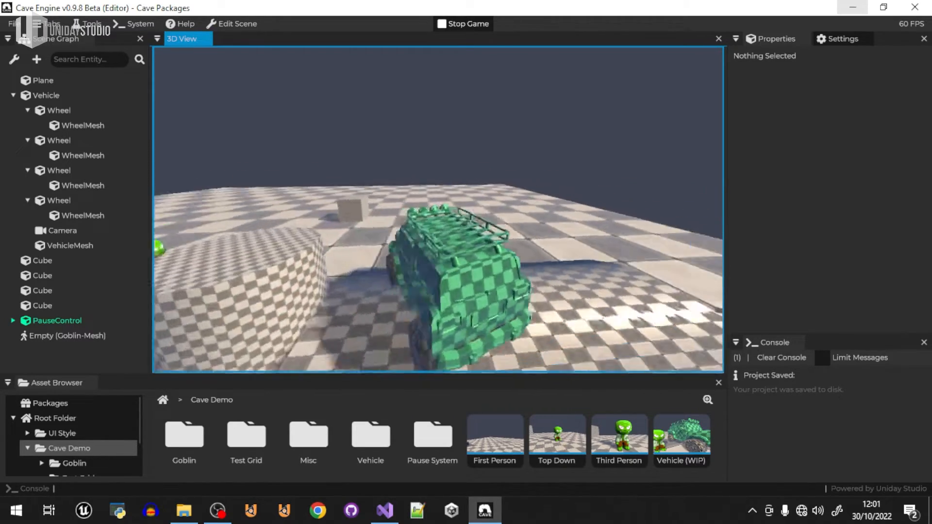
Step: Stop the running vehicle game, open the Third Person scene and test-play it by walking the goblin around
{"action": "key", "text": "Escape"}
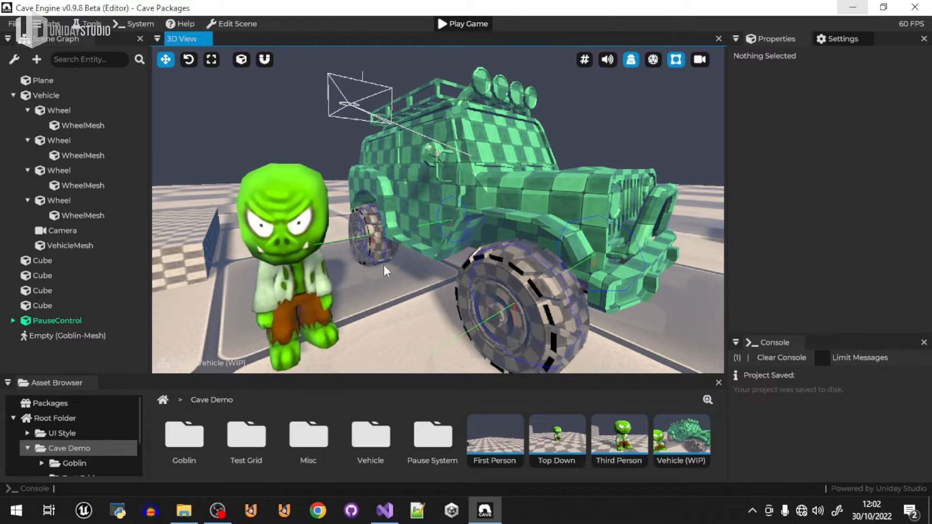
{"action": "double_click", "coordinate": [619, 425]}
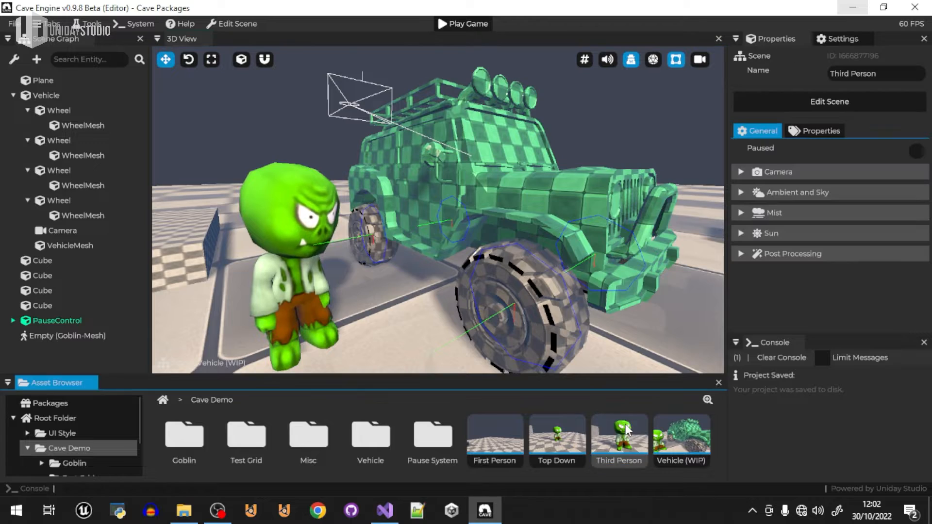
{"action": "left_click", "coordinate": [464, 24]}
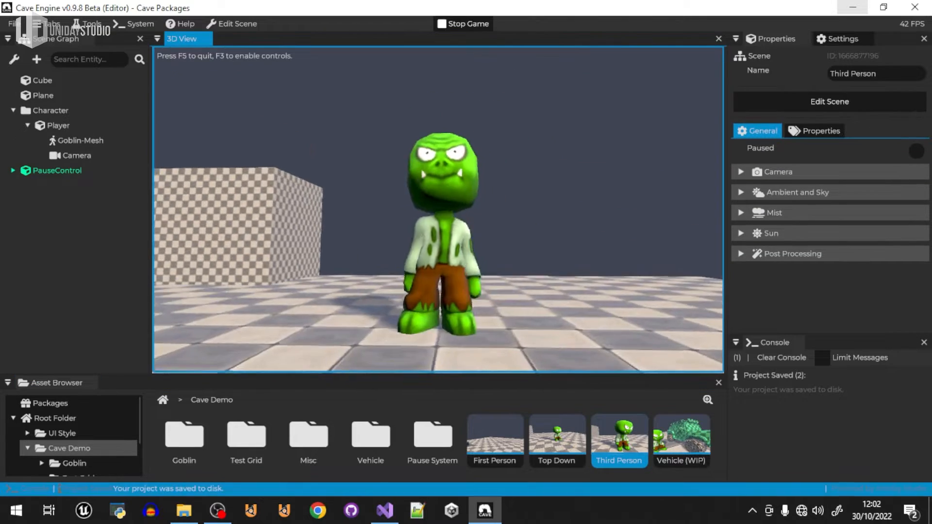
{"action": "key", "text": "w"}
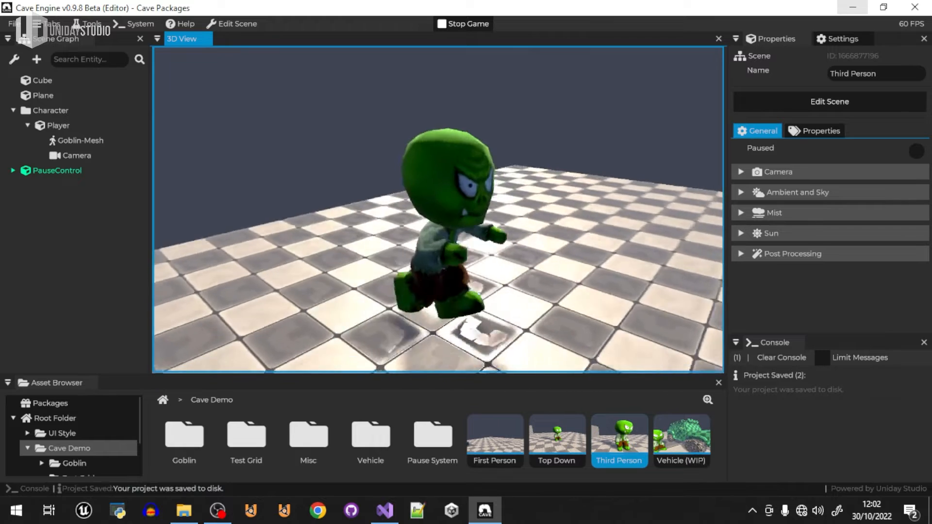
{"action": "key", "text": "Escape"}
Step: Open the Top Down scene, test-play it by moving the goblin in all directions, and stop the game
{"action": "double_click", "coordinate": [570, 432]}
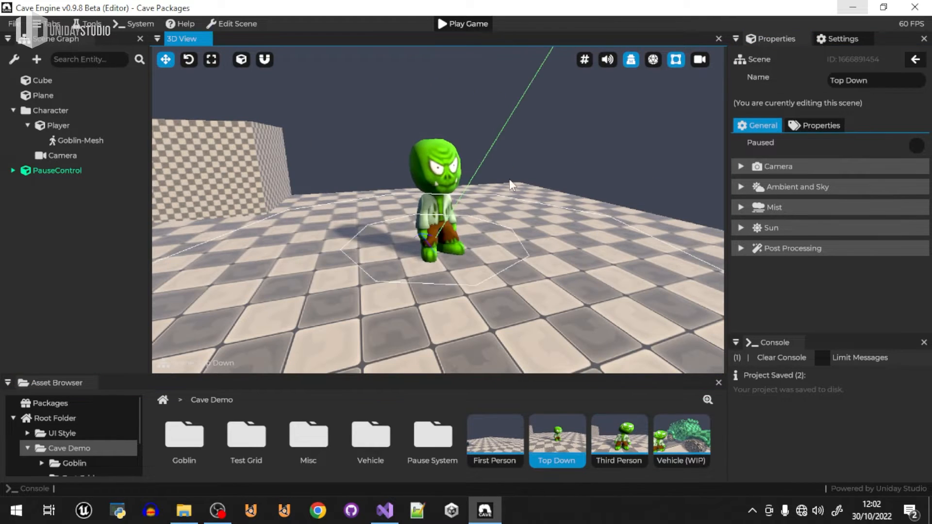
{"action": "left_click", "coordinate": [464, 24]}
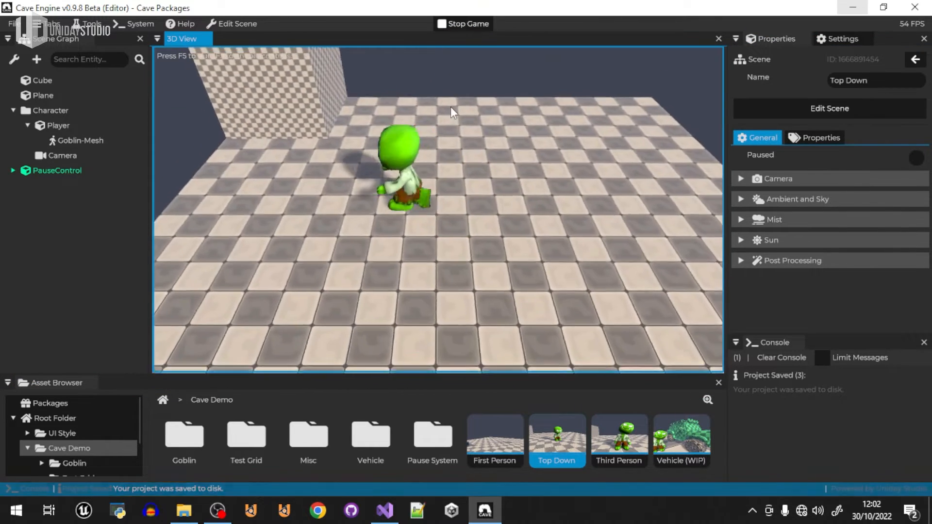
{"action": "key", "text": "s"}
{"action": "key", "text": "d"}
{"action": "key", "text": "w"}
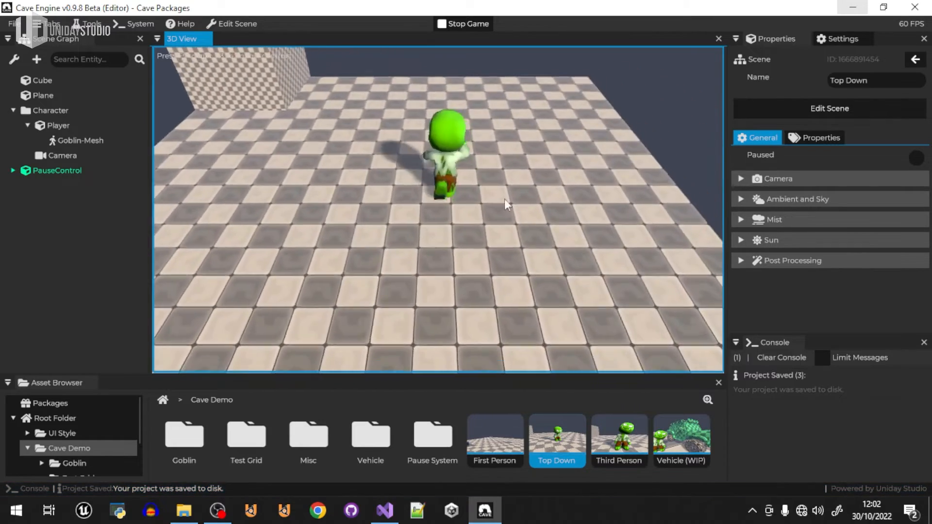
{"action": "key", "text": "a"}
{"action": "key", "text": "s"}
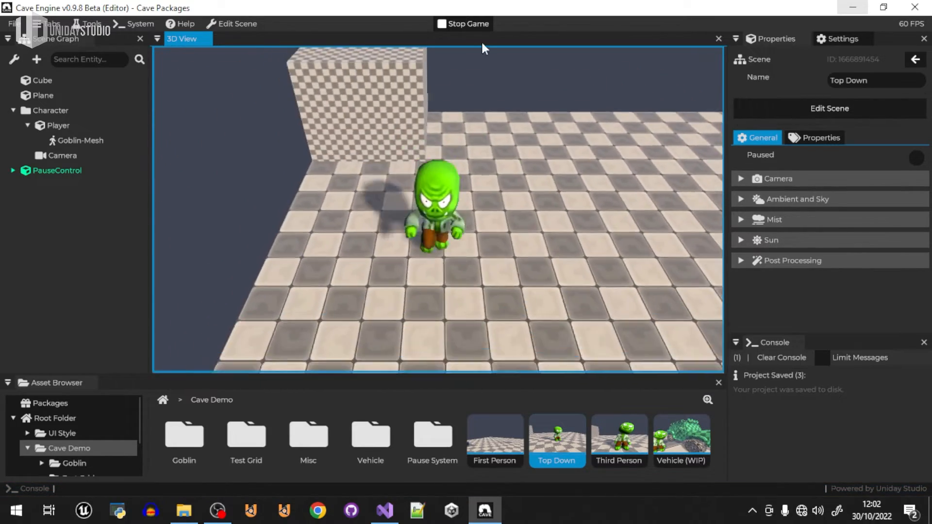
{"action": "left_click", "coordinate": [474, 25]}
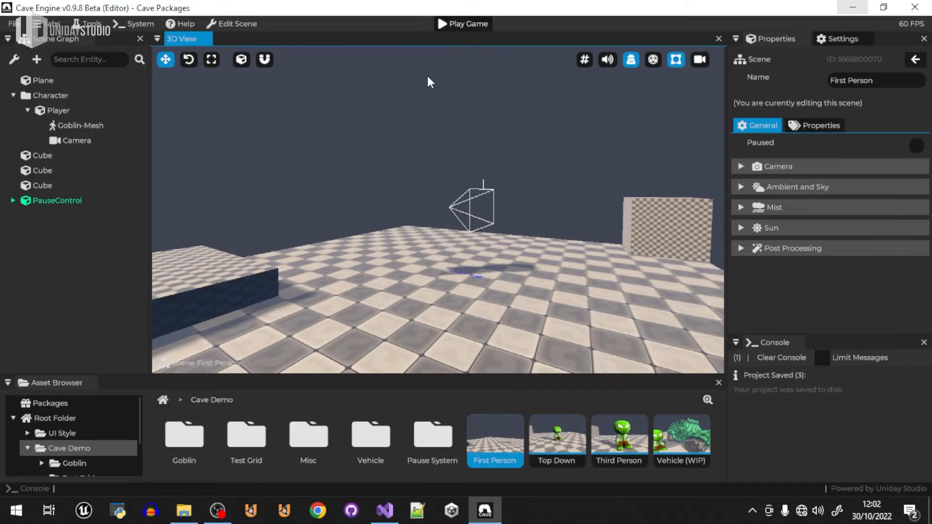
Step: Test-play the First Person scene, and run the Third Person scene again to move its goblin
{"action": "left_click", "coordinate": [459, 24]}
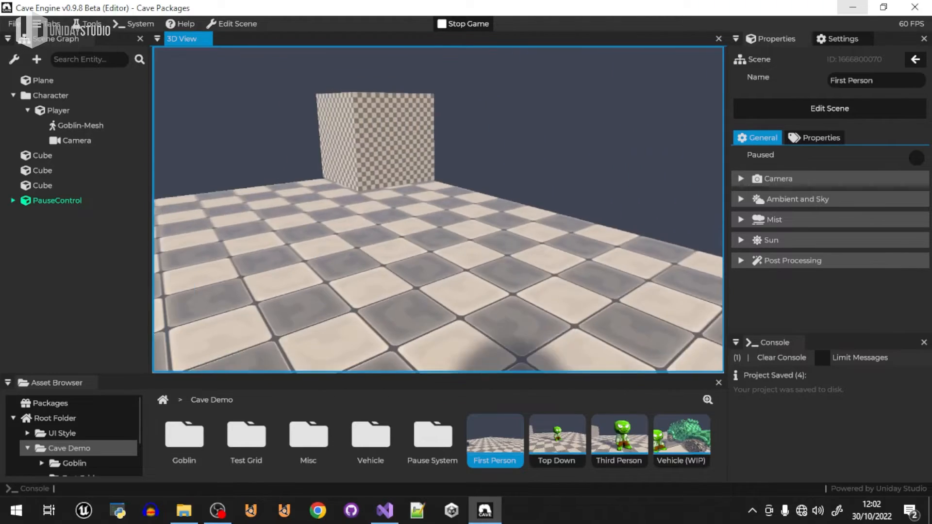
{"action": "key", "text": "Escape"}
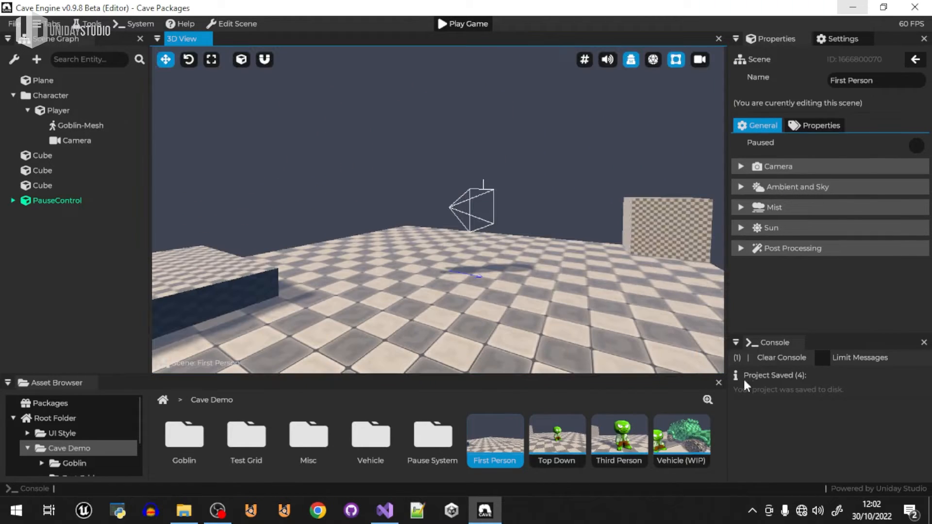
{"action": "double_click", "coordinate": [643, 440]}
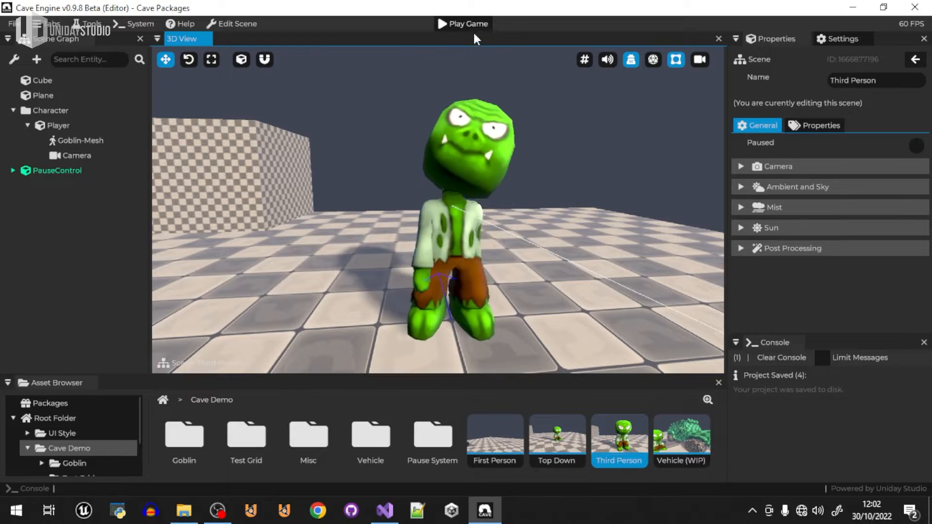
{"action": "left_click", "coordinate": [478, 24]}
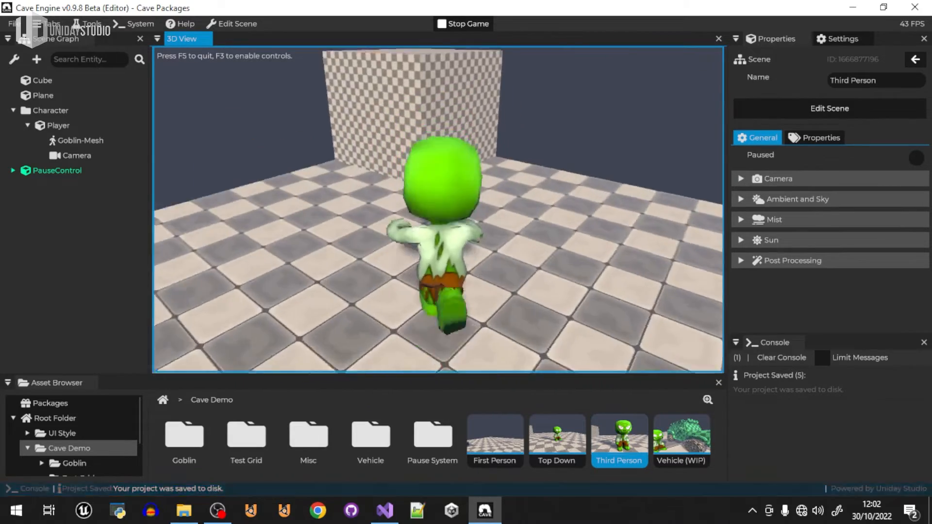
{"action": "key", "text": "d"}
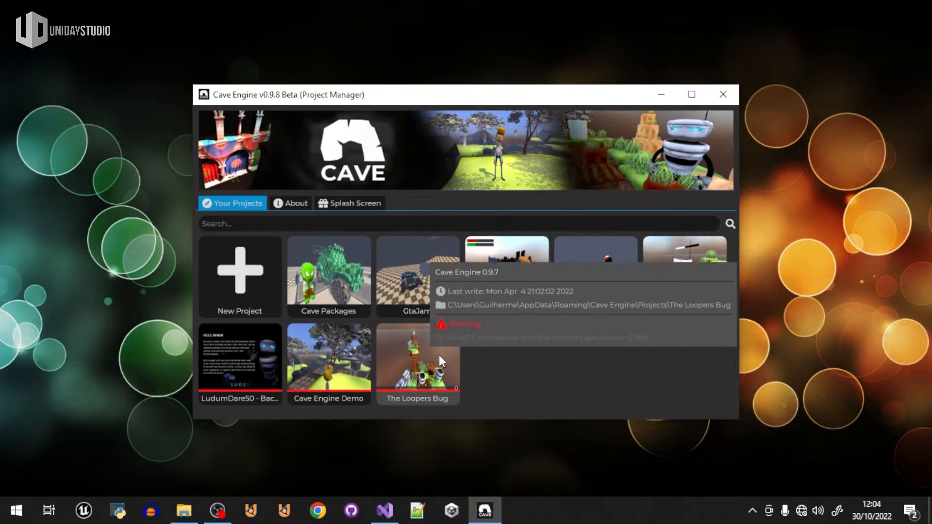
Step: Review the graphics card and Cave Engine information in the project manager's About section
{"action": "left_click", "coordinate": [303, 203]}
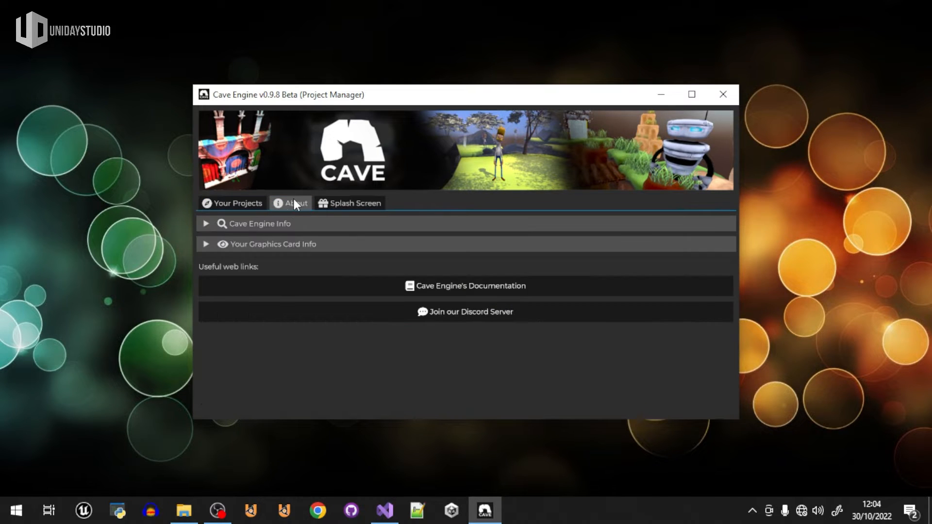
{"action": "left_click", "coordinate": [385, 246]}
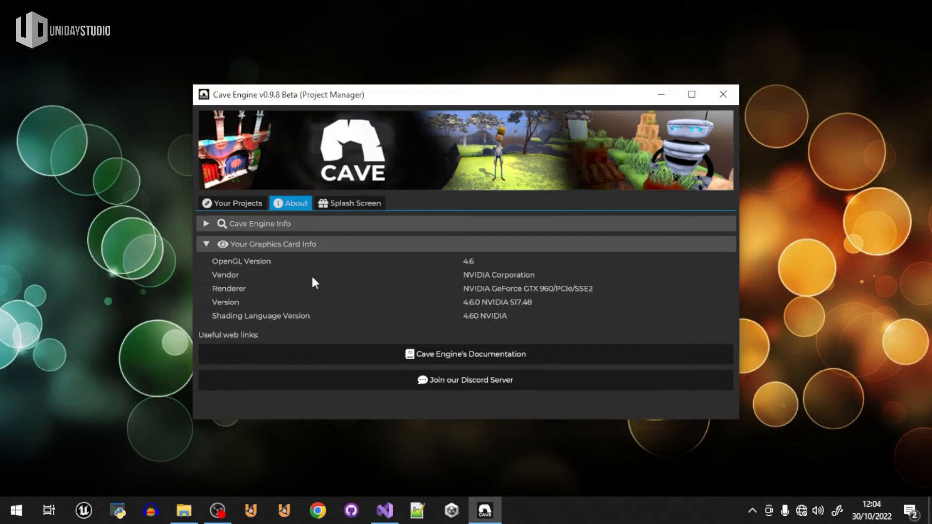
{"action": "left_click", "coordinate": [411, 245]}
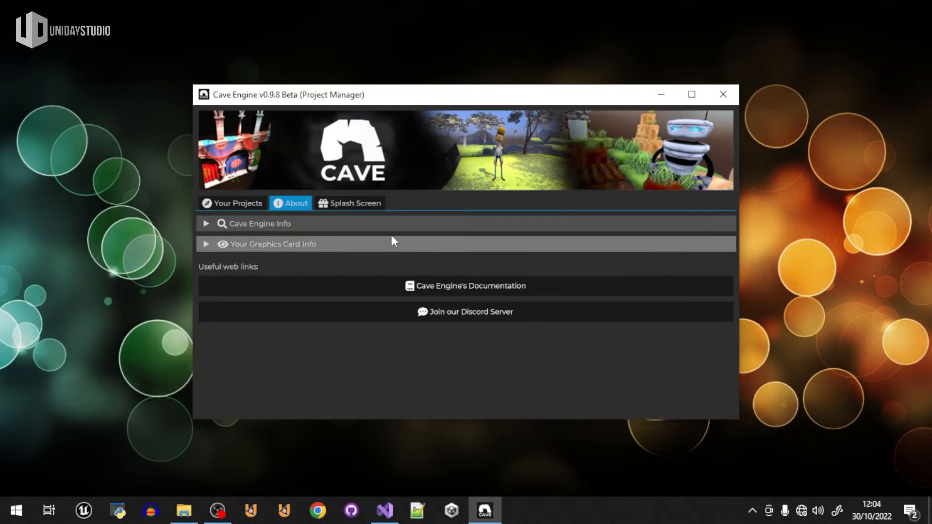
{"action": "left_click", "coordinate": [311, 224]}
{"action": "left_click", "coordinate": [363, 225]}
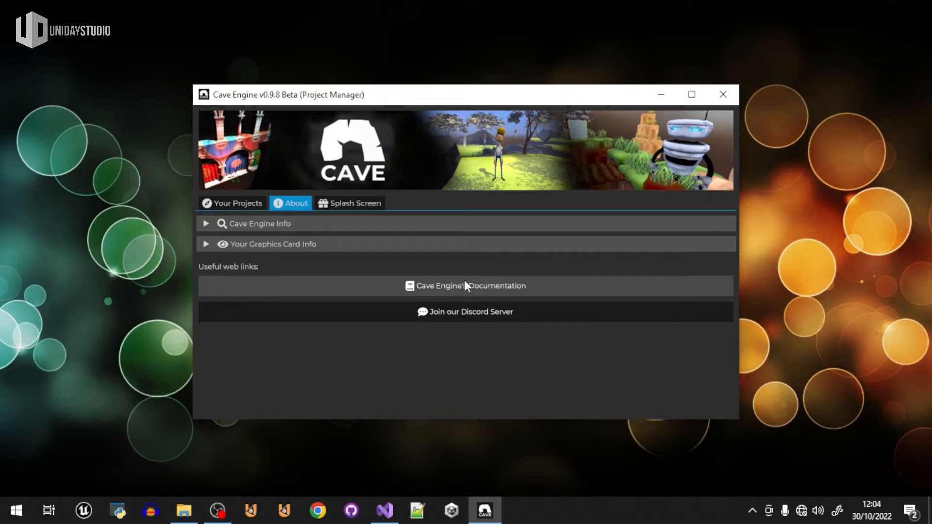
Step: Go back to the project list and view the actions available for the Cave Packages project
{"action": "left_click", "coordinate": [245, 203]}
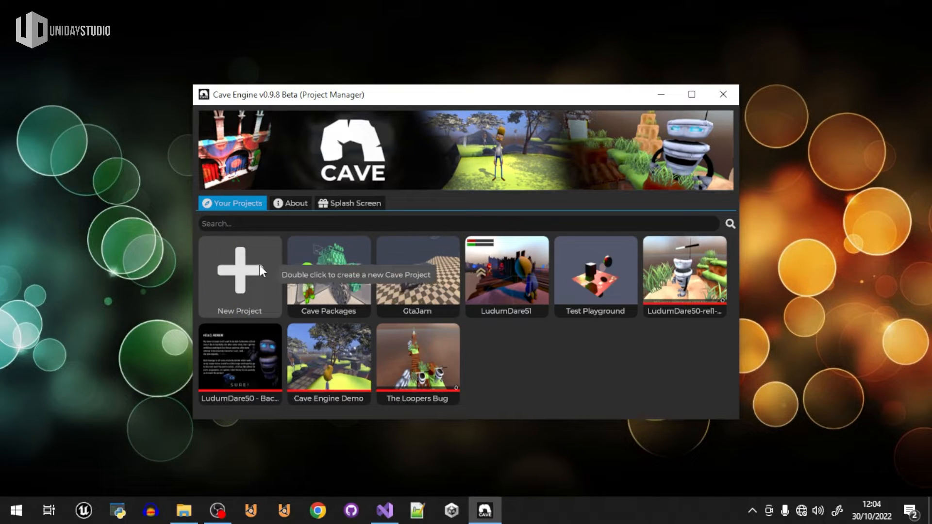
{"action": "right_click", "coordinate": [341, 258]}
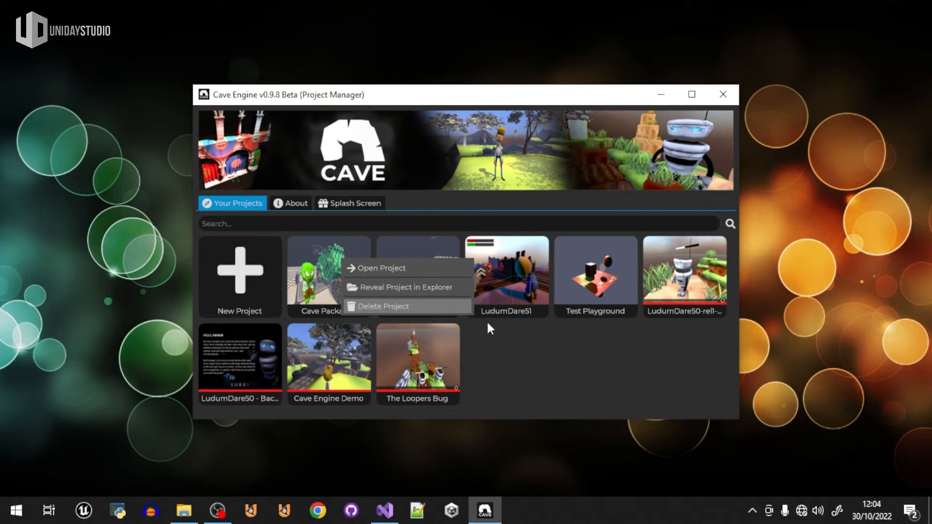
{"action": "left_click", "coordinate": [522, 346]}
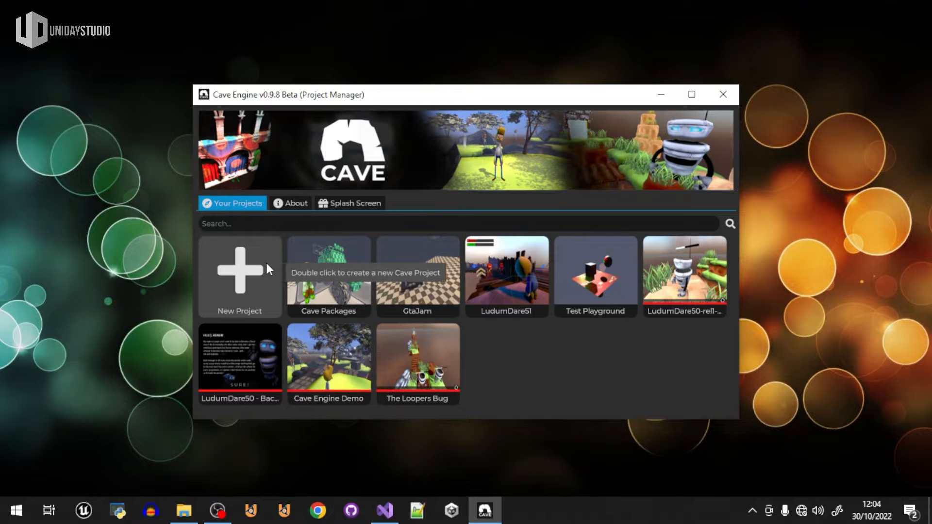
Step: Create a new project named "Live Youtube Demo"
{"action": "double_click", "coordinate": [265, 263]}
{"action": "left_click_drag", "start_coordinate": [462, 206], "coordinate": [348, 199]}
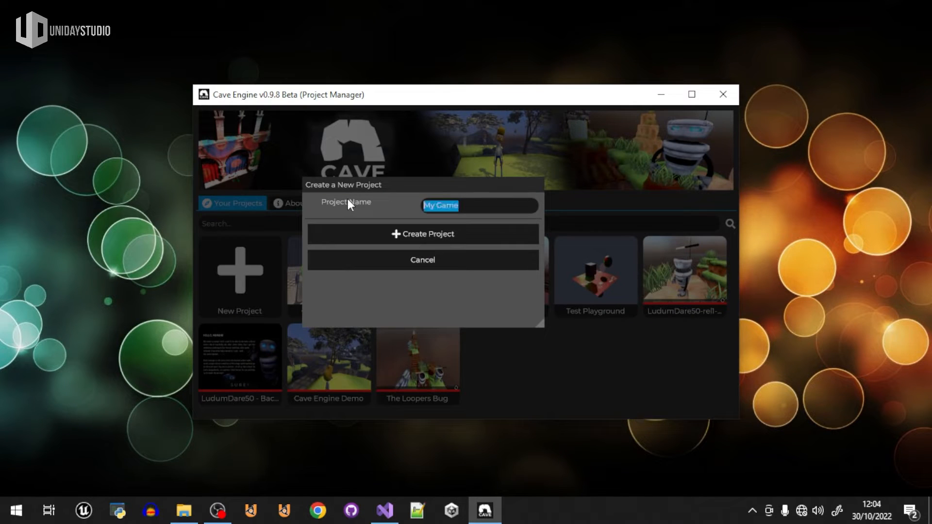
{"action": "type", "text": "Live Youtube "}
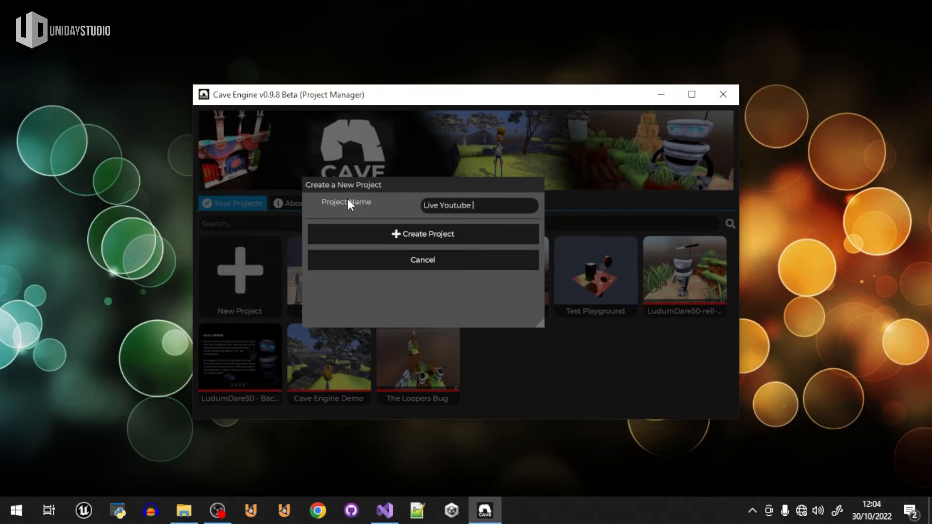
{"action": "type", "text": "Demo"}
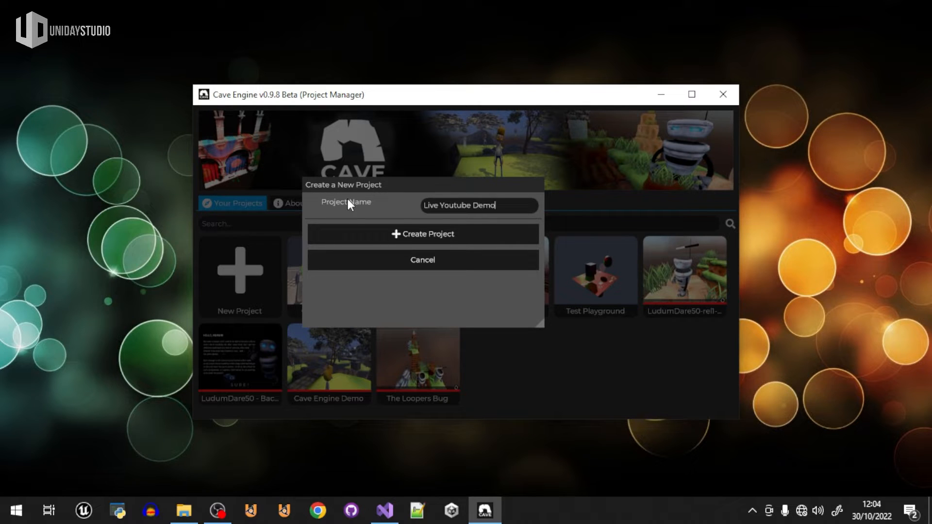
{"action": "left_click", "coordinate": [454, 233]}
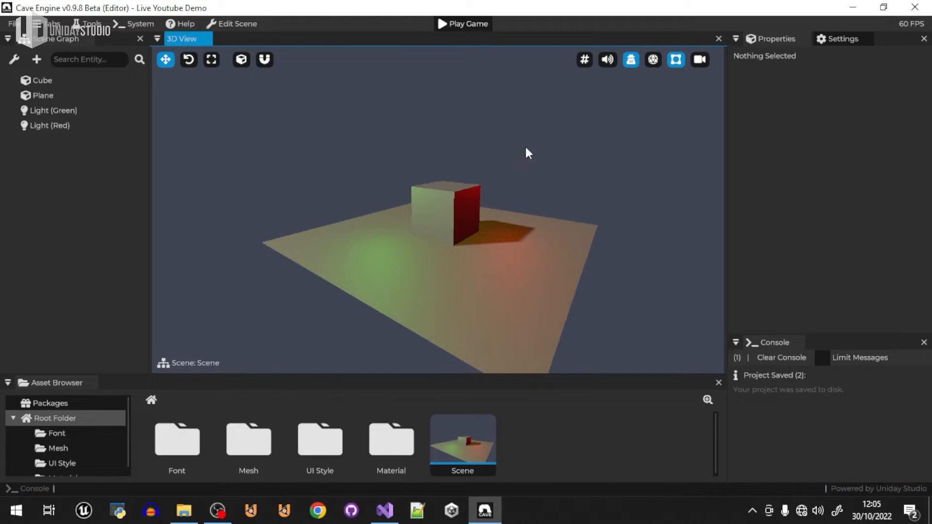
Step: Make the Asset Browser slightly taller and look over the scene properties, game settings and the other editor panels
{"action": "left_click_drag", "start_coordinate": [544, 371], "coordinate": [549, 356]}
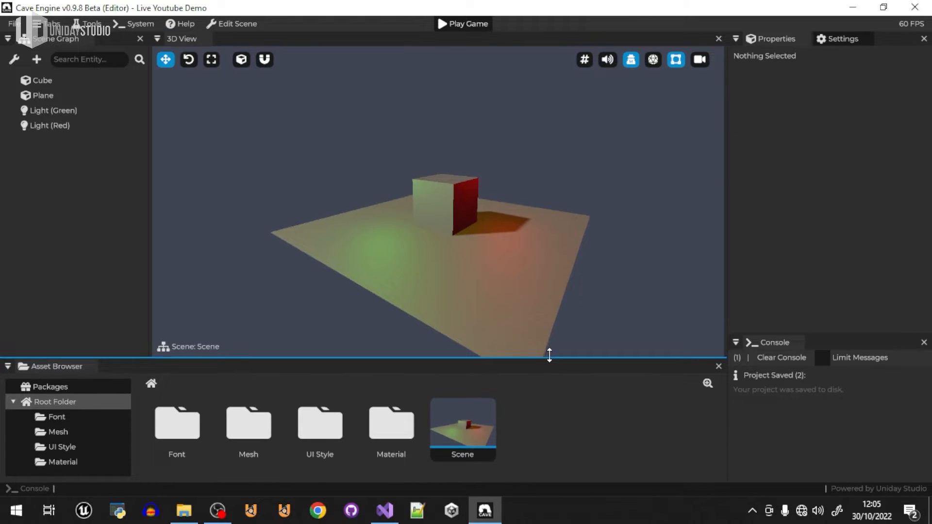
{"action": "left_click", "coordinate": [566, 309]}
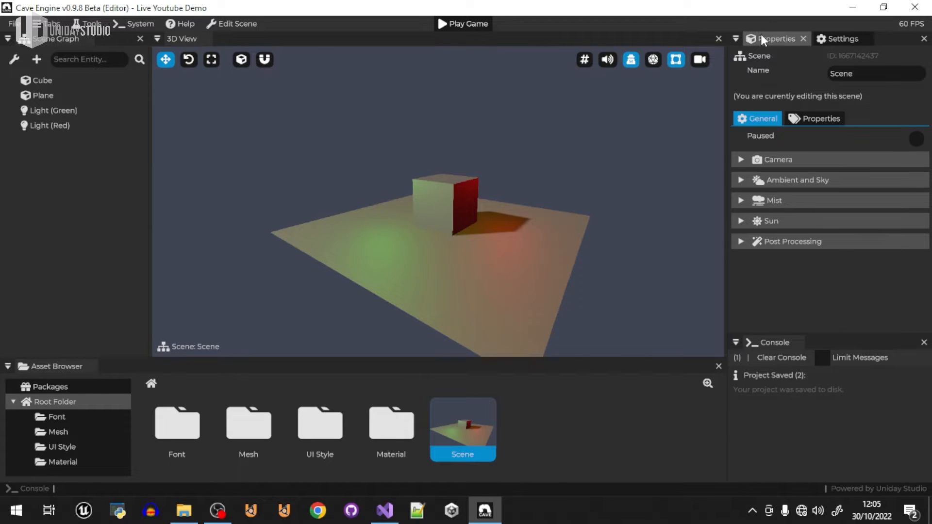
{"action": "left_click", "coordinate": [845, 40]}
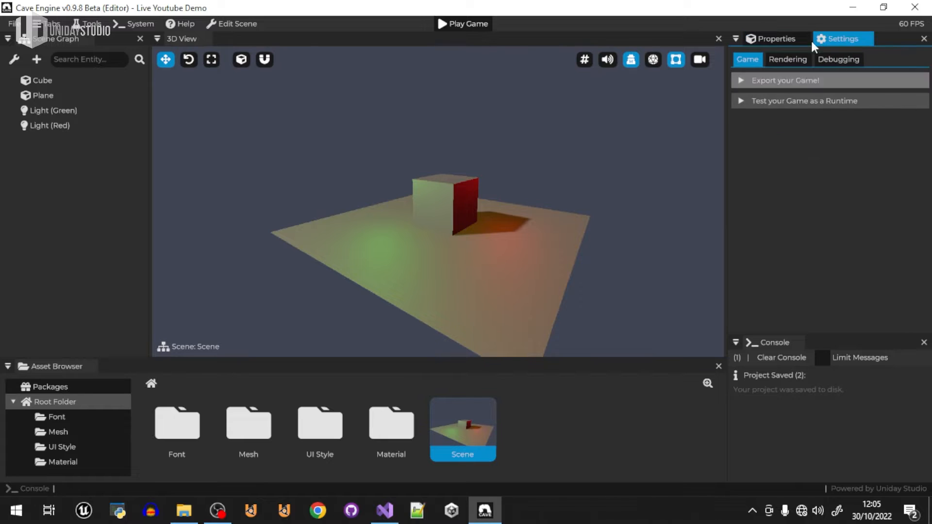
{"action": "left_click", "coordinate": [762, 355]}
{"action": "left_click", "coordinate": [80, 368]}
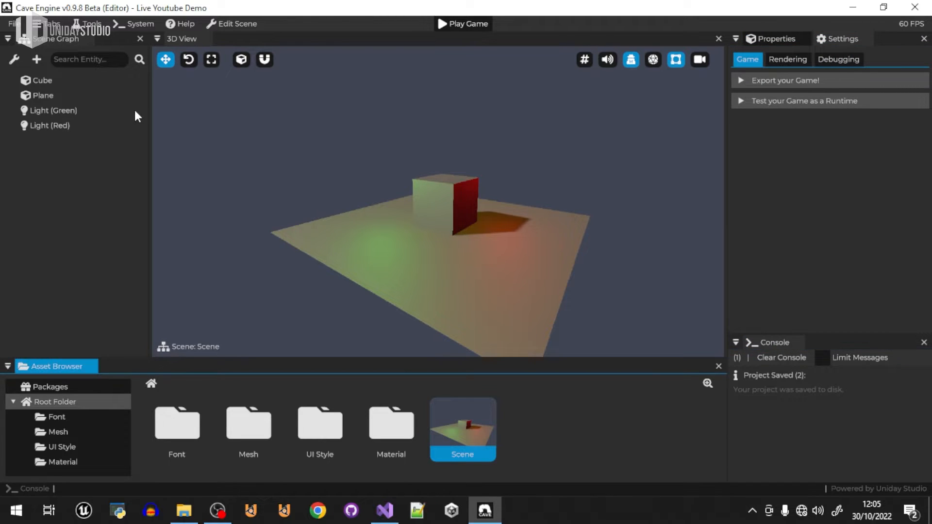
{"action": "left_click", "coordinate": [172, 44]}
{"action": "left_click", "coordinate": [63, 37]}
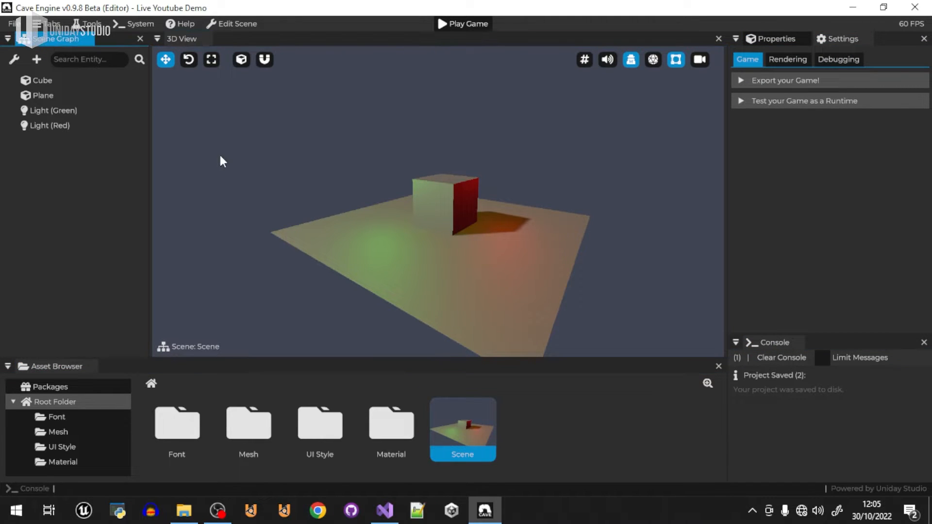
Step: Try docking the editor panels in other places, and widen the Scene Graph and Properties areas
{"action": "left_click_drag", "start_coordinate": [776, 49], "coordinate": [389, 207]}
{"action": "left_click_drag", "start_coordinate": [200, 41], "coordinate": [391, 200]}
{"action": "left_click_drag", "start_coordinate": [54, 38], "coordinate": [113, 43]}
{"action": "left_click_drag", "start_coordinate": [49, 42], "coordinate": [787, 39]}
{"action": "mouse_move", "coordinate": [725, 209]}
{"action": "left_mouse_down"}
{"action": "mouse_move", "coordinate": [742, 208]}
{"action": "mouse_move", "coordinate": [714, 206]}
{"action": "left_mouse_up"}
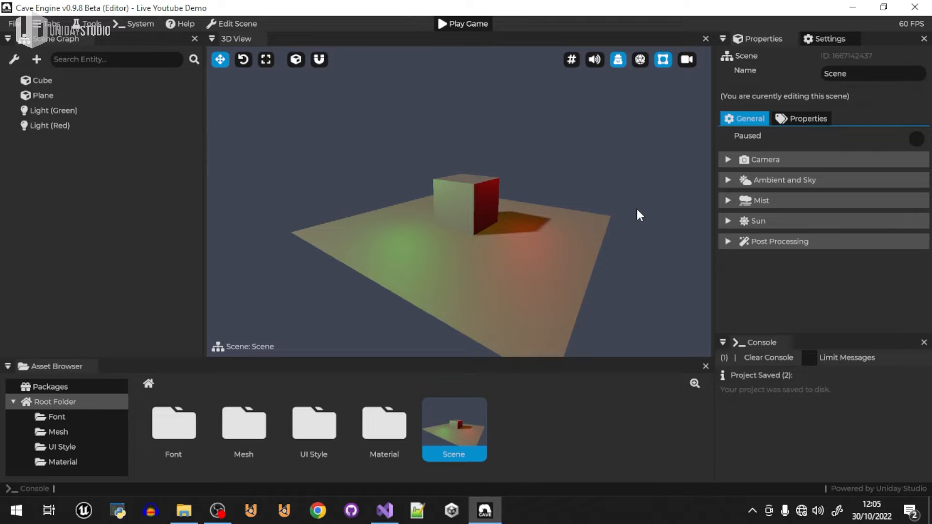
Step: Maximize the 3D View, run the default scene at that size and stop the game
{"action": "key", "text": "ctrl+space"}
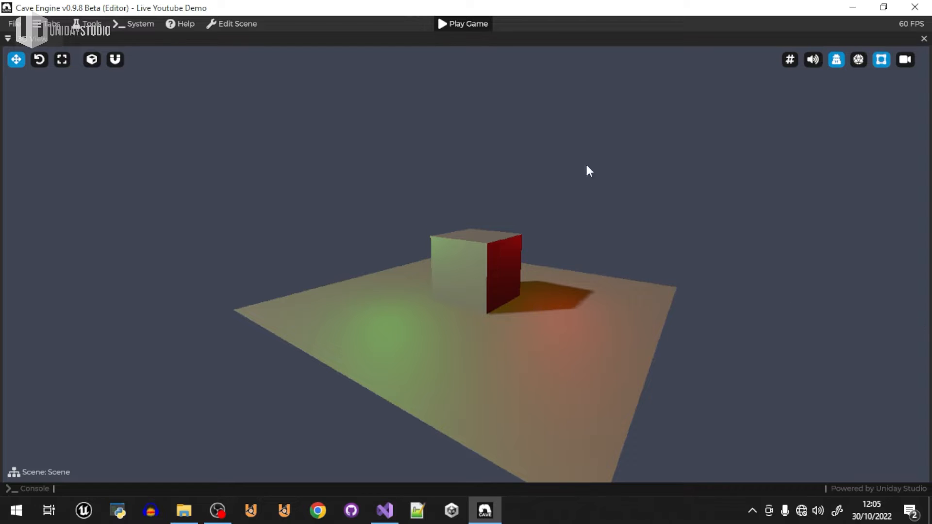
{"action": "left_click", "coordinate": [477, 23]}
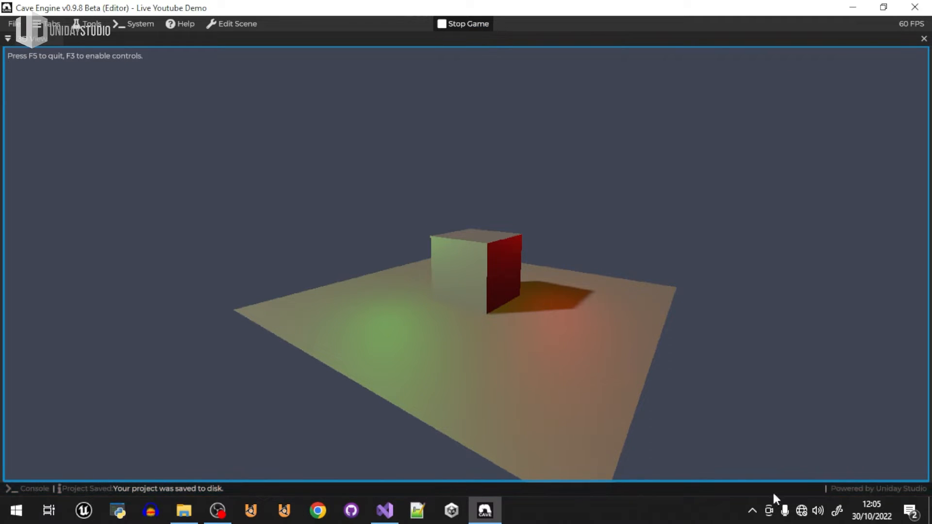
{"action": "left_click", "coordinate": [475, 24]}
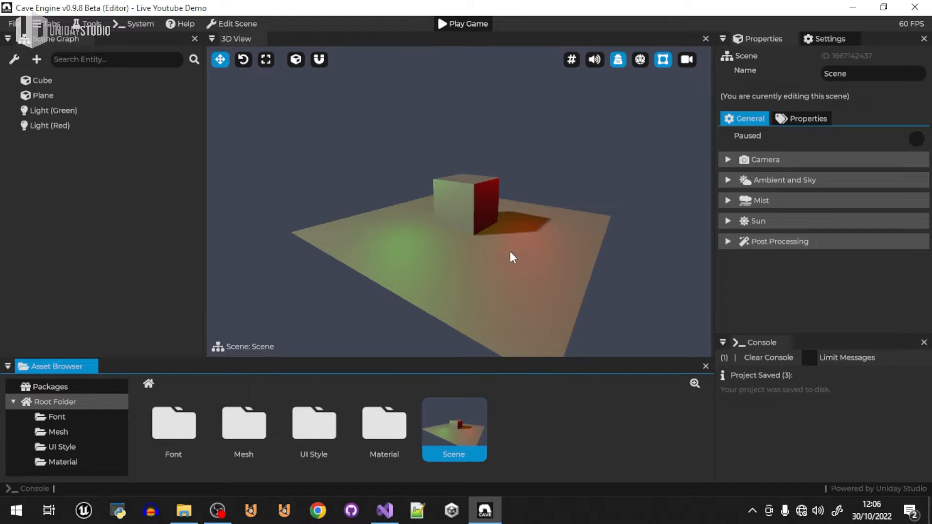
Step: Fly around the default scene to examine the cube, plane and coloured lights from different angles and heights
{"action": "right_click_drag", "start_coordinate": [467, 224], "coordinate": [365, 153]}
{"action": "key", "text": "a"}
{"action": "key", "text": "s"}
{"action": "key", "text": "w"}
{"action": "key", "text": "a"}
{"action": "key", "text": "s"}
{"action": "key", "text": "d"}
{"action": "key", "text": "s"}
{"action": "key", "text": "a"}
{"action": "key", "text": "w"}
{"action": "right_click_drag", "start_coordinate": [437, 199], "coordinate": [505, 213]}
{"action": "key", "text": "a"}
{"action": "key", "text": "w"}
{"action": "key", "text": "d"}
{"action": "key", "text": "s"}
{"action": "key", "text": "a"}
{"action": "key", "text": "q"}
{"action": "key", "text": "e"}
{"action": "key", "text": "q"}
{"action": "key", "text": "w"}
{"action": "key", "text": "a"}
{"action": "key", "text": "e"}
{"action": "key", "text": "a"}
{"action": "key", "text": "e"}
{"action": "key", "text": "s"}
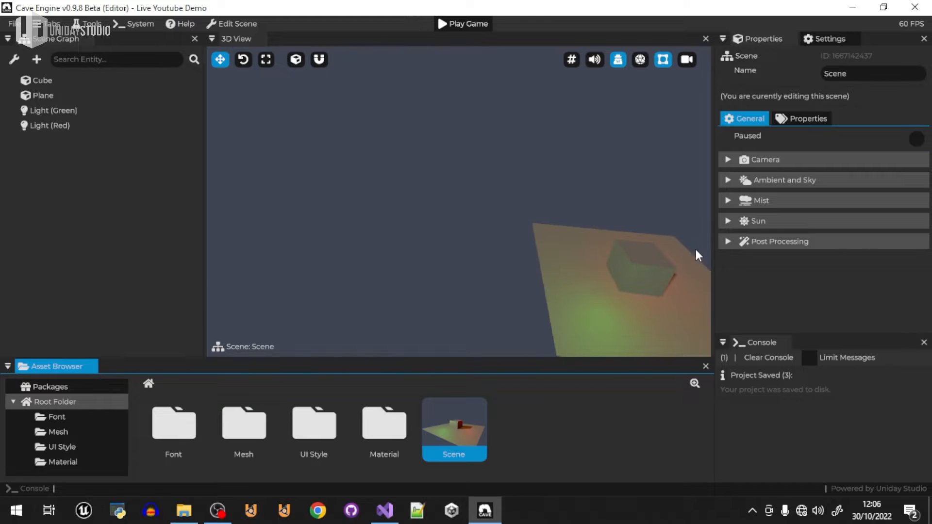
Step: Select the cube in the scene and frame the 3D View on it
{"action": "left_click", "coordinate": [643, 270]}
{"action": "right_click_drag", "start_coordinate": [634, 303], "coordinate": [540, 235]}
{"action": "left_click", "coordinate": [535, 230]}
{"action": "left_click", "coordinate": [517, 198]}
{"action": "left_click", "coordinate": [563, 234]}
{"action": "left_click", "coordinate": [511, 192]}
{"action": "right_click_drag", "start_coordinate": [512, 192], "coordinate": [459, 193]}
{"action": "key", "text": "f"}
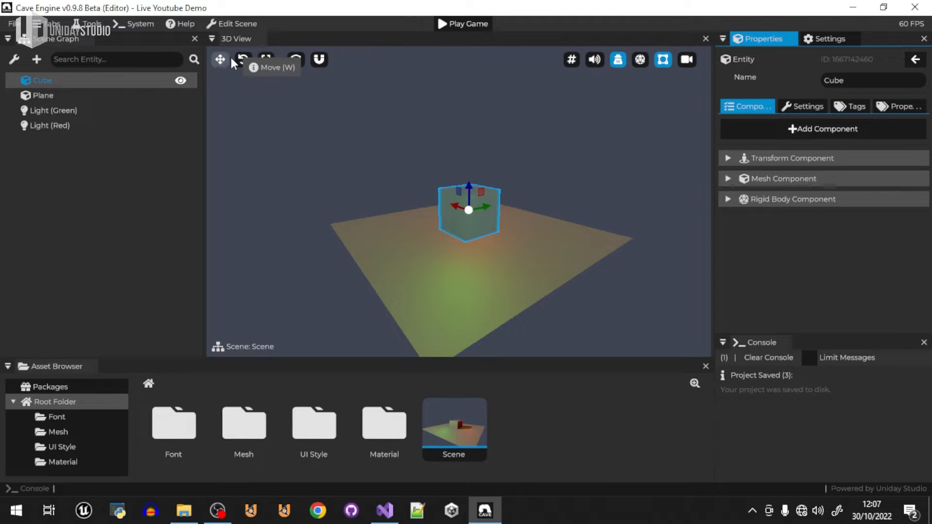
Step: Cycle the selected cube's gizmo through the Move, Rotate and Scale modes
{"action": "left_click", "coordinate": [243, 59]}
{"action": "left_click", "coordinate": [270, 58]}
{"action": "right_click_drag", "start_coordinate": [473, 213], "coordinate": [459, 195]}
{"action": "key", "text": "w"}
{"action": "key", "text": "w"}
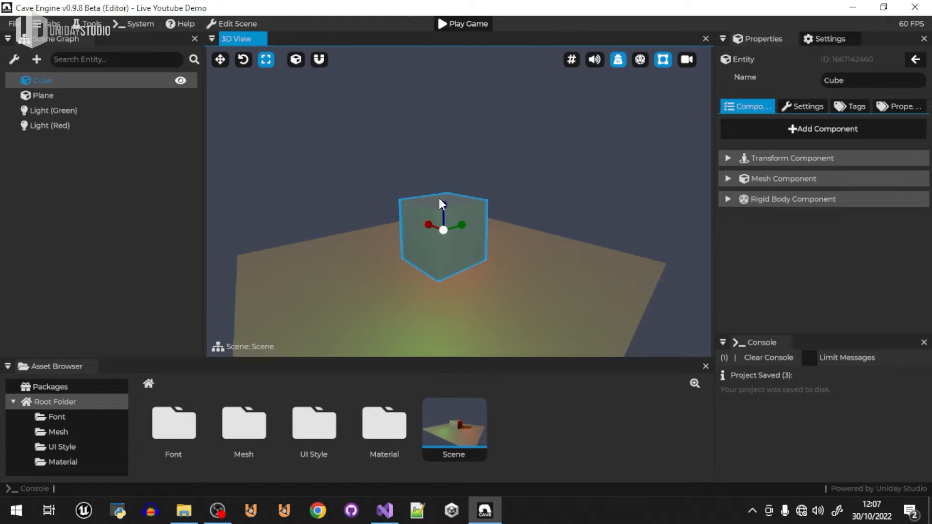
{"action": "key", "text": "g"}
{"action": "key", "text": "r"}
{"action": "key", "text": "s"}
{"action": "key", "text": "r"}
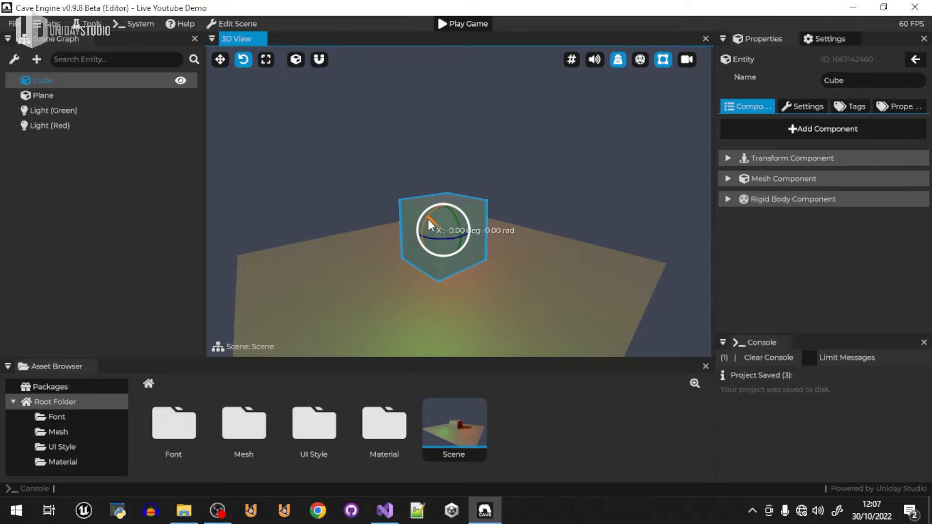
Step: Try rotating the cube with the Rotate gizmo and return it to its upright orientation
{"action": "left_click_drag", "start_coordinate": [428, 220], "coordinate": [423, 238]}
{"action": "left_click", "coordinate": [218, 515]}
{"action": "left_click", "coordinate": [529, 215]}
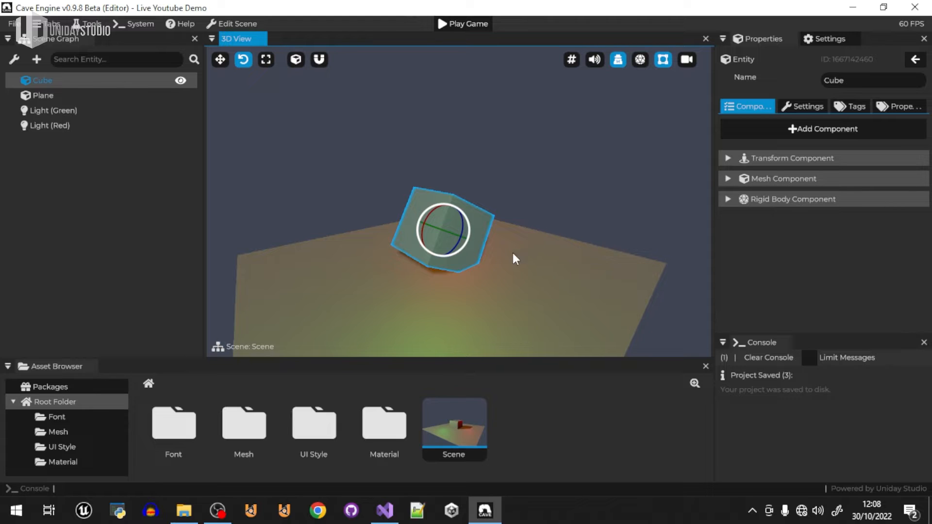
{"action": "left_click_drag", "start_coordinate": [476, 247], "coordinate": [461, 222]}
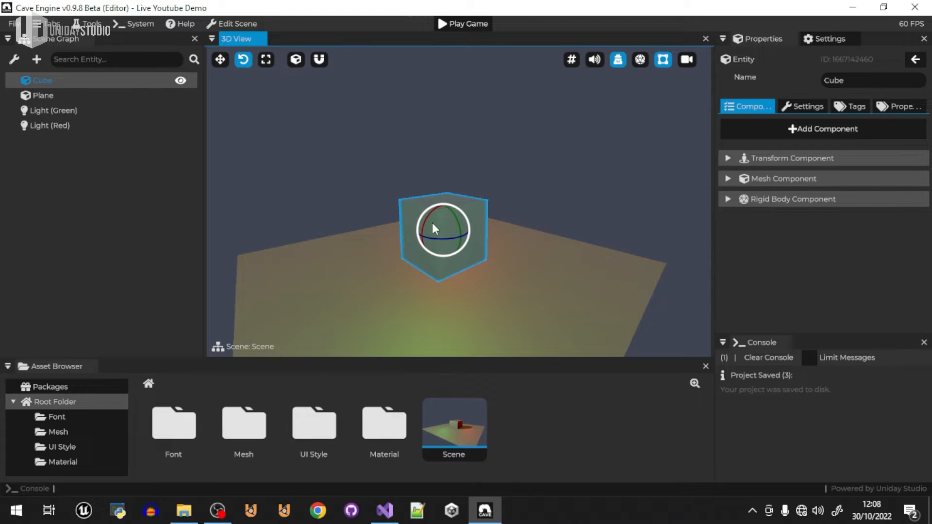
Step: Try lifting the cube above the plane and scaling it, undoing both changes
{"action": "key", "text": "w"}
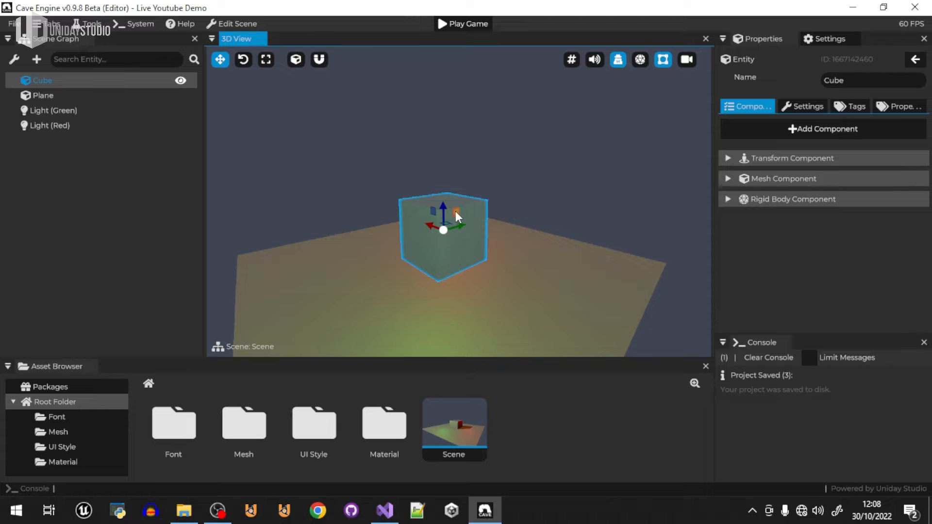
{"action": "left_click_drag", "start_coordinate": [456, 212], "coordinate": [492, 159]}
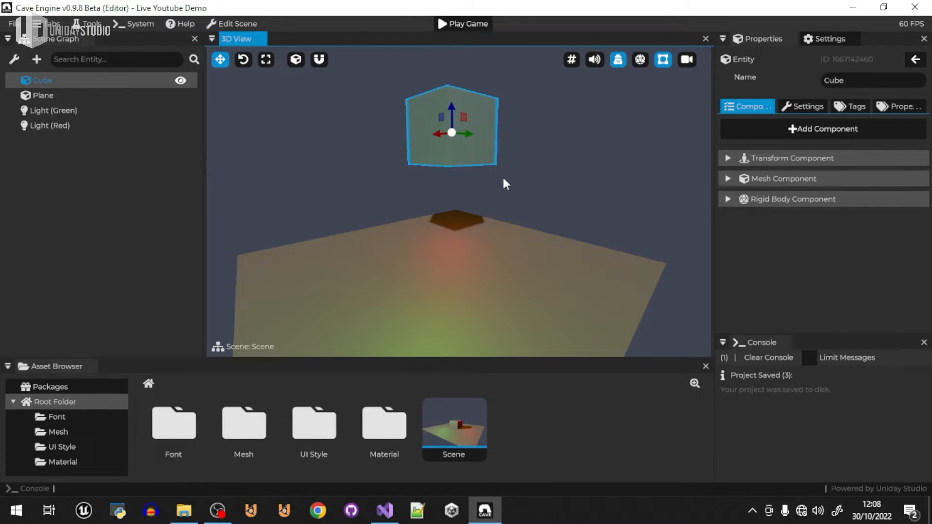
{"action": "key", "text": "ctrl+z"}
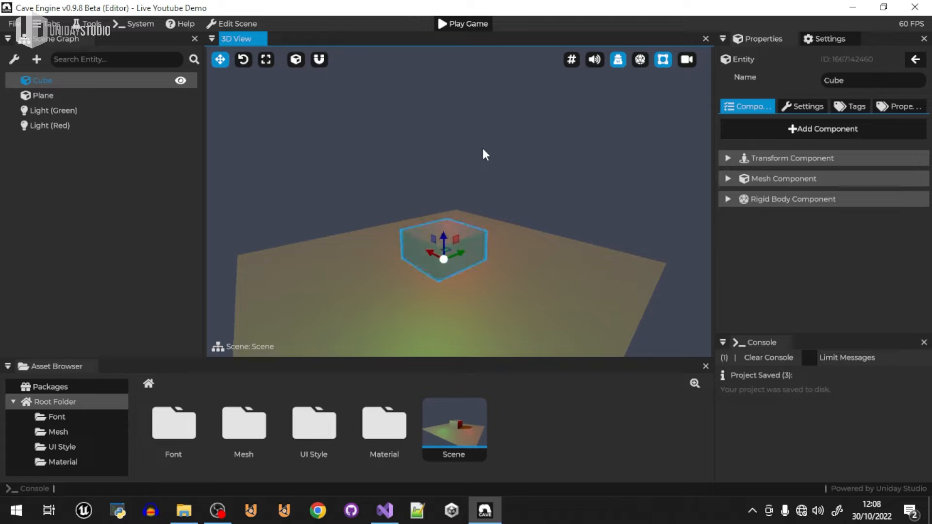
{"action": "key", "text": "r"}
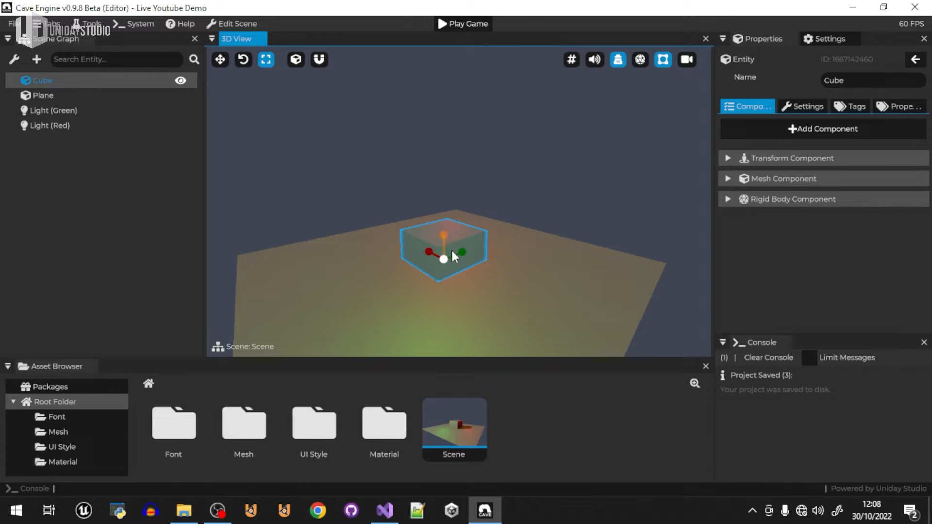
{"action": "left_click_drag", "start_coordinate": [448, 261], "coordinate": [536, 299]}
{"action": "key", "text": "ctrl+z"}
Step: Snap the cube onto the surface at various points of the plane, finishing just beside the red light
{"action": "key", "text": "w"}
{"action": "left_click", "coordinate": [401, 262], "text": "ctrl"}
{"action": "left_click", "coordinate": [476, 258], "text": "ctrl"}
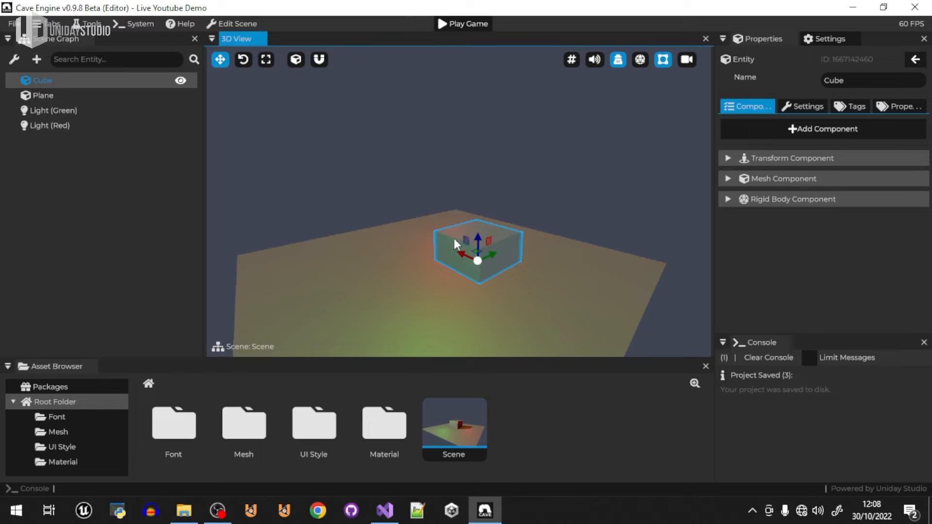
{"action": "left_click", "coordinate": [358, 260], "text": "ctrl"}
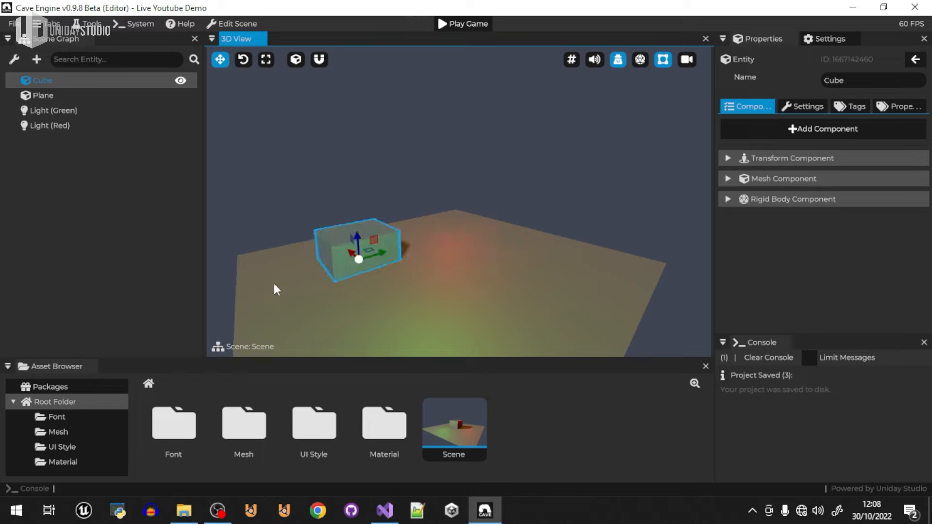
{"action": "left_click", "coordinate": [619, 271], "text": "ctrl"}
{"action": "left_click", "coordinate": [406, 265], "text": "ctrl"}
{"action": "left_click", "coordinate": [459, 223], "text": "ctrl"}
{"action": "left_click", "coordinate": [404, 274], "text": "ctrl"}
{"action": "left_click", "coordinate": [291, 257], "text": "ctrl"}
{"action": "left_click", "coordinate": [526, 294], "text": "ctrl"}
{"action": "left_click", "coordinate": [369, 291], "text": "ctrl"}
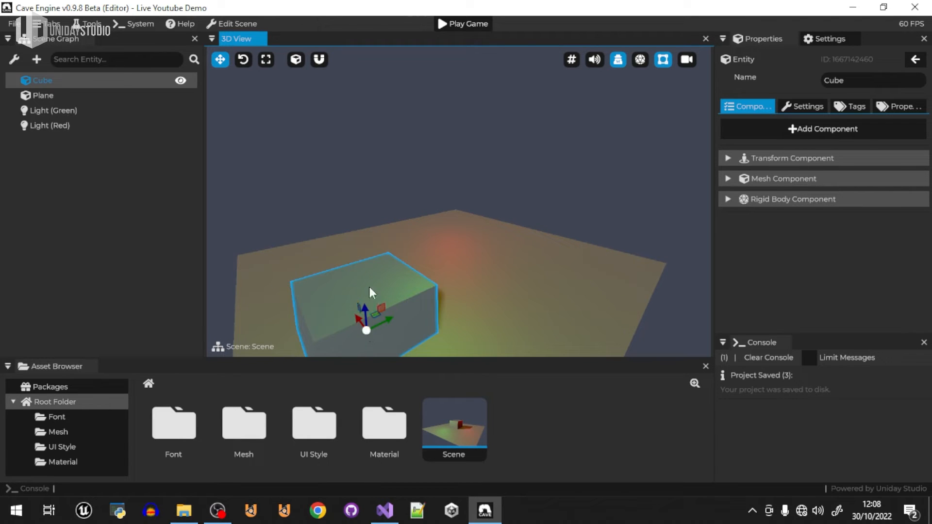
{"action": "left_click", "coordinate": [409, 295], "text": "ctrl"}
{"action": "left_click", "coordinate": [542, 284], "text": "ctrl"}
{"action": "left_click", "coordinate": [438, 265], "text": "ctrl"}
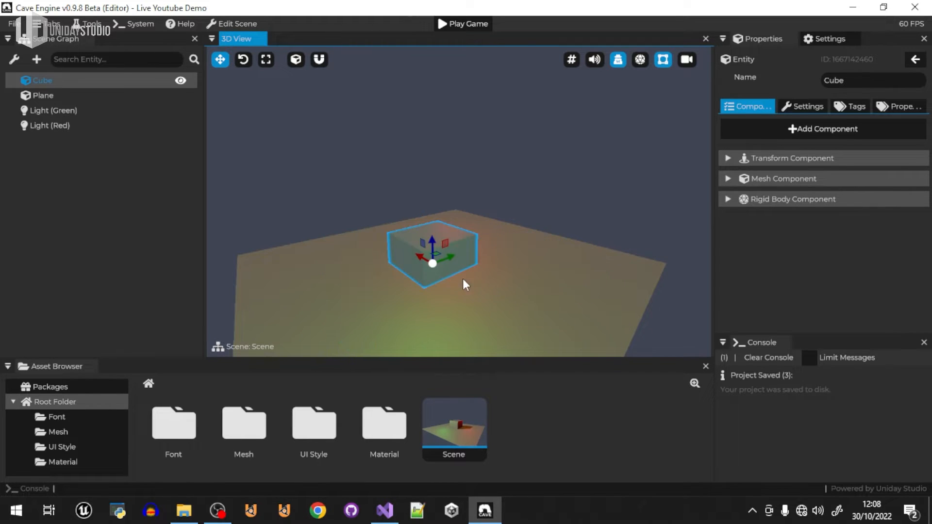
{"action": "left_click", "coordinate": [470, 288], "text": "ctrl"}
{"action": "left_click", "coordinate": [403, 270], "text": "ctrl"}
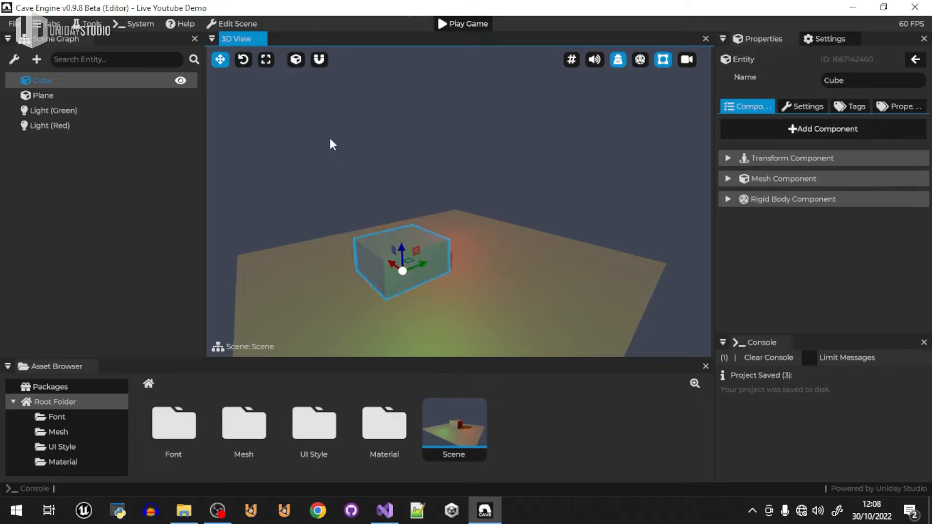
Step: Tilt the cube with the Rotate gizmo and raise it above the plane using its local axes
{"action": "left_click", "coordinate": [297, 61]}
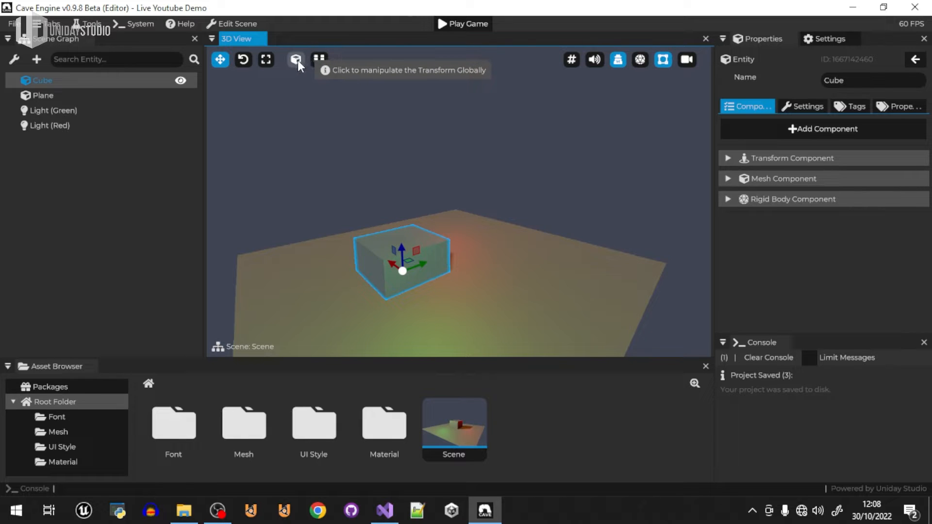
{"action": "key", "text": "r"}
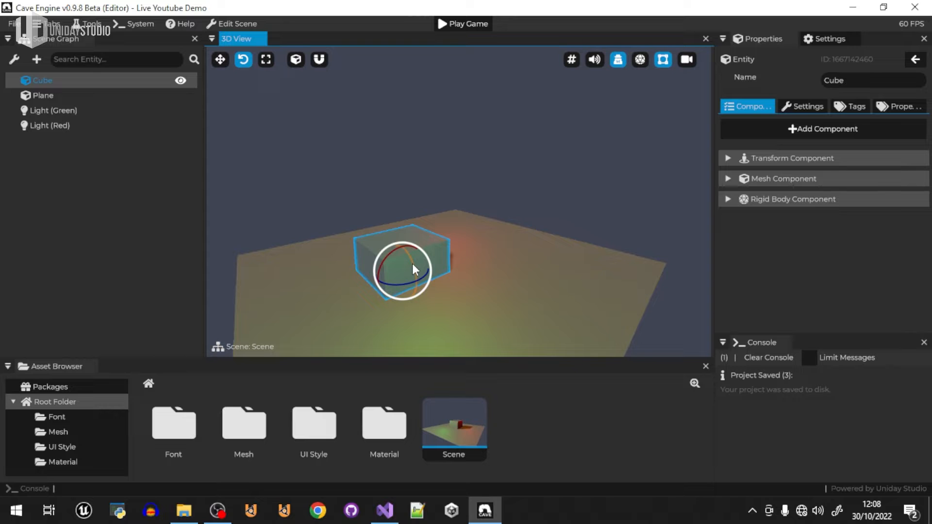
{"action": "right_click_drag", "start_coordinate": [411, 266], "coordinate": [435, 215]}
{"action": "key", "text": "g"}
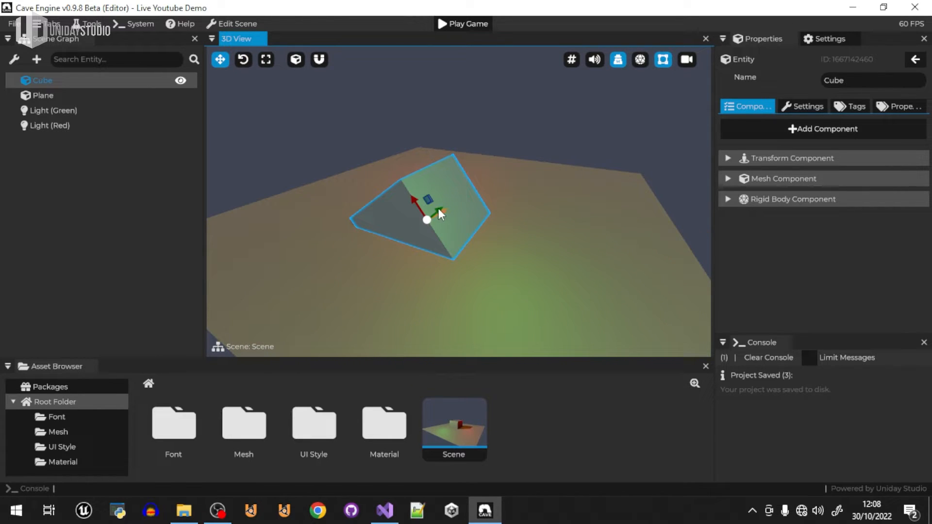
{"action": "left_click_drag", "start_coordinate": [430, 198], "coordinate": [432, 172]}
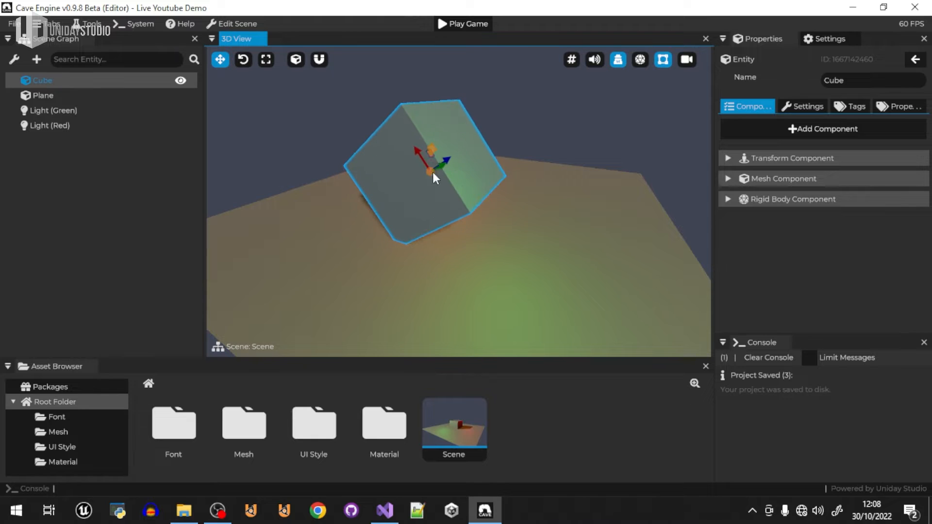
Step: Shift the cube slightly along the global X axis and return the gizmo to local orientation
{"action": "left_click", "coordinate": [296, 60]}
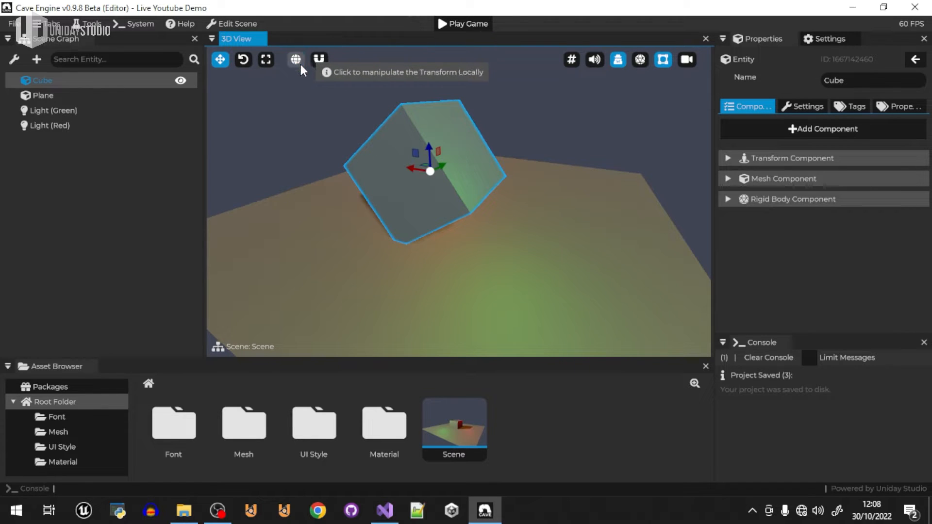
{"action": "mouse_move", "coordinate": [422, 168]}
{"action": "left_mouse_down"}
{"action": "mouse_move", "coordinate": [377, 162]}
{"action": "mouse_move", "coordinate": [487, 183]}
{"action": "mouse_move", "coordinate": [398, 182]}
{"action": "mouse_move", "coordinate": [408, 170]}
{"action": "left_mouse_up"}
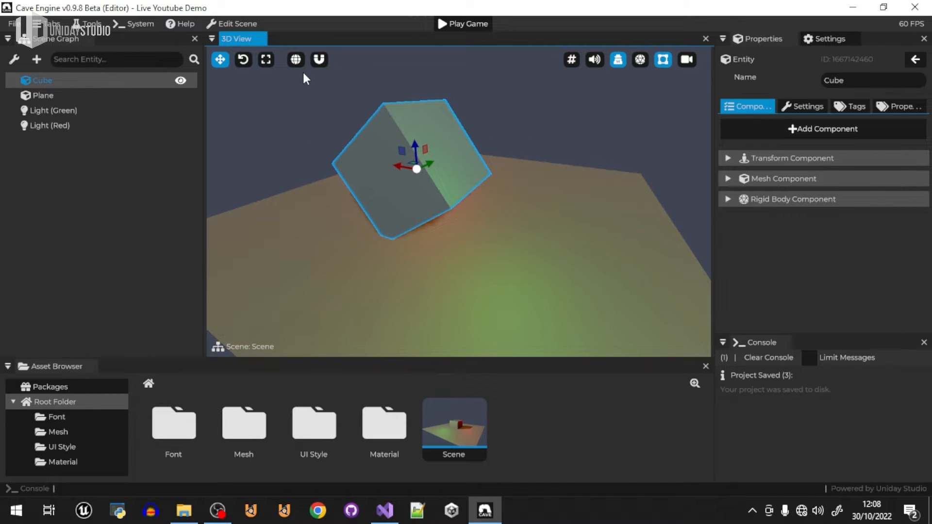
{"action": "left_click", "coordinate": [296, 61]}
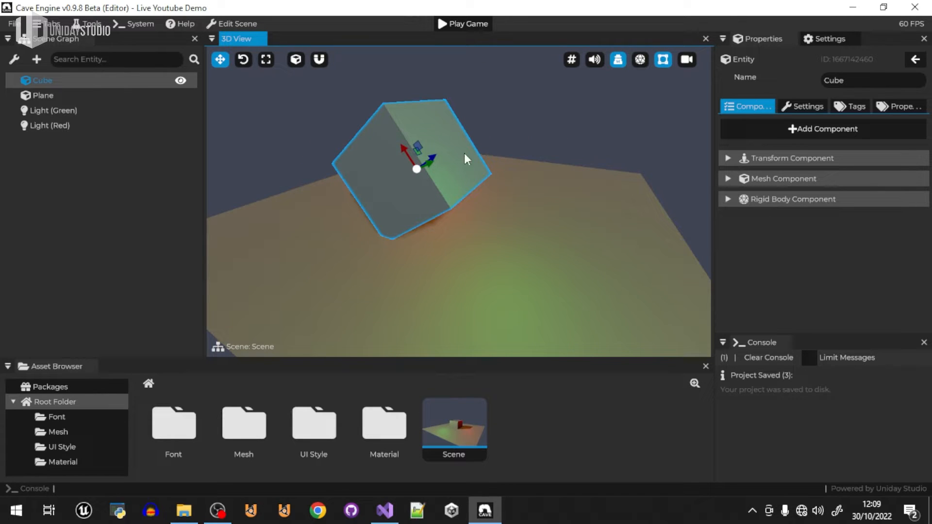
Step: Move and rotate the cube with snapping enabled, and turn snapping off again
{"action": "left_click", "coordinate": [318, 60]}
{"action": "mouse_move", "coordinate": [413, 154]}
{"action": "left_mouse_down"}
{"action": "mouse_move", "coordinate": [362, 115]}
{"action": "mouse_move", "coordinate": [447, 196]}
{"action": "mouse_move", "coordinate": [395, 160]}
{"action": "mouse_move", "coordinate": [427, 154]}
{"action": "mouse_move", "coordinate": [424, 141]}
{"action": "mouse_move", "coordinate": [433, 166]}
{"action": "mouse_move", "coordinate": [421, 138]}
{"action": "mouse_move", "coordinate": [432, 152]}
{"action": "mouse_move", "coordinate": [410, 140]}
{"action": "left_mouse_up"}
{"action": "key", "text": "e"}
{"action": "key", "text": "r"}
{"action": "left_click", "coordinate": [319, 60]}
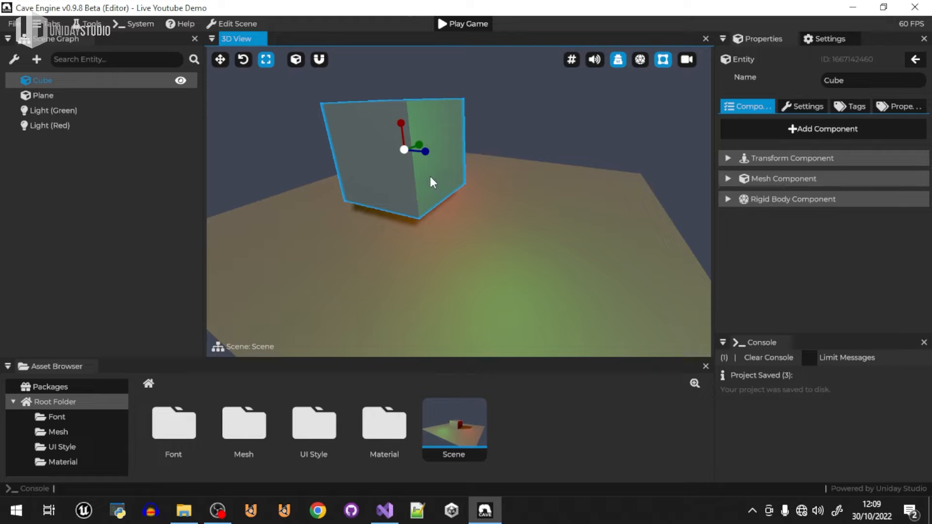
Step: Show the grid and world axes, examine them from several viewpoints around the cube, and hide the grid again
{"action": "key", "text": "w"}
{"action": "left_click_drag", "start_coordinate": [425, 152], "coordinate": [467, 207]}
{"action": "mouse_move", "coordinate": [569, 139]}
{"action": "right_mouse_down"}
{"action": "mouse_move", "coordinate": [559, 140]}
{"action": "mouse_move", "coordinate": [569, 139]}
{"action": "right_mouse_up"}
{"action": "key", "text": "s"}
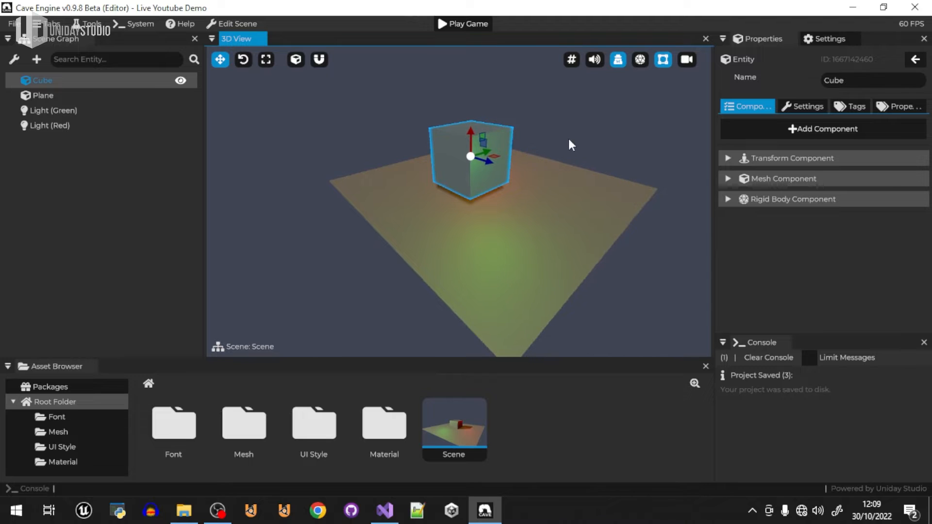
{"action": "left_click", "coordinate": [572, 63]}
{"action": "right_click_drag", "start_coordinate": [573, 121], "coordinate": [461, 196]}
{"action": "key", "text": "w"}
{"action": "key", "text": "s"}
{"action": "key", "text": "w"}
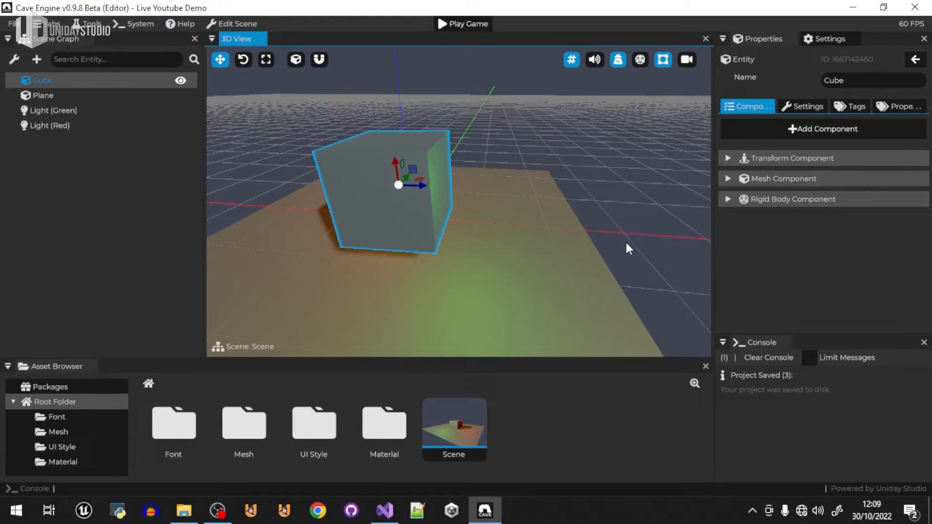
{"action": "left_click", "coordinate": [571, 59]}
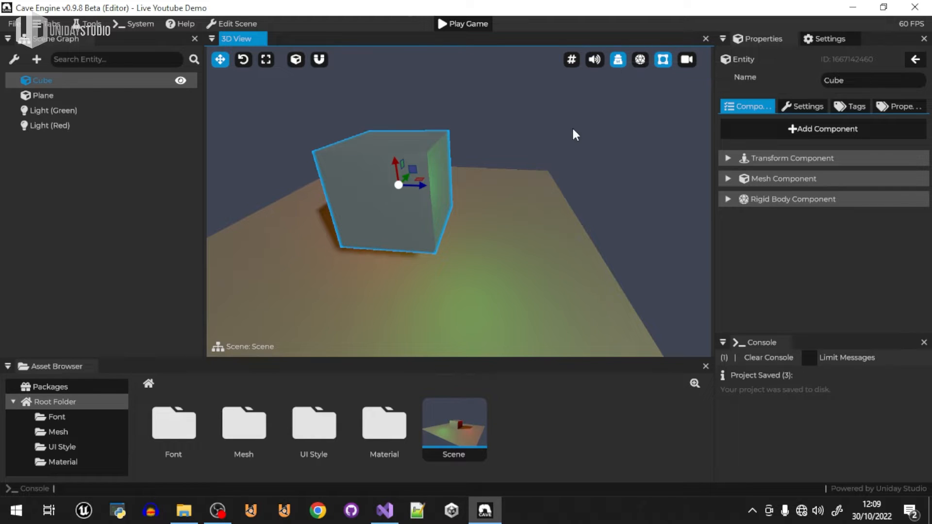
Step: Display the debug physics wireframes, inspect those of the cube and plane from several angles, and hide them
{"action": "left_click", "coordinate": [619, 60]}
{"action": "right_click_drag", "start_coordinate": [504, 197], "coordinate": [444, 196]}
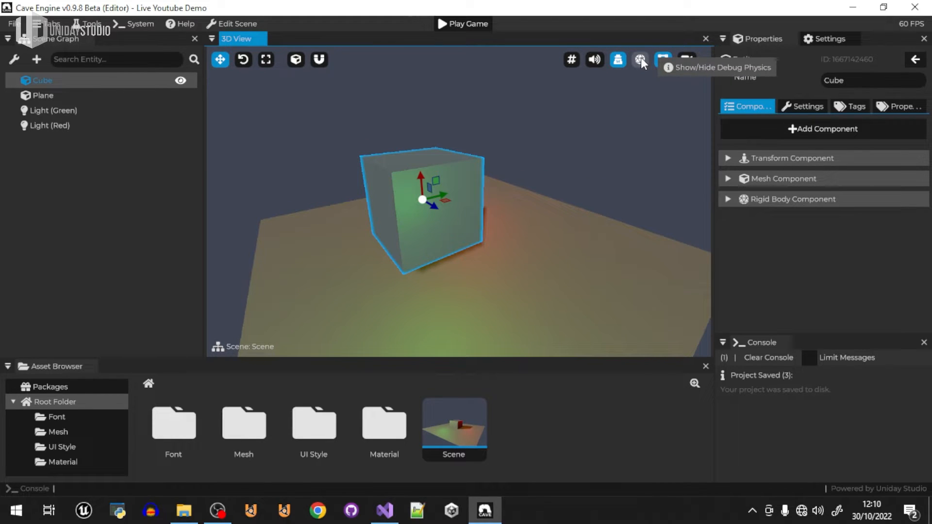
{"action": "left_click", "coordinate": [640, 59]}
{"action": "middle_click_drag", "start_coordinate": [458, 199], "coordinate": [430, 170]}
{"action": "middle_click_drag", "start_coordinate": [500, 182], "coordinate": [514, 233]}
{"action": "middle_click_drag", "start_coordinate": [451, 245], "coordinate": [497, 212]}
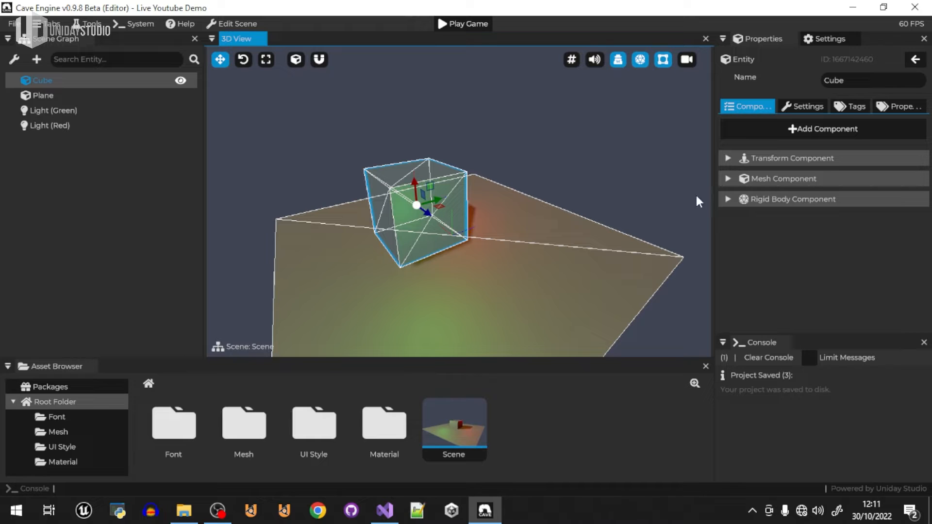
{"action": "left_click", "coordinate": [640, 59]}
Step: Toggle the Game UI display off and on in the 3D View and try the camera option
{"action": "left_click", "coordinate": [662, 60]}
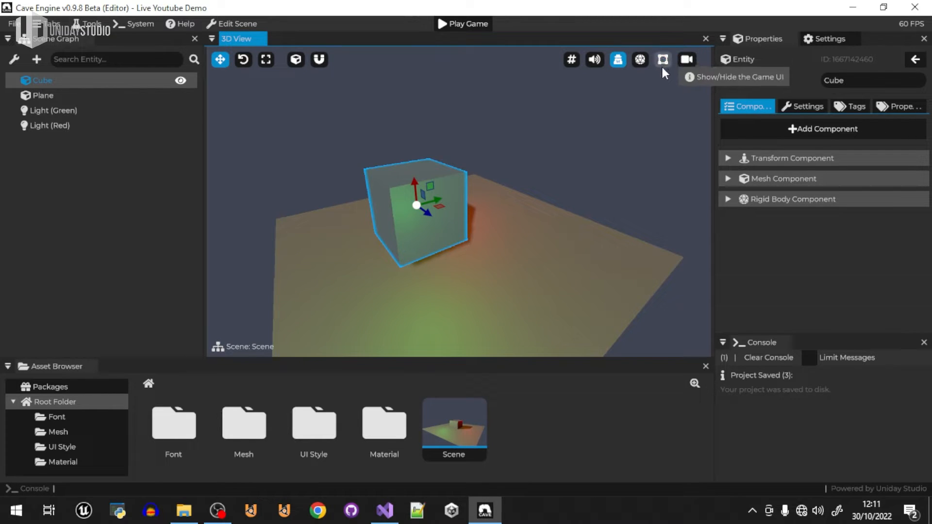
{"action": "left_click", "coordinate": [665, 58]}
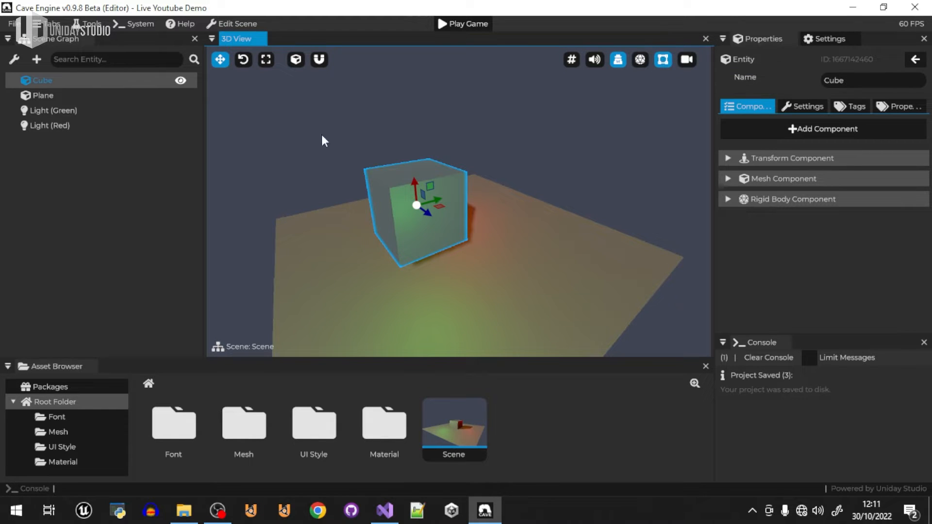
{"action": "left_click", "coordinate": [666, 58]}
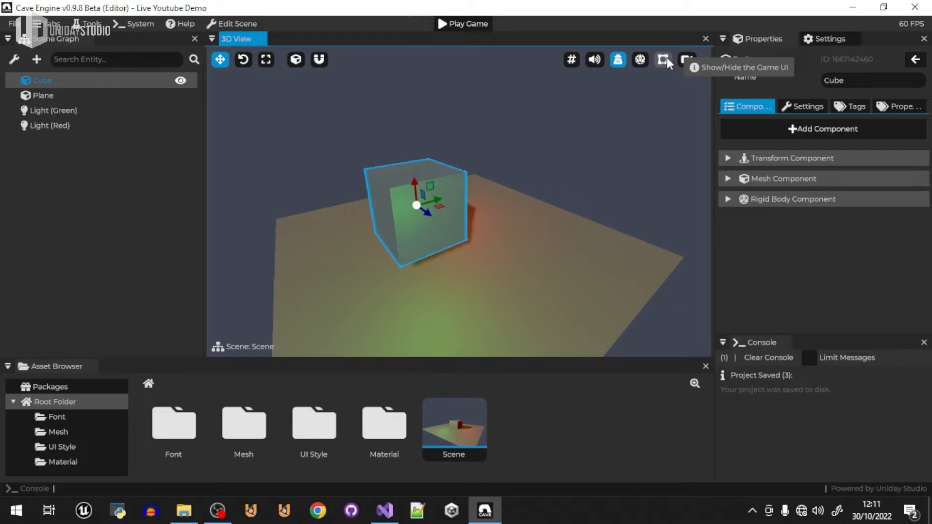
{"action": "left_click", "coordinate": [690, 59]}
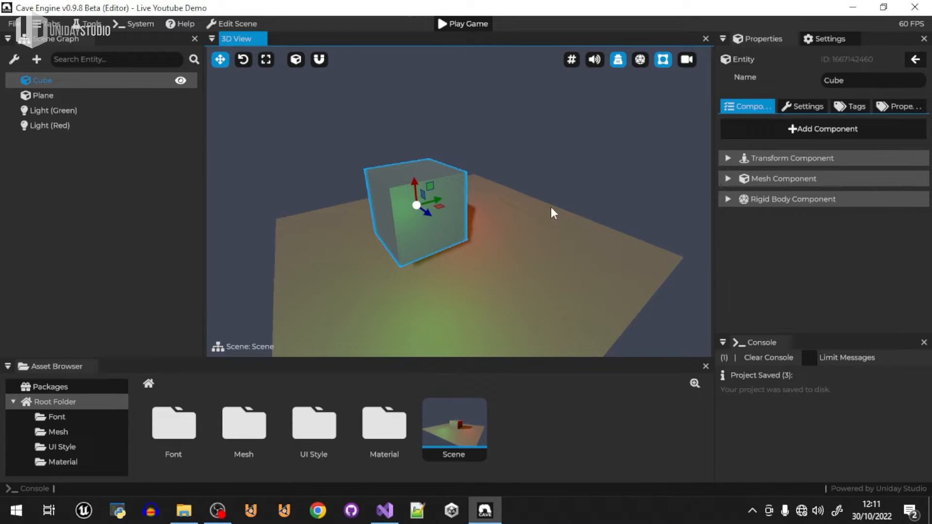
Step: Duplicate the cube with the Move gizmo and spread the copies across the plane
{"action": "right_click_drag", "start_coordinate": [566, 179], "coordinate": [473, 195]}
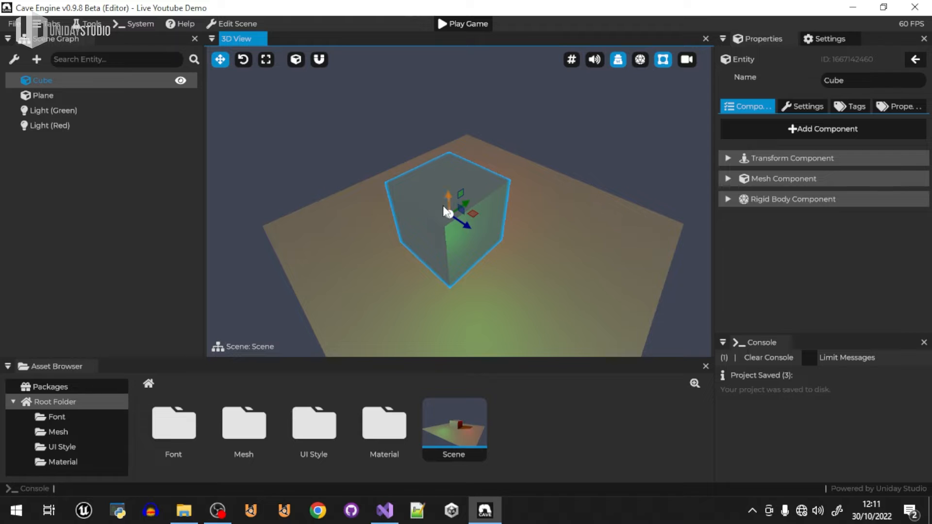
{"action": "left_click_drag", "start_coordinate": [473, 214], "coordinate": [356, 273], "text": "shift"}
{"action": "right_click_drag", "start_coordinate": [418, 258], "coordinate": [470, 209]}
Step: Delete the surplus cubes, including the original, keeping three cubes on the plane
{"action": "key", "text": "Delete"}
{"action": "left_click", "coordinate": [375, 188]}
{"action": "key", "text": "Delete"}
{"action": "left_click", "coordinate": [518, 180]}
{"action": "key", "text": "Delete"}
Step: Duplicate the middle cube and place the copy behind it, between it and the leftmost cube
{"action": "left_click", "coordinate": [487, 247]}
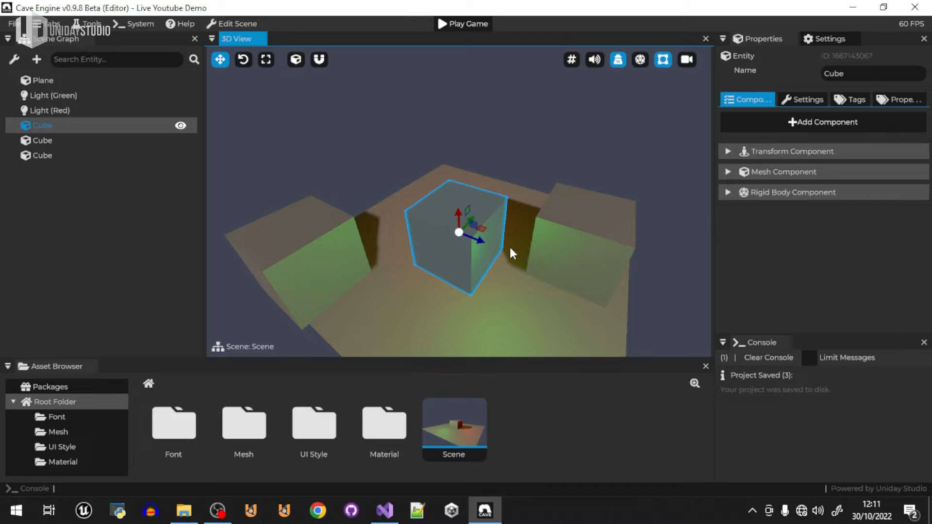
{"action": "key", "text": "shift+d"}
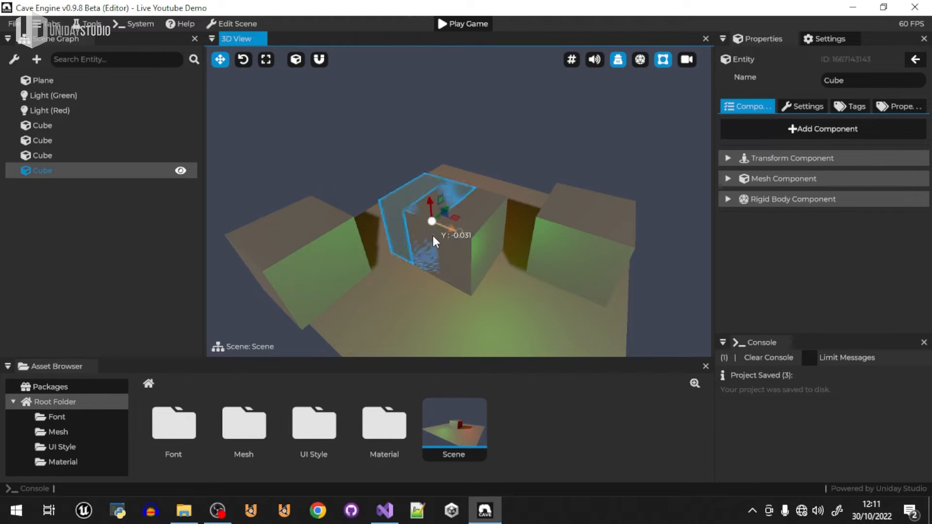
{"action": "left_click", "coordinate": [390, 222]}
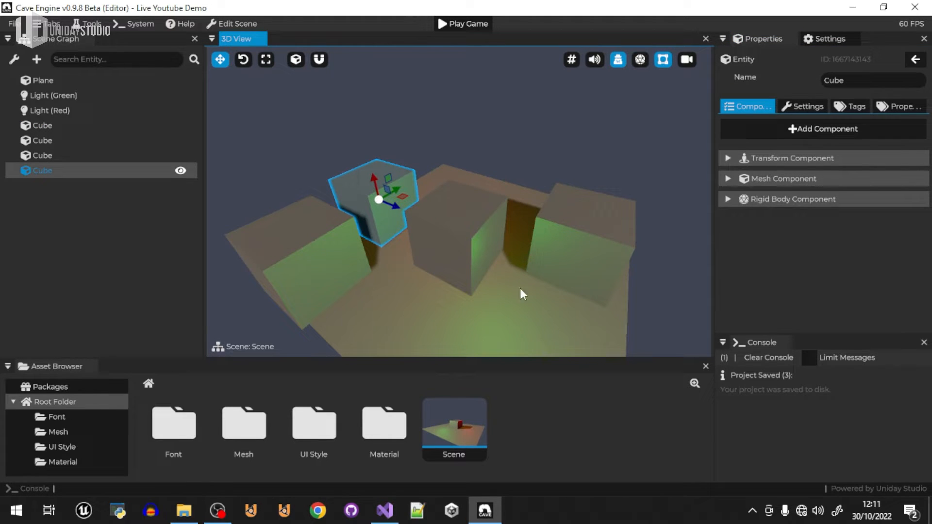
Step: Duplicate the back-left cube and place the copy near the back of the plane, leaving the middle cube selected
{"action": "key", "text": "ctrl+c"}
{"action": "key", "text": "ctrl+v"}
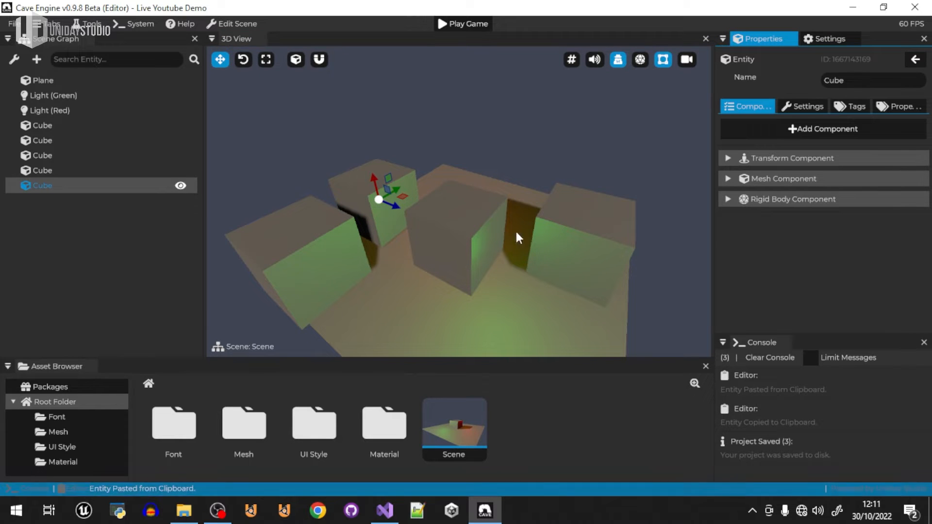
{"action": "left_click_drag", "start_coordinate": [404, 196], "coordinate": [528, 174]}
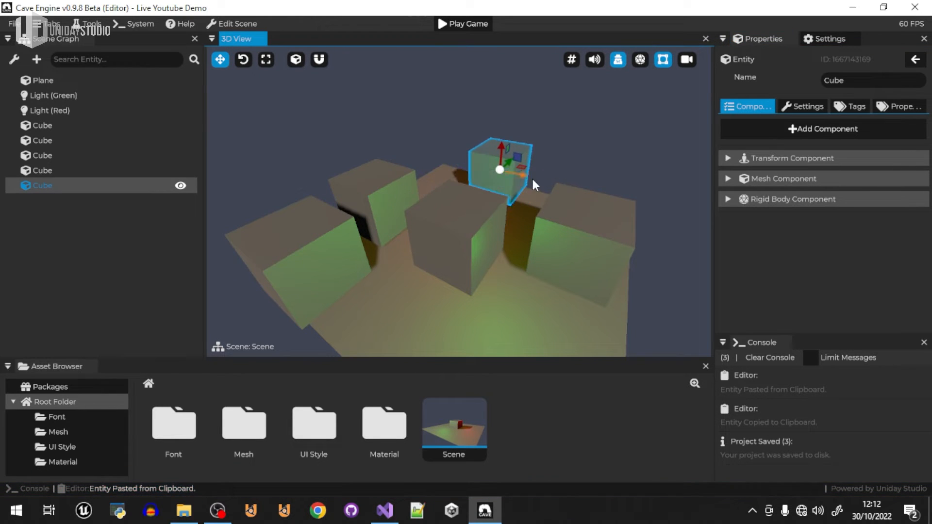
{"action": "left_click", "coordinate": [496, 239]}
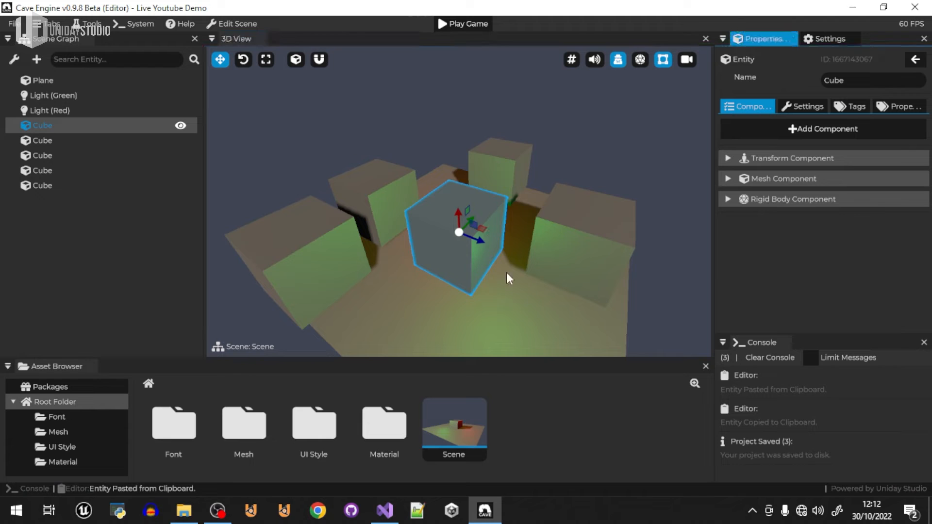
Step: Try duplicating the plane by copy and paste, moving the copy beside the original, and delete that copy
{"action": "left_click", "coordinate": [536, 290]}
{"action": "middle_click_drag", "start_coordinate": [512, 260], "coordinate": [558, 253]}
{"action": "middle_click_drag", "start_coordinate": [491, 218], "coordinate": [447, 215]}
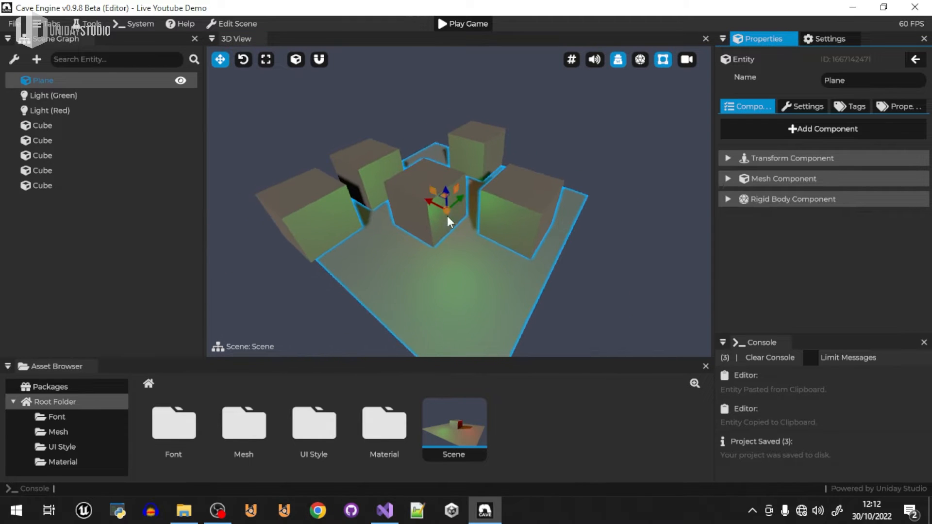
{"action": "key", "text": "ctrl+c"}
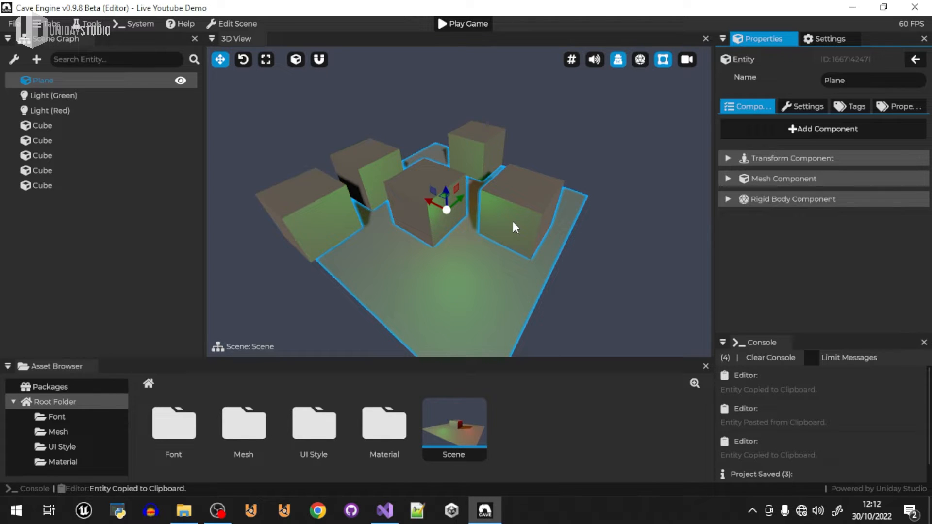
{"action": "key", "text": "ctrl+v"}
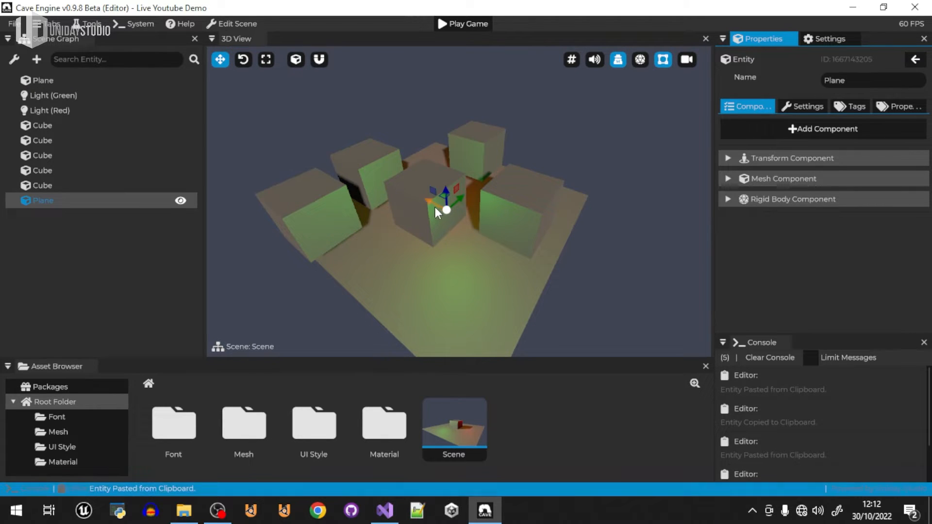
{"action": "left_click_drag", "start_coordinate": [446, 210], "coordinate": [638, 209]}
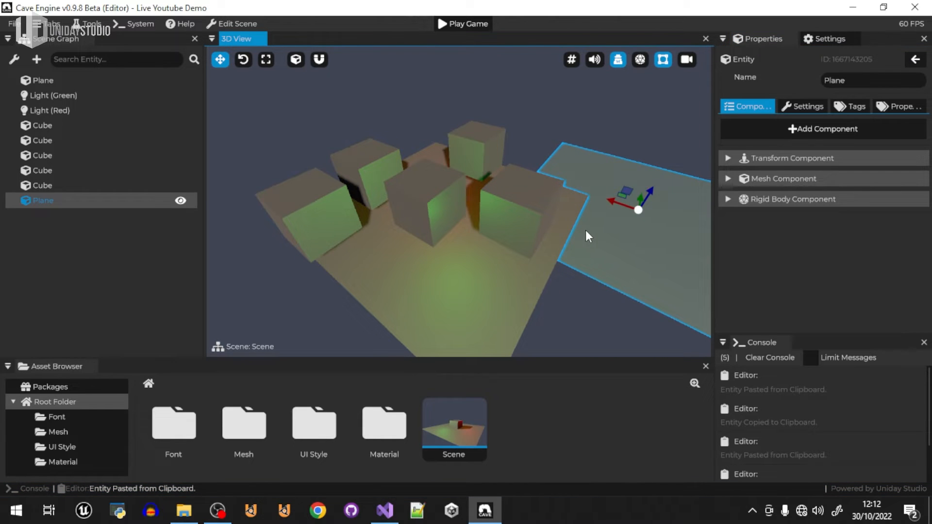
{"action": "key", "text": "Delete"}
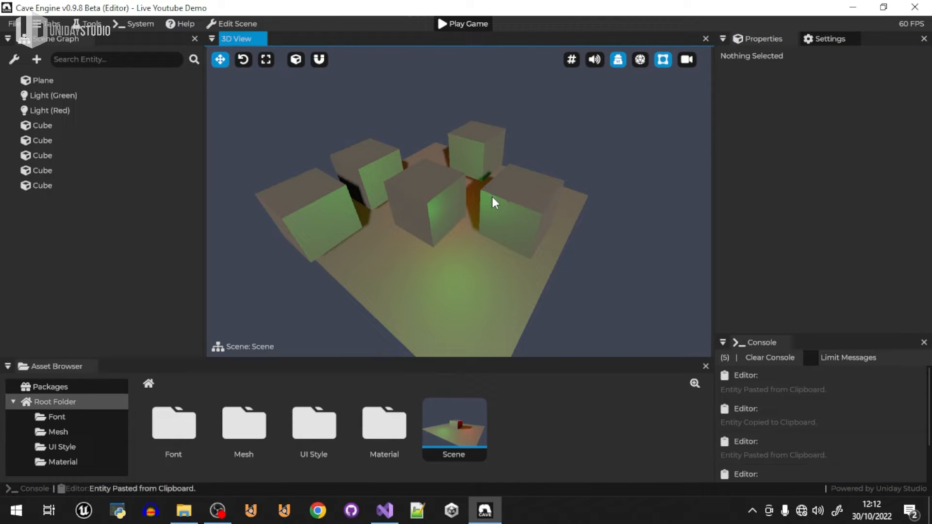
{"action": "right_click", "coordinate": [444, 174]}
{"action": "left_click", "coordinate": [173, 241]}
{"action": "right_click", "coordinate": [118, 221]}
{"action": "left_click", "coordinate": [90, 221]}
{"action": "right_click", "coordinate": [89, 221]}
{"action": "left_click", "coordinate": [132, 204]}
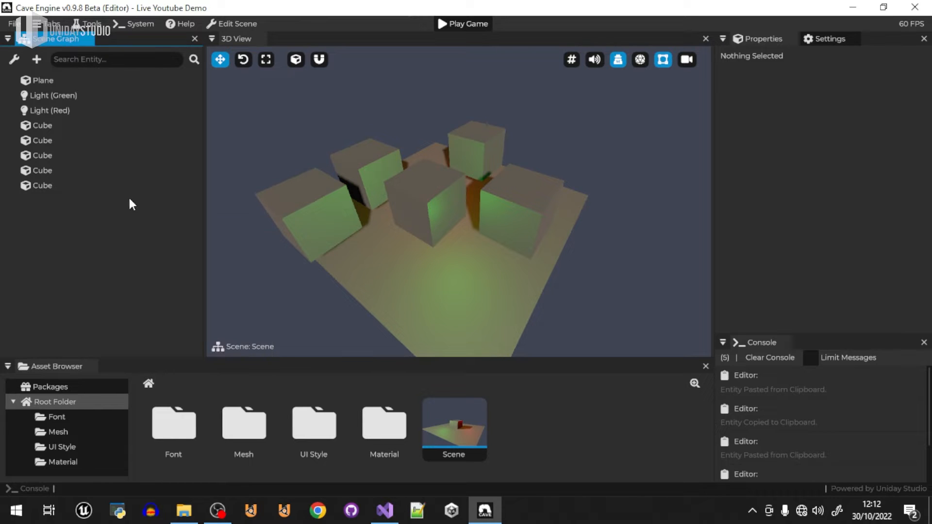
Step: Narrow the Scene Graph panel to widen the 3D View, and clear the plane selection
{"action": "left_click_drag", "start_coordinate": [205, 216], "coordinate": [146, 217]}
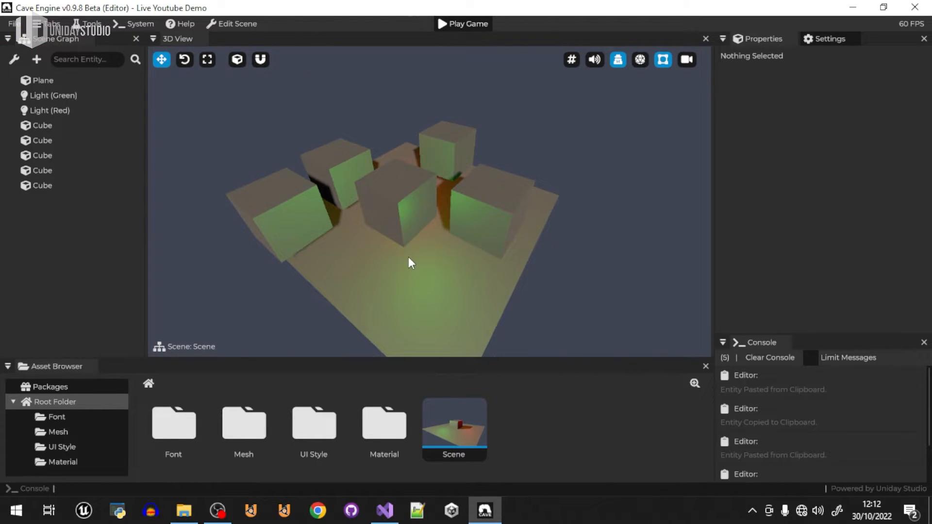
{"action": "right_click", "coordinate": [442, 248]}
{"action": "left_click", "coordinate": [447, 236]}
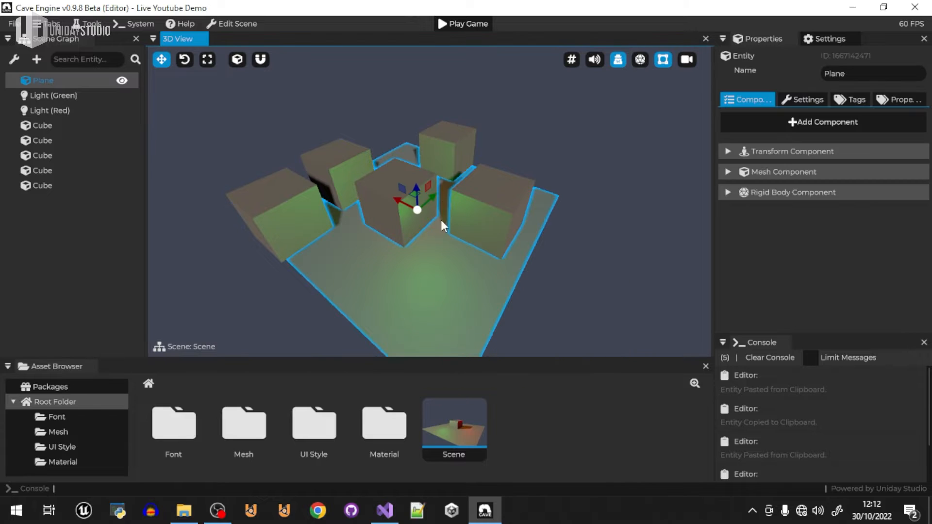
{"action": "middle_click_drag", "start_coordinate": [456, 214], "coordinate": [379, 222]}
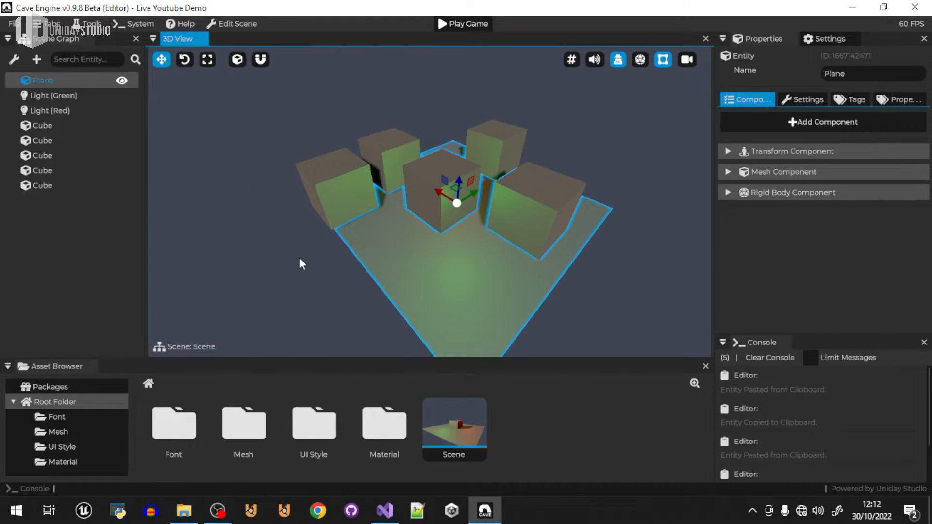
{"action": "left_click", "coordinate": [338, 237]}
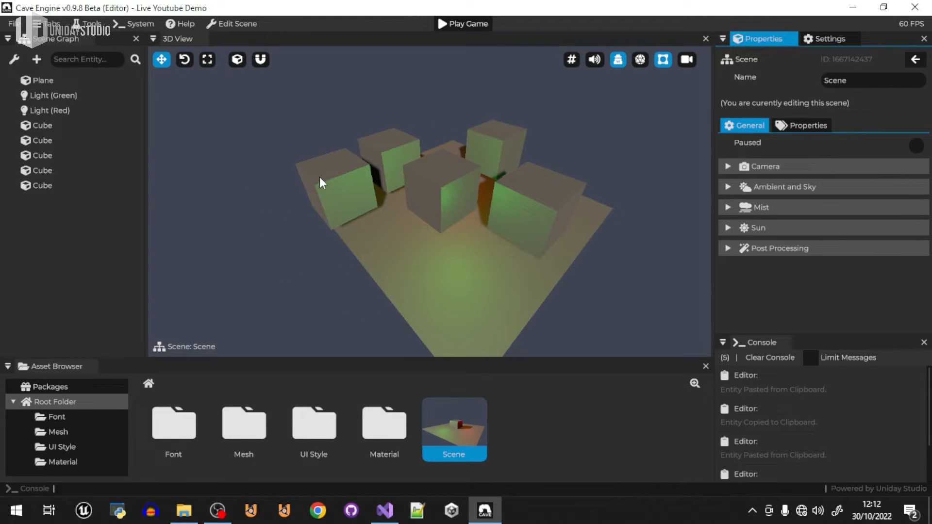
Step: Add a new Mesh entity at the leftmost cube and move it off the plane, beyond that cube
{"action": "right_click", "coordinate": [346, 173]}
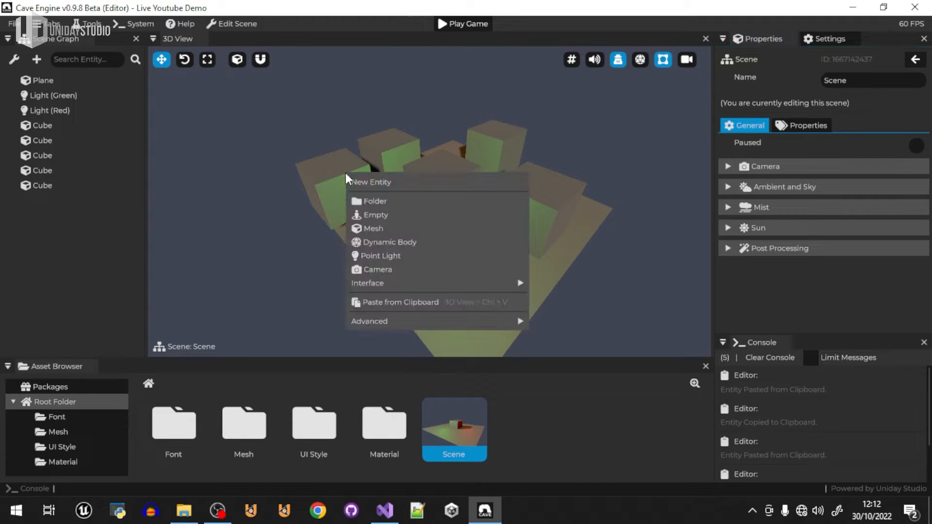
{"action": "left_click", "coordinate": [392, 228]}
{"action": "left_click_drag", "start_coordinate": [348, 170], "coordinate": [246, 151]}
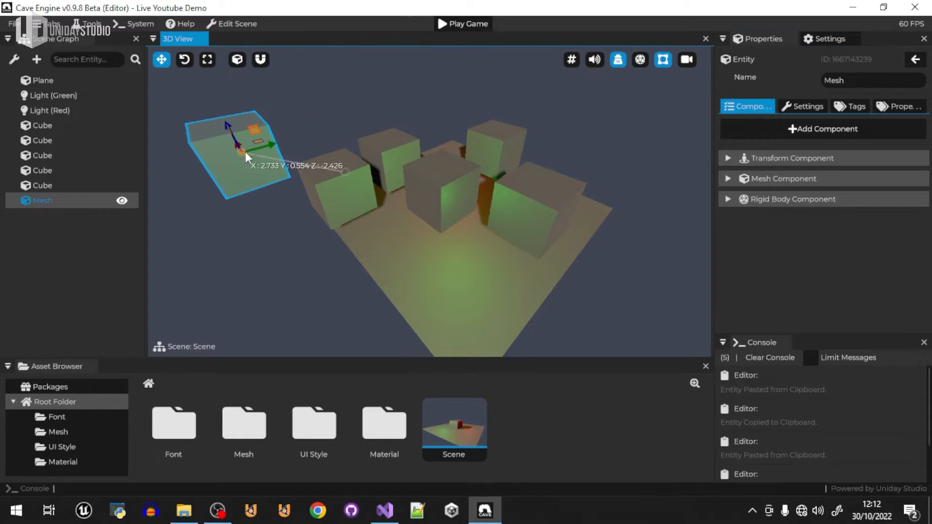
Step: Add a Camera entity to the scene and move it off the plane, facing the cubes from the side
{"action": "right_click", "coordinate": [488, 266]}
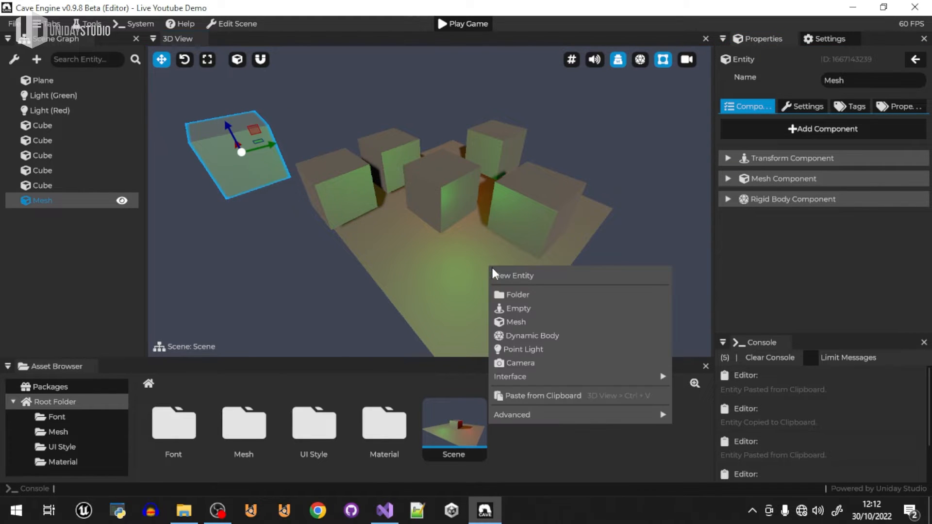
{"action": "left_click", "coordinate": [530, 366]}
{"action": "left_click_drag", "start_coordinate": [503, 245], "coordinate": [631, 105]}
{"action": "right_click_drag", "start_coordinate": [630, 106], "coordinate": [429, 193]}
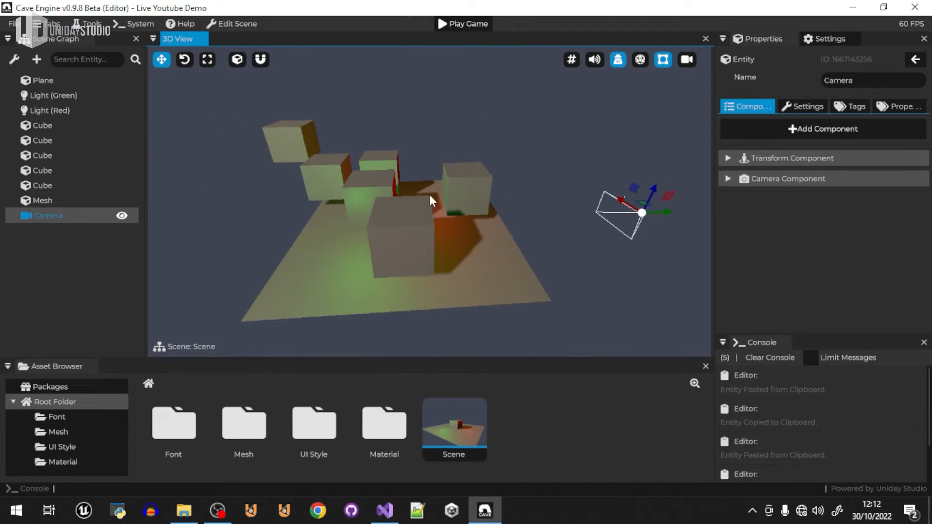
Step: Preview the scene through the new camera, return to the free view and examine the camera from other angles
{"action": "left_click", "coordinate": [689, 60]}
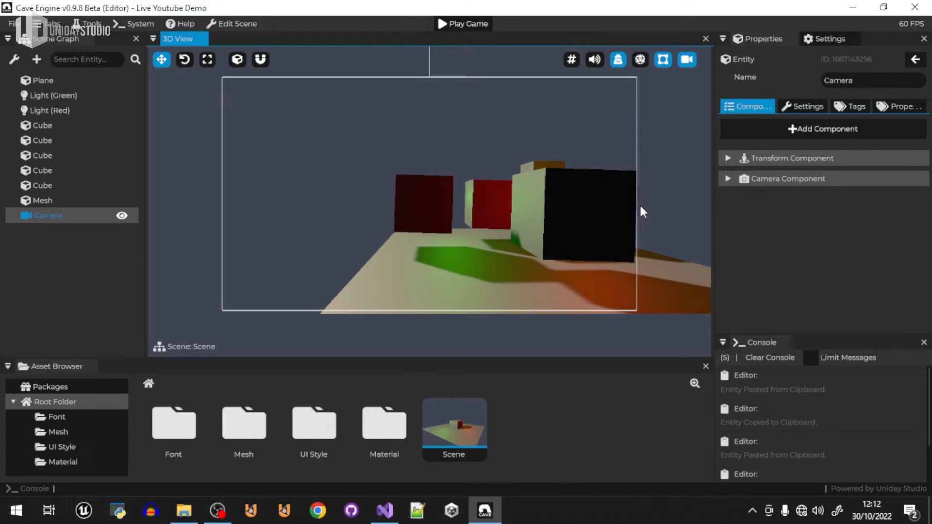
{"action": "left_click", "coordinate": [689, 61]}
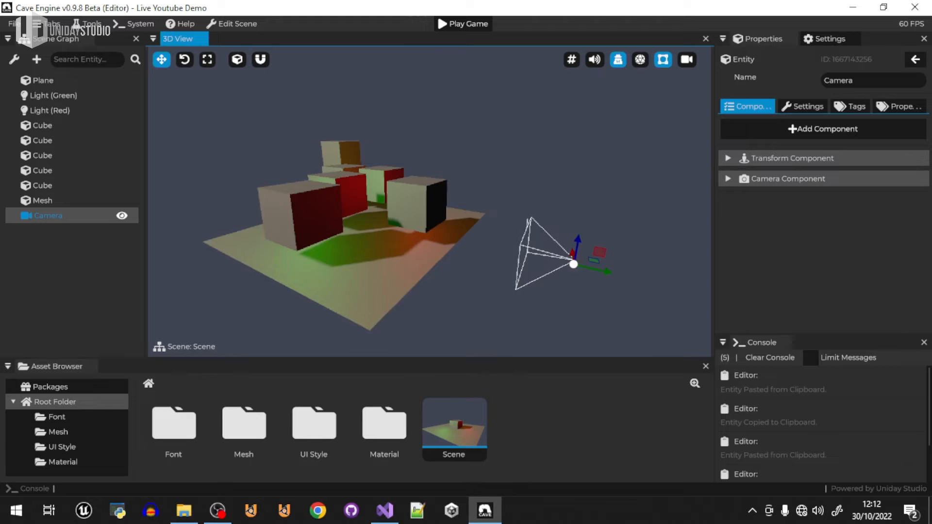
{"action": "mouse_move", "coordinate": [529, 217]}
{"action": "right_mouse_down"}
{"action": "mouse_move", "coordinate": [539, 226]}
{"action": "mouse_move", "coordinate": [510, 218]}
{"action": "mouse_move", "coordinate": [529, 217]}
{"action": "right_mouse_up"}
{"action": "left_click_drag", "start_coordinate": [551, 236], "coordinate": [568, 179]}
{"action": "right_click_drag", "start_coordinate": [564, 217], "coordinate": [424, 203]}
{"action": "key", "text": "w"}
{"action": "key", "text": "d"}
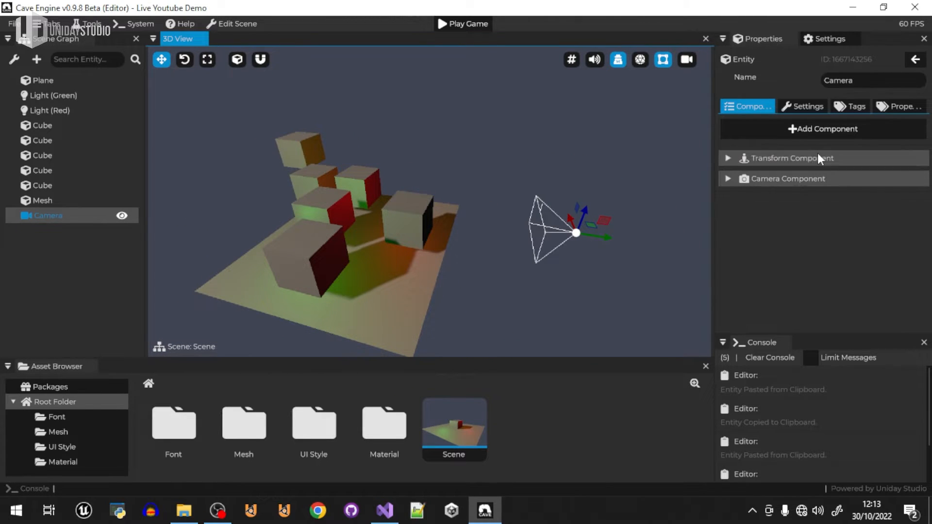
Step: Select various cubes, the plane and the Scene asset in turn to compare what their properties offer
{"action": "left_click", "coordinate": [415, 217]}
{"action": "left_click", "coordinate": [302, 213]}
{"action": "left_click", "coordinate": [350, 179]}
{"action": "left_click", "coordinate": [295, 159]}
{"action": "left_click", "coordinate": [405, 263]}
{"action": "left_click", "coordinate": [418, 211]}
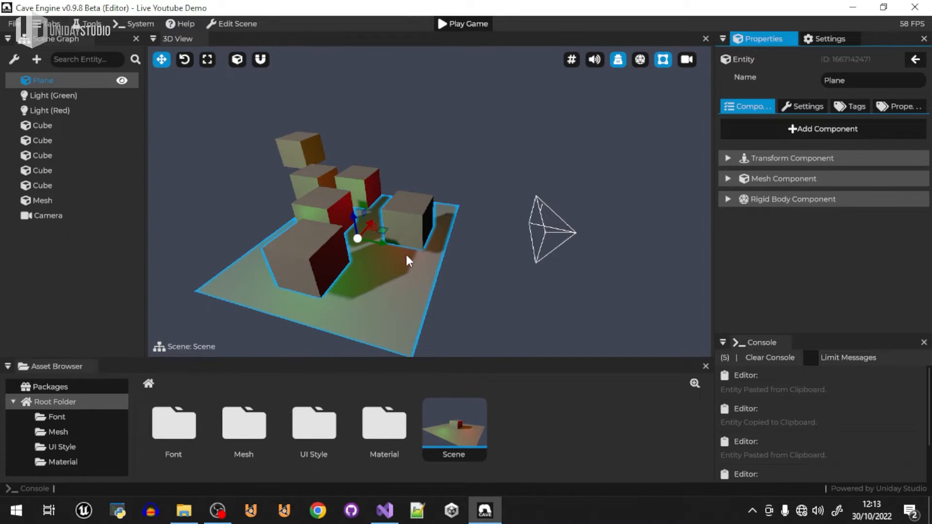
{"action": "left_click", "coordinate": [367, 204]}
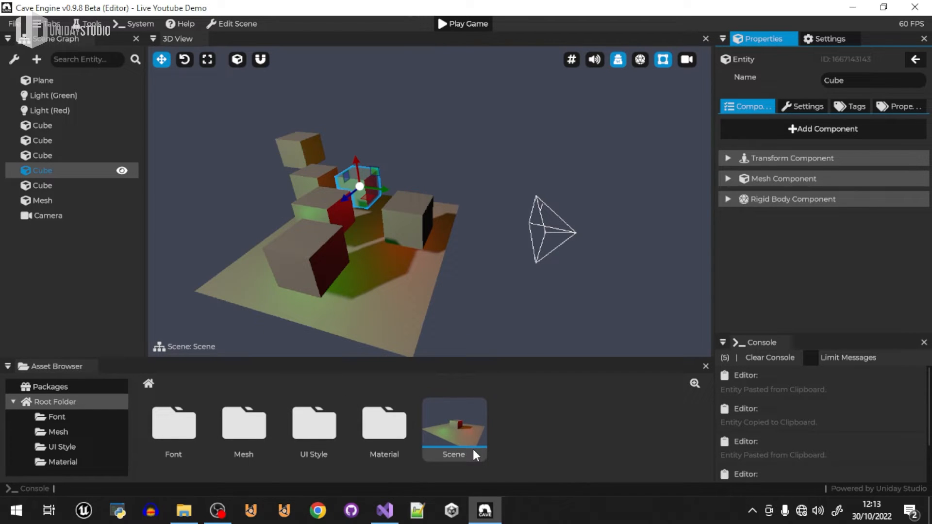
{"action": "left_click", "coordinate": [474, 416]}
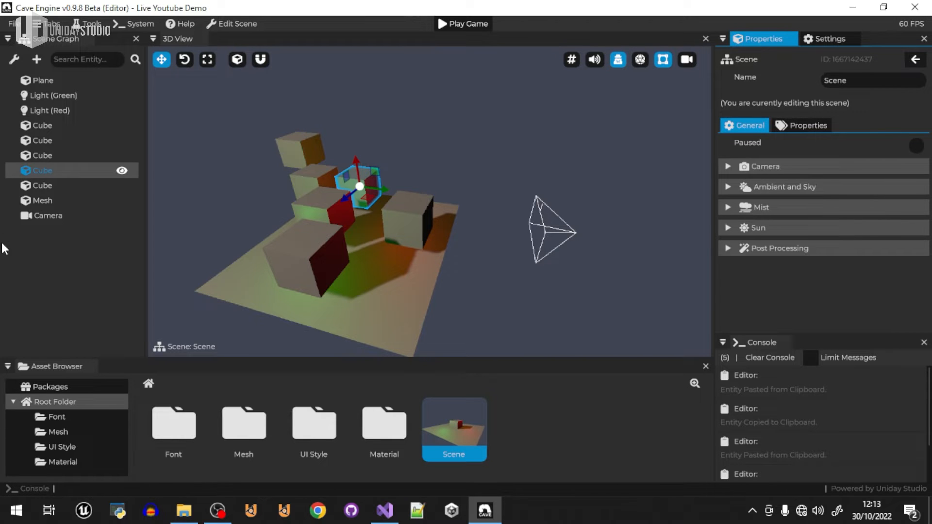
Step: Rename the camera entity as Main Camera
{"action": "left_click", "coordinate": [41, 215]}
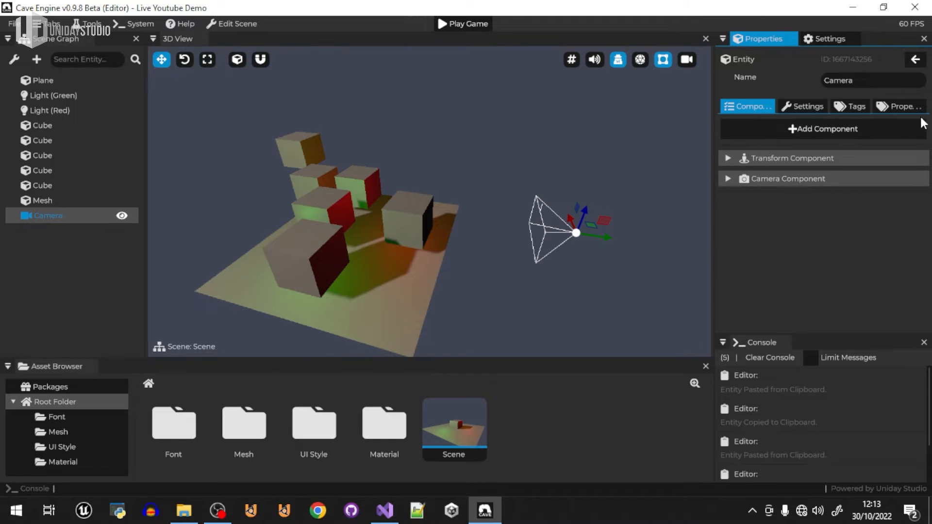
{"action": "left_click_drag", "start_coordinate": [863, 81], "coordinate": [743, 79]}
{"action": "type", "text": "Main Camera"}
Step: Go back to the previously shown Scene properties, and reselect the Main Camera to review its components
{"action": "left_click", "coordinate": [916, 60]}
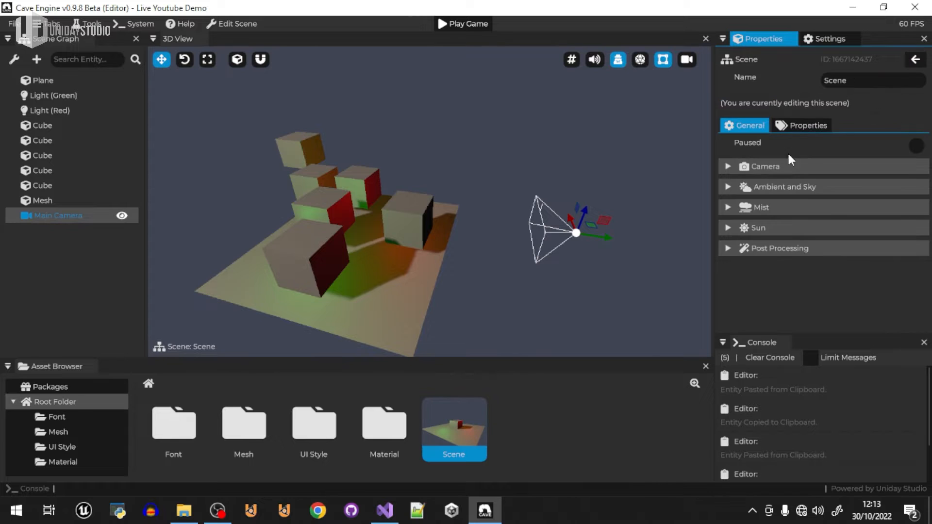
{"action": "left_click", "coordinate": [47, 218]}
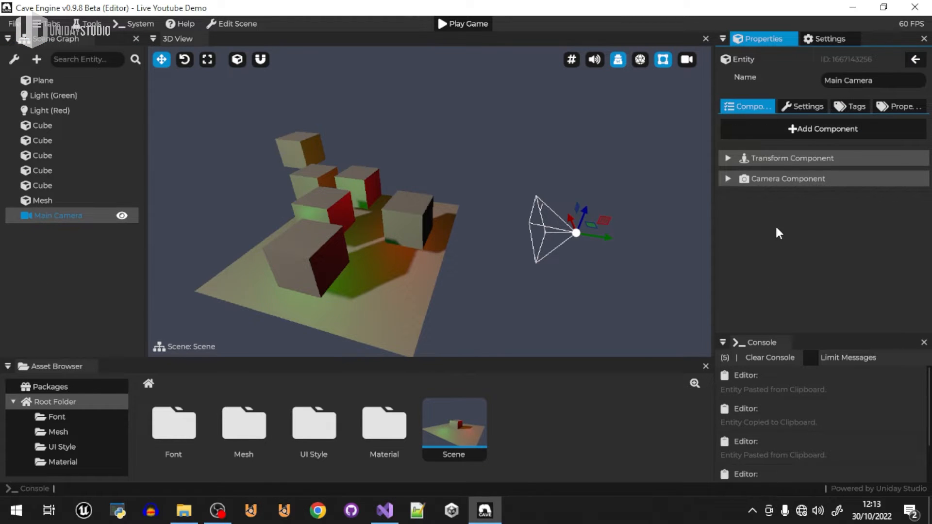
{"action": "right_click_drag", "start_coordinate": [587, 278], "coordinate": [518, 257]}
{"action": "mouse_move", "coordinate": [430, 199]}
{"action": "right_mouse_down"}
{"action": "mouse_move", "coordinate": [415, 200]}
{"action": "mouse_move", "coordinate": [437, 192]}
{"action": "mouse_move", "coordinate": [430, 200]}
{"action": "mouse_move", "coordinate": [447, 200]}
{"action": "mouse_move", "coordinate": [417, 214]}
{"action": "mouse_move", "coordinate": [440, 221]}
{"action": "mouse_move", "coordinate": [432, 214]}
{"action": "right_mouse_up"}
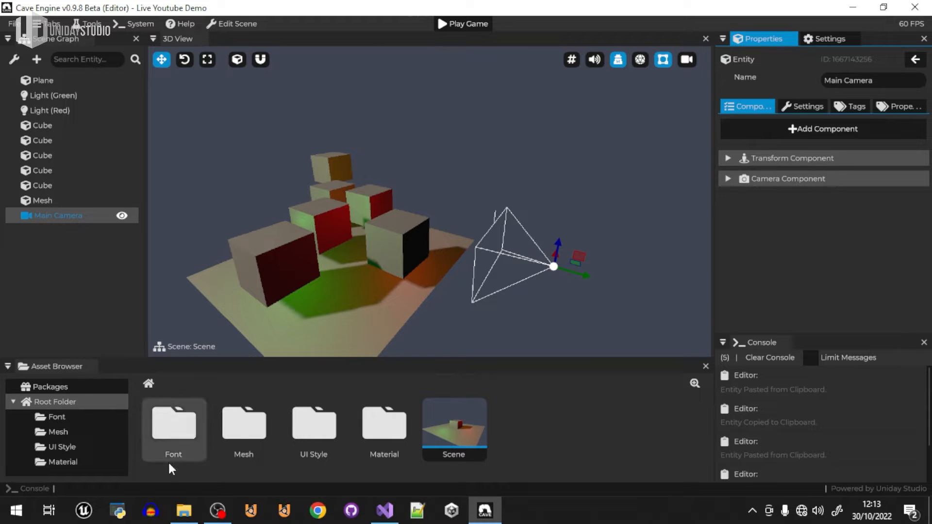
{"action": "left_click", "coordinate": [217, 511]}
{"action": "left_click", "coordinate": [485, 511]}
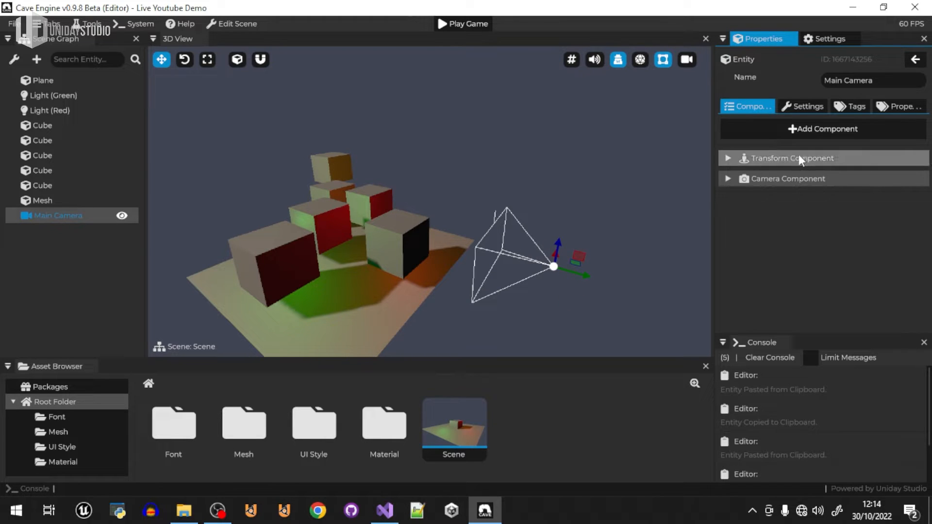
Step: Remove the Transform Component from the Main Camera
{"action": "left_click", "coordinate": [782, 162]}
{"action": "left_click", "coordinate": [913, 159]}
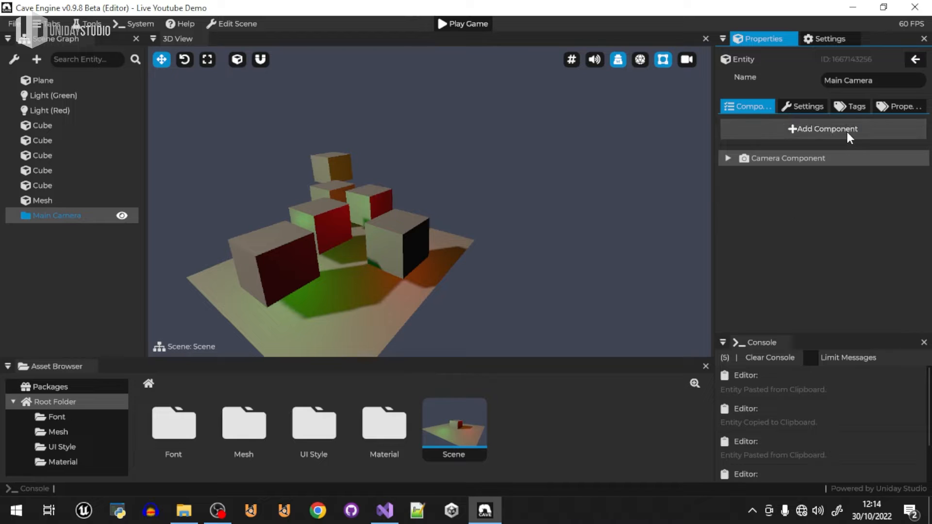
Step: Add a new Transform component to the Main Camera and move the camera from the plane's centre to its outer edge
{"action": "left_click", "coordinate": [814, 128]}
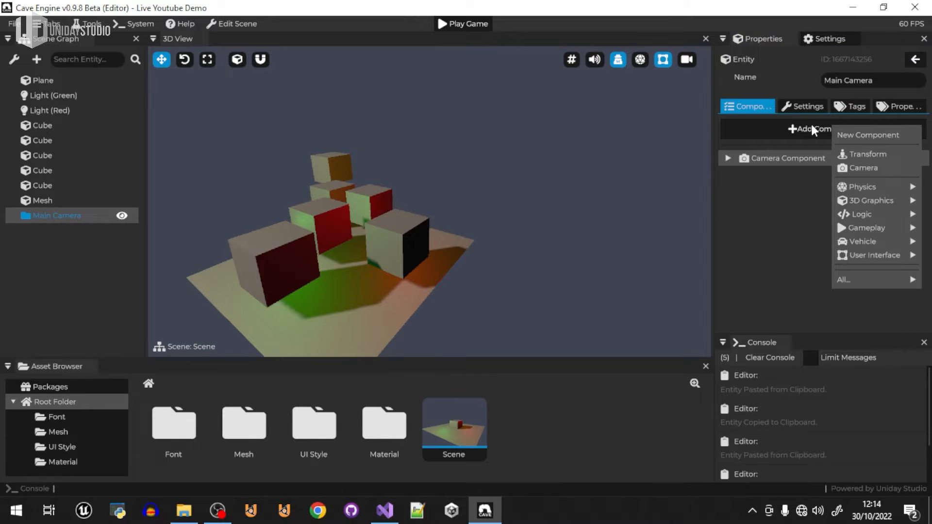
{"action": "left_click", "coordinate": [778, 251]}
{"action": "right_click", "coordinate": [771, 204]}
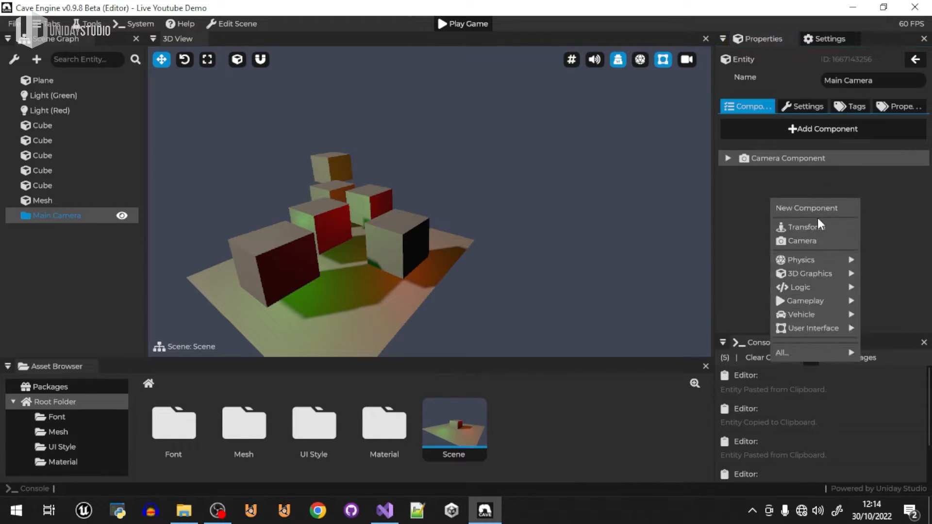
{"action": "left_click", "coordinate": [803, 223]}
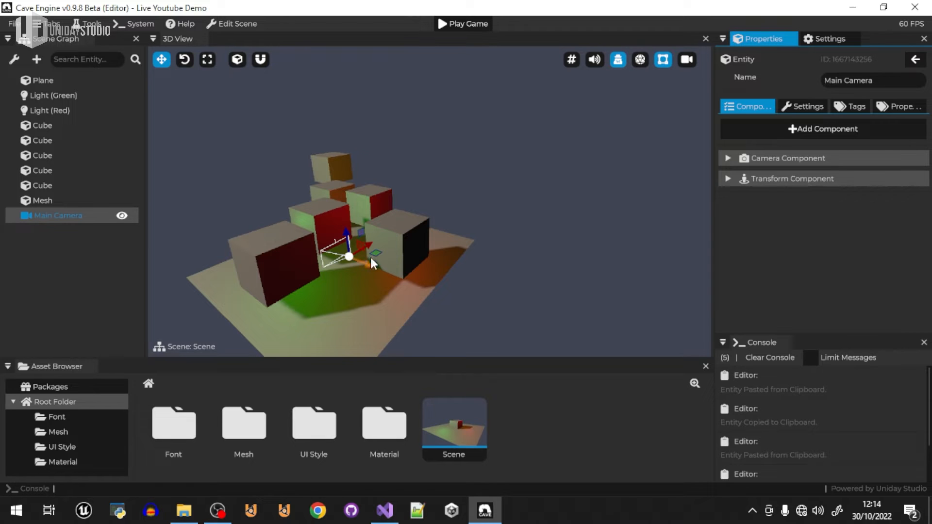
{"action": "left_click_drag", "start_coordinate": [362, 244], "coordinate": [527, 202]}
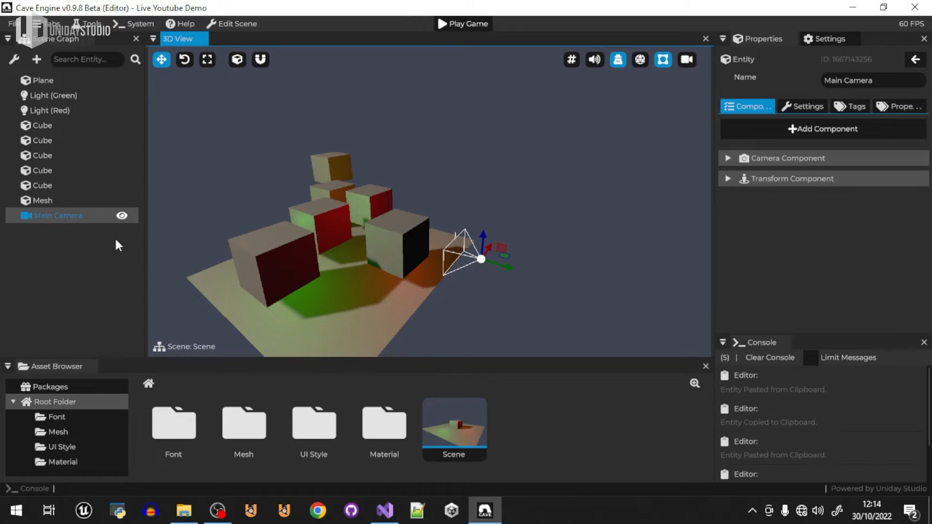
Step: Add a new Folder entity to the Scene Graph
{"action": "right_click", "coordinate": [23, 229]}
{"action": "left_click", "coordinate": [58, 255]}
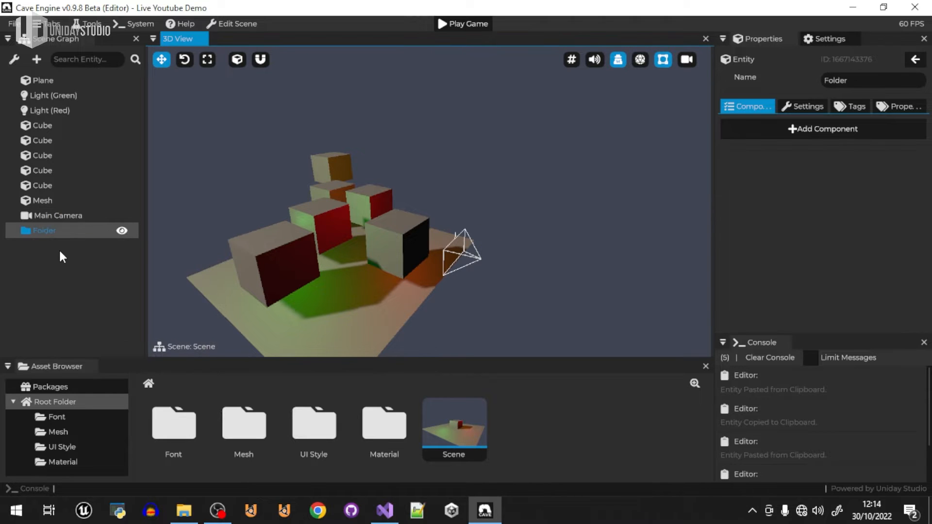
{"action": "left_click", "coordinate": [59, 249]}
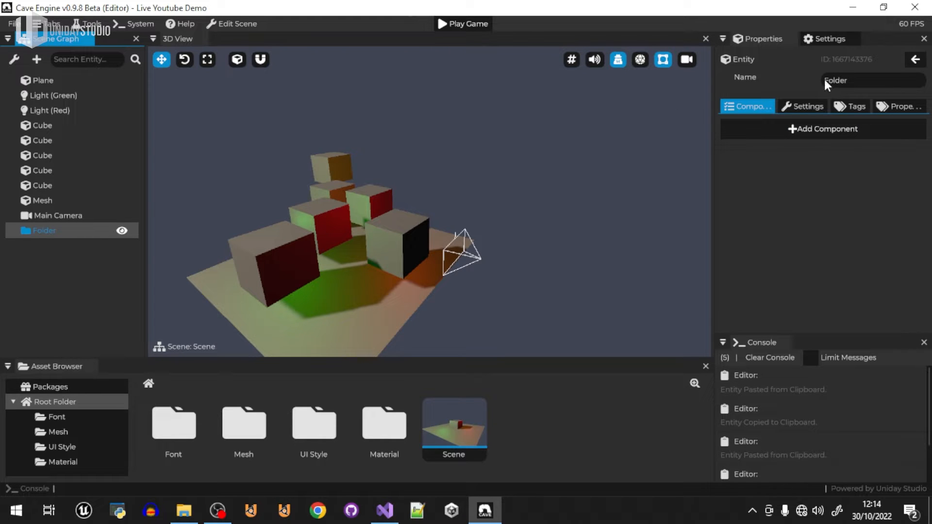
Step: Delete the Folder entity and reposition the Main Camera at Y 5.00 m, Z 7.20 m with an X rotation of 339.20°
{"action": "key", "text": "Delete"}
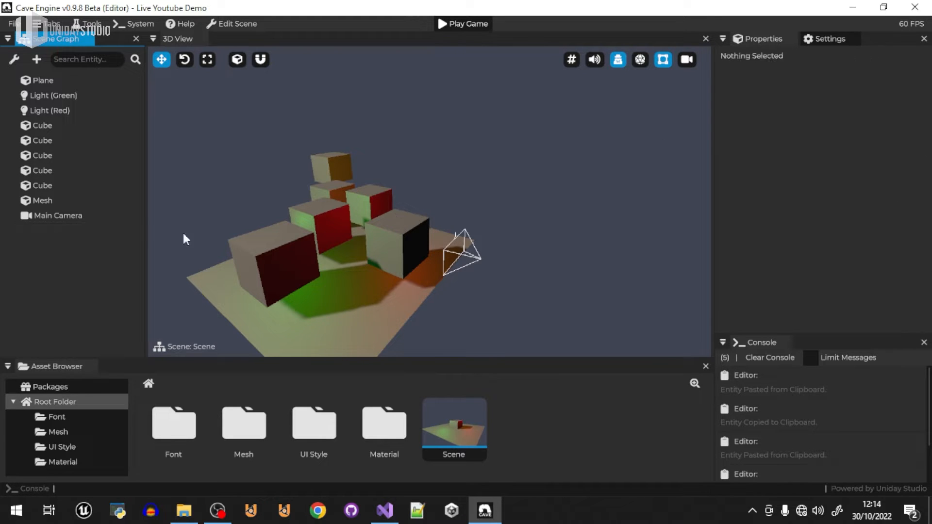
{"action": "left_click", "coordinate": [56, 216]}
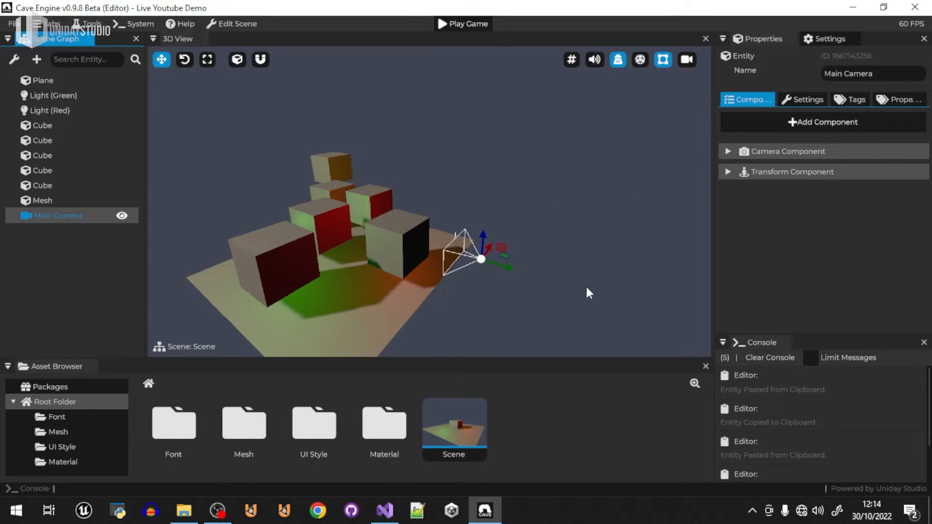
{"action": "left_click", "coordinate": [729, 172]}
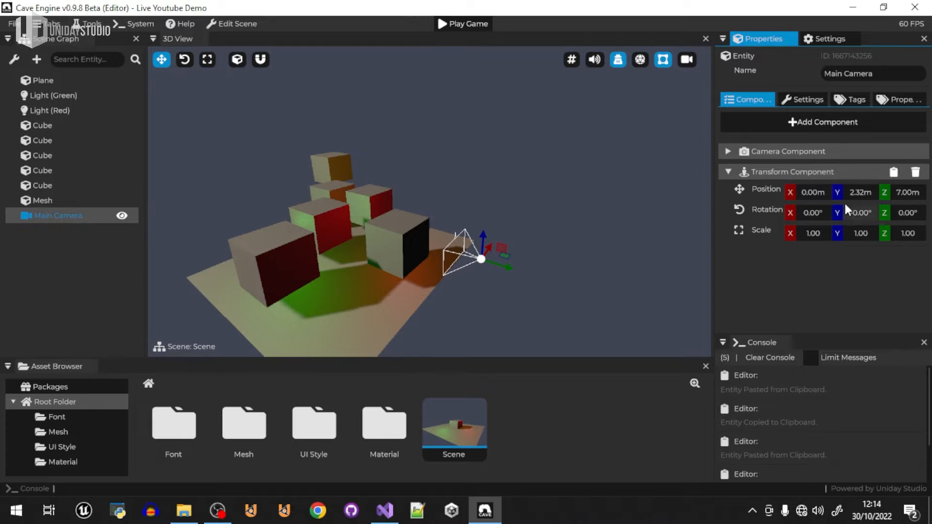
{"action": "left_click_drag", "start_coordinate": [812, 212], "coordinate": [504, 163]}
Step: Set the Main Camera's Fov to 81.06 and open the Camera Component's Preview
{"action": "left_click", "coordinate": [801, 152]}
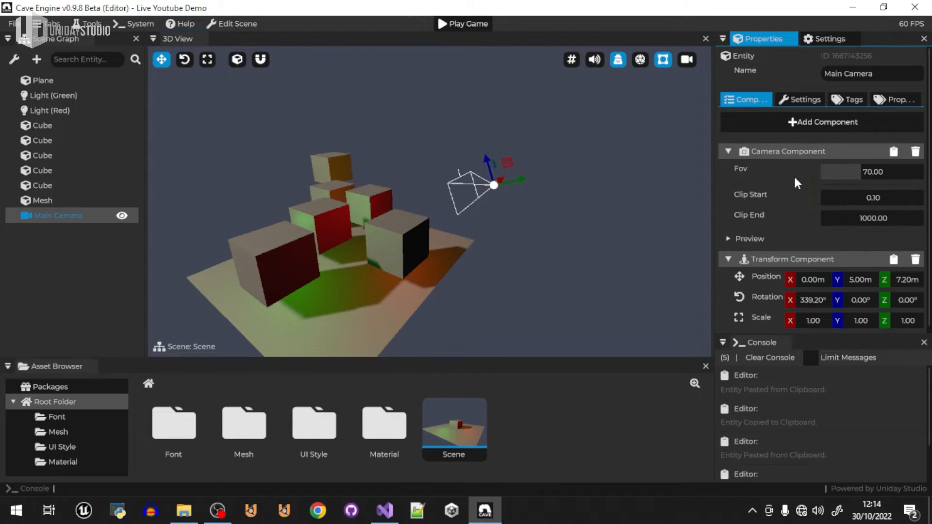
{"action": "left_click_drag", "start_coordinate": [857, 172], "coordinate": [863, 174]}
{"action": "left_click", "coordinate": [727, 240]}
{"action": "scroll", "coordinate": [781, 255], "scroll_direction": "down", "scroll_amount": 3}
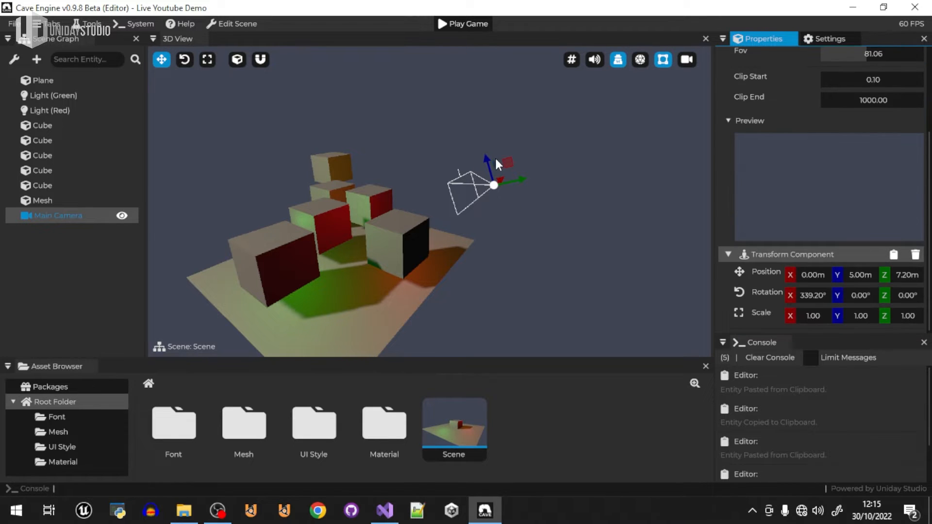
Step: Move the Main Camera closer to the cubes, to Y 4.16 m and Z 6.40 m
{"action": "left_click_drag", "start_coordinate": [508, 162], "coordinate": [470, 184]}
{"action": "right_click_drag", "start_coordinate": [471, 184], "coordinate": [572, 204]}
{"action": "scroll", "coordinate": [903, 209], "scroll_direction": "up", "scroll_amount": 1}
{"action": "scroll", "coordinate": [848, 198], "scroll_direction": "down", "scroll_amount": 1}
{"action": "scroll", "coordinate": [848, 198], "scroll_direction": "up", "scroll_amount": 2}
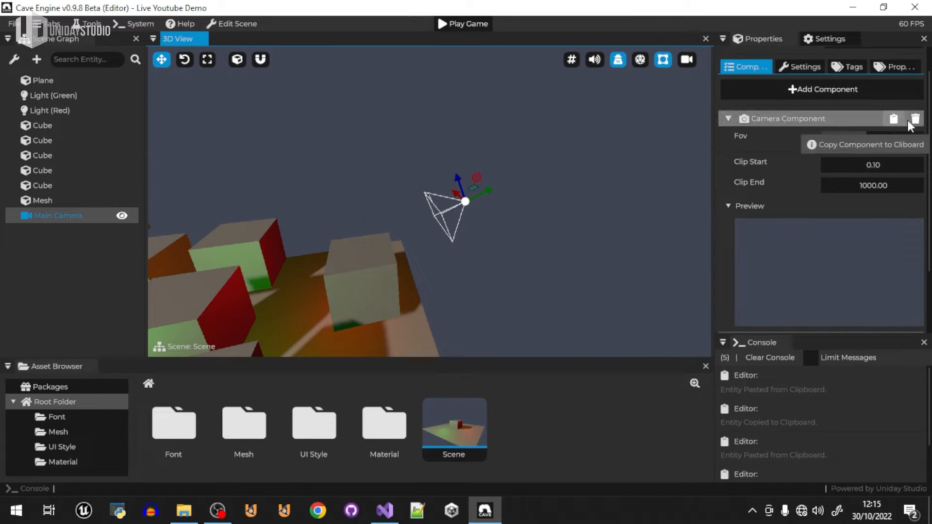
Step: Replace the Main Camera's Camera Component with a newly added one and show its Preview
{"action": "left_click", "coordinate": [915, 121]}
{"action": "right_click", "coordinate": [786, 268]}
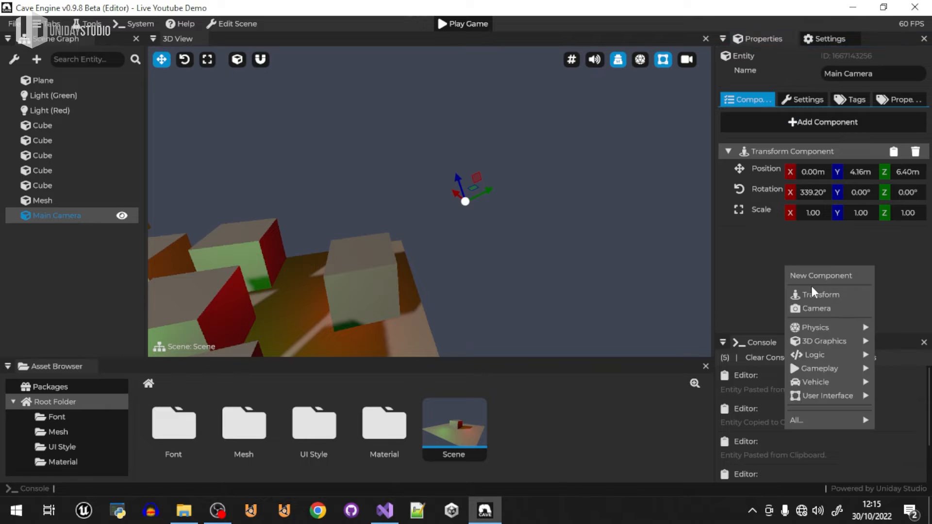
{"action": "left_click", "coordinate": [829, 309]}
{"action": "left_click", "coordinate": [750, 320]}
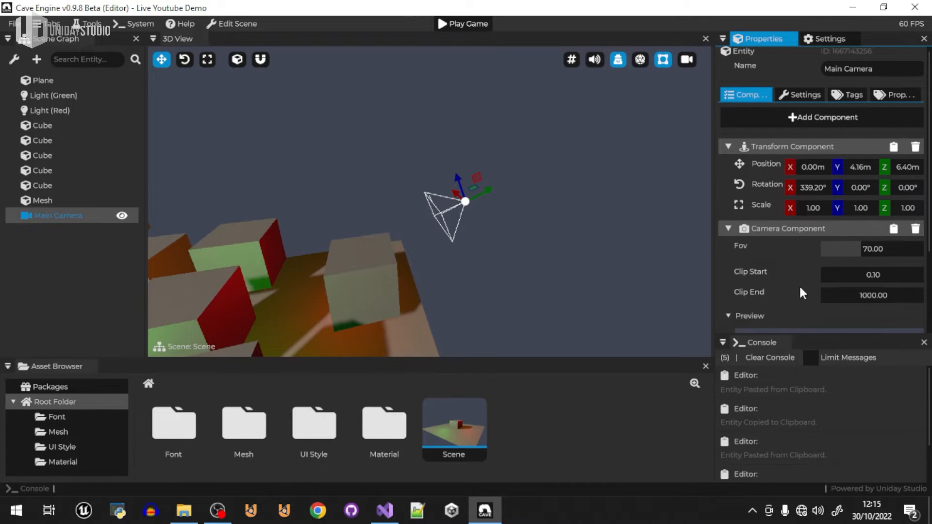
{"action": "scroll", "coordinate": [806, 291], "scroll_direction": "down", "scroll_amount": 3}
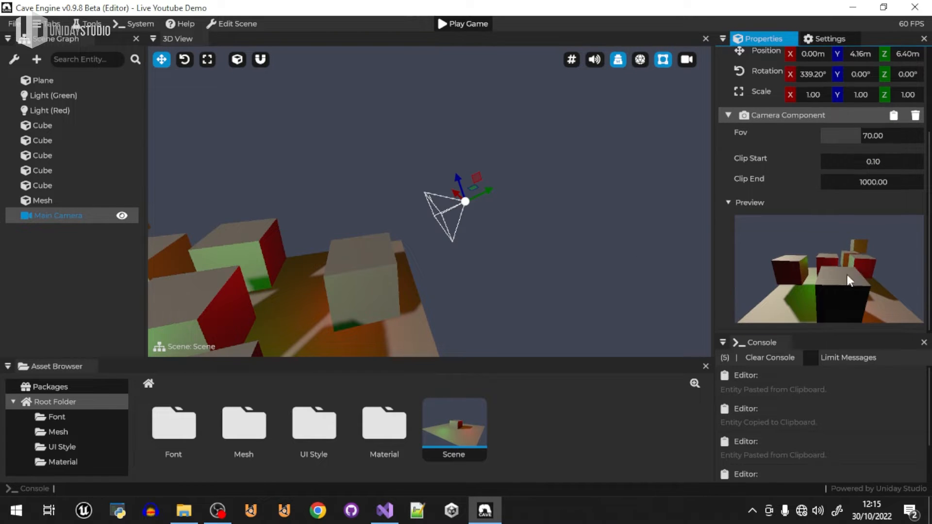
Step: Move the Main Camera further in over the plane, to Y 4.27 m and Z 5.67 m
{"action": "left_click_drag", "start_coordinate": [476, 177], "coordinate": [439, 178]}
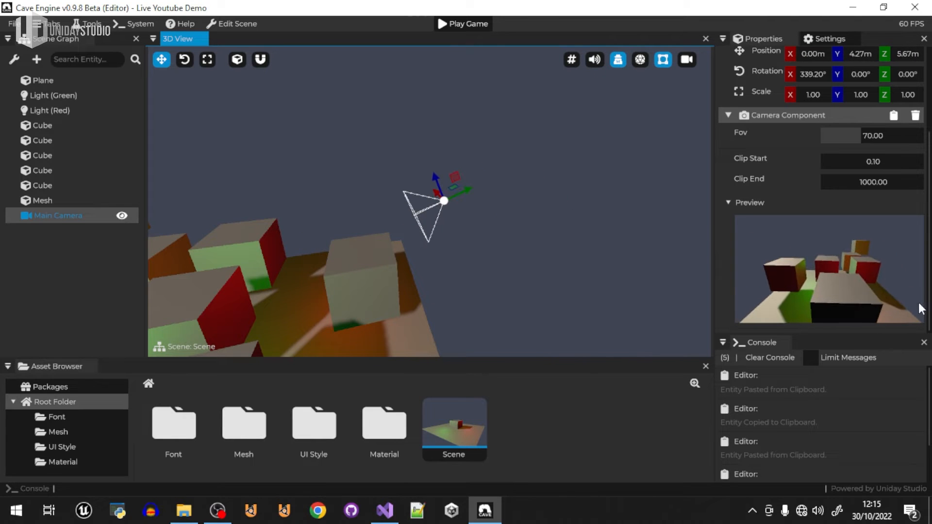
{"action": "key", "text": "s"}
{"action": "right_click_drag", "start_coordinate": [526, 237], "coordinate": [684, 314]}
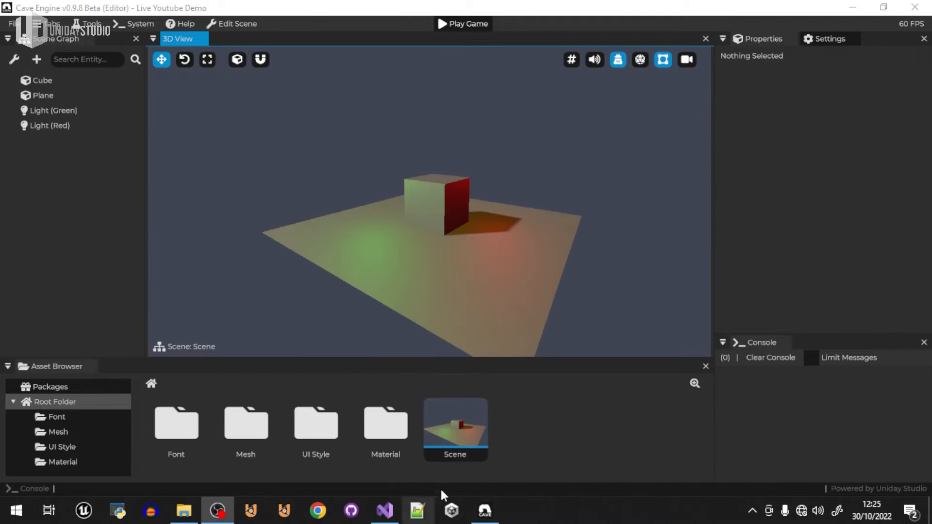
Step: Return to the Cave Engine editor and select the Cube in the scene to review its components
{"action": "left_click", "coordinate": [481, 515]}
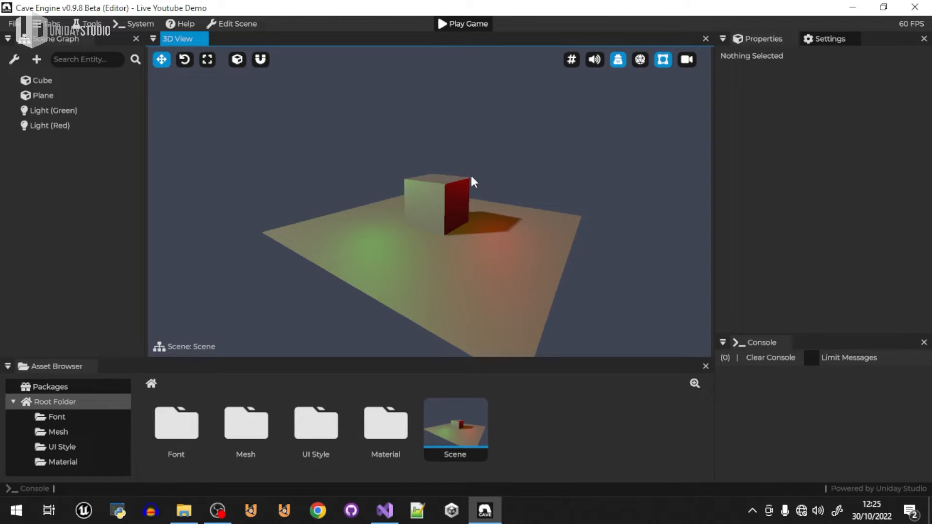
{"action": "key", "text": "a"}
{"action": "mouse_move", "coordinate": [430, 204]}
{"action": "right_mouse_down"}
{"action": "mouse_move", "coordinate": [524, 218]}
{"action": "mouse_move", "coordinate": [427, 221]}
{"action": "mouse_move", "coordinate": [452, 218]}
{"action": "mouse_move", "coordinate": [471, 233]}
{"action": "mouse_move", "coordinate": [432, 228]}
{"action": "mouse_move", "coordinate": [431, 201]}
{"action": "right_mouse_up"}
{"action": "key", "text": "d"}
{"action": "key", "text": "a"}
{"action": "key", "text": "w"}
{"action": "key", "text": "e"}
{"action": "left_click", "coordinate": [429, 228]}
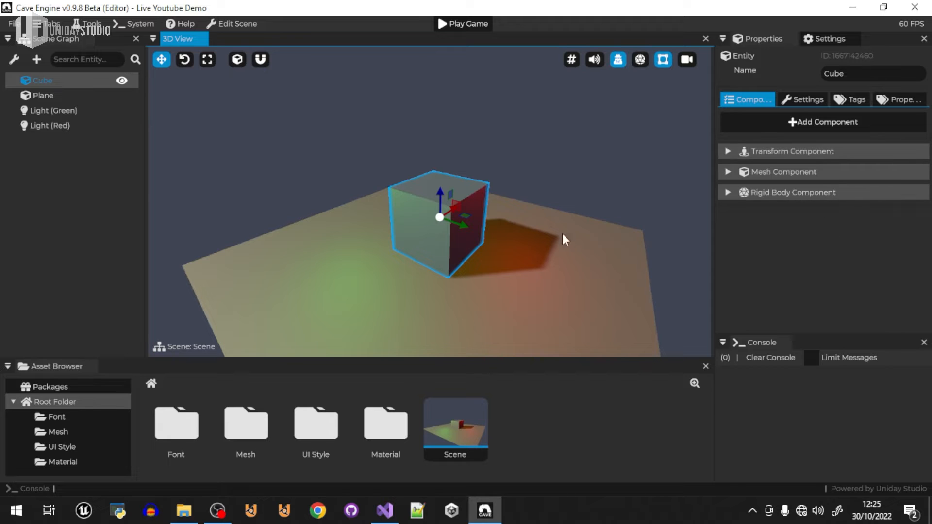
Step: Add an Empty entity and place it beside the cube at about X 1.68 m, Y 1.40 m, Z 2.67 m
{"action": "right_click", "coordinate": [546, 253]}
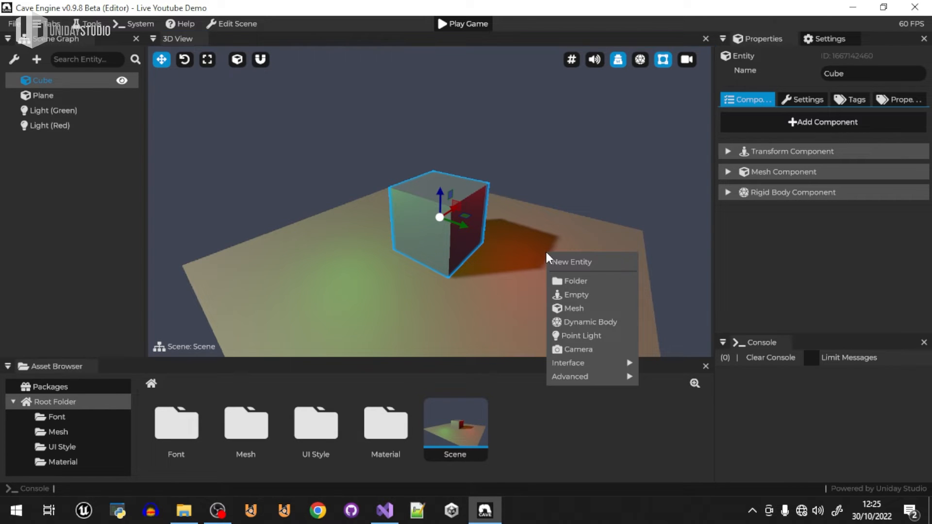
{"action": "left_click", "coordinate": [589, 295]}
{"action": "left_click_drag", "start_coordinate": [552, 232], "coordinate": [572, 191]}
{"action": "middle_click_drag", "start_coordinate": [572, 191], "coordinate": [439, 217]}
Step: Look through the new entity types and inspect the Empty's Transform Component
{"action": "right_click", "coordinate": [495, 236]}
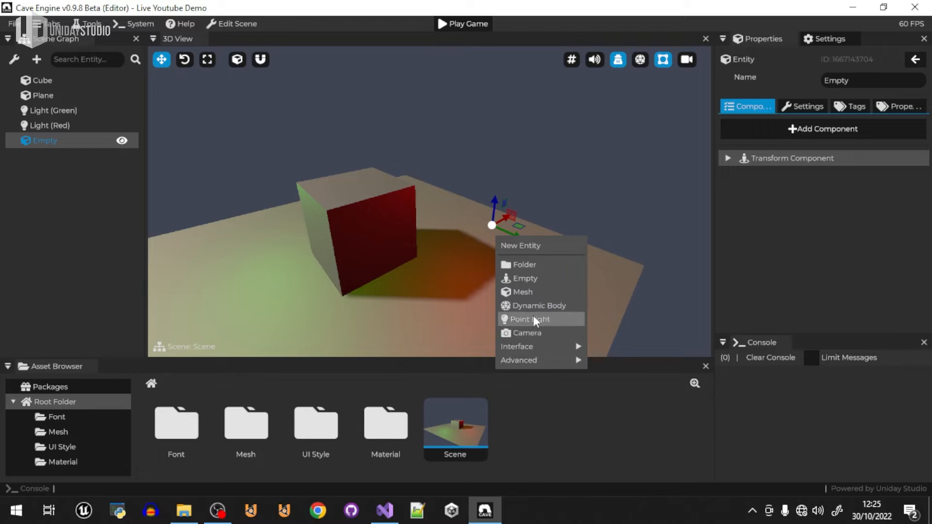
{"action": "left_click", "coordinate": [819, 168]}
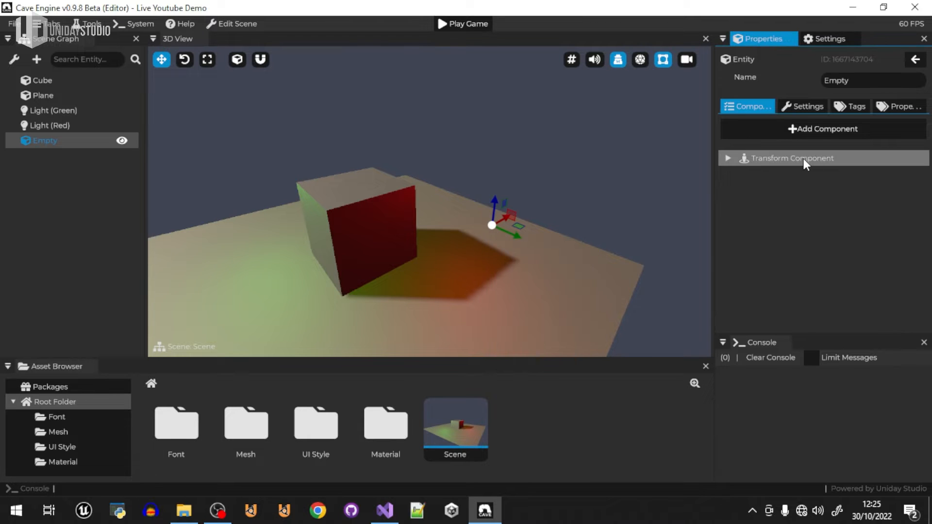
{"action": "left_click", "coordinate": [798, 157]}
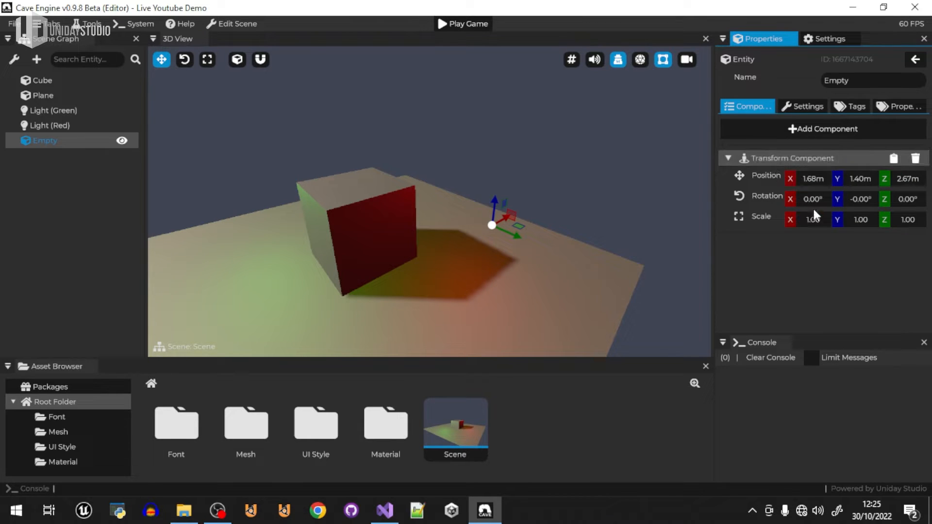
{"action": "left_click", "coordinate": [800, 157]}
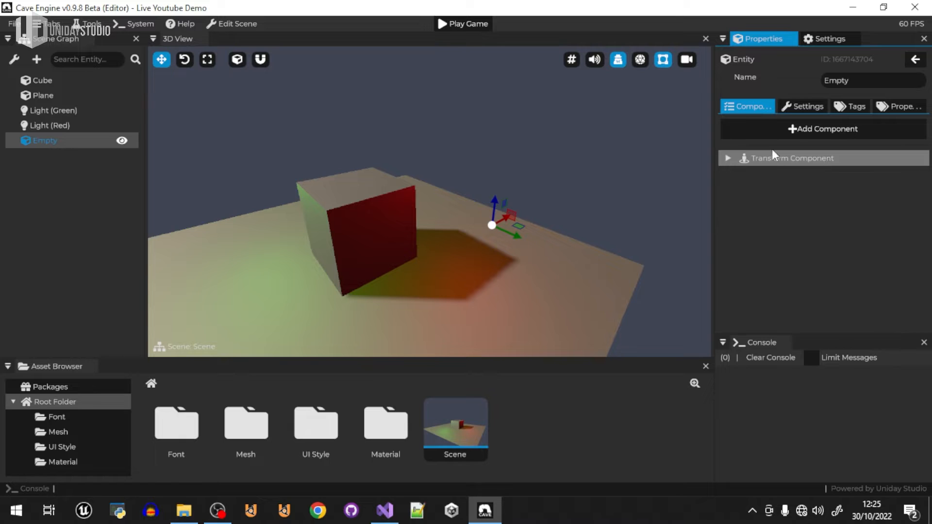
Step: Add a Light component from the 3D Graphics category to the Empty
{"action": "right_click", "coordinate": [792, 199]}
{"action": "mouse_move", "coordinate": [826, 273]}
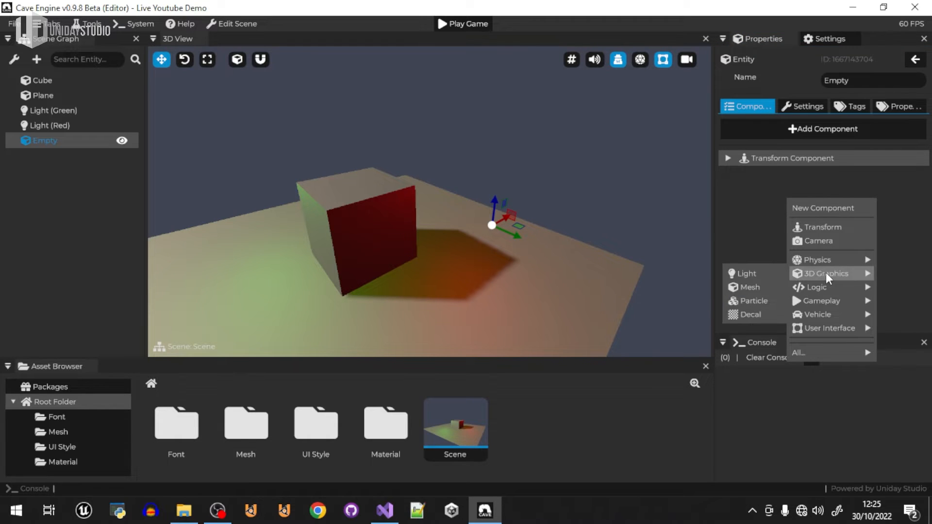
{"action": "left_click", "coordinate": [755, 274]}
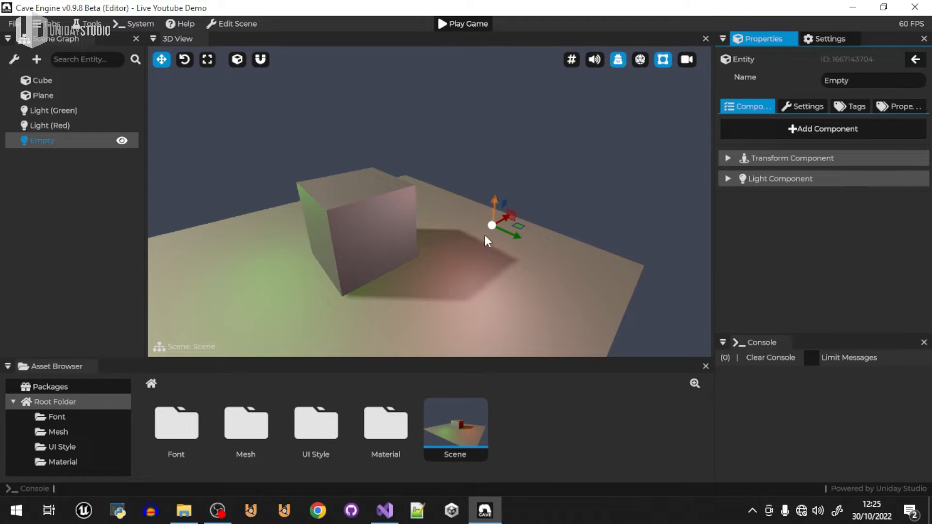
Step: Set the Empty's light radius to 32.10 and its intensity to 10
{"action": "left_click", "coordinate": [784, 179]}
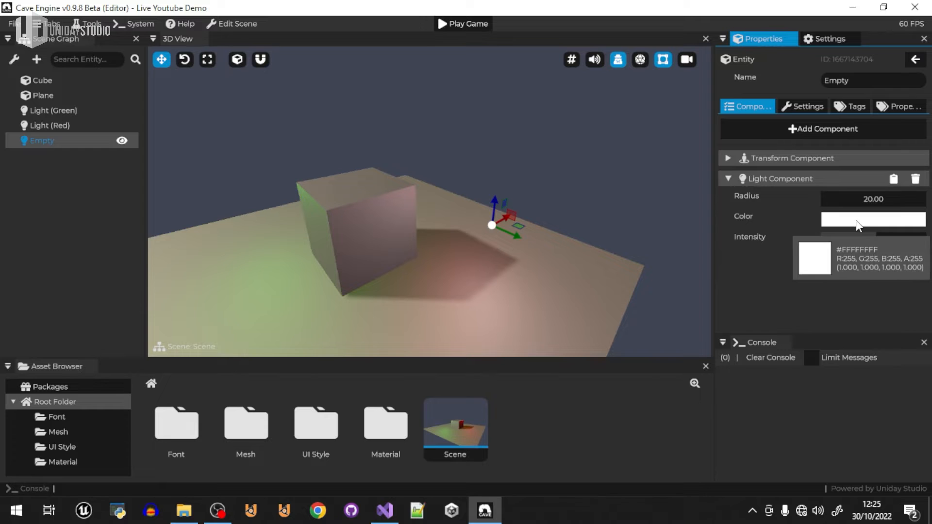
{"action": "mouse_move", "coordinate": [867, 203]}
{"action": "left_mouse_down"}
{"action": "mouse_move", "coordinate": [857, 246]}
{"action": "mouse_move", "coordinate": [883, 252]}
{"action": "mouse_move", "coordinate": [814, 242]}
{"action": "mouse_move", "coordinate": [923, 243]}
{"action": "mouse_move", "coordinate": [922, 256]}
{"action": "mouse_move", "coordinate": [839, 260]}
{"action": "mouse_move", "coordinate": [870, 218]}
{"action": "mouse_move", "coordinate": [914, 199]}
{"action": "mouse_move", "coordinate": [855, 207]}
{"action": "left_mouse_up"}
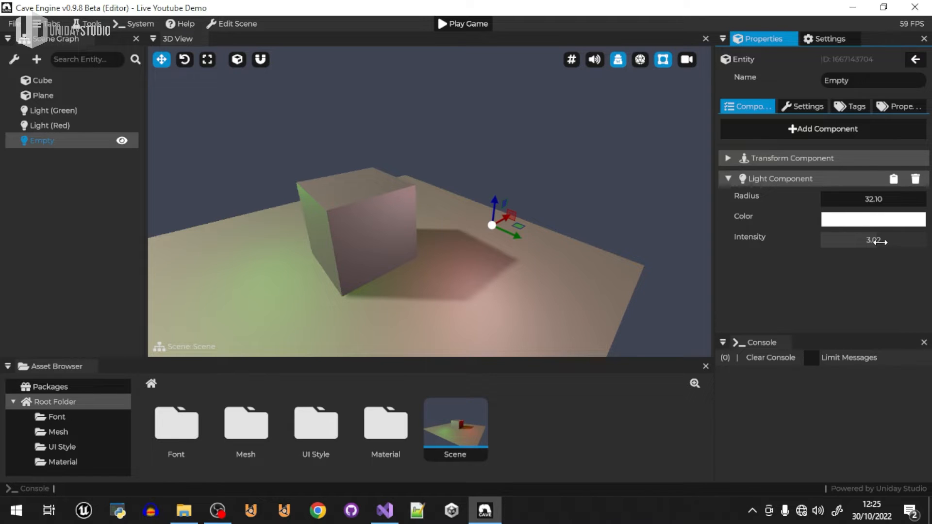
{"action": "double_click", "coordinate": [875, 241]}
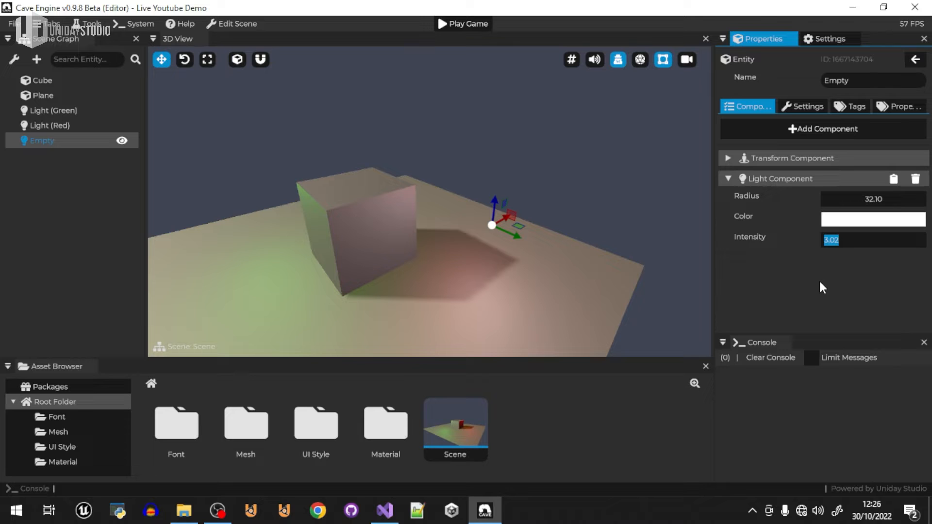
{"action": "type", "text": "10"}
{"action": "key", "text": "Return"}
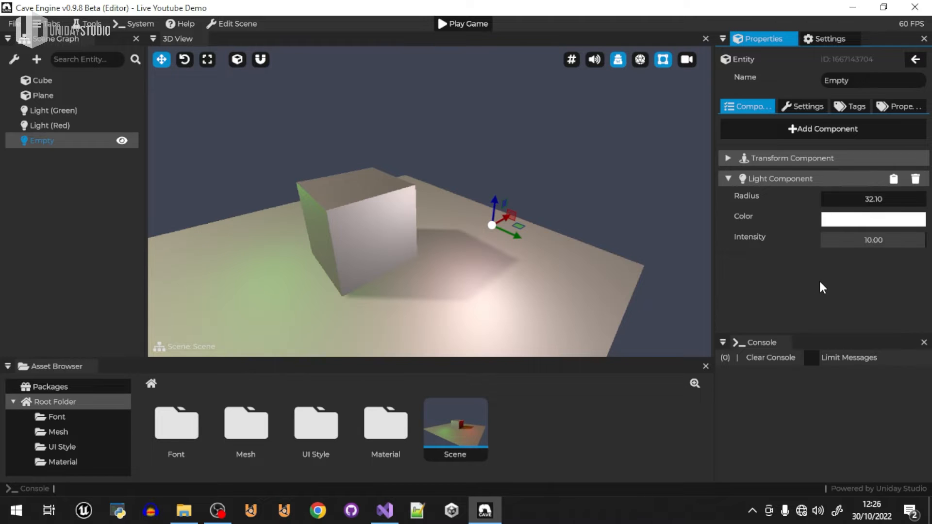
Step: Raise the Empty to a Y position of about 2.92 m and set its light radius to 30
{"action": "left_click_drag", "start_coordinate": [496, 205], "coordinate": [491, 137]}
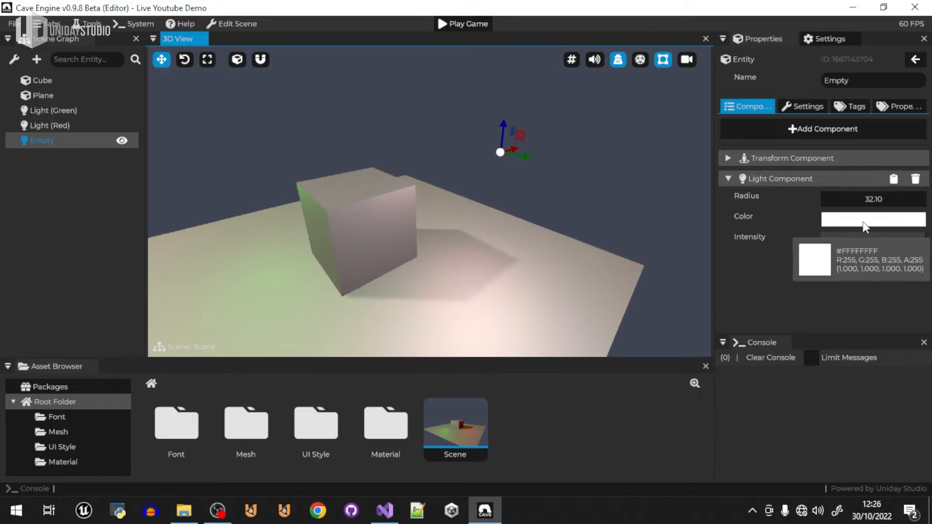
{"action": "double_click", "coordinate": [872, 198]}
{"action": "type", "text": "30"}
{"action": "key", "text": "Return"}
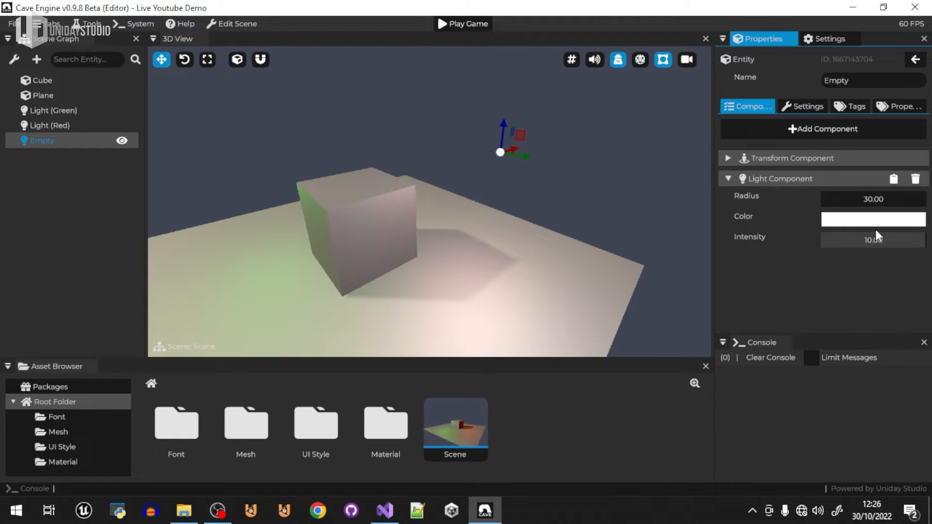
Step: Set the Empty's X position to 2 m in its Transform Component
{"action": "left_click", "coordinate": [817, 159]}
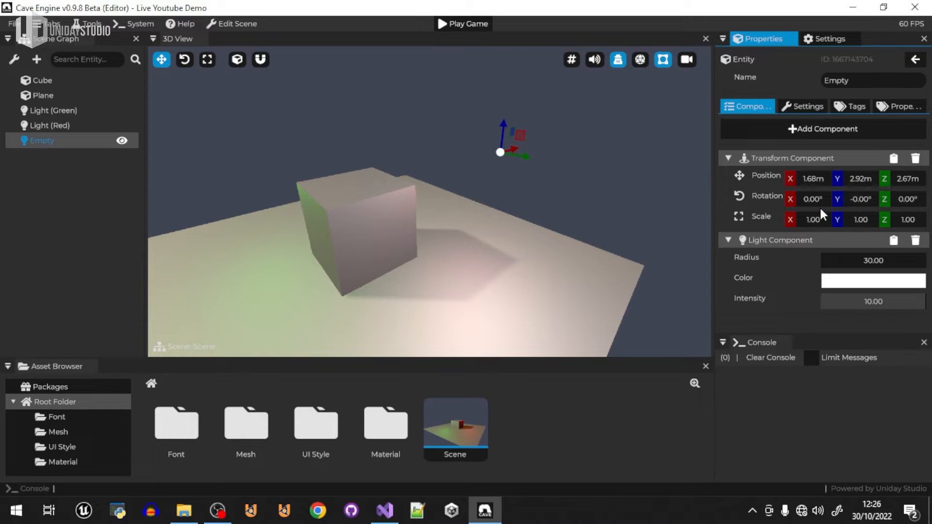
{"action": "left_click_drag", "start_coordinate": [811, 180], "coordinate": [813, 182]}
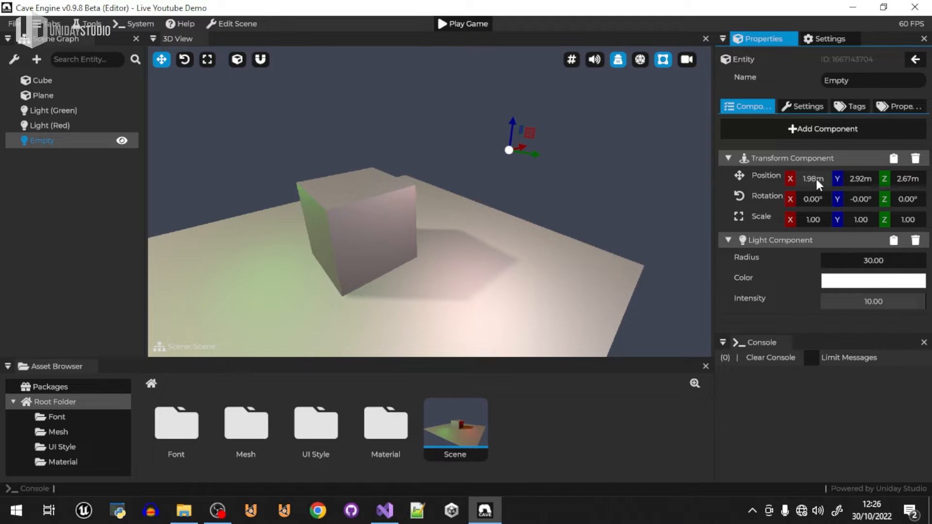
{"action": "type", "text": "2"}
{"action": "key", "text": "Return"}
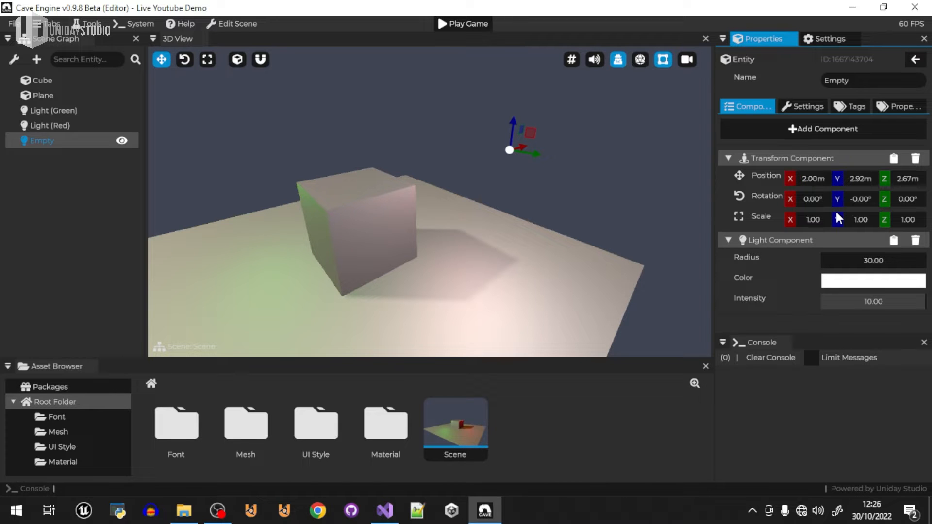
Step: Set the Empty's light colour to red (#FF0000) and shift the entity slightly upward and farther from the cube
{"action": "left_click", "coordinate": [792, 160]}
{"action": "left_click", "coordinate": [847, 216]}
{"action": "left_click", "coordinate": [834, 246]}
{"action": "left_click_drag", "start_coordinate": [834, 247], "coordinate": [869, 233]}
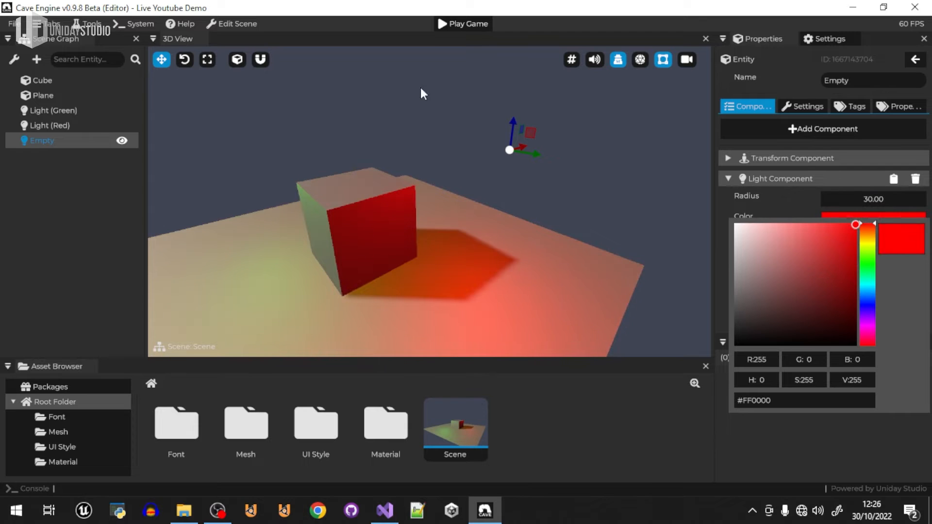
{"action": "left_click", "coordinate": [835, 219]}
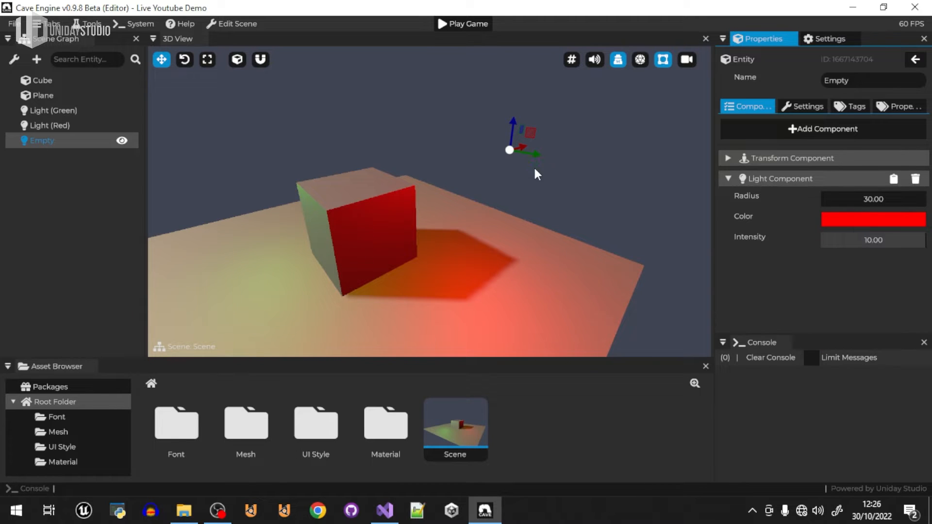
{"action": "left_click_drag", "start_coordinate": [532, 135], "coordinate": [559, 122]}
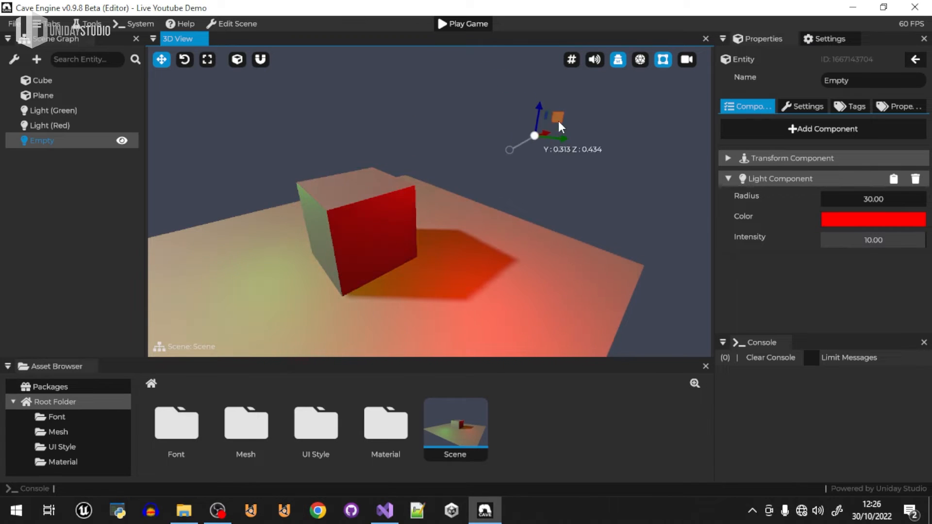
Step: Add a Mesh component from the 3D Graphics category to the Empty
{"action": "left_click", "coordinate": [757, 179]}
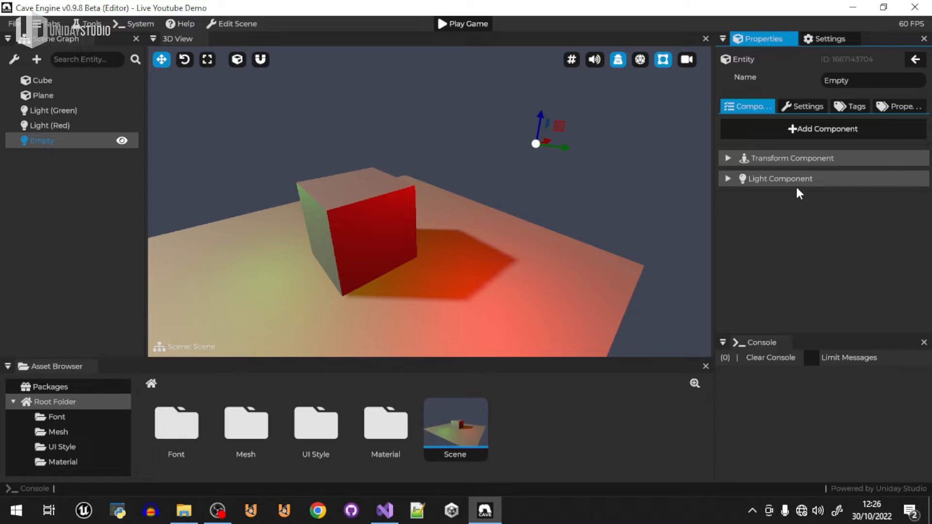
{"action": "right_click", "coordinate": [792, 211]}
{"action": "mouse_move", "coordinate": [843, 284]}
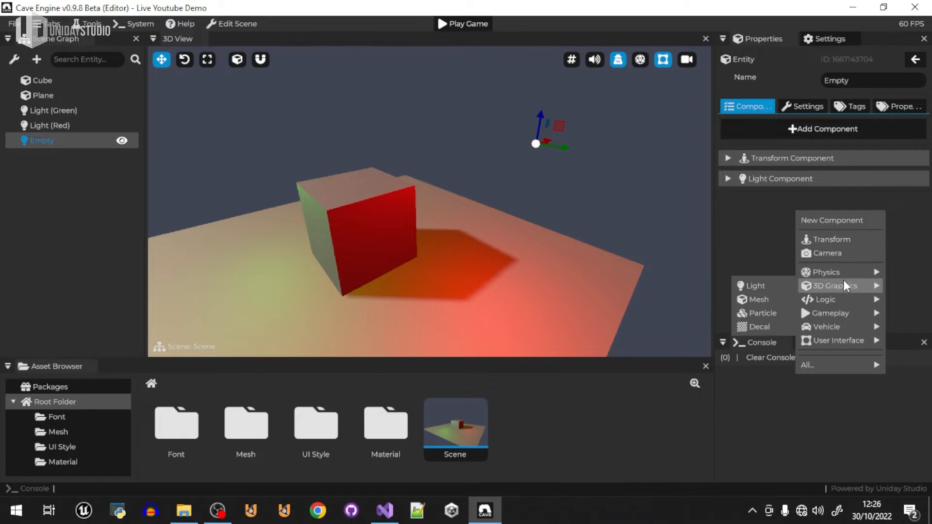
{"action": "left_click", "coordinate": [772, 301]}
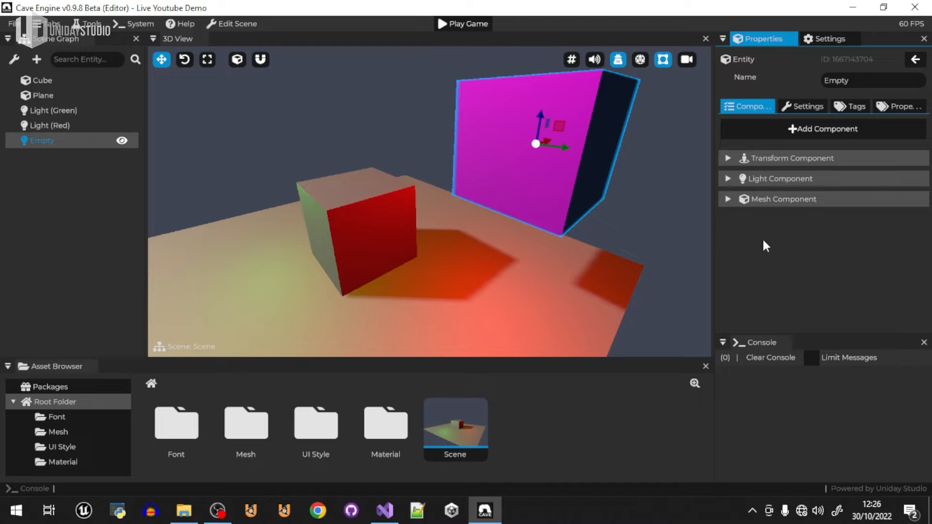
Step: Assign the Default Material to the Empty's Mesh Component and remove it again
{"action": "left_click", "coordinate": [778, 199]}
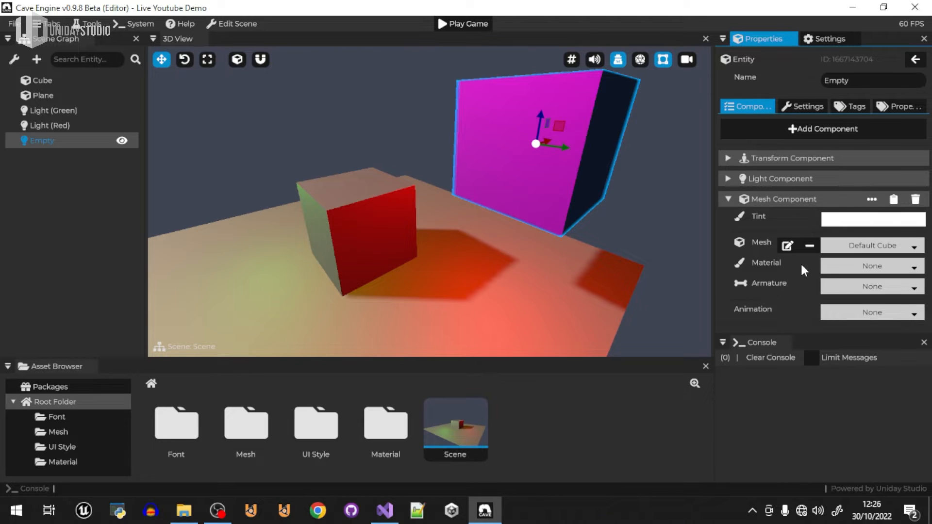
{"action": "left_click", "coordinate": [883, 266]}
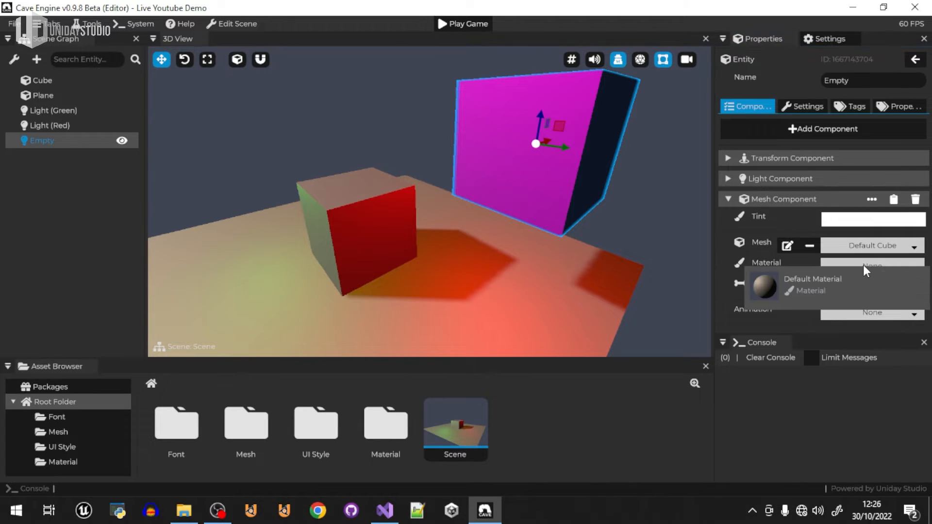
{"action": "left_click", "coordinate": [842, 279]}
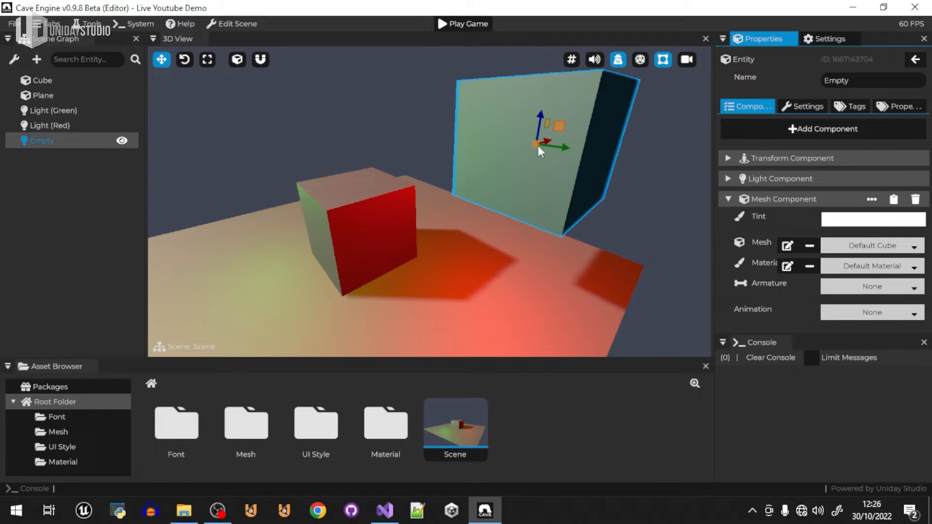
{"action": "left_click", "coordinate": [809, 267]}
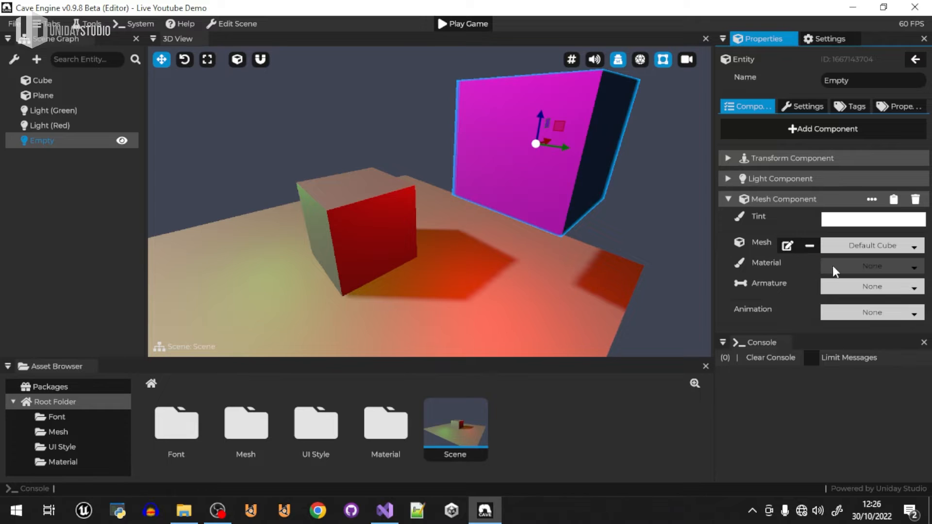
Step: Change the Empty's mesh to Default Sphere and move the entity lower and closer to the cube
{"action": "left_click", "coordinate": [863, 248]}
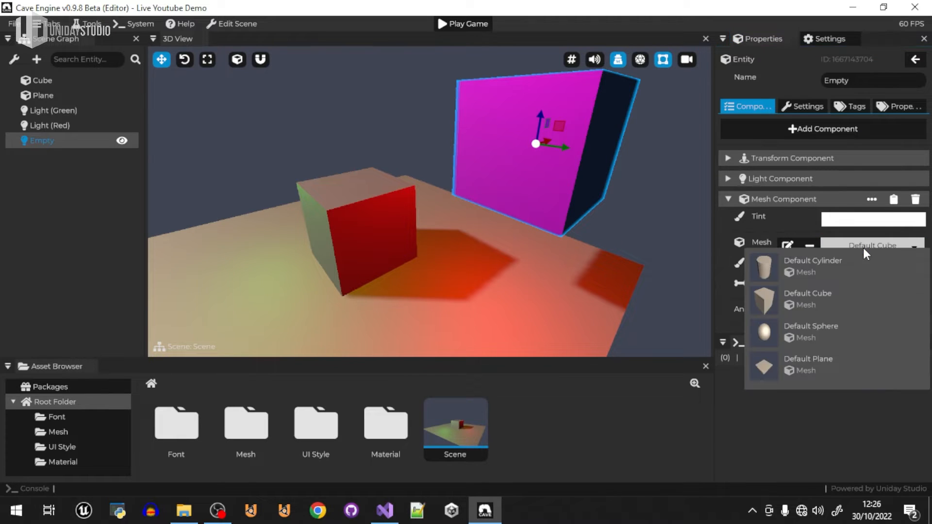
{"action": "left_click", "coordinate": [808, 340]}
{"action": "left_click_drag", "start_coordinate": [560, 127], "coordinate": [515, 169]}
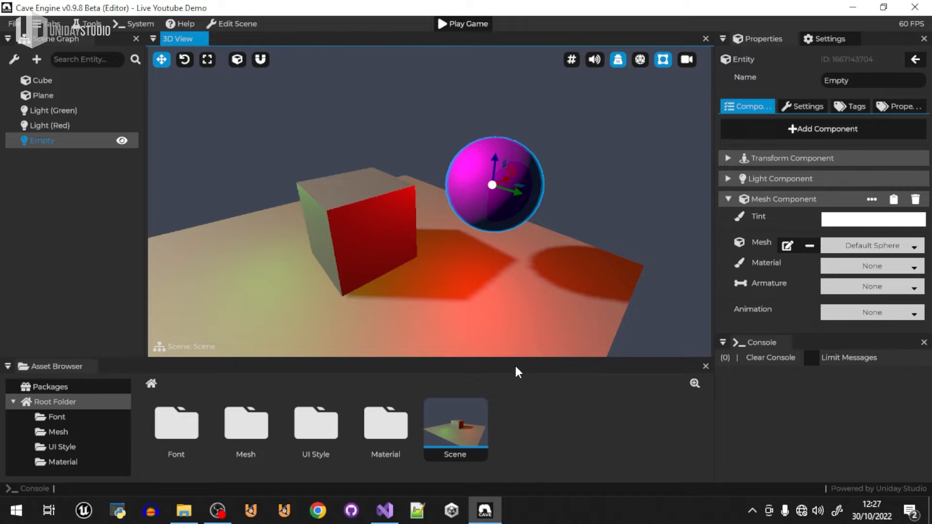
Step: Enlarge the Asset Browser and look through the Material, Mesh and Font folders
{"action": "left_click_drag", "start_coordinate": [516, 360], "coordinate": [528, 319]}
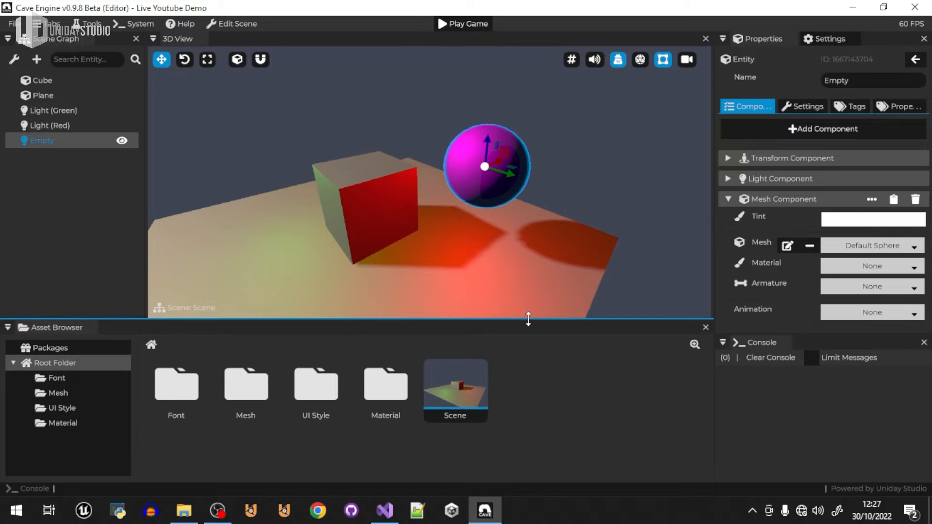
{"action": "left_click", "coordinate": [573, 419]}
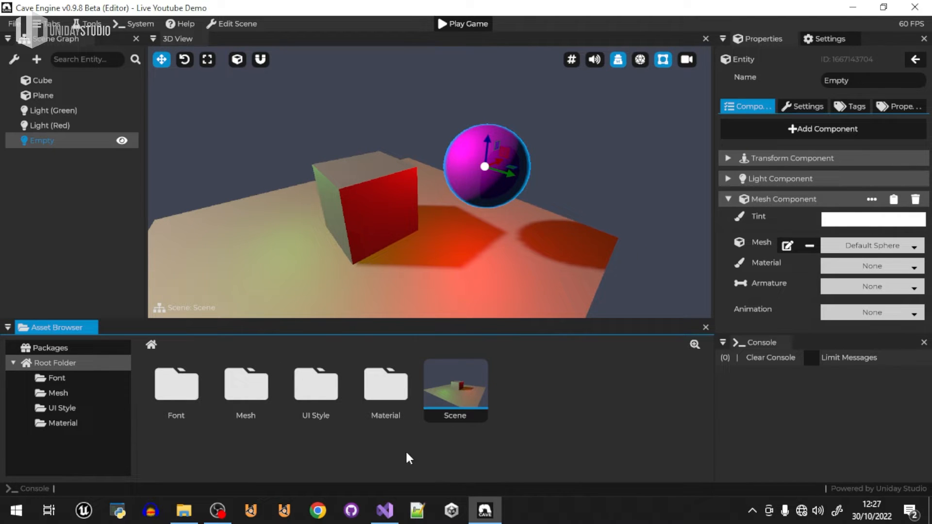
{"action": "double_click", "coordinate": [394, 380]}
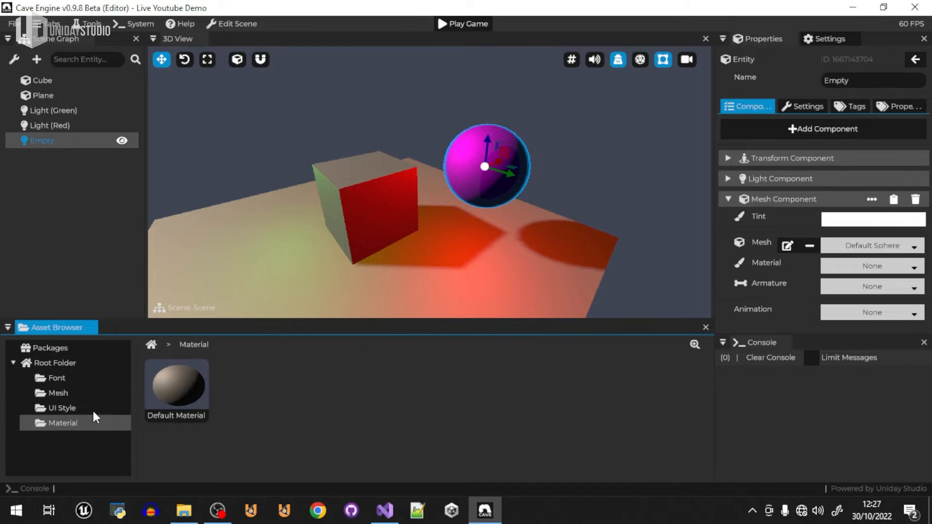
{"action": "left_click", "coordinate": [151, 345]}
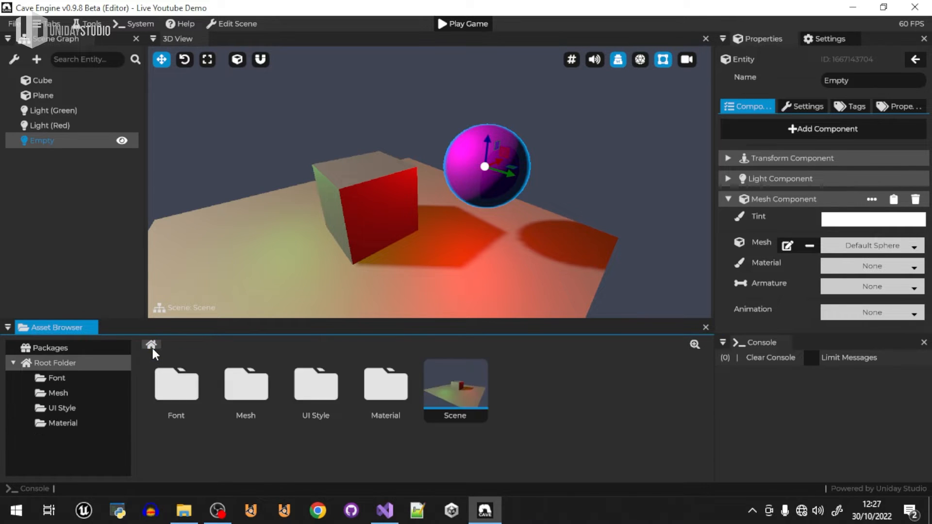
{"action": "double_click", "coordinate": [250, 388]}
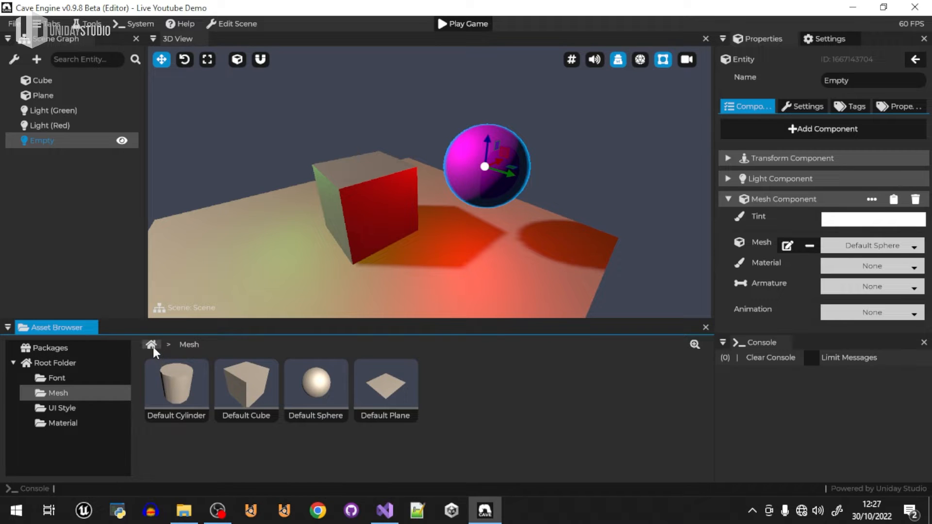
{"action": "left_click", "coordinate": [151, 344]}
{"action": "mouse_move", "coordinate": [318, 392]}
{"action": "left_mouse_down"}
{"action": "mouse_move", "coordinate": [226, 426]}
{"action": "mouse_move", "coordinate": [203, 404]}
{"action": "mouse_move", "coordinate": [244, 406]}
{"action": "mouse_move", "coordinate": [315, 386]}
{"action": "left_mouse_up"}
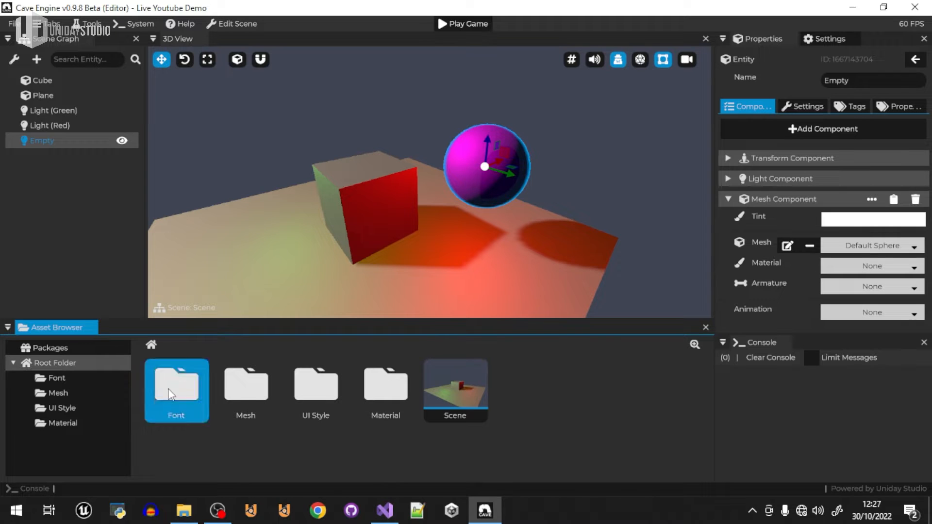
{"action": "double_click", "coordinate": [168, 388]}
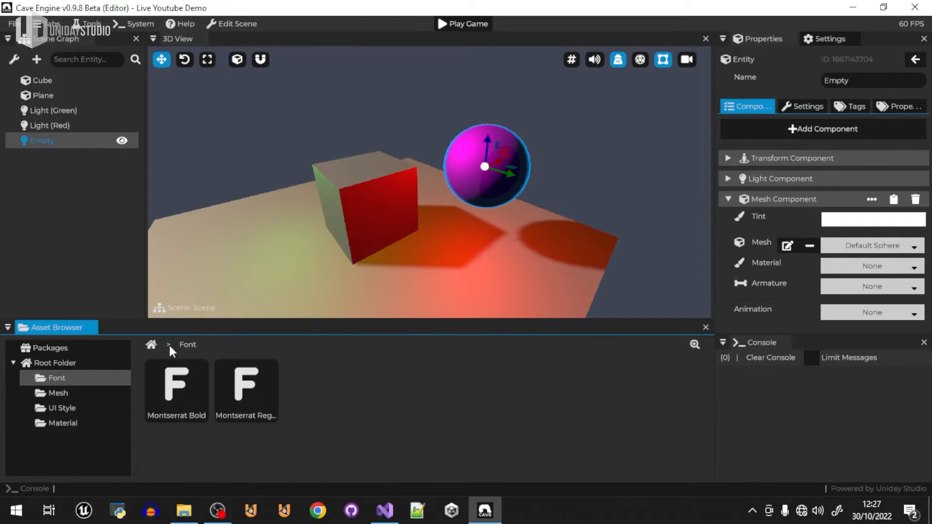
{"action": "left_click", "coordinate": [154, 343]}
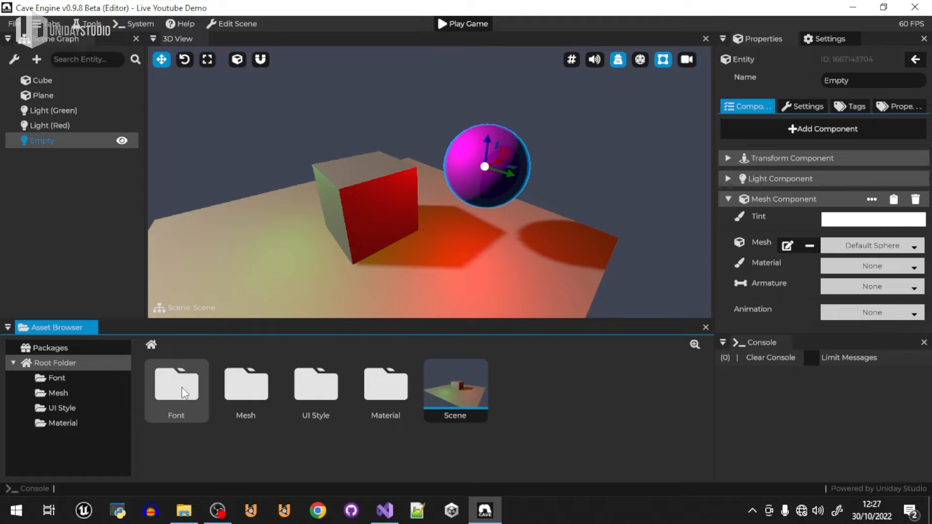
Step: Examine the properties of the Button Hovered, Button Normal and Button Pressed styles in the UI Style folder
{"action": "double_click", "coordinate": [337, 380]}
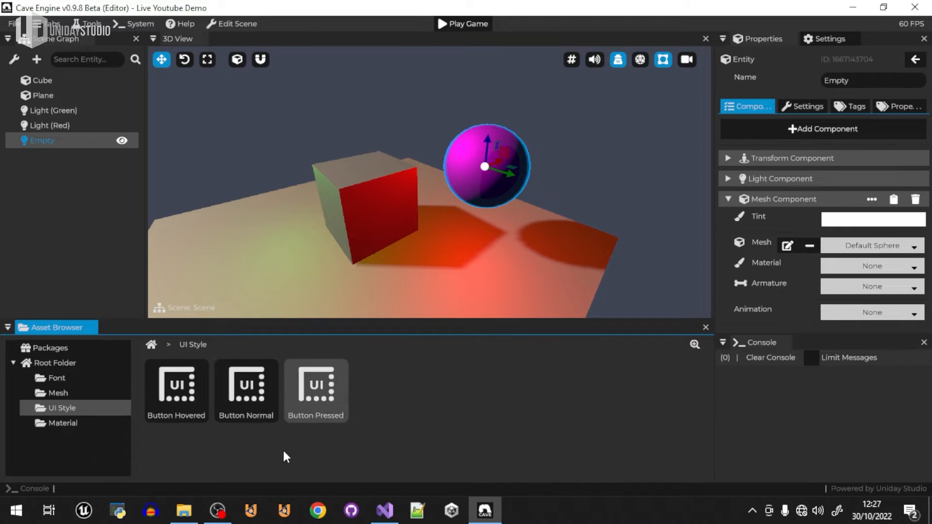
{"action": "left_click", "coordinate": [330, 393]}
{"action": "left_click", "coordinate": [243, 385]}
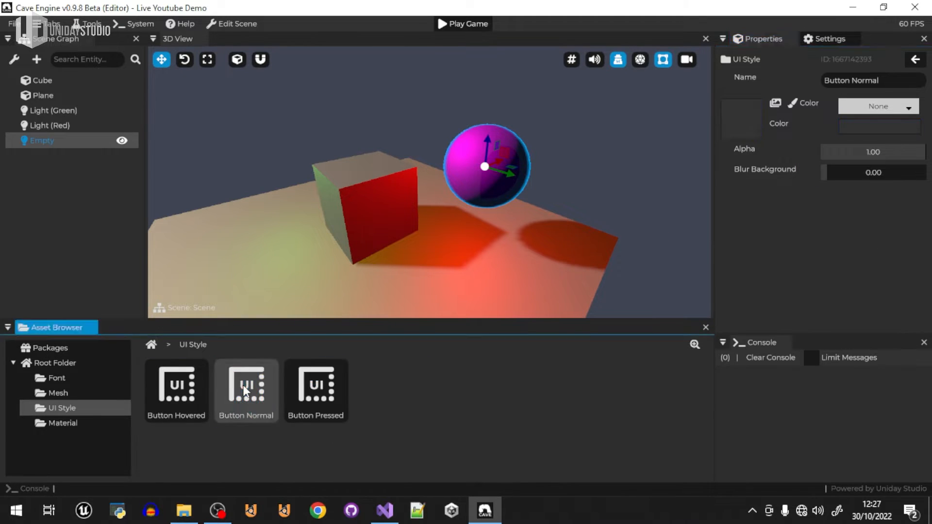
{"action": "left_click", "coordinate": [185, 386]}
{"action": "left_click", "coordinate": [249, 406]}
{"action": "left_click", "coordinate": [315, 395]}
{"action": "left_click", "coordinate": [242, 392]}
{"action": "left_click", "coordinate": [194, 386]}
{"action": "left_click", "coordinate": [313, 395]}
{"action": "left_click", "coordinate": [242, 390]}
{"action": "left_click", "coordinate": [182, 384]}
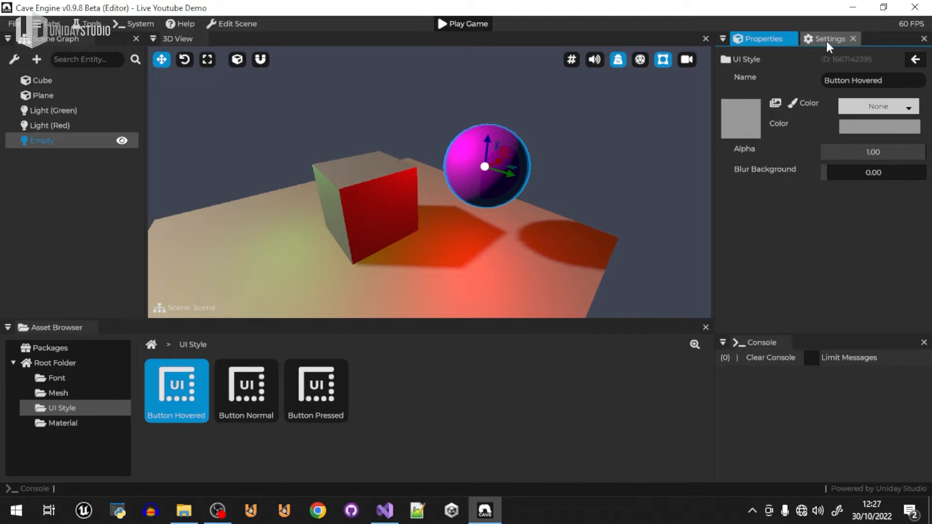
Step: Move the root Font folder into the UI Style folder and check the contents of both folders
{"action": "left_click", "coordinate": [184, 346]}
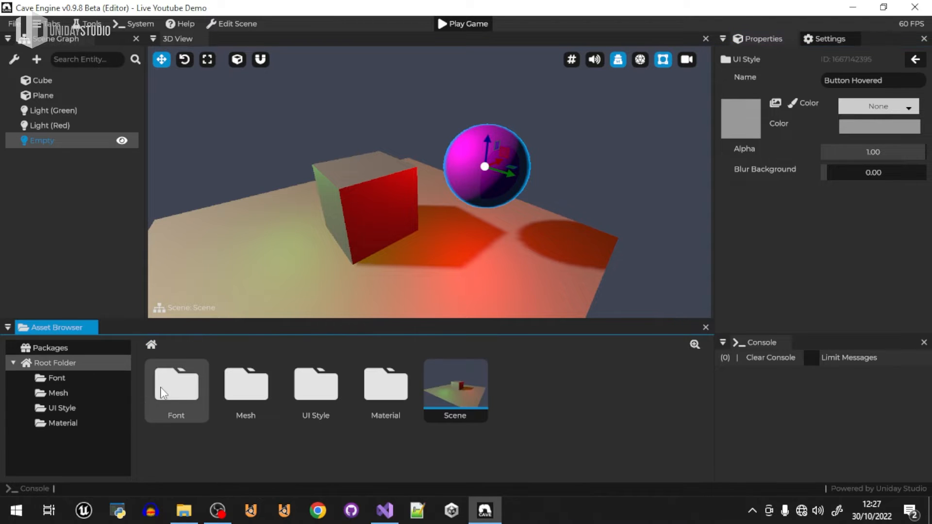
{"action": "left_click_drag", "start_coordinate": [177, 396], "coordinate": [342, 384]}
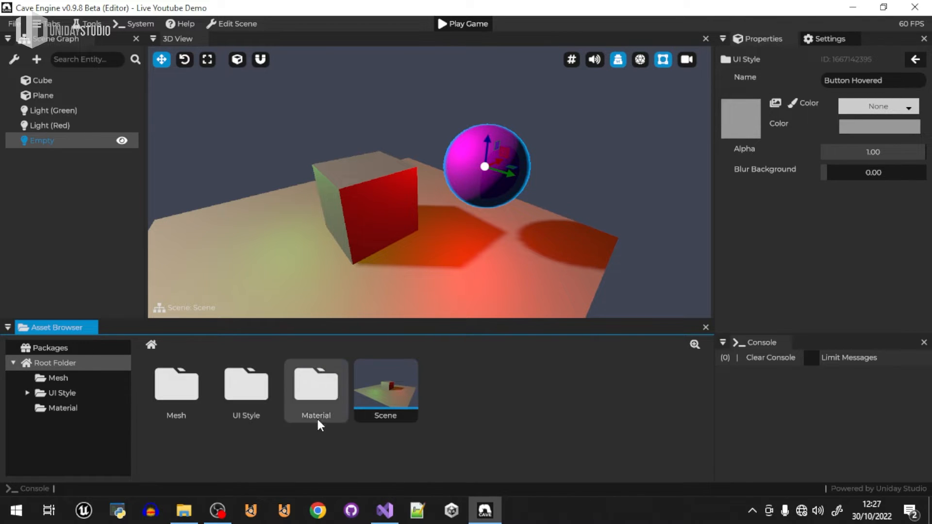
{"action": "left_click", "coordinate": [49, 395]}
{"action": "left_click", "coordinate": [71, 407]}
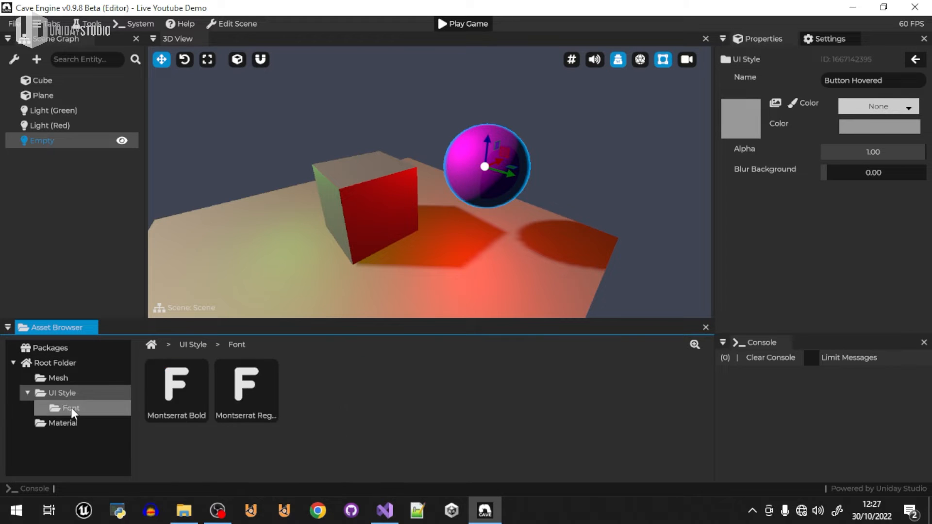
{"action": "left_click", "coordinate": [65, 424]}
{"action": "left_click", "coordinate": [69, 410]}
{"action": "left_click", "coordinate": [56, 389]}
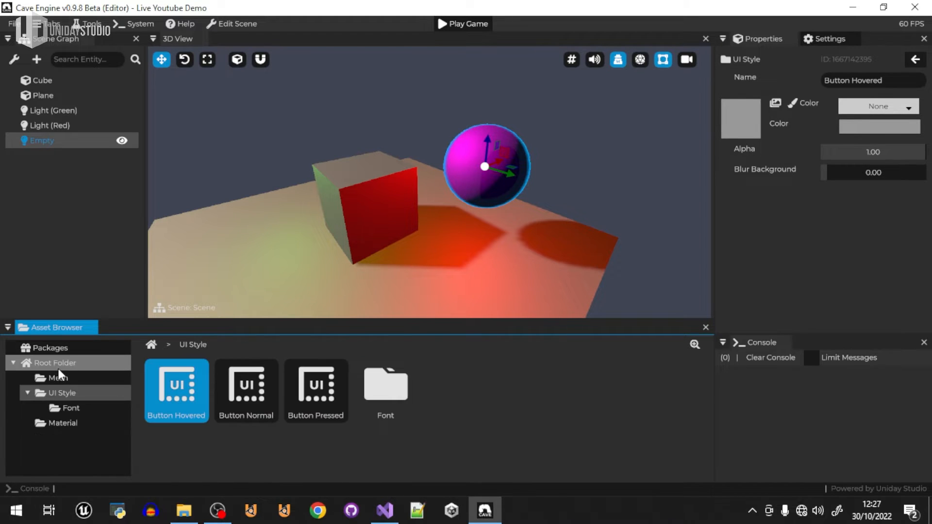
{"action": "left_click", "coordinate": [68, 408]}
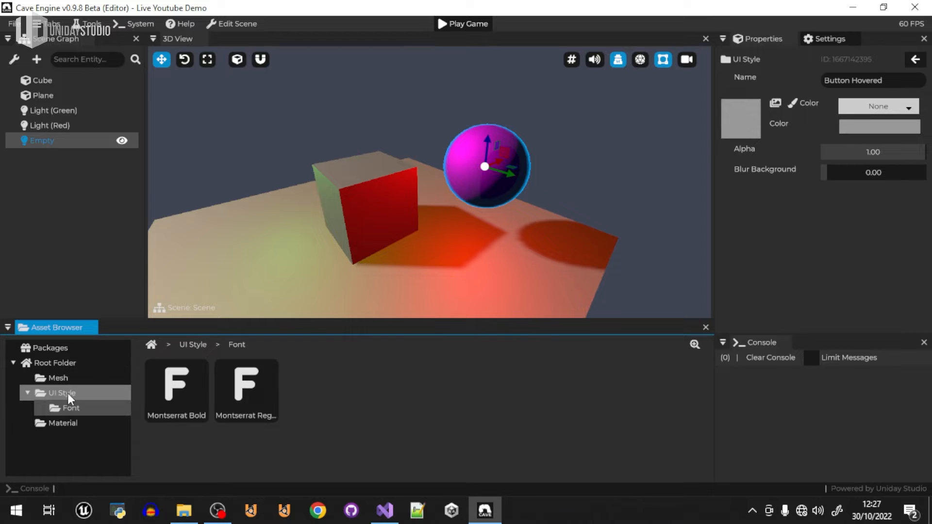
{"action": "left_click", "coordinate": [67, 393]}
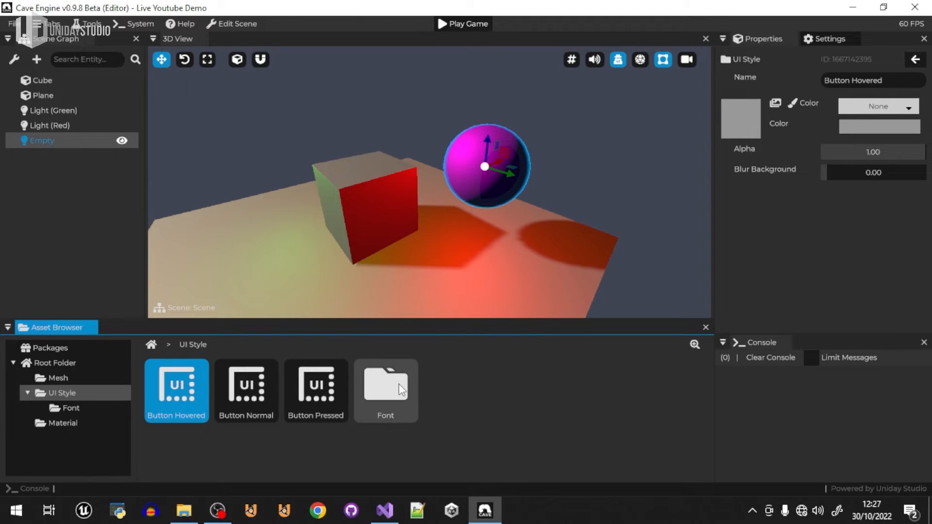
Step: Dissolve the Font folder inside UI Style, and dissolve the UI Style folder into the root folder
{"action": "right_click", "coordinate": [394, 386]}
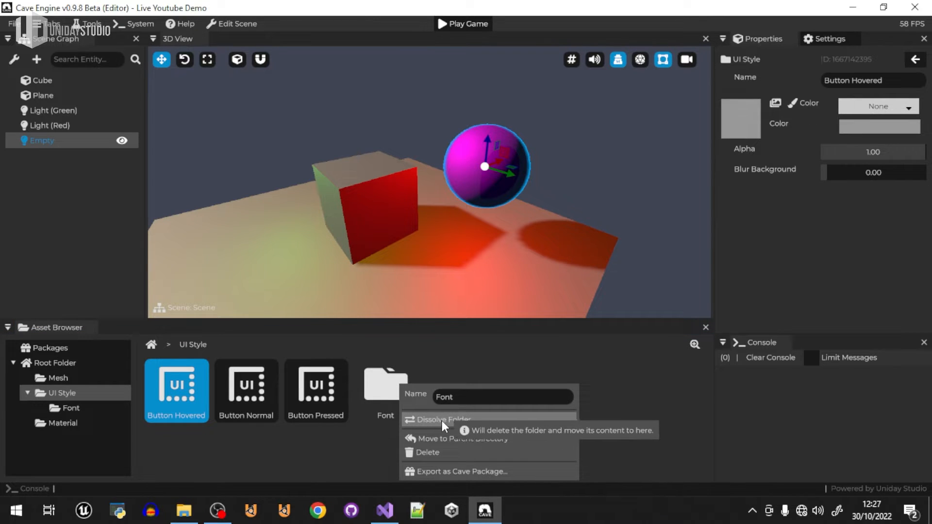
{"action": "left_click", "coordinate": [444, 421]}
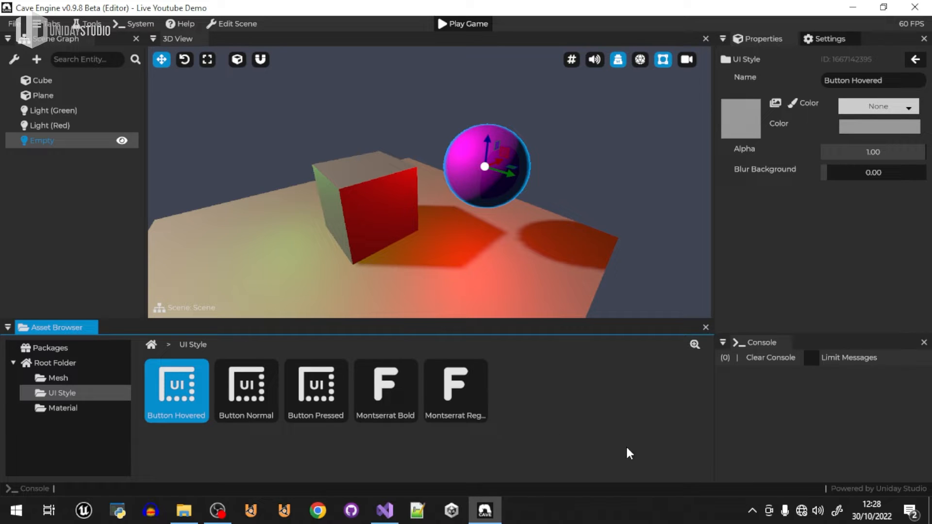
{"action": "left_click", "coordinate": [156, 346]}
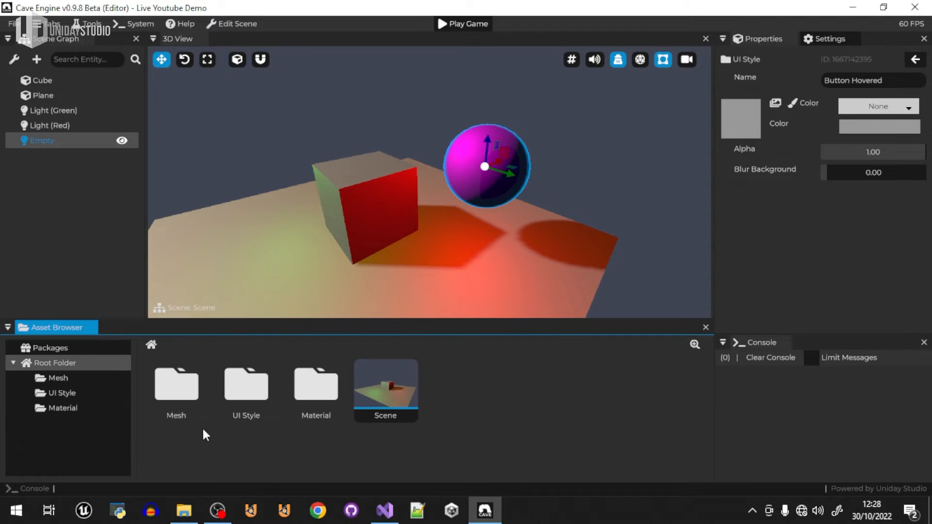
{"action": "right_click", "coordinate": [255, 386]}
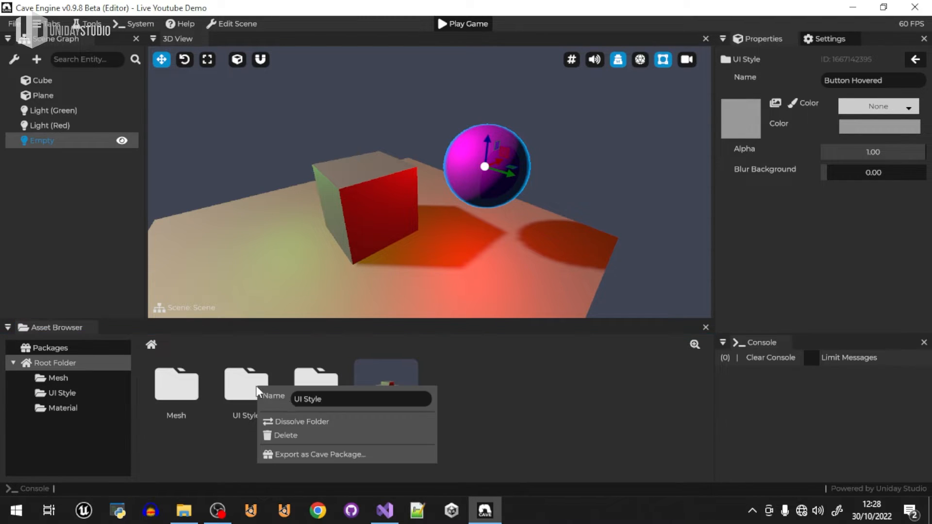
{"action": "left_click", "coordinate": [305, 422]}
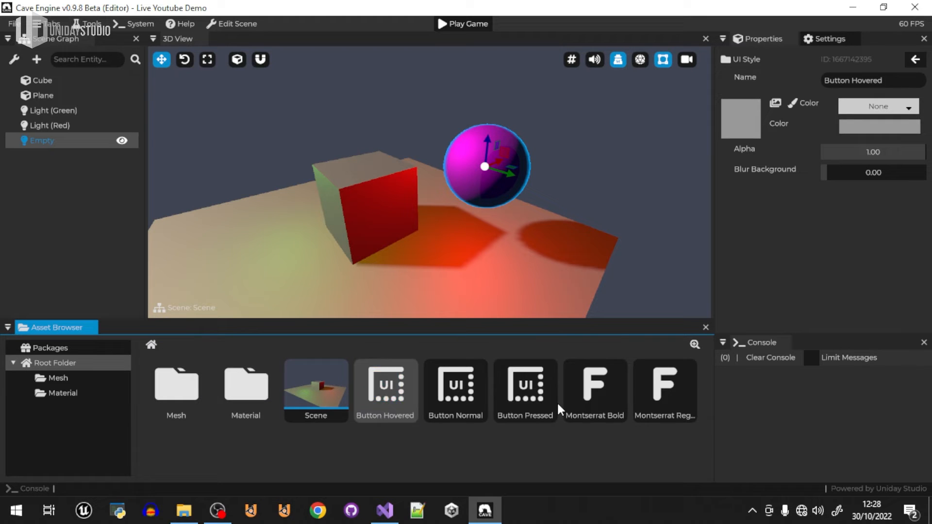
Step: Sort the loose assets in the root folder into folders with Agroup Assets
{"action": "left_click", "coordinate": [386, 393]}
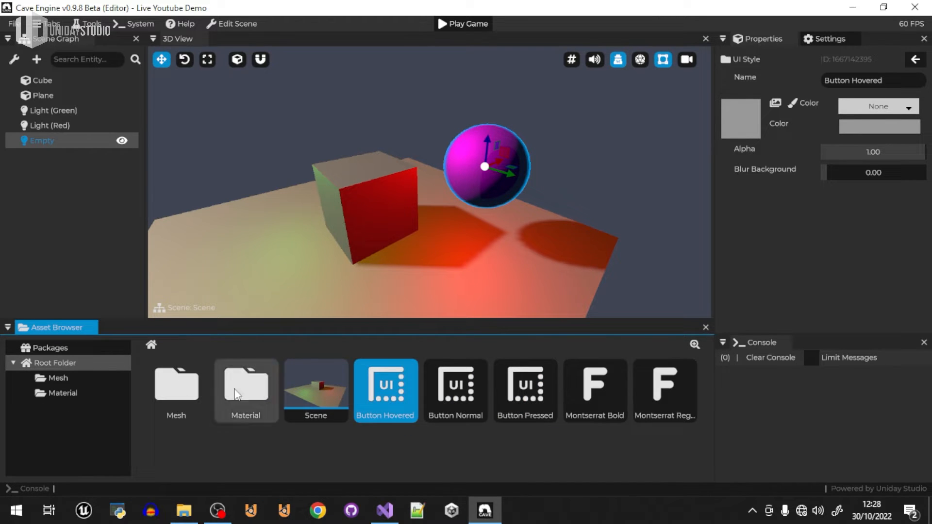
{"action": "right_click", "coordinate": [394, 393]}
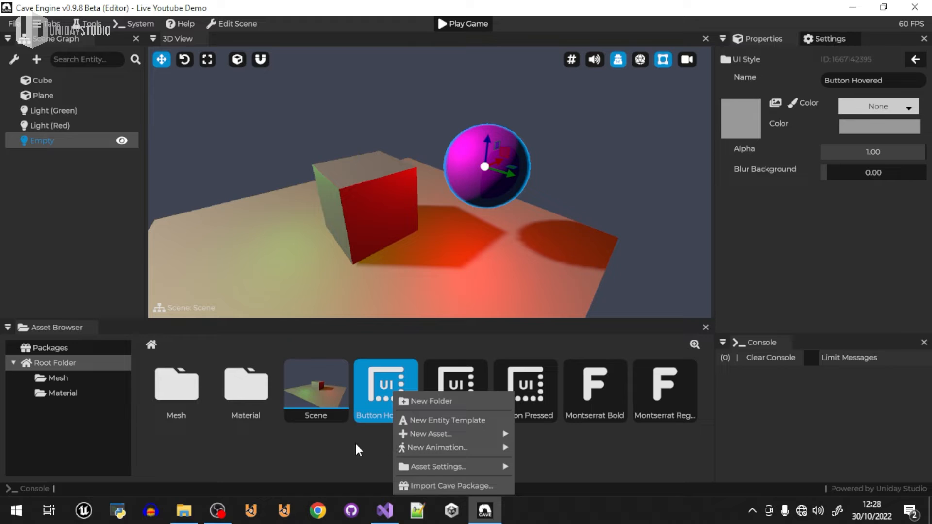
{"action": "mouse_move", "coordinate": [462, 465]}
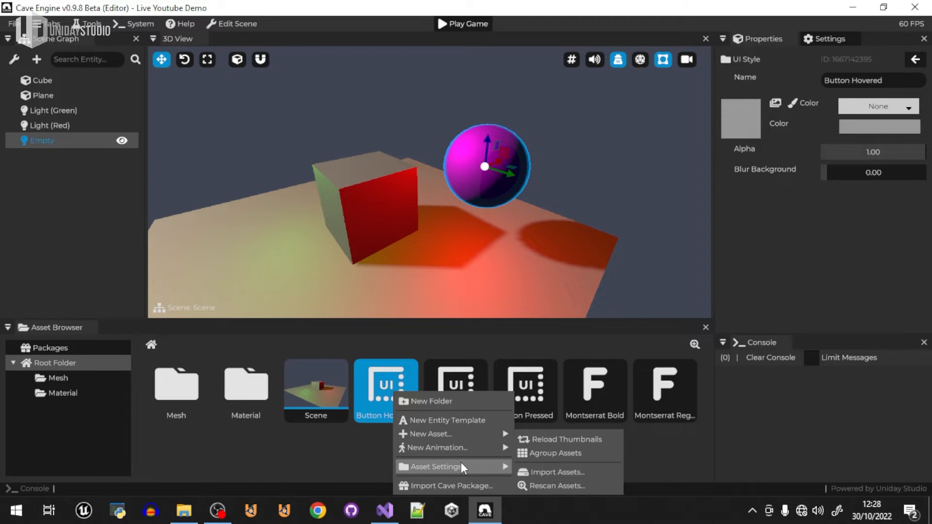
{"action": "left_click", "coordinate": [571, 455]}
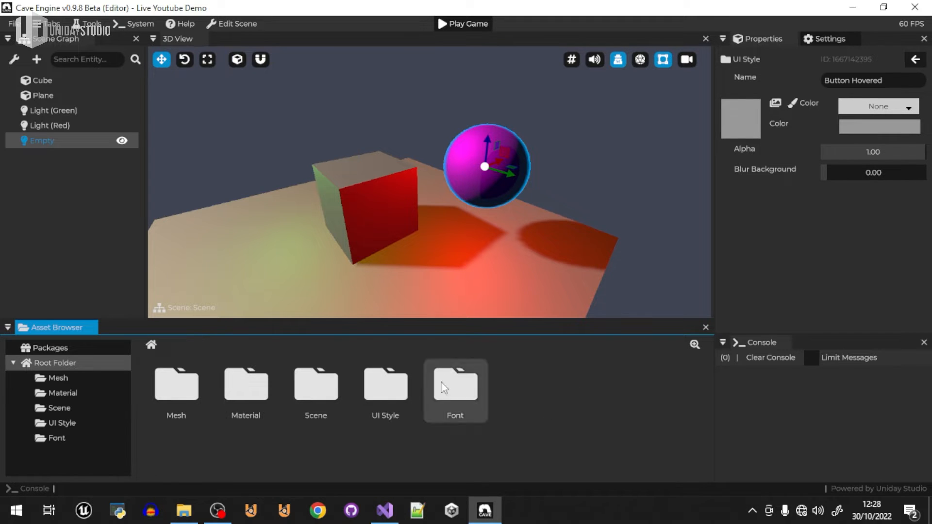
Step: Move the Font folder into the UI Style folder and dissolve the Scene folder
{"action": "left_click_drag", "start_coordinate": [455, 386], "coordinate": [366, 374]}
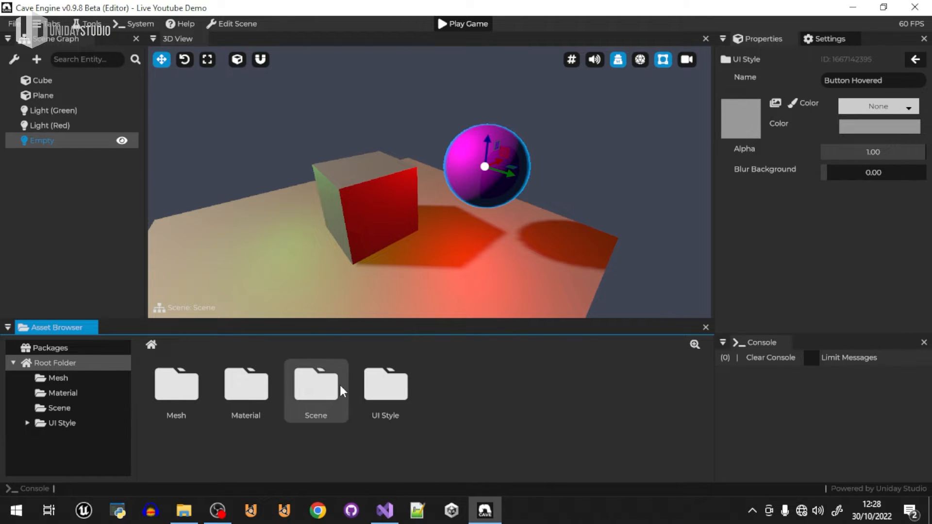
{"action": "right_click", "coordinate": [330, 386]}
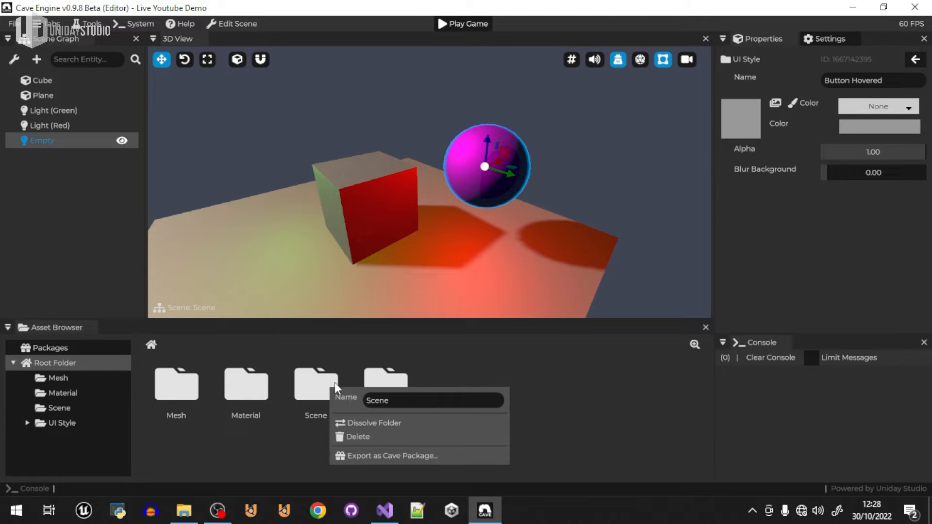
{"action": "left_click", "coordinate": [375, 422]}
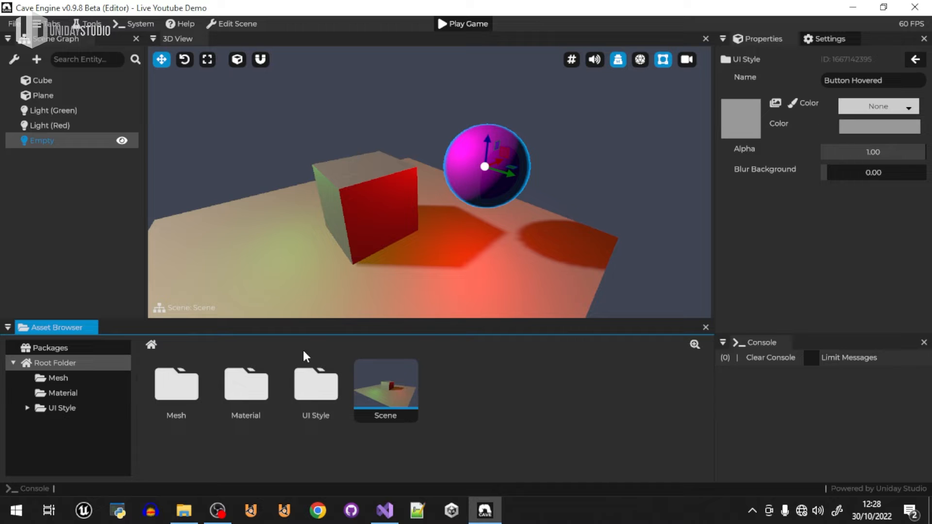
Step: Create a new folder in the root folder, move the Scene asset into it and check the folder's contents
{"action": "right_click", "coordinate": [485, 383]}
{"action": "left_click", "coordinate": [523, 397]}
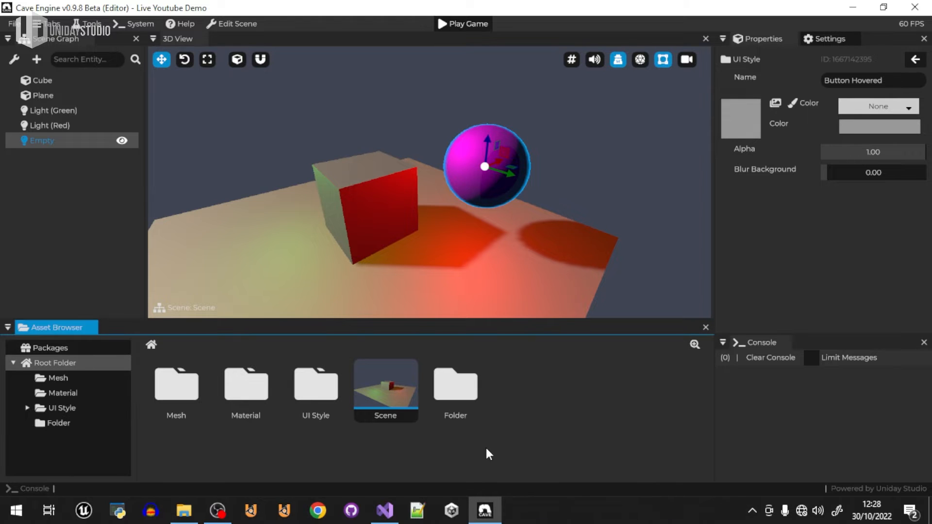
{"action": "left_click_drag", "start_coordinate": [402, 391], "coordinate": [458, 395]}
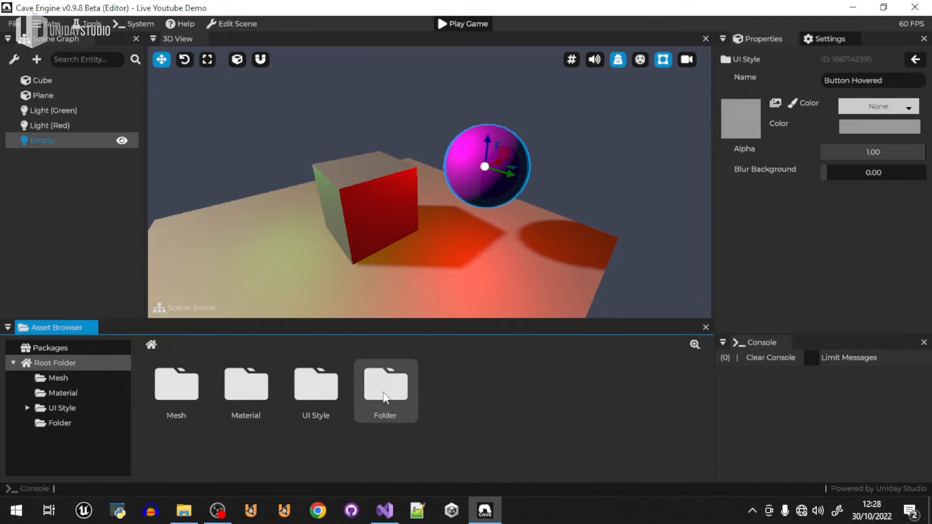
{"action": "double_click", "coordinate": [385, 398]}
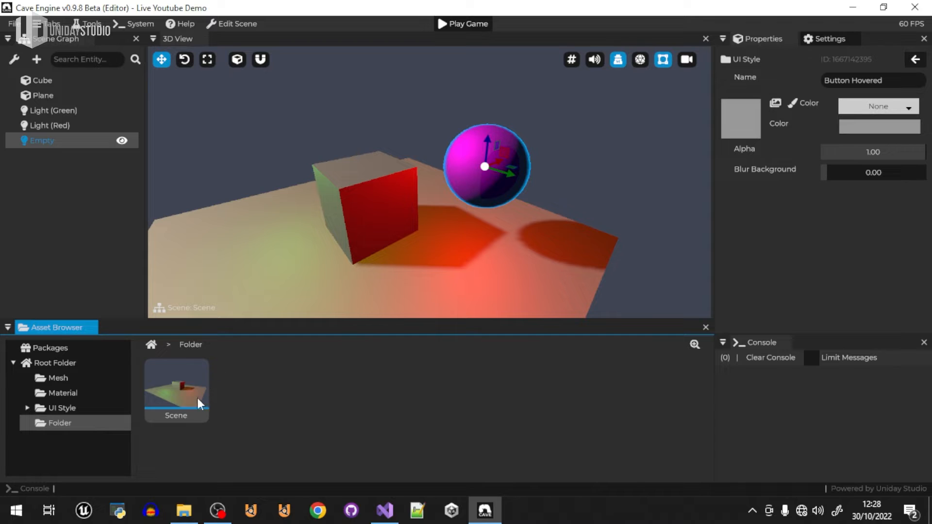
Step: Move the Scene asset back to the root folder and delete the emptied folder
{"action": "left_click_drag", "start_coordinate": [194, 390], "coordinate": [61, 360]}
{"action": "left_click", "coordinate": [57, 366]}
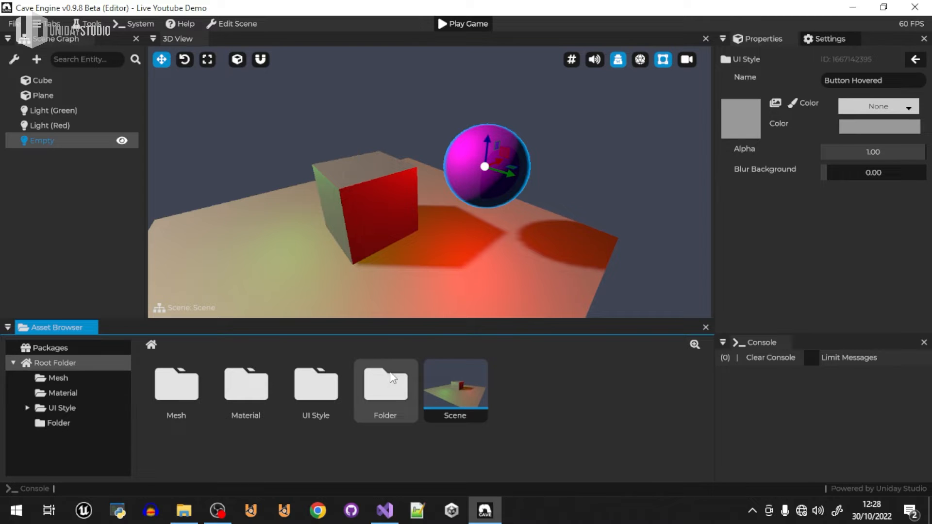
{"action": "right_click", "coordinate": [385, 388]}
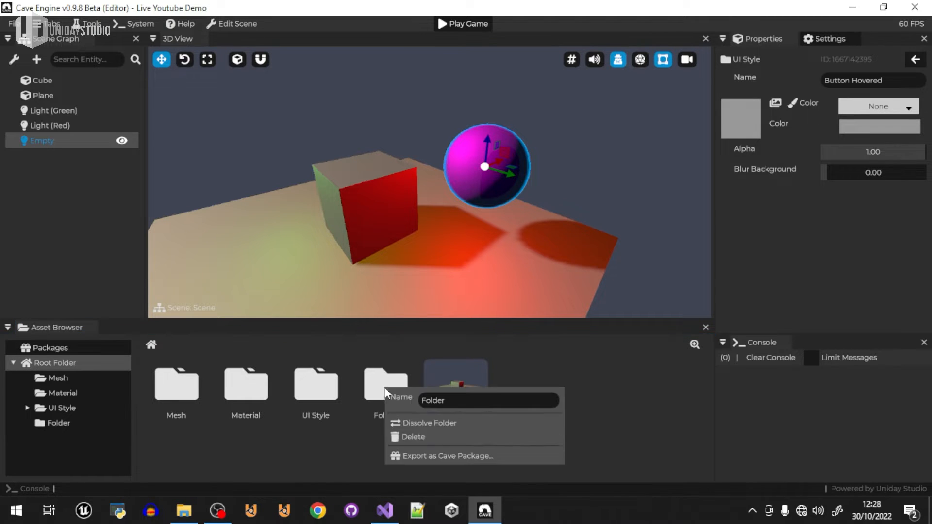
{"action": "left_click", "coordinate": [424, 437]}
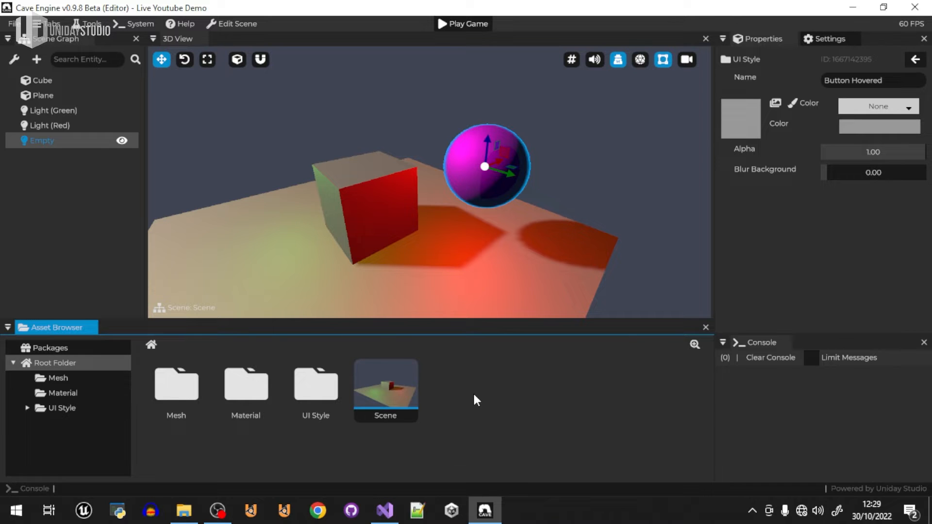
Step: Create a new folder in the root folder and name it Assets
{"action": "right_click", "coordinate": [499, 386]}
{"action": "left_click", "coordinate": [551, 395]}
{"action": "right_click", "coordinate": [463, 375]}
{"action": "key", "text": "ctrl+a"}
{"action": "type", "text": "Assets"}
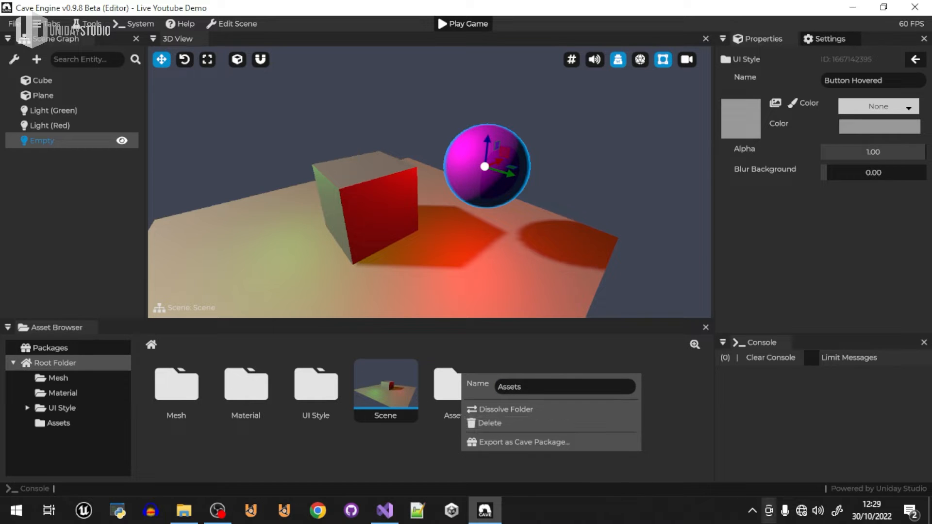
{"action": "left_click", "coordinate": [590, 450]}
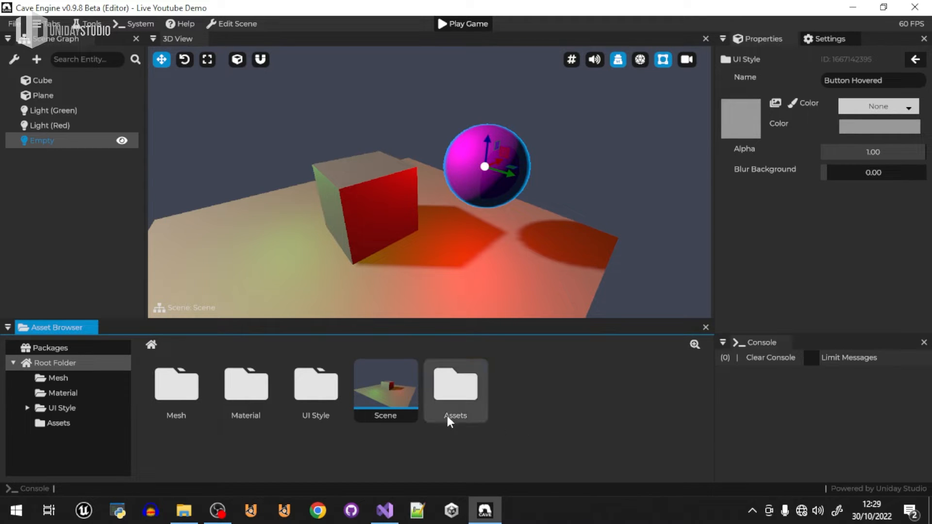
Step: Create a new material inside the Assets folder and name it Glowing Red
{"action": "double_click", "coordinate": [459, 387]}
{"action": "right_click", "coordinate": [316, 377]}
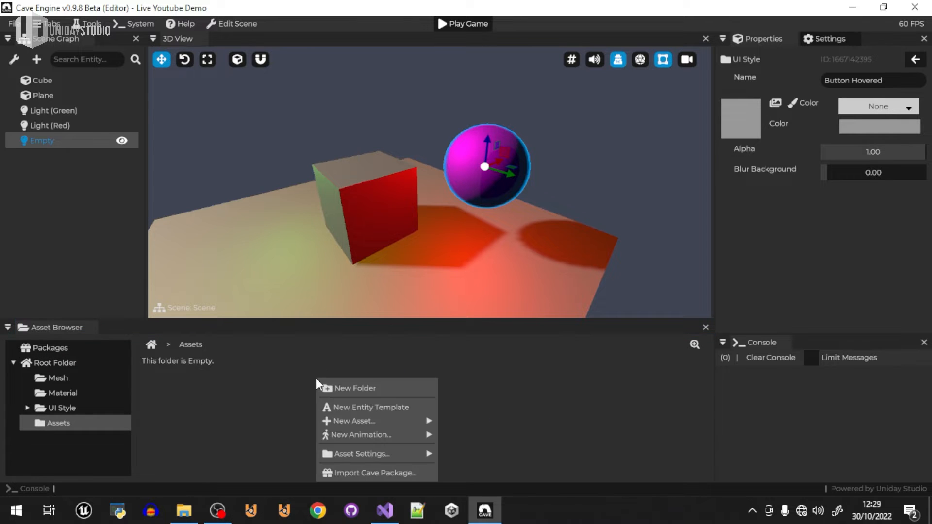
{"action": "mouse_move", "coordinate": [353, 424]}
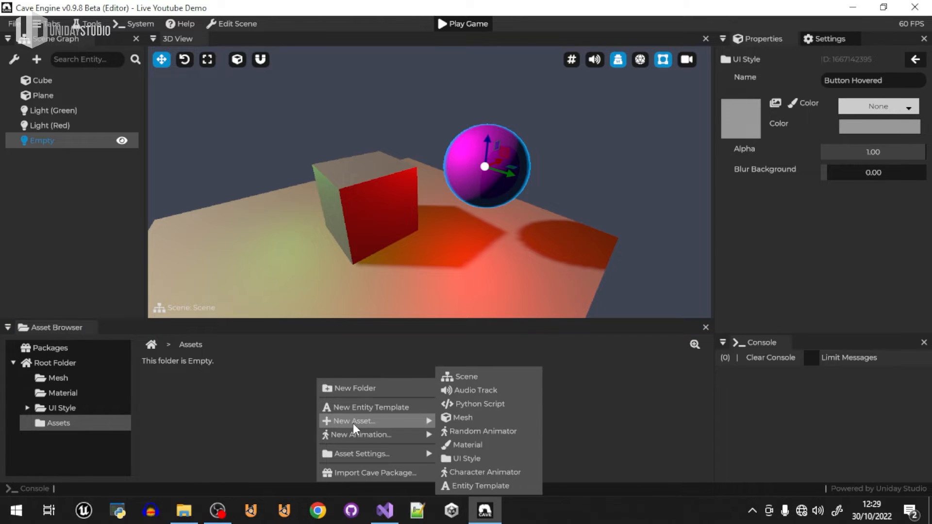
{"action": "left_click", "coordinate": [470, 446]}
{"action": "right_click", "coordinate": [194, 386]}
{"action": "key", "text": "ctrl+a"}
{"action": "type", "text": "Glowing Red"}
{"action": "left_click", "coordinate": [489, 387]}
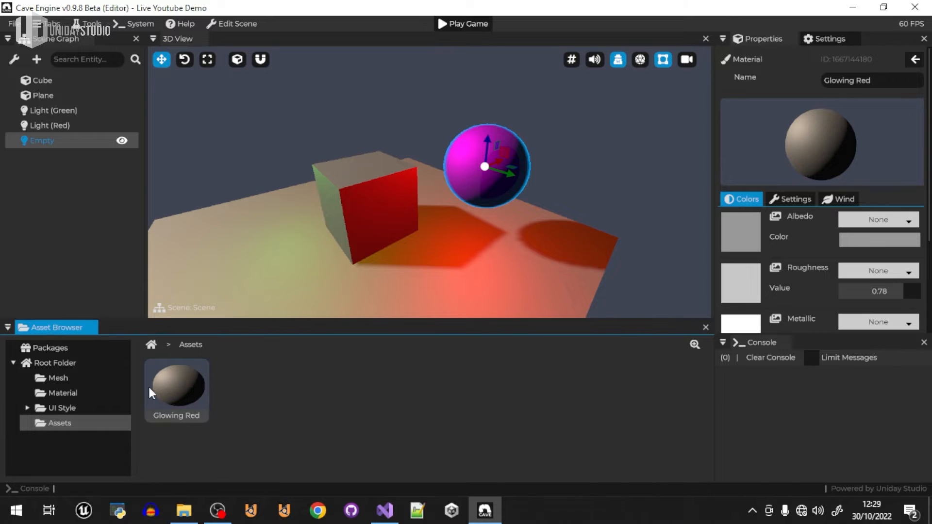
Step: Choose Glowing Red as the material in the sphere's Mesh Component, and clear the material again
{"action": "left_click", "coordinate": [475, 209]}
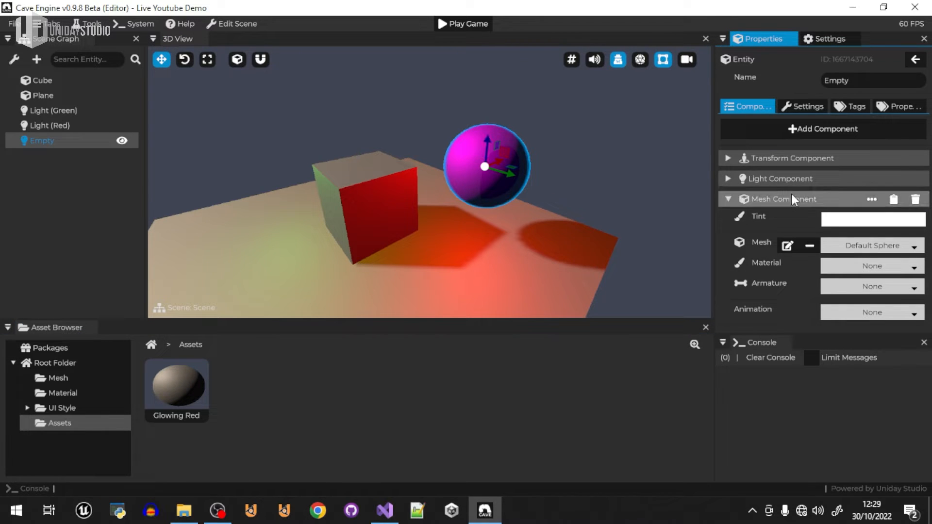
{"action": "left_click", "coordinate": [853, 264]}
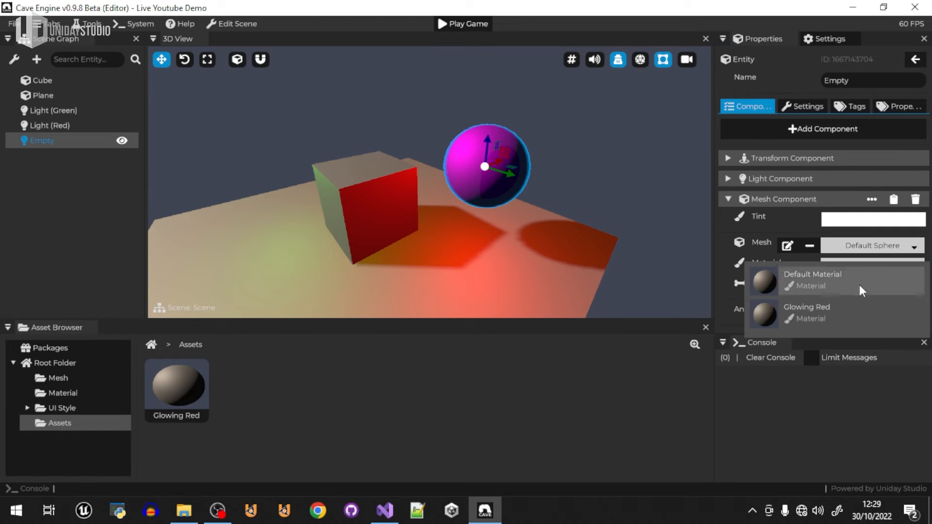
{"action": "left_click", "coordinate": [826, 311]}
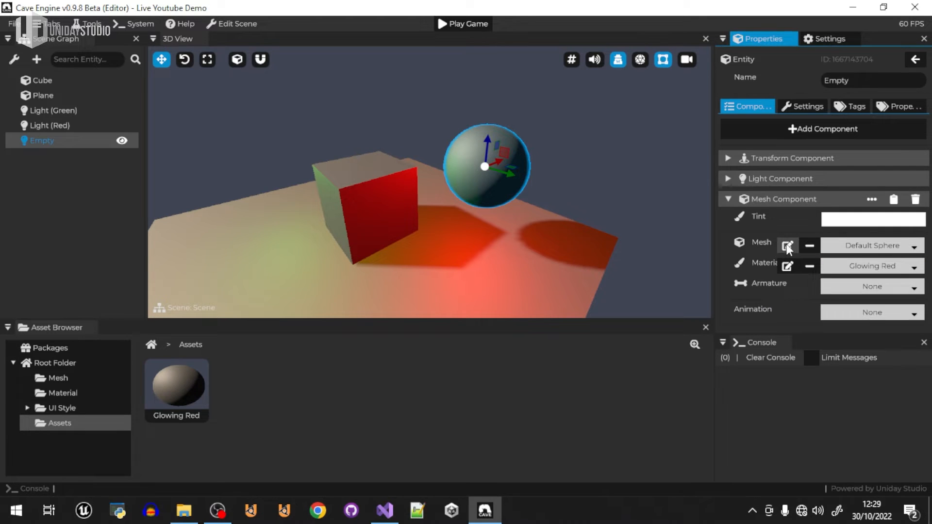
{"action": "left_click", "coordinate": [808, 267]}
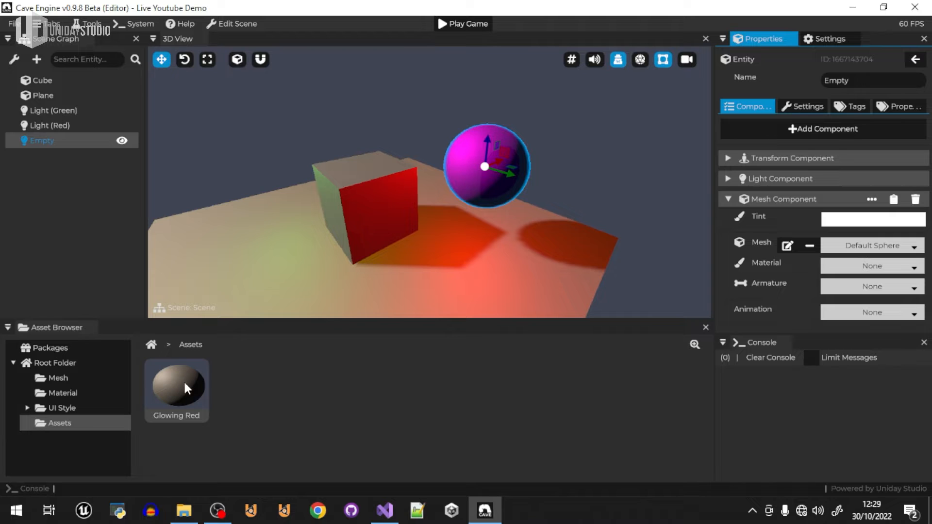
Step: Apply the Glowing Red material to the sphere from the Asset Browser and set its albedo color to bright red
{"action": "left_click_drag", "start_coordinate": [179, 403], "coordinate": [486, 160]}
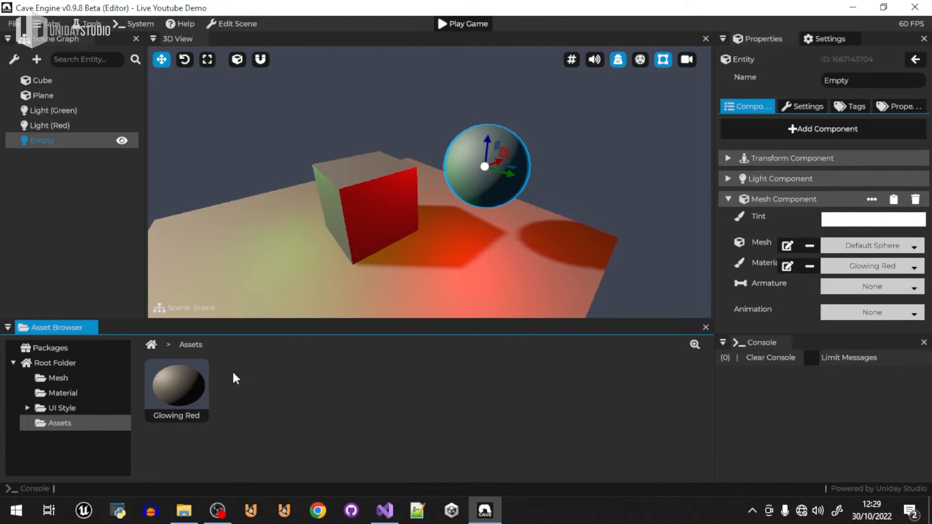
{"action": "left_click", "coordinate": [189, 391]}
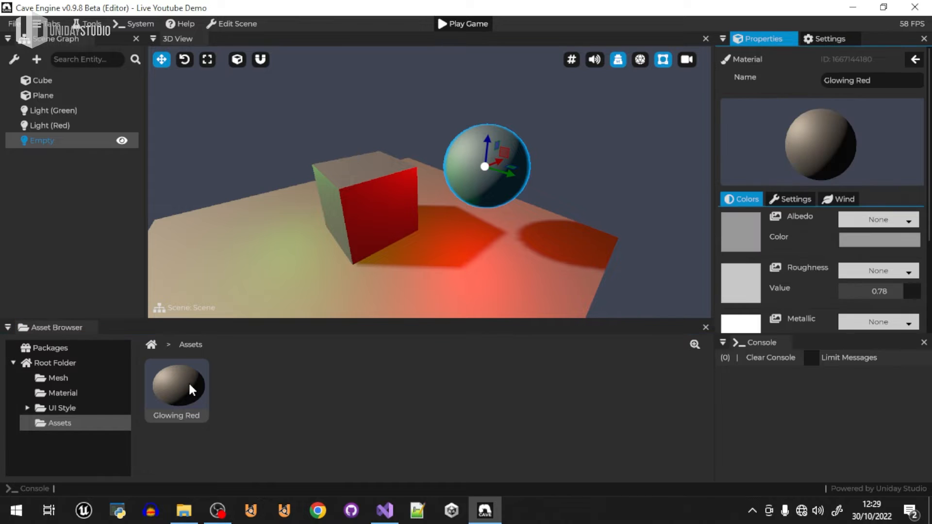
{"action": "left_click", "coordinate": [881, 239]}
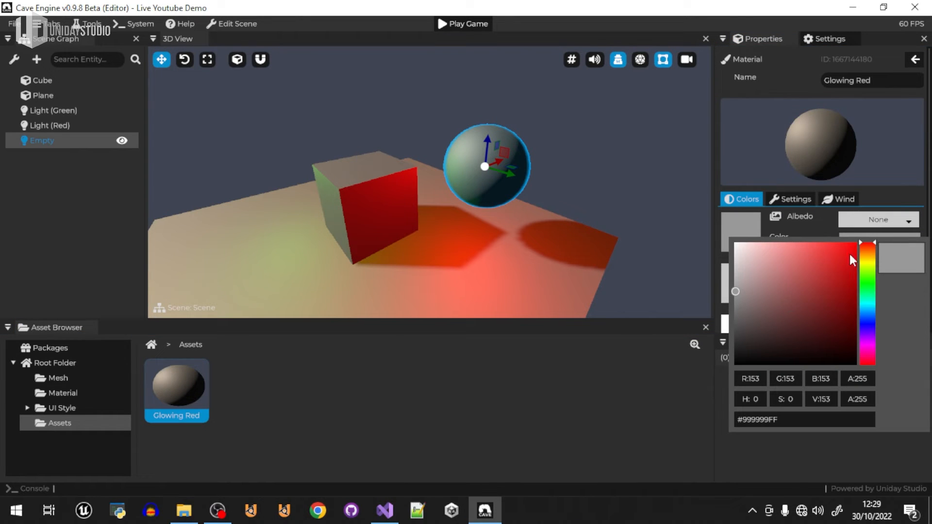
{"action": "left_click", "coordinate": [855, 246]}
{"action": "left_click", "coordinate": [797, 216]}
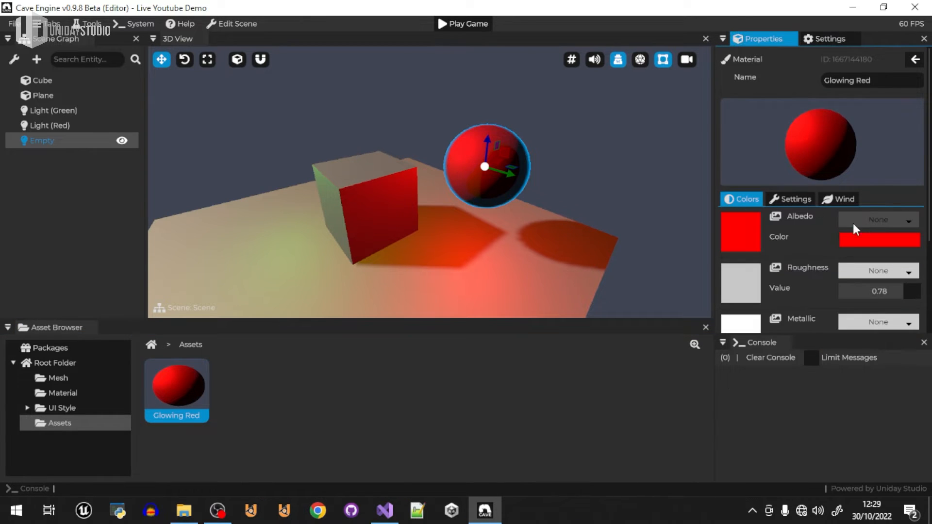
Step: Set the Glowing Red material's roughness and metallic values to 1.00 and check the choices for its normal texture
{"action": "scroll", "coordinate": [773, 240], "scroll_direction": "down", "scroll_amount": 3}
{"action": "left_click_drag", "start_coordinate": [879, 205], "coordinate": [921, 202]}
{"action": "left_click_drag", "start_coordinate": [880, 256], "coordinate": [897, 267]}
{"action": "scroll", "coordinate": [814, 252], "scroll_direction": "down", "scroll_amount": 2}
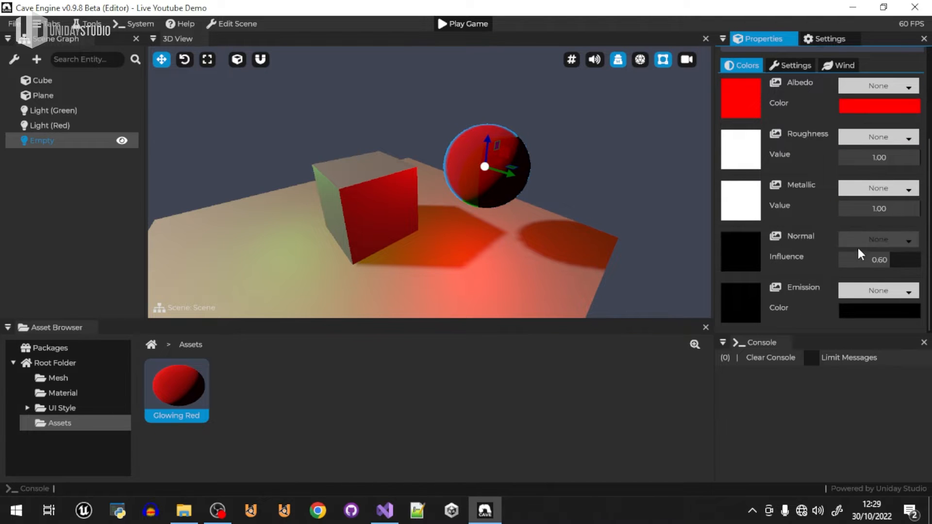
{"action": "left_click", "coordinate": [870, 239]}
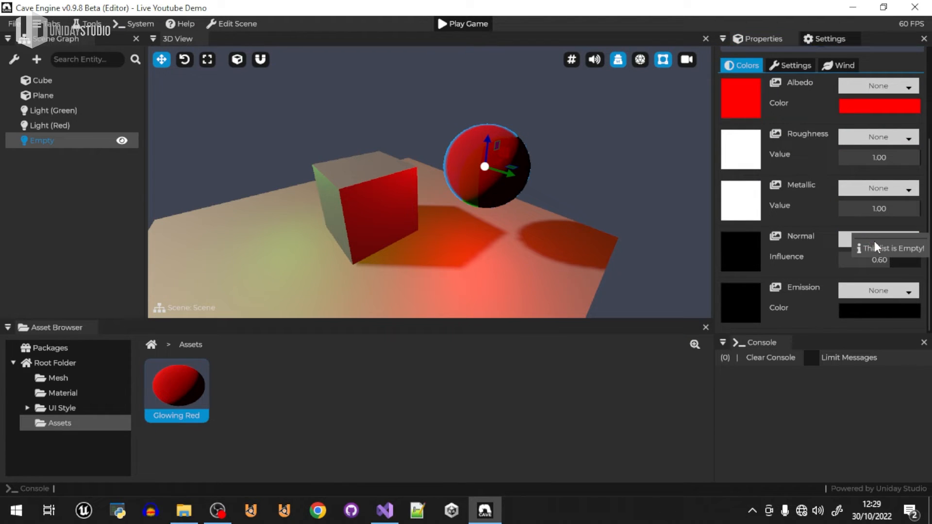
{"action": "left_click", "coordinate": [802, 248]}
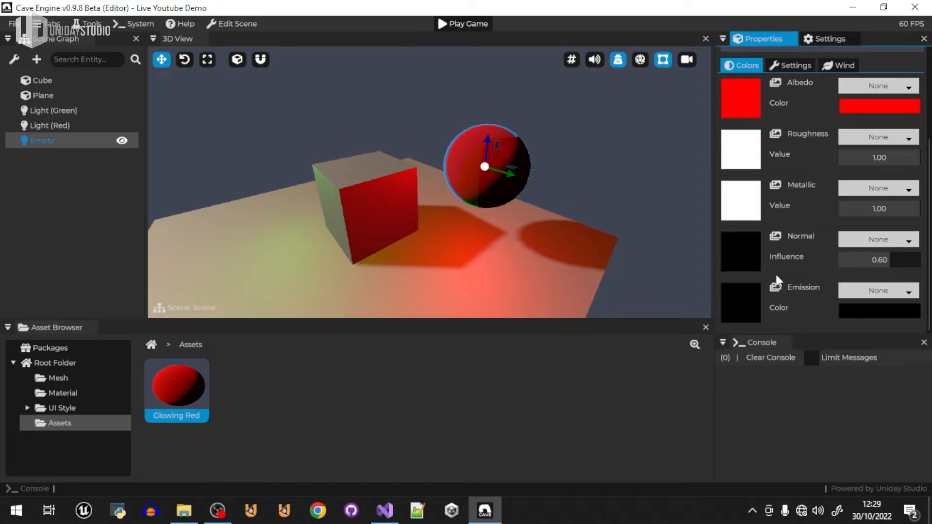
Step: Set the Glowing Red material's emission color to pure red (#FF0000FF) and deselect the sphere to view the result
{"action": "left_click", "coordinate": [864, 313]}
{"action": "left_click_drag", "start_coordinate": [840, 244], "coordinate": [856, 126]}
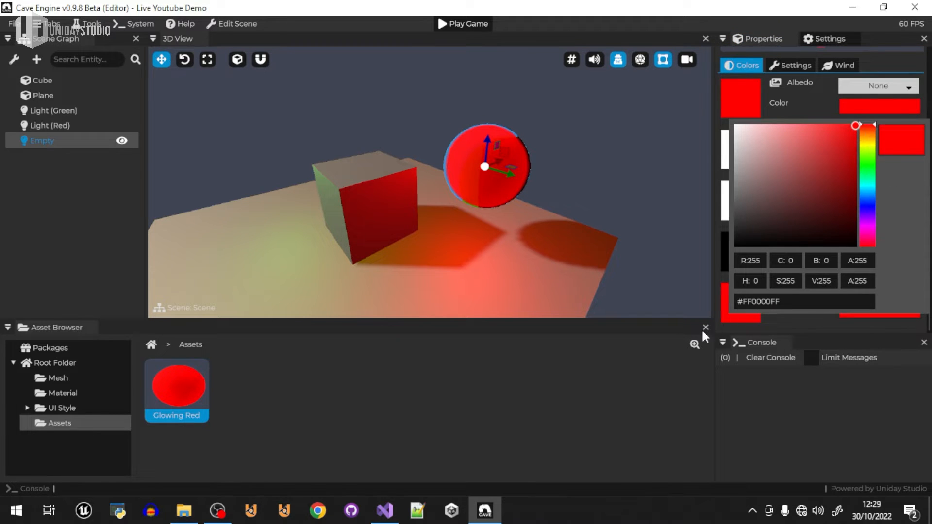
{"action": "left_click", "coordinate": [687, 381]}
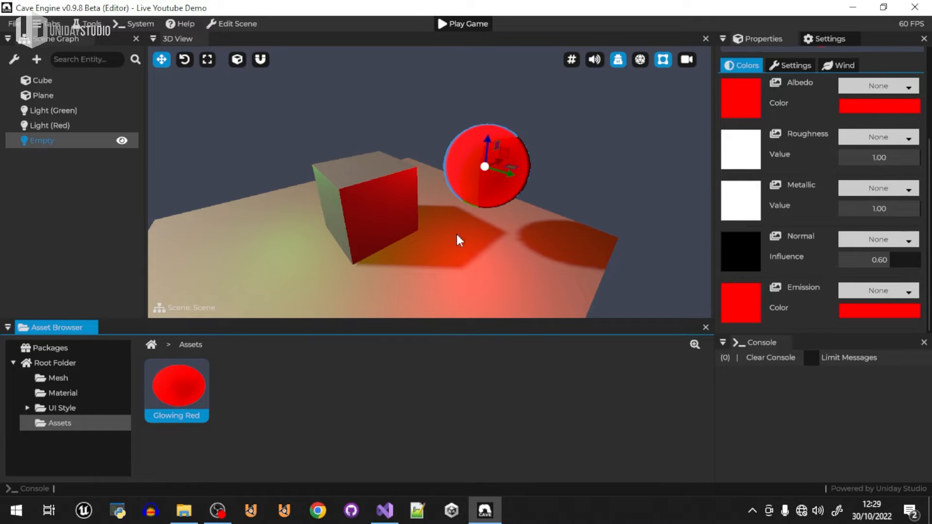
{"action": "left_click", "coordinate": [420, 290]}
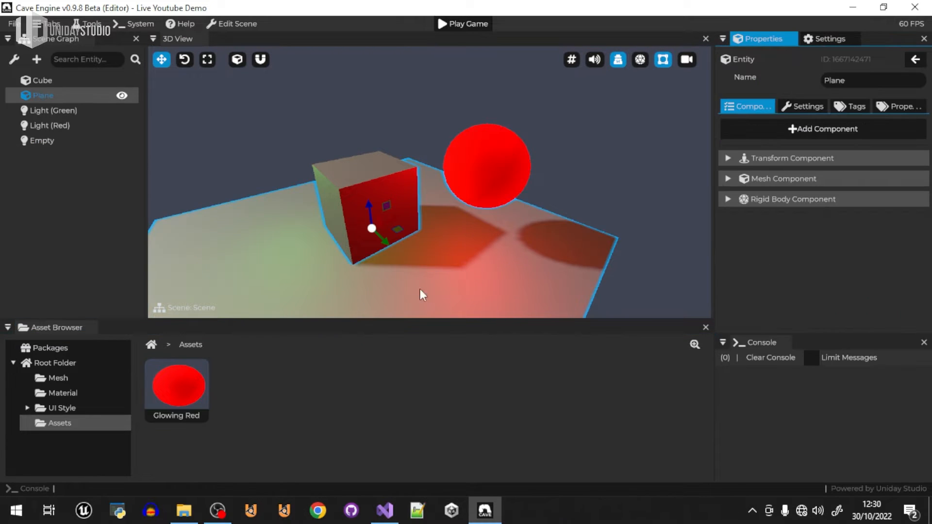
{"action": "left_click", "coordinate": [316, 129]}
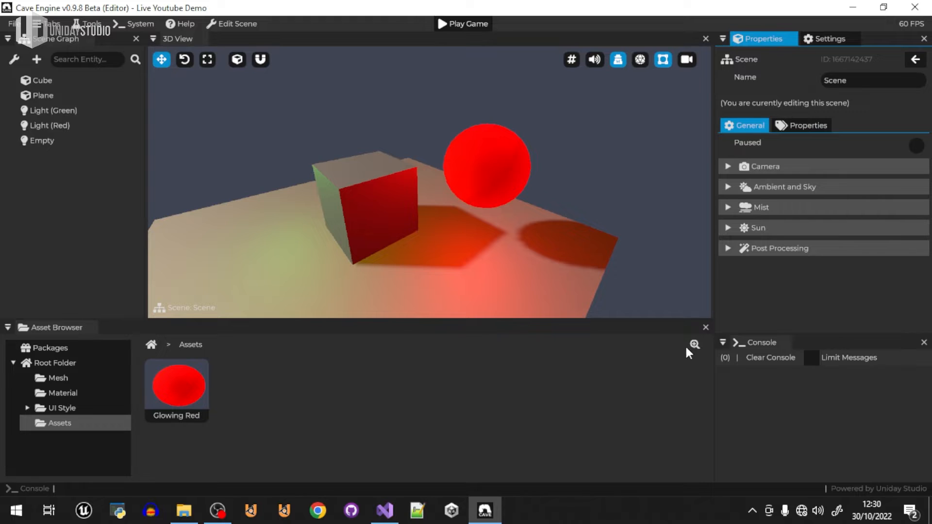
Step: Scale the glowing sphere down uniformly to about 0.80
{"action": "left_click", "coordinate": [496, 170]}
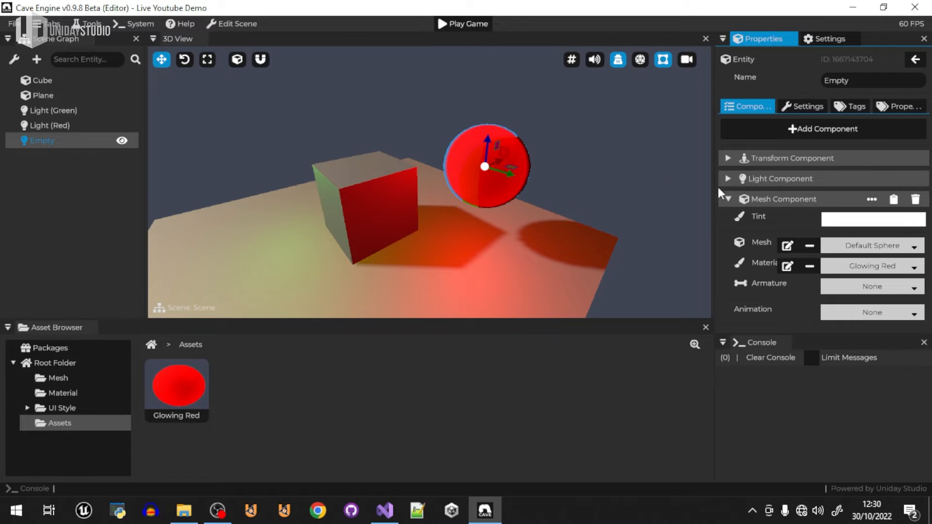
{"action": "left_click", "coordinate": [162, 375]}
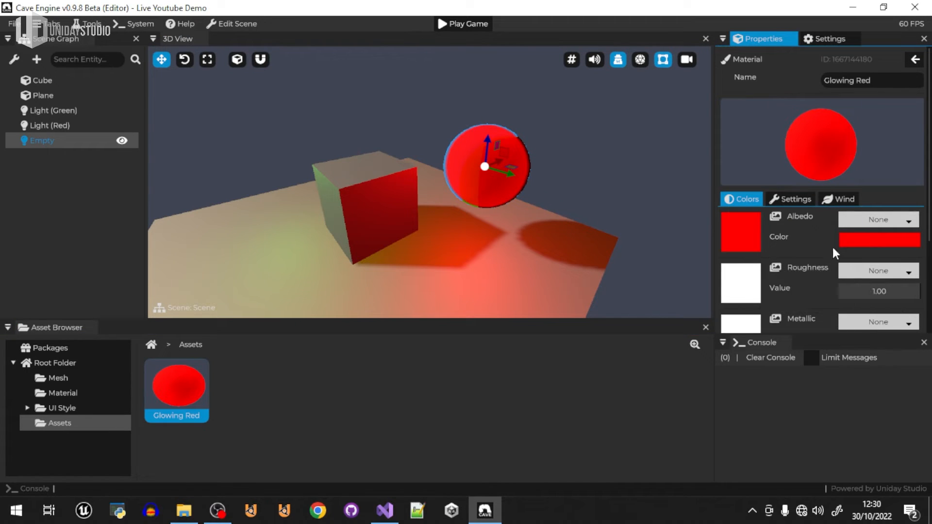
{"action": "key", "text": "r"}
{"action": "key", "text": "s"}
{"action": "left_click_drag", "start_coordinate": [486, 166], "coordinate": [473, 165]}
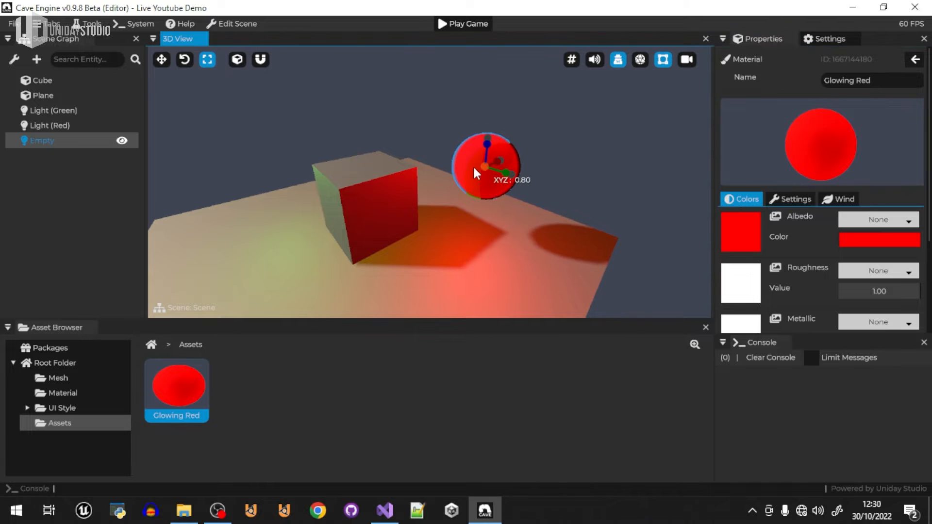
Step: Move the glowing sphere across the plane to the opposite side of the cube
{"action": "key", "text": "g"}
{"action": "key", "text": "d"}
{"action": "right_click_drag", "start_coordinate": [517, 210], "coordinate": [501, 176]}
{"action": "key", "text": "w"}
{"action": "key", "text": "s"}
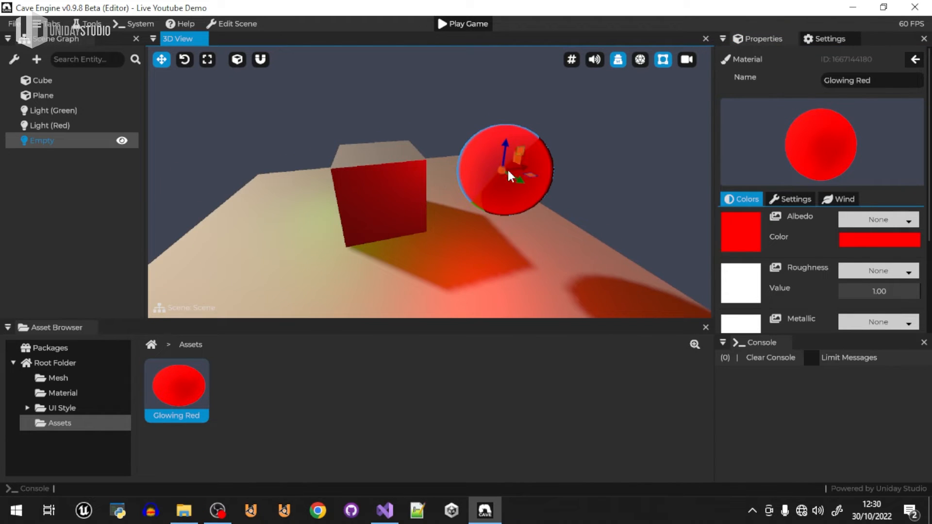
{"action": "left_click_drag", "start_coordinate": [534, 182], "coordinate": [240, 165]}
{"action": "left_click", "coordinate": [514, 174]}
{"action": "key", "text": "s"}
{"action": "right_click_drag", "start_coordinate": [514, 174], "coordinate": [467, 167]}
Step: Move the sphere back past the cube to the side where the cube's shadow falls
{"action": "left_click", "coordinate": [418, 162]}
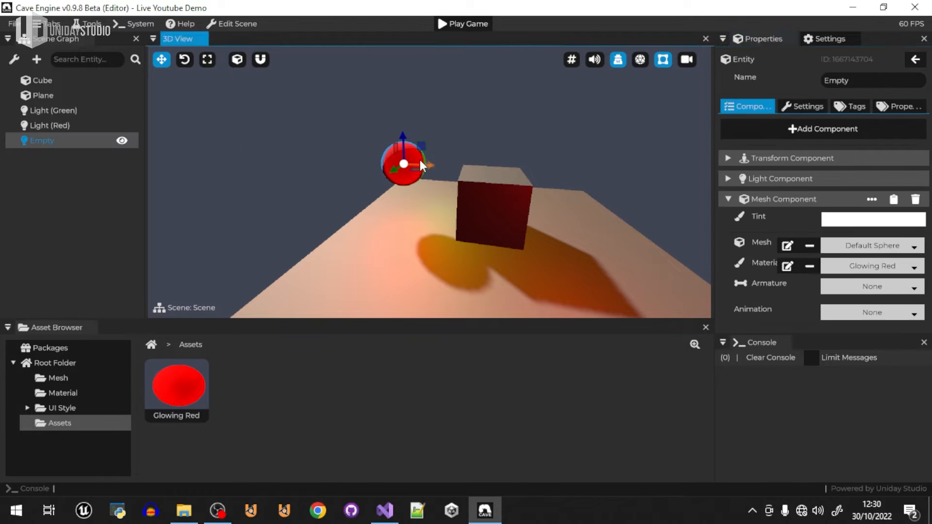
{"action": "left_click_drag", "start_coordinate": [416, 172], "coordinate": [687, 258]}
{"action": "right_click_drag", "start_coordinate": [686, 257], "coordinate": [710, 259]}
{"action": "key", "text": "w"}
Step: Enable Shadeless for the Glowing Red material, view the deselected sphere, and reopen the material's properties
{"action": "left_click", "coordinate": [160, 397]}
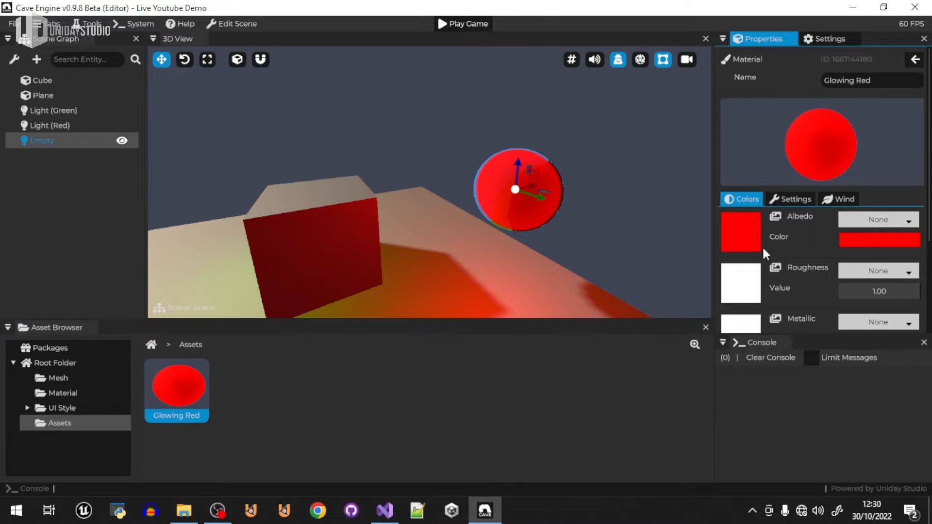
{"action": "left_click", "coordinate": [799, 202]}
{"action": "scroll", "coordinate": [823, 281], "scroll_direction": "down", "scroll_amount": 1}
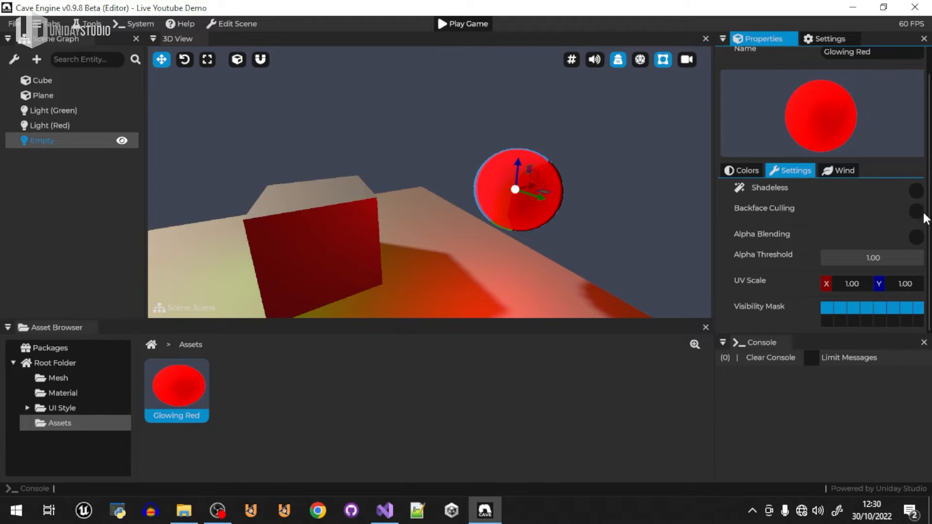
{"action": "left_click", "coordinate": [917, 191]}
{"action": "left_click", "coordinate": [625, 253]}
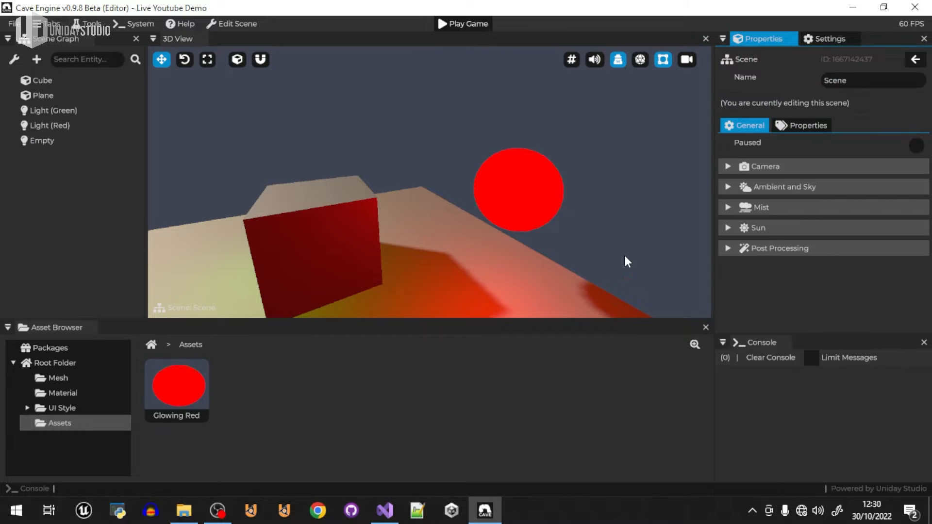
{"action": "left_click", "coordinate": [177, 391]}
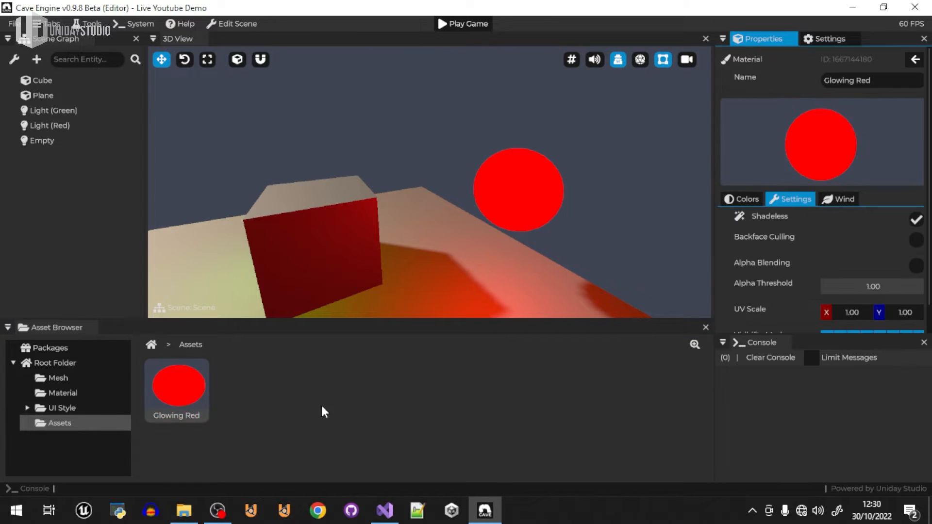
Step: Disable Shadeless for the Glowing Red material and switch its Backface Culling on and back off
{"action": "left_click", "coordinate": [916, 220]}
{"action": "left_click", "coordinate": [916, 242]}
{"action": "left_click", "coordinate": [916, 242]}
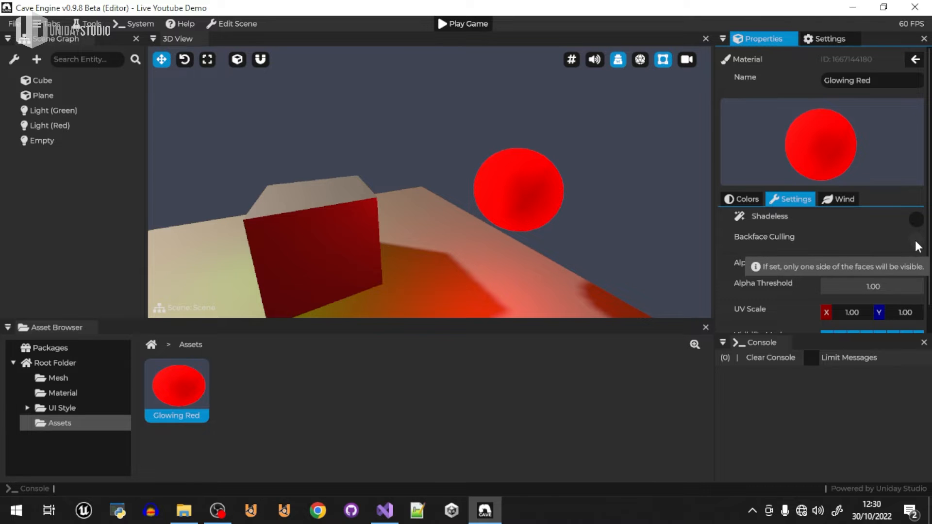
Step: View the sphere from inside and outside while switching Backface Culling on and off to compare the effect
{"action": "key", "text": "w"}
{"action": "right_click_drag", "start_coordinate": [473, 221], "coordinate": [505, 222]}
{"action": "key", "text": "w"}
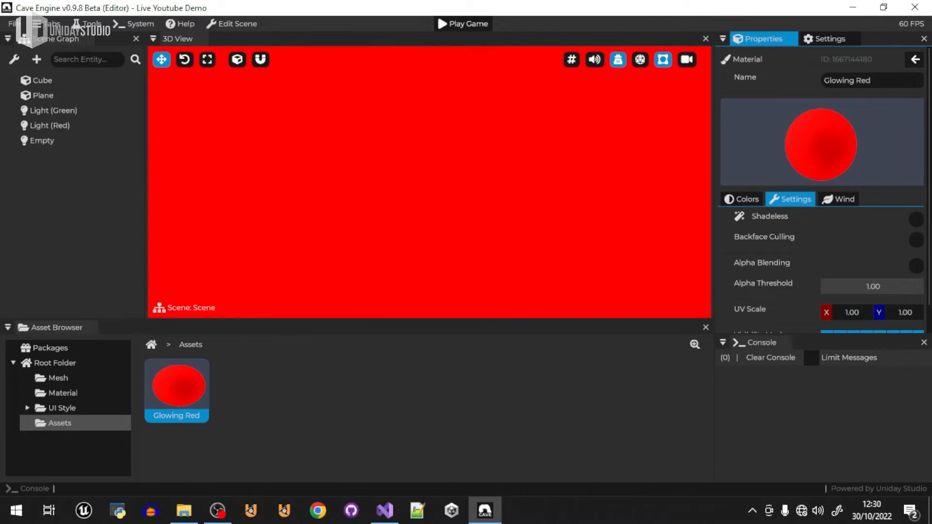
{"action": "key", "text": "s"}
{"action": "key", "text": "w"}
{"action": "left_click", "coordinate": [919, 244]}
{"action": "left_click", "coordinate": [916, 241]}
{"action": "key", "text": "s"}
{"action": "key", "text": "s"}
{"action": "key", "text": "w"}
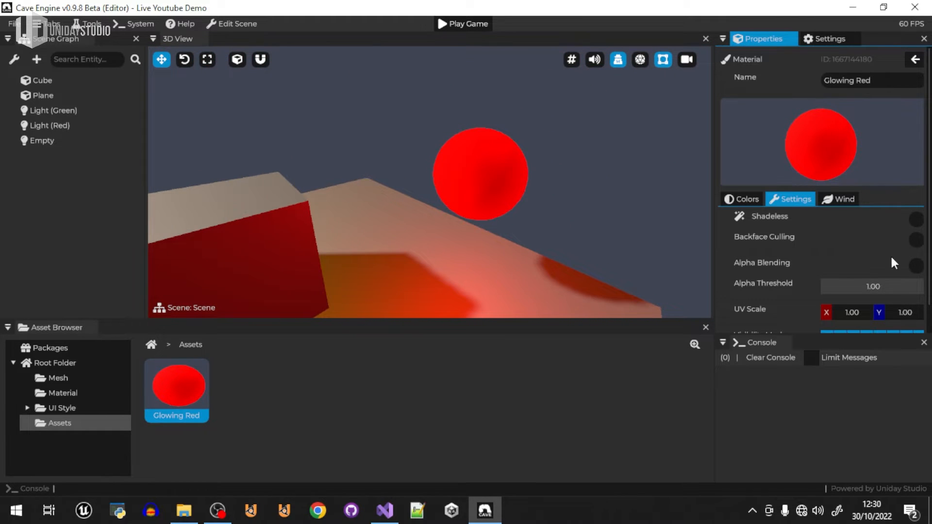
Step: Try Alpha Blending on the Glowing Red material with an Alpha Value of 0.09, restore the value and turn blending off
{"action": "left_click", "coordinate": [916, 266]}
{"action": "left_click_drag", "start_coordinate": [873, 287], "coordinate": [832, 290]}
{"action": "key", "text": "w"}
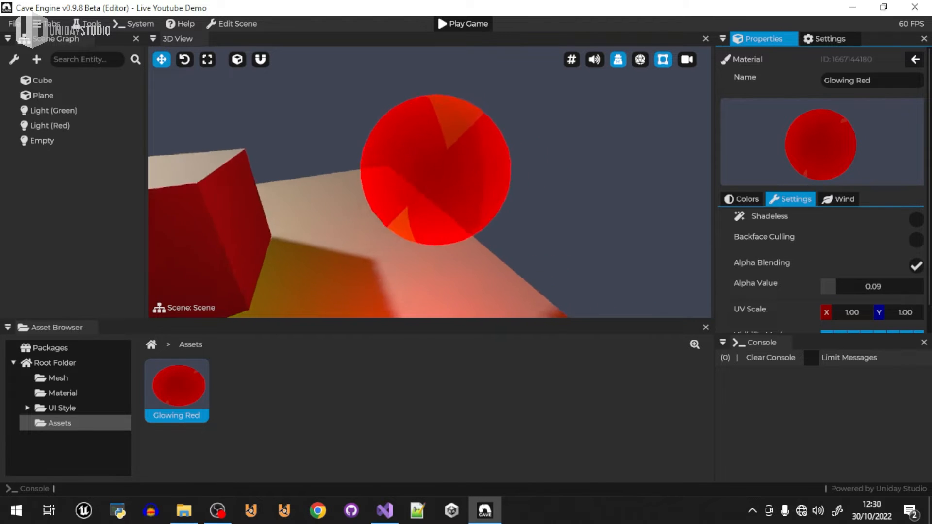
{"action": "key", "text": "d"}
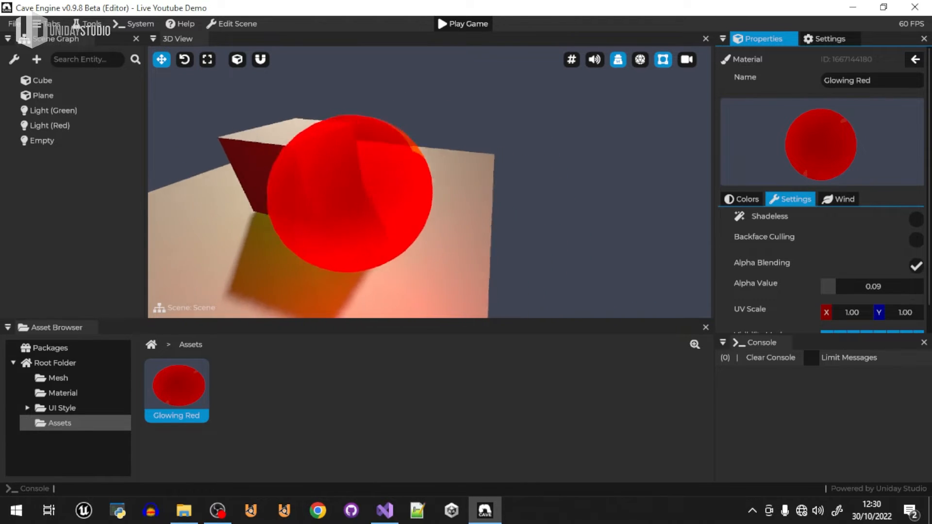
{"action": "key", "text": "a"}
{"action": "left_click_drag", "start_coordinate": [839, 287], "coordinate": [928, 286]}
{"action": "left_click", "coordinate": [916, 265]}
Step: Enable Wind for the Glowing Red material and view the deforming sphere from farther away and up close
{"action": "scroll", "coordinate": [917, 253], "scroll_direction": "down", "scroll_amount": 1}
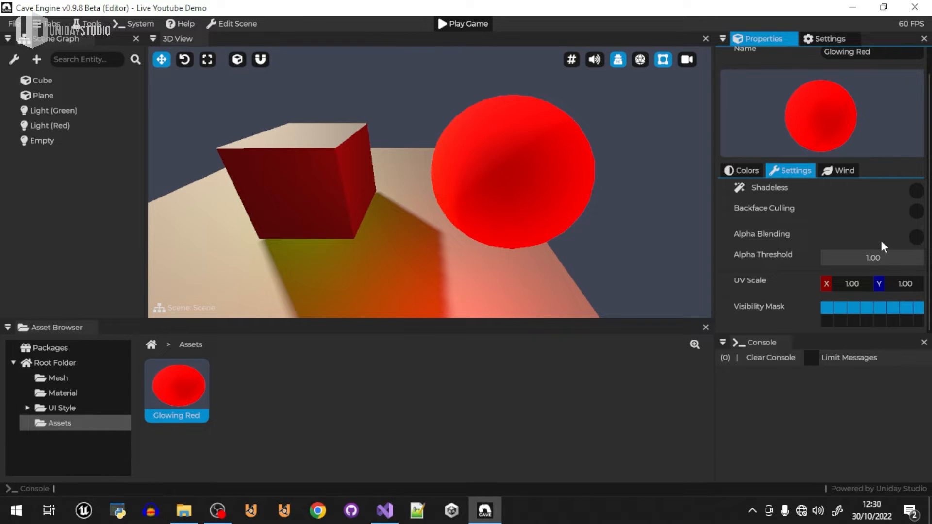
{"action": "left_click_drag", "start_coordinate": [881, 258], "coordinate": [873, 265]}
{"action": "left_click_drag", "start_coordinate": [929, 275], "coordinate": [926, 274]}
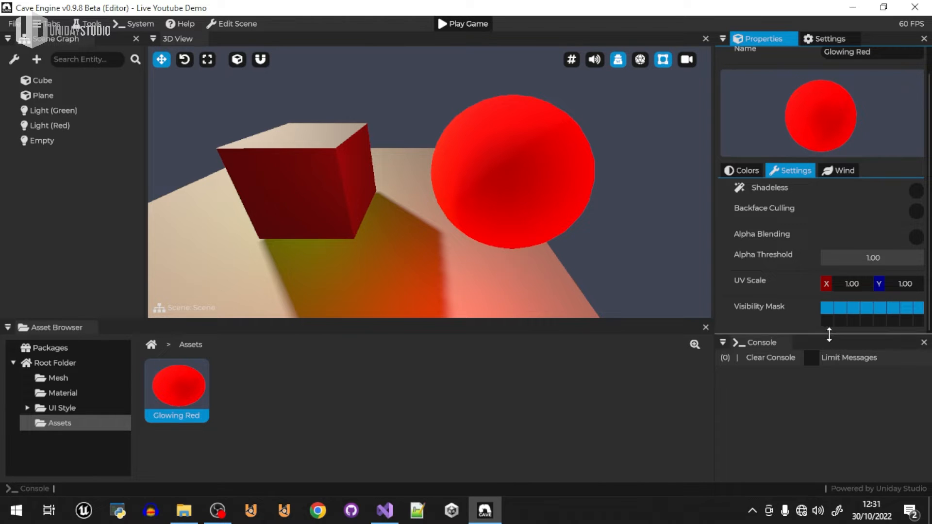
{"action": "left_click", "coordinate": [853, 175]}
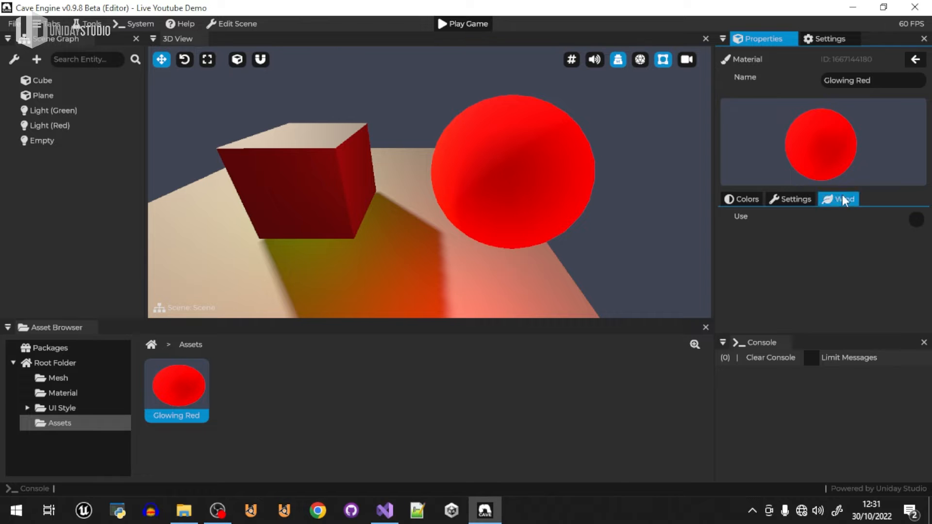
{"action": "left_click", "coordinate": [917, 220]}
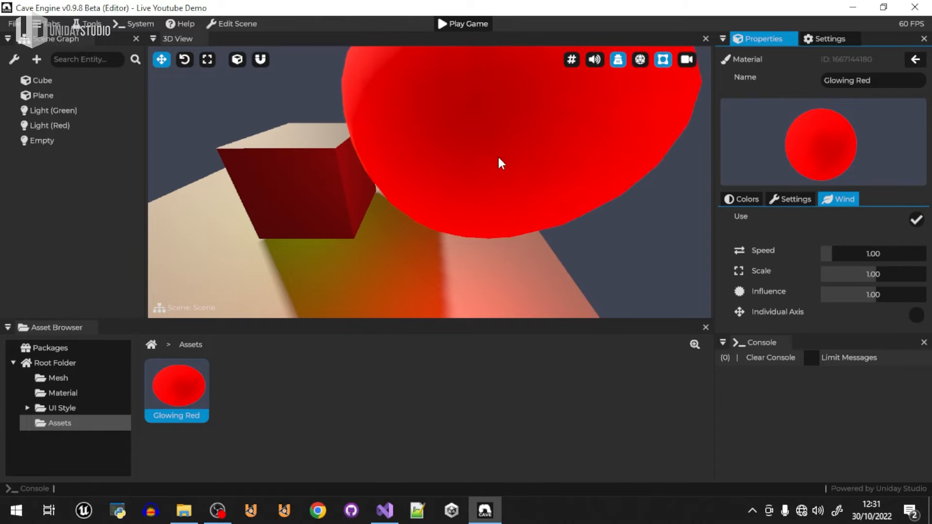
{"action": "key", "text": "s"}
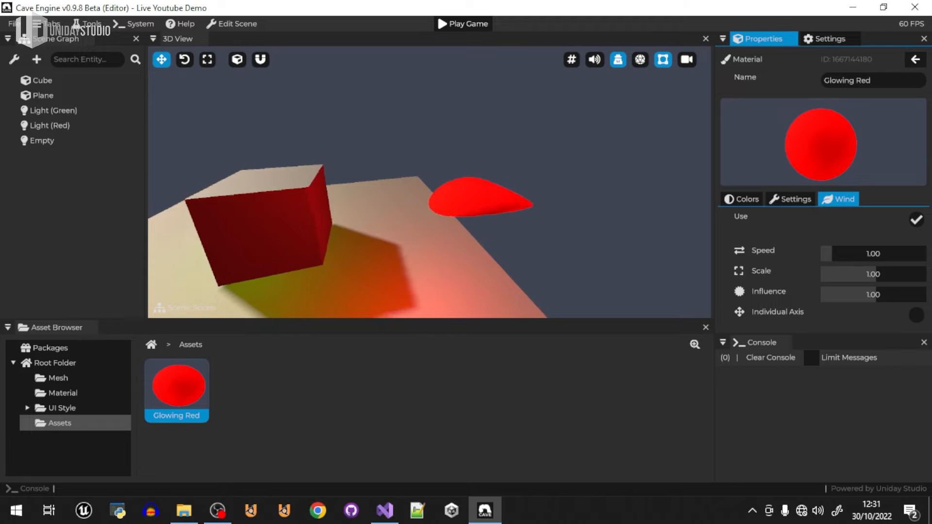
{"action": "key", "text": "w"}
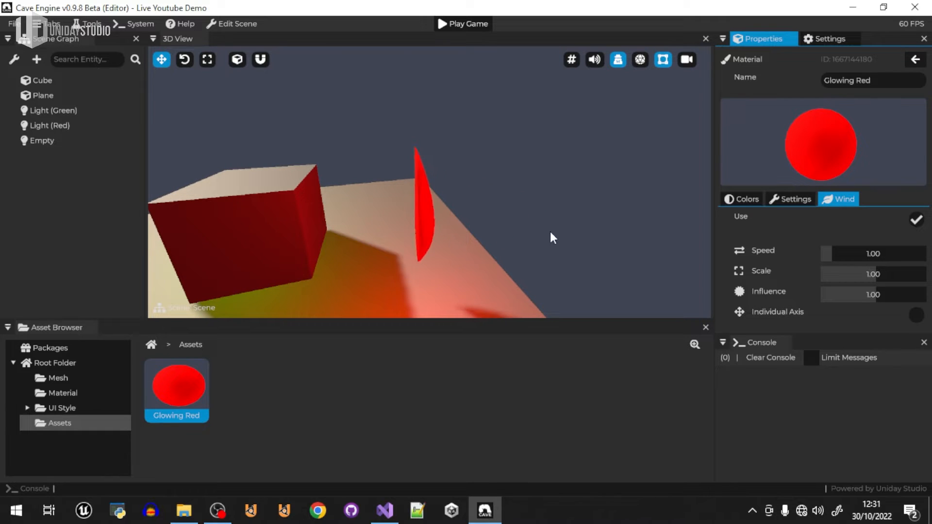
Step: Set the Glowing Red material's wind Influence to 0.12 and wind Scale to 2.00
{"action": "left_click_drag", "start_coordinate": [872, 274], "coordinate": [801, 294]}
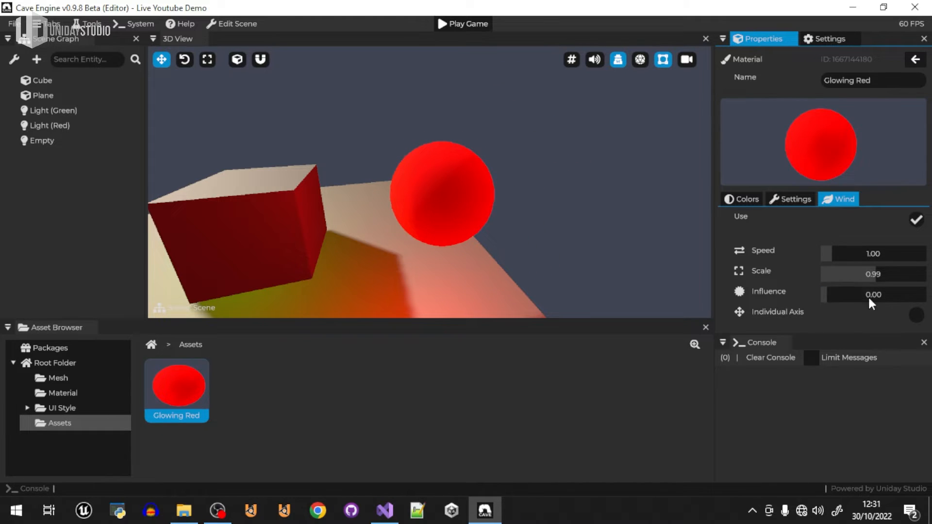
{"action": "left_click_drag", "start_coordinate": [827, 295], "coordinate": [832, 296]}
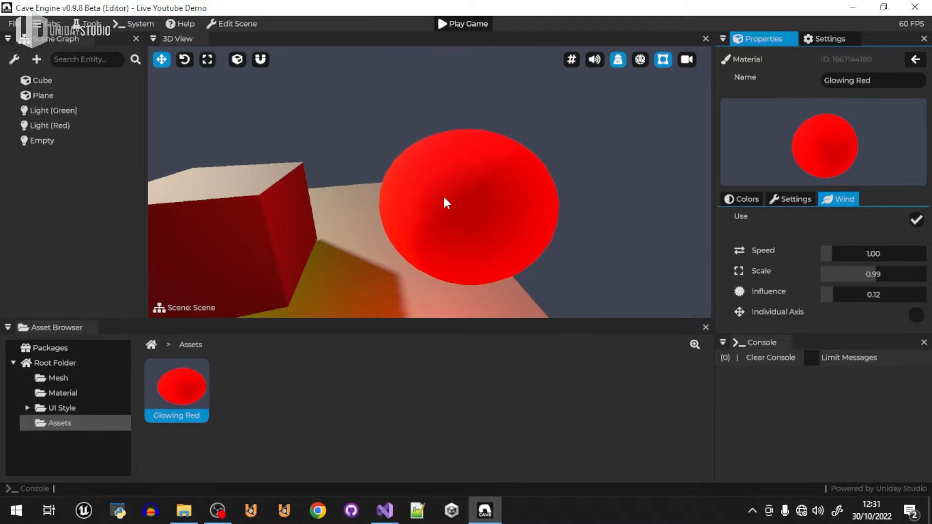
{"action": "left_click_drag", "start_coordinate": [867, 271], "coordinate": [920, 272]}
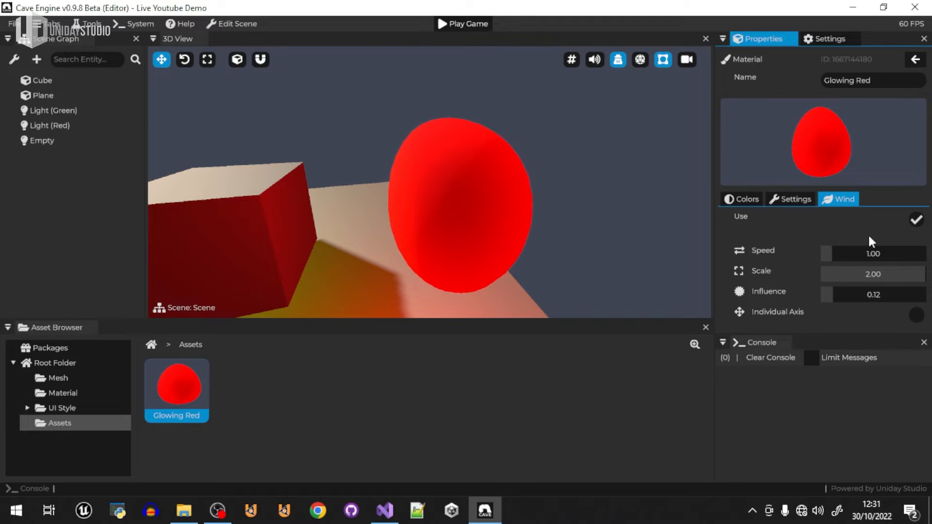
Step: Try a wind Speed of 13.40, set it to 2.29, and switch Individual Axis on and back off
{"action": "left_click_drag", "start_coordinate": [823, 253], "coordinate": [891, 258]}
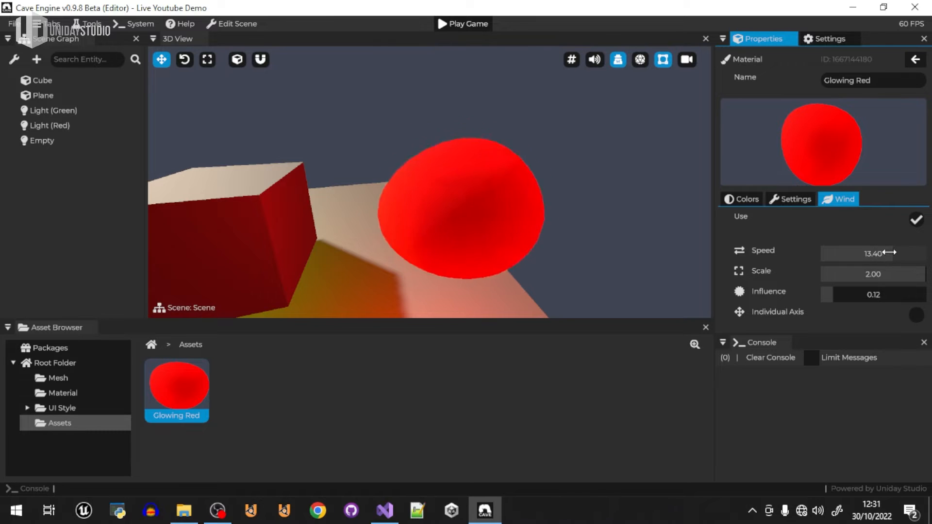
{"action": "left_click_drag", "start_coordinate": [890, 251], "coordinate": [837, 257]}
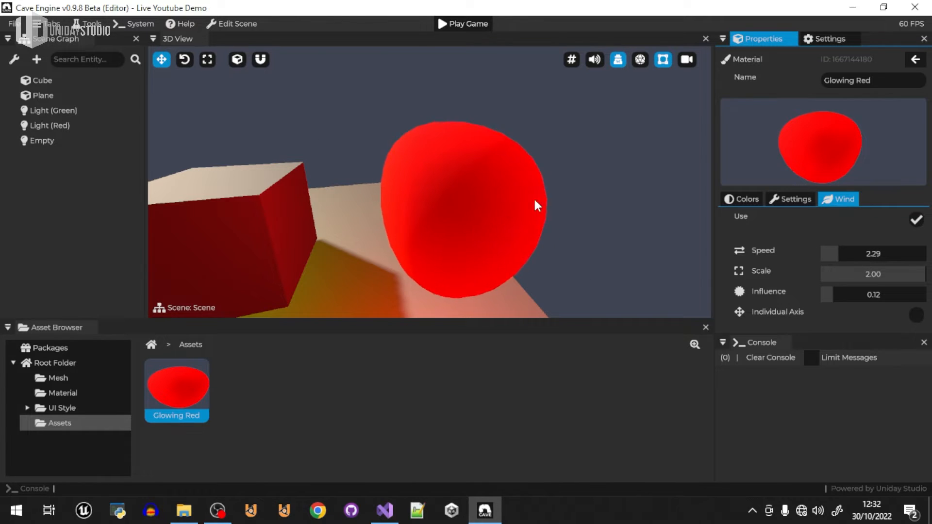
{"action": "left_click", "coordinate": [916, 315]}
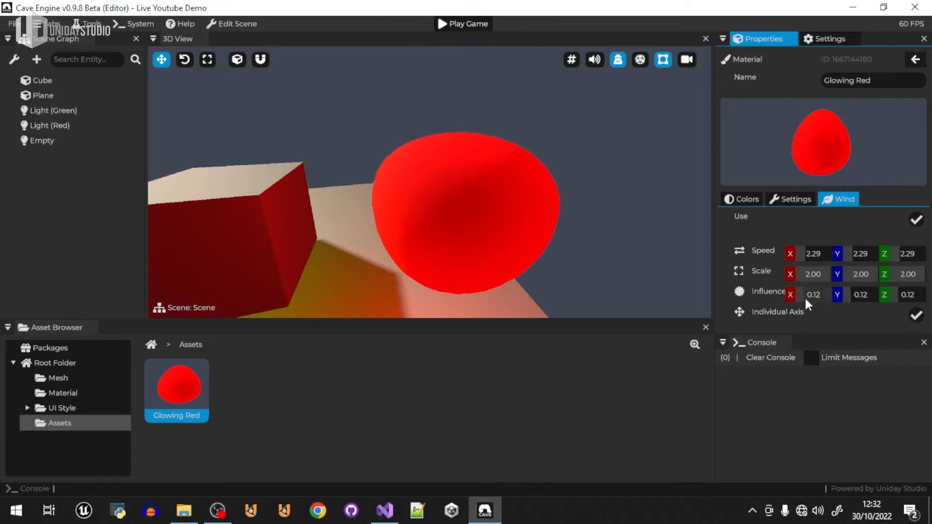
{"action": "left_click", "coordinate": [913, 318]}
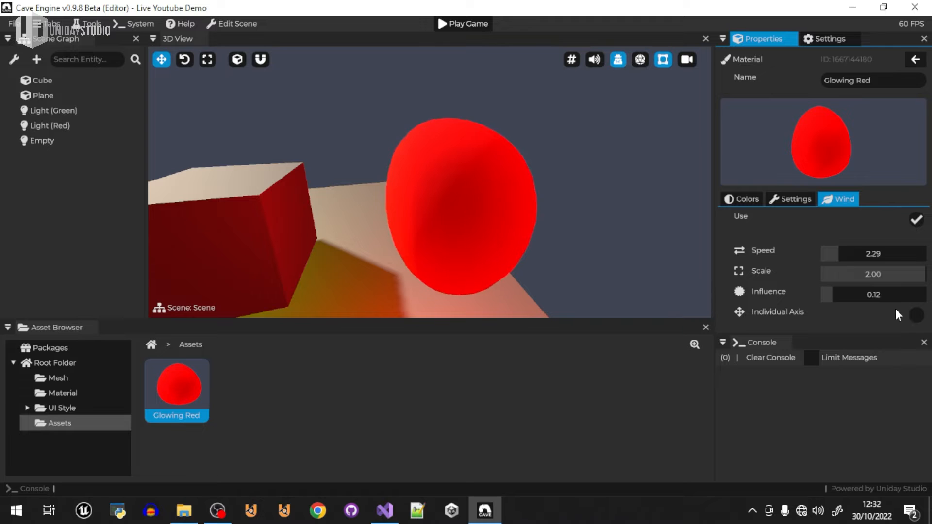
{"action": "right_click_drag", "start_coordinate": [516, 194], "coordinate": [672, 233]}
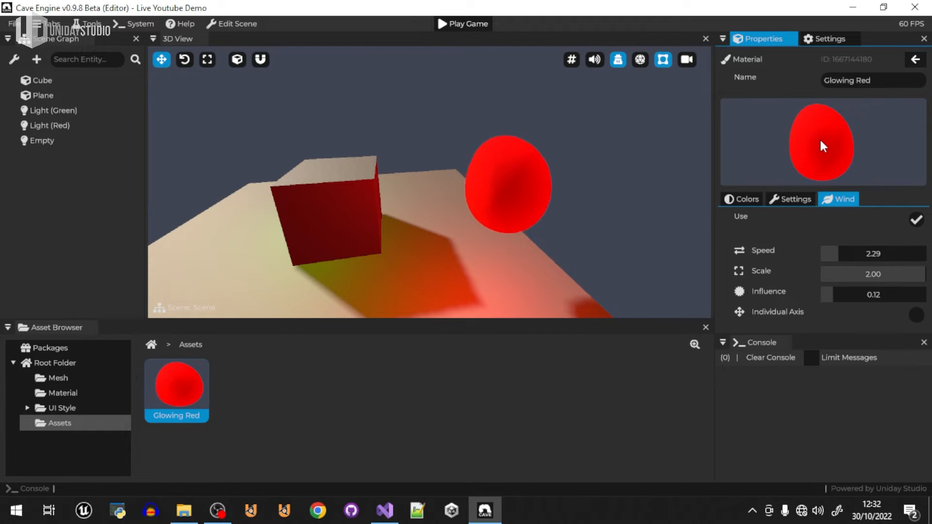
Step: Move the glowing sphere closer to the cube, and briefly run and stop the game
{"action": "left_click", "coordinate": [741, 200]}
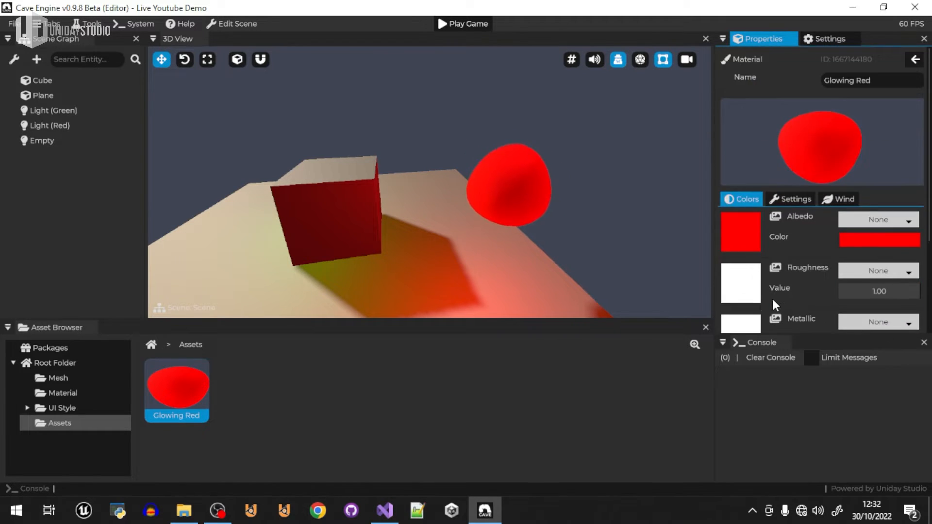
{"action": "left_click", "coordinate": [276, 421]}
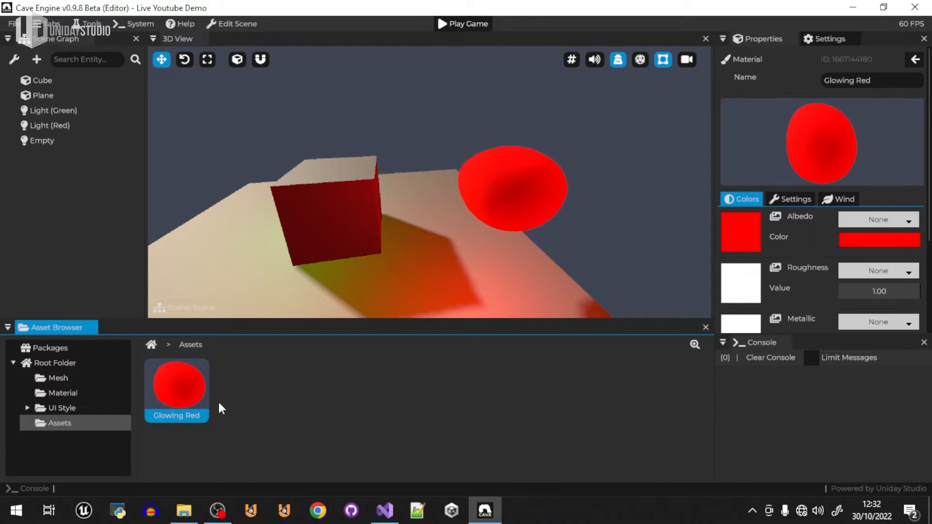
{"action": "left_click", "coordinate": [503, 183]}
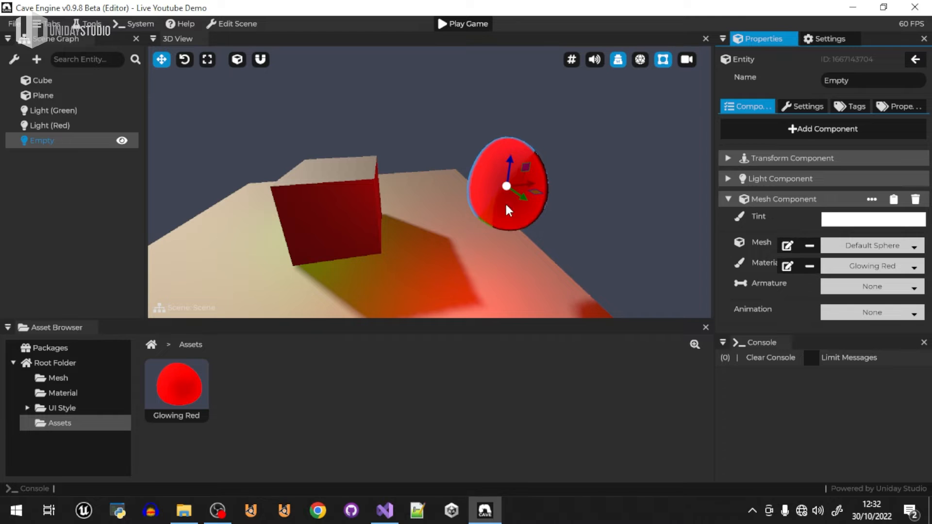
{"action": "left_click_drag", "start_coordinate": [543, 199], "coordinate": [474, 204]}
{"action": "left_click", "coordinate": [469, 23]}
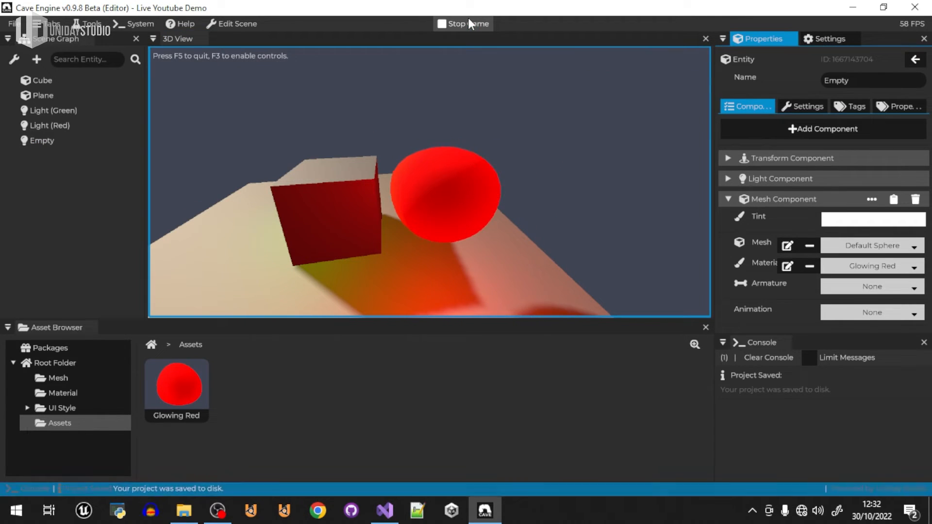
{"action": "left_click", "coordinate": [462, 27]}
Step: Raise the cube high above the plane and run the game briefly to check whether it falls
{"action": "left_click", "coordinate": [350, 209]}
{"action": "right_click_drag", "start_coordinate": [349, 209], "coordinate": [384, 218]}
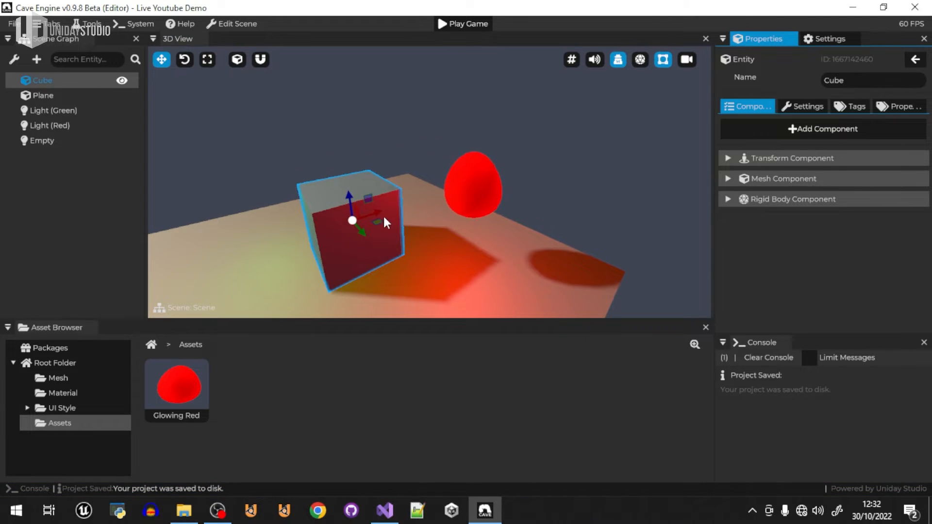
{"action": "left_click_drag", "start_coordinate": [351, 224], "coordinate": [388, 84]}
{"action": "right_click_drag", "start_coordinate": [464, 192], "coordinate": [428, 165]}
{"action": "left_click", "coordinate": [462, 23]}
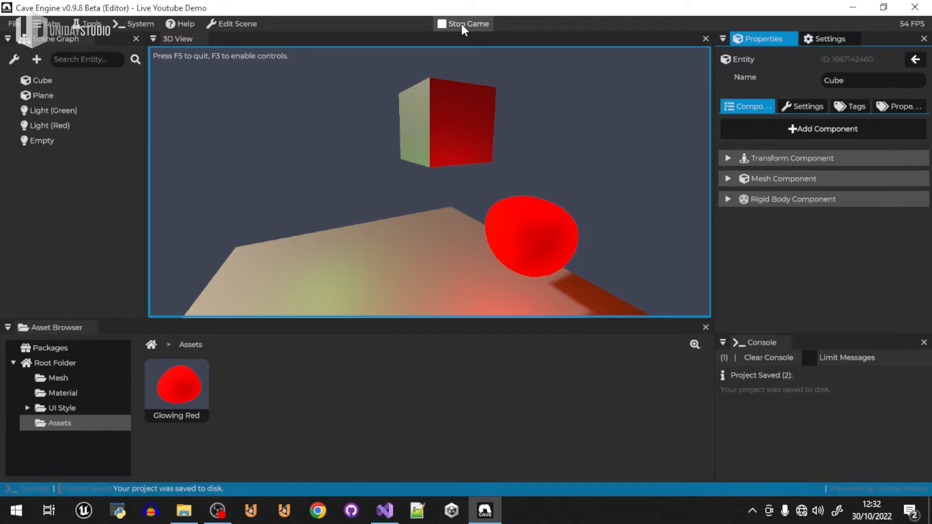
{"action": "left_click", "coordinate": [466, 24]}
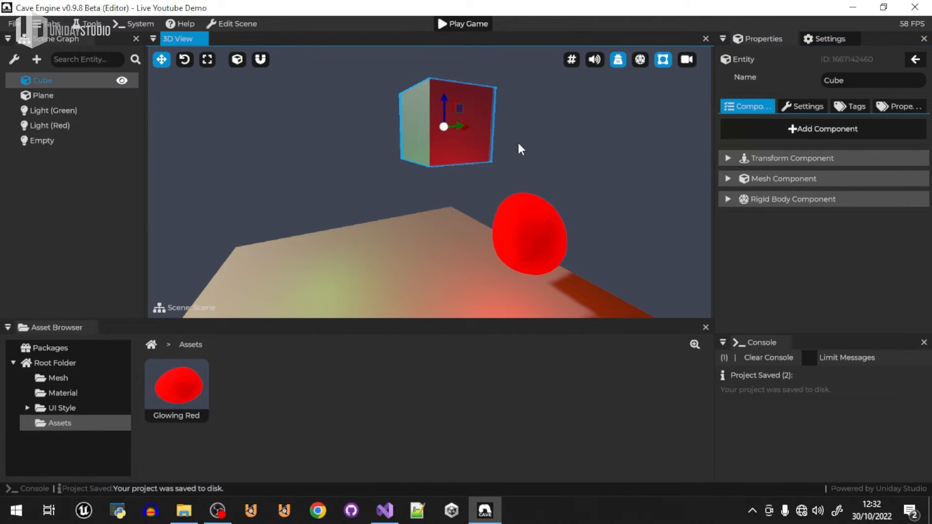
Step: Enable Dynamic in the cube's Rigid Body Component and enlarge the properties area to review the remaining physics settings
{"action": "left_click", "coordinate": [764, 199]}
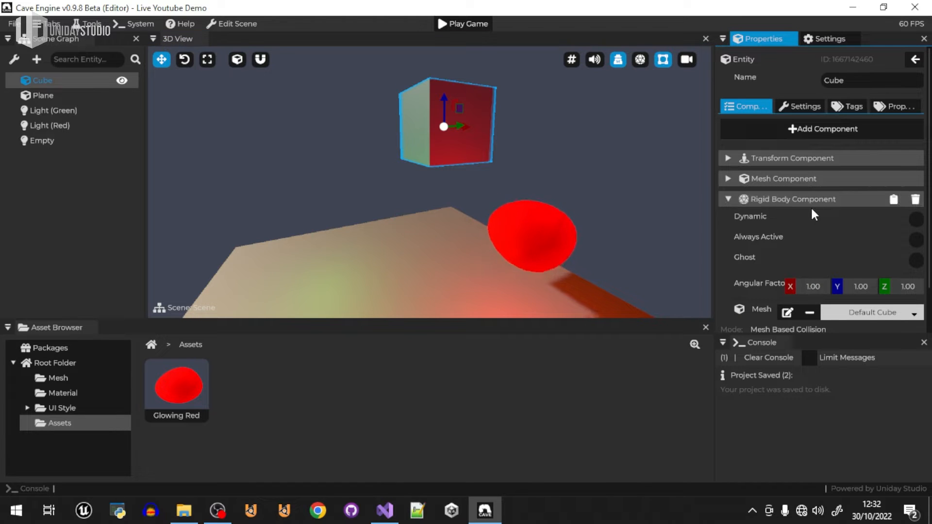
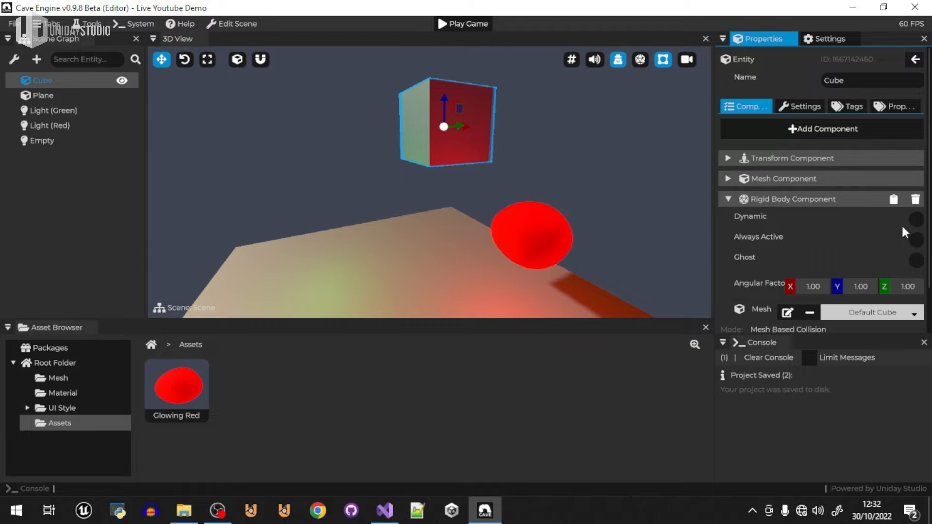
{"action": "left_click", "coordinate": [916, 220]}
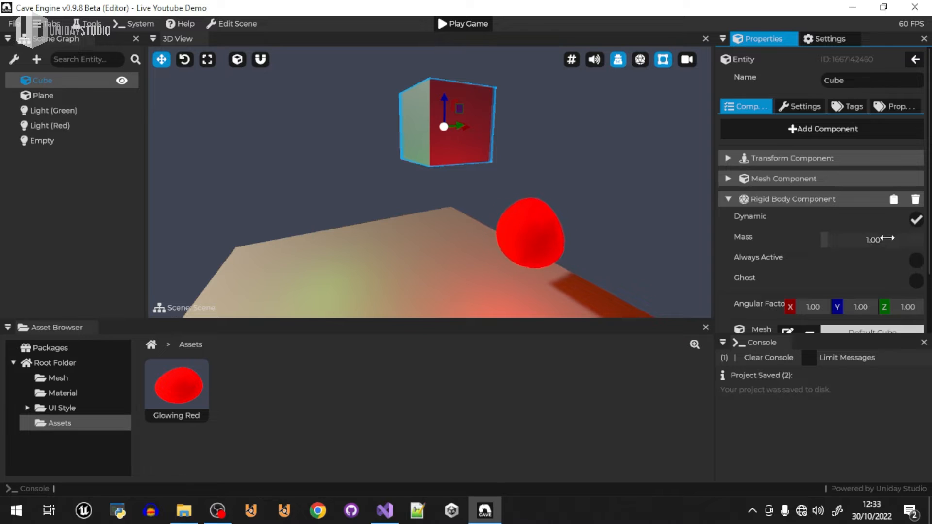
{"action": "left_click_drag", "start_coordinate": [859, 336], "coordinate": [858, 374]}
{"action": "scroll", "coordinate": [794, 262], "scroll_direction": "down", "scroll_amount": 1}
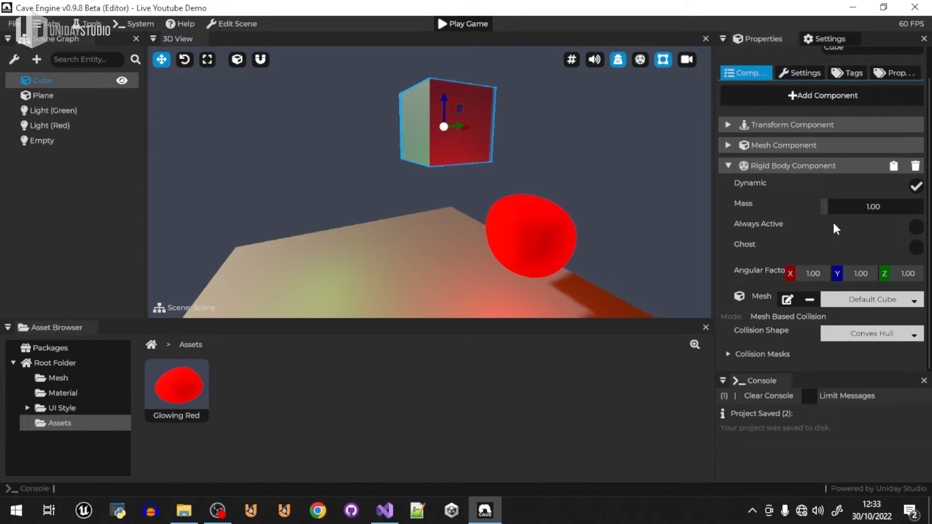
{"action": "scroll", "coordinate": [775, 286], "scroll_direction": "up", "scroll_amount": 1}
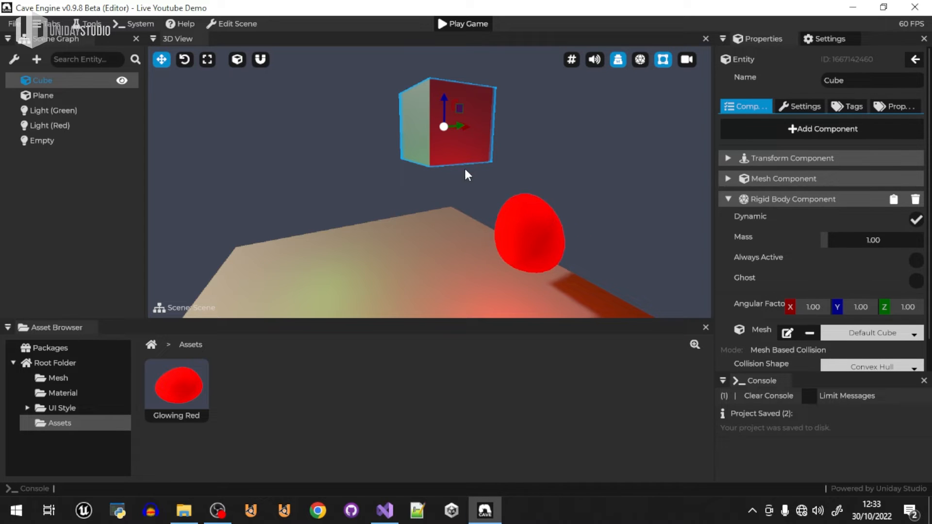
Step: Run the game twice to watch the dynamic cube drop onto the plane, stopping it each time
{"action": "left_click", "coordinate": [470, 25]}
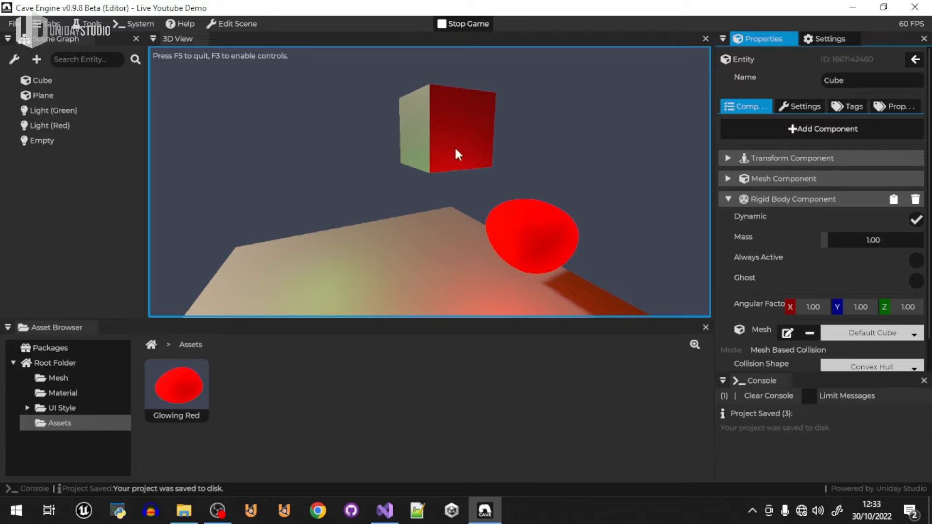
{"action": "left_click", "coordinate": [464, 24]}
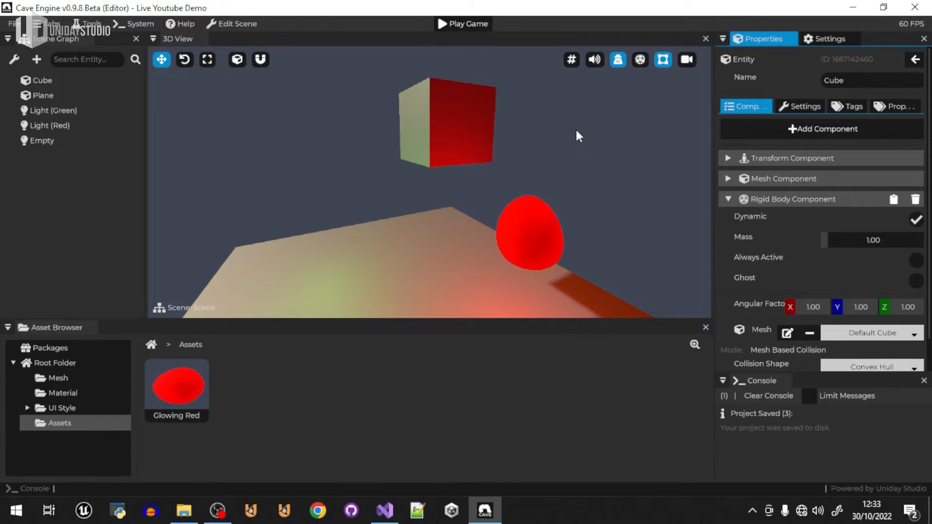
{"action": "left_click", "coordinate": [461, 24]}
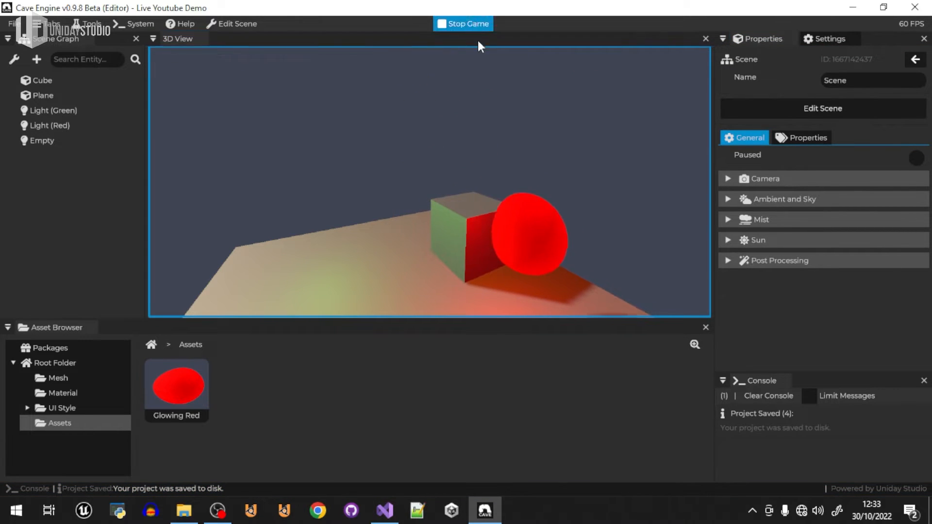
{"action": "left_click", "coordinate": [473, 24]}
Step: Duplicate the raised cube and move the copy straight up so the two cubes are stacked in the air
{"action": "left_click", "coordinate": [468, 125]}
{"action": "middle_click_drag", "start_coordinate": [470, 127], "coordinate": [483, 154]}
{"action": "left_click", "coordinate": [510, 241]}
{"action": "left_click", "coordinate": [481, 215]}
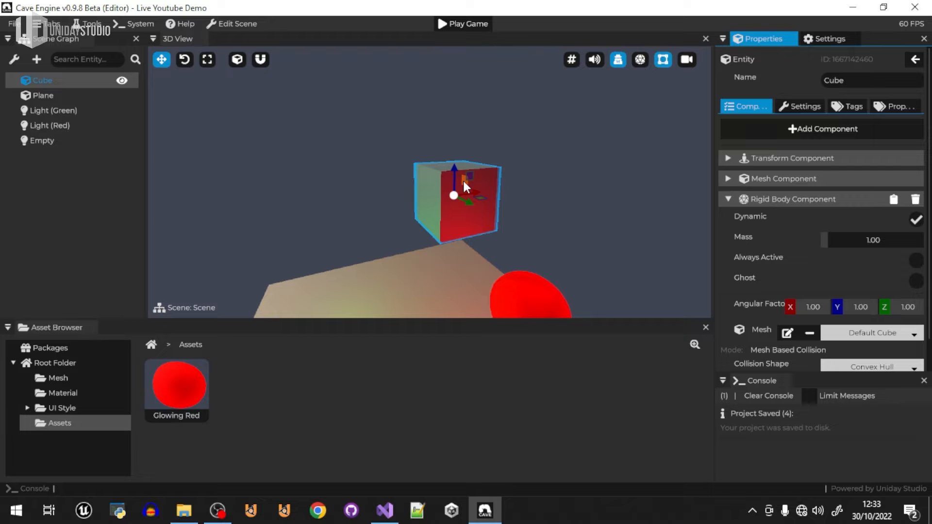
{"action": "key", "text": "ctrl+d"}
{"action": "left_click_drag", "start_coordinate": [462, 181], "coordinate": [451, 103]}
{"action": "middle_click_drag", "start_coordinate": [451, 103], "coordinate": [519, 108]}
Step: Run the game twice to watch the two dynamic cubes fall and collide, stopping it each time
{"action": "left_click", "coordinate": [460, 24]}
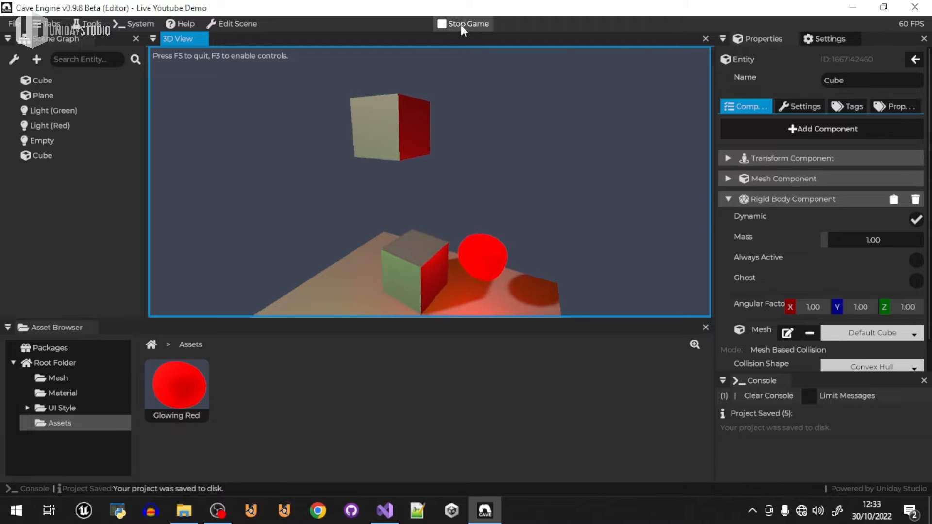
{"action": "left_click", "coordinate": [463, 24]}
{"action": "left_click", "coordinate": [466, 24]}
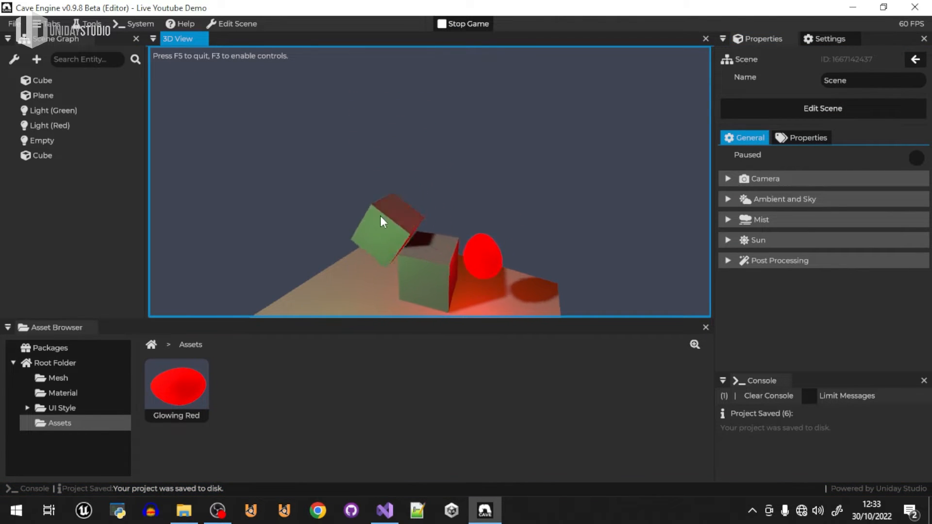
{"action": "left_click", "coordinate": [447, 26]}
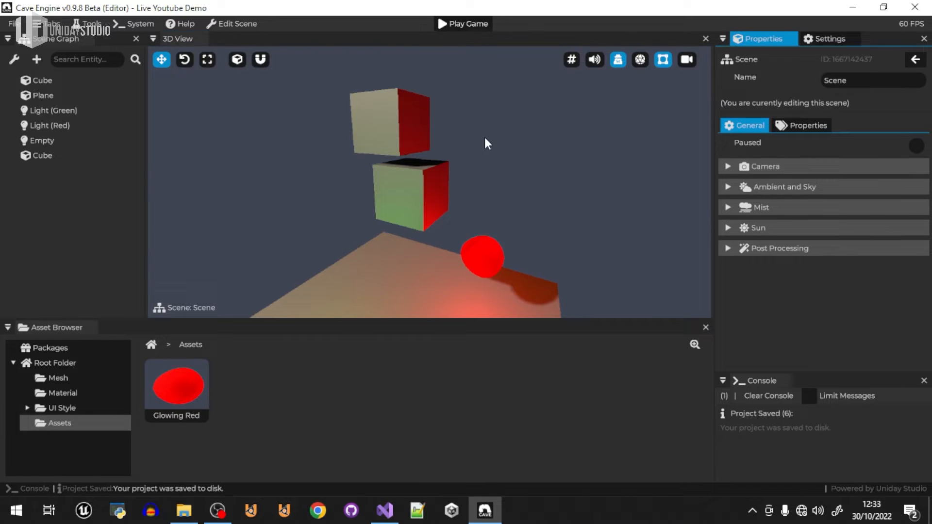
Step: Move the glowing sphere beneath the stacked cubes, and run and stop the game to check whether it collides
{"action": "left_click", "coordinate": [500, 265]}
{"action": "left_click_drag", "start_coordinate": [507, 266], "coordinate": [439, 265]}
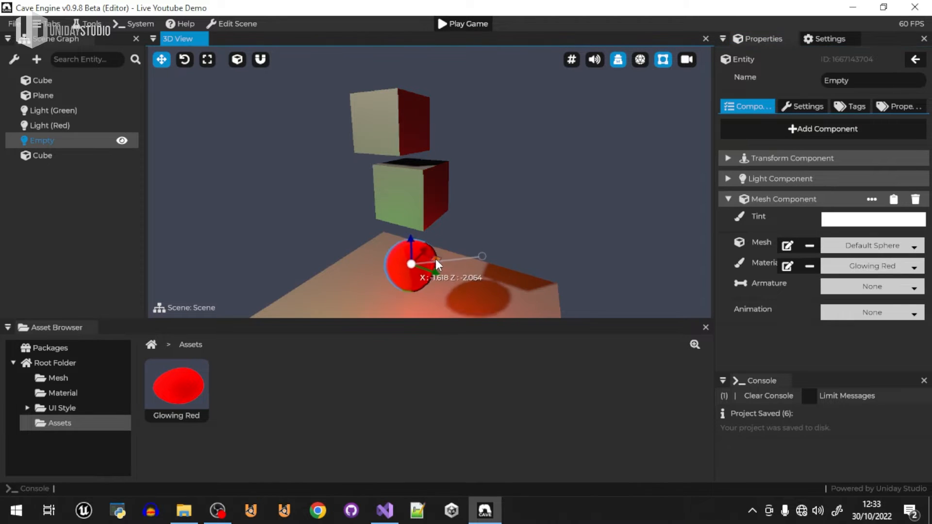
{"action": "left_click", "coordinate": [557, 187]}
{"action": "left_click", "coordinate": [470, 27]}
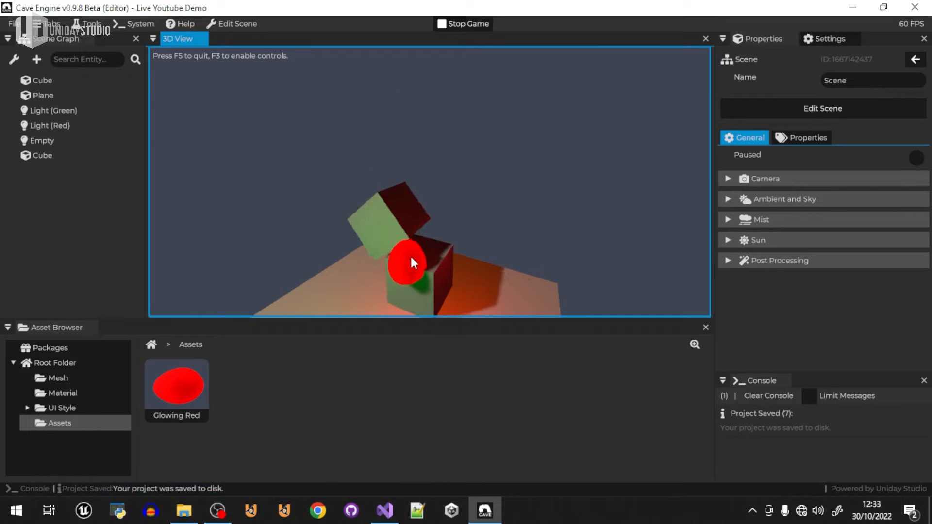
{"action": "left_click", "coordinate": [467, 25]}
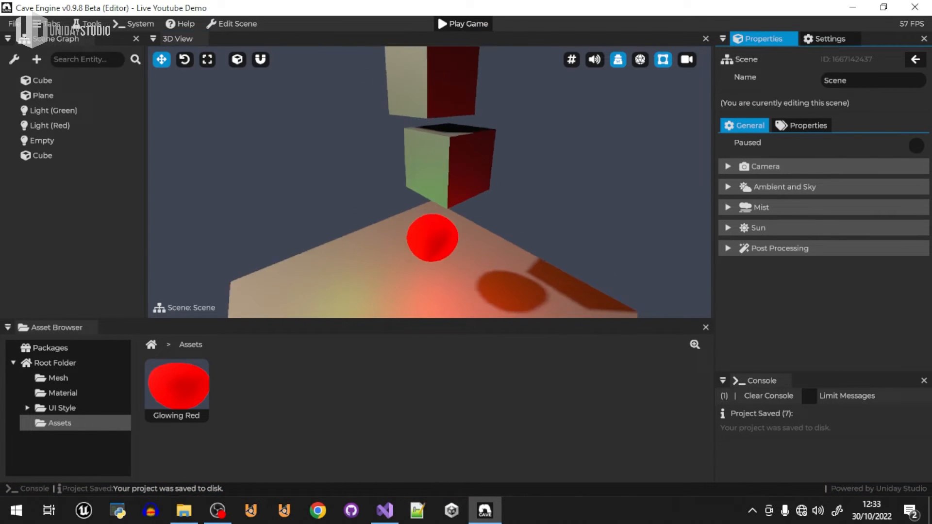
Step: Show the debug physics wireframes in the 3D view, and run and stop the game once
{"action": "left_click", "coordinate": [648, 61]}
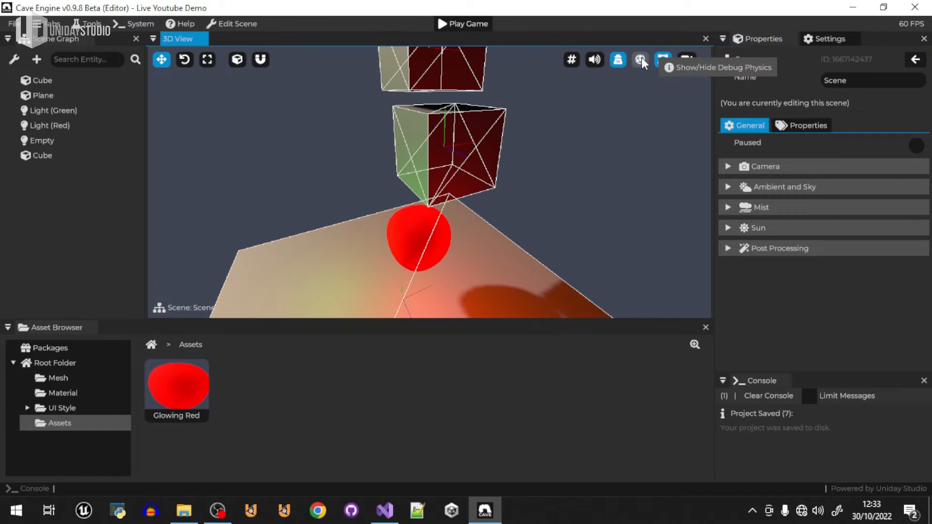
{"action": "middle_click_drag", "start_coordinate": [518, 160], "coordinate": [591, 154]}
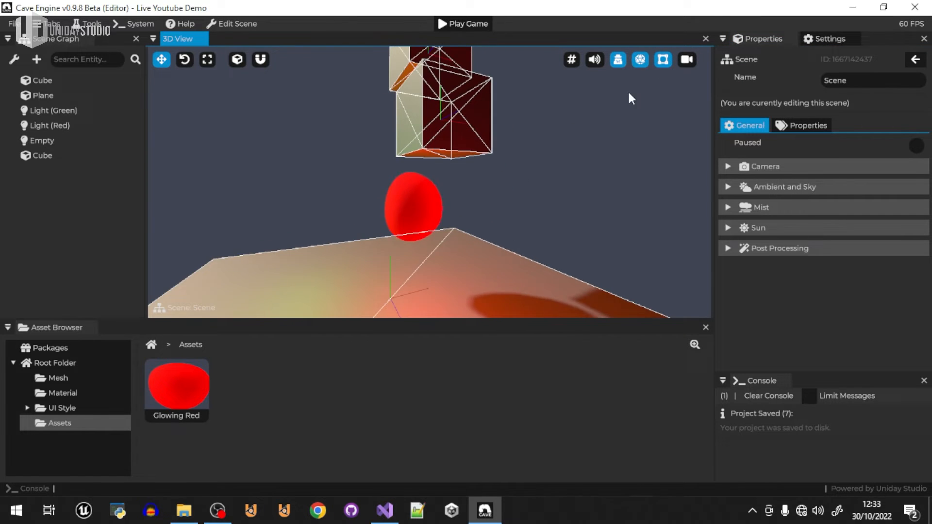
{"action": "middle_click_drag", "start_coordinate": [437, 191], "coordinate": [432, 146]}
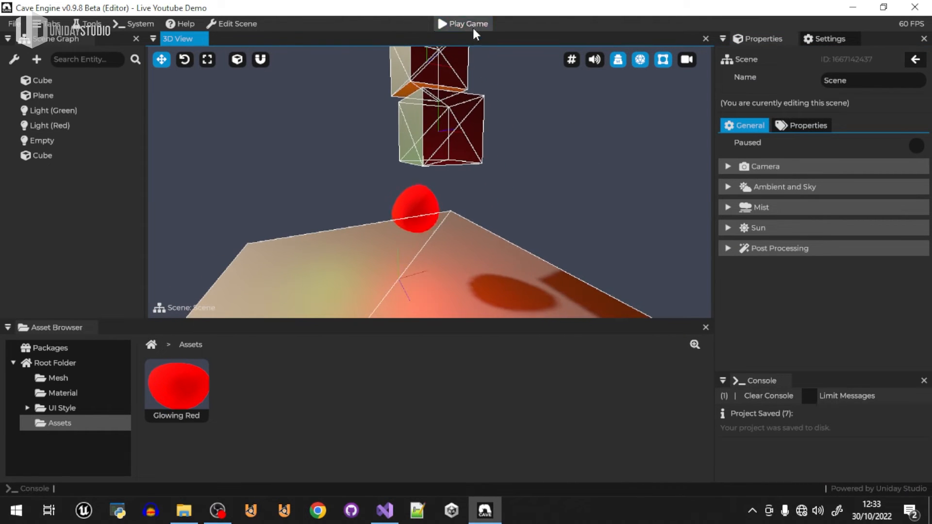
{"action": "left_click", "coordinate": [472, 25]}
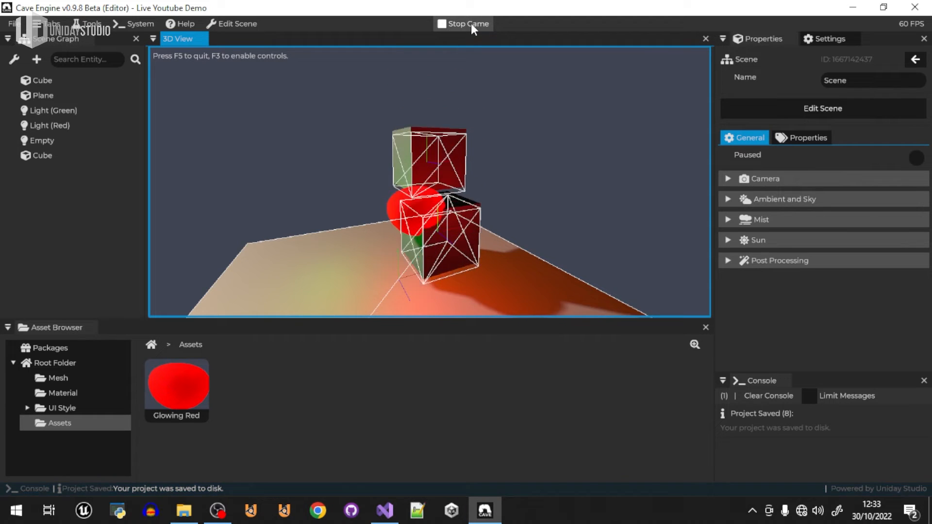
{"action": "left_click", "coordinate": [472, 25]}
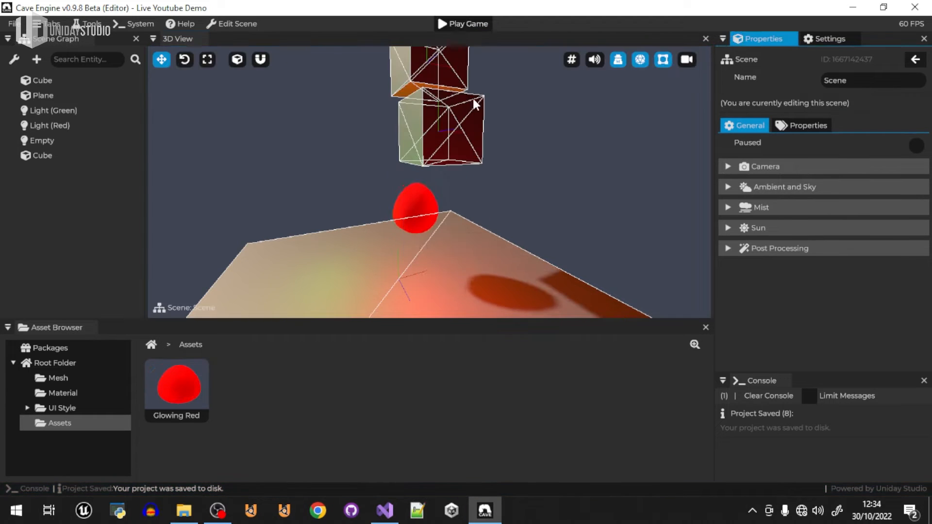
Step: Run the game twice more to observe the cubes' collision wireframes during play, stopping it each time
{"action": "left_click", "coordinate": [471, 25]}
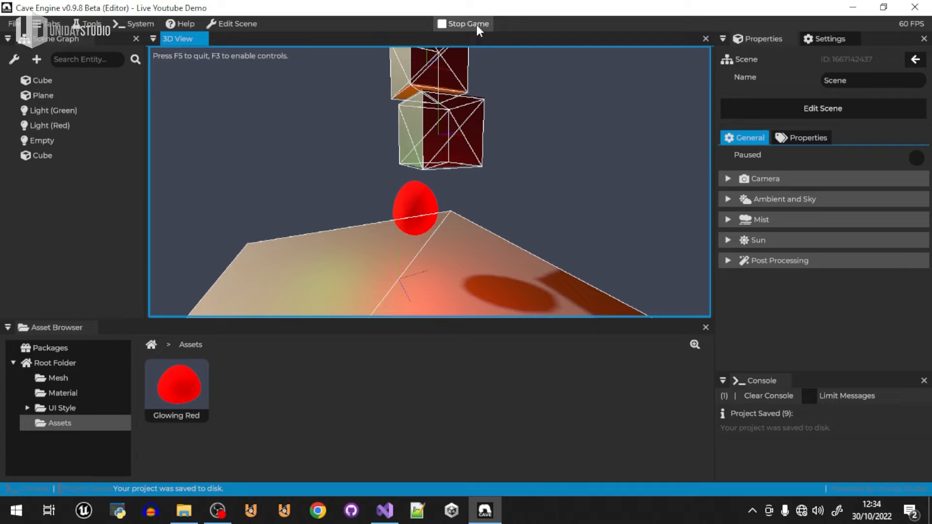
{"action": "left_click", "coordinate": [471, 24]}
{"action": "key", "text": "F5"}
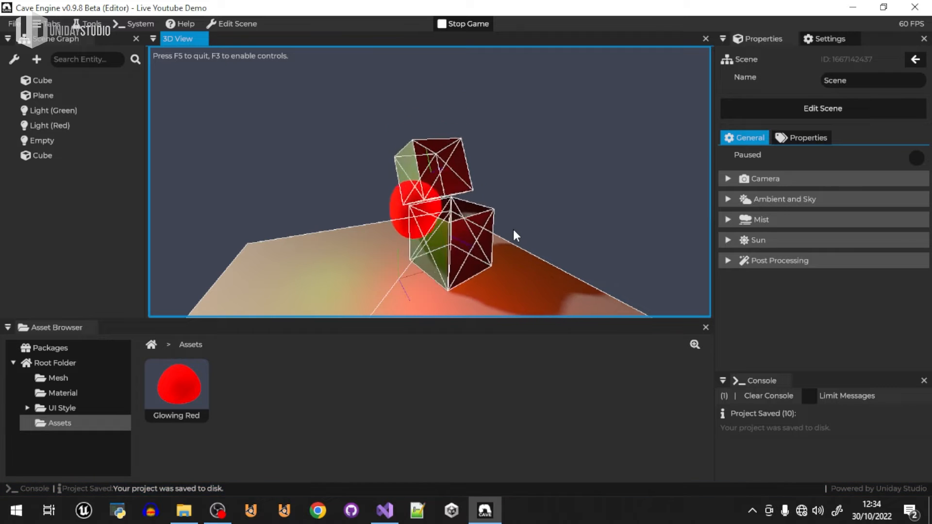
{"action": "key", "text": "F5"}
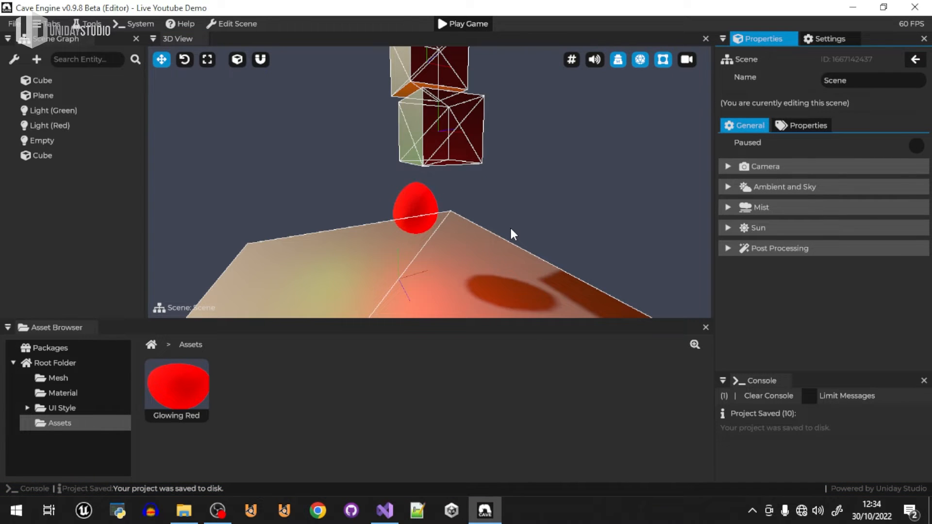
Step: Run the game with the viewport controls enabled, hide the debug physics during play, and stop the game
{"action": "key", "text": "F5"}
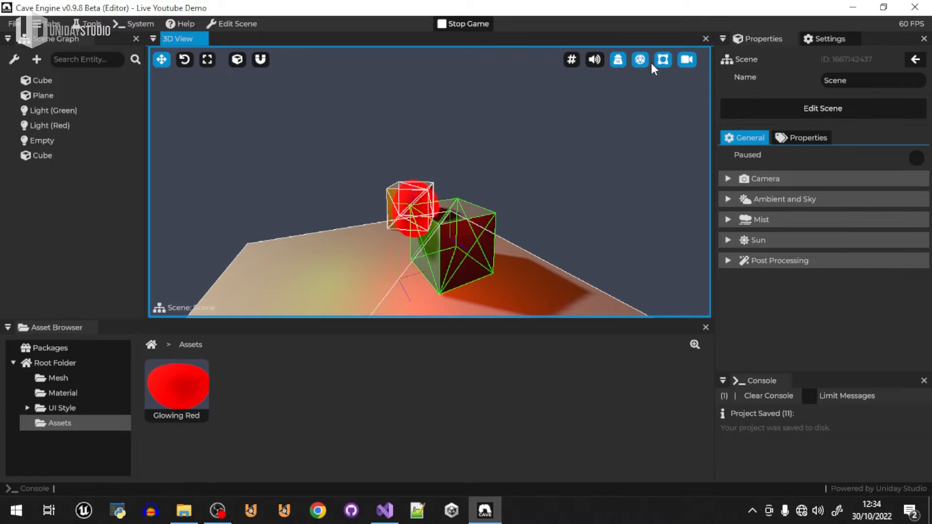
{"action": "left_click", "coordinate": [641, 60]}
{"action": "left_click", "coordinate": [620, 62]}
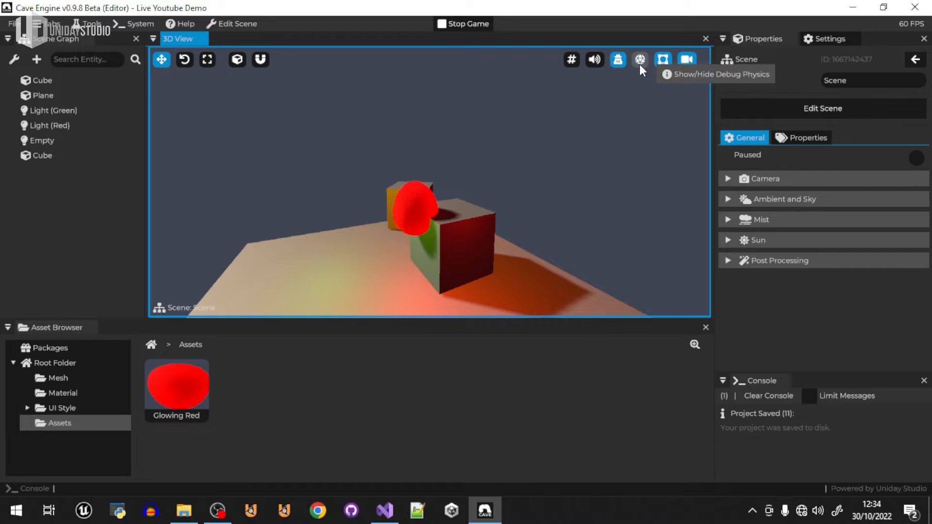
{"action": "left_click", "coordinate": [692, 61]}
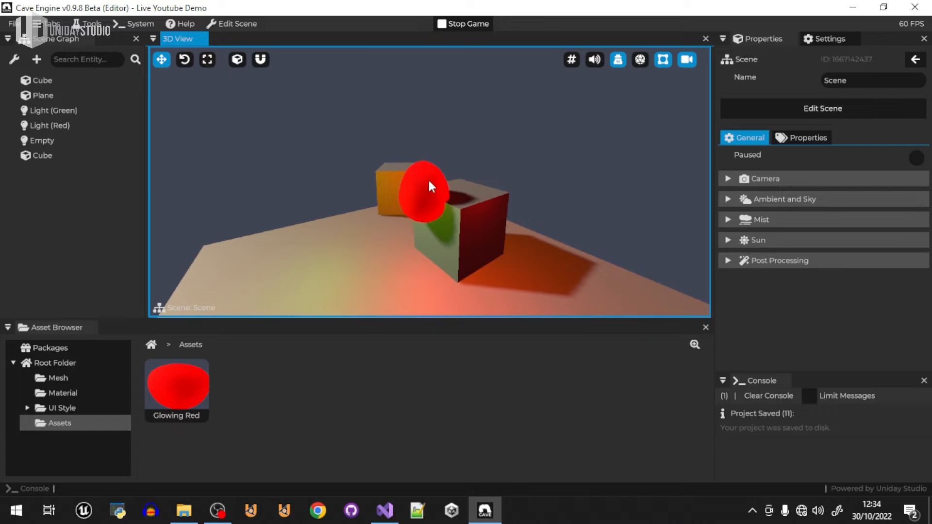
{"action": "key", "text": "F3"}
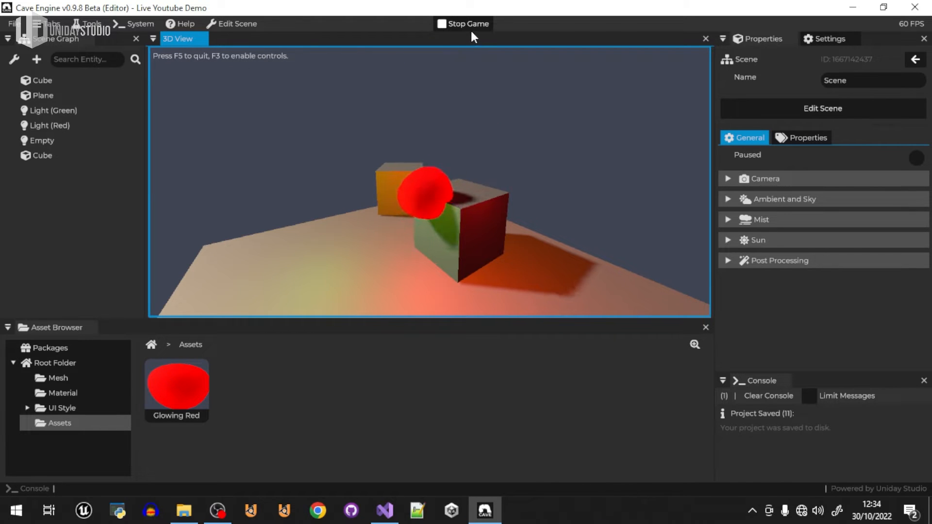
{"action": "left_click", "coordinate": [466, 24]}
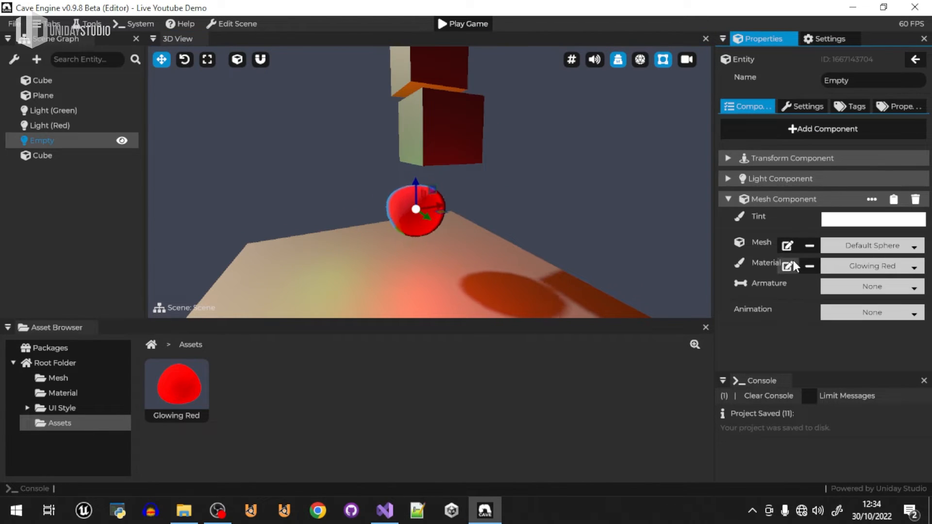
Step: Add a Rigid Body component to the glowing sphere and expand its settings
{"action": "left_click", "coordinate": [796, 199]}
{"action": "right_click", "coordinate": [797, 251]}
{"action": "mouse_move", "coordinate": [841, 384]}
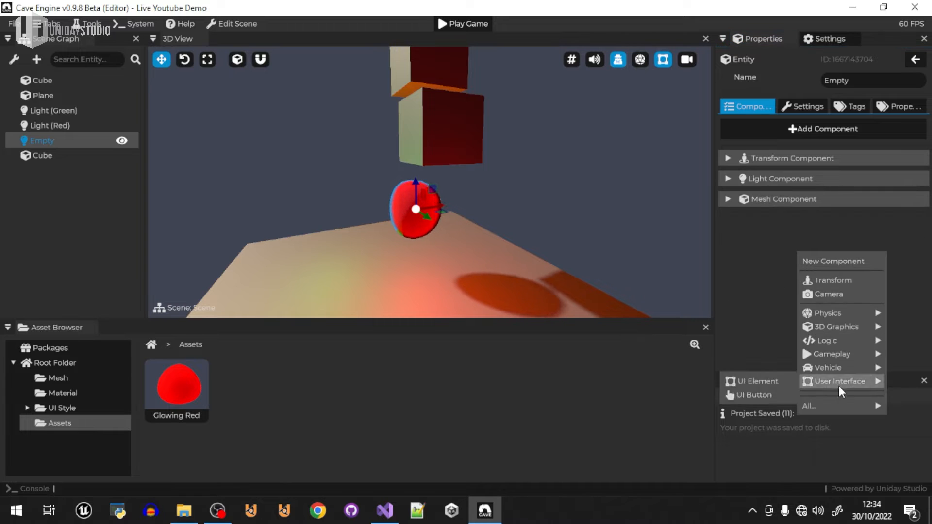
{"action": "mouse_move", "coordinate": [846, 331]}
{"action": "mouse_move", "coordinate": [830, 313]}
{"action": "left_click", "coordinate": [735, 311]}
{"action": "left_click", "coordinate": [796, 222]}
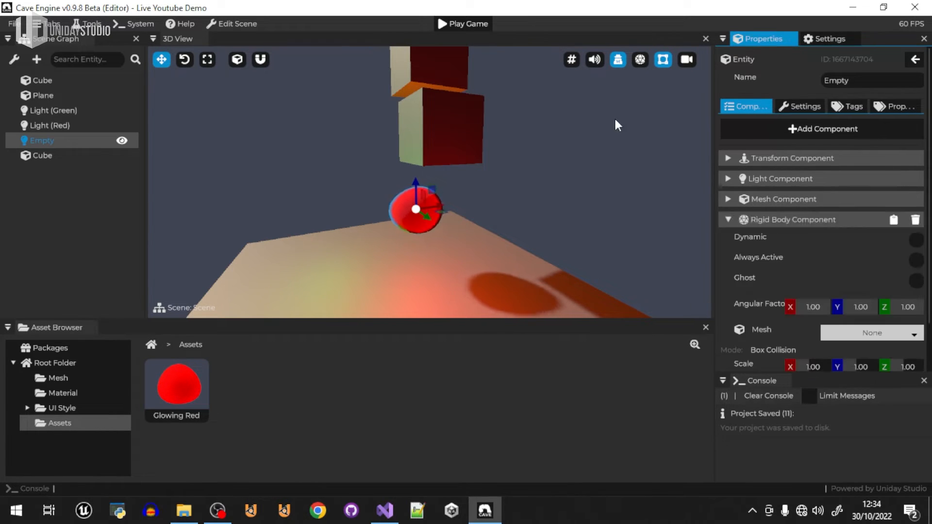
Step: Show the debug physics and set the glowing sphere's Rigid Body mesh to Default Sphere, inspecting the collision wireframe up close
{"action": "left_click", "coordinate": [640, 60]}
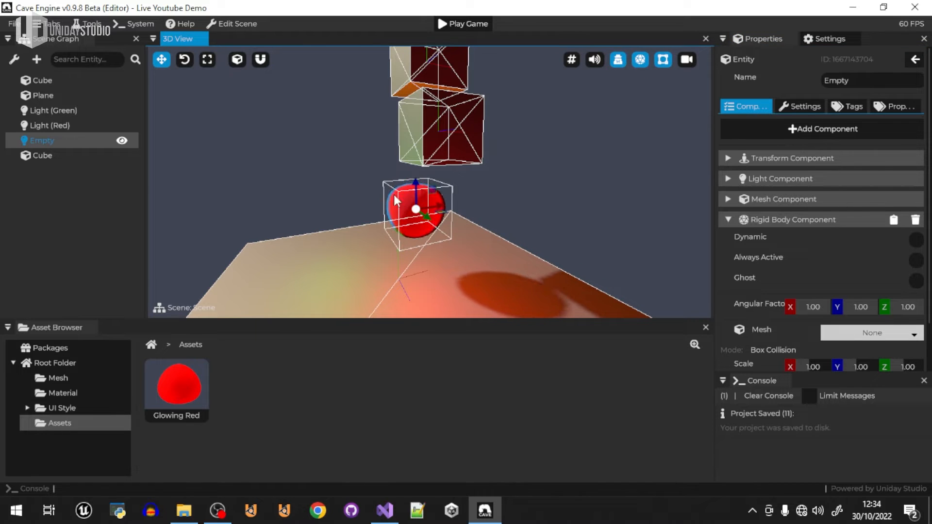
{"action": "scroll", "coordinate": [791, 295], "scroll_direction": "down", "scroll_amount": 2}
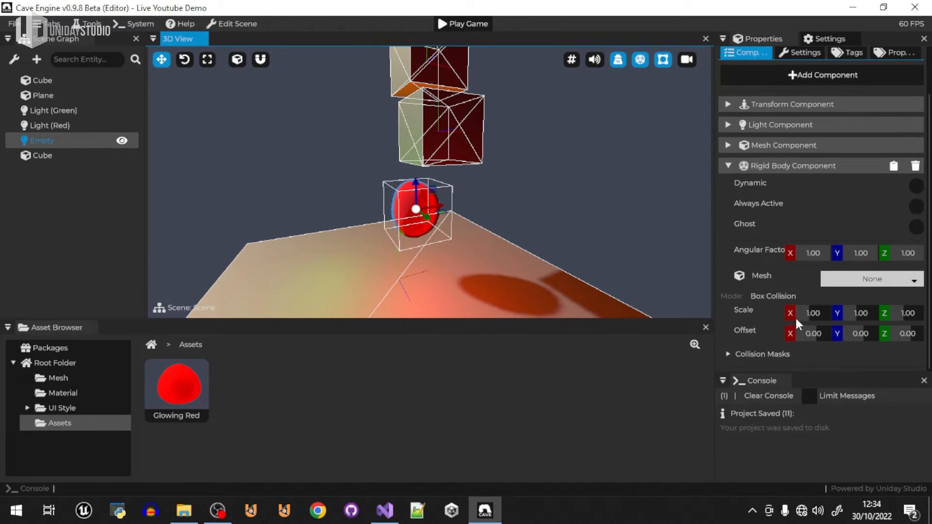
{"action": "left_click", "coordinate": [847, 275]}
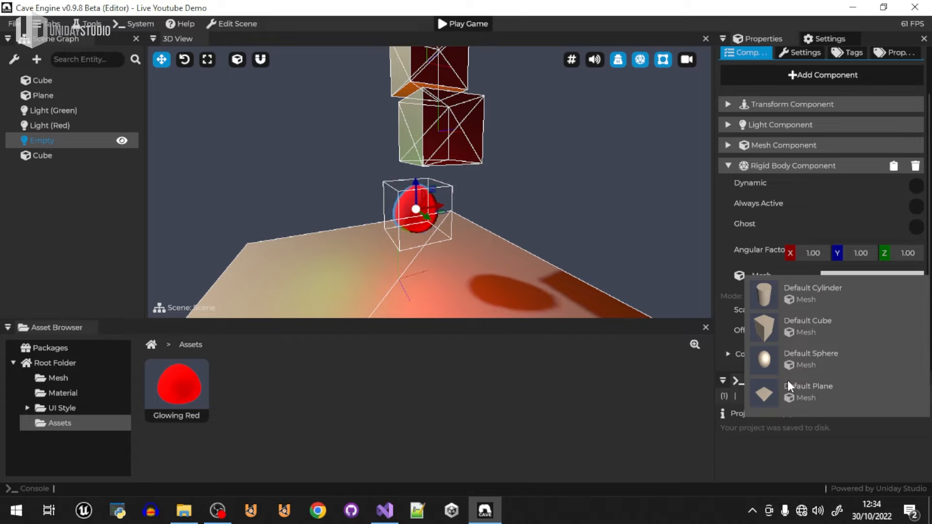
{"action": "left_click", "coordinate": [811, 357]}
{"action": "right_click_drag", "start_coordinate": [454, 187], "coordinate": [434, 182]}
{"action": "key", "text": "w"}
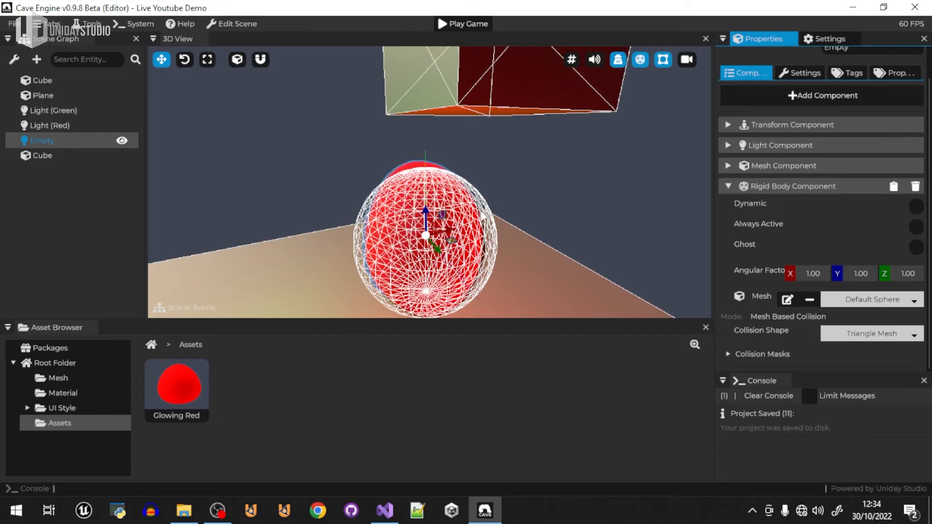
{"action": "key", "text": "s"}
{"action": "right_click_drag", "start_coordinate": [481, 215], "coordinate": [488, 215]}
Step: Run the game to watch the cubes hit the sphere's collider, stop it, and hide the debug physics
{"action": "left_click", "coordinate": [626, 193]}
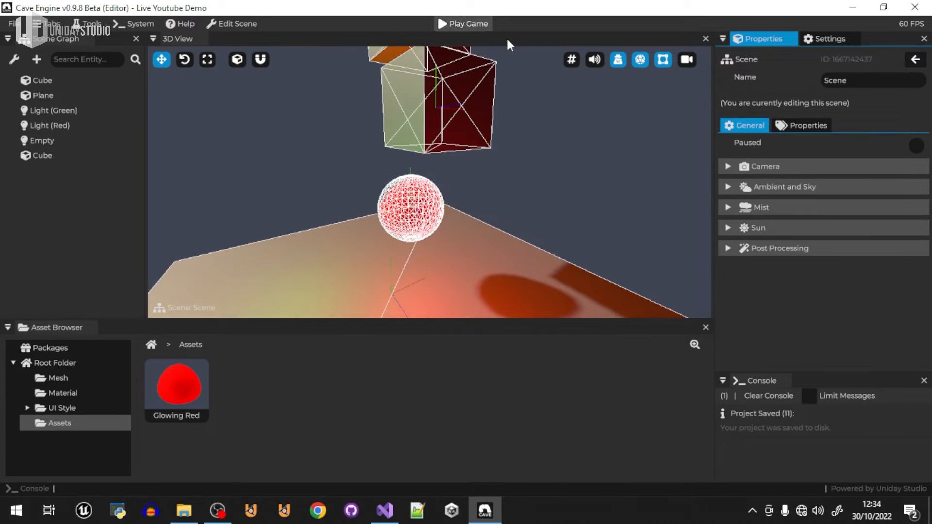
{"action": "left_click", "coordinate": [456, 23]}
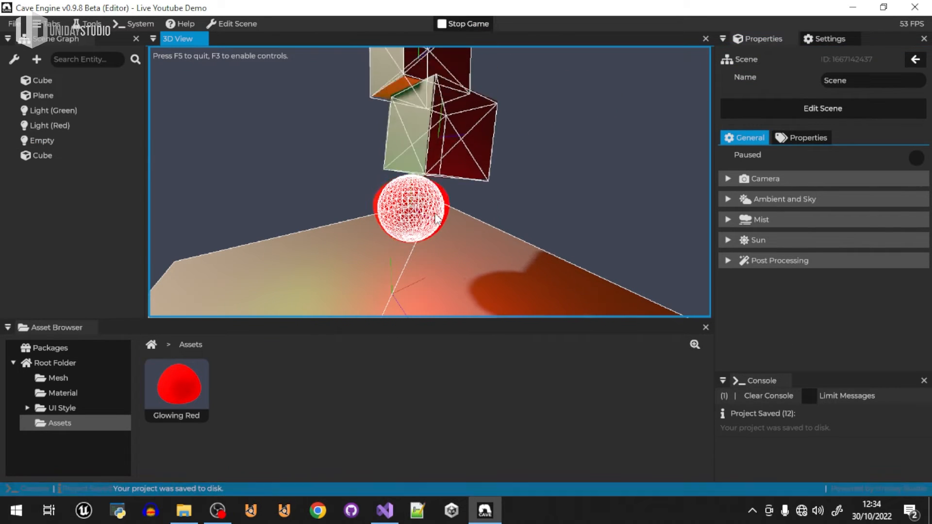
{"action": "left_click", "coordinate": [468, 24]}
{"action": "left_click", "coordinate": [641, 58]}
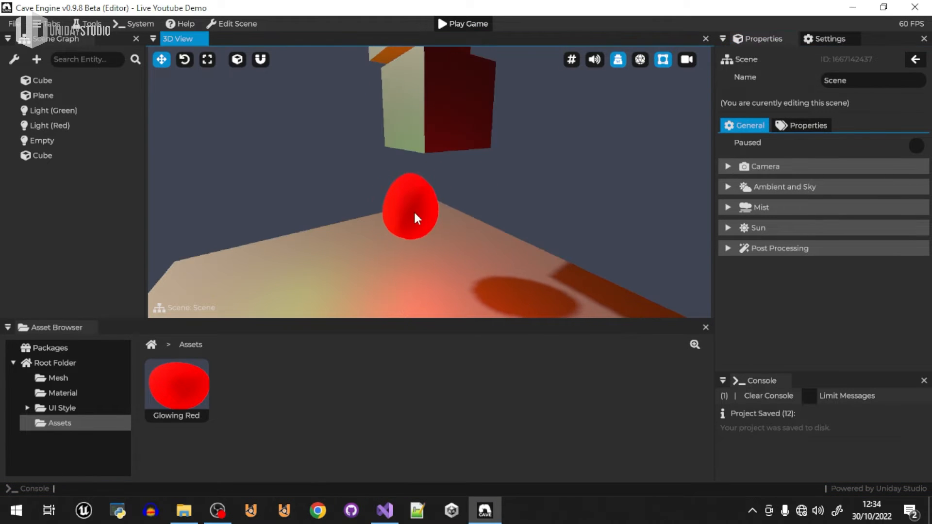
Step: Enable Dynamic in the glowing sphere's Rigid Body Component, and run and stop the game to watch it fall
{"action": "left_click", "coordinate": [468, 94]}
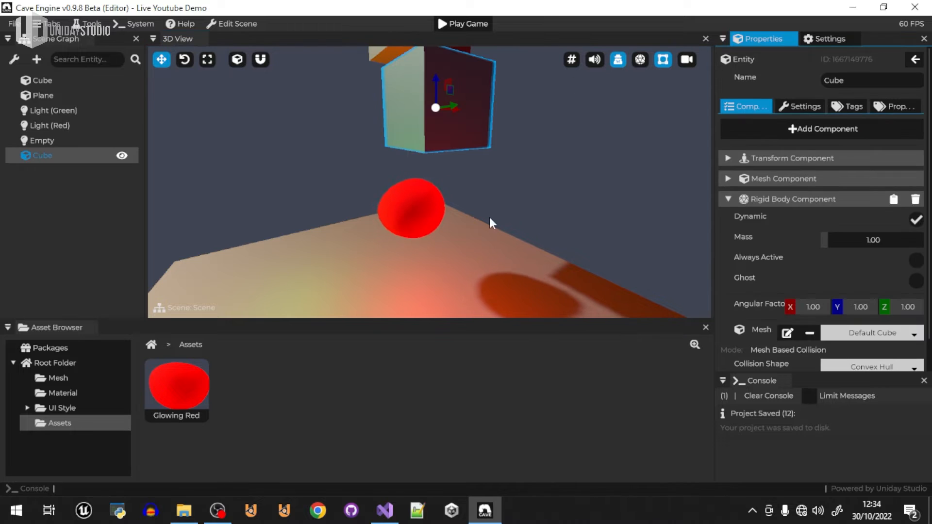
{"action": "left_click", "coordinate": [410, 218]}
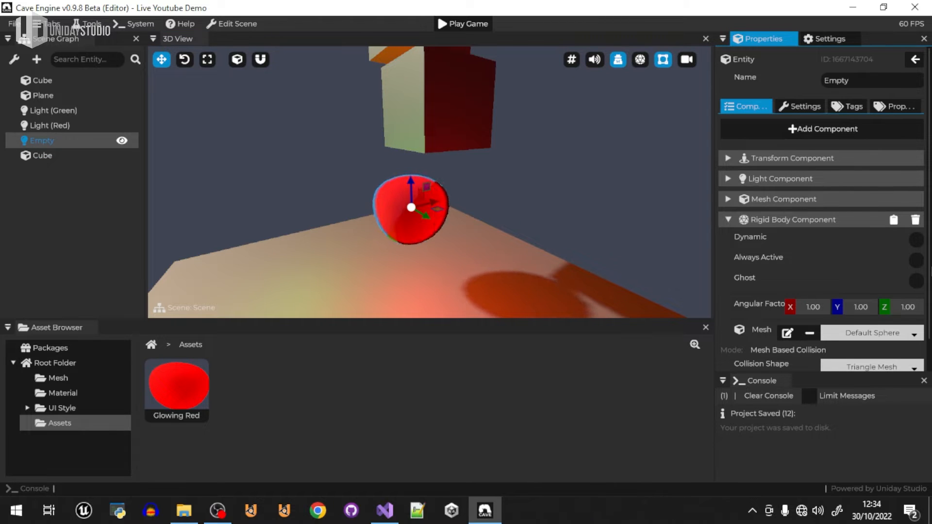
{"action": "left_click", "coordinate": [916, 240]}
{"action": "left_click", "coordinate": [548, 189]}
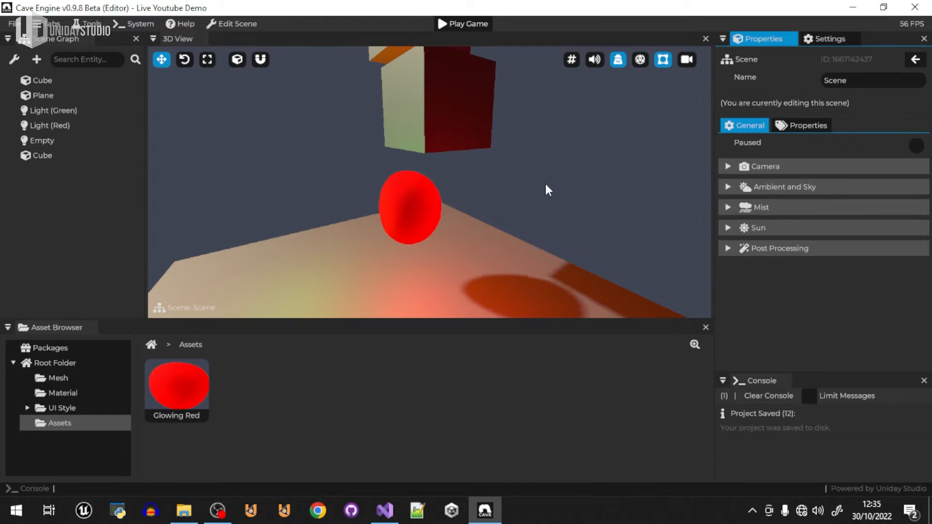
{"action": "left_click", "coordinate": [455, 25]}
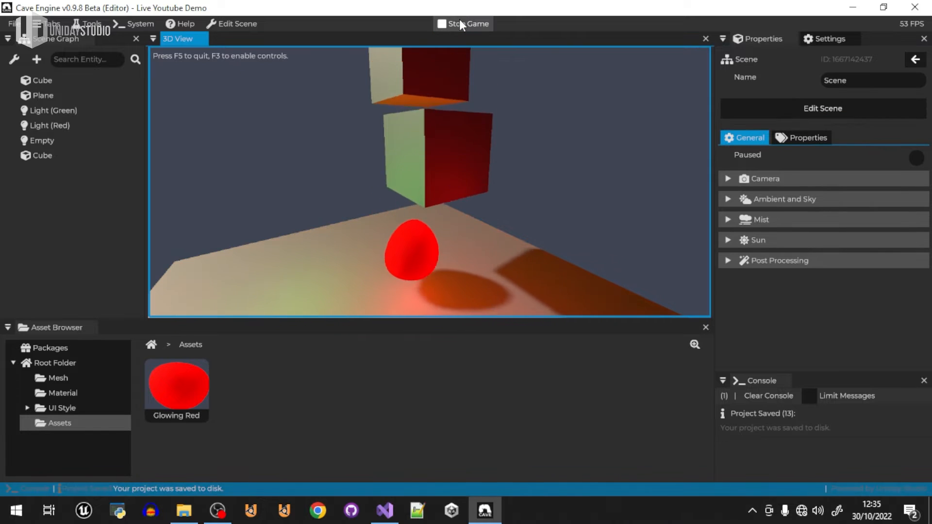
{"action": "left_click", "coordinate": [460, 23]}
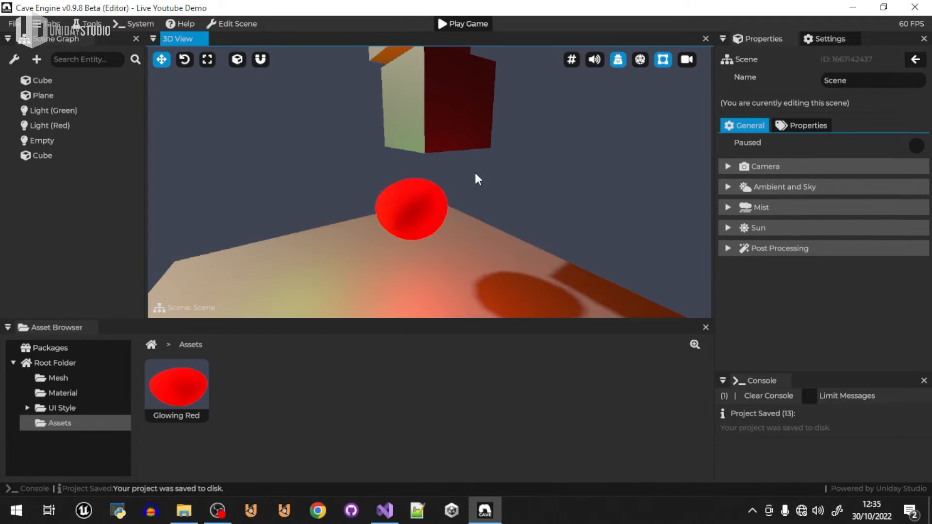
Step: Delete the glowing sphere's Rigid Body Component and create a new one from its Mesh Component
{"action": "left_click", "coordinate": [422, 207]}
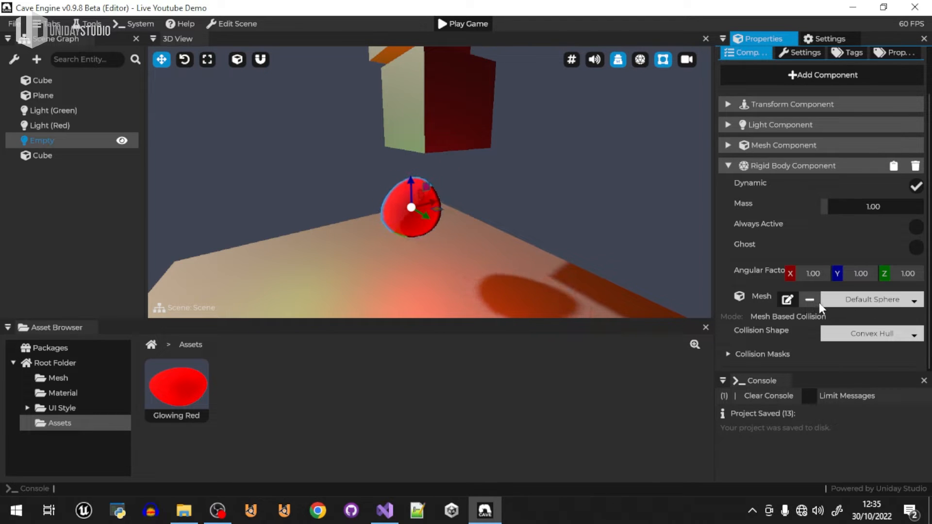
{"action": "left_click", "coordinate": [797, 146]}
{"action": "left_click", "coordinate": [796, 145]}
{"action": "left_click", "coordinate": [795, 145]}
{"action": "left_click", "coordinate": [792, 145]}
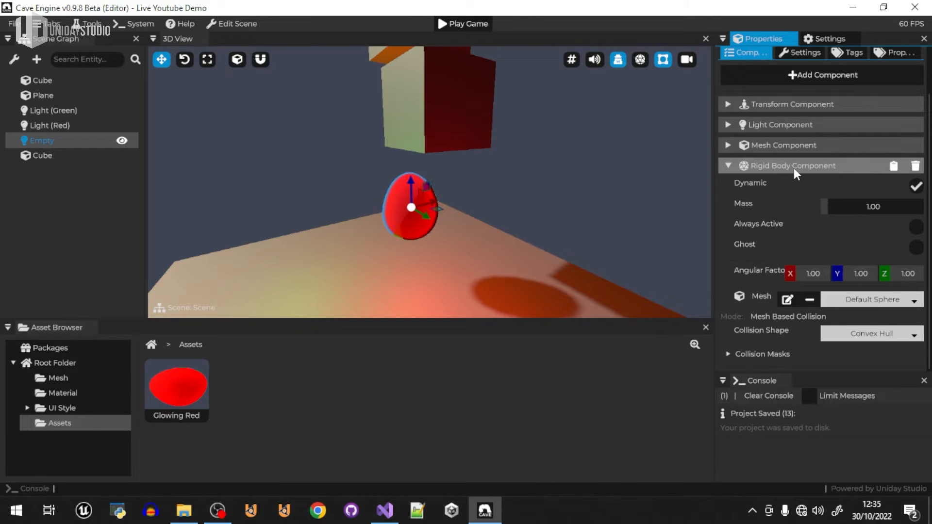
{"action": "left_click", "coordinate": [915, 166]}
{"action": "left_click", "coordinate": [772, 199]}
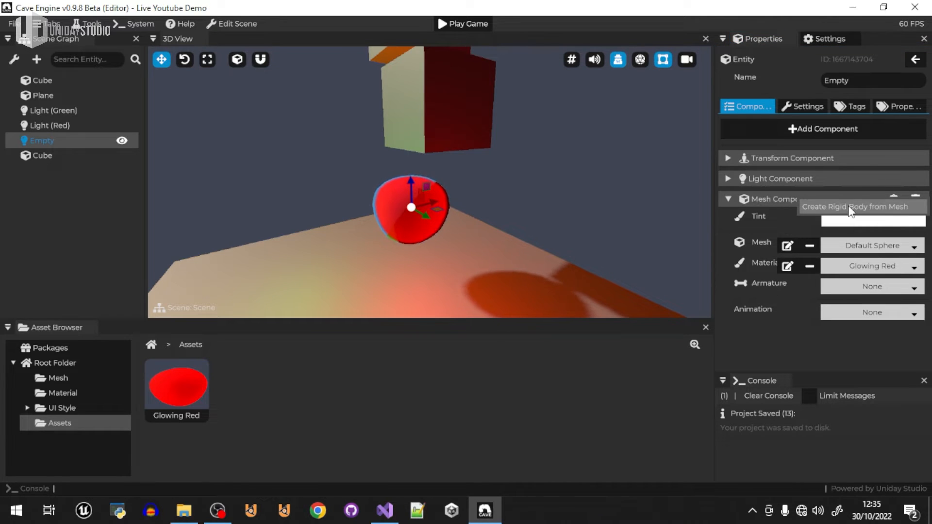
{"action": "left_click", "coordinate": [894, 197]}
{"action": "left_click", "coordinate": [777, 199]}
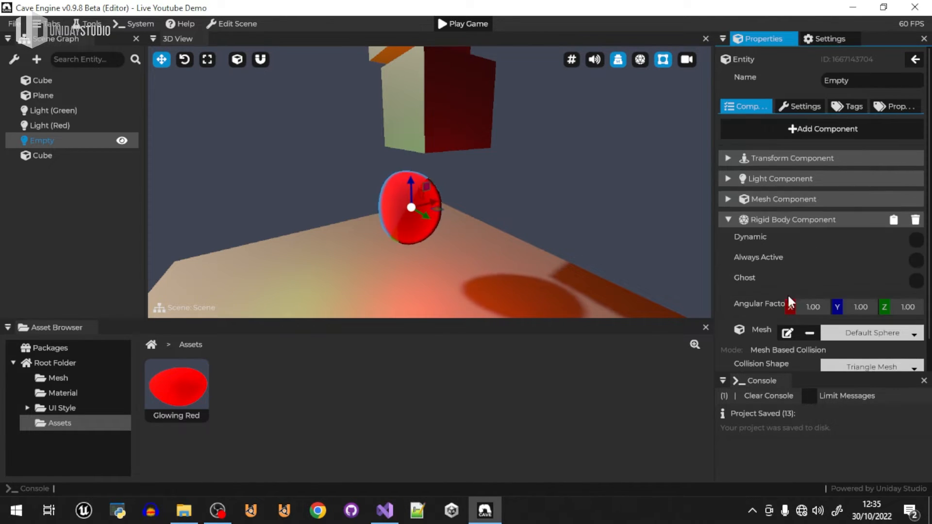
Step: Enable Dynamic on the glowing sphere's new rigid body, and run and stop the game to test it
{"action": "scroll", "coordinate": [787, 293], "scroll_direction": "down", "scroll_amount": 1}
{"action": "left_click", "coordinate": [914, 207]}
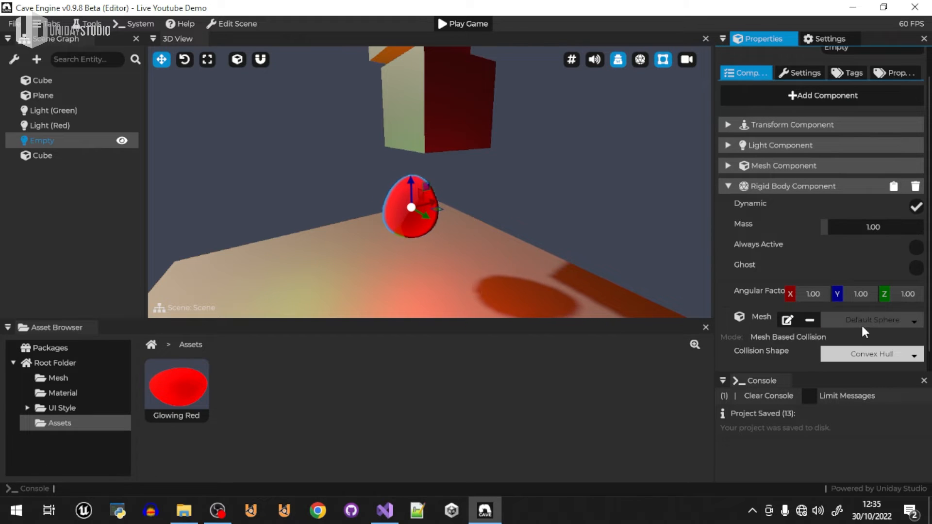
{"action": "left_click", "coordinate": [528, 118]}
{"action": "left_click", "coordinate": [456, 25]}
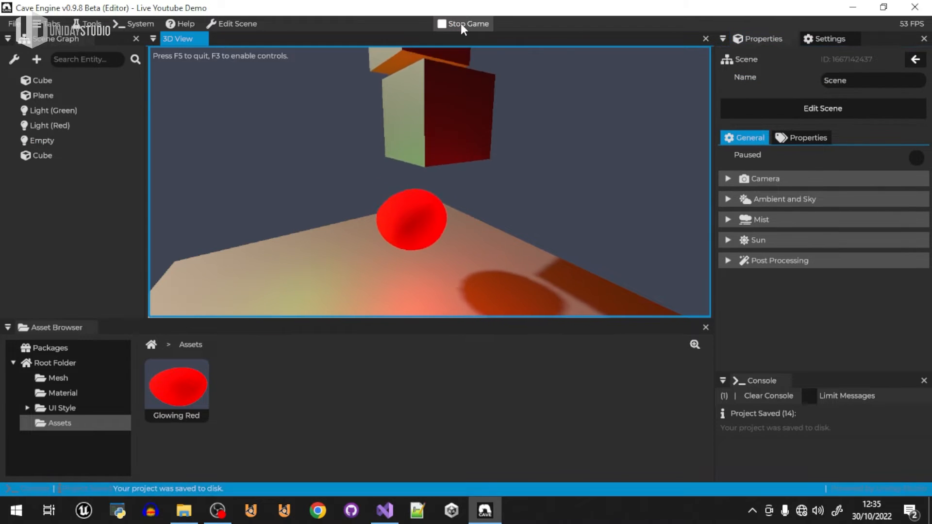
{"action": "left_click", "coordinate": [461, 23]}
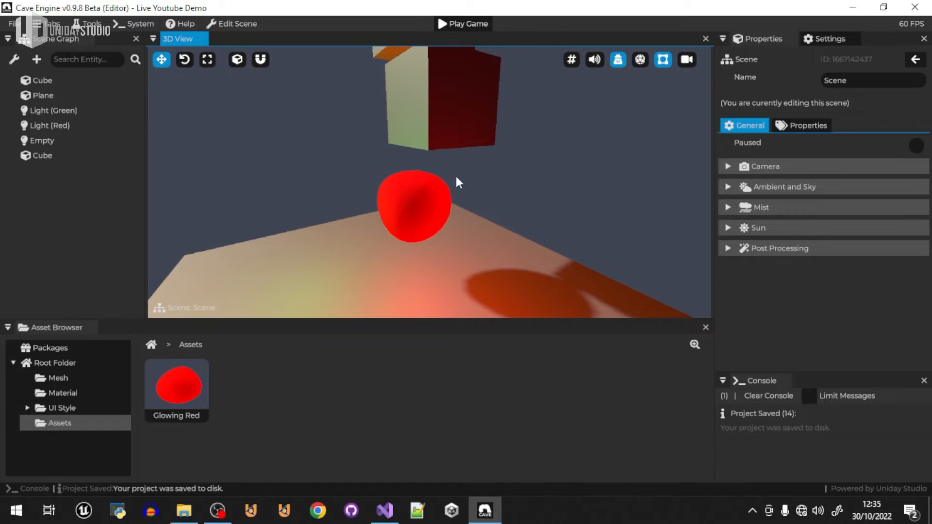
Step: Select the lower cube in the 3D view to show its components
{"action": "left_click", "coordinate": [443, 208]}
{"action": "left_click", "coordinate": [474, 286]}
{"action": "right_click_drag", "start_coordinate": [457, 263], "coordinate": [354, 141]}
{"action": "key", "text": "s"}
{"action": "left_click", "coordinate": [404, 117]}
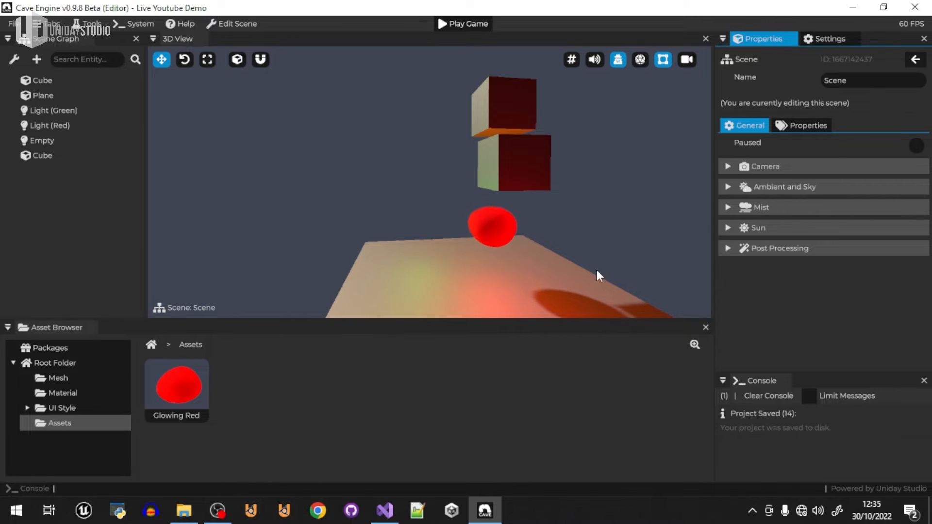
{"action": "left_click", "coordinate": [532, 167]}
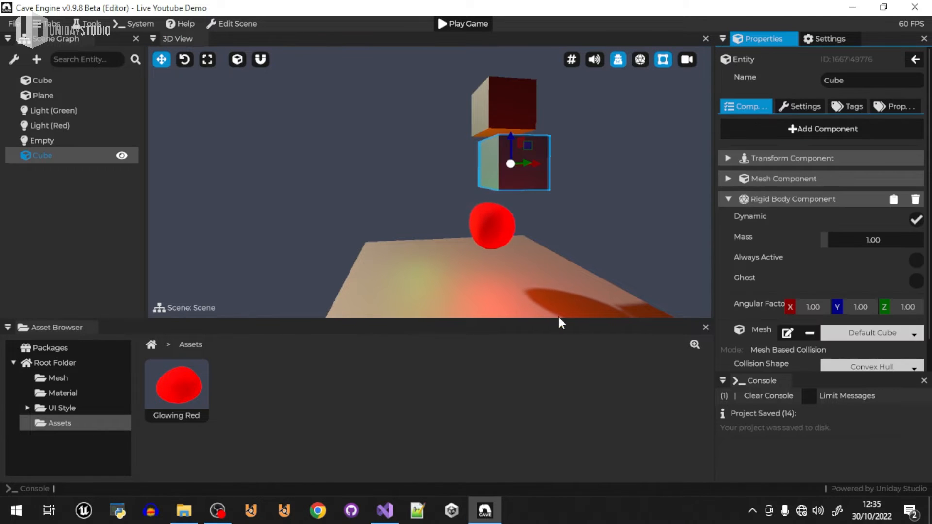
{"action": "key", "text": "w"}
{"action": "right_click_drag", "start_coordinate": [465, 130], "coordinate": [430, 176]}
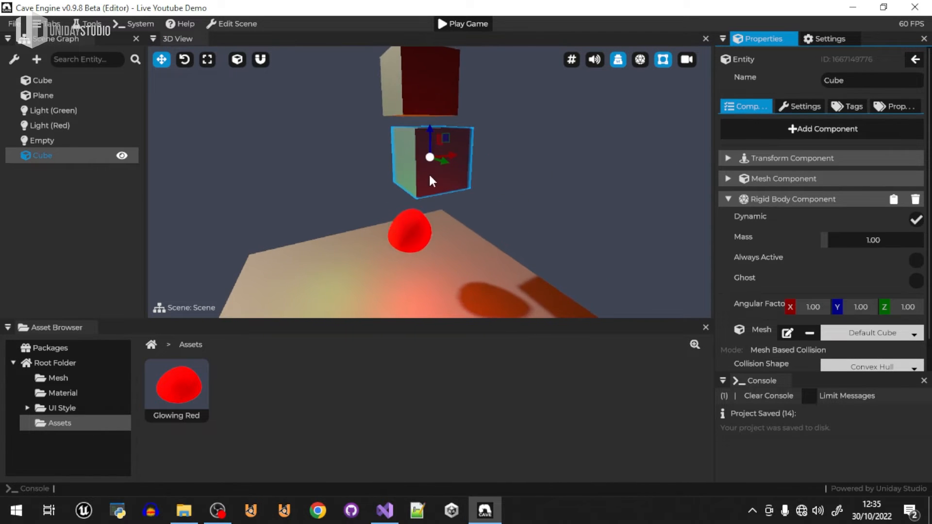
Step: Show the scene's properties, select the plane, and bring the properties back through the Scene asset in the root folder
{"action": "left_click", "coordinate": [15, 61]}
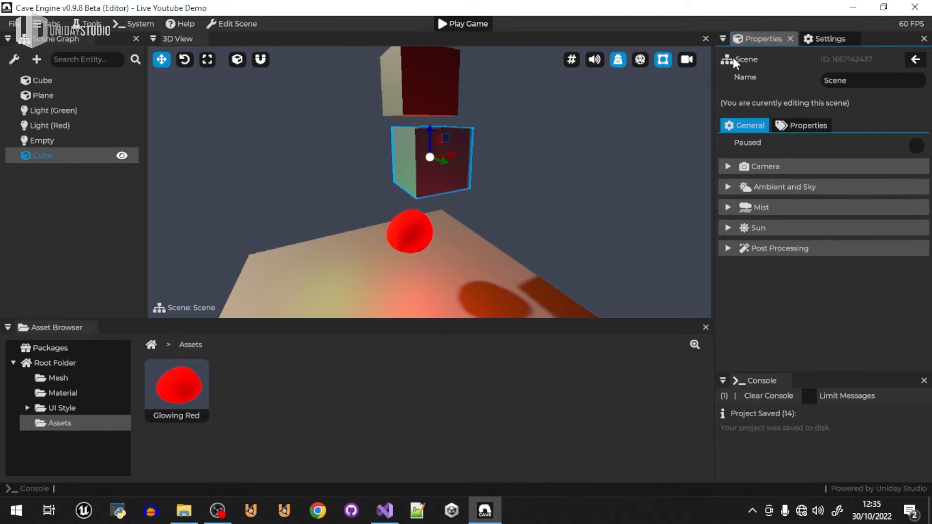
{"action": "left_click", "coordinate": [447, 272]}
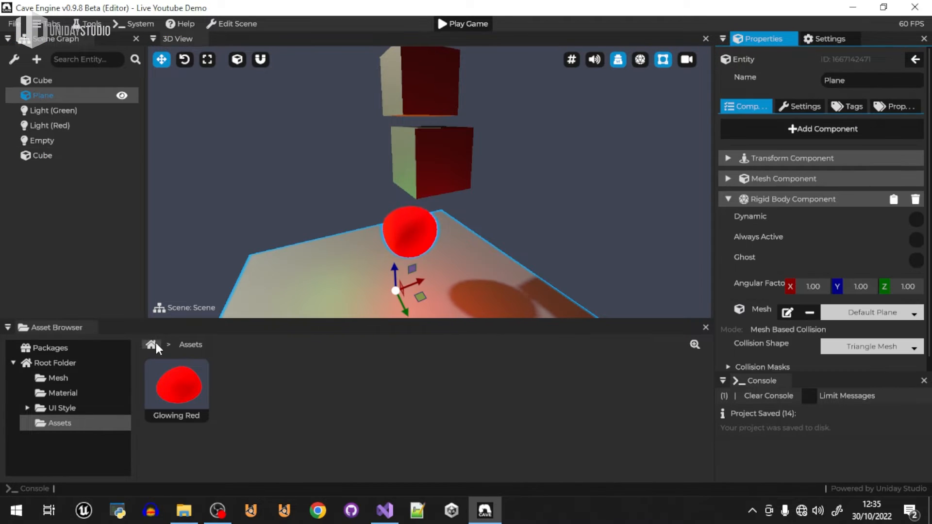
{"action": "left_click", "coordinate": [153, 343]}
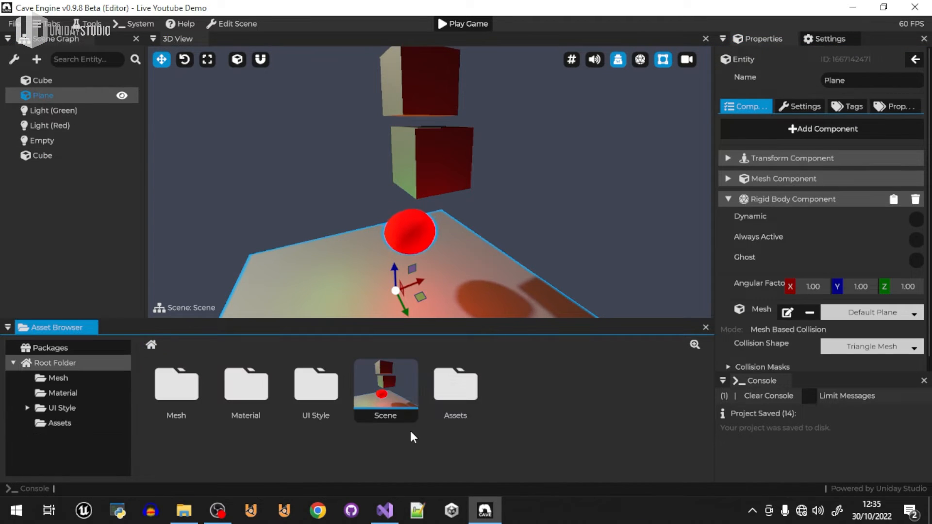
{"action": "left_click", "coordinate": [397, 389]}
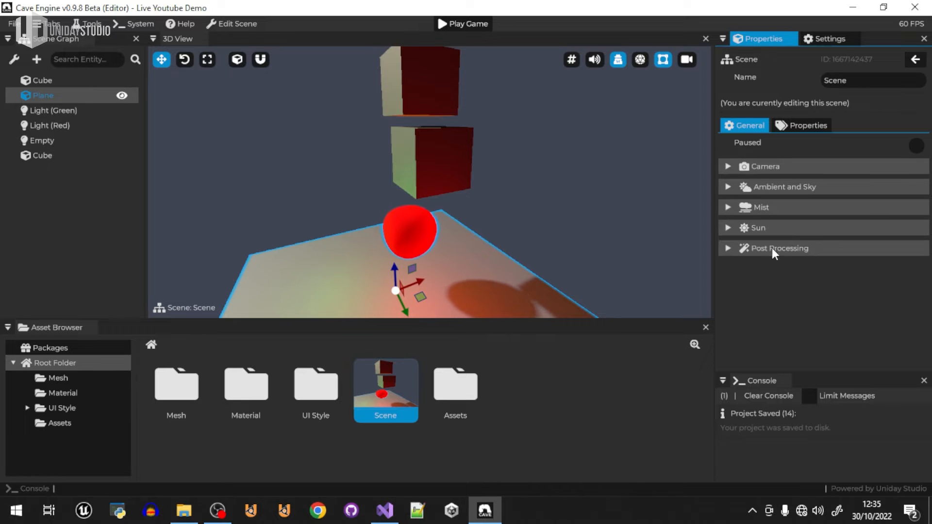
Step: Try the Sun's intensity at 0, raise it to 14.65, and adjust its color to a slightly stronger light orange
{"action": "left_click", "coordinate": [728, 228]}
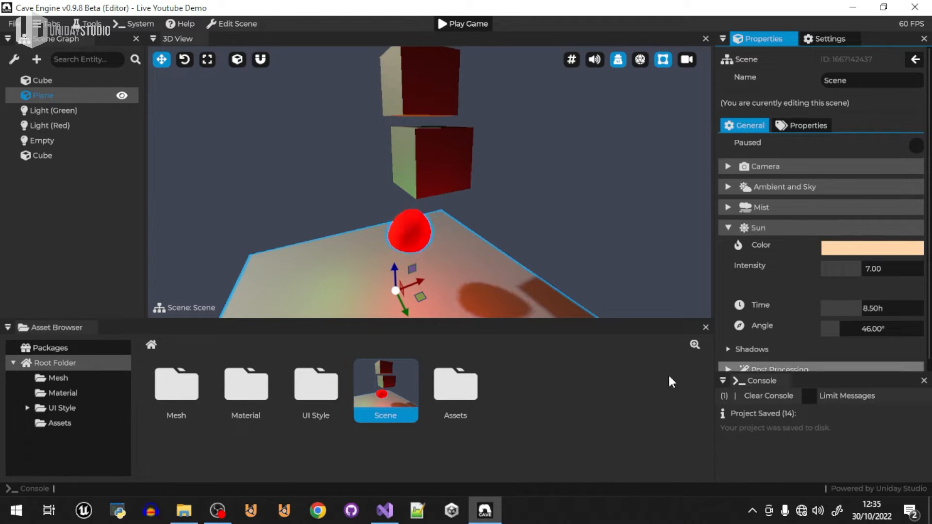
{"action": "double_click", "coordinate": [865, 267]}
{"action": "type", "text": "0"}
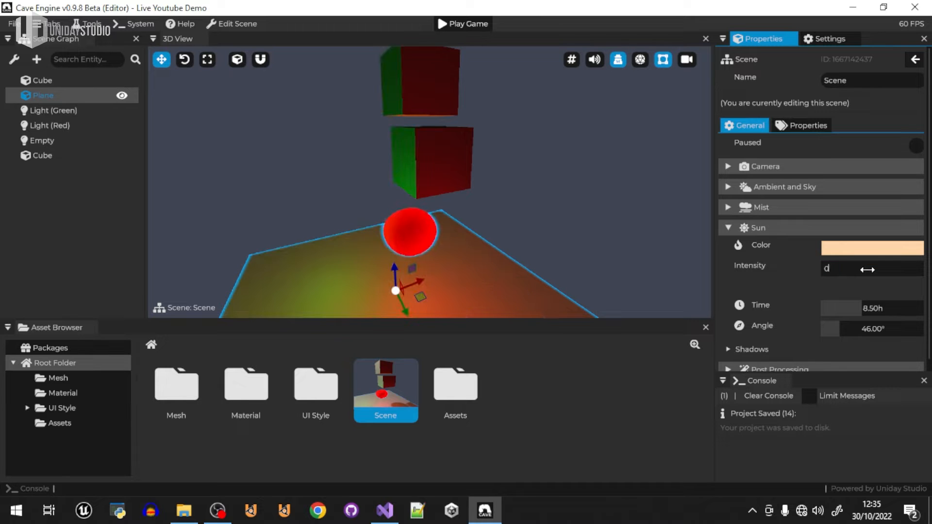
{"action": "key", "text": "Return"}
{"action": "left_click_drag", "start_coordinate": [853, 272], "coordinate": [889, 268]}
{"action": "left_click", "coordinate": [869, 247]}
{"action": "left_click_drag", "start_coordinate": [835, 283], "coordinate": [787, 247]}
{"action": "left_click", "coordinate": [794, 224]}
Step: Set the Sun's angle to 111°, try 12 h as its time, and settle on 10 h
{"action": "scroll", "coordinate": [783, 265], "scroll_direction": "down", "scroll_amount": 1}
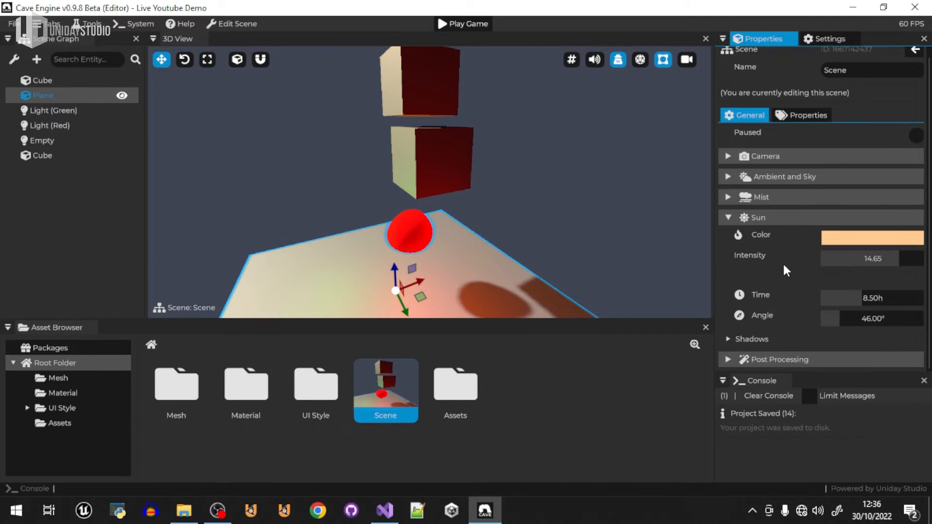
{"action": "left_click_drag", "start_coordinate": [840, 319], "coordinate": [872, 298]}
{"action": "type", "text": "12"}
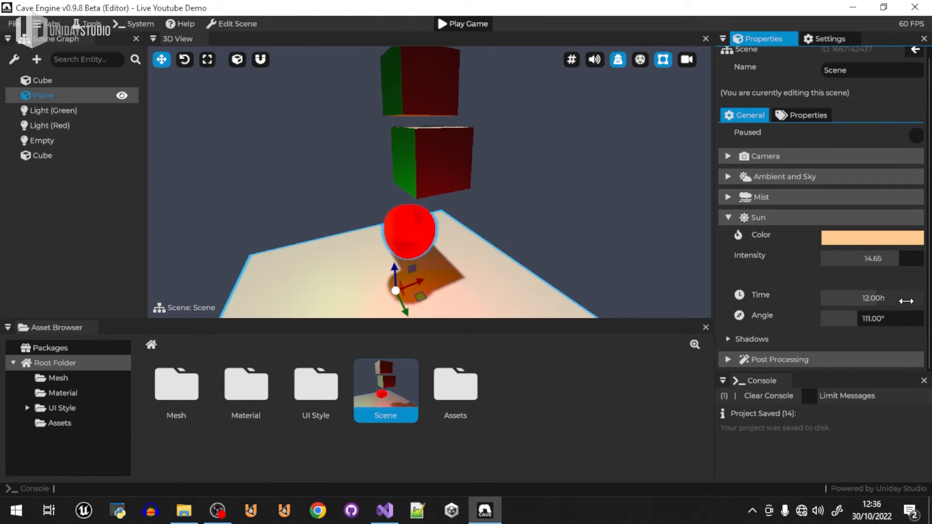
{"action": "right_click_drag", "start_coordinate": [563, 204], "coordinate": [437, 221]}
{"action": "left_click_drag", "start_coordinate": [872, 299], "coordinate": [869, 299]}
{"action": "right_click_drag", "start_coordinate": [510, 218], "coordinate": [602, 218]}
Step: Switch the Sun's Cast Shadow off and on again, and try the shadow Influence, returning it to 1.00
{"action": "left_click", "coordinate": [764, 340]}
{"action": "scroll", "coordinate": [790, 310], "scroll_direction": "down", "scroll_amount": 3}
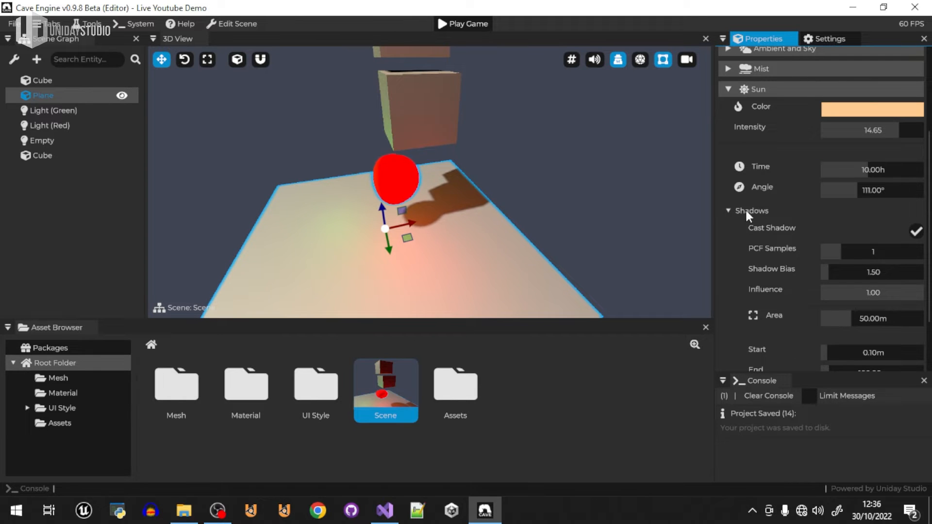
{"action": "scroll", "coordinate": [767, 224], "scroll_direction": "down", "scroll_amount": 3}
{"action": "left_click", "coordinate": [916, 154]}
{"action": "scroll", "coordinate": [921, 156], "scroll_direction": "up", "scroll_amount": 4}
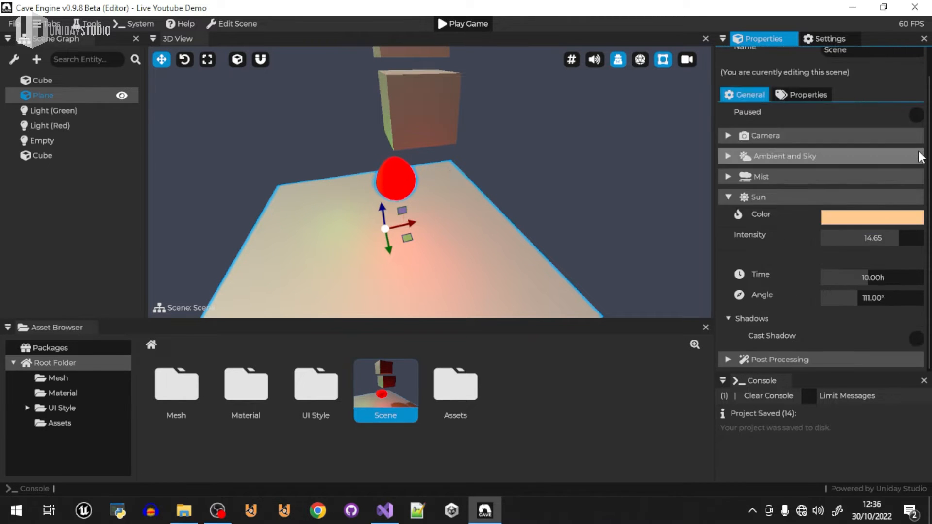
{"action": "left_click", "coordinate": [911, 340]}
{"action": "scroll", "coordinate": [767, 313], "scroll_direction": "down", "scroll_amount": 3}
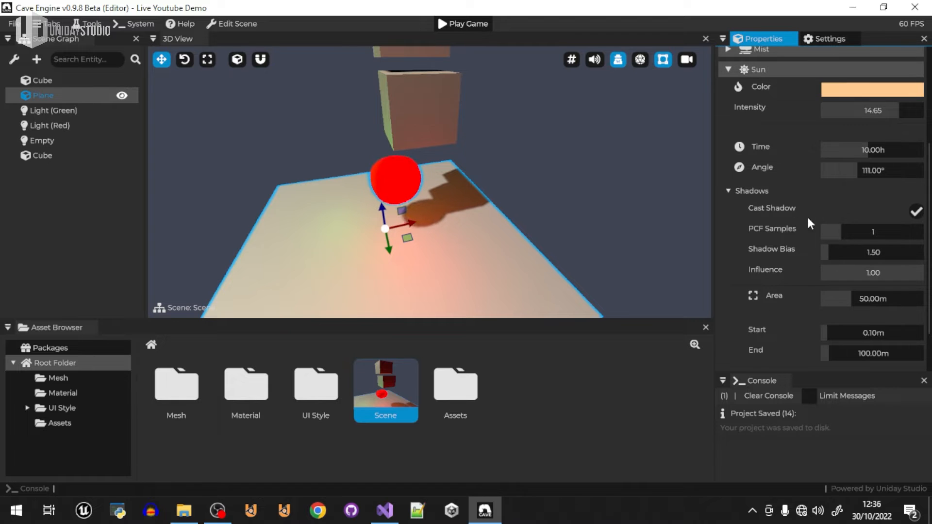
{"action": "left_click_drag", "start_coordinate": [869, 273], "coordinate": [903, 273]}
{"action": "scroll", "coordinate": [825, 340], "scroll_direction": "up", "scroll_amount": 3}
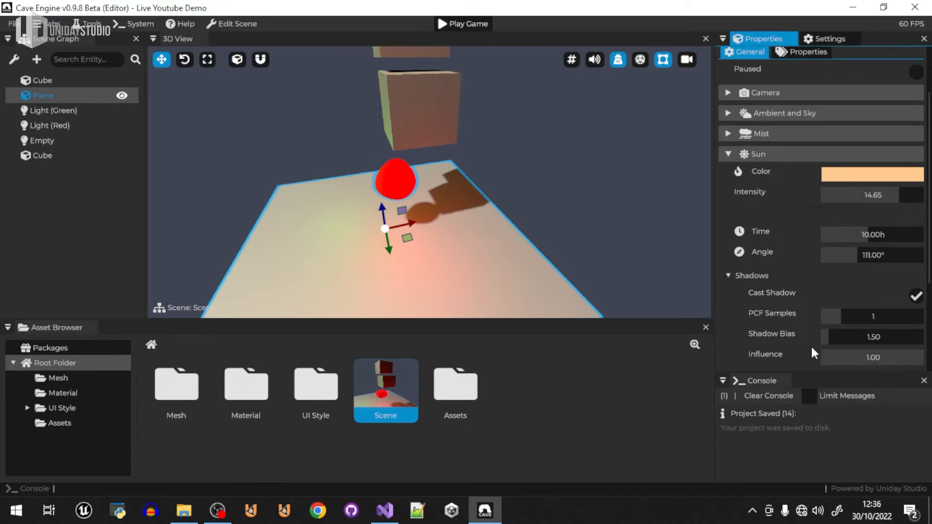
{"action": "left_click", "coordinate": [753, 274]}
{"action": "left_click", "coordinate": [759, 223]}
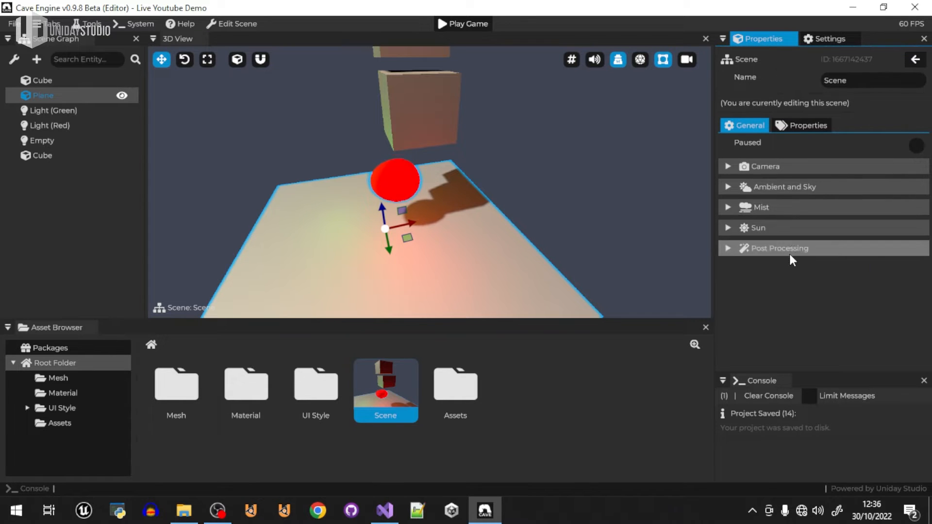
Step: Enable Use Mist for the scene and reduce the mist distance to 10.90 m
{"action": "left_click", "coordinate": [770, 227]}
{"action": "left_click", "coordinate": [768, 225]}
{"action": "left_click", "coordinate": [778, 209]}
{"action": "left_click", "coordinate": [910, 226]}
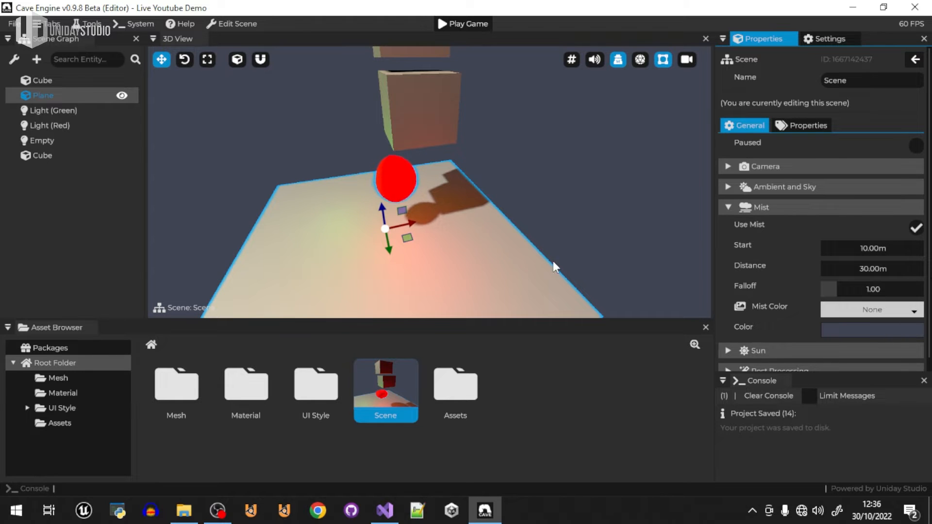
{"action": "scroll", "coordinate": [700, 309], "scroll_direction": "down", "scroll_amount": 5}
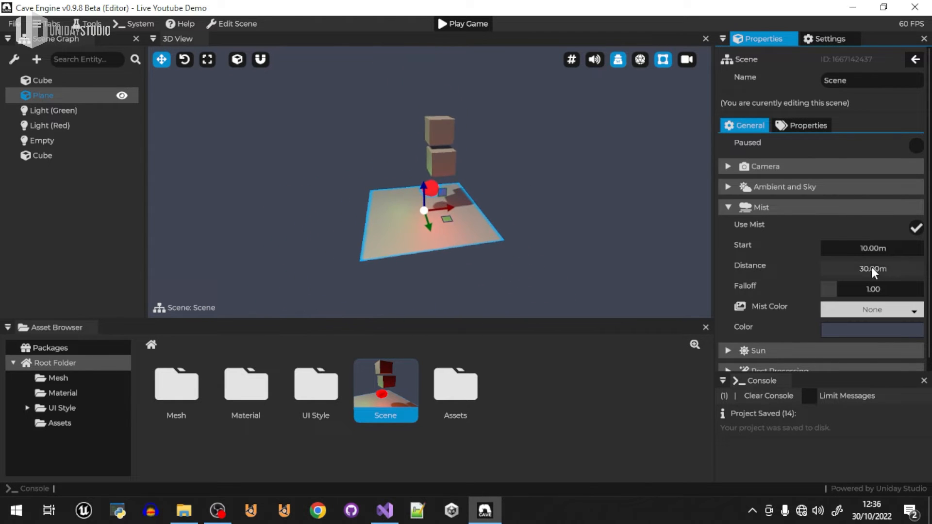
{"action": "left_click_drag", "start_coordinate": [866, 268], "coordinate": [761, 281]}
Step: Set the mist color to orange, #DD8226FF
{"action": "left_click", "coordinate": [874, 330]}
{"action": "left_click_drag", "start_coordinate": [799, 243], "coordinate": [817, 146]}
{"action": "left_click_drag", "start_coordinate": [874, 182], "coordinate": [869, 154]}
{"action": "left_click", "coordinate": [824, 162]}
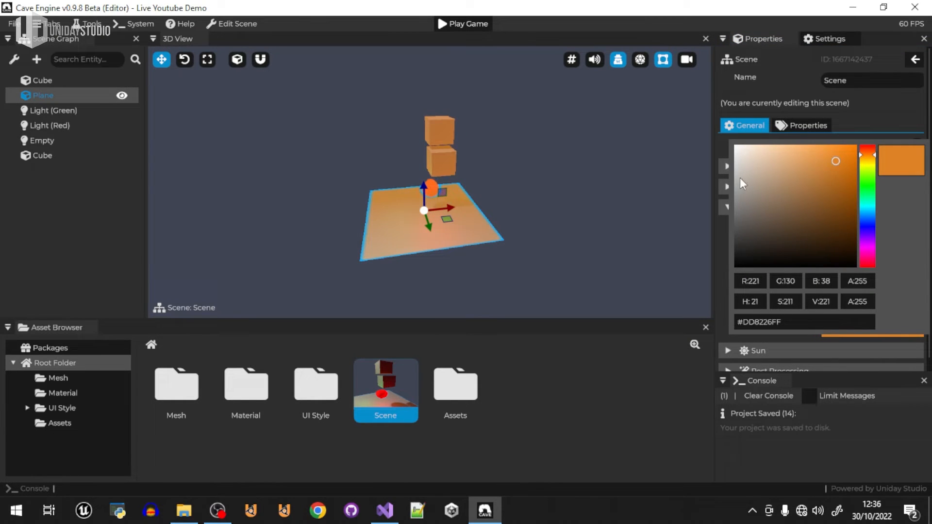
{"action": "left_click", "coordinate": [721, 246]}
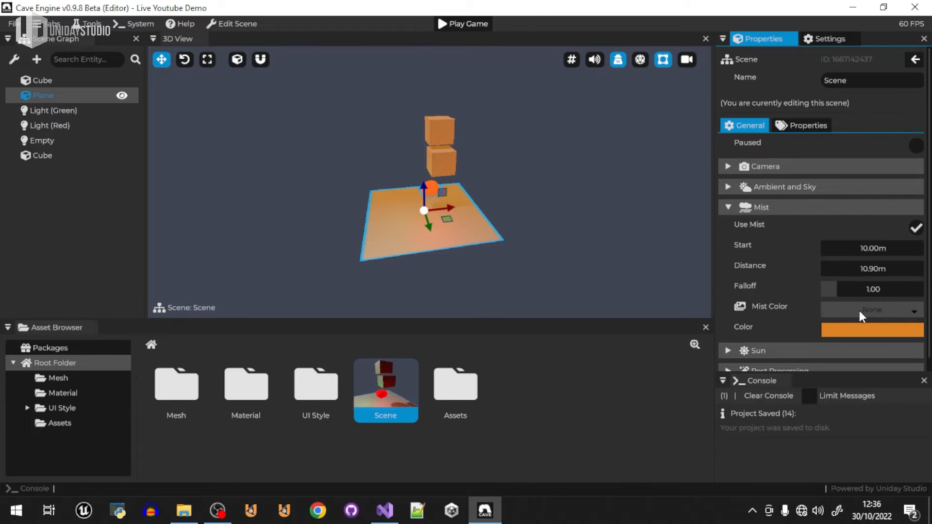
Step: Toggle Use Mist off and on to compare the scene, and leave it disabled
{"action": "left_click", "coordinate": [917, 227]}
{"action": "left_click", "coordinate": [916, 228]}
{"action": "left_click", "coordinate": [915, 226]}
{"action": "left_click", "coordinate": [594, 420]}
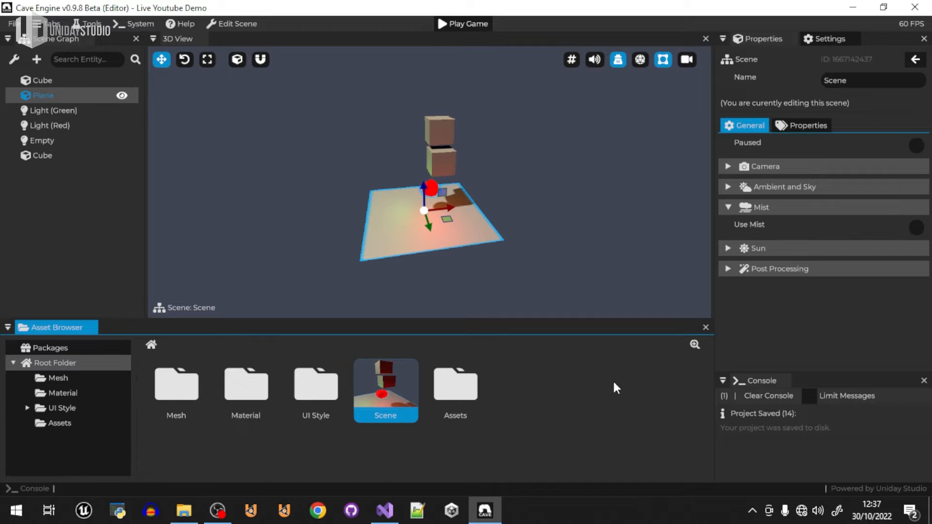
{"action": "left_click", "coordinate": [220, 510]}
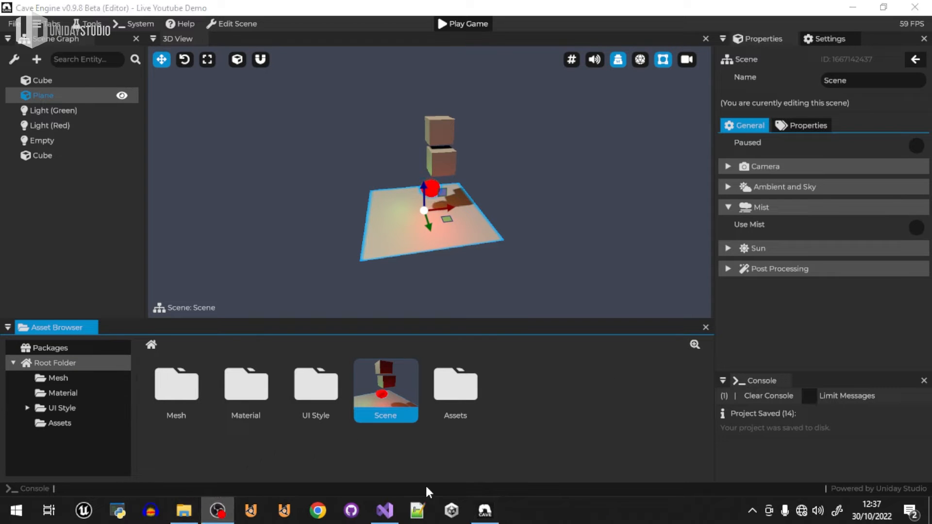
{"action": "left_click", "coordinate": [494, 516]}
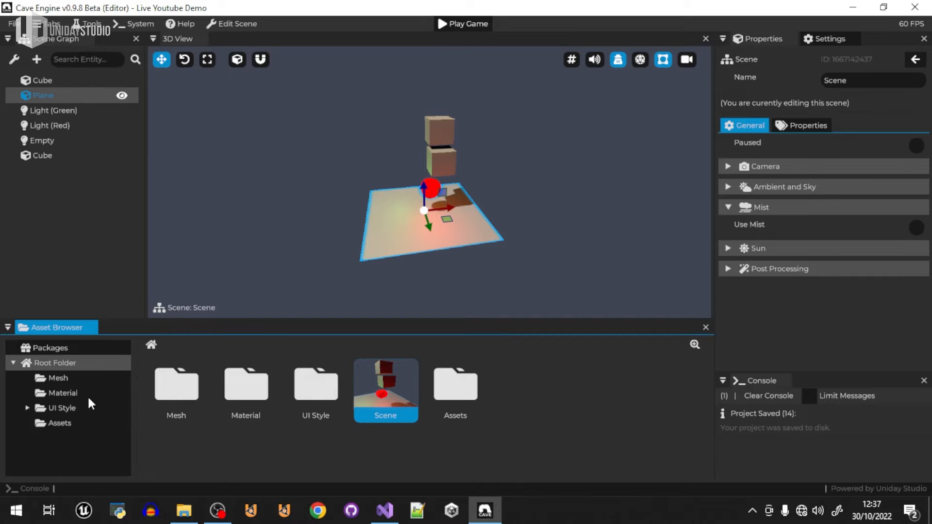
Step: Review the available packages and import the Test Grid package into the project
{"action": "left_click", "coordinate": [49, 347]}
{"action": "mouse_move", "coordinate": [198, 418]}
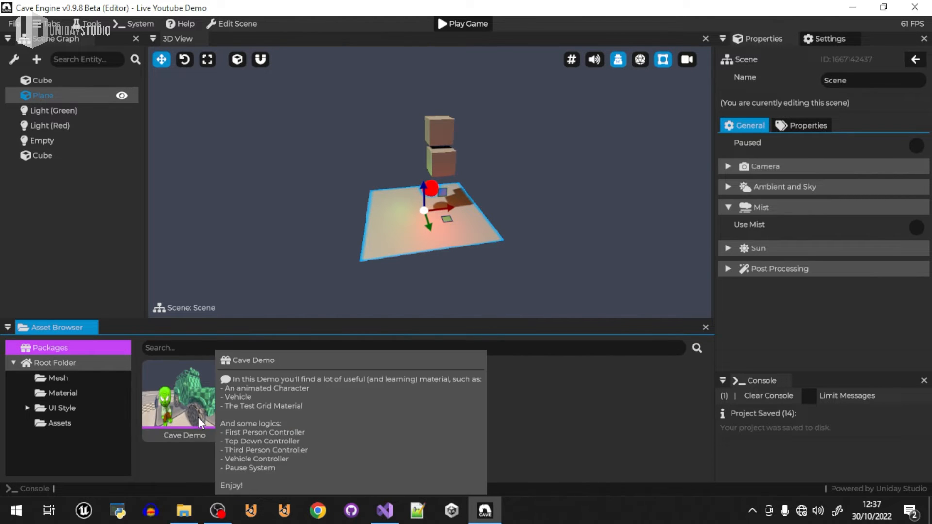
{"action": "mouse_move", "coordinate": [348, 412]}
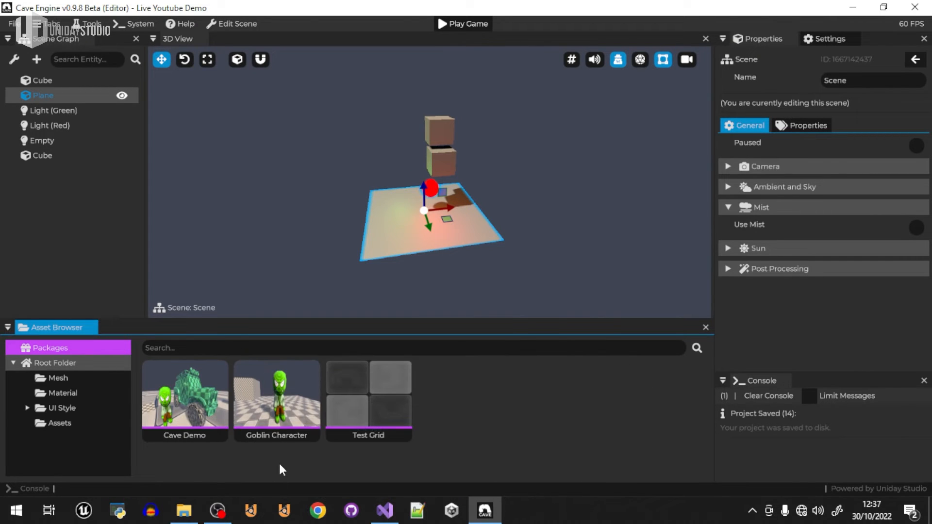
{"action": "mouse_move", "coordinate": [384, 410]}
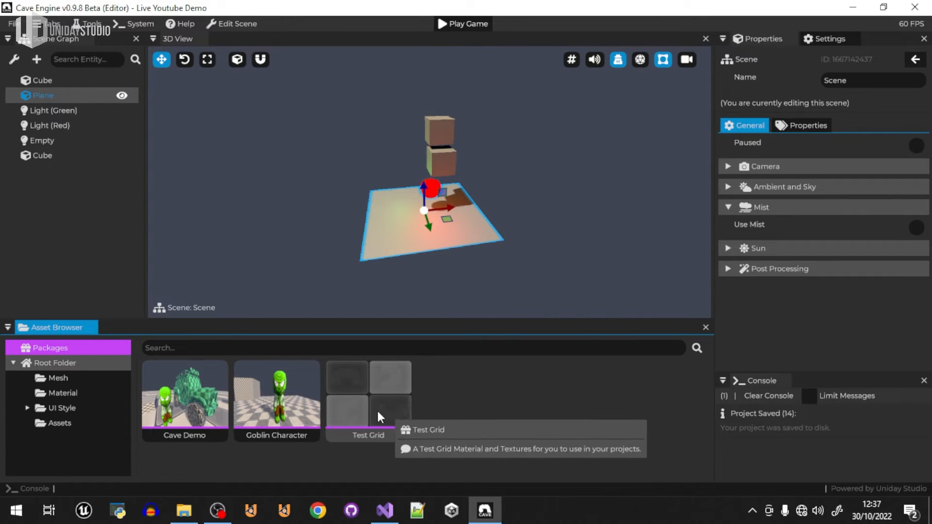
{"action": "left_click", "coordinate": [383, 387]}
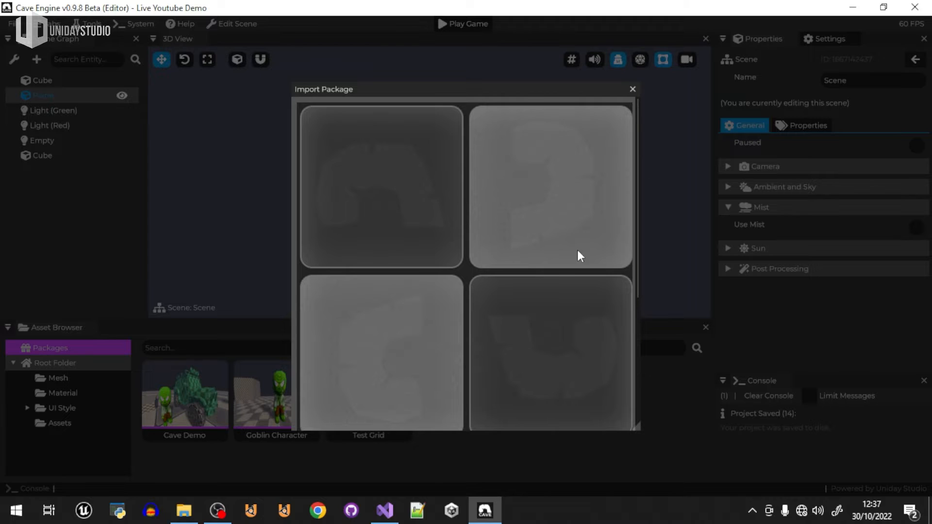
{"action": "scroll", "coordinate": [596, 237], "scroll_direction": "down", "scroll_amount": 5}
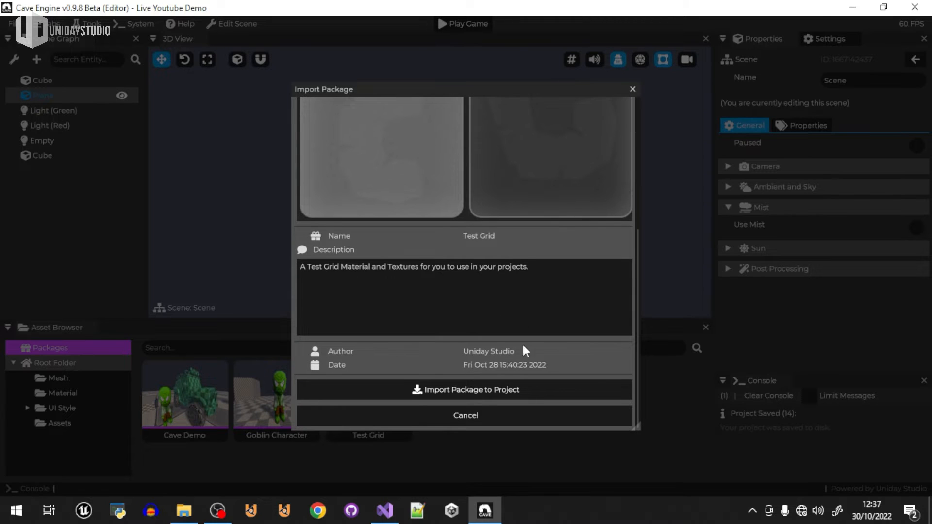
{"action": "left_click", "coordinate": [507, 389]}
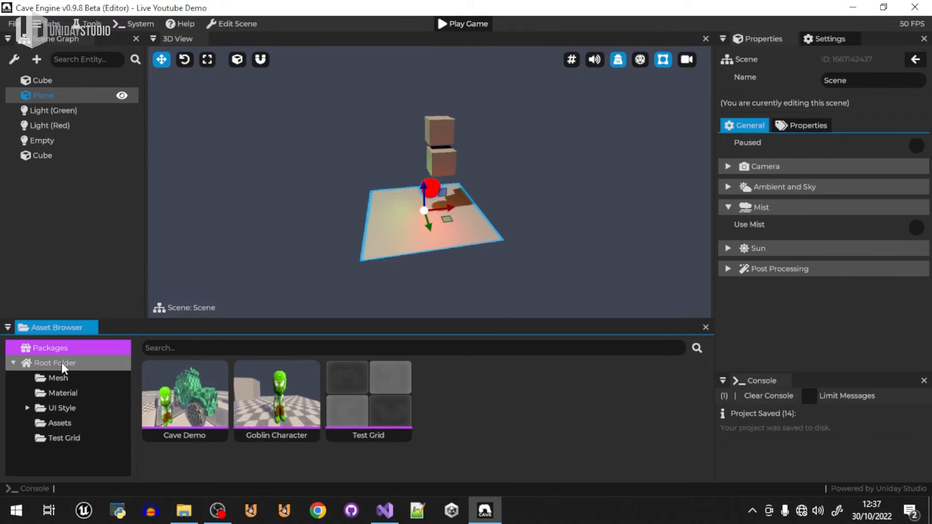
Step: Apply the Test Grid material from the Test Grid folder to the plane in the scene
{"action": "left_click", "coordinate": [69, 438]}
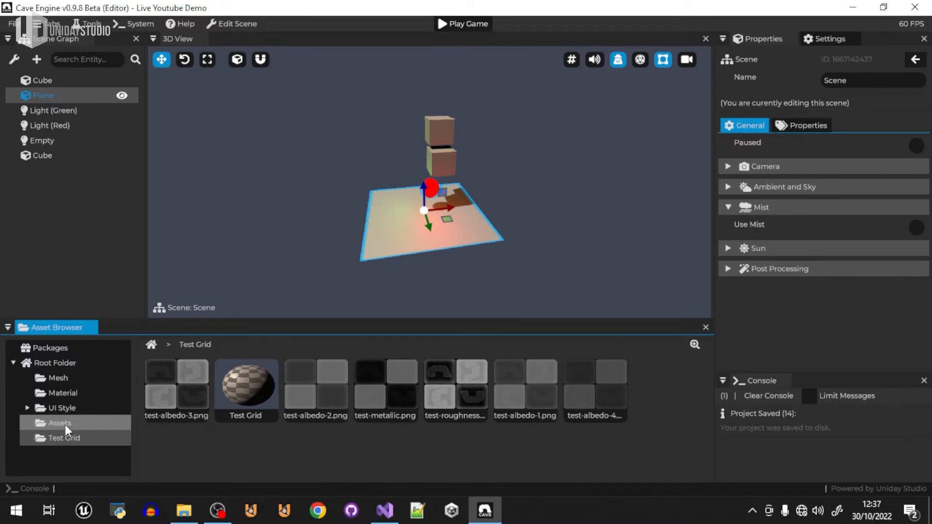
{"action": "right_click_drag", "start_coordinate": [486, 233], "coordinate": [470, 255]}
{"action": "key", "text": "w"}
{"action": "left_click_drag", "start_coordinate": [238, 398], "coordinate": [379, 224]}
{"action": "right_click_drag", "start_coordinate": [379, 224], "coordinate": [344, 230]}
{"action": "key", "text": "w"}
{"action": "key", "text": "s"}
{"action": "key", "text": "d"}
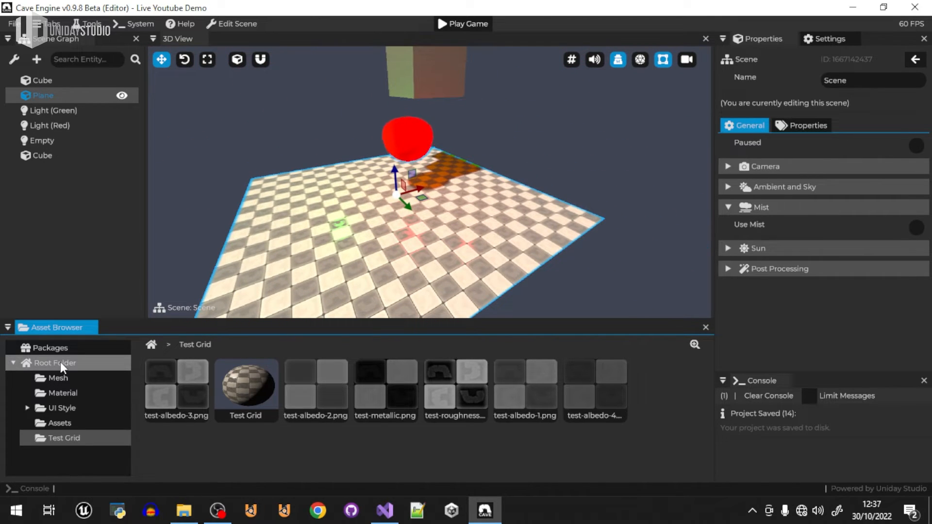
Step: Enable Use Mist and try test-albedo-1.png as the mist texture, then remove the texture and disable the mist
{"action": "left_click", "coordinate": [15, 59]}
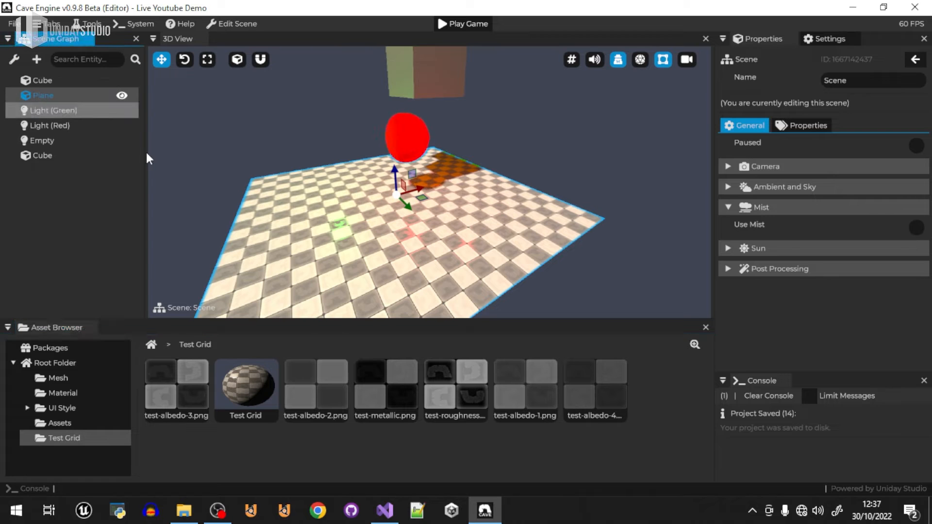
{"action": "left_click", "coordinate": [897, 229]}
{"action": "key", "text": "s"}
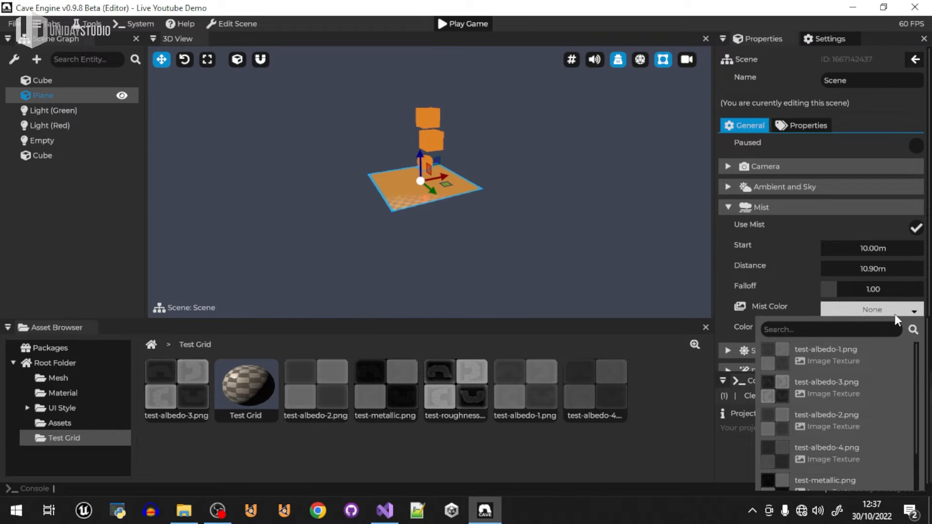
{"action": "left_click", "coordinate": [844, 367]}
{"action": "mouse_move", "coordinate": [429, 182]}
{"action": "right_mouse_down"}
{"action": "mouse_move", "coordinate": [354, 182]}
{"action": "mouse_move", "coordinate": [412, 199]}
{"action": "mouse_move", "coordinate": [471, 197]}
{"action": "mouse_move", "coordinate": [425, 189]}
{"action": "mouse_move", "coordinate": [423, 175]}
{"action": "mouse_move", "coordinate": [433, 176]}
{"action": "right_mouse_up"}
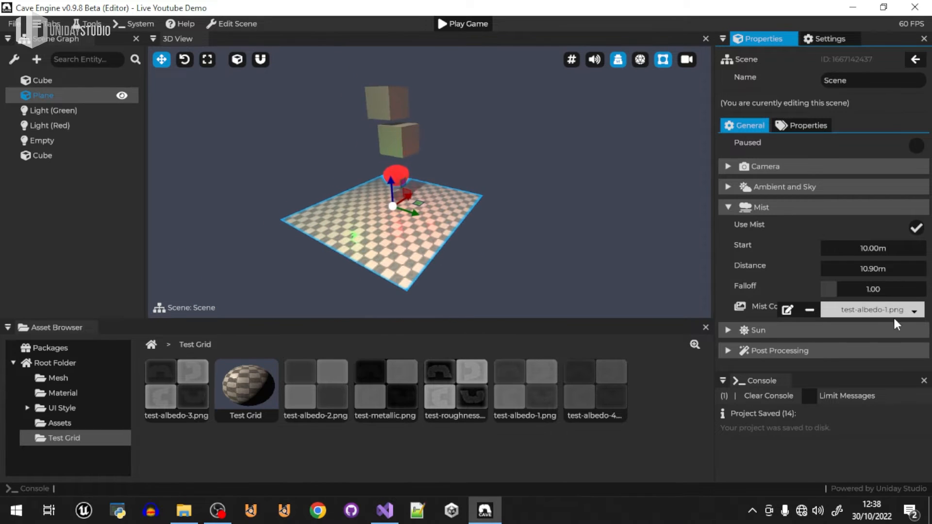
{"action": "left_click", "coordinate": [811, 308]}
{"action": "left_click", "coordinate": [917, 230]}
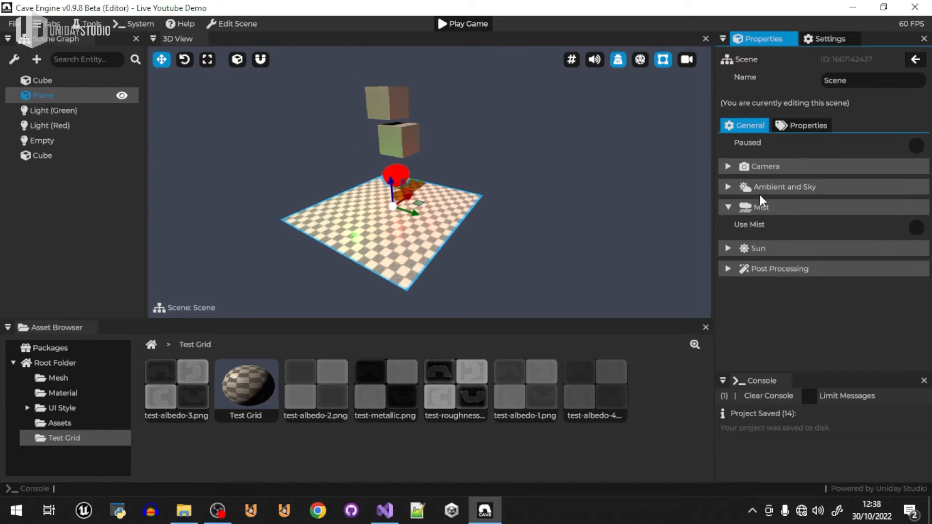
Step: Set the scene's sky color to a muted blue, #4D5B85FF, in the Ambient and Sky settings
{"action": "left_click", "coordinate": [782, 207]}
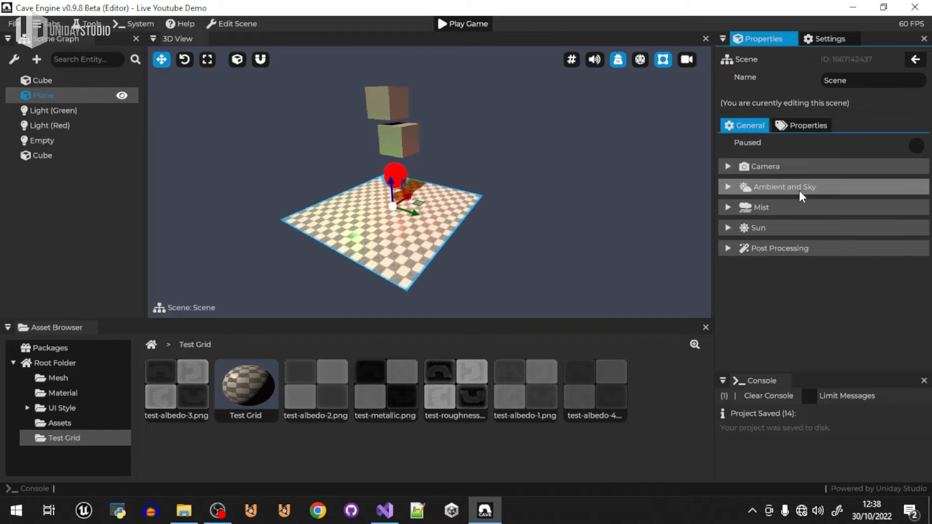
{"action": "left_click", "coordinate": [801, 190]}
{"action": "scroll", "coordinate": [831, 320], "scroll_direction": "down", "scroll_amount": 3}
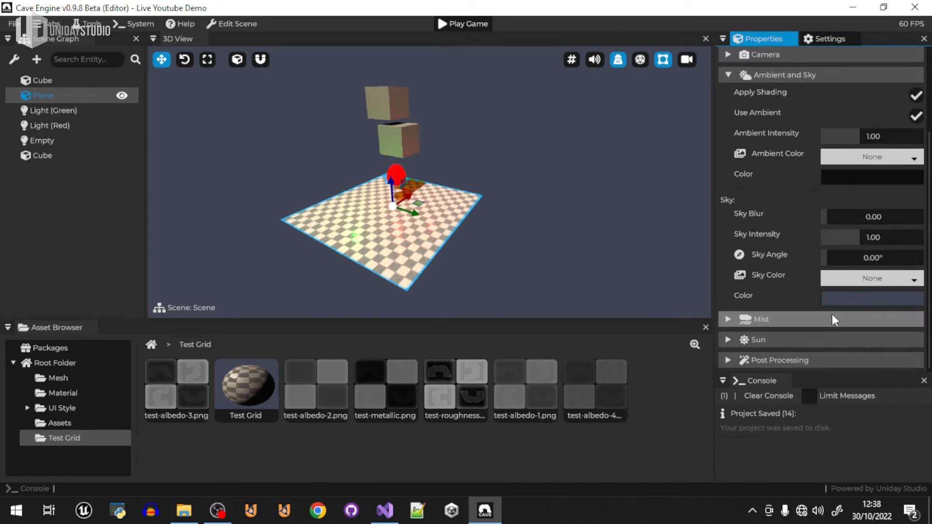
{"action": "left_click", "coordinate": [872, 299]}
{"action": "mouse_move", "coordinate": [820, 154]}
{"action": "left_mouse_down"}
{"action": "mouse_move", "coordinate": [831, 131]}
{"action": "mouse_move", "coordinate": [856, 119]}
{"action": "mouse_move", "coordinate": [825, 140]}
{"action": "mouse_move", "coordinate": [811, 131]}
{"action": "mouse_move", "coordinate": [784, 170]}
{"action": "left_mouse_up"}
{"action": "left_click", "coordinate": [772, 459]}
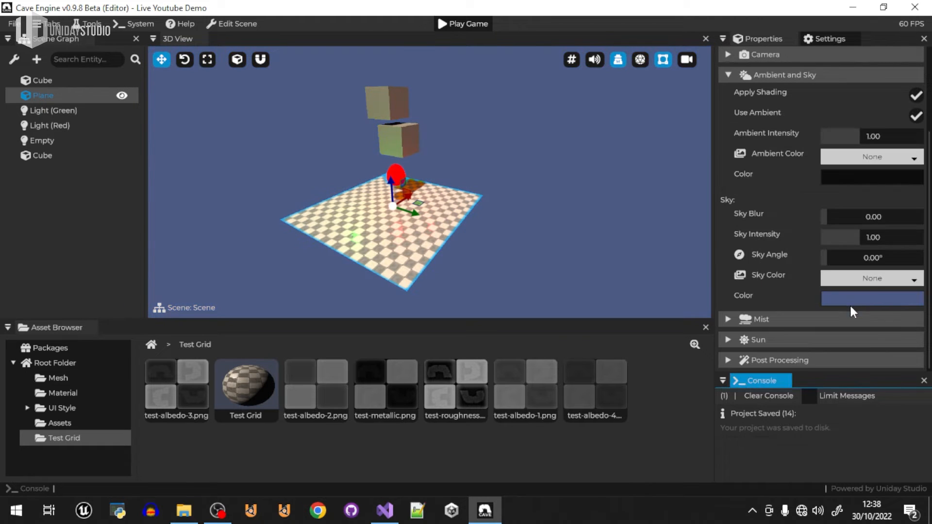
Step: Try test-roughness.png as the sky texture, then replace it with test-albedo-4.png
{"action": "left_click", "coordinate": [841, 279]}
{"action": "left_click", "coordinate": [524, 430]}
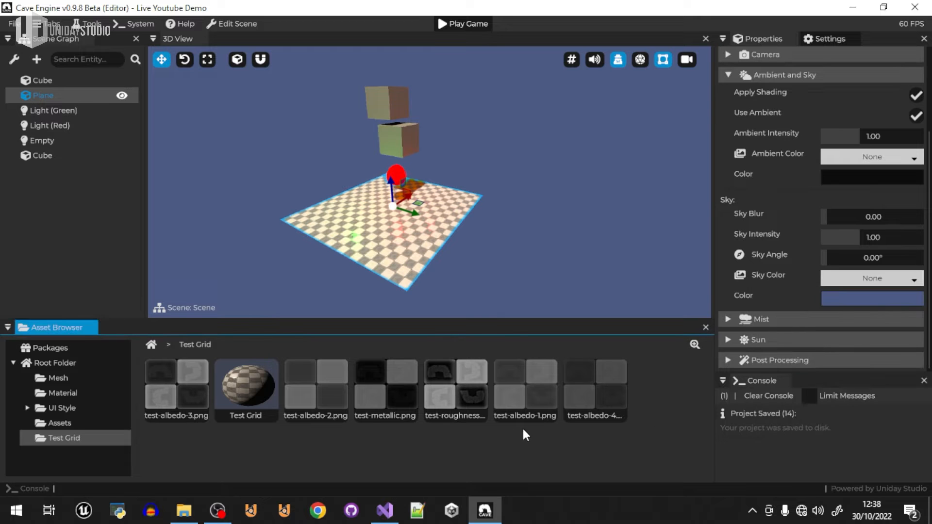
{"action": "left_click_drag", "start_coordinate": [528, 370], "coordinate": [860, 278]}
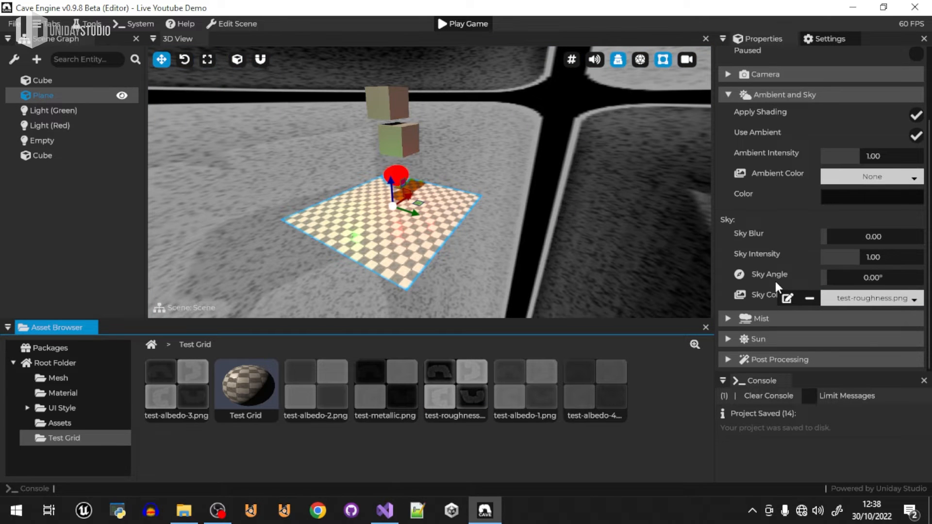
{"action": "right_click_drag", "start_coordinate": [430, 182], "coordinate": [459, 211]}
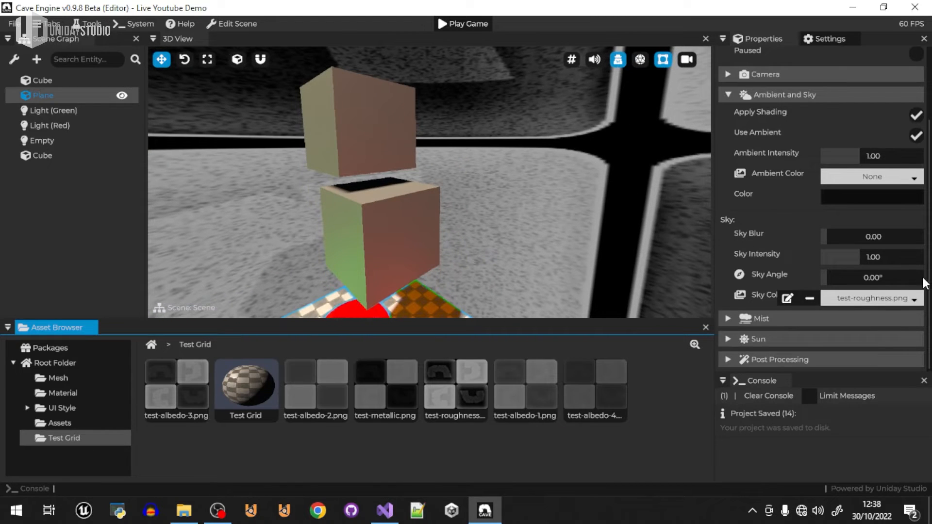
{"action": "left_click_drag", "start_coordinate": [876, 298], "coordinate": [875, 298]}
{"action": "right_click_drag", "start_coordinate": [442, 194], "coordinate": [429, 171]}
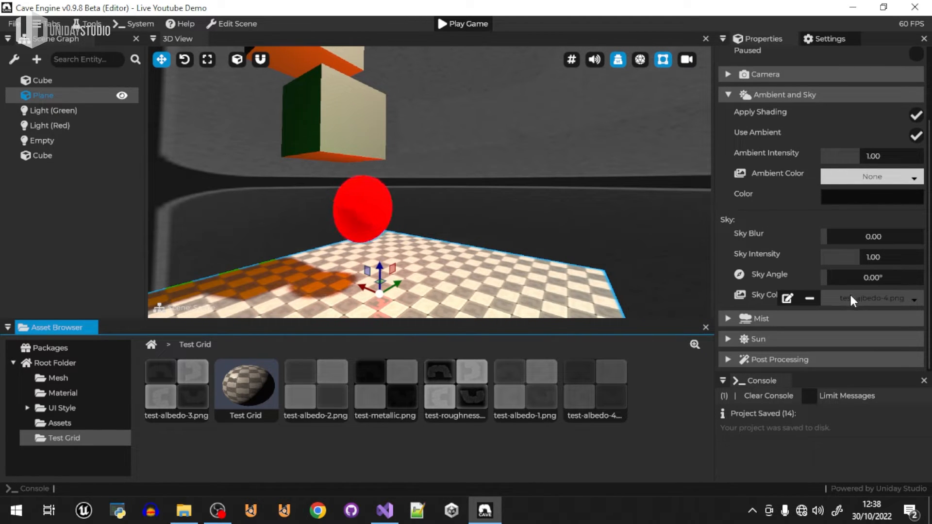
Step: Try a red ambient color and test-roughness.png as the ambient texture, then remove that texture
{"action": "left_click", "coordinate": [862, 200]}
{"action": "left_click", "coordinate": [849, 216]}
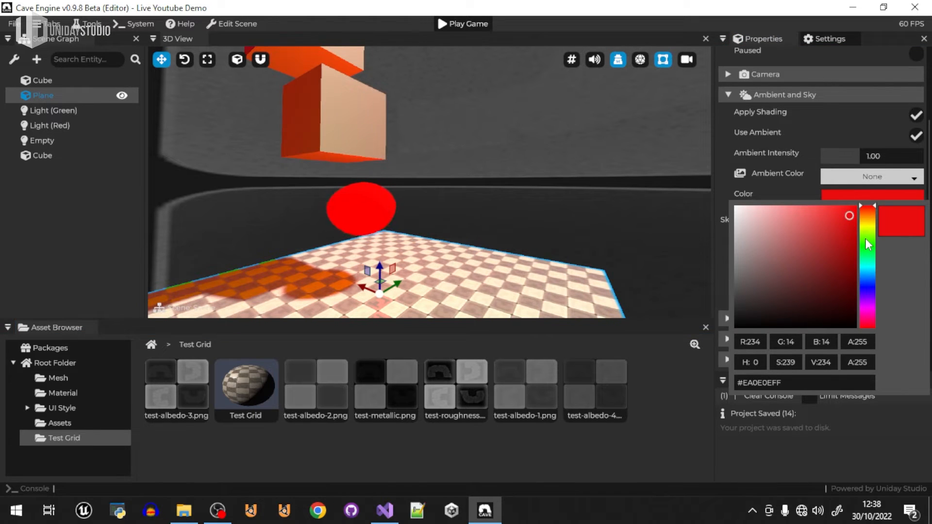
{"action": "mouse_move", "coordinate": [828, 234]}
{"action": "left_mouse_down"}
{"action": "mouse_move", "coordinate": [703, 321]}
{"action": "mouse_move", "coordinate": [853, 214]}
{"action": "mouse_move", "coordinate": [828, 234]}
{"action": "mouse_move", "coordinate": [806, 301]}
{"action": "mouse_move", "coordinate": [856, 232]}
{"action": "mouse_move", "coordinate": [719, 188]}
{"action": "mouse_move", "coordinate": [836, 227]}
{"action": "left_mouse_up"}
{"action": "left_click", "coordinate": [763, 181]}
{"action": "left_click_drag", "start_coordinate": [482, 389], "coordinate": [858, 172]}
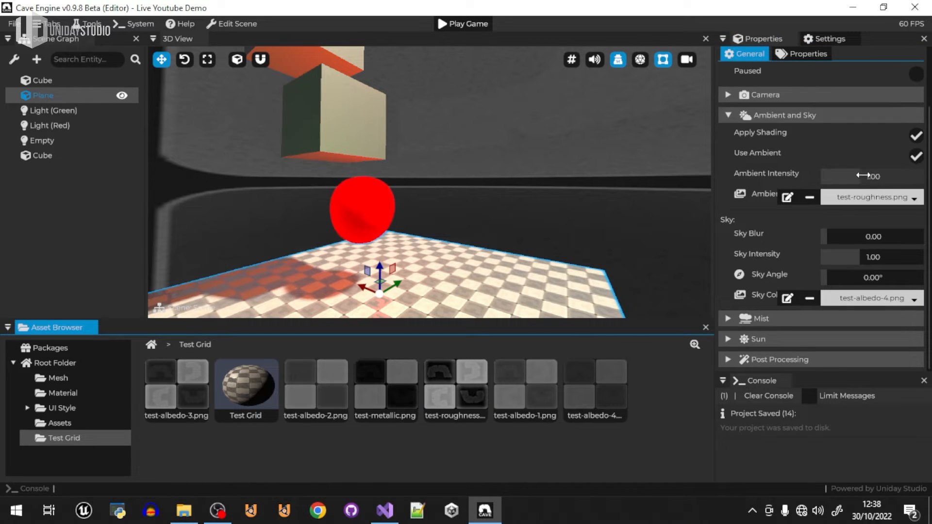
{"action": "left_click", "coordinate": [810, 198]}
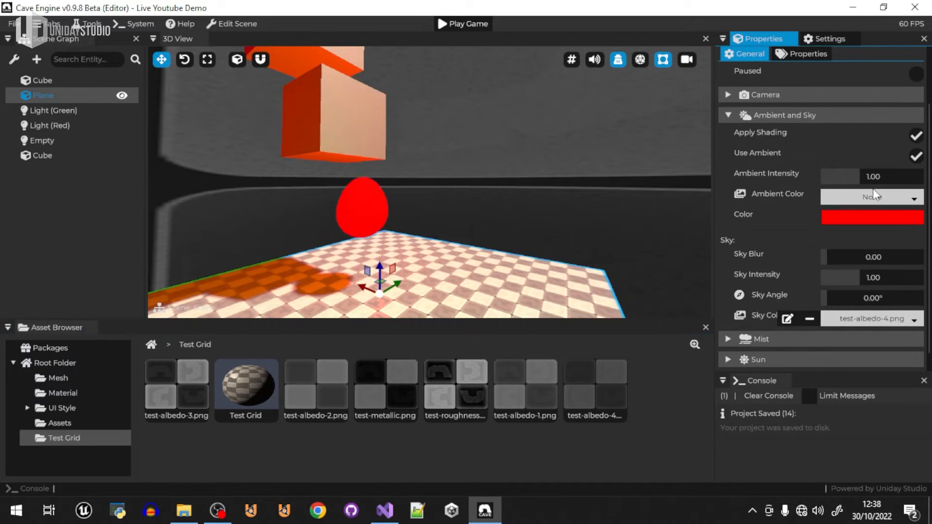
Step: Set the scene's ambient color to a medium-dark grey
{"action": "left_click", "coordinate": [891, 213]}
{"action": "left_click", "coordinate": [736, 311]}
{"action": "left_click_drag", "start_coordinate": [743, 294], "coordinate": [729, 292]}
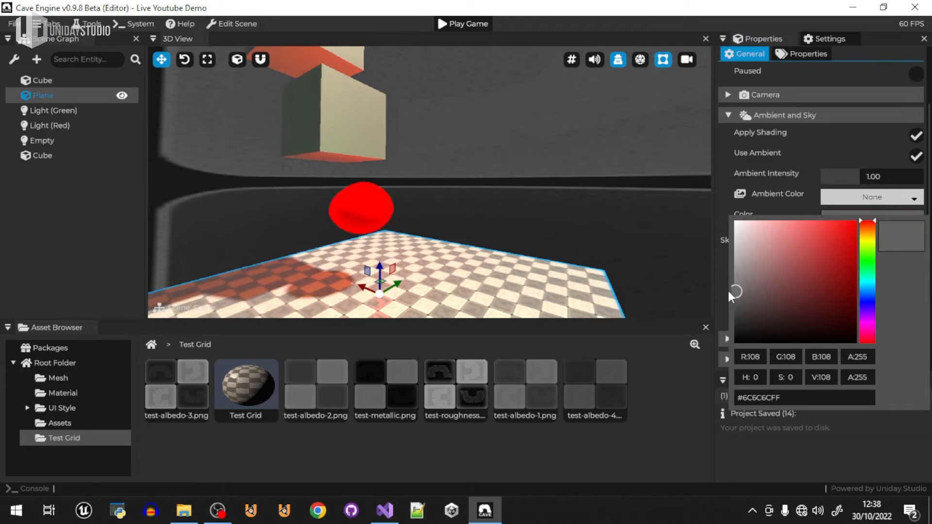
{"action": "left_click", "coordinate": [684, 388]}
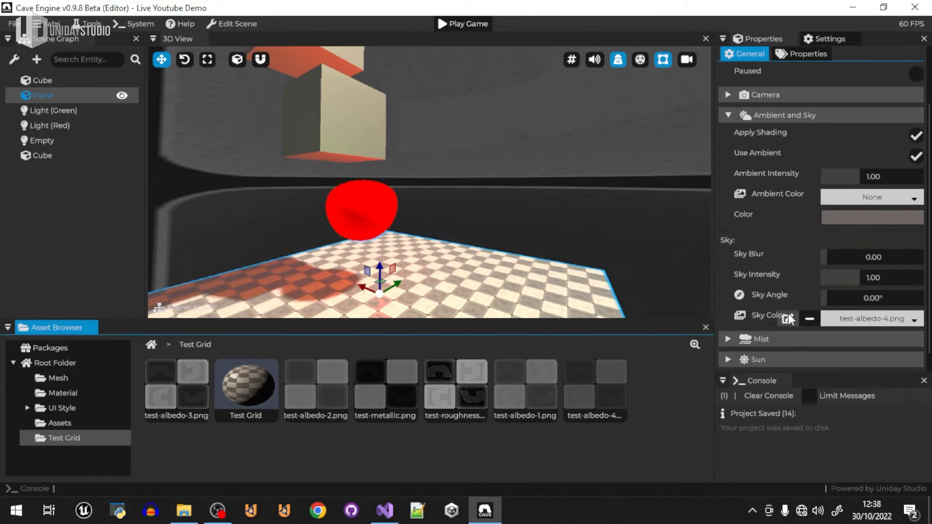
Step: Set the Sky Intensity to 1.76 and try the Sky Blur and Sky Angle, returning both to 0.00
{"action": "scroll", "coordinate": [788, 319], "scroll_direction": "down", "scroll_amount": 1}
{"action": "mouse_move", "coordinate": [830, 239]}
{"action": "left_mouse_down"}
{"action": "mouse_move", "coordinate": [848, 239]}
{"action": "mouse_move", "coordinate": [818, 248]}
{"action": "left_mouse_up"}
{"action": "right_click_drag", "start_coordinate": [573, 209], "coordinate": [626, 82]}
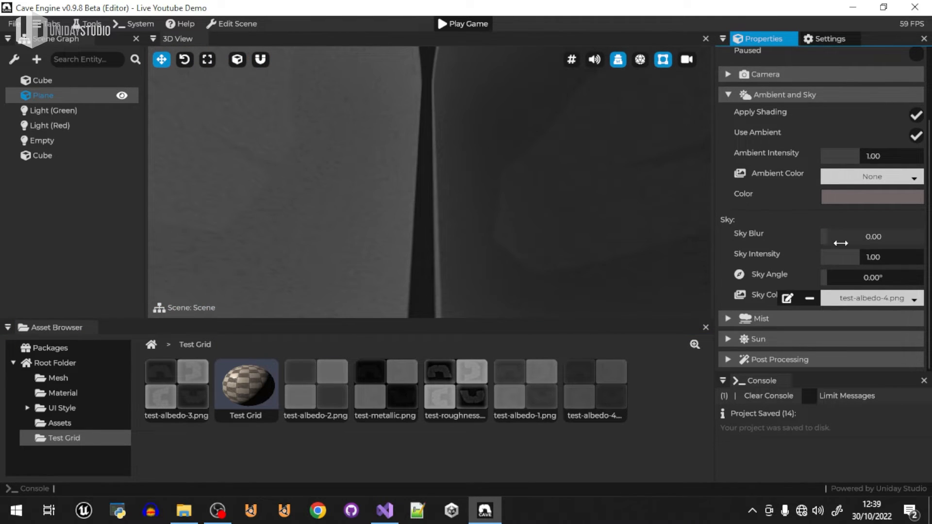
{"action": "left_click_drag", "start_coordinate": [838, 238], "coordinate": [840, 238]}
{"action": "right_click_drag", "start_coordinate": [583, 184], "coordinate": [488, 218]}
{"action": "mouse_move", "coordinate": [872, 257]}
{"action": "left_mouse_down"}
{"action": "mouse_move", "coordinate": [840, 257]}
{"action": "mouse_move", "coordinate": [915, 255]}
{"action": "mouse_move", "coordinate": [886, 255]}
{"action": "left_mouse_up"}
{"action": "left_click_drag", "start_coordinate": [835, 277], "coordinate": [840, 277]}
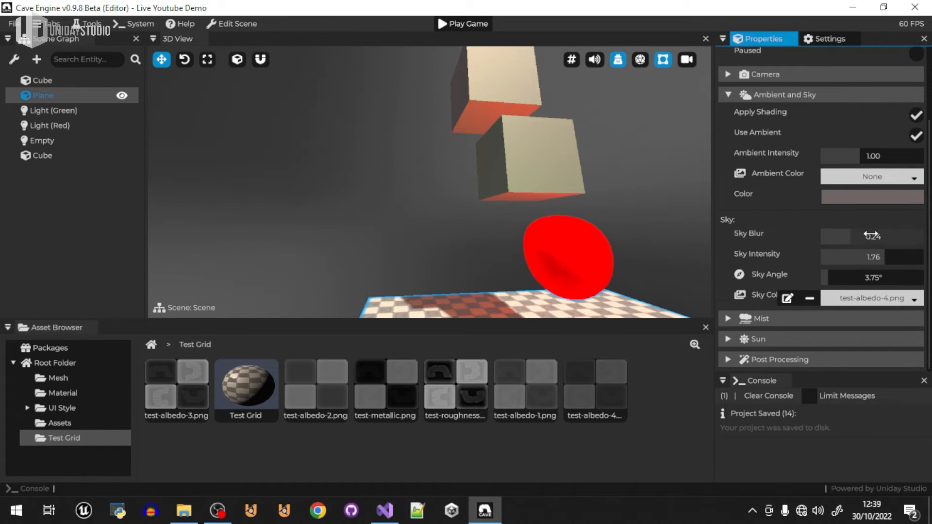
{"action": "left_click_drag", "start_coordinate": [873, 236], "coordinate": [826, 234]}
{"action": "left_click_drag", "start_coordinate": [832, 276], "coordinate": [809, 286]}
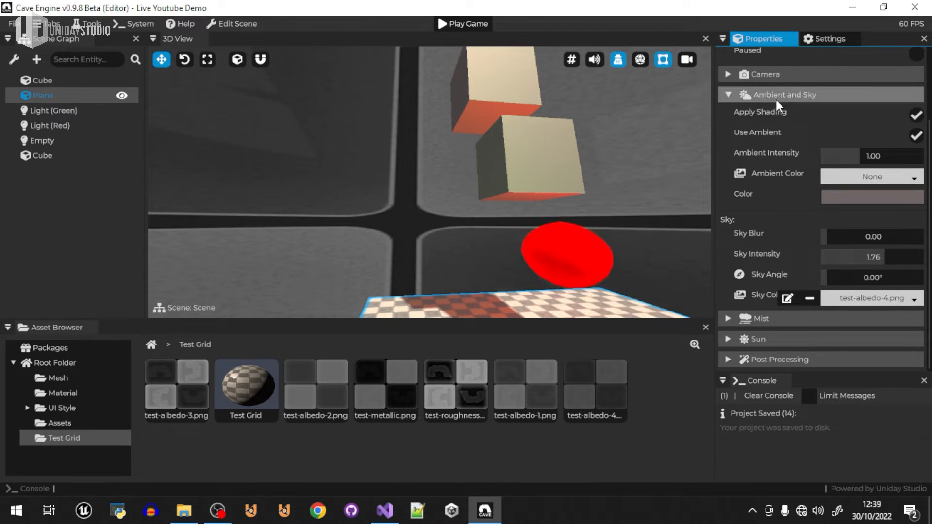
Step: Disable Apply Shading and Use Ambient for the scene
{"action": "left_click", "coordinate": [914, 116]}
{"action": "right_click_drag", "start_coordinate": [485, 165], "coordinate": [546, 230]}
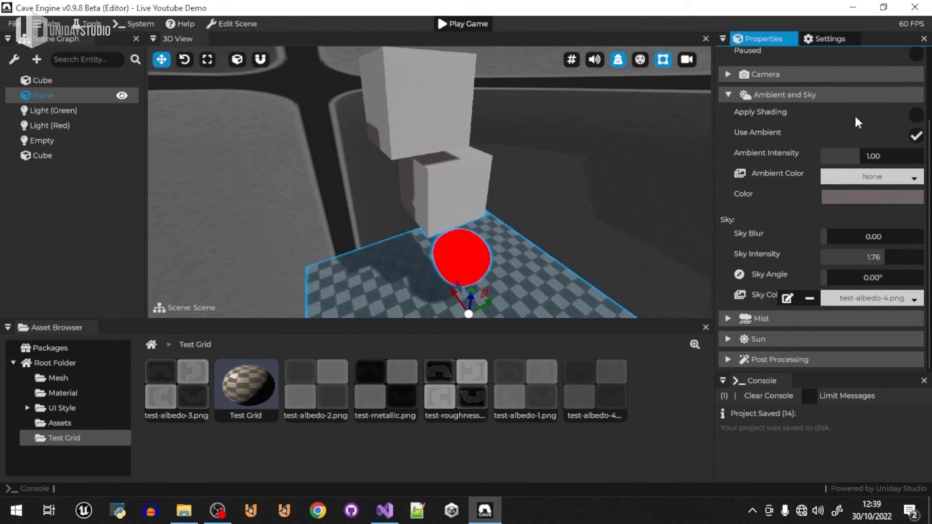
{"action": "left_click", "coordinate": [916, 136]}
{"action": "right_click_drag", "start_coordinate": [437, 184], "coordinate": [537, 190]}
Step: Disable Cast Shadow in the Sun's shadow settings and deselect the plane
{"action": "left_click", "coordinate": [790, 339]}
{"action": "scroll", "coordinate": [788, 310], "scroll_direction": "down", "scroll_amount": 3}
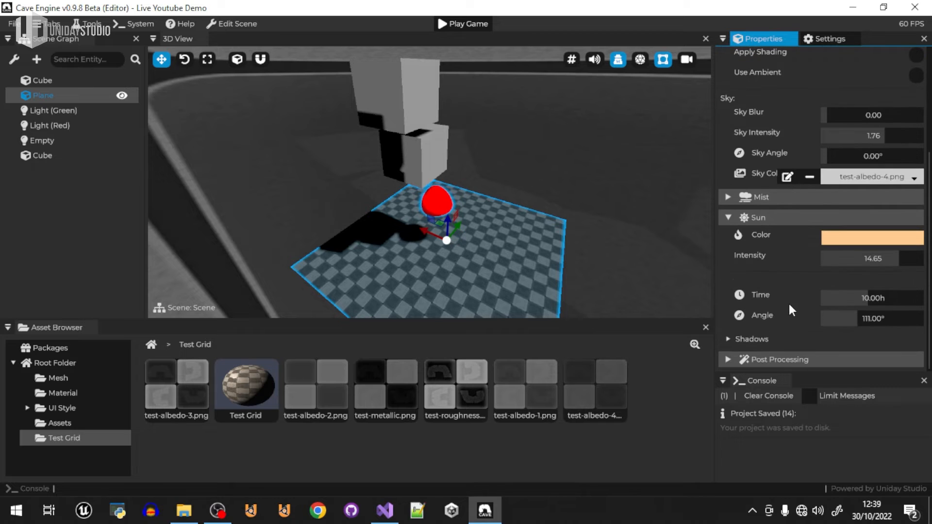
{"action": "left_click", "coordinate": [754, 340]}
{"action": "scroll", "coordinate": [766, 238], "scroll_direction": "down", "scroll_amount": 3}
{"action": "left_click", "coordinate": [916, 232]}
{"action": "mouse_move", "coordinate": [567, 152]}
{"action": "right_mouse_down"}
{"action": "mouse_move", "coordinate": [551, 162]}
{"action": "mouse_move", "coordinate": [567, 152]}
{"action": "right_mouse_up"}
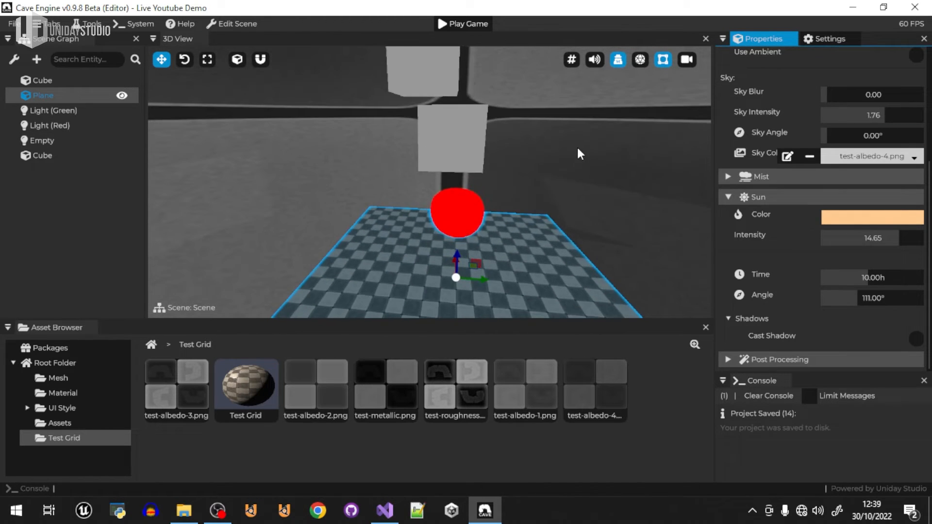
{"action": "left_click", "coordinate": [566, 150]}
{"action": "right_click_drag", "start_coordinate": [507, 196], "coordinate": [429, 172]}
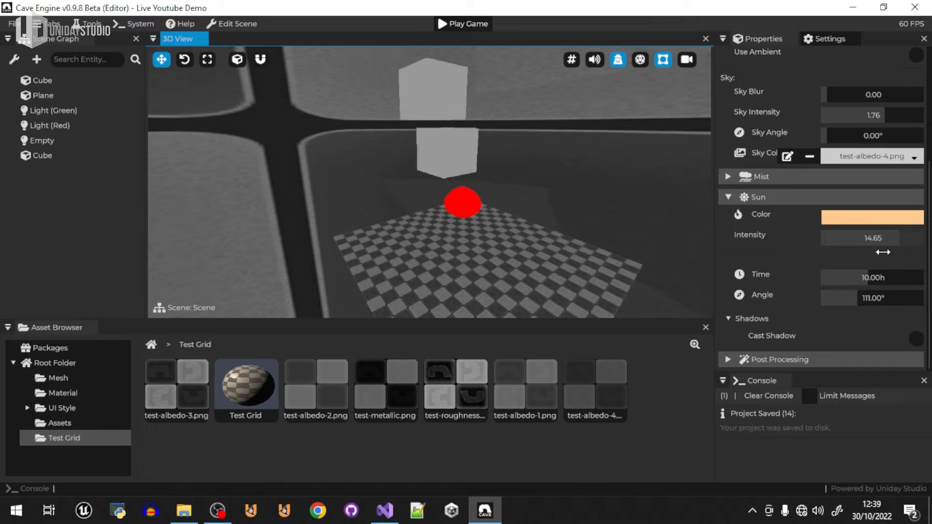
Step: Toggle the Sun's Cast Shadow on and off several times to compare the unshaded scene, leaving it disabled
{"action": "left_click", "coordinate": [915, 338]}
{"action": "left_click", "coordinate": [915, 340]}
{"action": "left_click", "coordinate": [915, 340]}
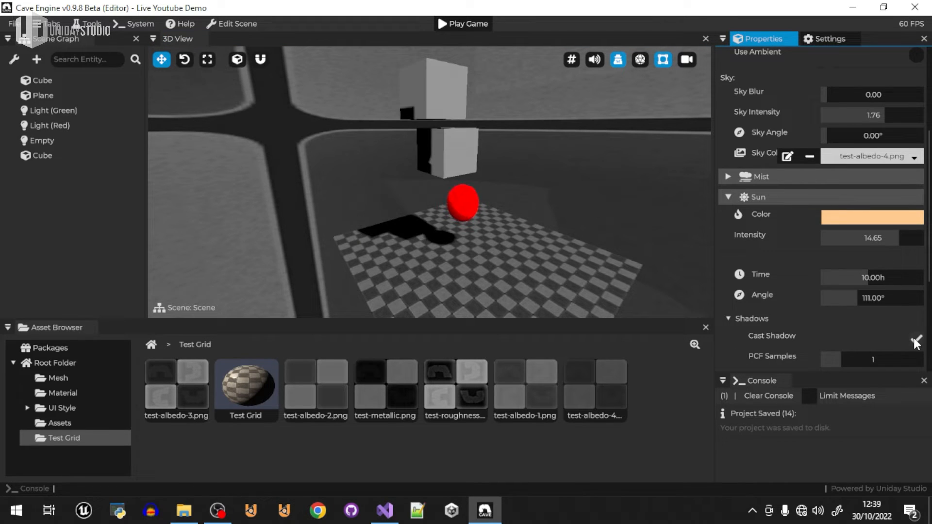
{"action": "left_click", "coordinate": [915, 339]}
{"action": "left_click", "coordinate": [912, 337]}
{"action": "left_click", "coordinate": [912, 339]}
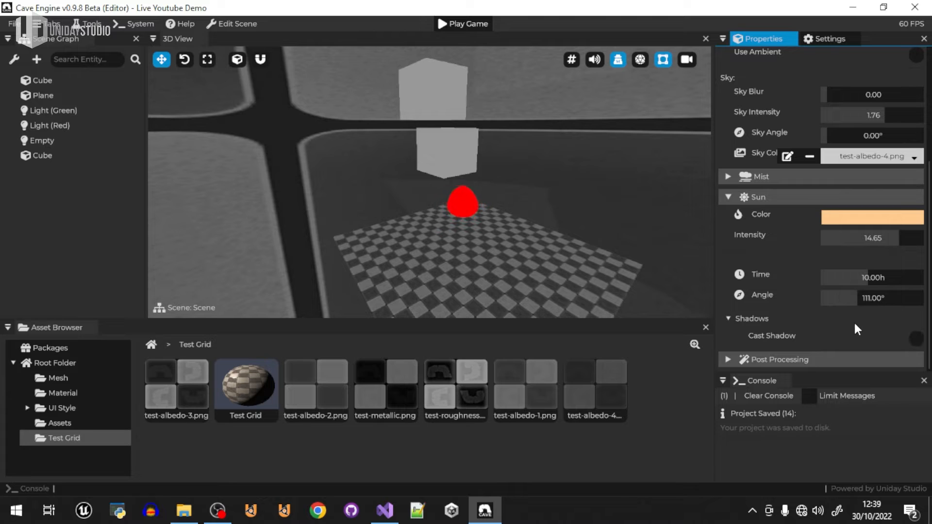
Step: Remove the sky texture and set the sky color to bright blue, #3663EAFF
{"action": "scroll", "coordinate": [853, 322], "scroll_direction": "up", "scroll_amount": 3}
{"action": "left_click", "coordinate": [809, 236]}
{"action": "left_click", "coordinate": [875, 261]}
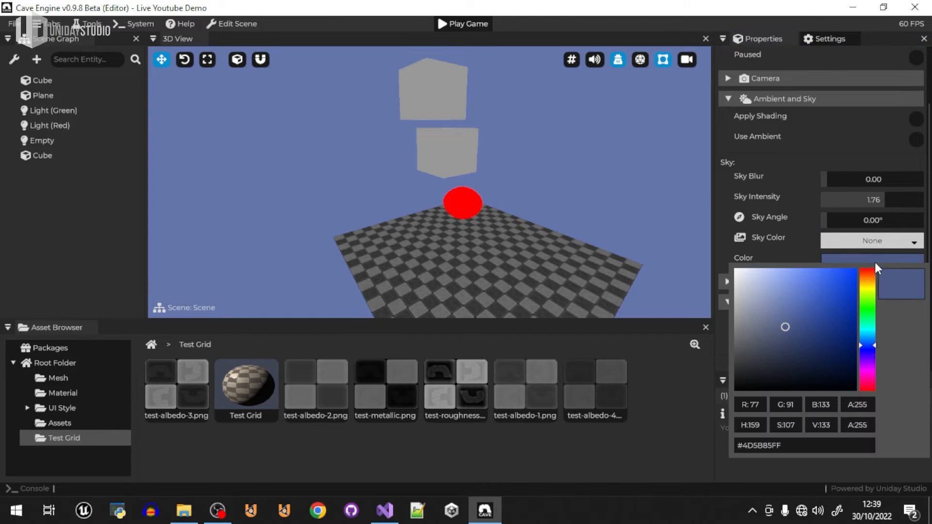
{"action": "left_click", "coordinate": [829, 281]}
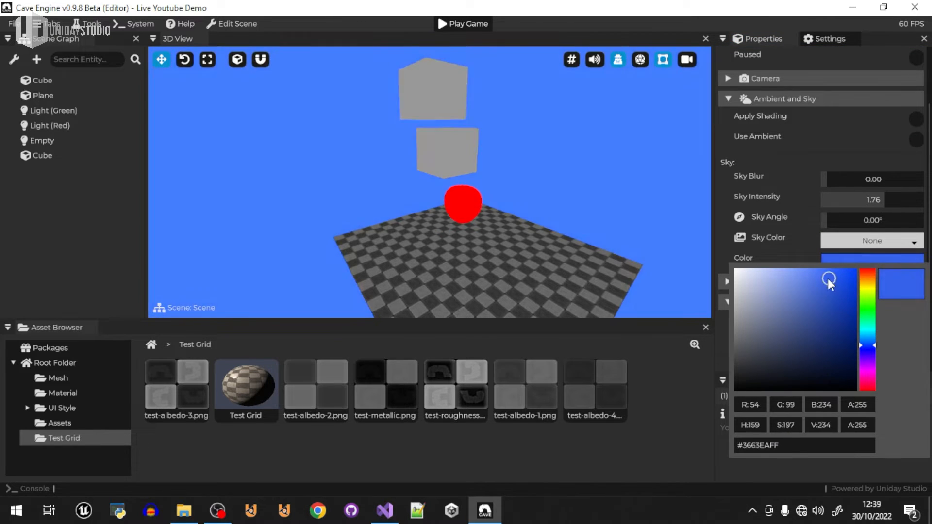
Step: Change the scene's sky color to a darker, slightly more cyan blue
{"action": "left_click_drag", "start_coordinate": [870, 348], "coordinate": [883, 338]}
{"action": "left_click_drag", "start_coordinate": [829, 273], "coordinate": [829, 317]}
{"action": "left_click", "coordinate": [606, 184]}
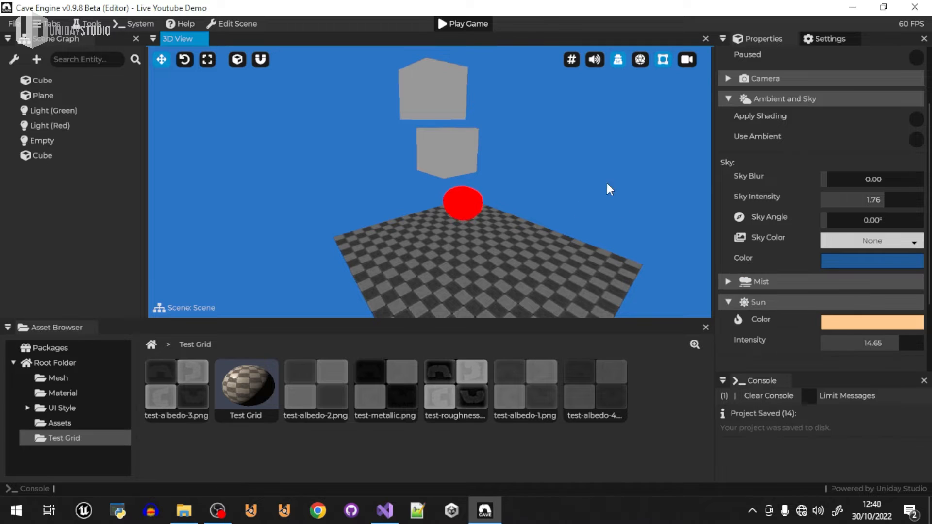
Step: Toggle the Sun's Cast Shadow on and back off to compare the scene against the darker sky
{"action": "scroll", "coordinate": [864, 316], "scroll_direction": "down", "scroll_amount": 3}
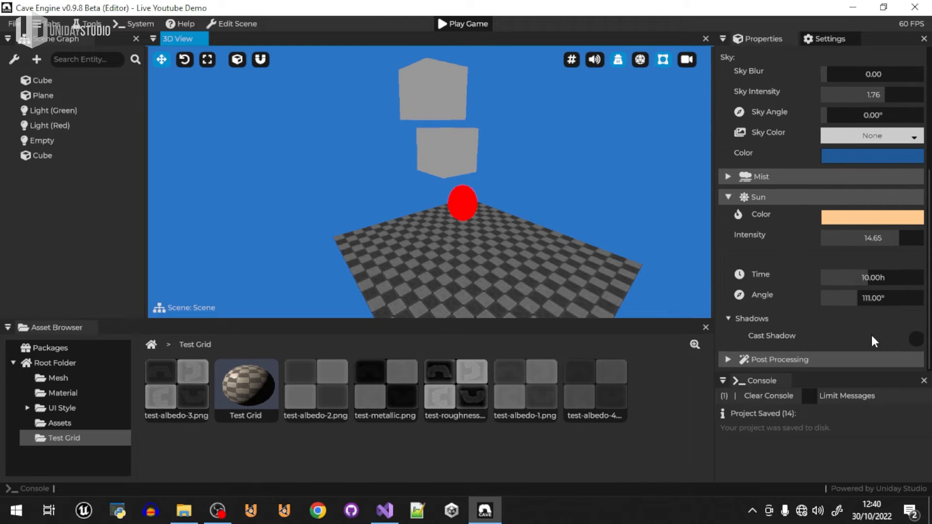
{"action": "left_click", "coordinate": [916, 339]}
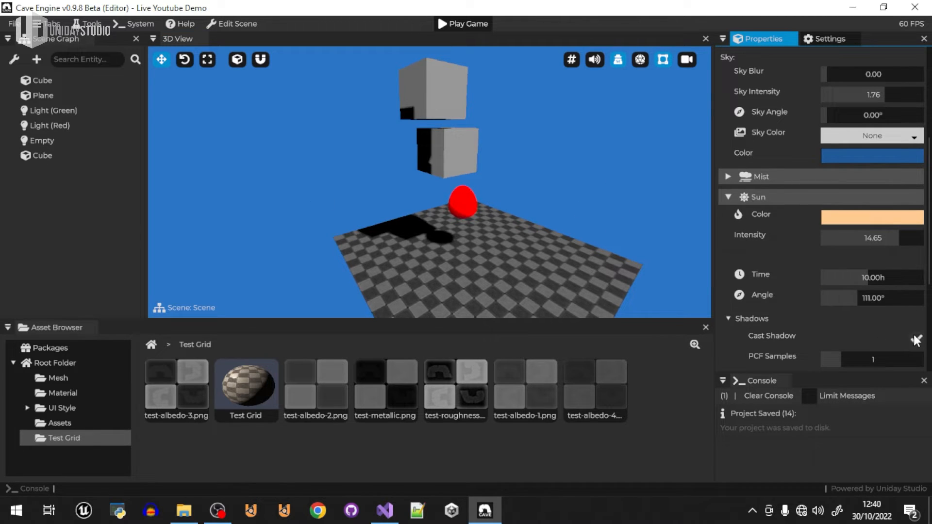
{"action": "left_click", "coordinate": [916, 339]}
Step: Enable Use Ambient for the scene and set the ambient color to pure red, #FF0000FF
{"action": "scroll", "coordinate": [758, 243], "scroll_direction": "up", "scroll_amount": 5}
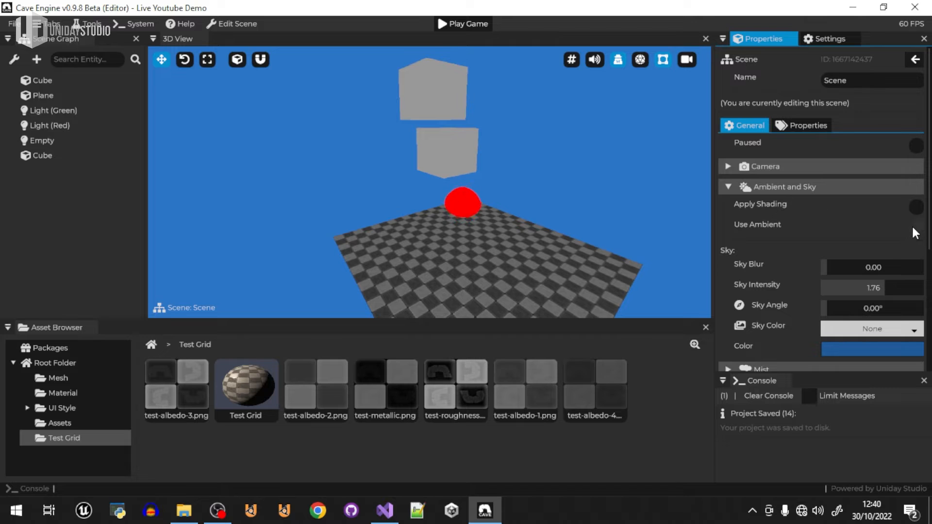
{"action": "left_click", "coordinate": [914, 228]}
{"action": "left_click", "coordinate": [861, 288]}
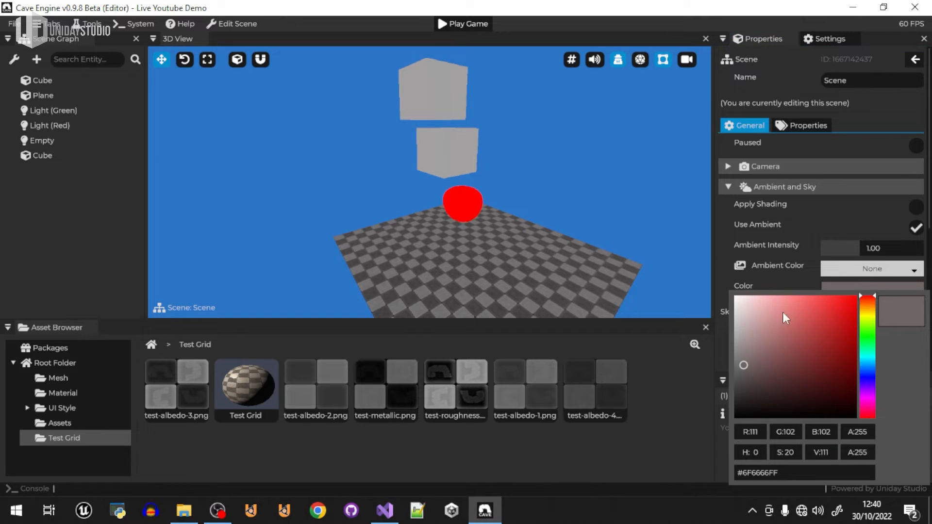
{"action": "left_click_drag", "start_coordinate": [772, 304], "coordinate": [883, 291]}
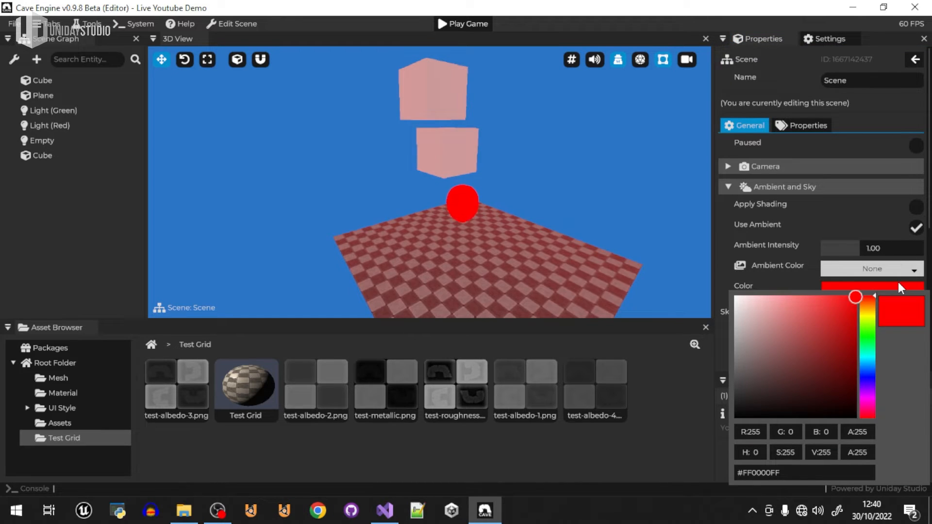
{"action": "left_click", "coordinate": [808, 239]}
Step: Enable Apply Shading and the Sun's Cast Shadow, toggling Use Ambient for comparison and leaving it off
{"action": "left_click", "coordinate": [916, 227]}
{"action": "left_click", "coordinate": [916, 206]}
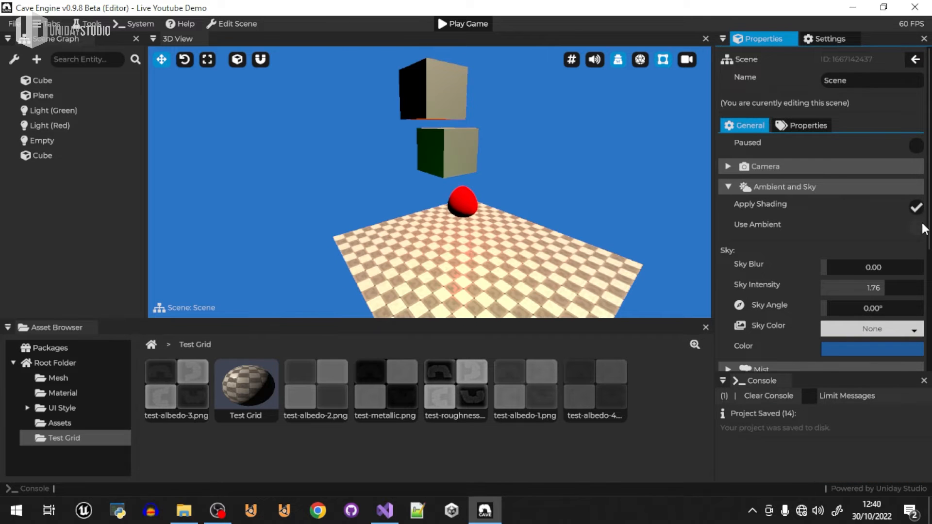
{"action": "left_click", "coordinate": [916, 227]}
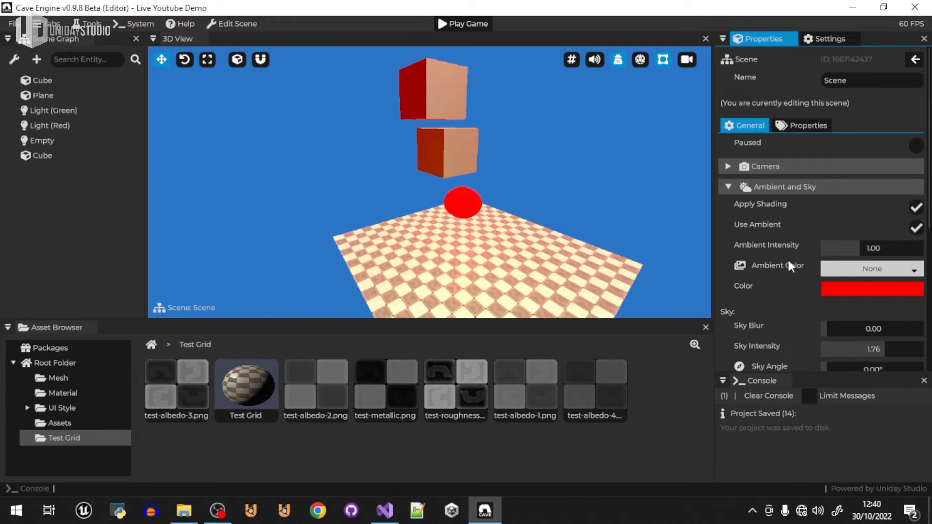
{"action": "left_click", "coordinate": [915, 229]}
{"action": "scroll", "coordinate": [854, 322], "scroll_direction": "down", "scroll_amount": 4}
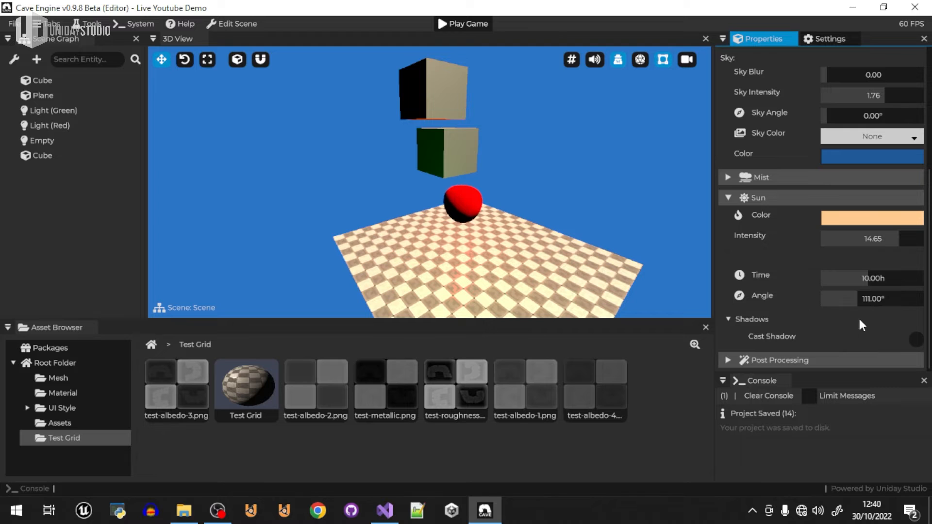
{"action": "left_click", "coordinate": [916, 340]}
Step: Turn Use Ambient back on and set the ambient color to neutral gray
{"action": "scroll", "coordinate": [881, 313], "scroll_direction": "up", "scroll_amount": 4}
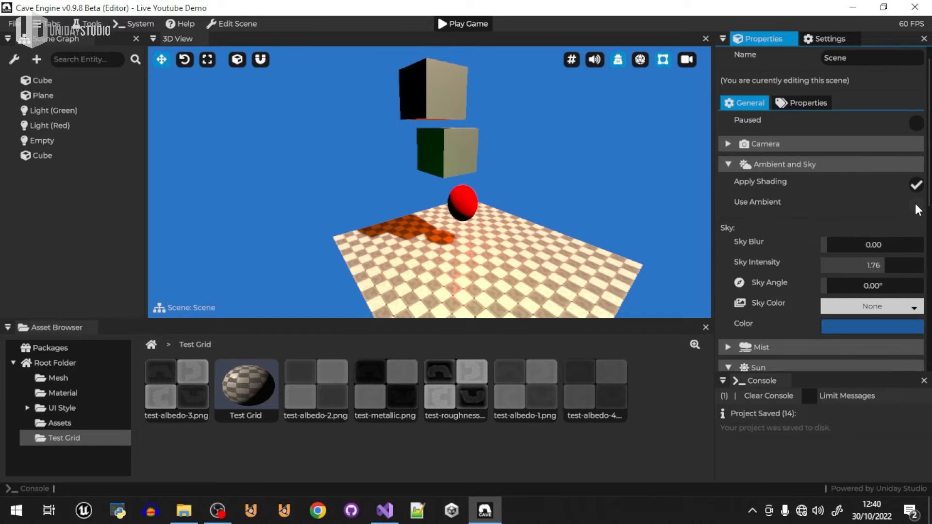
{"action": "left_click", "coordinate": [916, 204]}
{"action": "left_click", "coordinate": [886, 263]}
{"action": "left_click_drag", "start_coordinate": [826, 304], "coordinate": [732, 335]}
{"action": "left_click", "coordinate": [773, 210]}
Step: Assign a gray texture as the scene's sky texture and look around at the resulting sky
{"action": "scroll", "coordinate": [783, 270], "scroll_direction": "down", "scroll_amount": 4}
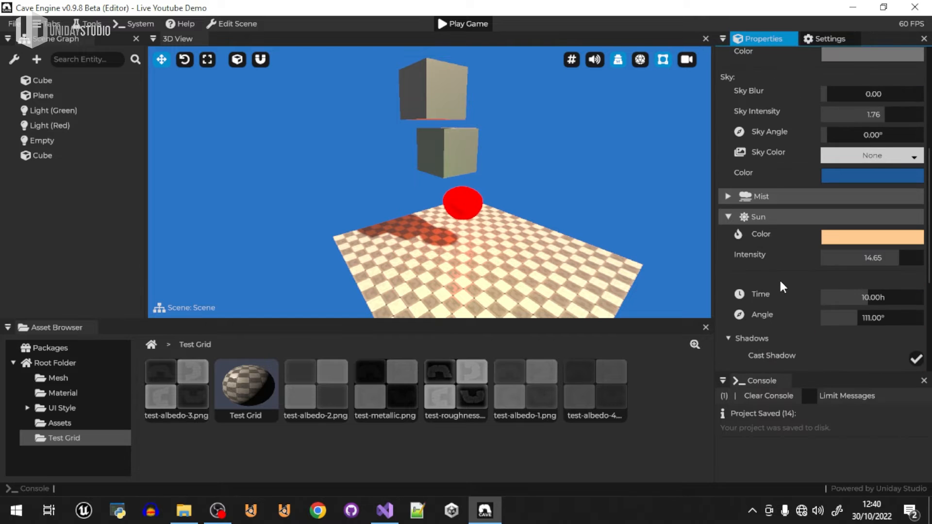
{"action": "left_click", "coordinate": [845, 156]}
{"action": "left_click", "coordinate": [821, 194]}
{"action": "right_click_drag", "start_coordinate": [541, 176], "coordinate": [578, 190]}
{"action": "left_click", "coordinate": [852, 217]}
{"action": "left_click", "coordinate": [764, 182]}
Step: Examine the scene's Bloom and Depth of Field post-processing options, toggling Depth of Field and restoring it
{"action": "scroll", "coordinate": [779, 210], "scroll_direction": "up", "scroll_amount": 6}
{"action": "left_click", "coordinate": [767, 127]}
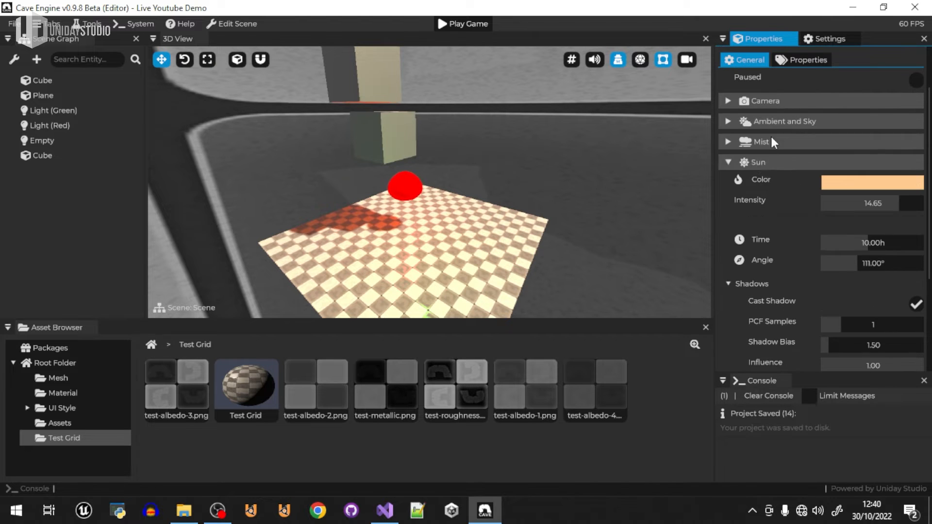
{"action": "left_click", "coordinate": [758, 162]}
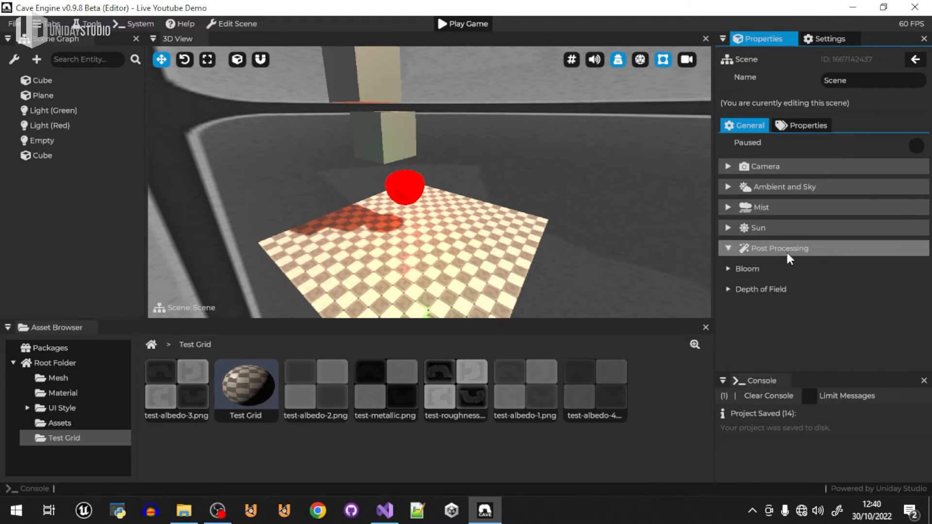
{"action": "left_click", "coordinate": [754, 270]}
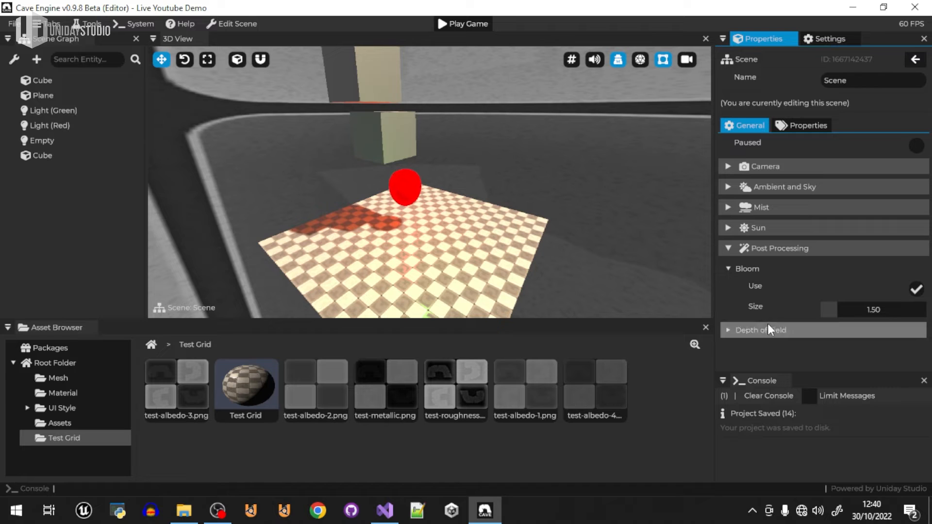
{"action": "left_click", "coordinate": [911, 352]}
{"action": "left_click", "coordinate": [912, 352]}
{"action": "left_click", "coordinate": [794, 327]}
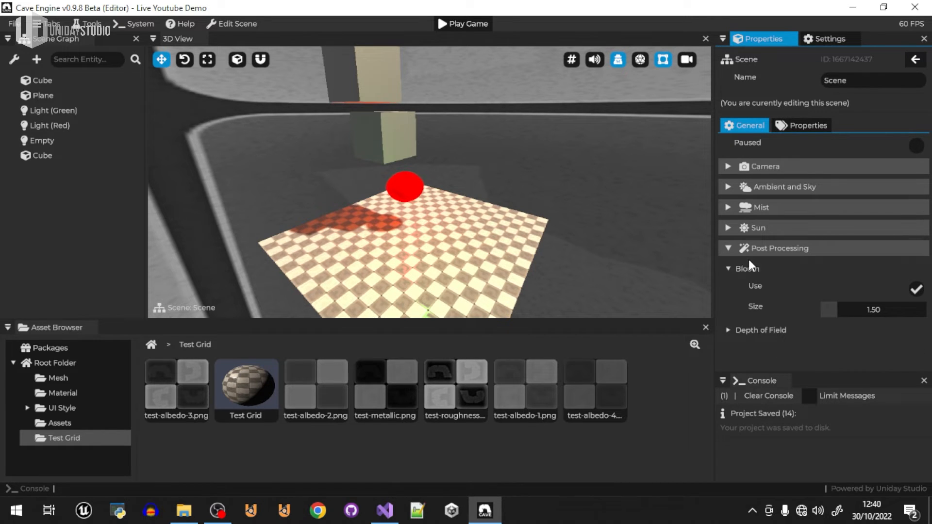
{"action": "left_click", "coordinate": [765, 268]}
{"action": "left_click", "coordinate": [790, 248]}
Step: Try different camera aperture values while flying around the plane, and leave the aperture at 1.21
{"action": "left_click", "coordinate": [780, 167]}
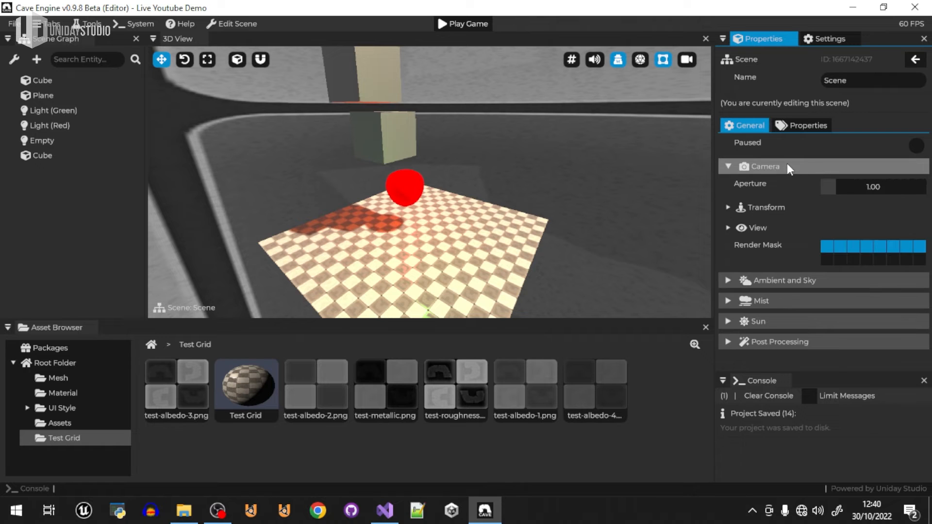
{"action": "mouse_move", "coordinate": [847, 187]}
{"action": "left_mouse_down"}
{"action": "mouse_move", "coordinate": [822, 191]}
{"action": "mouse_move", "coordinate": [869, 204]}
{"action": "mouse_move", "coordinate": [829, 190]}
{"action": "mouse_move", "coordinate": [847, 204]}
{"action": "mouse_move", "coordinate": [838, 200]}
{"action": "left_mouse_up"}
{"action": "right_click_drag", "start_coordinate": [583, 199], "coordinate": [574, 168]}
{"action": "key", "text": "w"}
{"action": "key", "text": "a"}
{"action": "key", "text": "d"}
{"action": "key", "text": "s"}
{"action": "key", "text": "a"}
{"action": "key", "text": "w"}
{"action": "left_click_drag", "start_coordinate": [844, 188], "coordinate": [821, 189]}
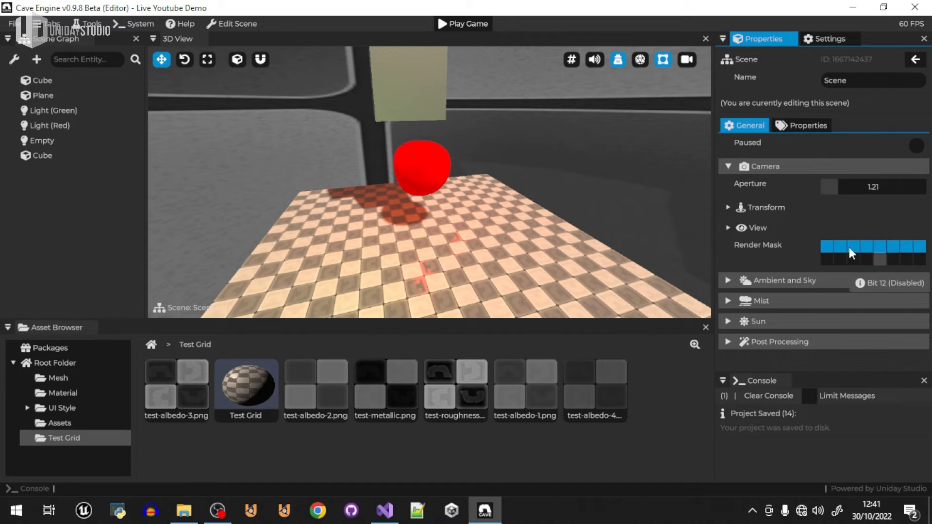
Step: Review the scene camera's view settings and the scene's custom properties
{"action": "left_click", "coordinate": [742, 228]}
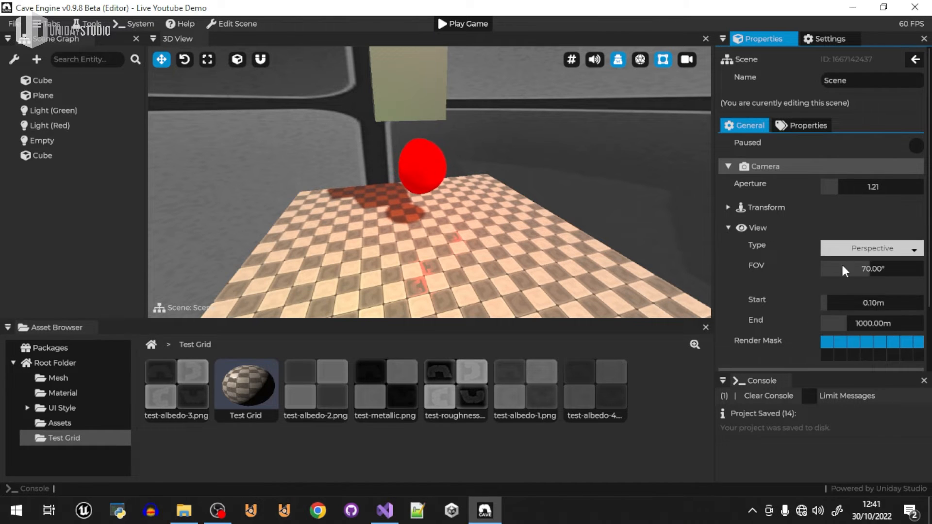
{"action": "left_click", "coordinate": [775, 228]}
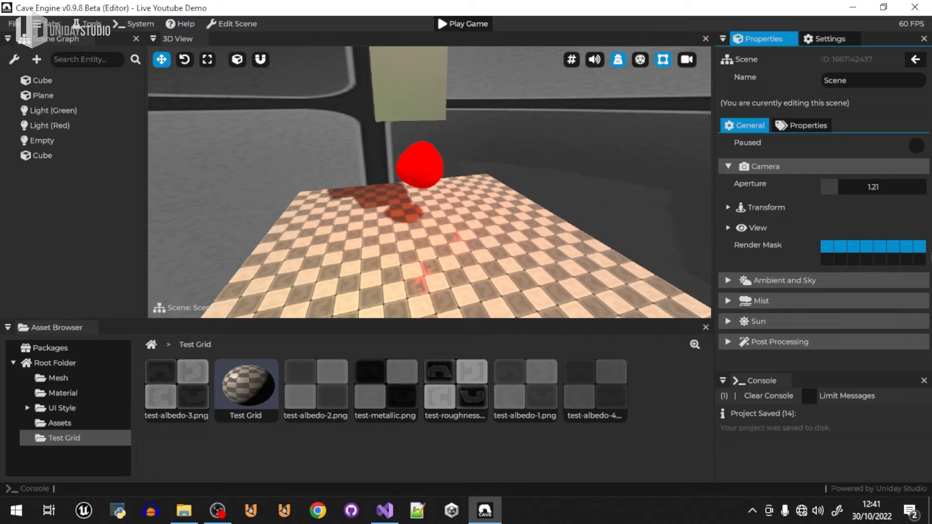
{"action": "left_click", "coordinate": [756, 170]}
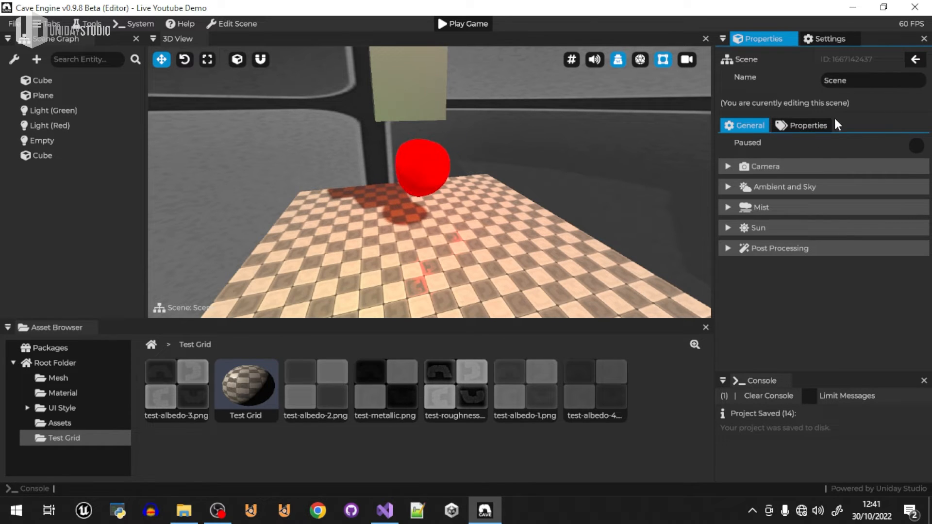
{"action": "left_click", "coordinate": [828, 125]}
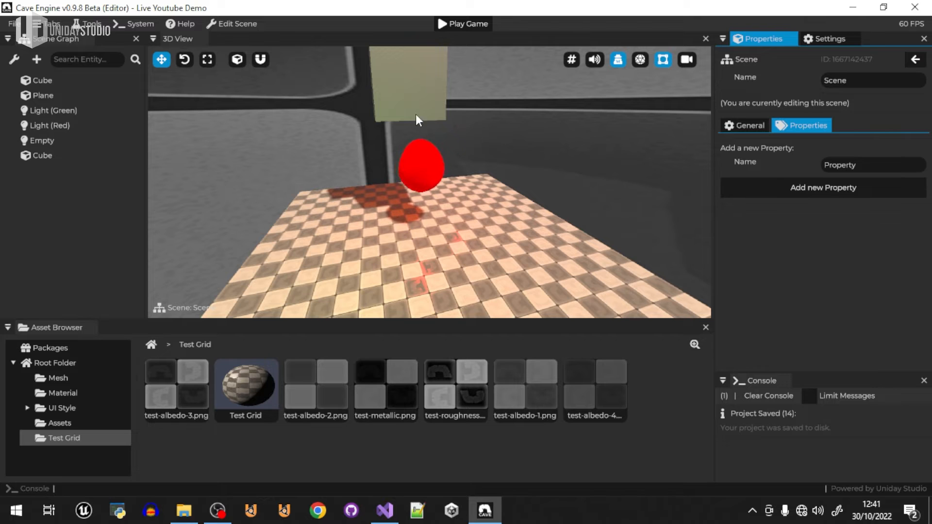
Step: Add a property named "health" to the red sphere entity and set its value to 10
{"action": "left_click", "coordinate": [480, 197]}
{"action": "left_click", "coordinate": [420, 155]}
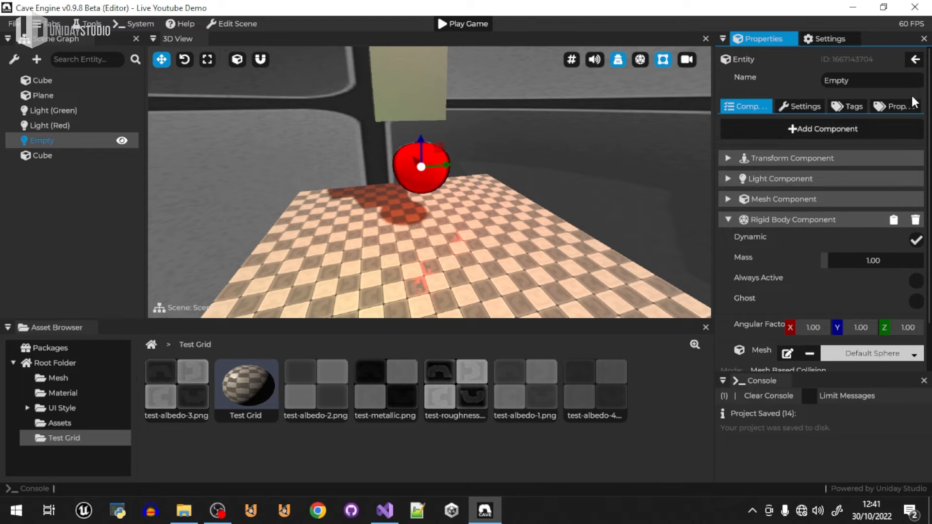
{"action": "left_click", "coordinate": [895, 106]}
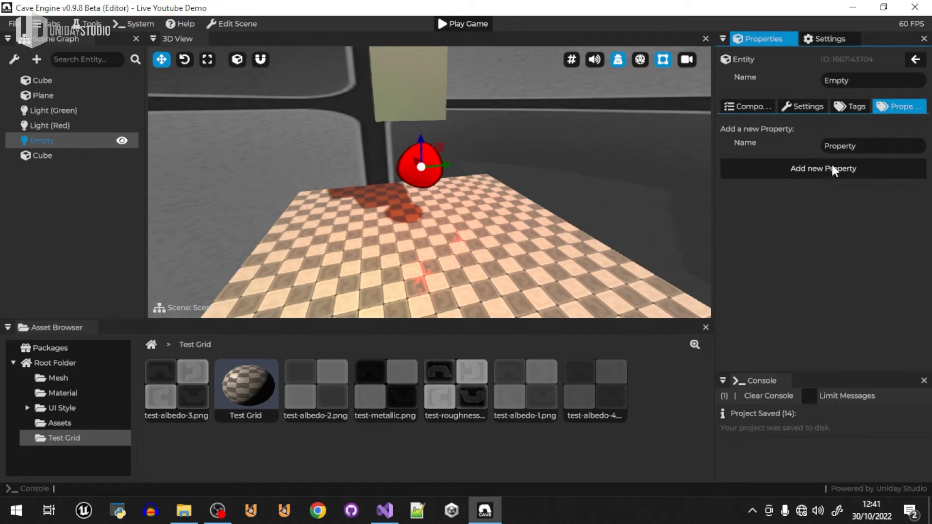
{"action": "double_click", "coordinate": [866, 144]}
{"action": "type", "text": "health"}
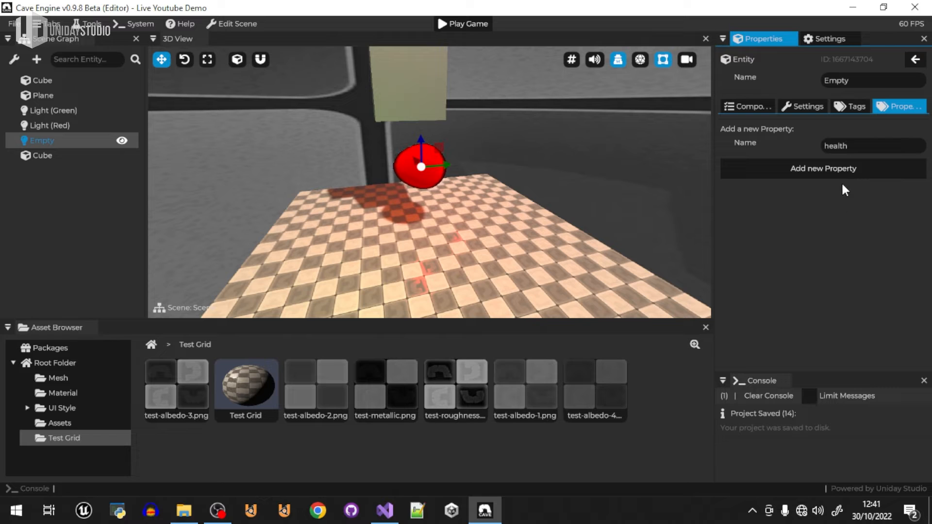
{"action": "left_click", "coordinate": [833, 169]}
{"action": "left_click_drag", "start_coordinate": [849, 123], "coordinate": [905, 131]}
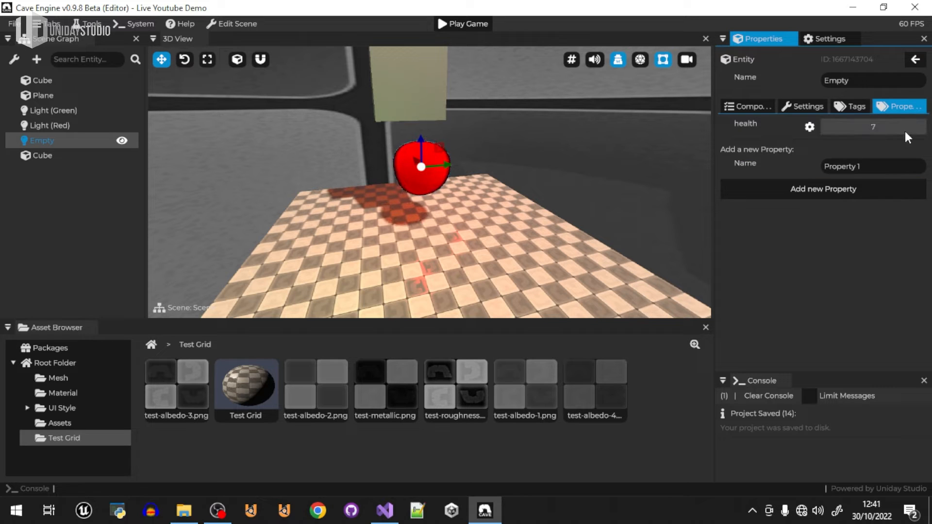
{"action": "mouse_move", "coordinate": [796, 121]}
{"action": "left_mouse_down"}
{"action": "mouse_move", "coordinate": [907, 128]}
{"action": "mouse_move", "coordinate": [843, 124]}
{"action": "left_mouse_up"}
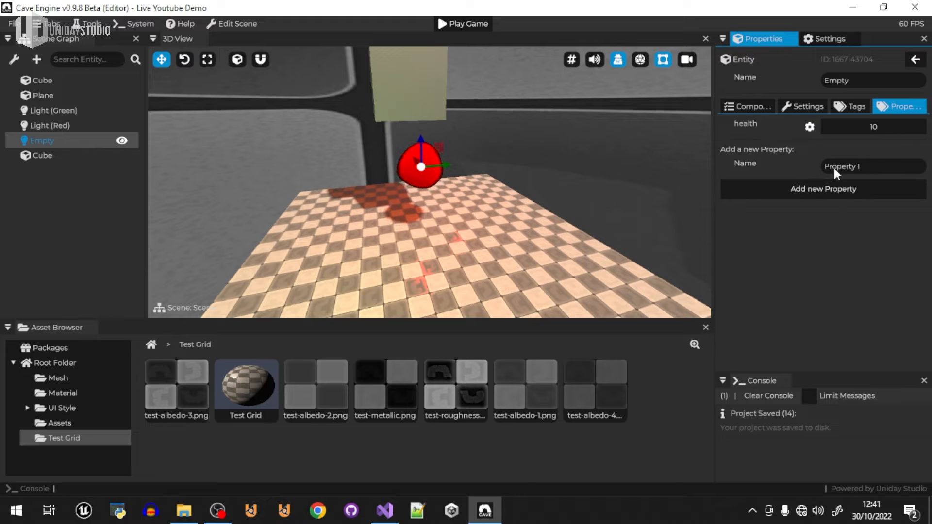
Step: Change the health property's type to Vector3 and set its Y value to -1.80
{"action": "left_click", "coordinate": [810, 126]}
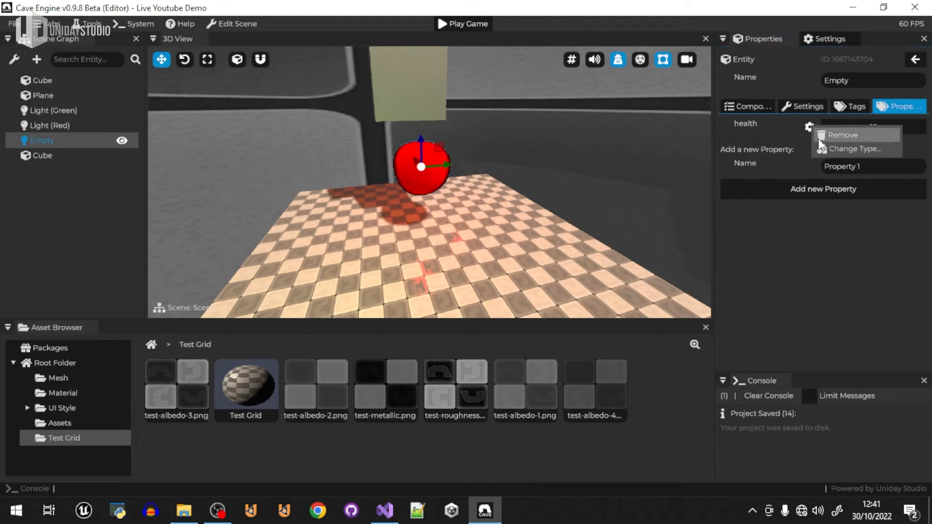
{"action": "left_click", "coordinate": [846, 151]}
{"action": "left_click", "coordinate": [785, 249]}
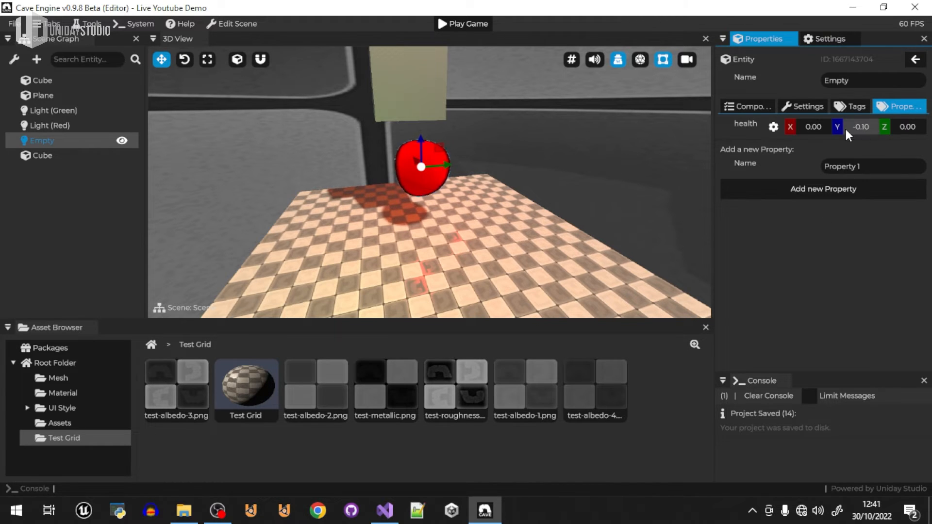
Step: Change the health property's type to Float and set its value to 4.10
{"action": "left_click", "coordinate": [774, 127]}
{"action": "left_click", "coordinate": [814, 146]}
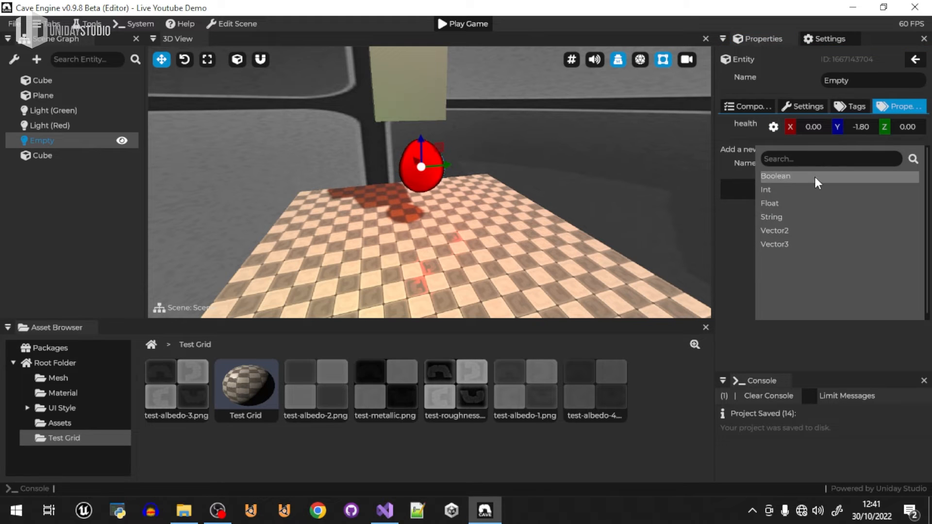
{"action": "left_click", "coordinate": [783, 201]}
{"action": "left_click_drag", "start_coordinate": [863, 124], "coordinate": [897, 141]}
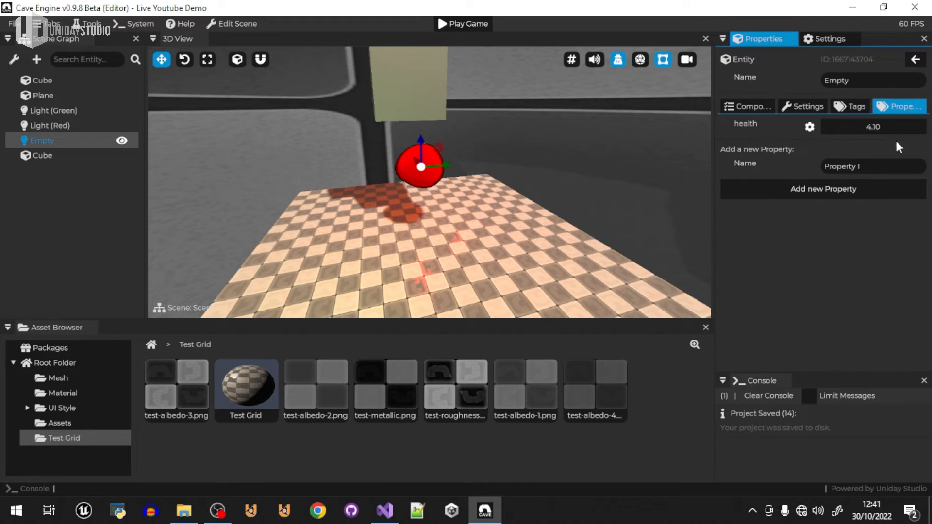
Step: Add a tag named "tag" to the red sphere entity and review its properties and general settings
{"action": "left_click", "coordinate": [861, 104]}
{"action": "left_click", "coordinate": [845, 148]}
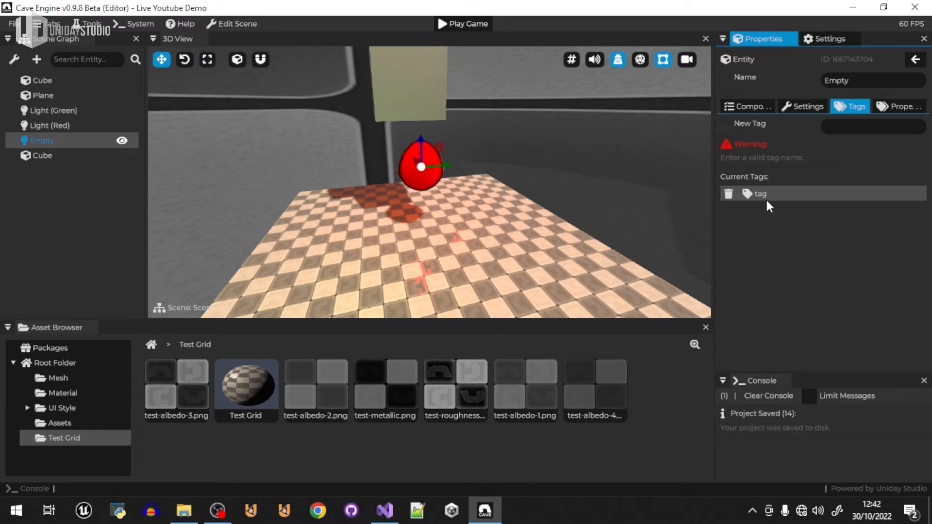
{"action": "left_click", "coordinate": [896, 107]}
{"action": "left_click", "coordinate": [845, 105]}
{"action": "left_click", "coordinate": [902, 108]}
{"action": "left_click", "coordinate": [808, 107]}
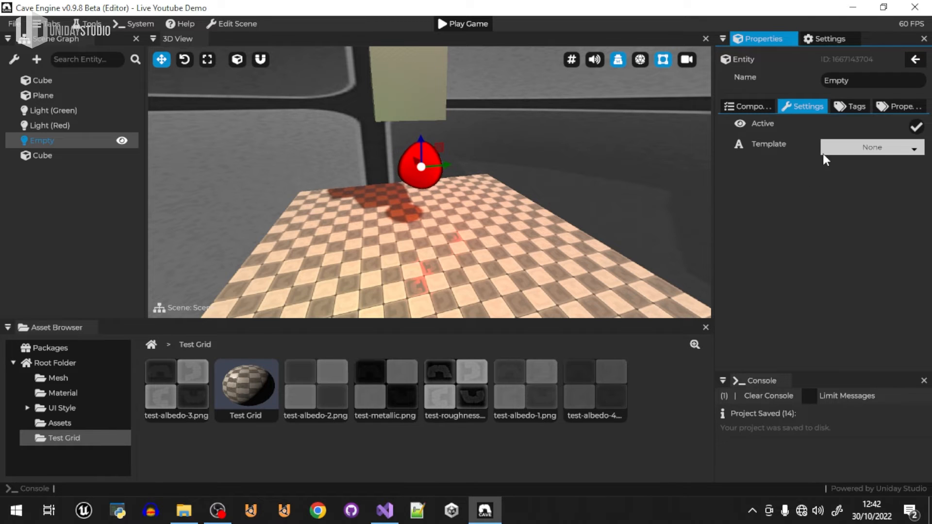
Step: Return to the red sphere's component list, collapse its Rigid Body Component, and view the sphere up close
{"action": "left_click", "coordinate": [743, 108]}
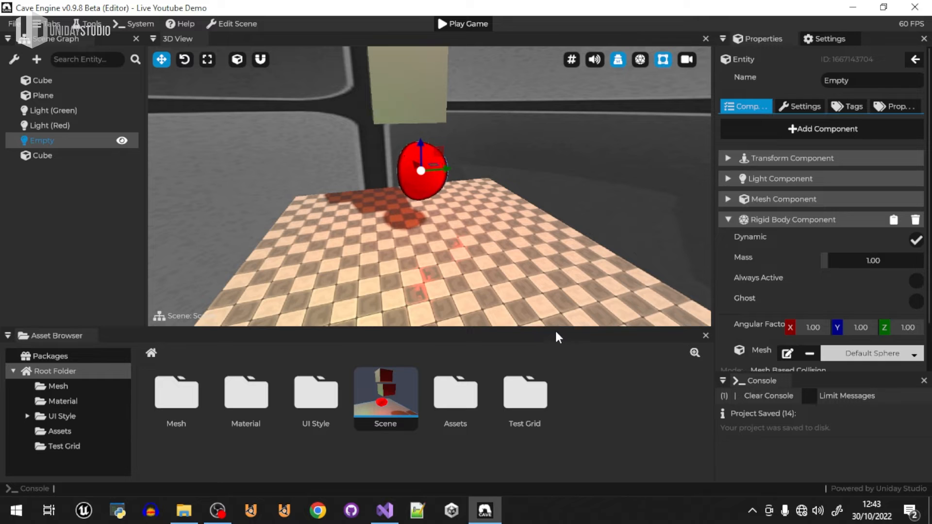
{"action": "left_click", "coordinate": [784, 221]}
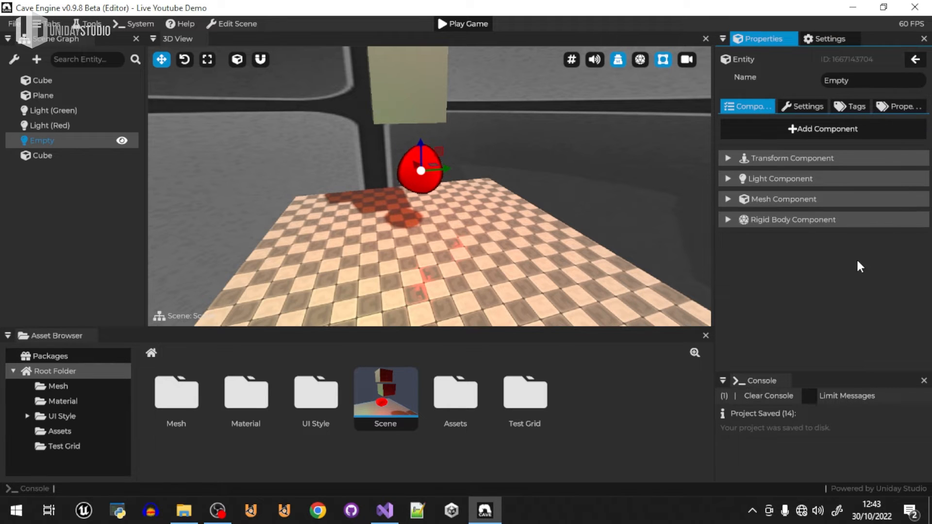
{"action": "key", "text": "w"}
{"action": "right_click_drag", "start_coordinate": [478, 179], "coordinate": [559, 168]}
{"action": "right_click_drag", "start_coordinate": [427, 211], "coordinate": [441, 217]}
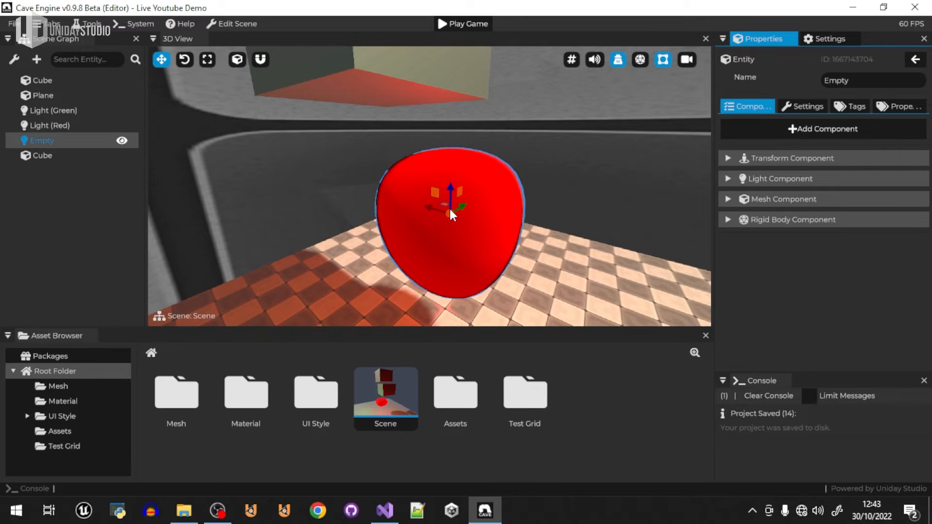
Step: Rename the red sphere entity from Empty to Enemy
{"action": "left_click_drag", "start_coordinate": [449, 186], "coordinate": [480, 219]}
{"action": "right_click_drag", "start_coordinate": [480, 218], "coordinate": [434, 252]}
{"action": "key", "text": "d"}
{"action": "key", "text": "a"}
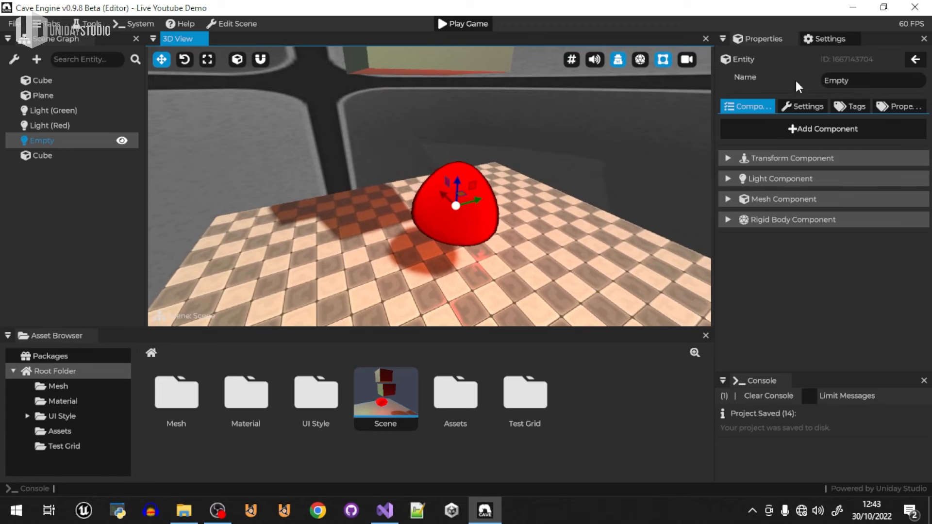
{"action": "double_click", "coordinate": [845, 80]}
{"action": "type", "text": "Enemy"}
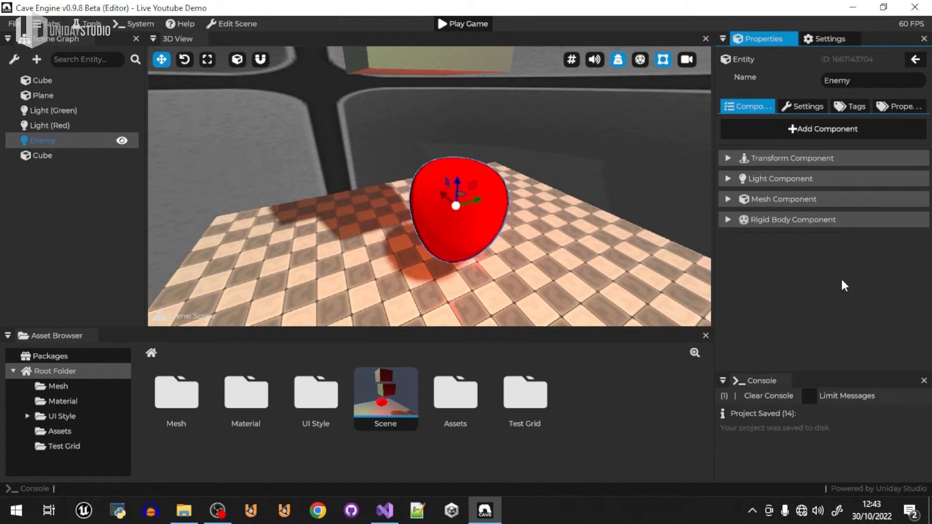
Step: Duplicate the Enemy sphere twice, placing the three spheres in a row across the checkered plane
{"action": "key", "text": "d"}
{"action": "right_click_drag", "start_coordinate": [477, 196], "coordinate": [431, 175]}
{"action": "key", "text": "shift+d"}
{"action": "left_click", "coordinate": [602, 170]}
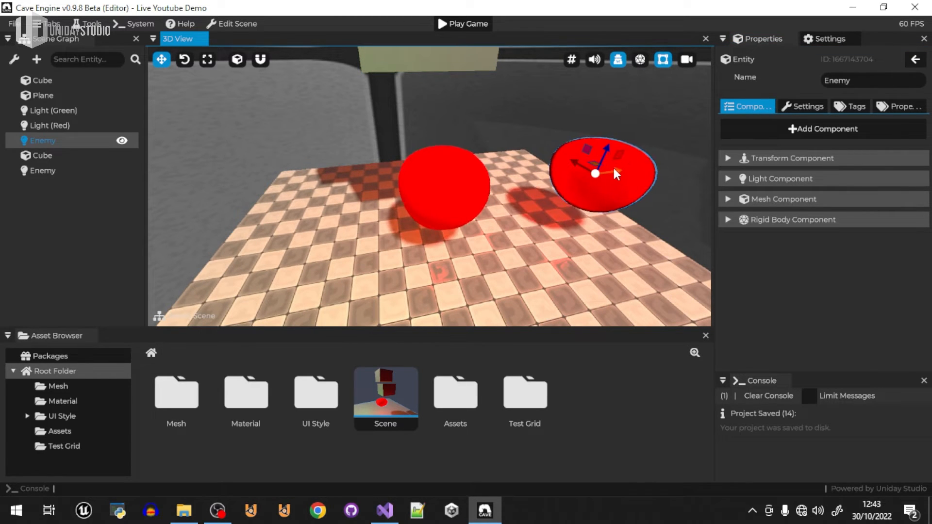
{"action": "key", "text": "shift+d"}
{"action": "key", "text": "z"}
{"action": "left_click", "coordinate": [258, 193]}
{"action": "key", "text": "s"}
{"action": "mouse_move", "coordinate": [258, 193]}
{"action": "right_mouse_down"}
{"action": "mouse_move", "coordinate": [272, 204]}
{"action": "mouse_move", "coordinate": [257, 195]}
{"action": "right_mouse_up"}
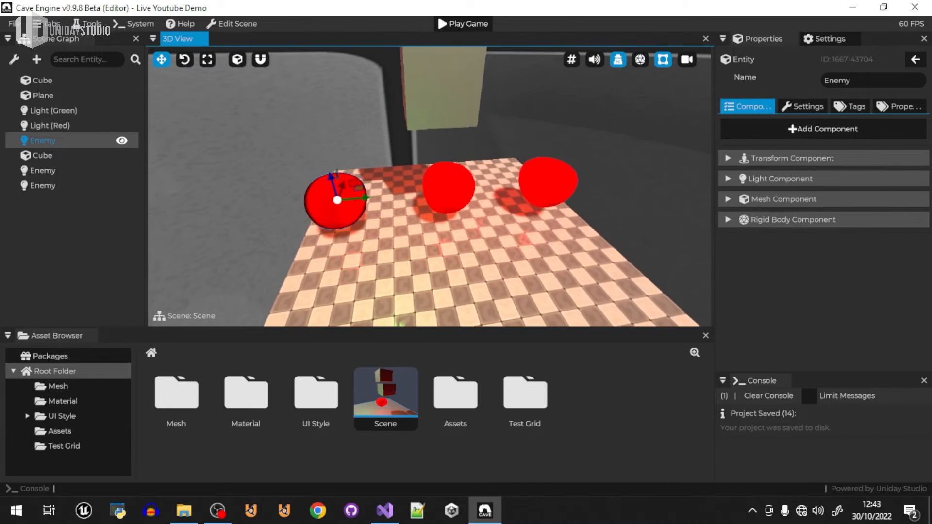
Step: Delete the two outer Enemy spheres, keeping only the middle one on the checkered plane
{"action": "left_click", "coordinate": [544, 178]}
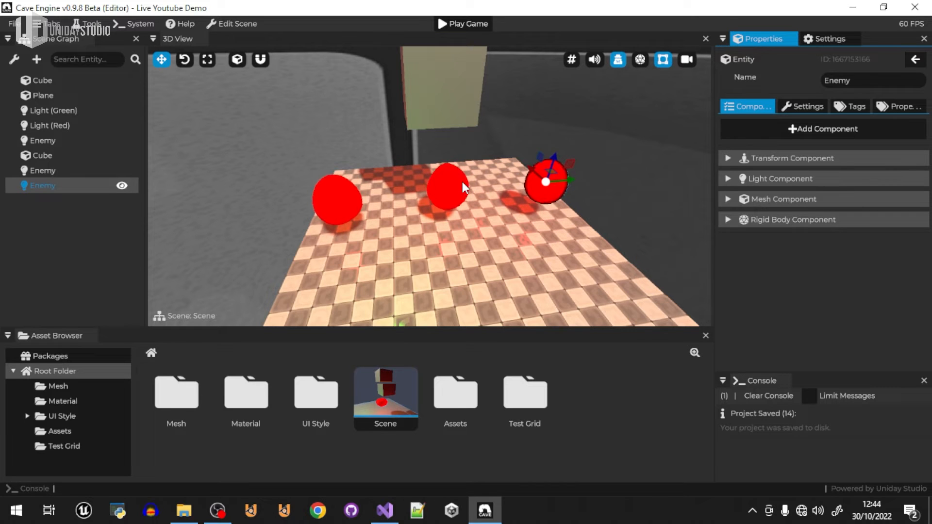
{"action": "key", "text": "Delete"}
{"action": "left_click", "coordinate": [323, 198]}
{"action": "key", "text": "Delete"}
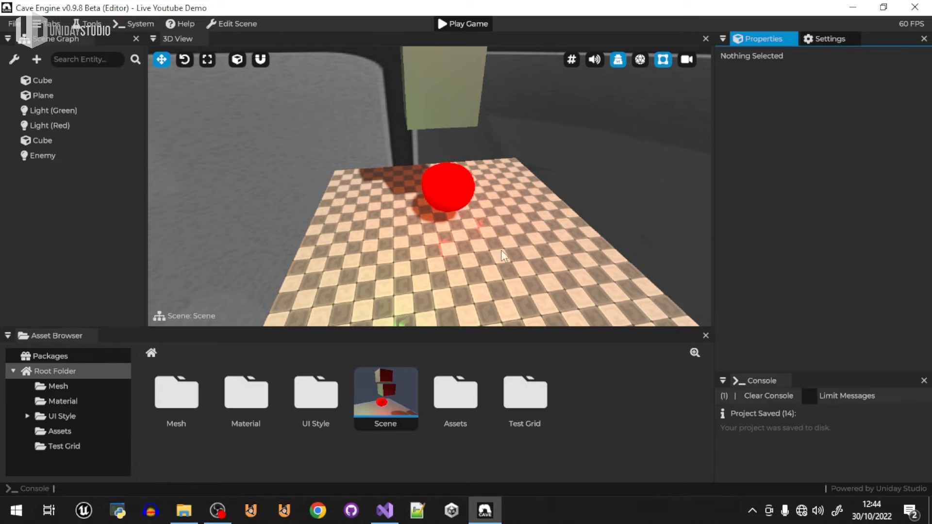
Step: Create a new entity template asset in the root folder and open it for editing
{"action": "right_click", "coordinate": [592, 402]}
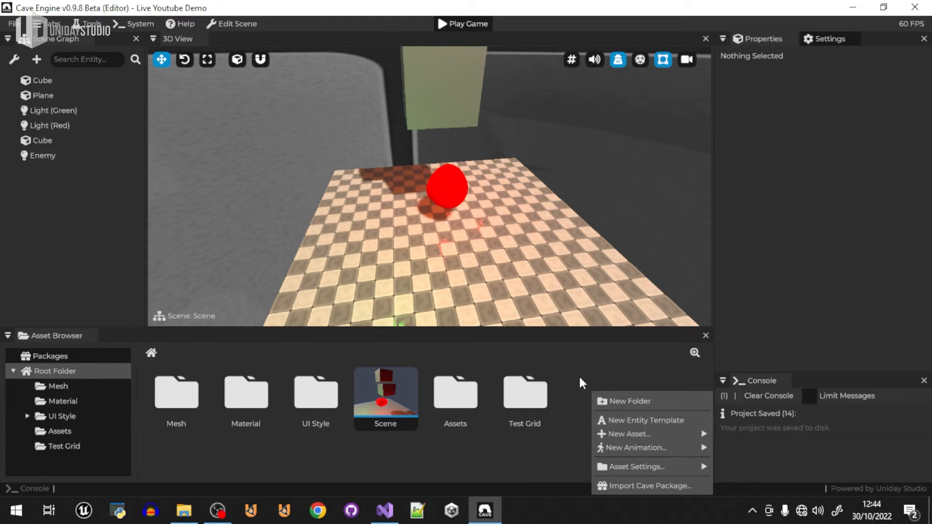
{"action": "left_click", "coordinate": [640, 421]}
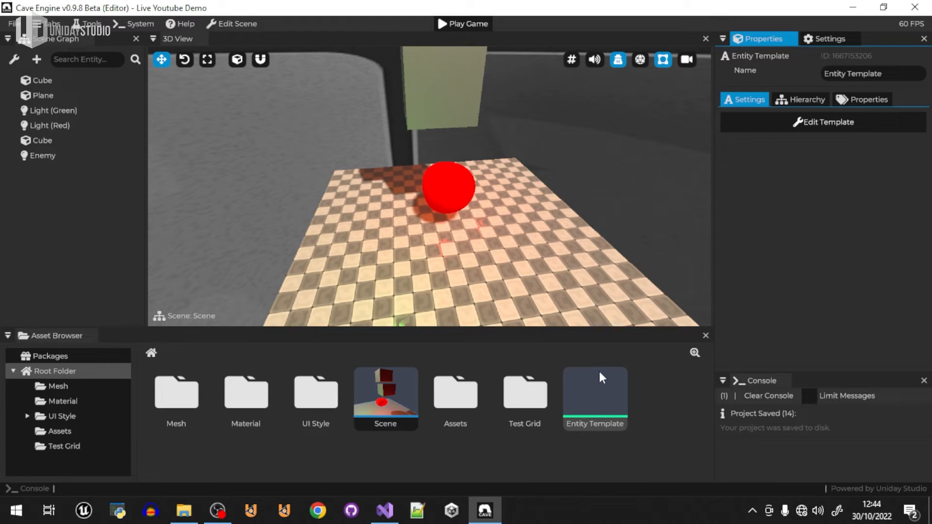
{"action": "double_click", "coordinate": [601, 399]}
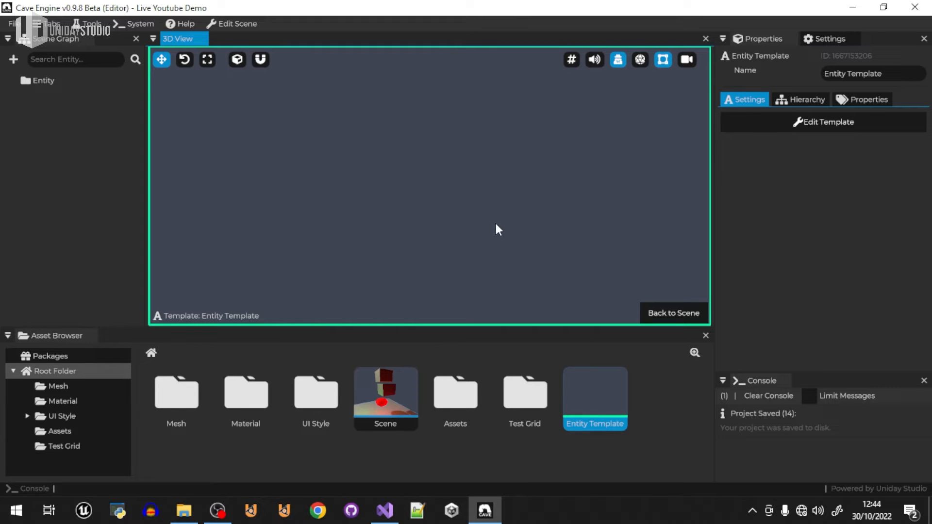
Step: Add a Mesh entity to the empty template and return to the scene
{"action": "right_click", "coordinate": [440, 171]}
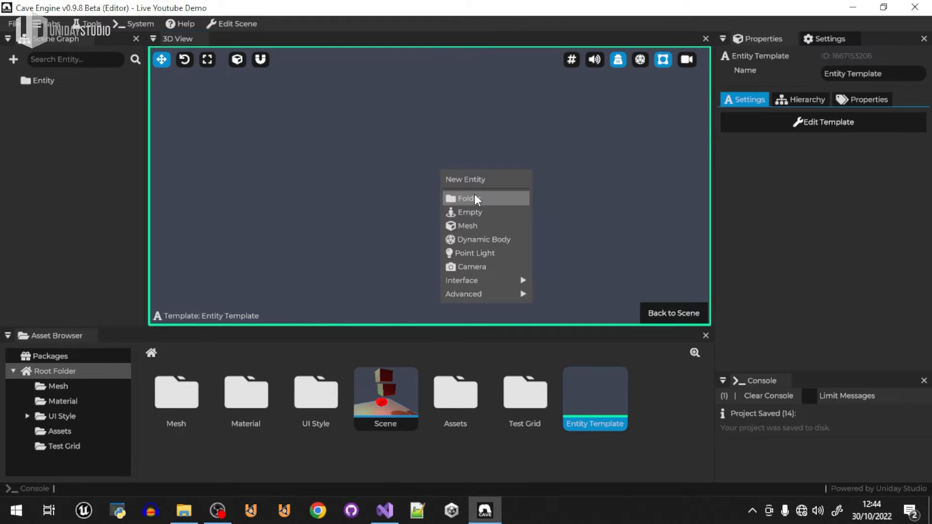
{"action": "left_click", "coordinate": [479, 227]}
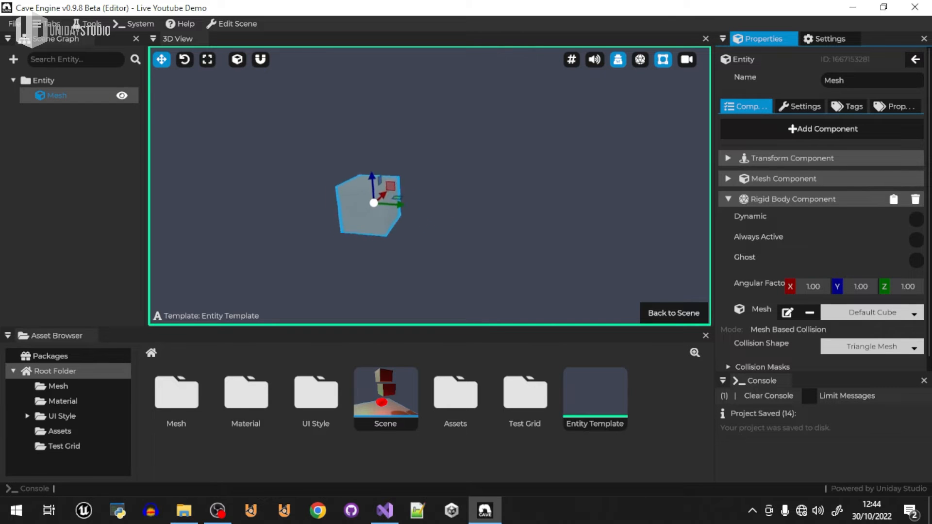
{"action": "middle_click_drag", "start_coordinate": [437, 197], "coordinate": [491, 195]}
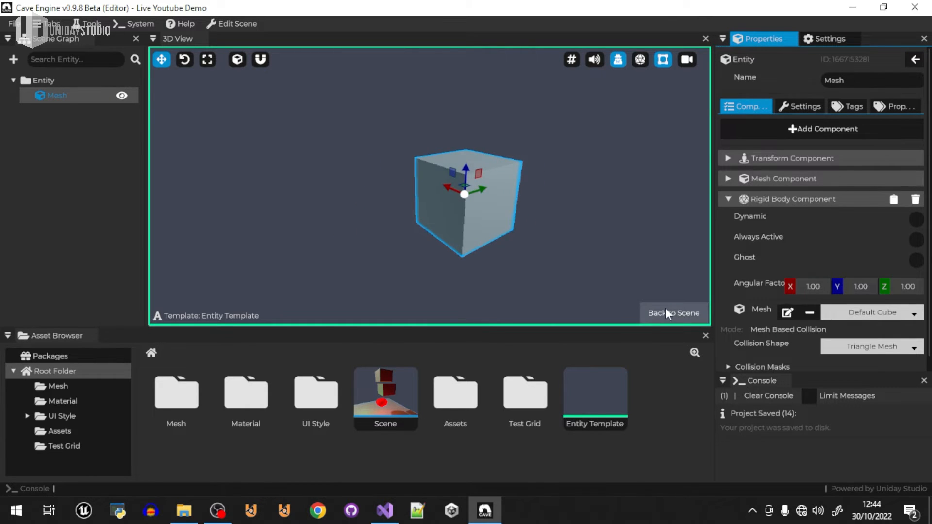
{"action": "left_click", "coordinate": [683, 311]}
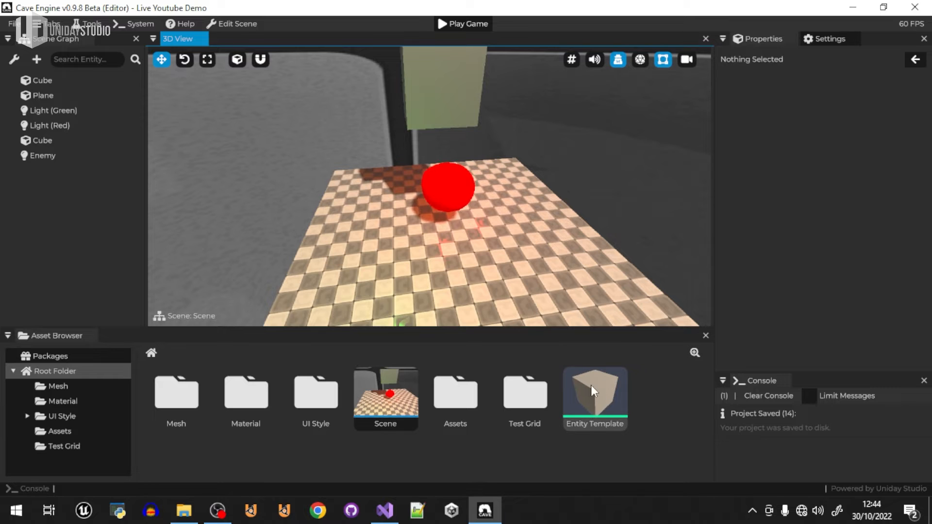
Step: Place two instances of the Entity Template in the scene and position them on either side of the red sphere
{"action": "left_click_drag", "start_coordinate": [595, 409], "coordinate": [549, 271]}
{"action": "middle_click_drag", "start_coordinate": [550, 272], "coordinate": [434, 182]}
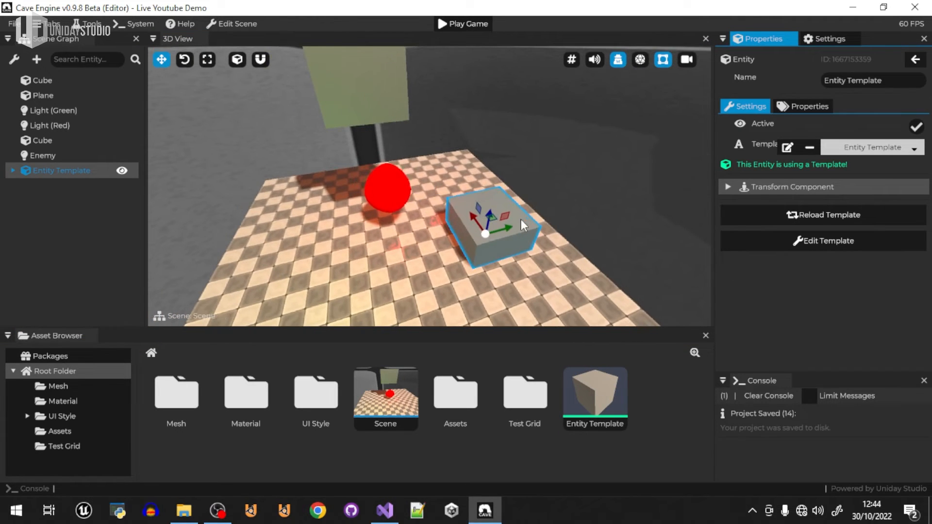
{"action": "left_click_drag", "start_coordinate": [520, 219], "coordinate": [558, 188]}
{"action": "left_click_drag", "start_coordinate": [614, 386], "coordinate": [307, 251]}
{"action": "left_click_drag", "start_coordinate": [267, 222], "coordinate": [256, 205]}
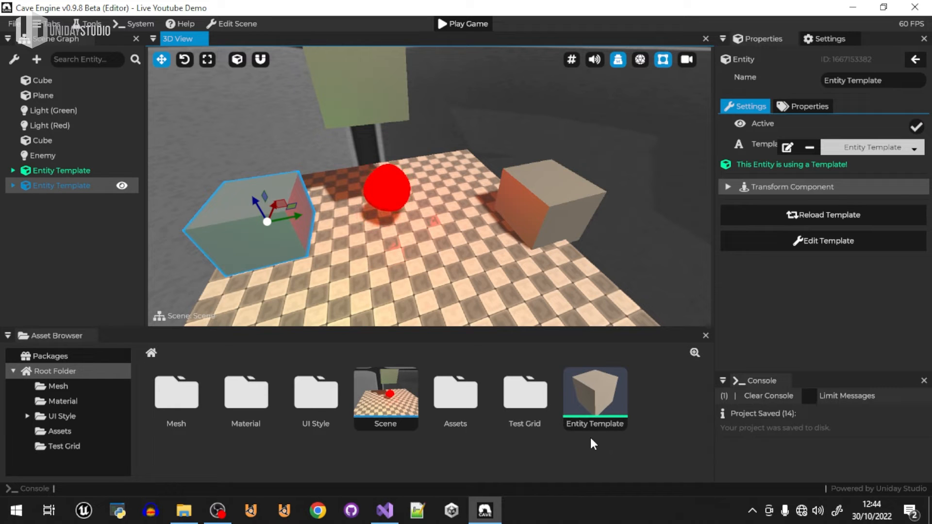
Step: Open the Entity Template asset, return to the scene, and select the template cube to the right of the sphere
{"action": "double_click", "coordinate": [596, 393]}
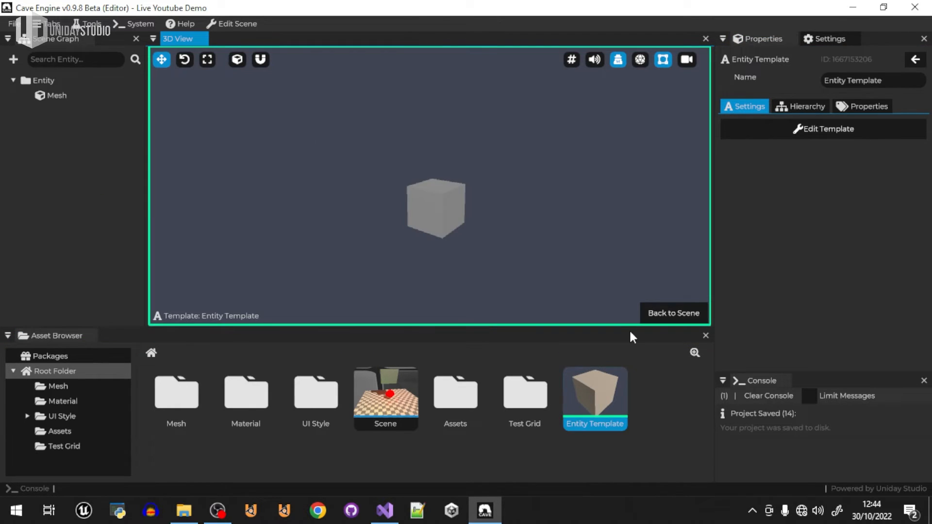
{"action": "left_click", "coordinate": [664, 315]}
{"action": "left_click", "coordinate": [589, 191]}
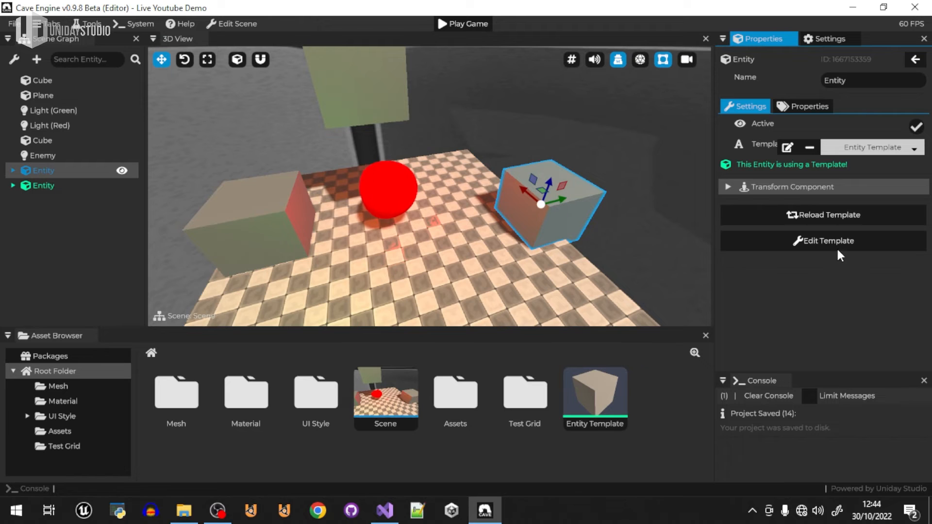
Step: Open the selected instance's template for editing, select its mesh cube, and bring up the choices for a new entity
{"action": "double_click", "coordinate": [46, 172]}
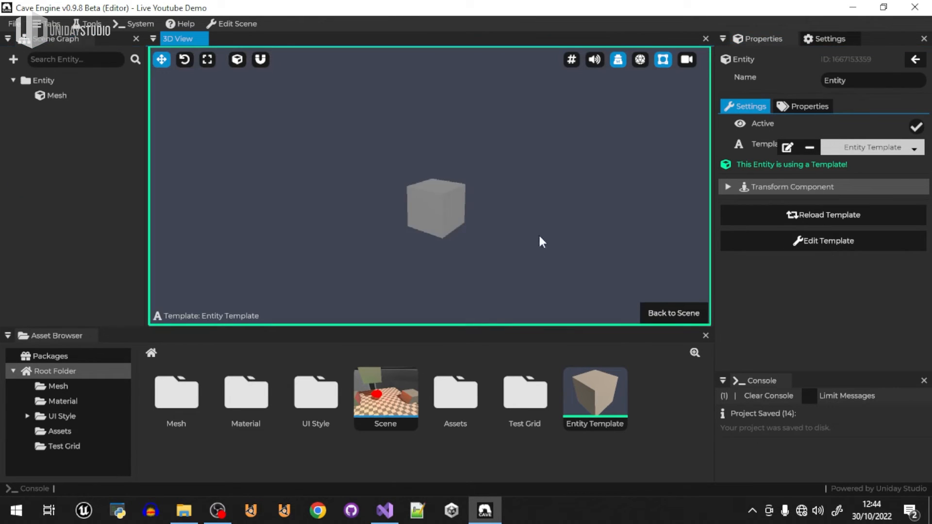
{"action": "left_click", "coordinate": [431, 217]}
{"action": "right_click", "coordinate": [487, 194]}
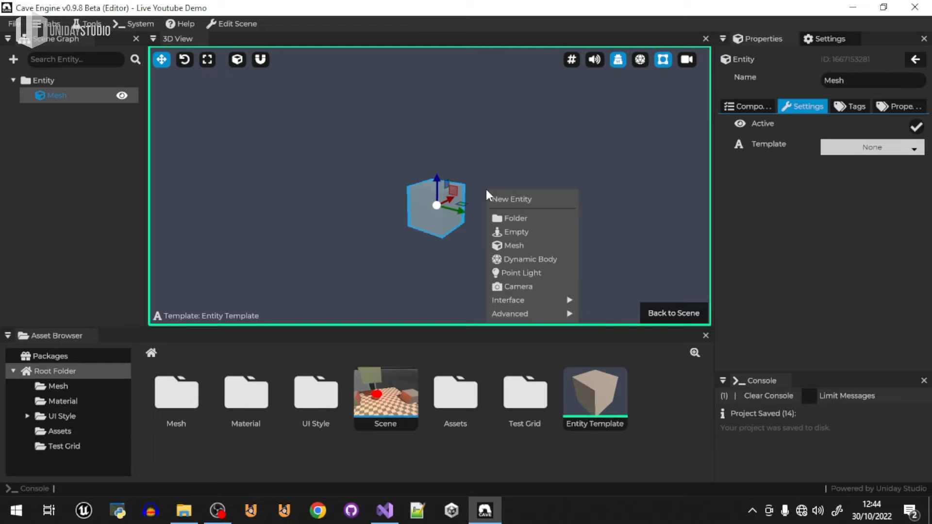
Step: Add a second mesh to the template, raise it above the cube and set its mesh to Default Sphere
{"action": "left_click", "coordinate": [524, 244]}
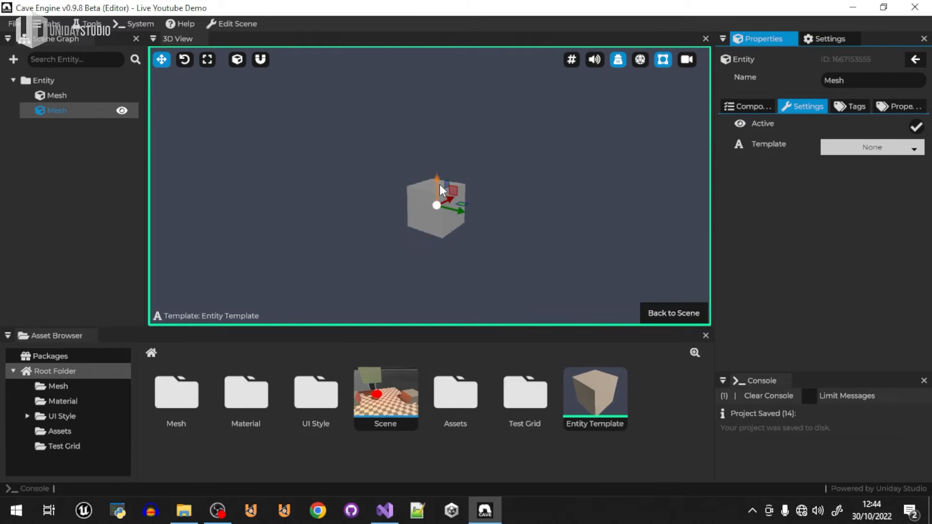
{"action": "left_click_drag", "start_coordinate": [439, 185], "coordinate": [443, 133]}
{"action": "left_click", "coordinate": [748, 107]}
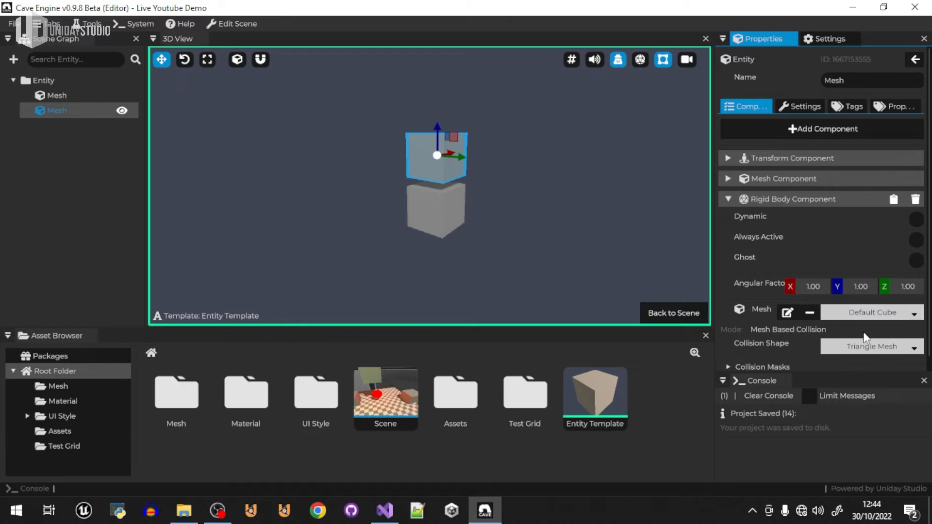
{"action": "left_click", "coordinate": [803, 180]}
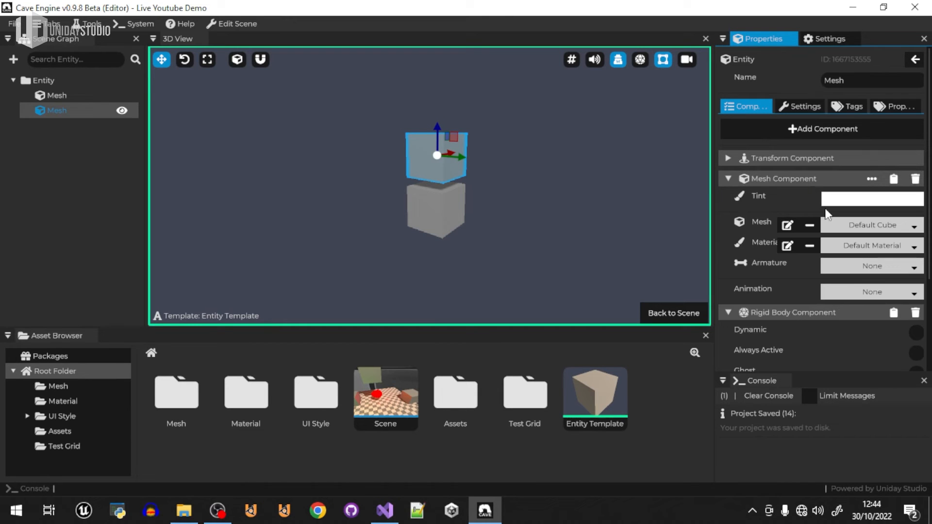
{"action": "left_click", "coordinate": [867, 225]}
{"action": "left_click", "coordinate": [819, 302]}
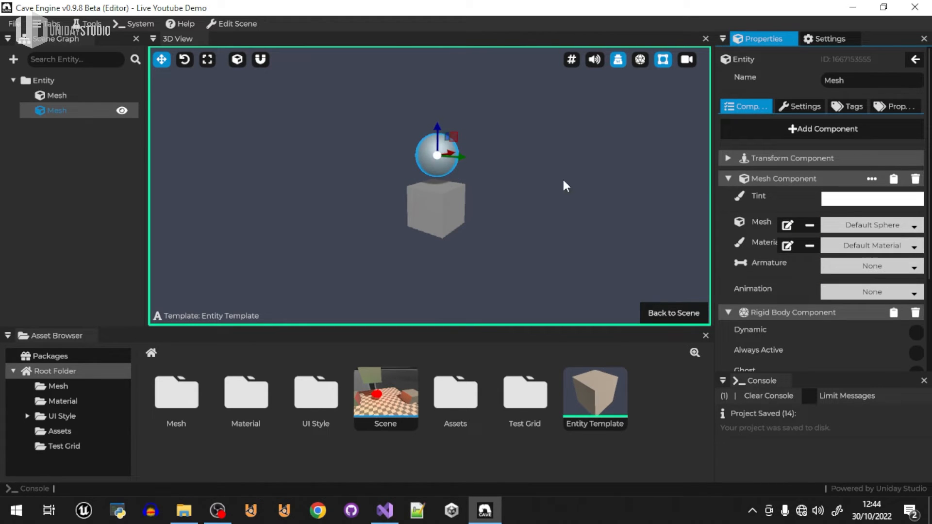
Step: Return to the scene and check both entities that use the edited template
{"action": "left_click", "coordinate": [648, 313]}
{"action": "middle_click_drag", "start_coordinate": [527, 190], "coordinate": [444, 249]}
{"action": "left_click", "coordinate": [374, 238]}
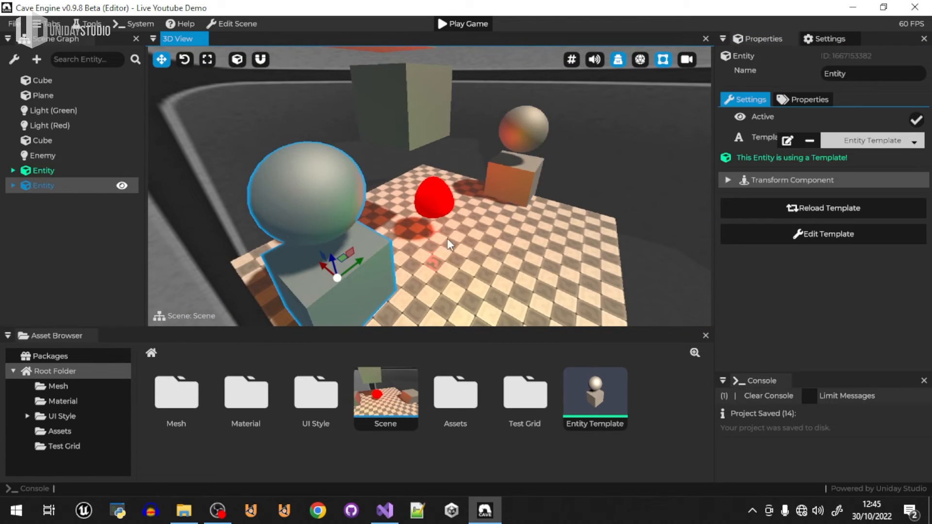
{"action": "left_click", "coordinate": [508, 203]}
{"action": "left_click", "coordinate": [357, 285]}
{"action": "left_click", "coordinate": [533, 182]}
{"action": "left_click", "coordinate": [351, 296]}
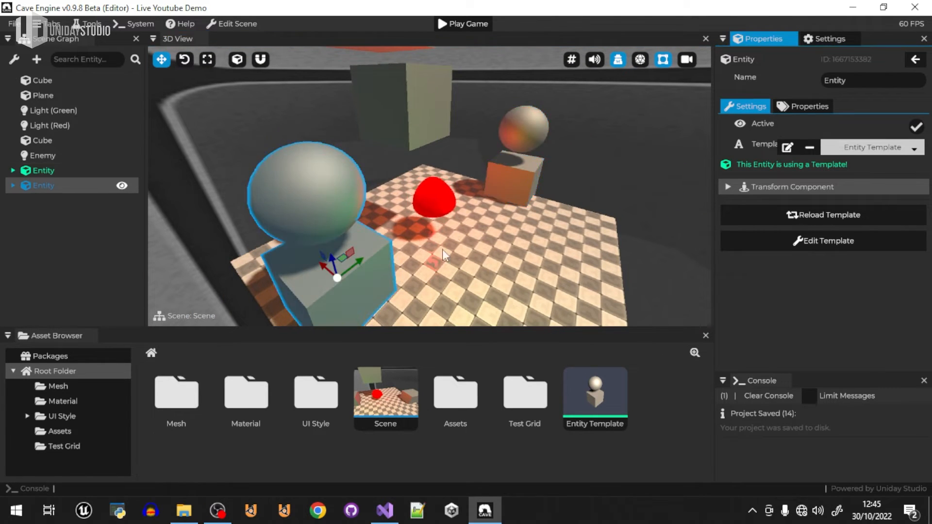
Step: Rename the Entity Template asset to Weird Template
{"action": "right_click", "coordinate": [592, 394]}
{"action": "key", "text": "ctrl+a"}
{"action": "type", "text": "Weird Tempalte"}
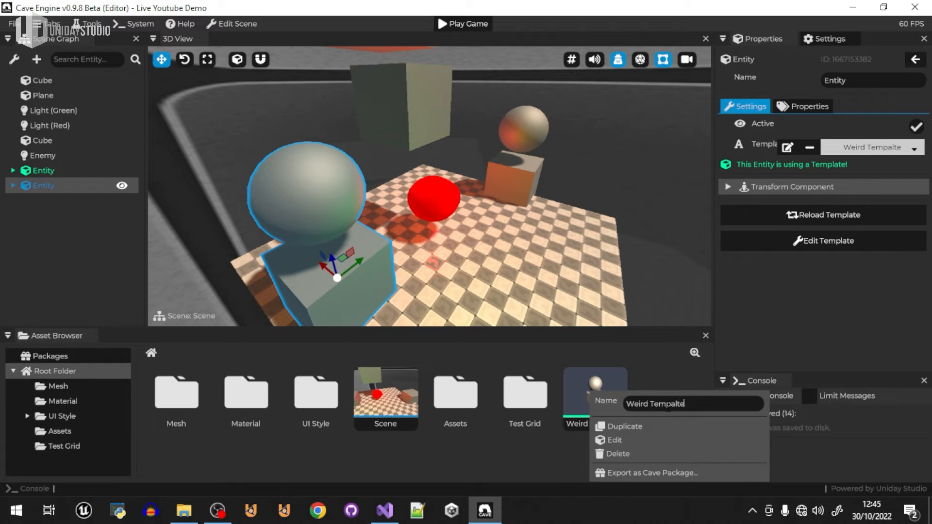
{"action": "key", "text": "BackSpace"}
{"action": "key", "text": "BackSpace"}
{"action": "key", "text": "BackSpace"}
{"action": "key", "text": "BackSpace"}
{"action": "type", "text": "late"}
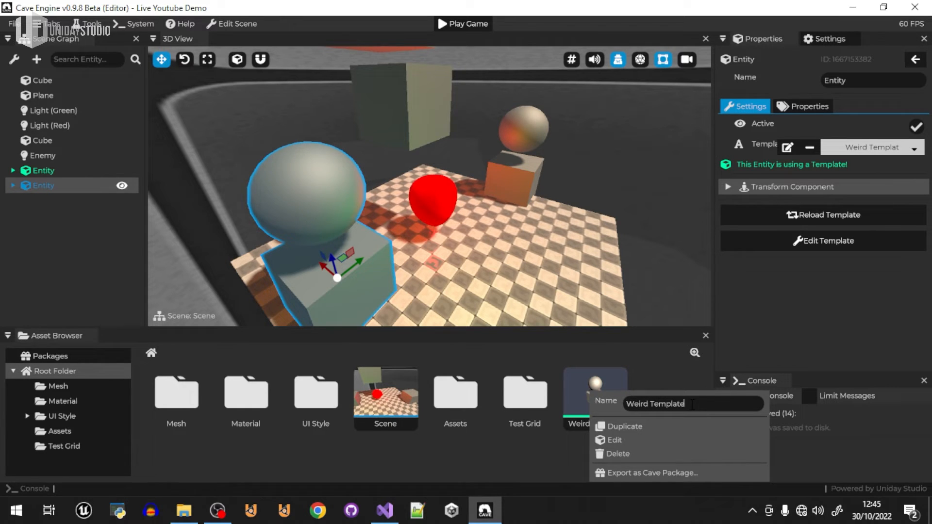
{"action": "left_click", "coordinate": [460, 227]}
Step: Select the red Enemy entity in the scene and create a new entity template in the root folder
{"action": "left_click", "coordinate": [441, 207]}
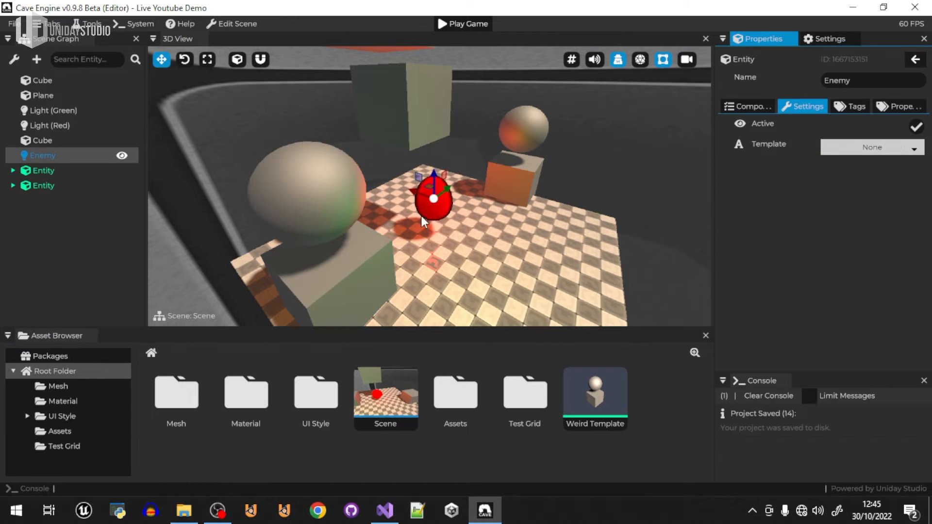
{"action": "scroll", "coordinate": [539, 176], "scroll_direction": "up", "scroll_amount": 4}
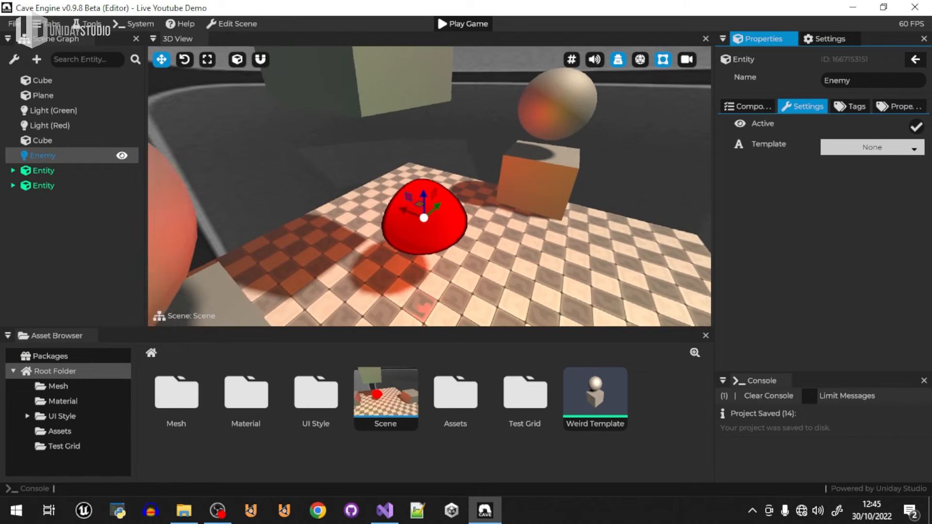
{"action": "left_click", "coordinate": [531, 171]}
{"action": "left_click", "coordinate": [450, 95]}
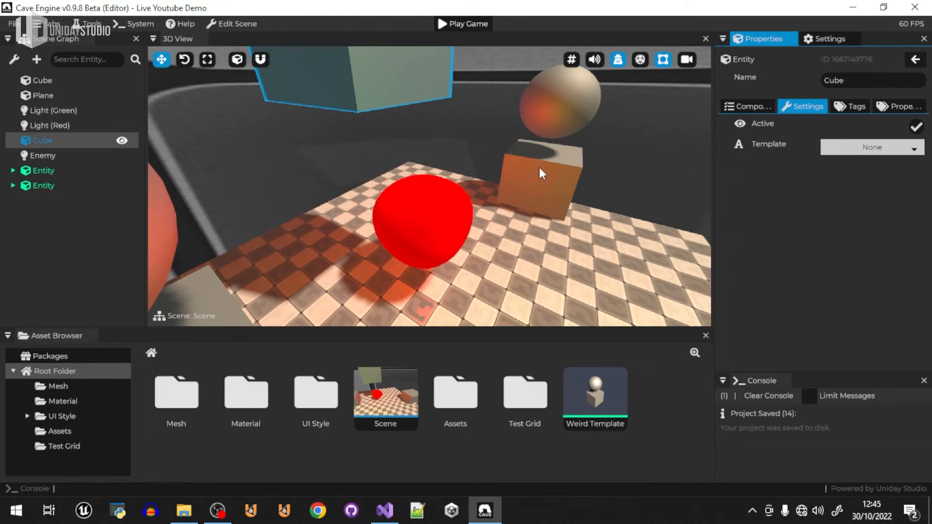
{"action": "left_click", "coordinate": [560, 170]}
{"action": "left_click", "coordinate": [439, 214]}
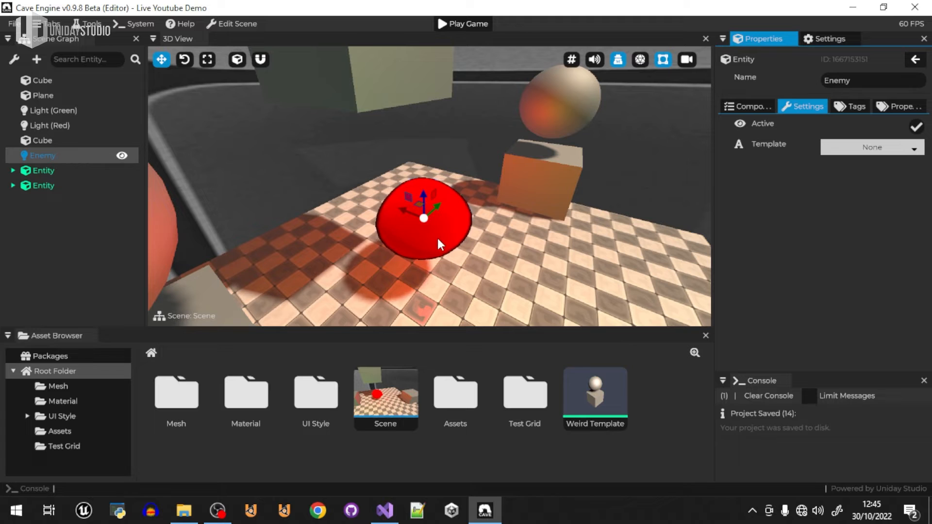
{"action": "right_click", "coordinate": [660, 383]}
{"action": "left_click", "coordinate": [699, 410]}
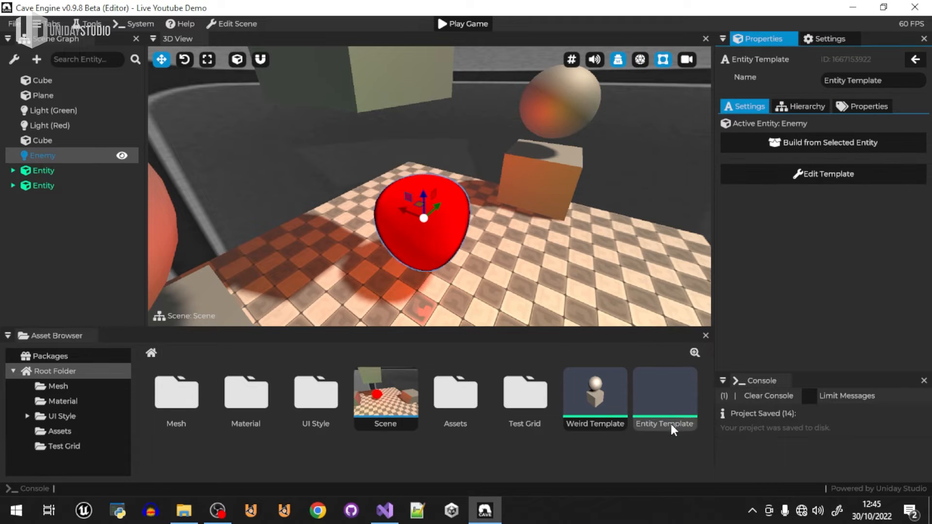
Step: Rename the new entity template as Enemy
{"action": "right_click", "coordinate": [672, 408]}
{"action": "left_click", "coordinate": [783, 403]}
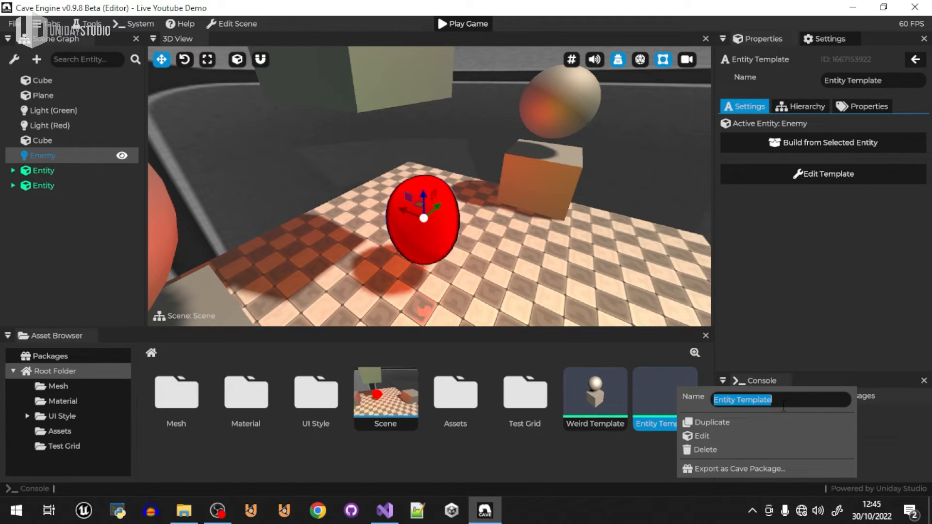
{"action": "type", "text": "Enemy"}
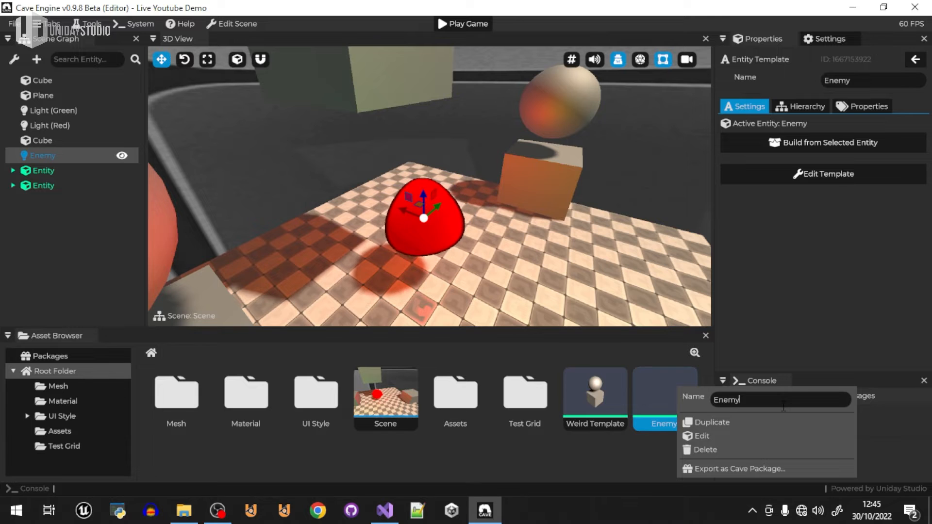
{"action": "left_click", "coordinate": [560, 458]}
Step: Build the Enemy template from the selected Enemy entity, and check its contents in the template editor before returning to the scene
{"action": "left_click", "coordinate": [518, 243]}
{"action": "left_click", "coordinate": [438, 201]}
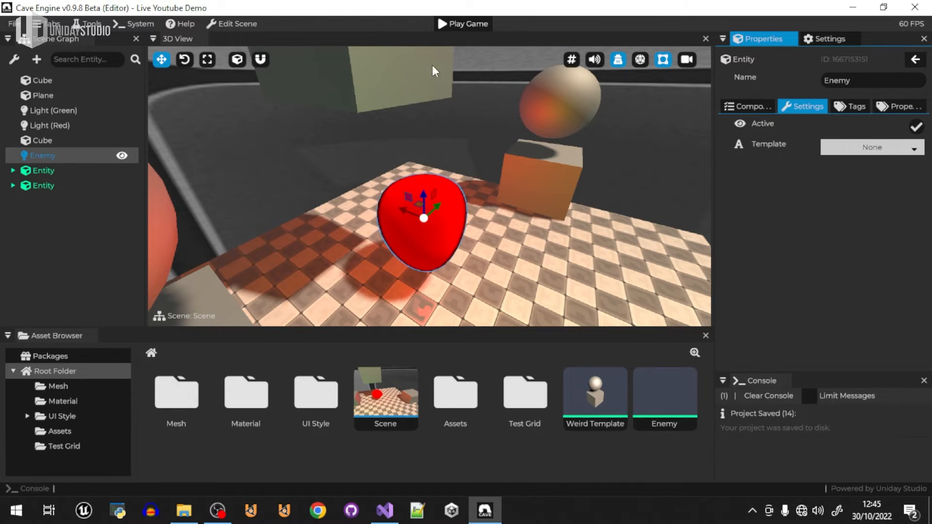
{"action": "left_click", "coordinate": [644, 421]}
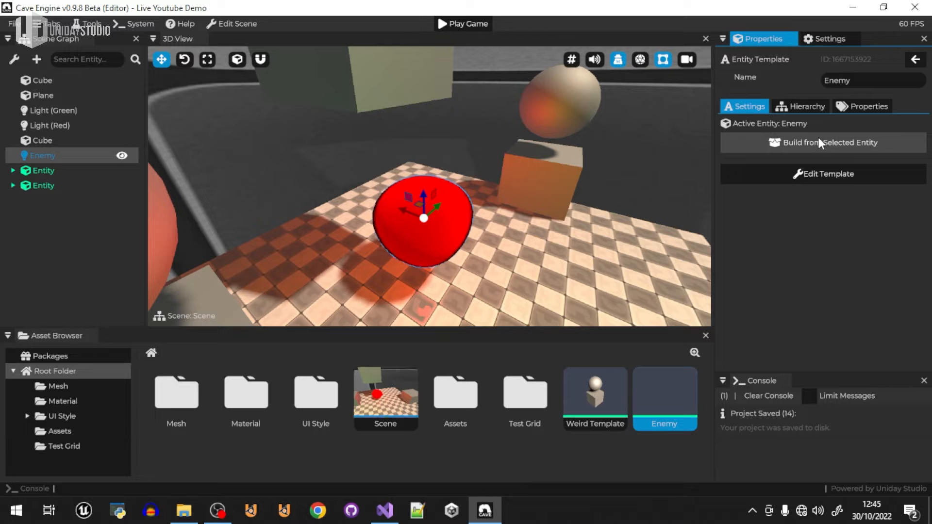
{"action": "left_click", "coordinate": [855, 140]}
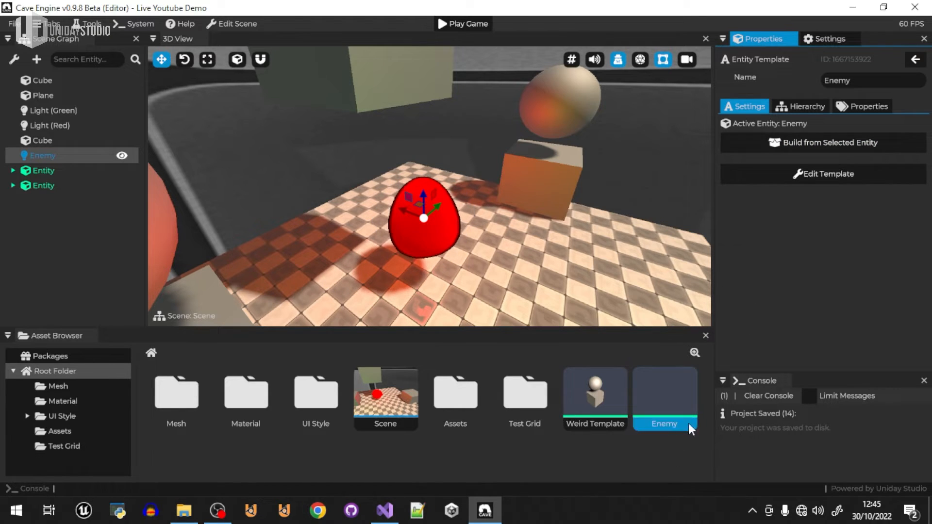
{"action": "double_click", "coordinate": [671, 376]}
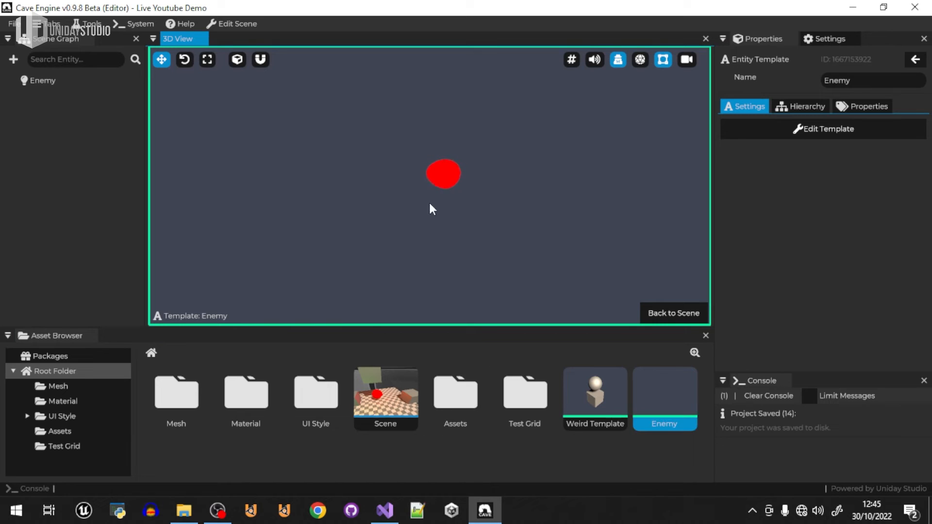
{"action": "left_click", "coordinate": [675, 313]}
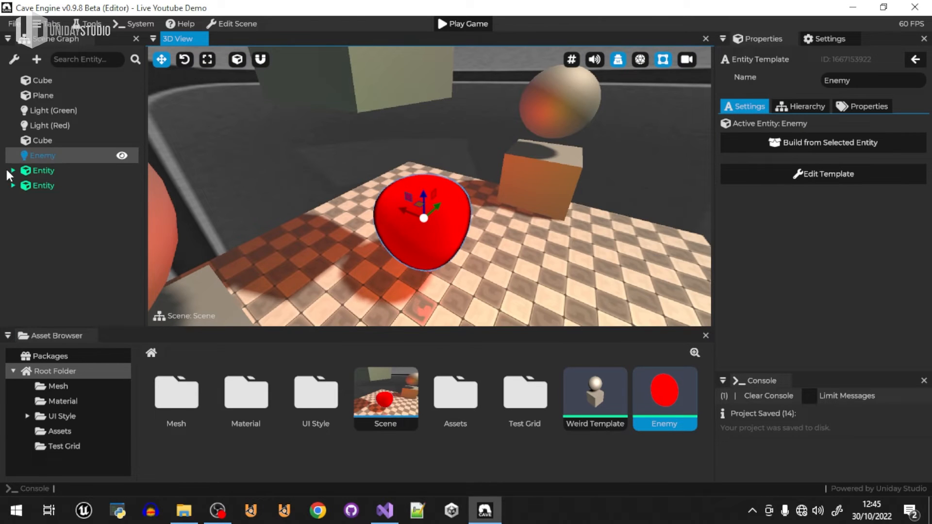
Step: Replace the original Enemy entity with three instances of the Enemy template placed around the checkered floor
{"action": "left_click", "coordinate": [47, 156]}
{"action": "key", "text": "Delete"}
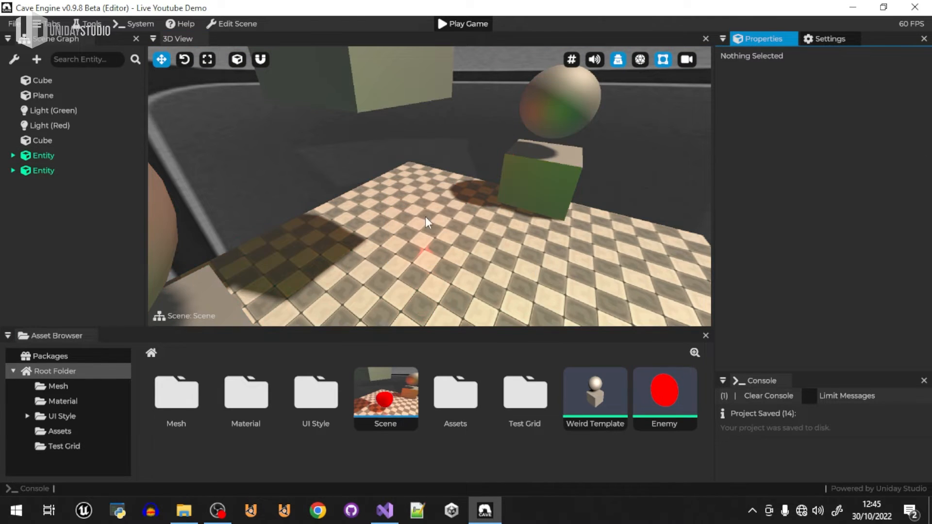
{"action": "left_click_drag", "start_coordinate": [662, 404], "coordinate": [445, 153]}
{"action": "right_click_drag", "start_coordinate": [446, 153], "coordinate": [427, 184]}
{"action": "left_click_drag", "start_coordinate": [671, 399], "coordinate": [553, 209]}
{"action": "left_click_drag", "start_coordinate": [662, 410], "coordinate": [456, 240]}
{"action": "right_click_drag", "start_coordinate": [457, 239], "coordinate": [443, 179]}
Step: Play-test the scene with the three enemies and stop the game
{"action": "left_click", "coordinate": [483, 26]}
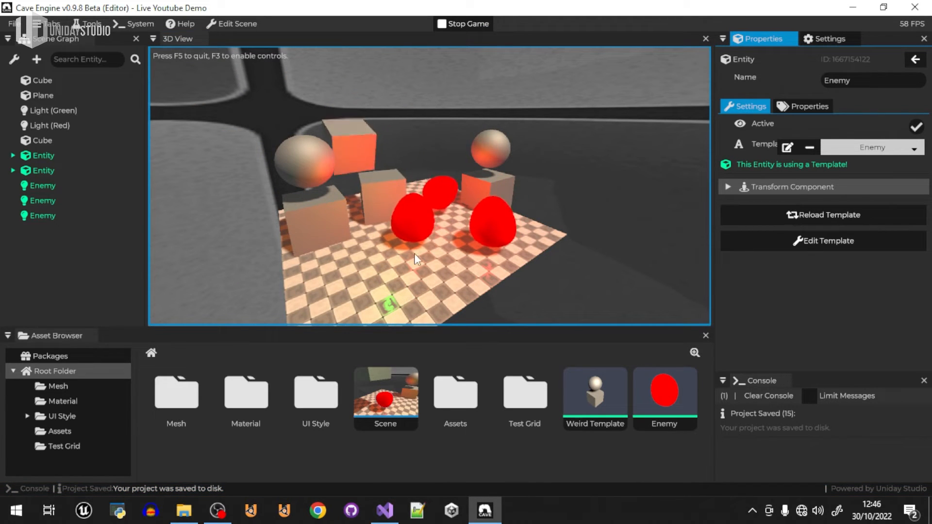
{"action": "left_click", "coordinate": [472, 24]}
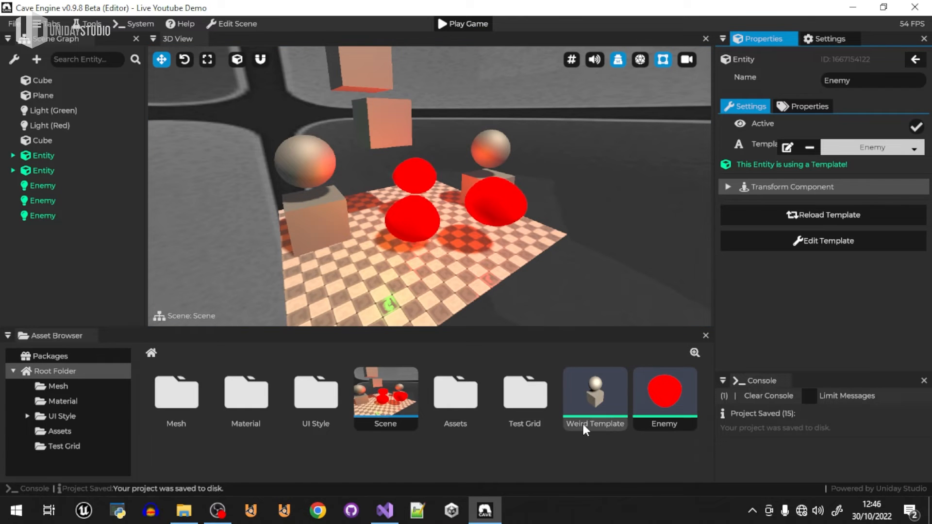
Step: Open the Weird Template for editing from its entity in the scene and show the root entity's components
{"action": "key", "text": "w"}
{"action": "right_click_drag", "start_coordinate": [480, 186], "coordinate": [436, 203]}
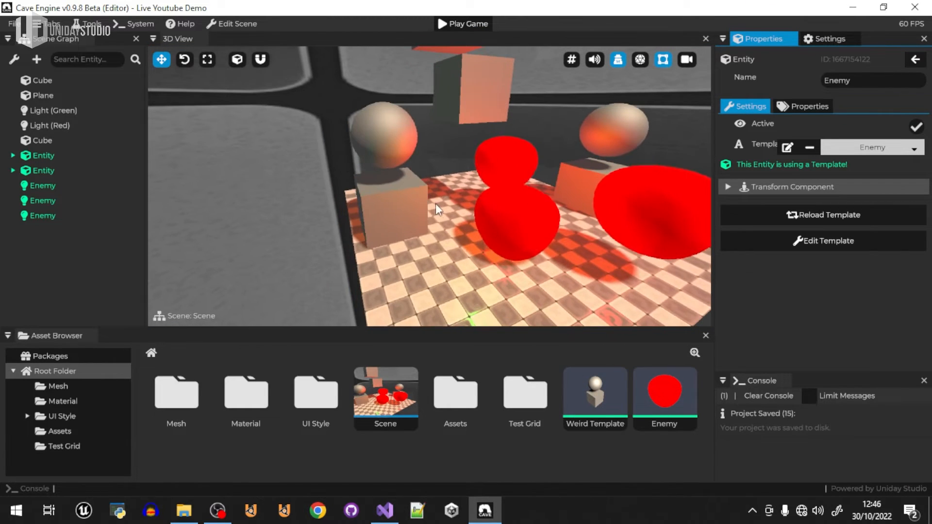
{"action": "left_click", "coordinate": [395, 209]}
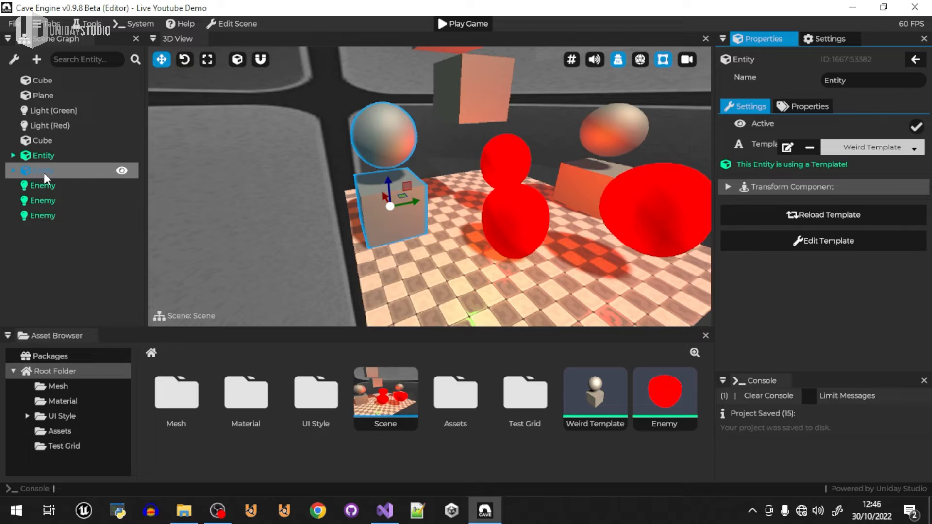
{"action": "double_click", "coordinate": [43, 173]}
{"action": "left_click", "coordinate": [445, 159]}
{"action": "key", "text": "w"}
{"action": "mouse_move", "coordinate": [445, 159]}
{"action": "right_mouse_down"}
{"action": "mouse_move", "coordinate": [448, 141]}
{"action": "mouse_move", "coordinate": [450, 162]}
{"action": "right_mouse_up"}
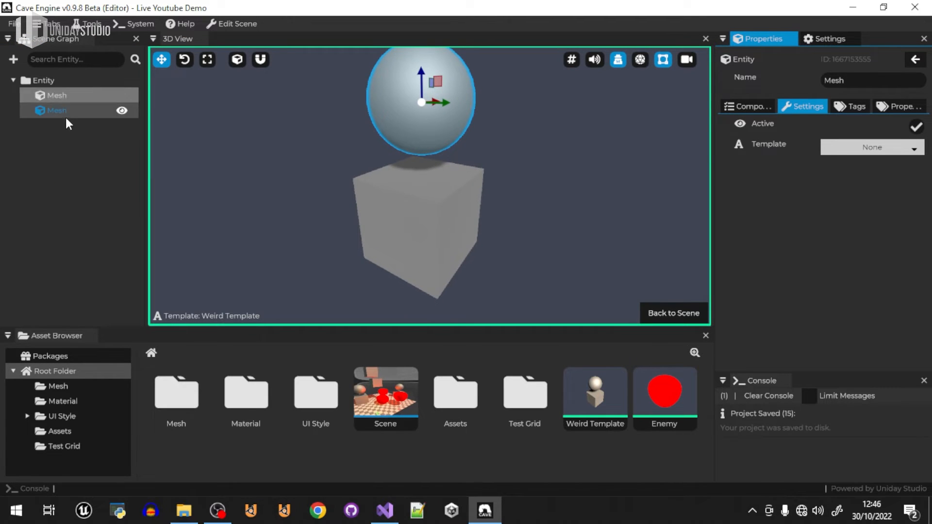
{"action": "left_click", "coordinate": [43, 84]}
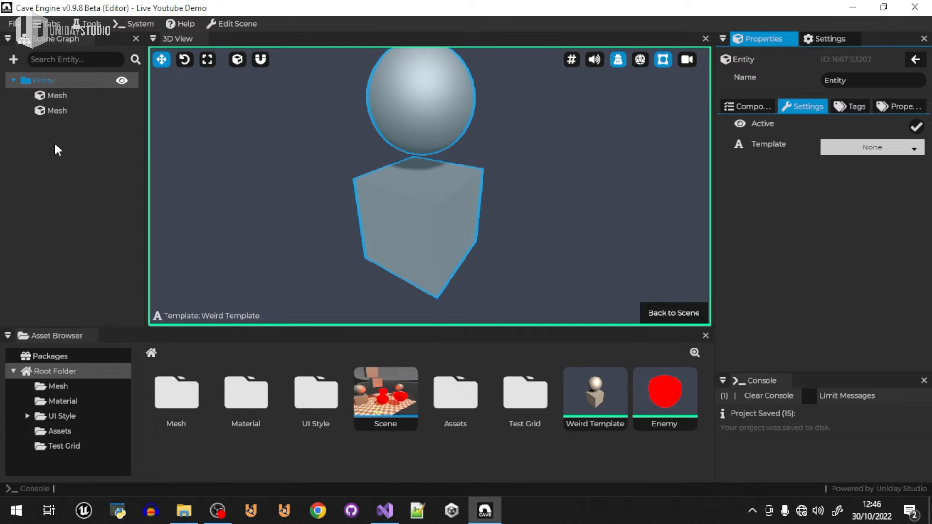
{"action": "left_click", "coordinate": [747, 107]}
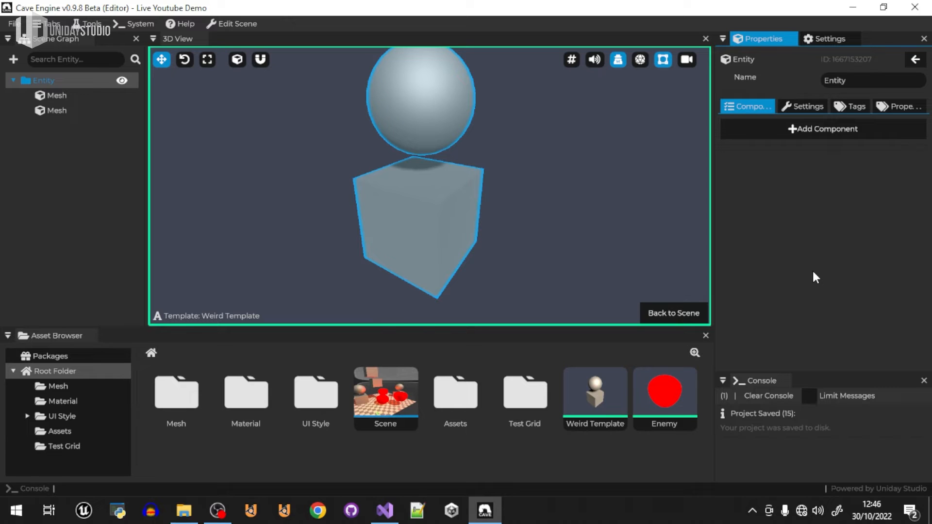
Step: Parent the sphere mesh to the cube mesh in the template's hierarchy
{"action": "left_click", "coordinate": [52, 110]}
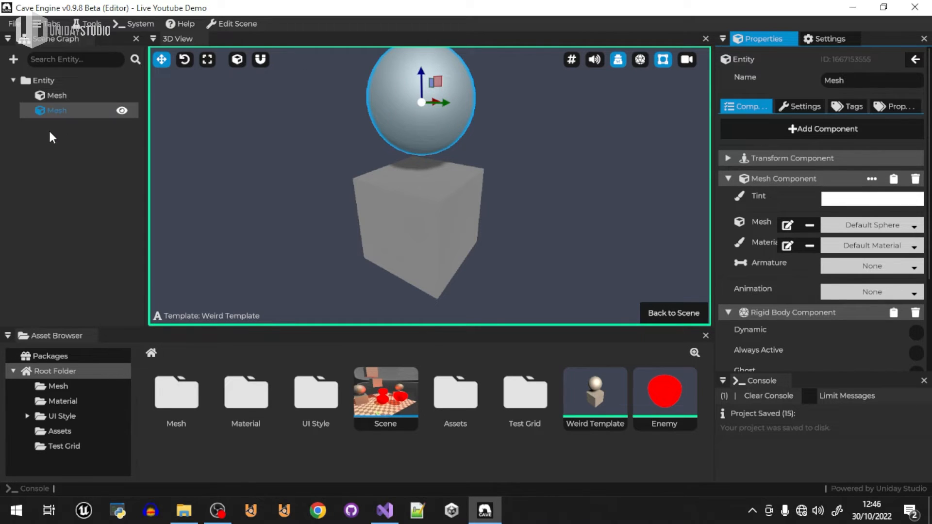
{"action": "left_click_drag", "start_coordinate": [51, 113], "coordinate": [63, 95]}
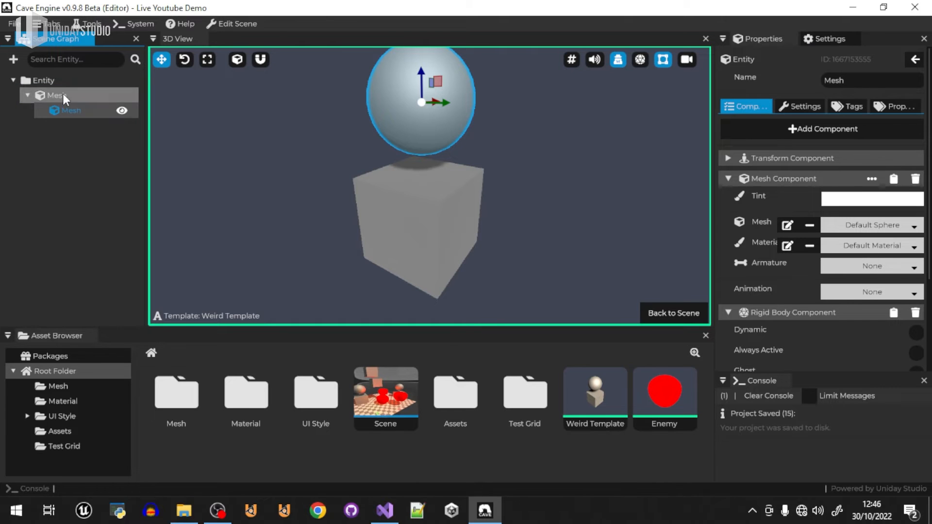
{"action": "left_click", "coordinate": [66, 109]}
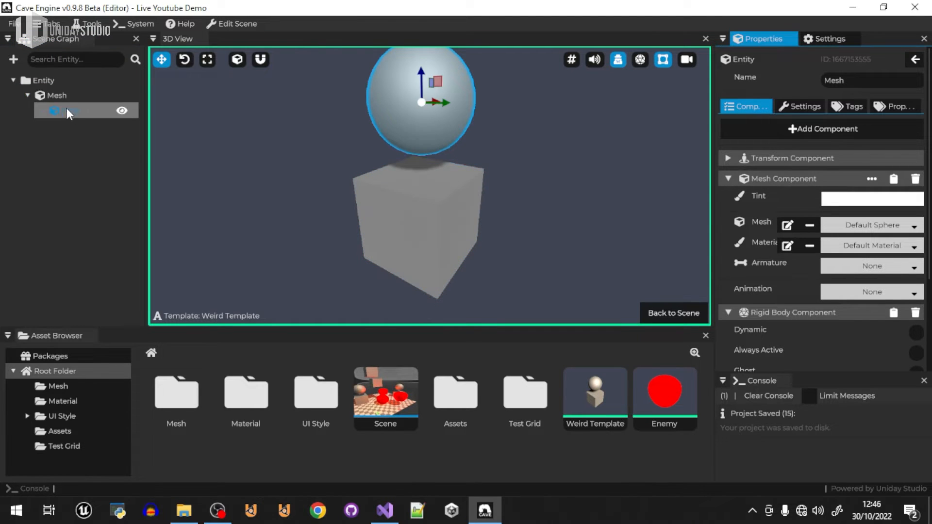
Step: Shift the cube mesh slightly together with its child sphere, and move the sphere on its own
{"action": "left_click", "coordinate": [55, 93]}
{"action": "mouse_move", "coordinate": [446, 223]}
{"action": "left_mouse_down"}
{"action": "mouse_move", "coordinate": [488, 233]}
{"action": "mouse_move", "coordinate": [457, 232]}
{"action": "left_mouse_up"}
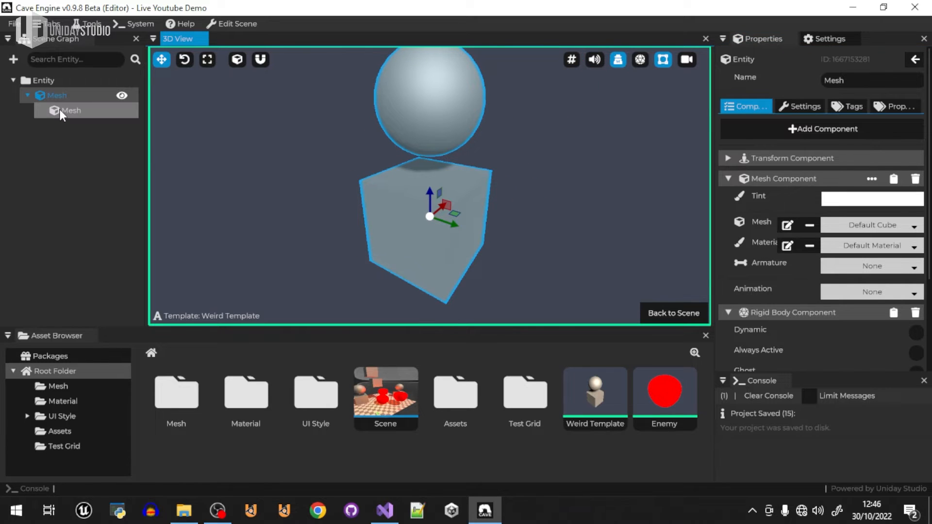
{"action": "left_click", "coordinate": [59, 109]}
{"action": "mouse_move", "coordinate": [456, 104]}
{"action": "left_mouse_down"}
{"action": "mouse_move", "coordinate": [503, 102]}
{"action": "mouse_move", "coordinate": [453, 114]}
{"action": "mouse_move", "coordinate": [443, 104]}
{"action": "left_mouse_up"}
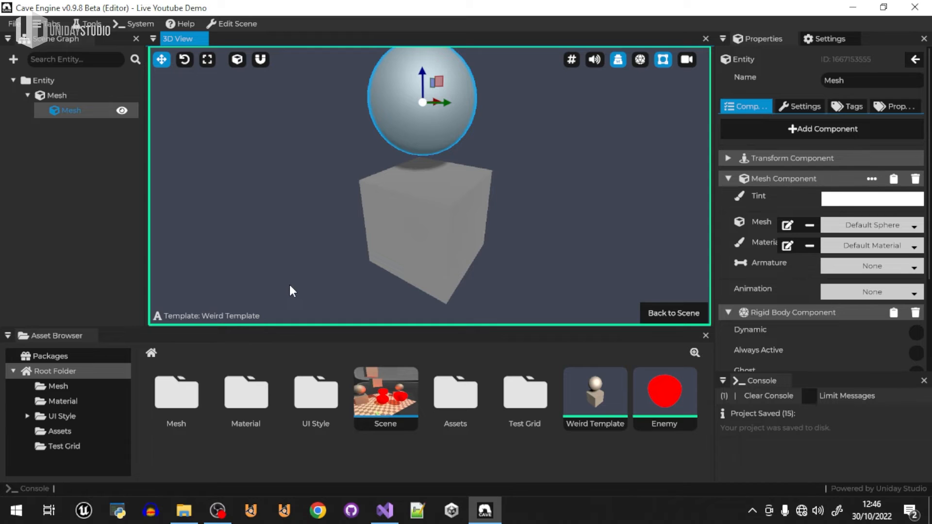
Step: Hide the cube mesh with its child sphere and show them again
{"action": "left_click", "coordinate": [88, 95]}
{"action": "left_click", "coordinate": [122, 95]}
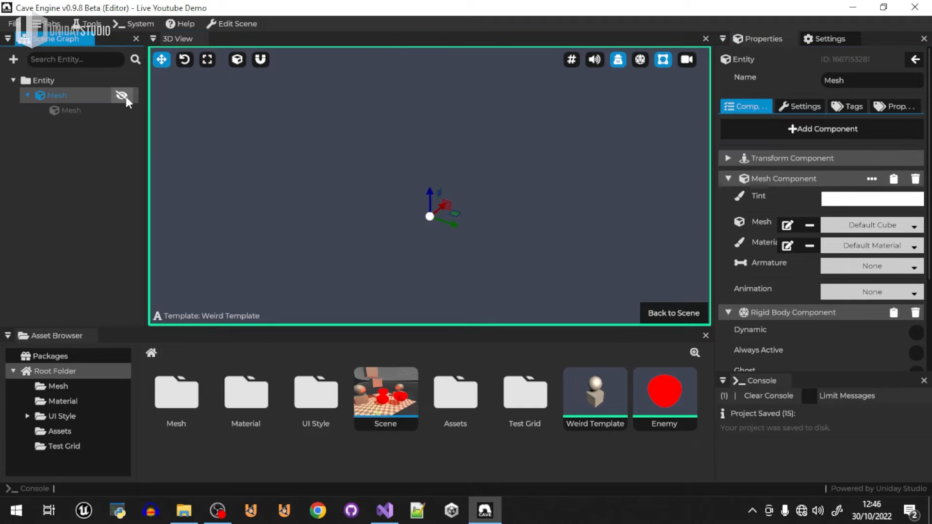
{"action": "left_click", "coordinate": [123, 96]}
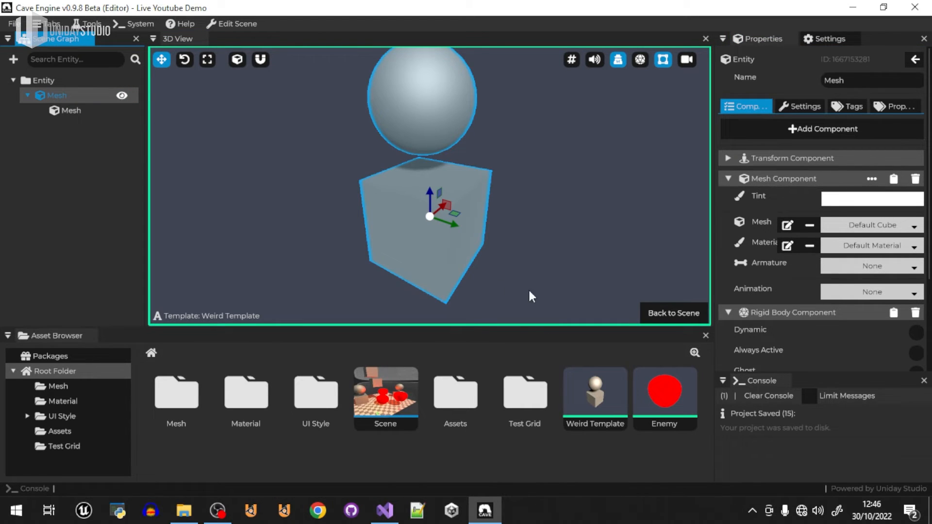
Step: Add a new mesh entity to the Weird Template alongside the cube mesh with its child sphere
{"action": "left_click", "coordinate": [43, 80]}
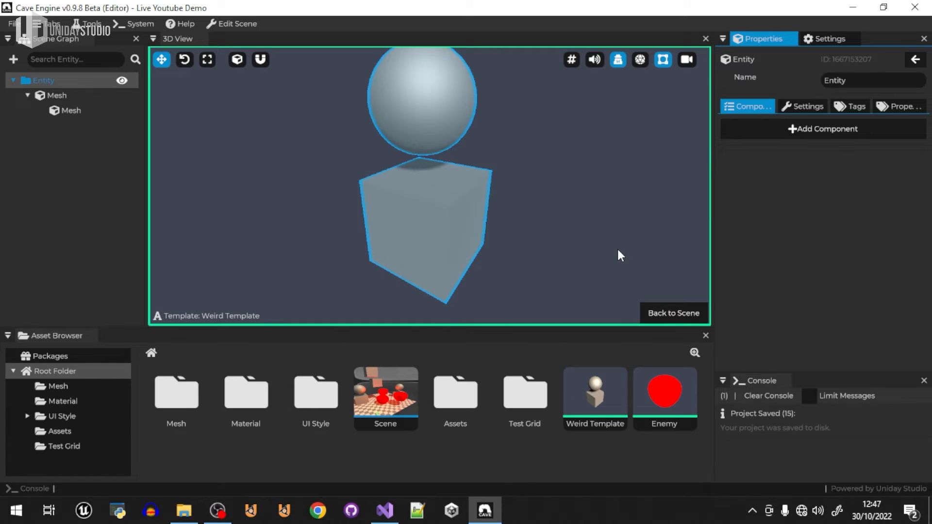
{"action": "right_click", "coordinate": [83, 170]}
{"action": "left_click", "coordinate": [72, 110]}
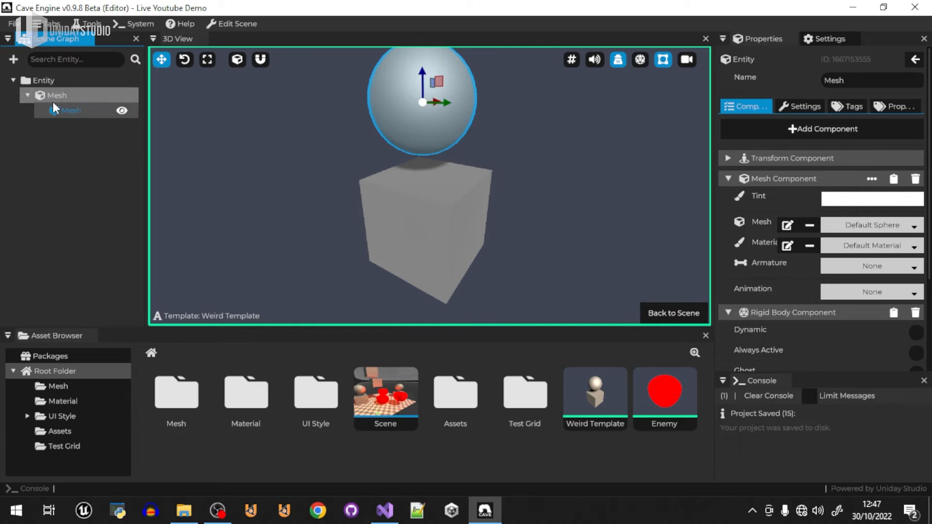
{"action": "right_click", "coordinate": [75, 162]}
{"action": "left_click", "coordinate": [109, 217]}
{"action": "left_click", "coordinate": [51, 122]}
Step: Collapse and expand the cube mesh's branch in the template hierarchy and check the entities under the root
{"action": "left_click", "coordinate": [28, 93]}
{"action": "left_click", "coordinate": [37, 81]}
{"action": "left_click", "coordinate": [54, 110]}
{"action": "left_click", "coordinate": [43, 80]}
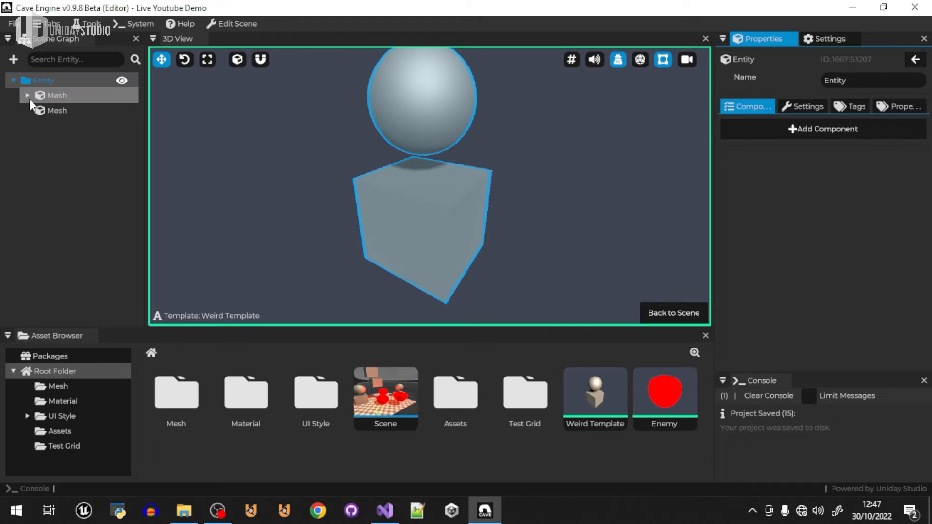
{"action": "left_click", "coordinate": [26, 97]}
{"action": "left_click", "coordinate": [51, 126]}
{"action": "left_click", "coordinate": [51, 81]}
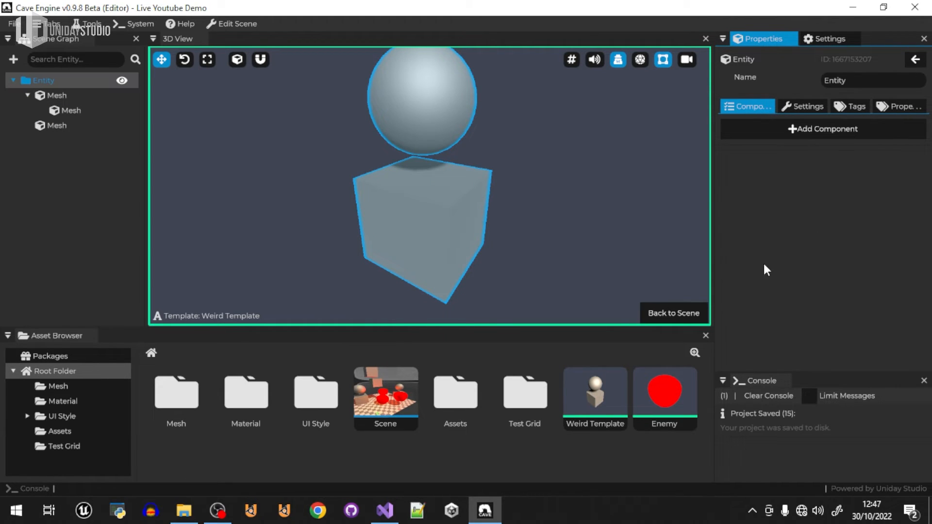
Step: Return to the scene, place a Weird Template instance on the checkered floor and shift it horizontally
{"action": "left_click", "coordinate": [674, 313]}
{"action": "left_click_drag", "start_coordinate": [602, 407], "coordinate": [599, 258]}
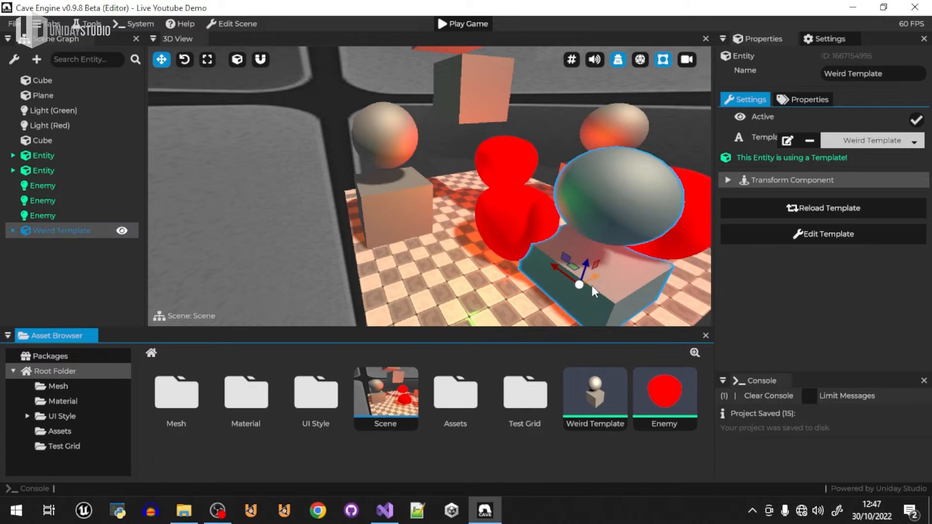
{"action": "left_click_drag", "start_coordinate": [595, 279], "coordinate": [538, 284]}
{"action": "right_click_drag", "start_coordinate": [537, 284], "coordinate": [607, 306]}
Step: Expand the placed Weird Template instance, compare it with another instance and try to select its child mesh
{"action": "left_click", "coordinate": [13, 231]}
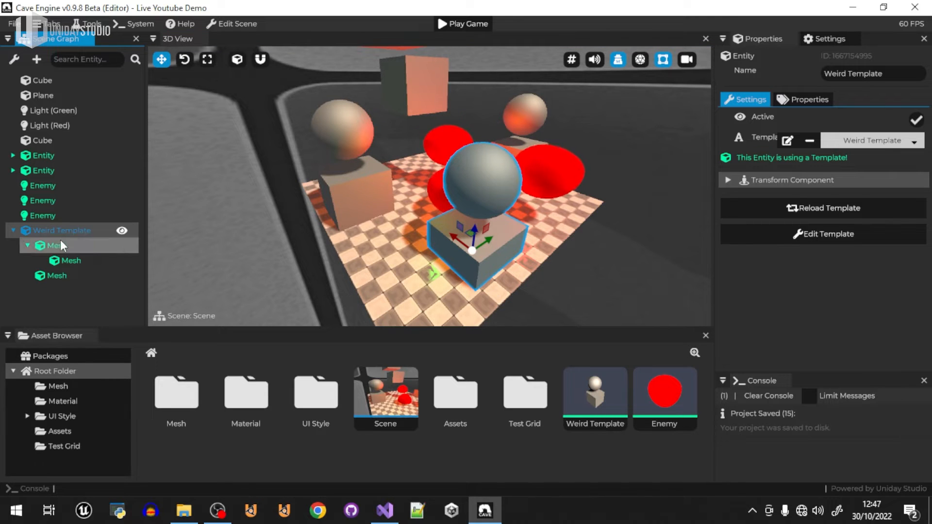
{"action": "left_click", "coordinate": [355, 185]}
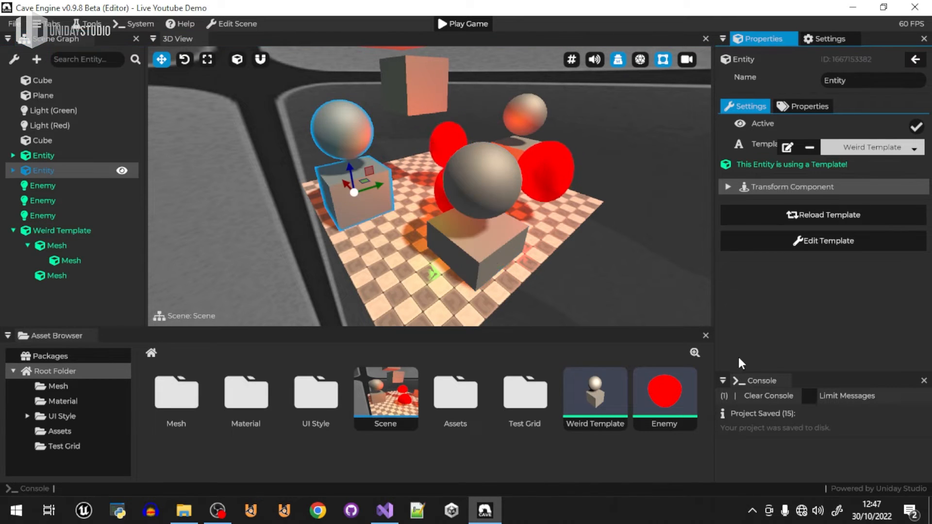
{"action": "left_click", "coordinate": [491, 255]}
{"action": "left_click", "coordinate": [52, 246]}
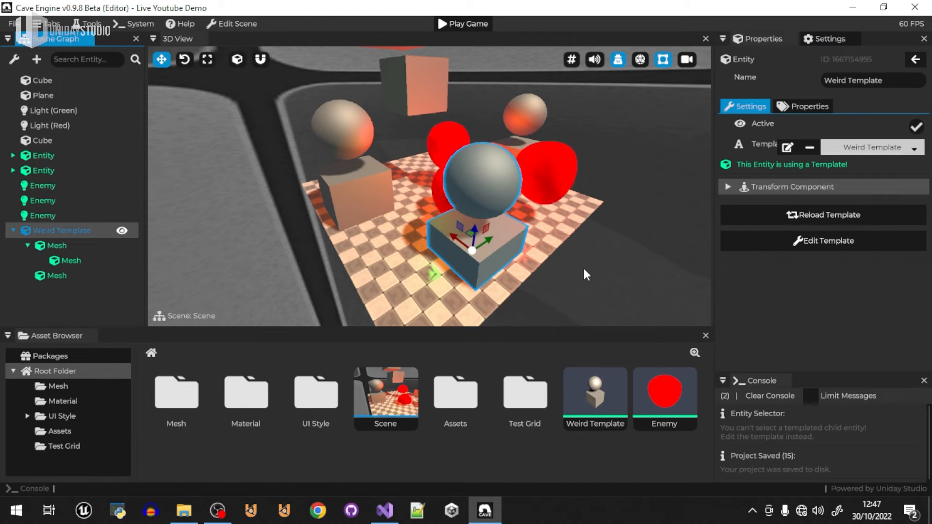
Step: Show the custom properties of the Weird Template asset and of the Enemy template asset
{"action": "left_click", "coordinate": [594, 383]}
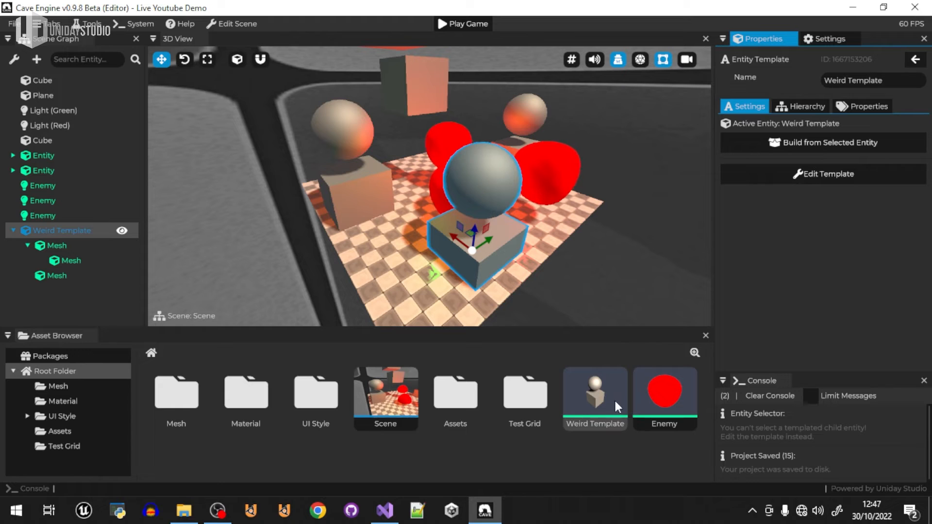
{"action": "left_click", "coordinate": [856, 107]}
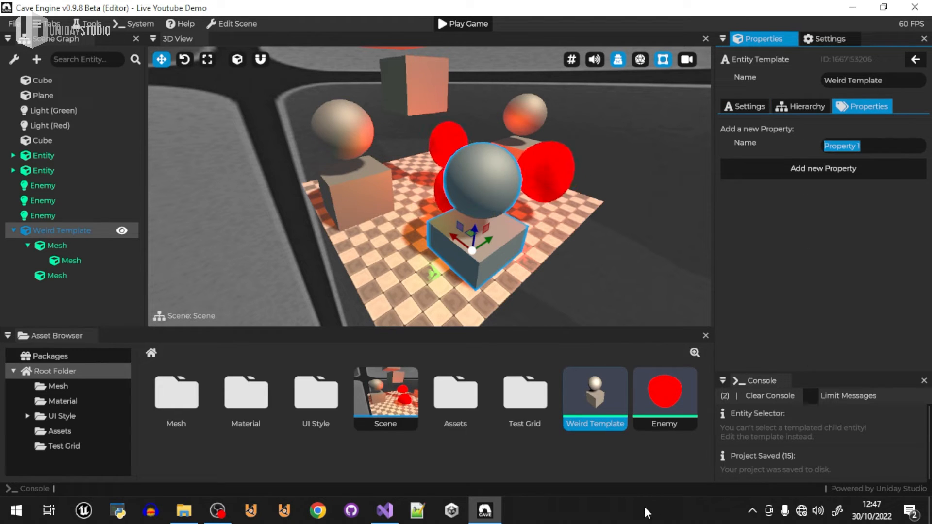
{"action": "left_click", "coordinate": [674, 401]}
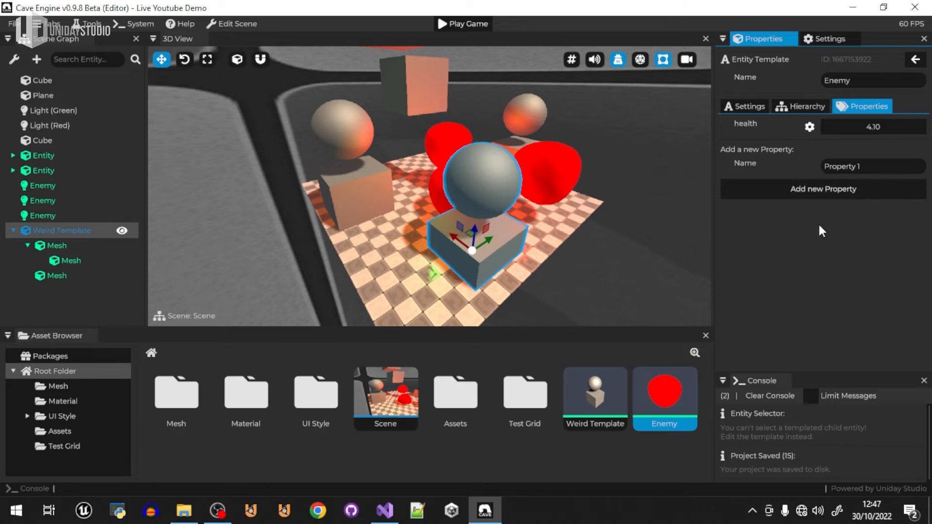
{"action": "left_click", "coordinate": [892, 169]}
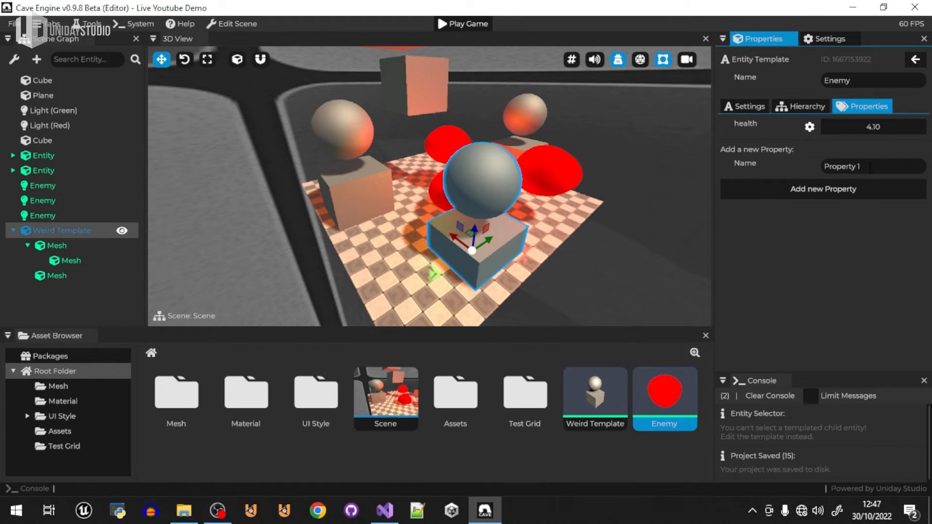
{"action": "type", "text": "attack"}
{"action": "left_click", "coordinate": [832, 194]}
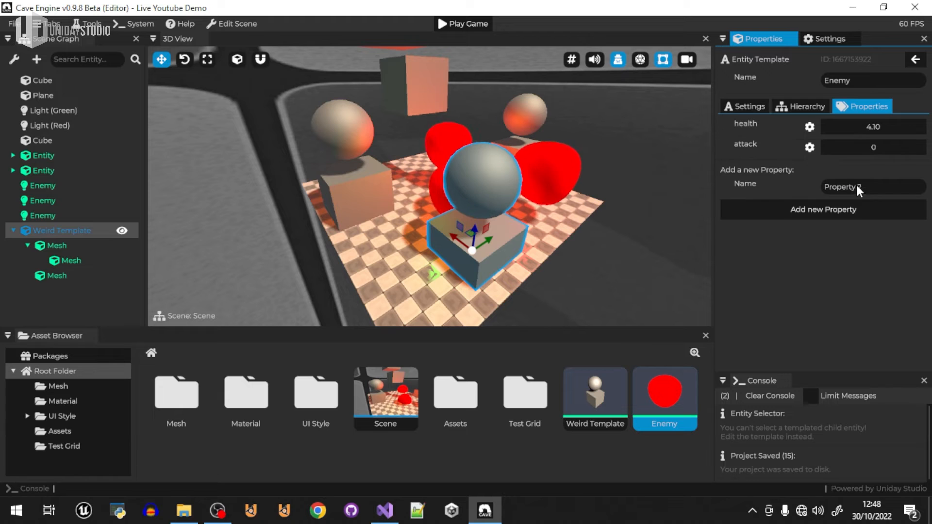
{"action": "left_click", "coordinate": [809, 147]}
{"action": "left_click", "coordinate": [826, 156]}
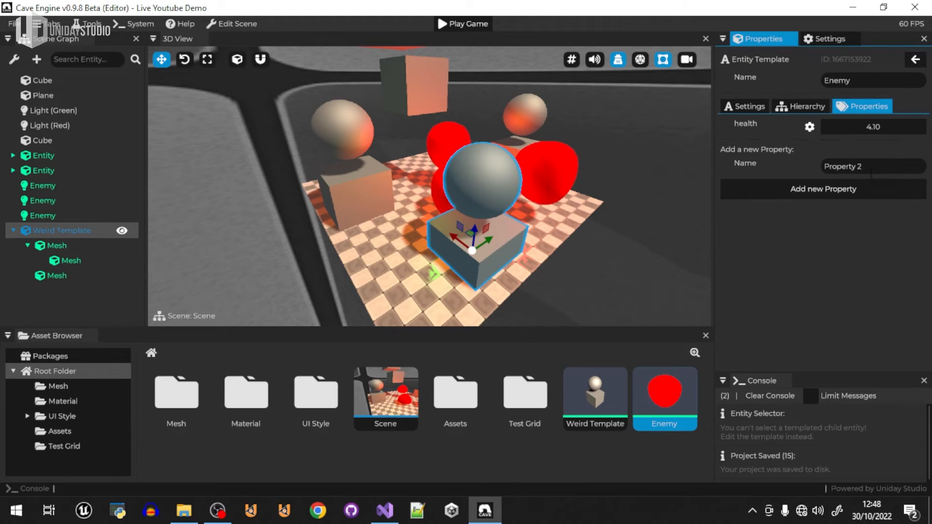
{"action": "key", "text": "ctrl+a"}
{"action": "type", "text": "attack range"}
{"action": "left_click", "coordinate": [857, 191]}
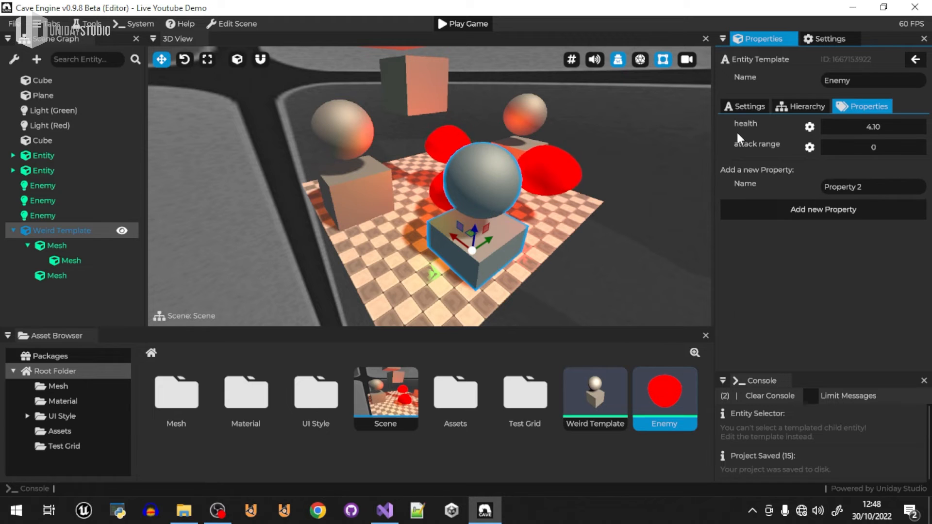
{"action": "left_click", "coordinate": [810, 146]}
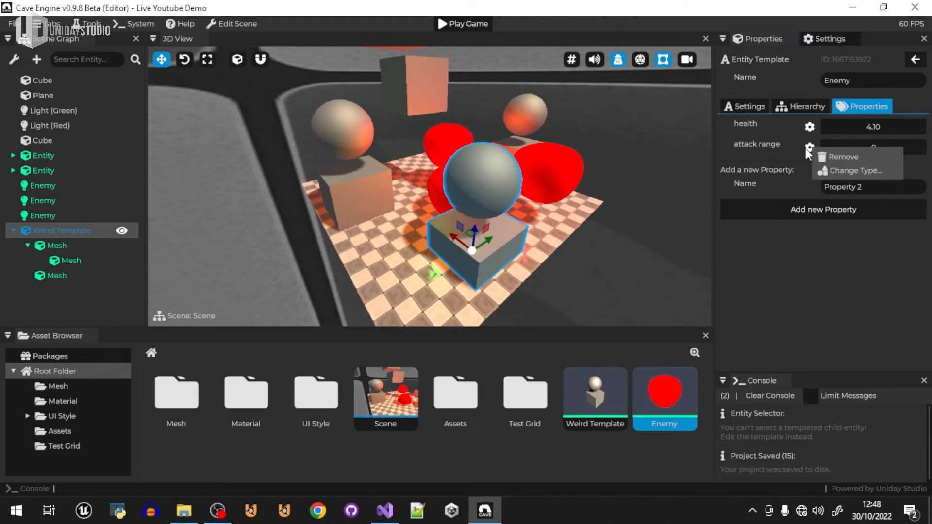
{"action": "left_click", "coordinate": [826, 155]}
Step: Add a "spawn point" property to the Enemy template and change its type to an X, Y, Z vector
{"action": "key", "text": "ctrl+a"}
{"action": "type", "text": "spawn point"}
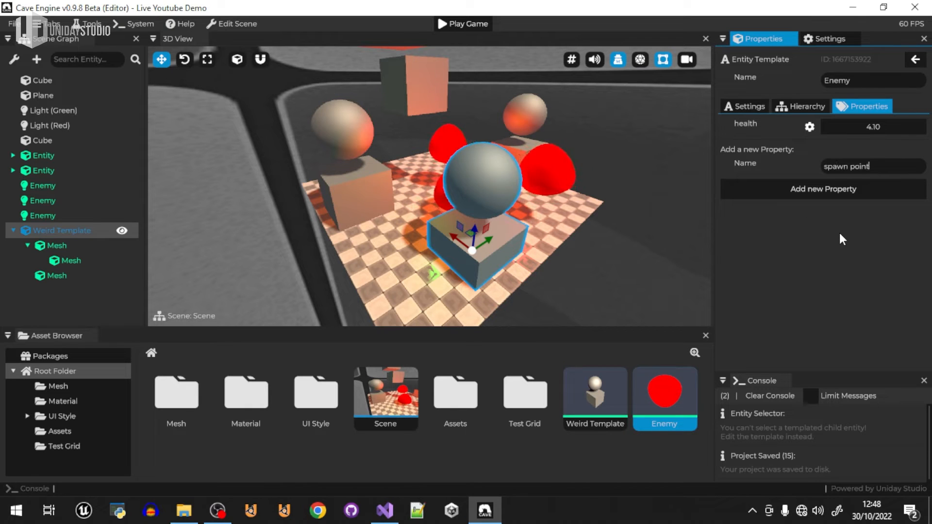
{"action": "left_click", "coordinate": [782, 188]}
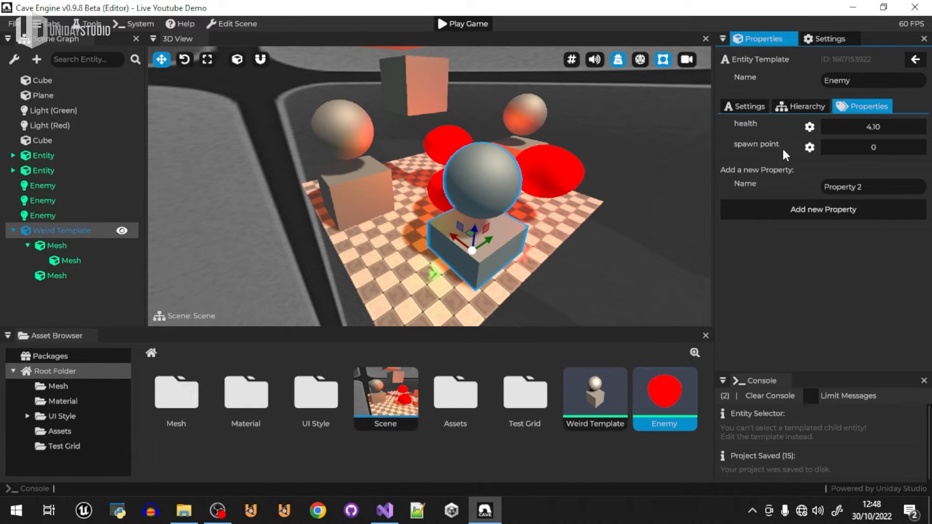
{"action": "left_click", "coordinate": [807, 147]}
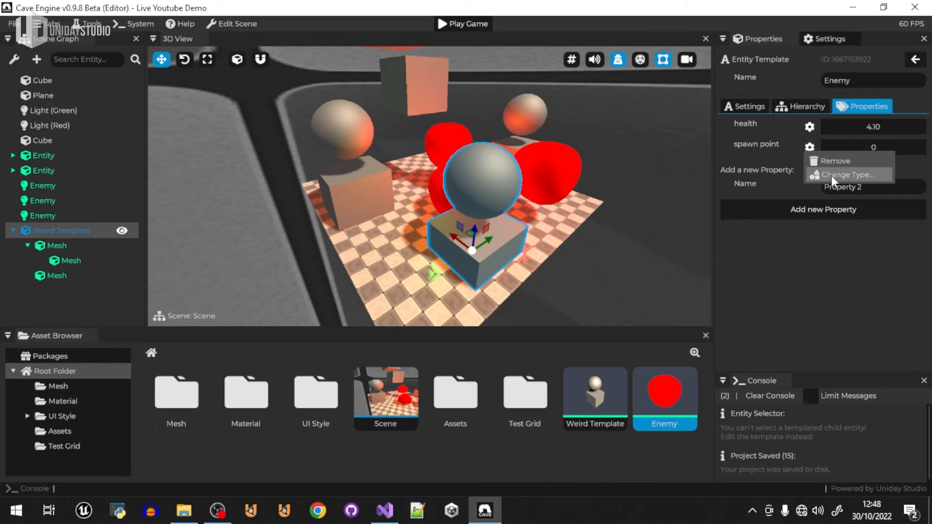
{"action": "left_click", "coordinate": [832, 174]}
{"action": "left_click", "coordinate": [788, 274]}
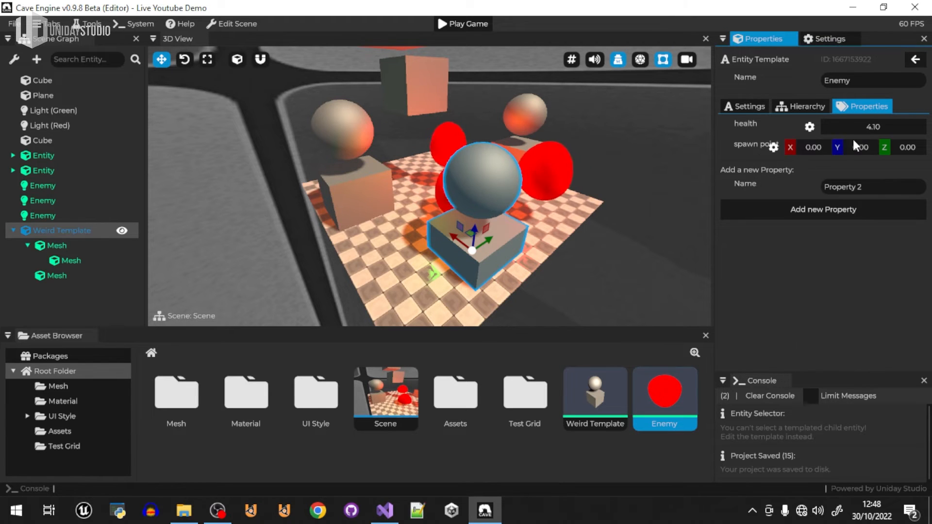
Step: Widen the properties area and sync the properties of the first two Enemy instances with their template
{"action": "left_click_drag", "start_coordinate": [715, 153], "coordinate": [661, 154]}
{"action": "middle_click_drag", "start_coordinate": [578, 214], "coordinate": [490, 258]}
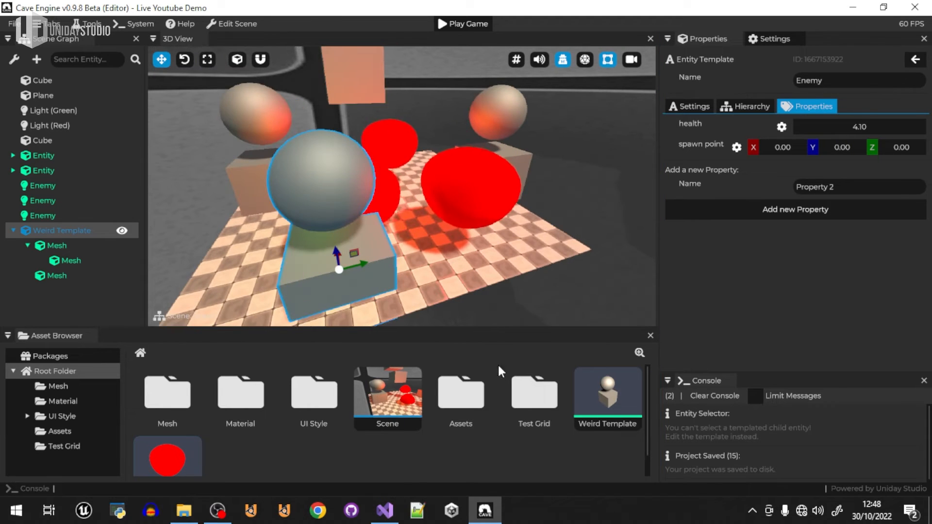
{"action": "scroll", "coordinate": [168, 427], "scroll_direction": "down", "scroll_amount": 1}
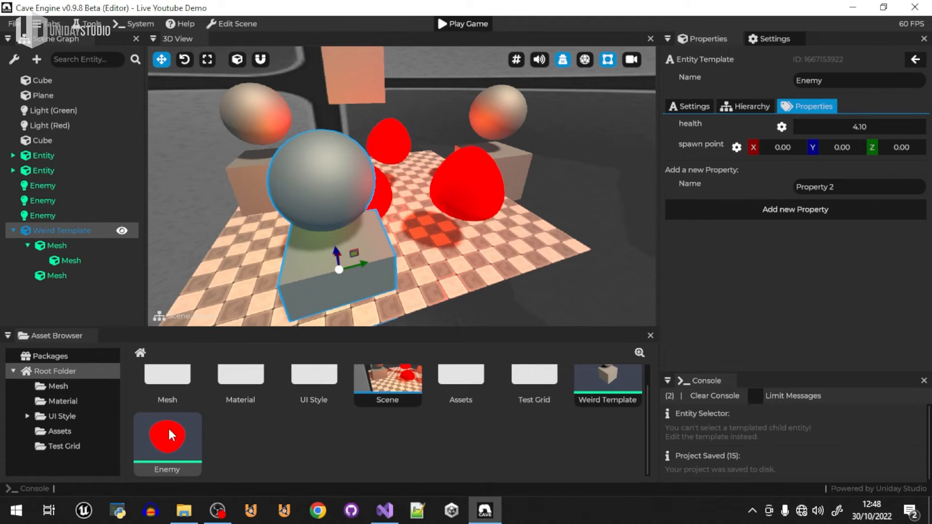
{"action": "left_click", "coordinate": [434, 168]}
{"action": "left_click", "coordinate": [396, 140]}
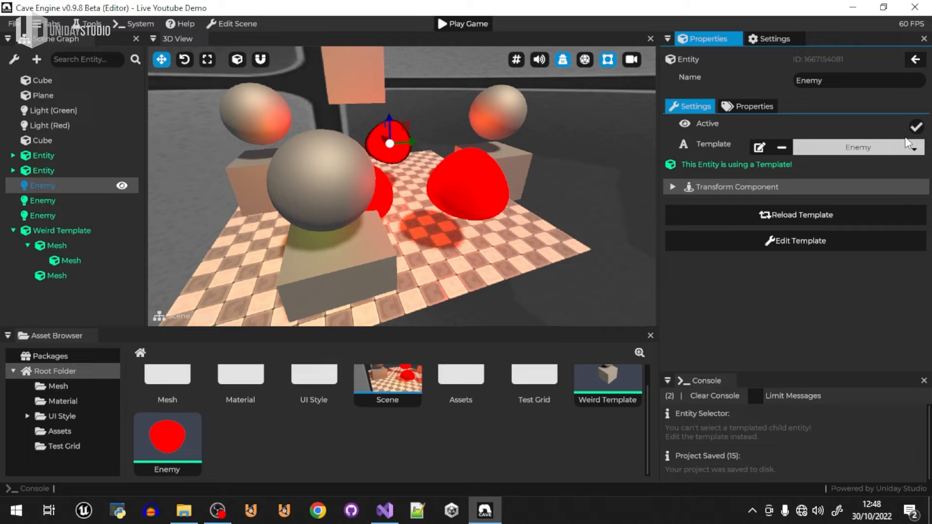
{"action": "left_click", "coordinate": [760, 105]}
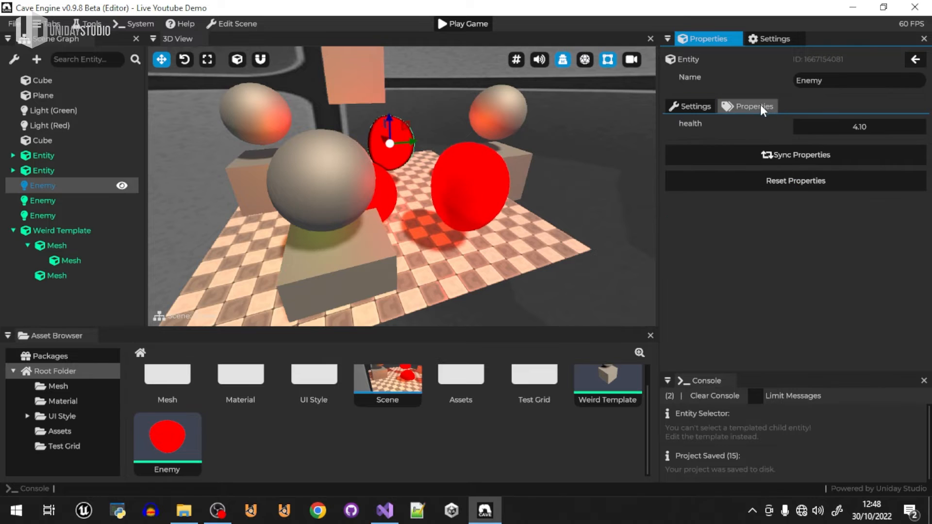
{"action": "left_click", "coordinate": [783, 154]}
{"action": "left_click_drag", "start_coordinate": [797, 151], "coordinate": [585, 190]}
{"action": "left_click", "coordinate": [487, 191]}
{"action": "left_click", "coordinate": [815, 157]}
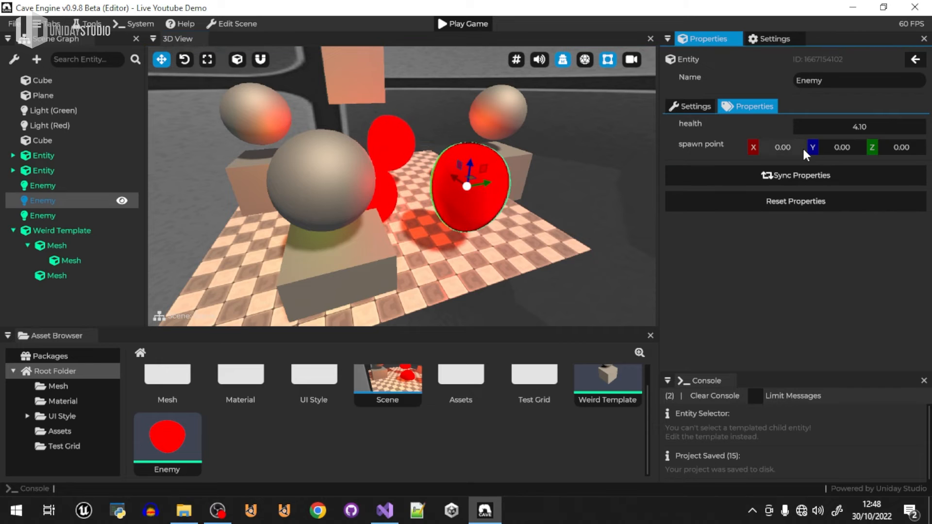
Step: Sync the third Enemy instance's properties with its template and set its spawn point to Y 7.60 and Z 0.30
{"action": "left_click", "coordinate": [395, 192]}
{"action": "left_click", "coordinate": [776, 156]}
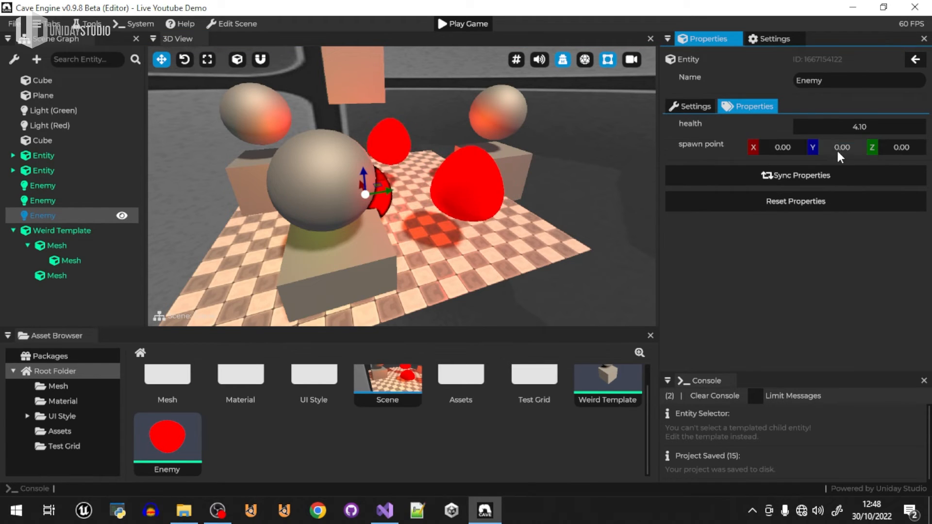
{"action": "mouse_move", "coordinate": [896, 151]}
{"action": "left_mouse_down"}
{"action": "mouse_move", "coordinate": [904, 151]}
{"action": "mouse_move", "coordinate": [864, 148]}
{"action": "mouse_move", "coordinate": [906, 161]}
{"action": "left_mouse_up"}
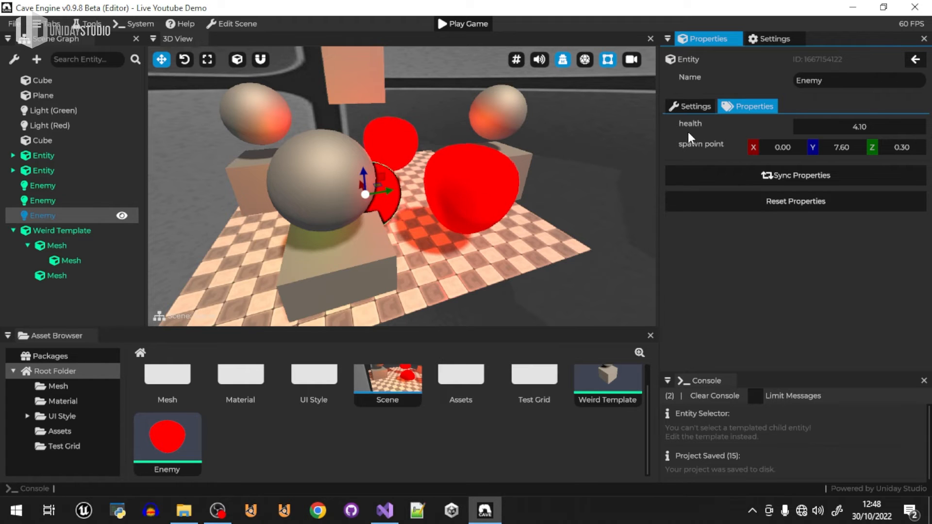
Step: Open the Enemy template from the third instance, examine its entity's properties and return to the scene
{"action": "key", "text": "w"}
{"action": "right_click_drag", "start_coordinate": [427, 195], "coordinate": [374, 204]}
{"action": "double_click", "coordinate": [39, 216]}
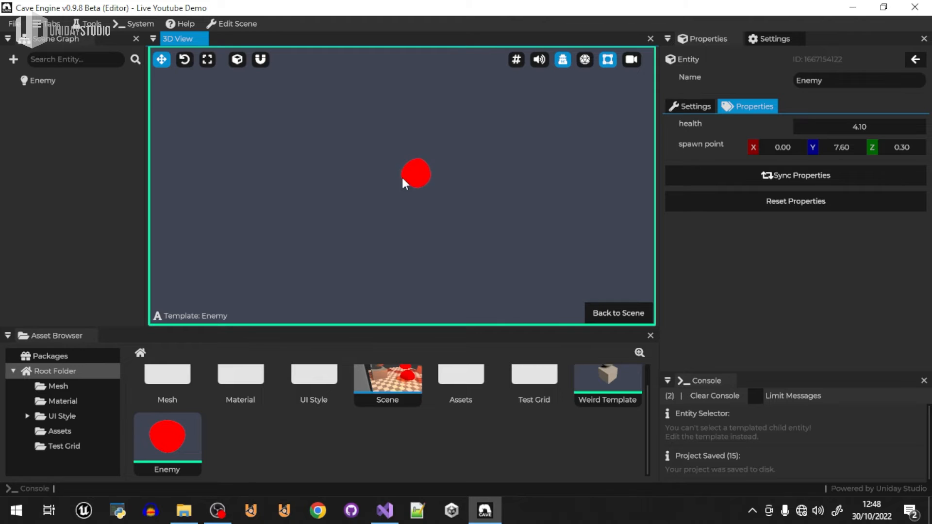
{"action": "left_click", "coordinate": [46, 82]}
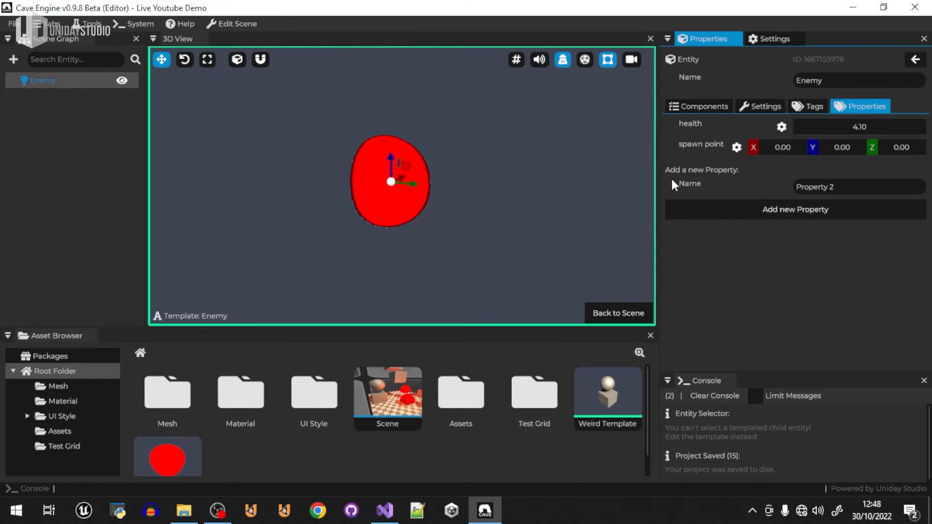
{"action": "key", "text": "s"}
{"action": "right_click_drag", "start_coordinate": [448, 236], "coordinate": [402, 186]}
{"action": "key", "text": "w"}
{"action": "key", "text": "a"}
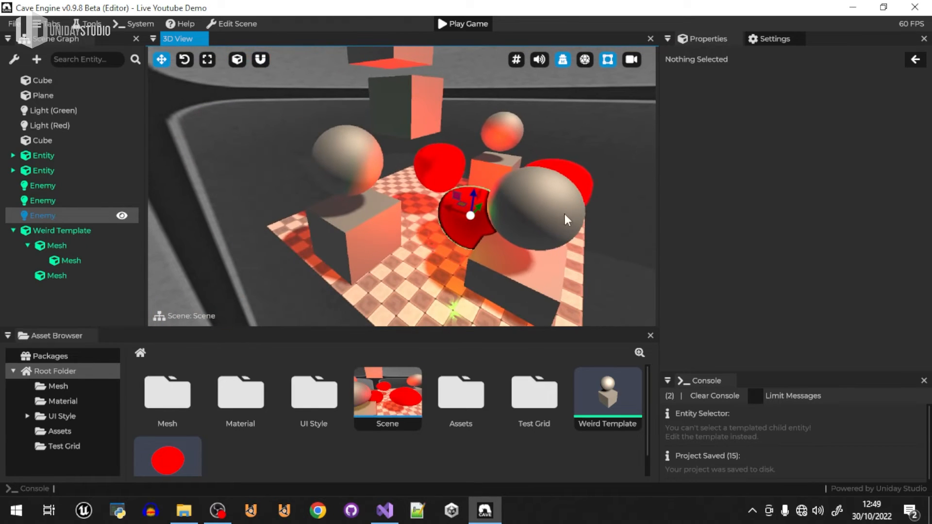
Step: Create a new scene asset in the root folder and open it for editing
{"action": "right_click", "coordinate": [377, 456]}
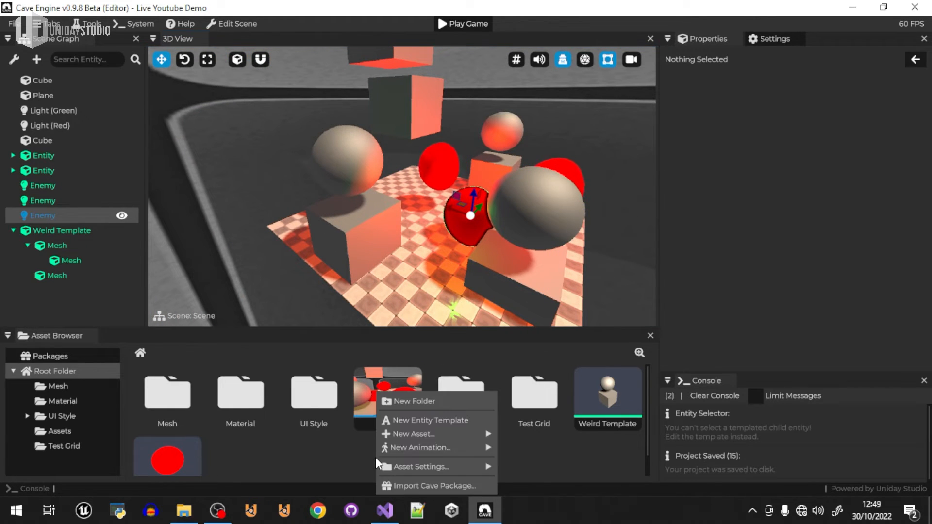
{"action": "mouse_move", "coordinate": [453, 435]}
{"action": "left_click", "coordinate": [527, 375]}
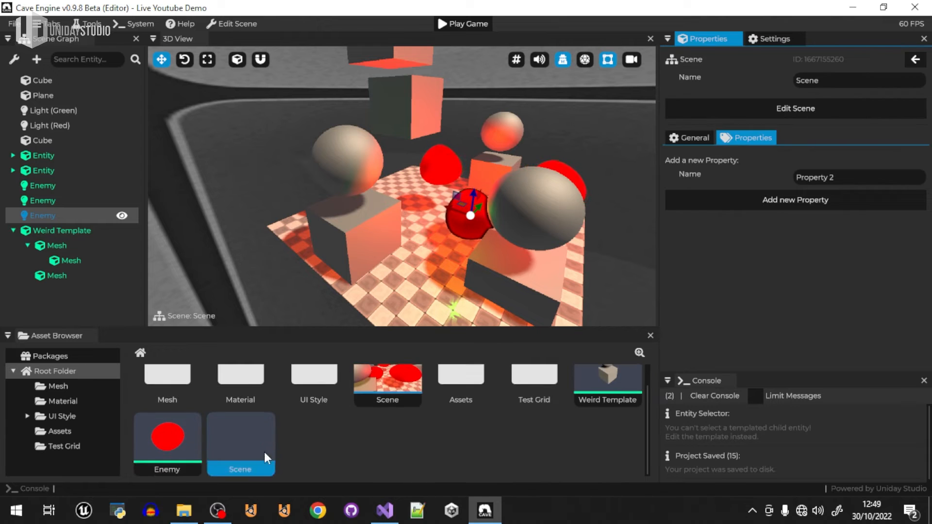
{"action": "double_click", "coordinate": [252, 439]}
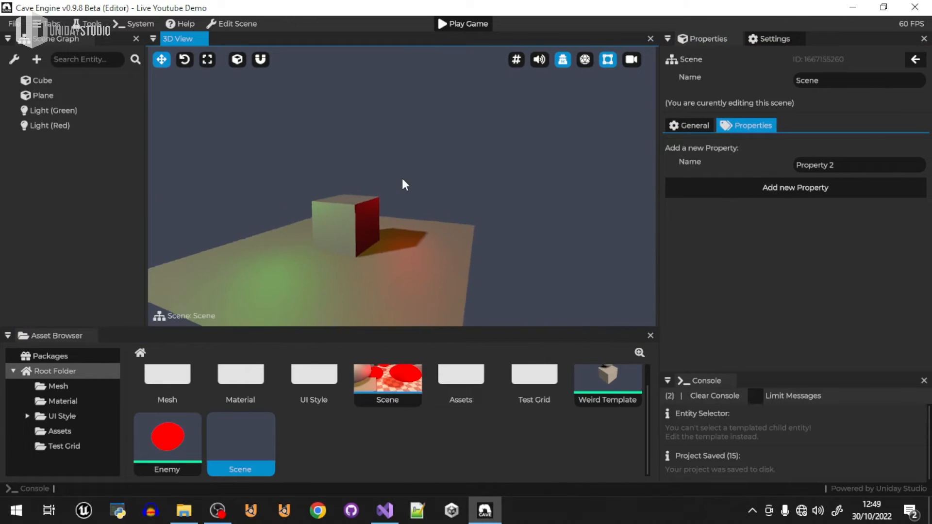
Step: Delete the Light (Red) and Light (Green) entities from the new scene and select the cube
{"action": "right_click_drag", "start_coordinate": [457, 189], "coordinate": [457, 190]}
{"action": "left_click", "coordinate": [55, 127]}
{"action": "key", "text": "Delete"}
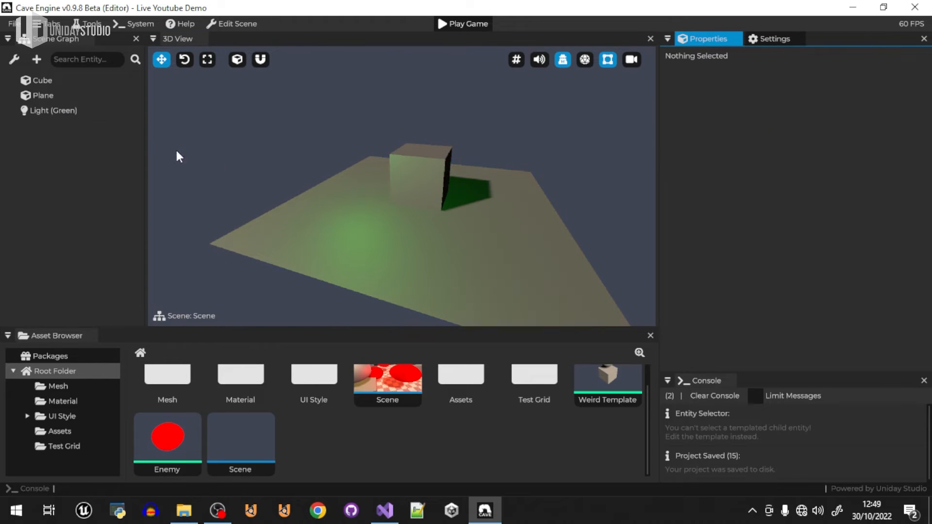
{"action": "left_click", "coordinate": [60, 108]}
{"action": "key", "text": "Delete"}
{"action": "left_click", "coordinate": [431, 184]}
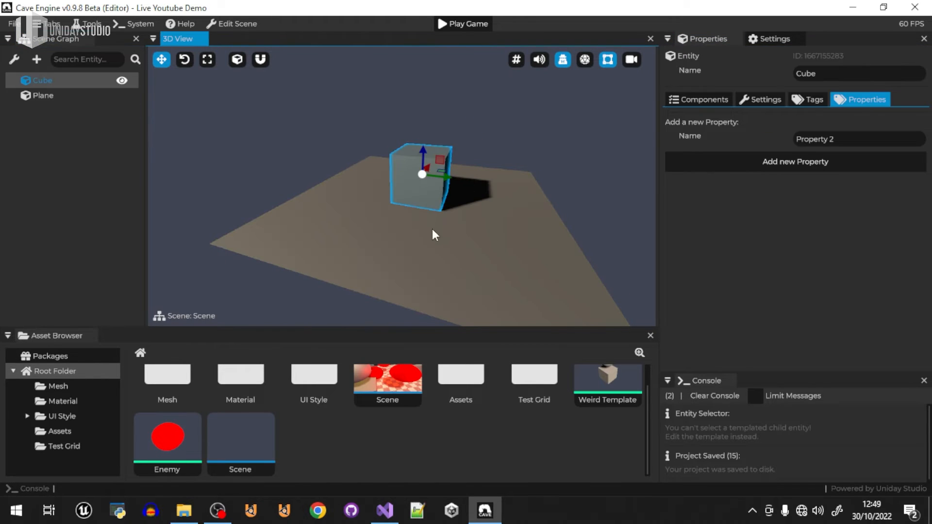
Step: Place an instance of the Enemy template and one of the Weird Template in the new scene, raising both above the plane
{"action": "left_click_drag", "start_coordinate": [187, 459], "coordinate": [333, 253]}
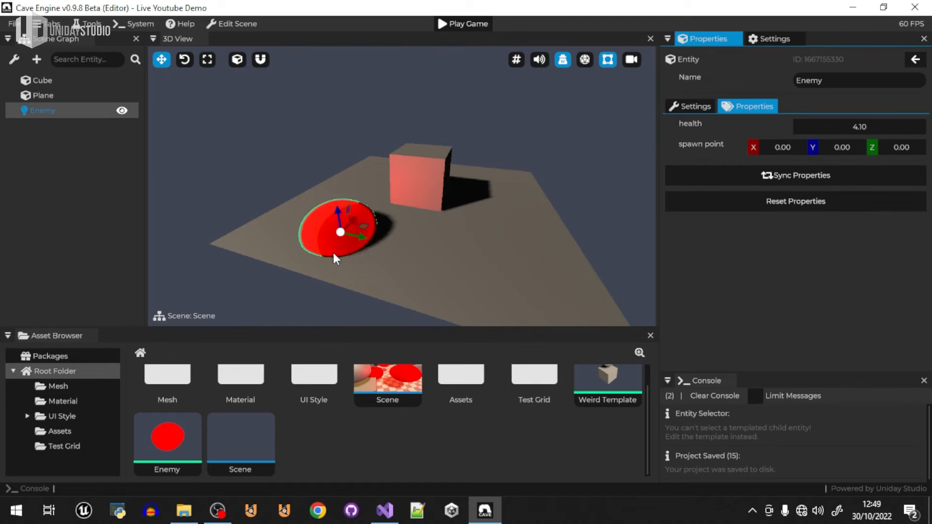
{"action": "left_click_drag", "start_coordinate": [617, 395], "coordinate": [524, 139]}
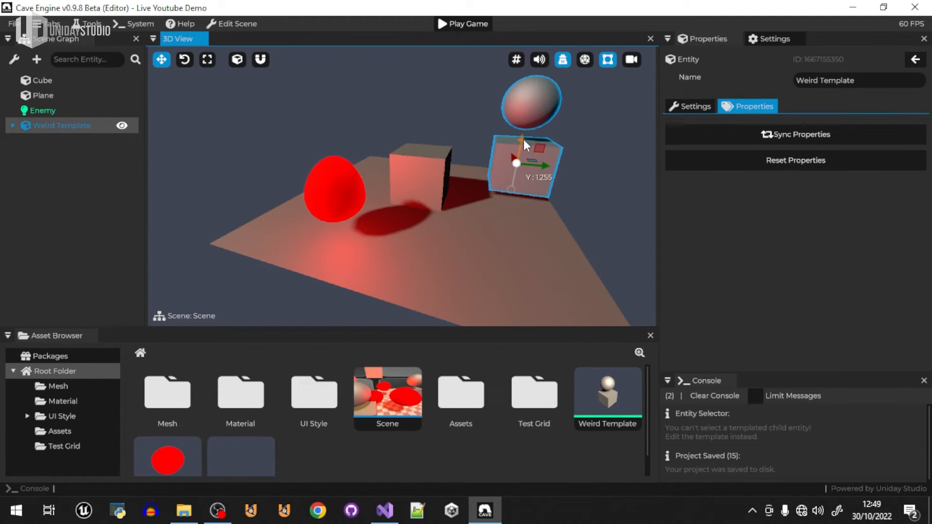
Step: Apply the Test Grid material from the Test Grid folder to the plane and the cube
{"action": "double_click", "coordinate": [541, 404]}
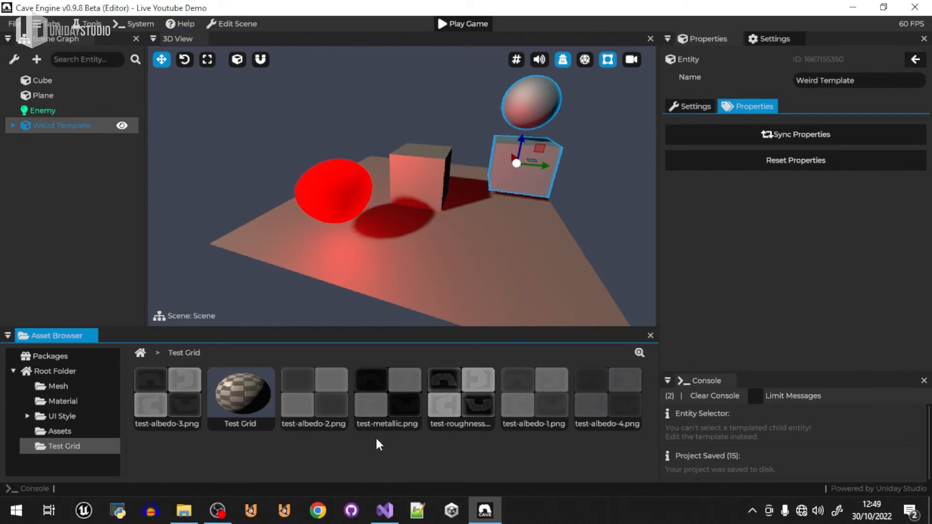
{"action": "left_click_drag", "start_coordinate": [301, 354], "coordinate": [362, 277]}
{"action": "left_click_drag", "start_coordinate": [245, 396], "coordinate": [413, 189]}
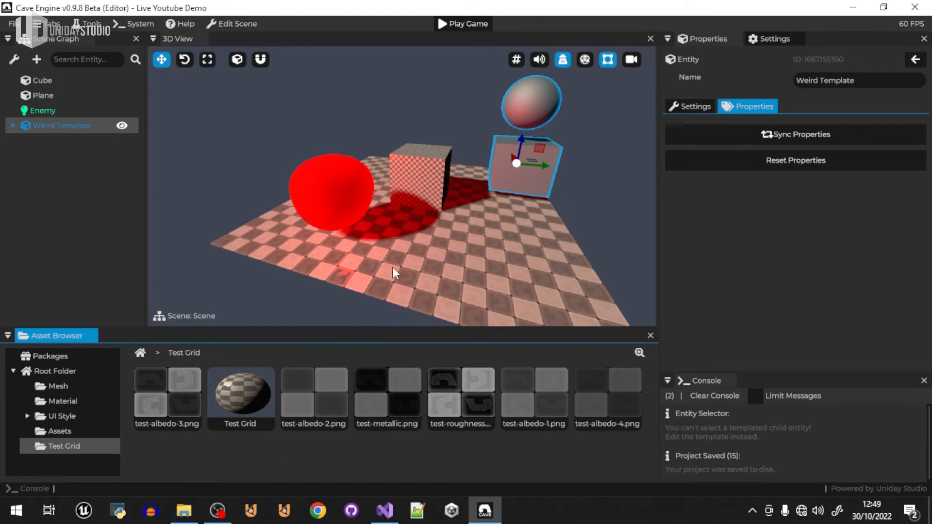
Step: Orbit around the new scene, run it as a game in the editor and stop it
{"action": "right_click_drag", "start_coordinate": [394, 270], "coordinate": [436, 238]}
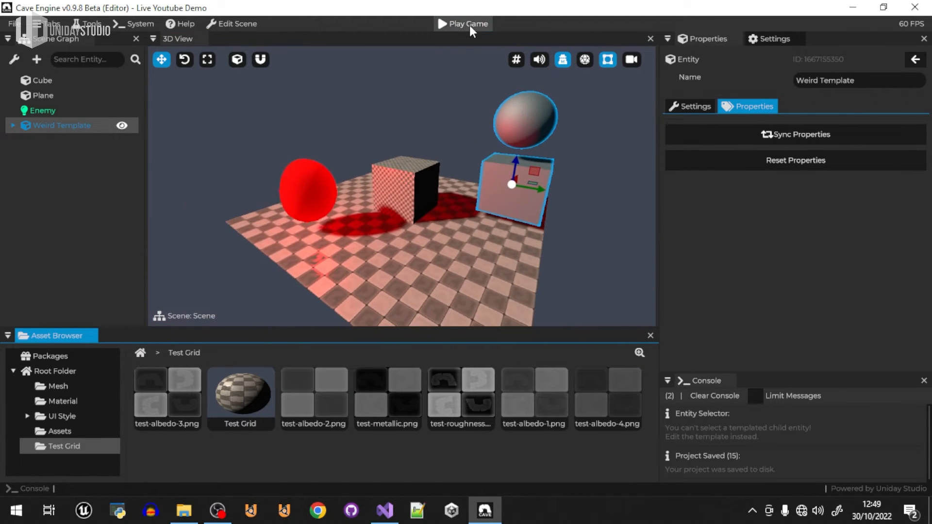
{"action": "left_click", "coordinate": [469, 24]}
{"action": "left_click", "coordinate": [469, 24]}
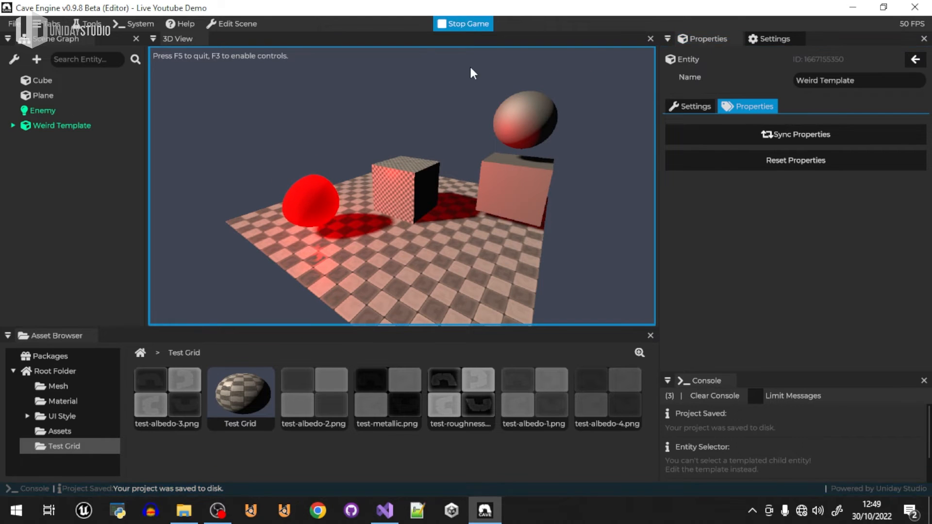
Step: Open the original scene from the root folder to view it, return to the new scene and save the project
{"action": "left_click", "coordinate": [53, 371]}
{"action": "scroll", "coordinate": [344, 425], "scroll_direction": "down", "scroll_amount": 1}
{"action": "double_click", "coordinate": [388, 388]}
{"action": "right_click_drag", "start_coordinate": [388, 233], "coordinate": [391, 182]}
{"action": "double_click", "coordinate": [240, 439]}
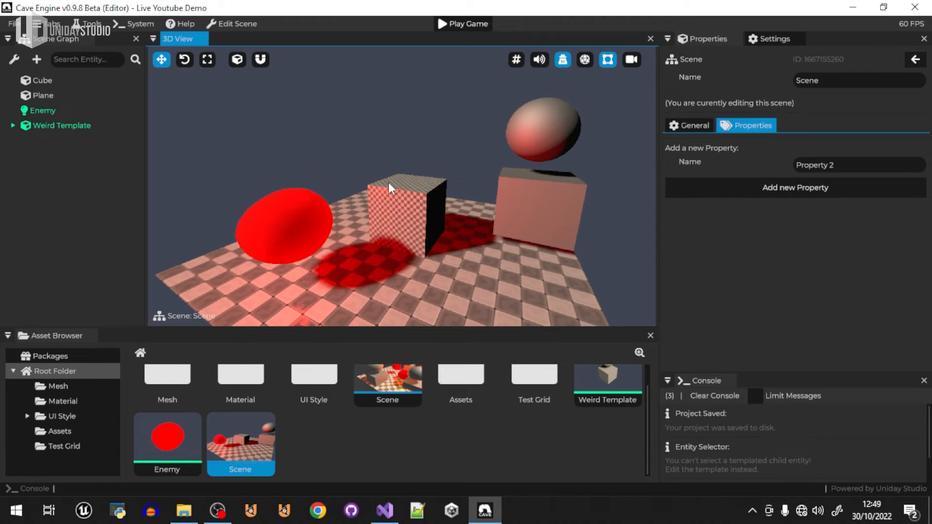
{"action": "key", "text": "ctrl+s"}
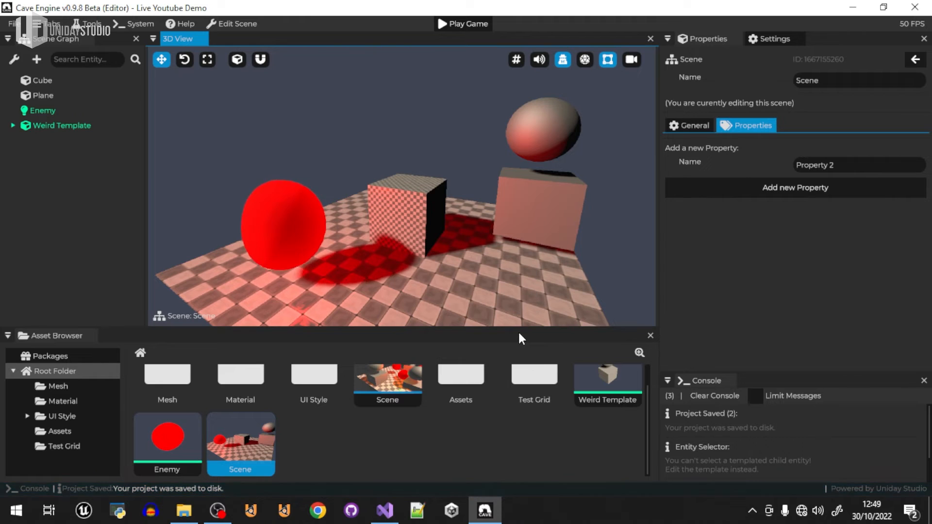
Step: Enlarge the Asset Browser and Console areas and reduce the size of the asset thumbnails
{"action": "left_click_drag", "start_coordinate": [522, 329], "coordinate": [521, 298]}
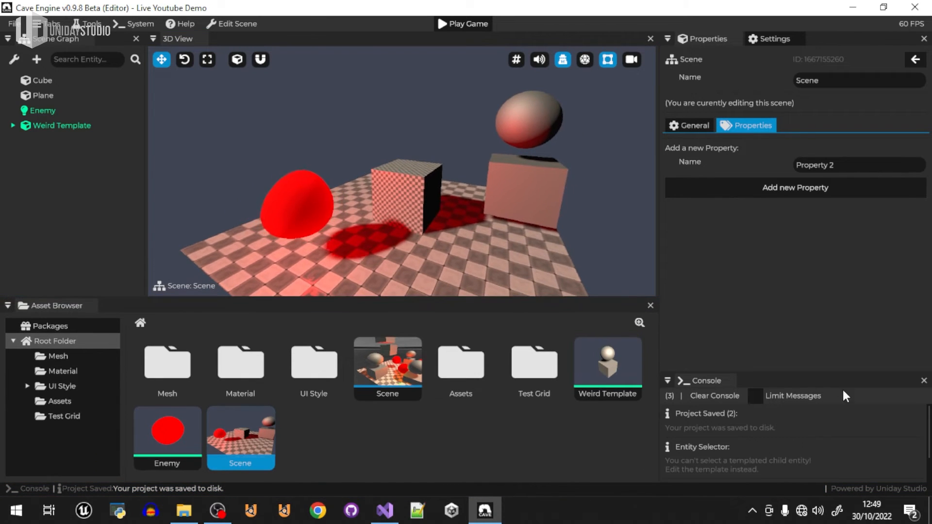
{"action": "left_click_drag", "start_coordinate": [802, 370], "coordinate": [791, 267]}
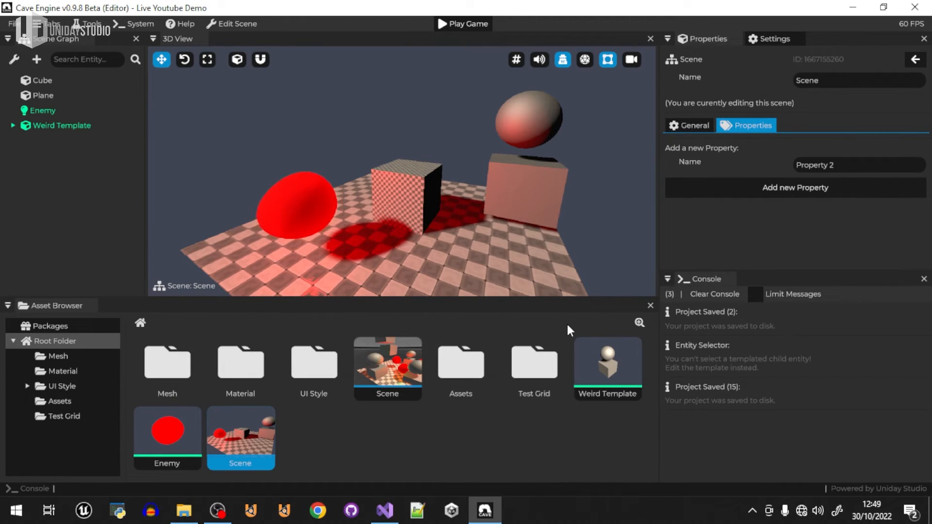
{"action": "left_click", "coordinate": [639, 323]}
{"action": "left_click_drag", "start_coordinate": [663, 335], "coordinate": [578, 370]}
{"action": "mouse_move", "coordinate": [673, 336]}
{"action": "left_mouse_down"}
{"action": "mouse_move", "coordinate": [708, 337]}
{"action": "mouse_move", "coordinate": [678, 336]}
{"action": "left_mouse_up"}
{"action": "left_click", "coordinate": [537, 445]}
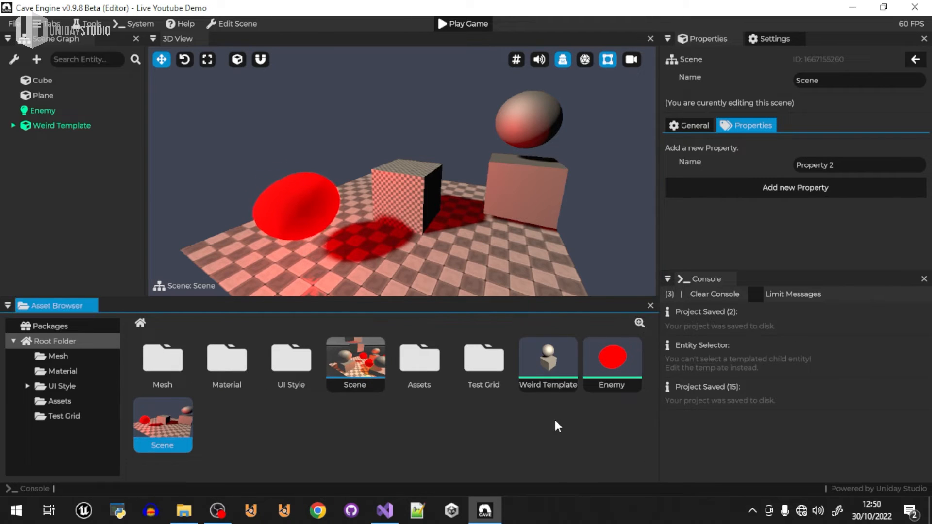
{"action": "left_click_drag", "start_coordinate": [602, 300], "coordinate": [603, 315]}
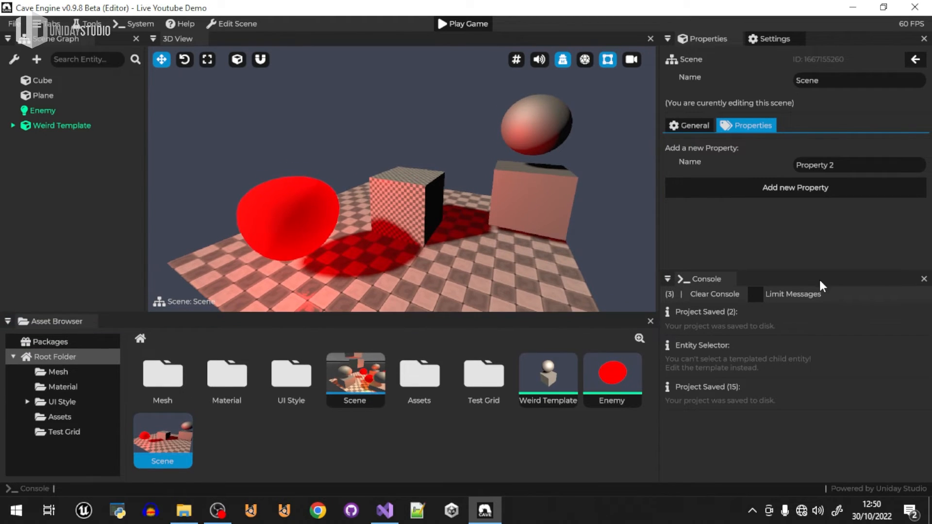
{"action": "mouse_move", "coordinate": [814, 273]}
{"action": "left_mouse_down"}
{"action": "mouse_move", "coordinate": [815, 260]}
{"action": "mouse_move", "coordinate": [814, 269]}
{"action": "left_mouse_up"}
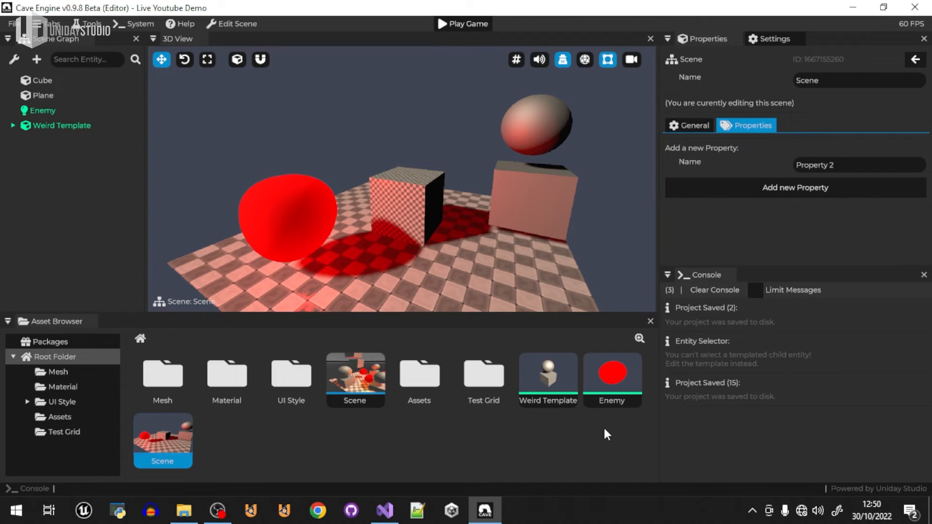
Step: Save the project and clear the console messages
{"action": "key", "text": "ctrl+s"}
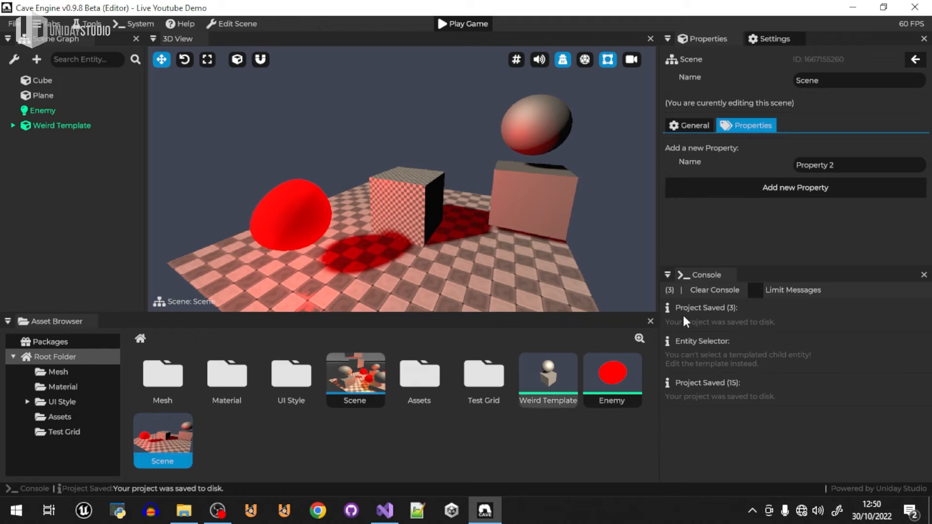
{"action": "left_click", "coordinate": [715, 294]}
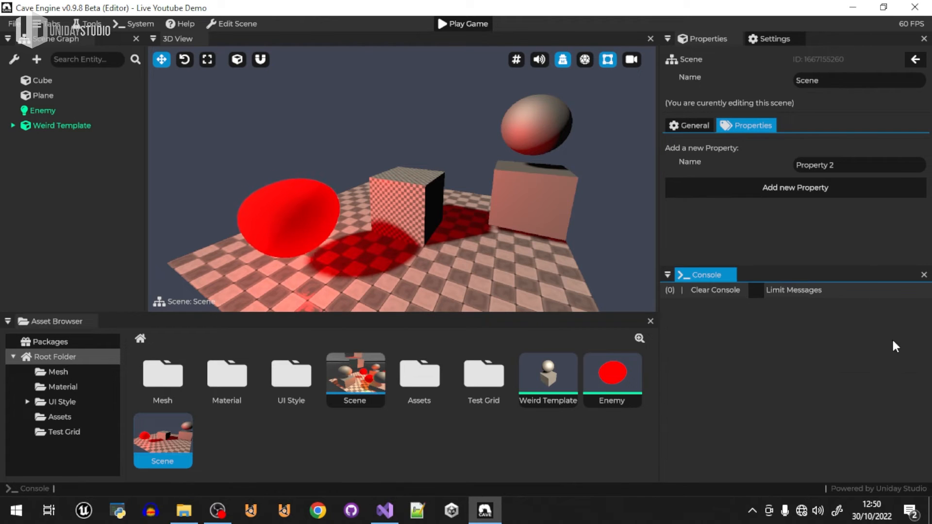
Step: Shrink the Console, Properties and Asset Browser areas to give the 3D view more room
{"action": "left_click_drag", "start_coordinate": [842, 267], "coordinate": [843, 357]}
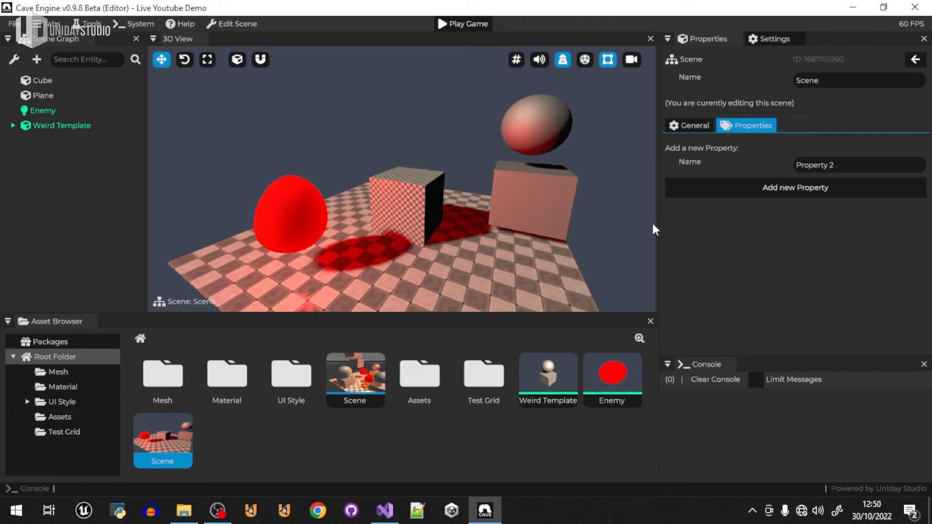
{"action": "left_click_drag", "start_coordinate": [661, 237], "coordinate": [729, 238]}
{"action": "left_click_drag", "start_coordinate": [728, 274], "coordinate": [711, 271]}
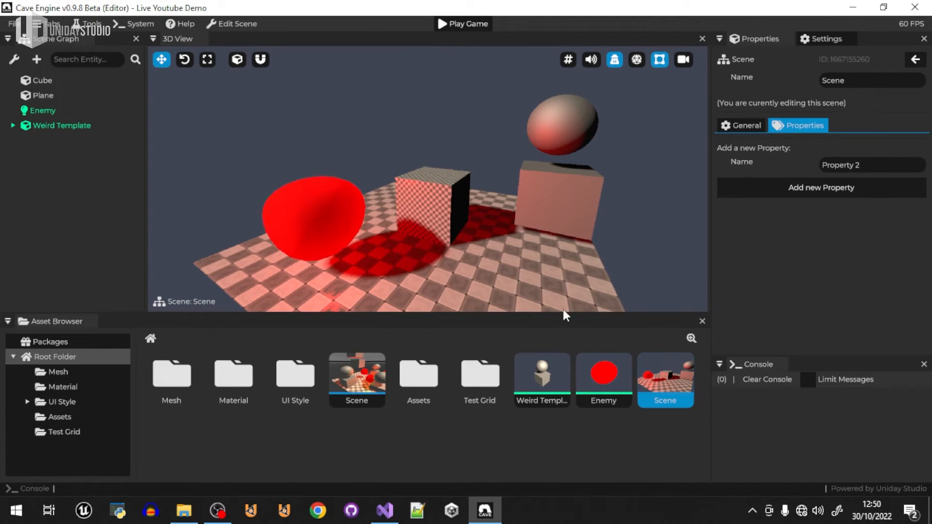
{"action": "left_click_drag", "start_coordinate": [566, 313], "coordinate": [558, 366]}
Step: Select the plane, play the new scene inside the 3D view and stop the game
{"action": "left_click", "coordinate": [531, 297]}
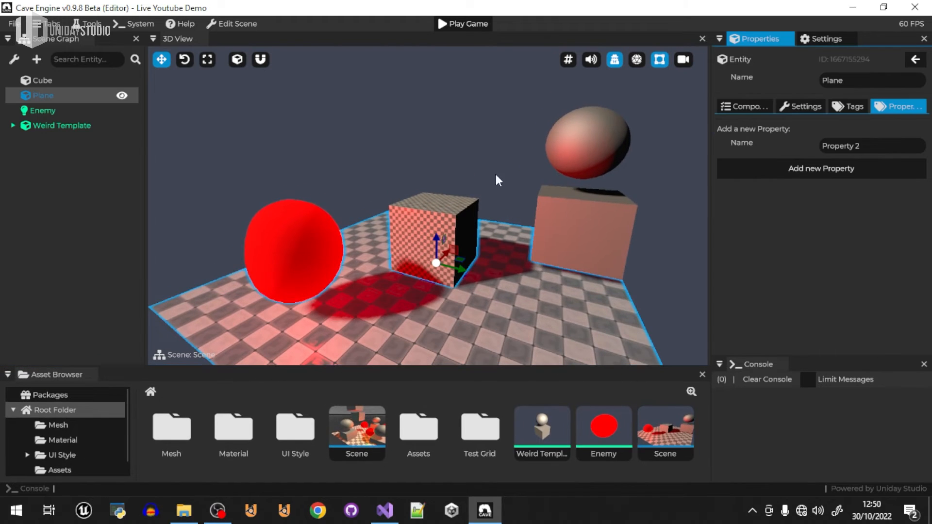
{"action": "left_click", "coordinate": [464, 23]}
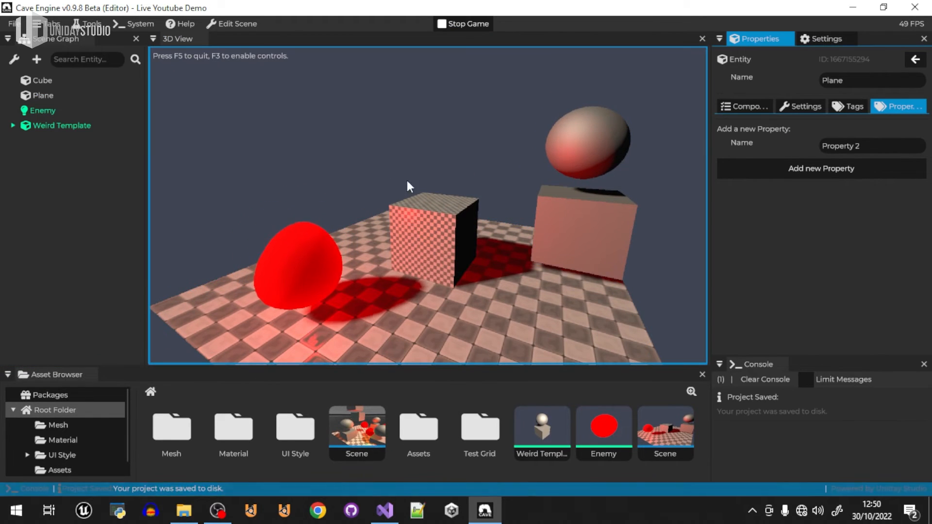
{"action": "left_click", "coordinate": [470, 25]}
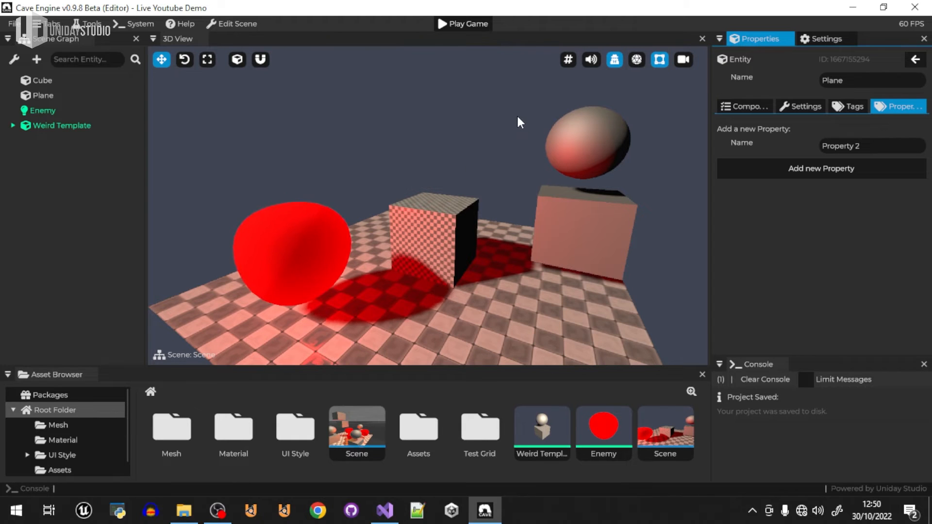
Step: Save the project and run the current scene in the standalone player from the runtime test settings
{"action": "left_click", "coordinate": [817, 43]}
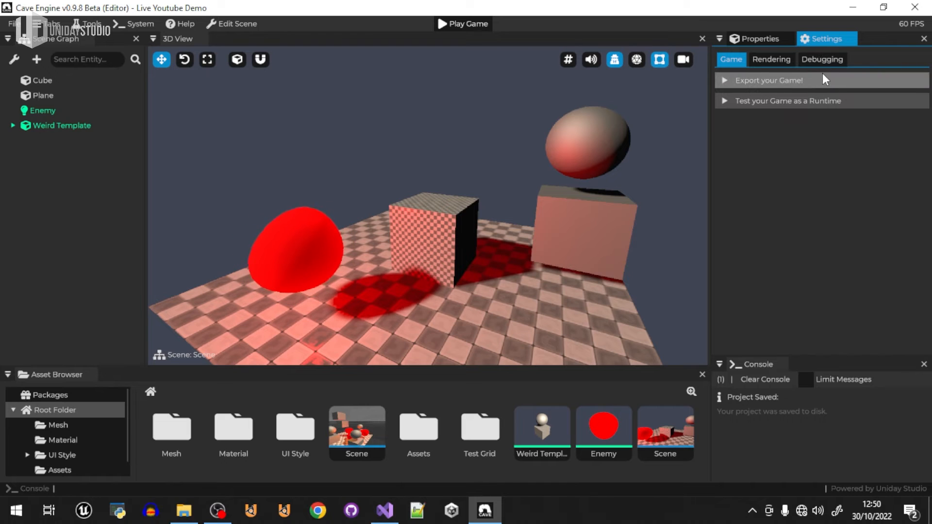
{"action": "left_click", "coordinate": [806, 102]}
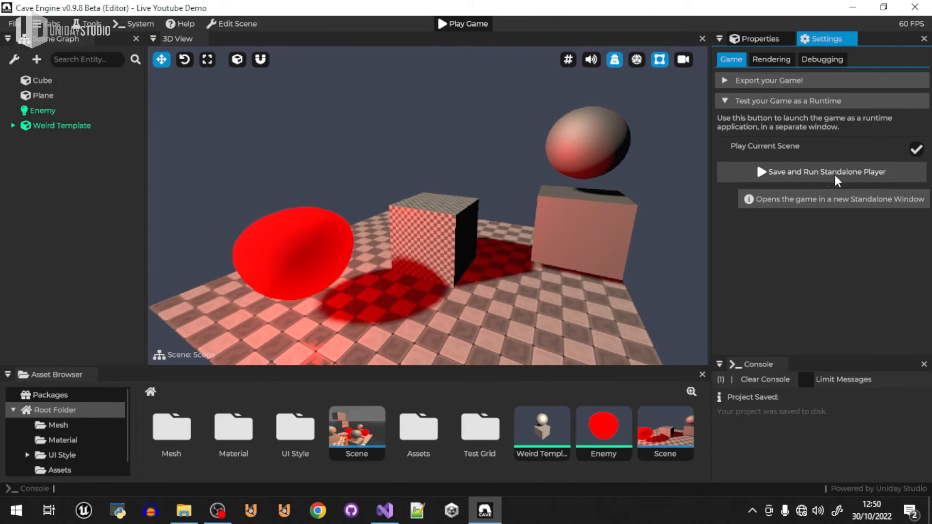
{"action": "left_click", "coordinate": [863, 179]}
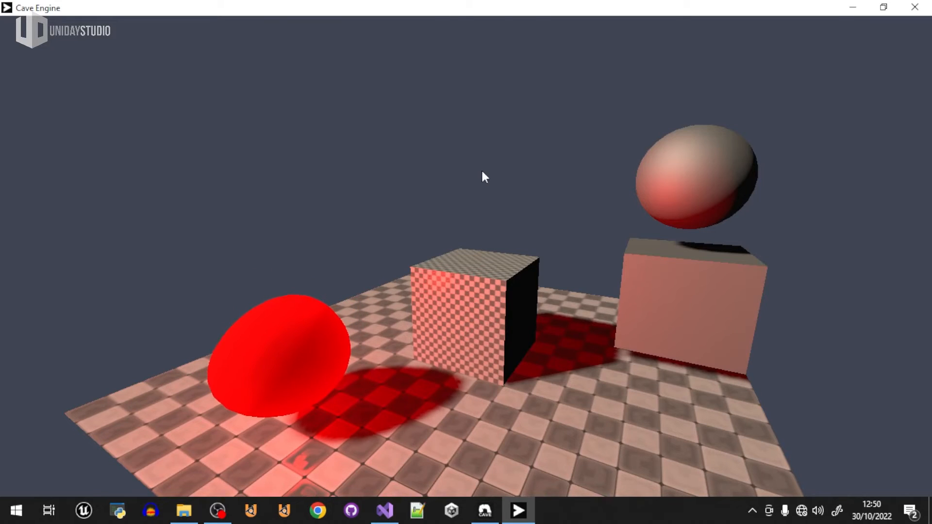
Step: Test the standalone game window by restoring, moving, resizing and maximizing it
{"action": "left_click_drag", "start_coordinate": [535, 4], "coordinate": [495, 30]}
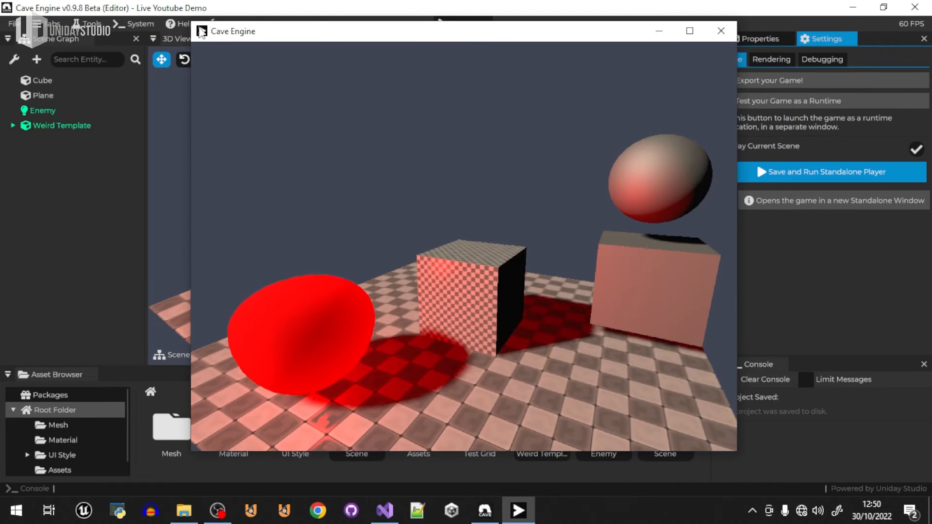
{"action": "left_click_drag", "start_coordinate": [192, 20], "coordinate": [28, 139]}
{"action": "left_click_drag", "start_coordinate": [338, 158], "coordinate": [414, 89]}
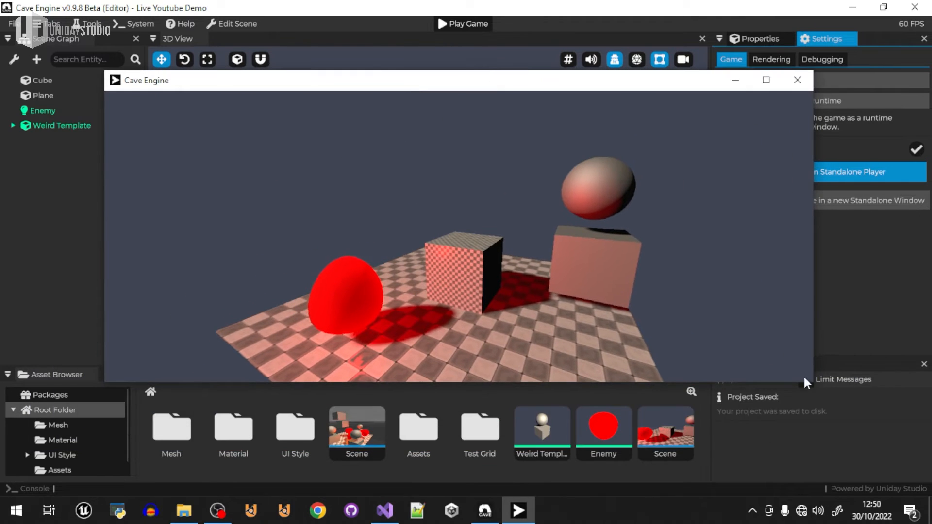
{"action": "left_click_drag", "start_coordinate": [637, 92], "coordinate": [651, 167]}
{"action": "double_click", "coordinate": [651, 166]}
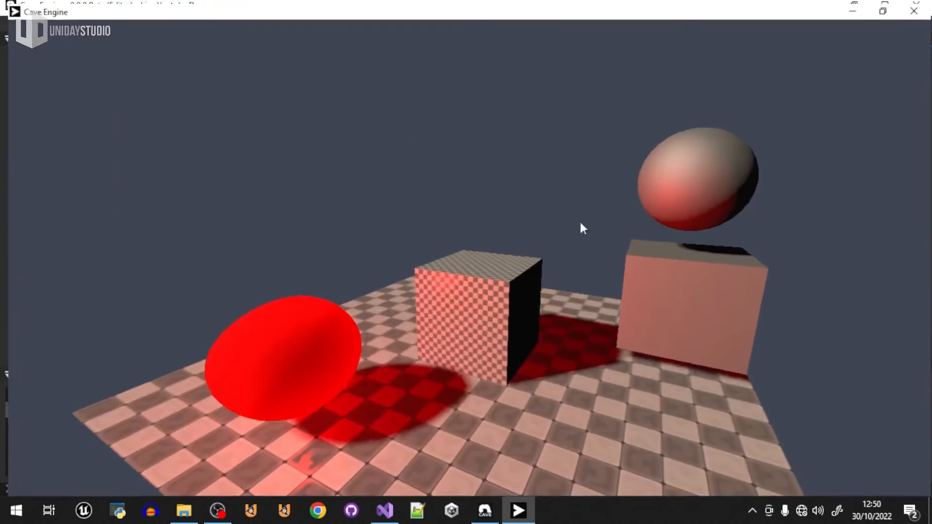
{"action": "left_click_drag", "start_coordinate": [576, 5], "coordinate": [427, 110]}
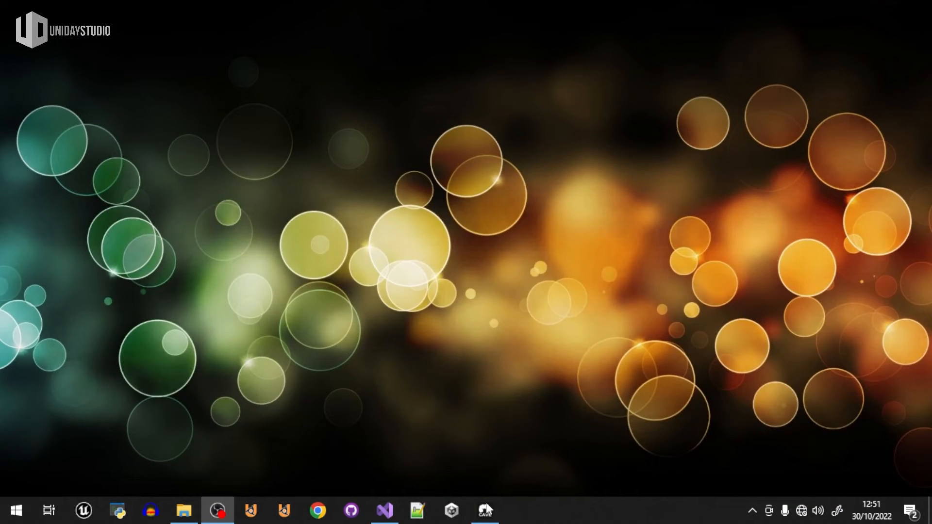
Step: Return to the Cave Engine editor, run the standalone player again, toggle its window between maximized and restored, and close it
{"action": "left_click", "coordinate": [486, 510]}
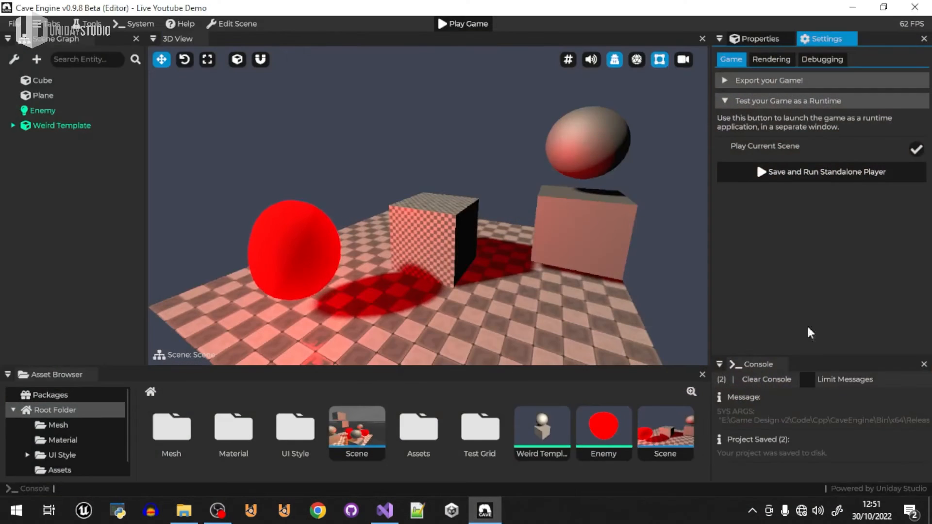
{"action": "left_click", "coordinate": [798, 174]}
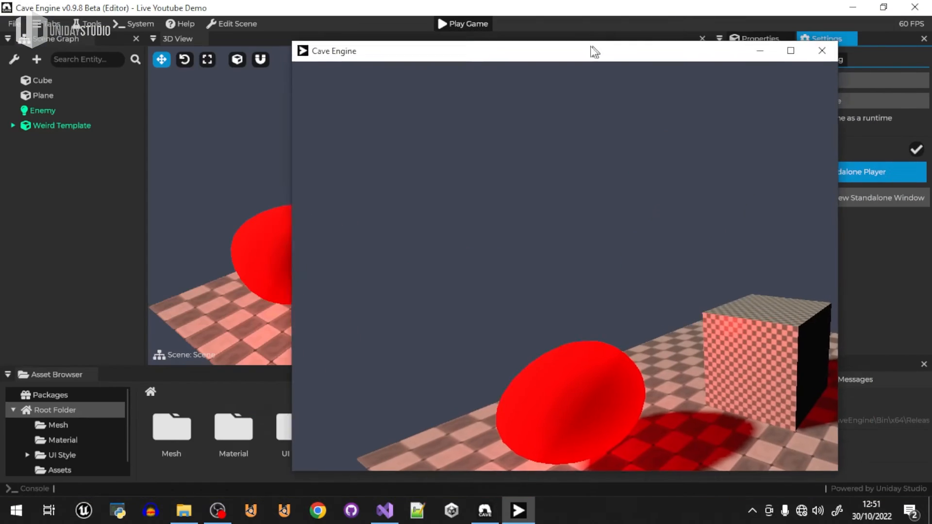
{"action": "left_click_drag", "start_coordinate": [590, 47], "coordinate": [481, 65]}
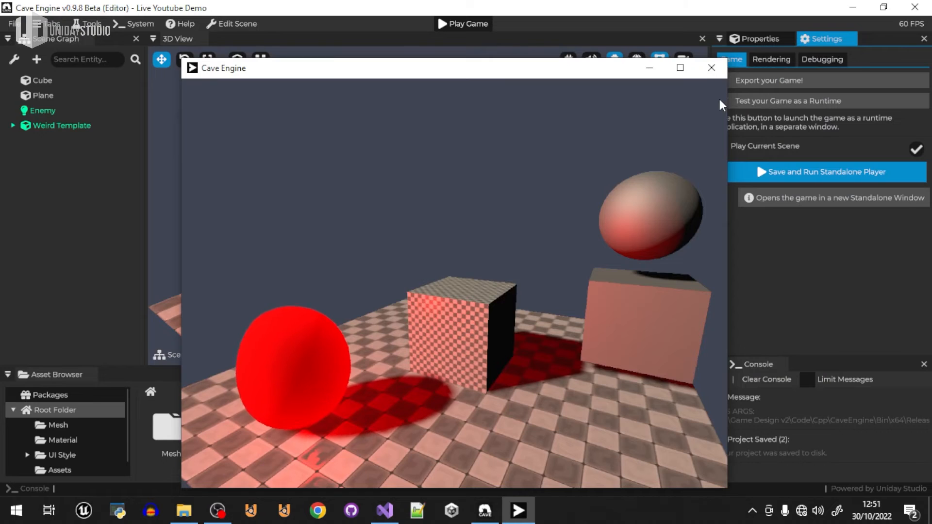
{"action": "left_click", "coordinate": [688, 74]}
{"action": "left_click", "coordinate": [883, 8]}
{"action": "left_click", "coordinate": [712, 67]}
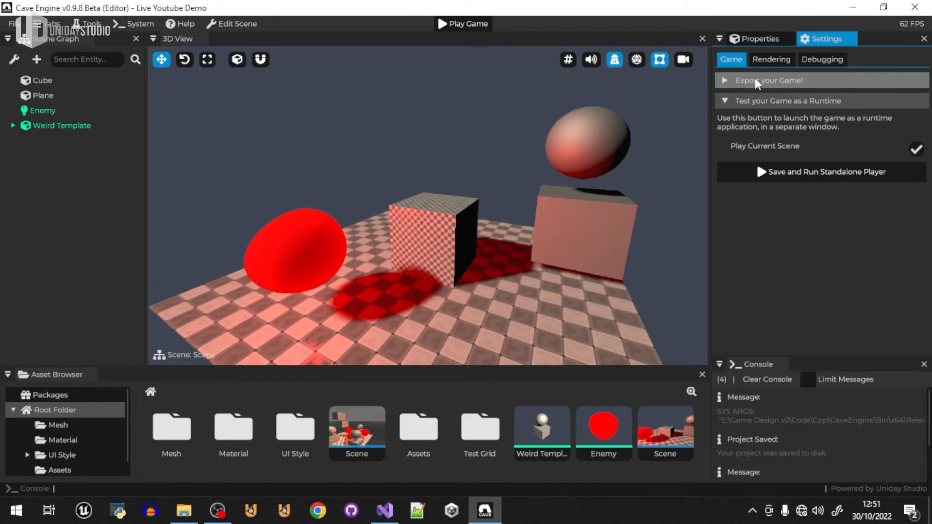
Step: Set the startup scene in the game export settings to Scene
{"action": "left_click", "coordinate": [772, 80]}
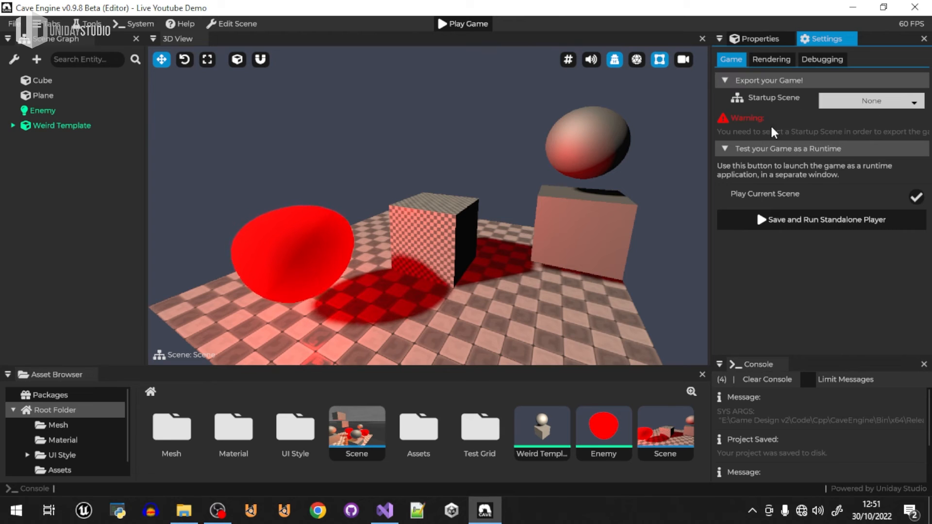
{"action": "left_click", "coordinate": [869, 103]}
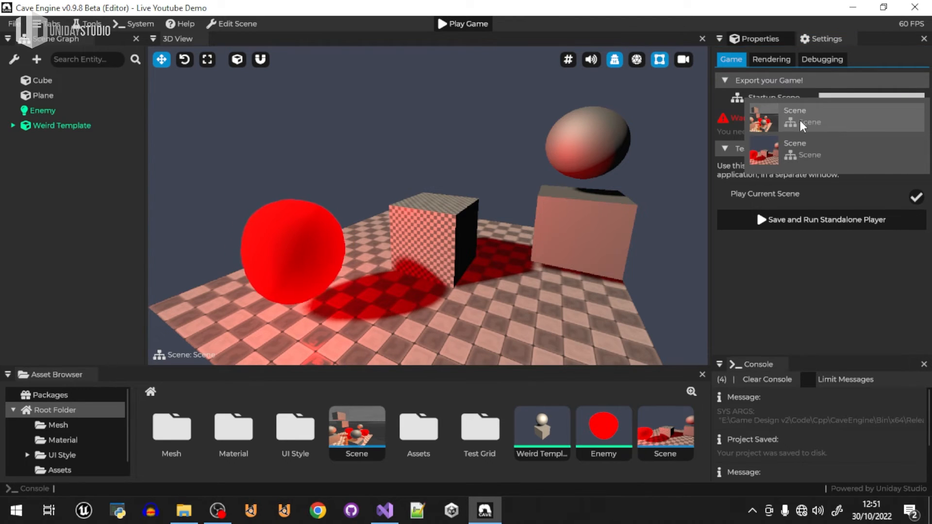
{"action": "left_click", "coordinate": [826, 134]}
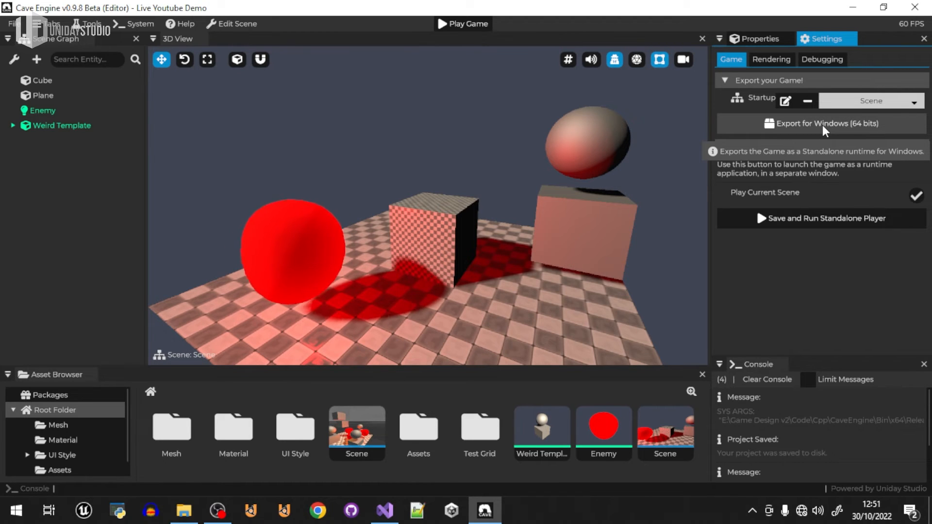
Step: Examine the Rendering and Debugging settings of the project
{"action": "left_click", "coordinate": [782, 65]}
{"action": "left_click", "coordinate": [820, 60]}
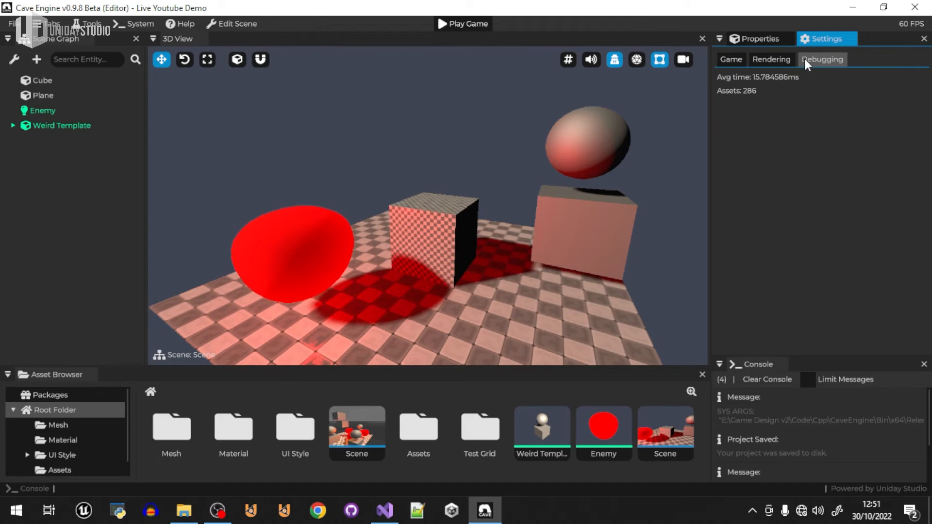
{"action": "left_click", "coordinate": [773, 63]}
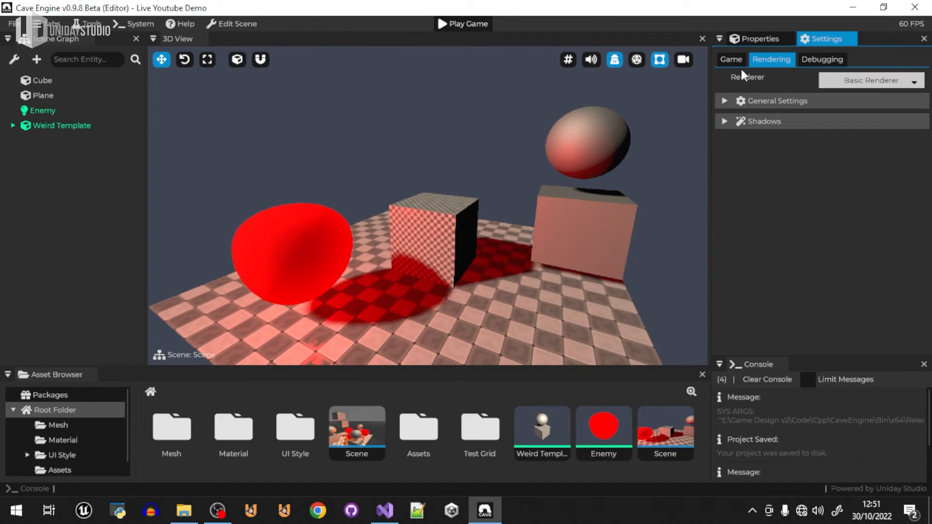
{"action": "left_click", "coordinate": [833, 62]}
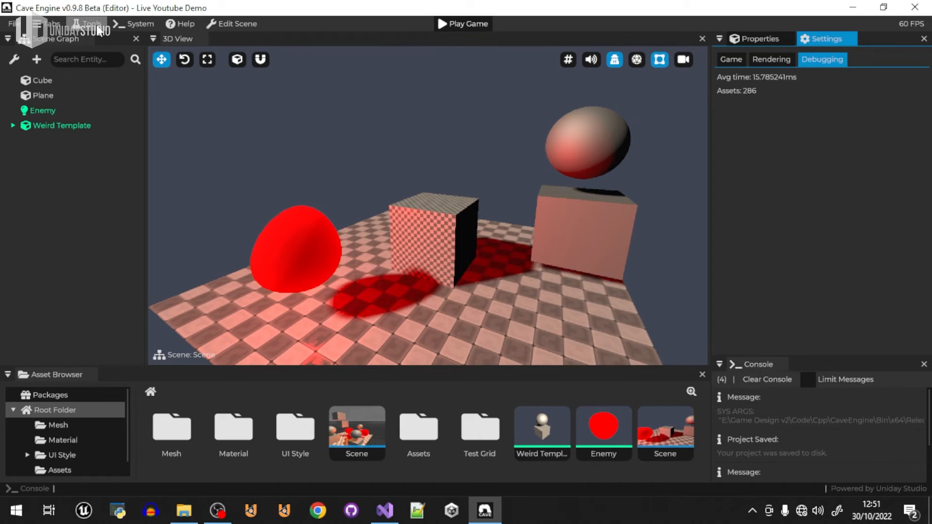
Step: Examine Statistics for Nerds, covering time spent, load dates, usage counts and project assets, close it and return to the entity properties
{"action": "left_click", "coordinate": [49, 25]}
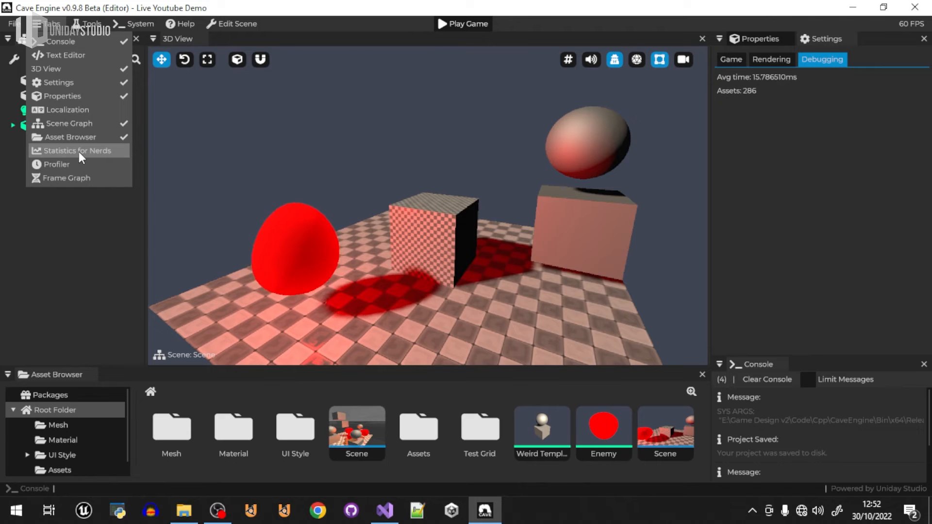
{"action": "left_click", "coordinate": [81, 152]}
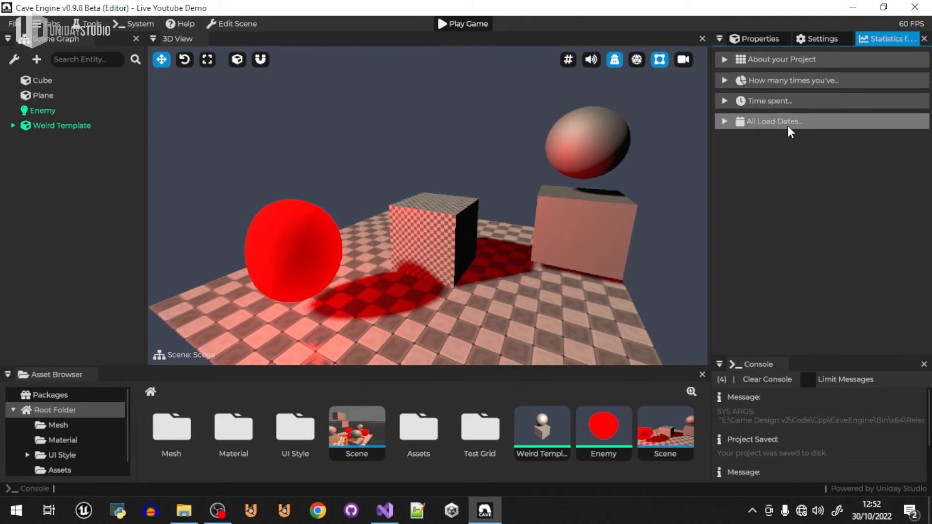
{"action": "left_click", "coordinate": [786, 102]}
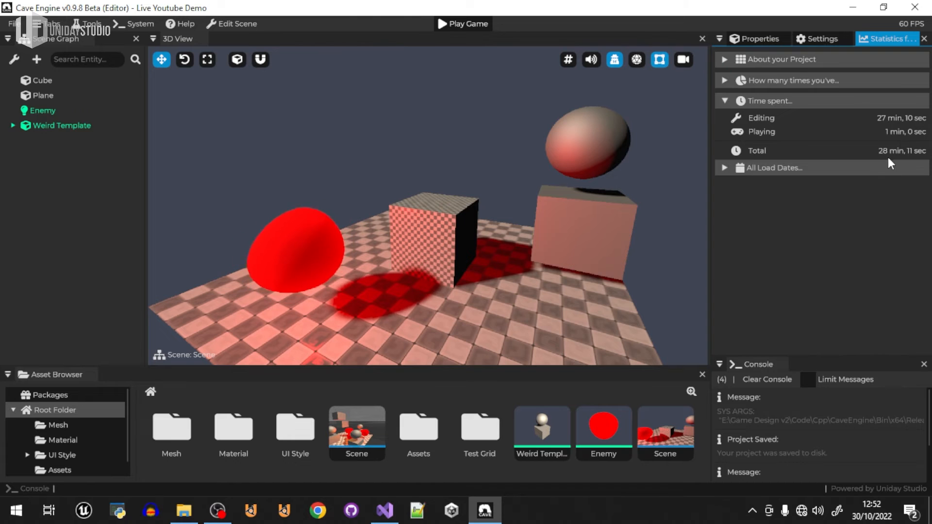
{"action": "left_click", "coordinate": [741, 167]}
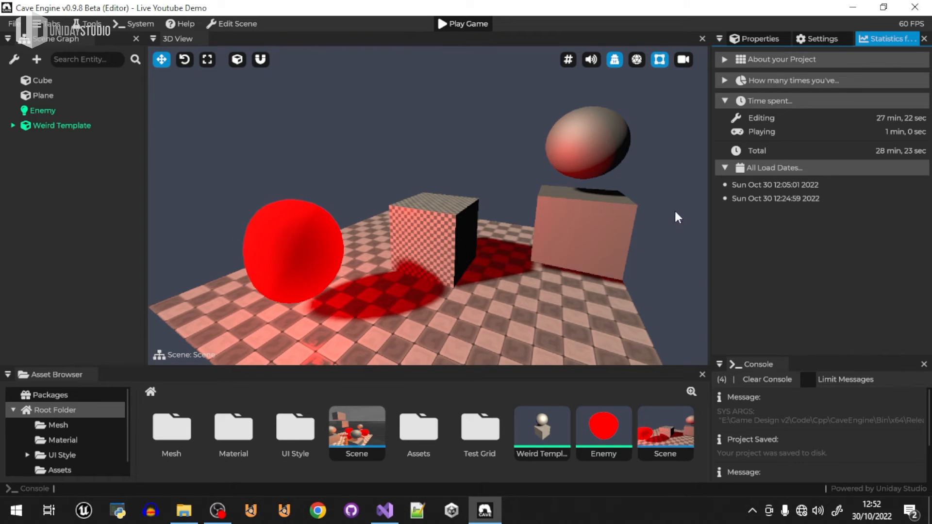
{"action": "left_click", "coordinate": [799, 170]}
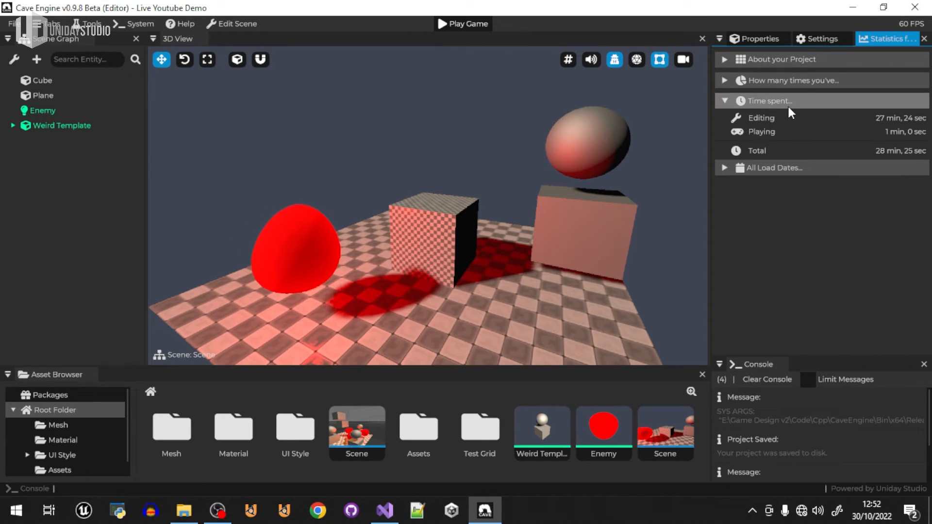
{"action": "left_click", "coordinate": [806, 100]}
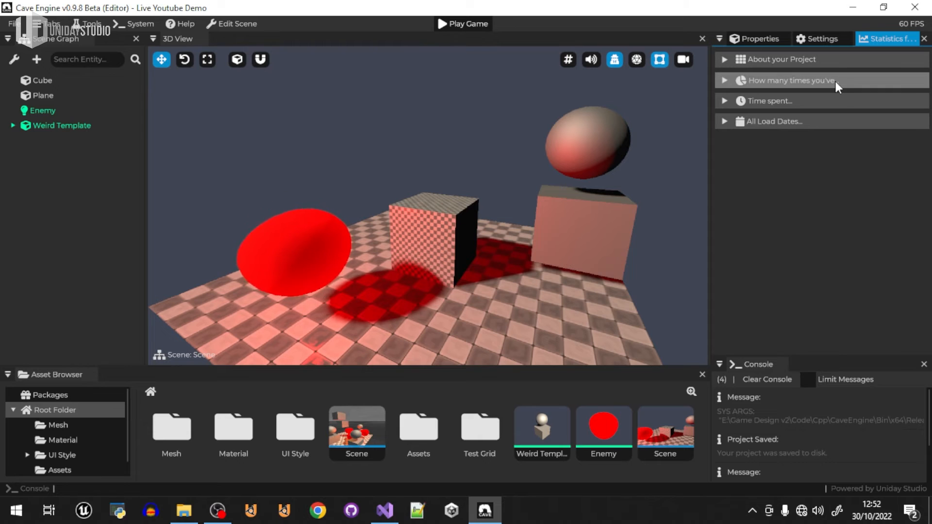
{"action": "left_click", "coordinate": [834, 80]}
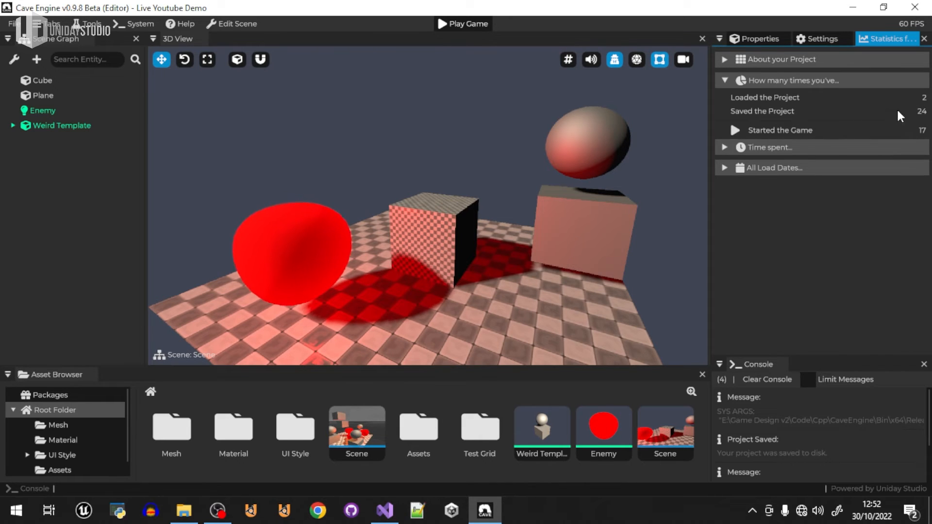
{"action": "left_click", "coordinate": [816, 84]}
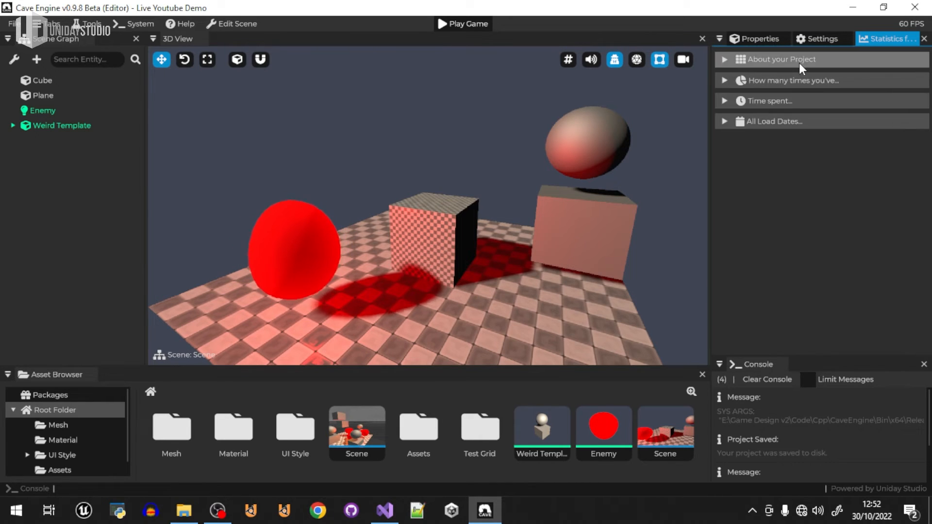
{"action": "left_click", "coordinate": [796, 62]}
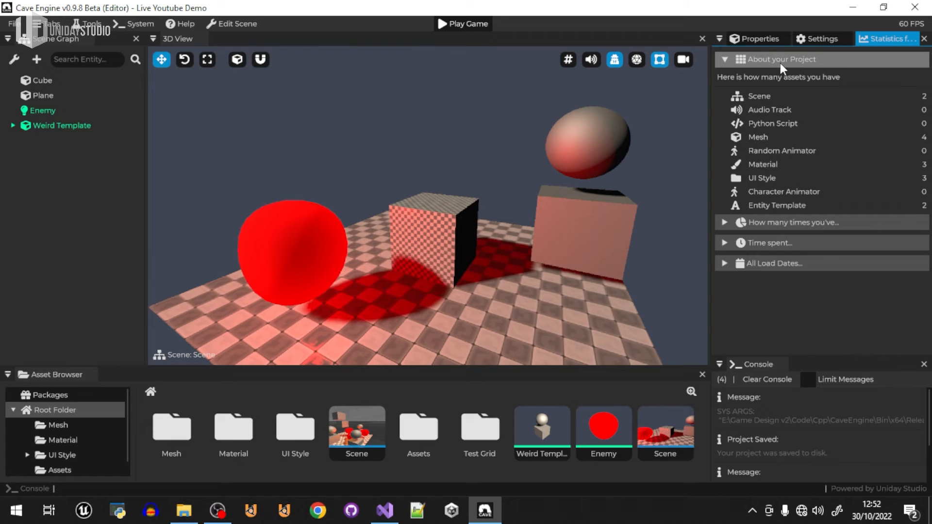
{"action": "left_click", "coordinate": [864, 54]}
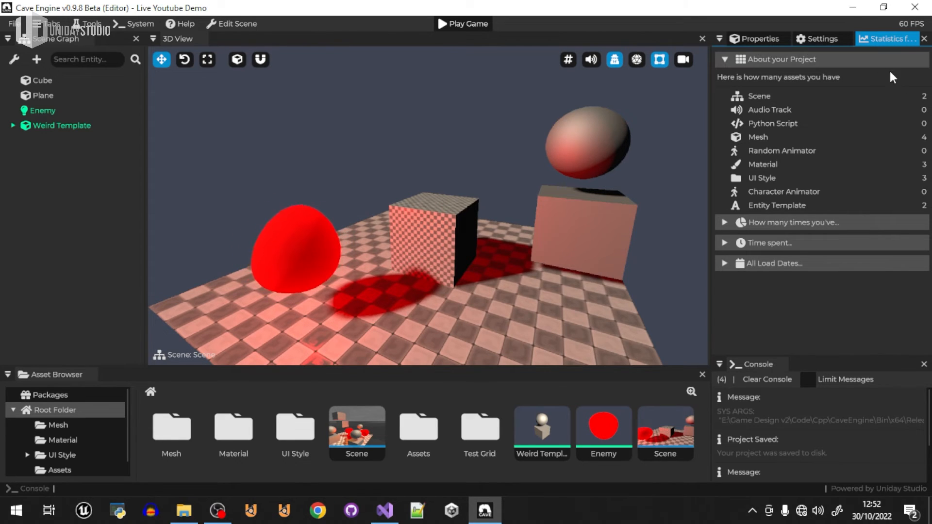
{"action": "left_click", "coordinate": [924, 39]}
{"action": "left_click", "coordinate": [756, 39]}
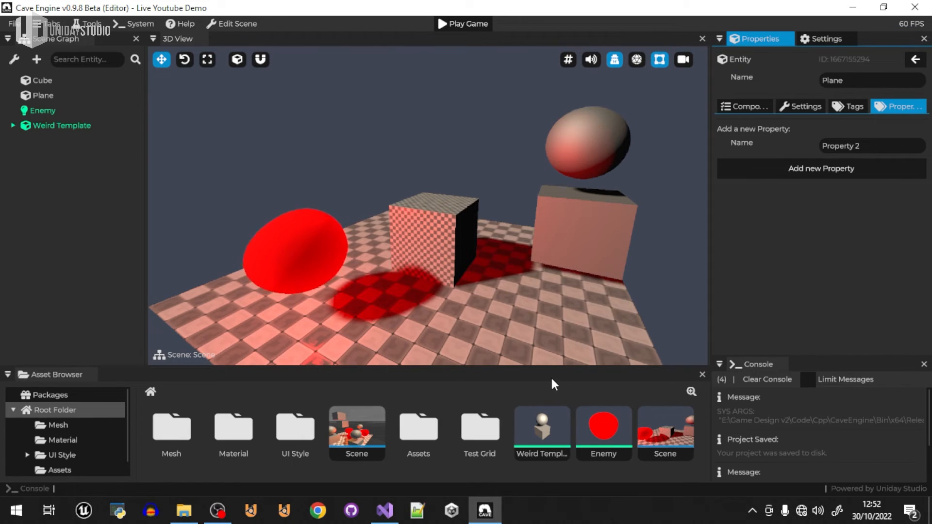
Step: Enlarge the Asset Browser area and review the Asset Settings options for importing and rescanning assets
{"action": "left_click_drag", "start_coordinate": [555, 366], "coordinate": [545, 336]}
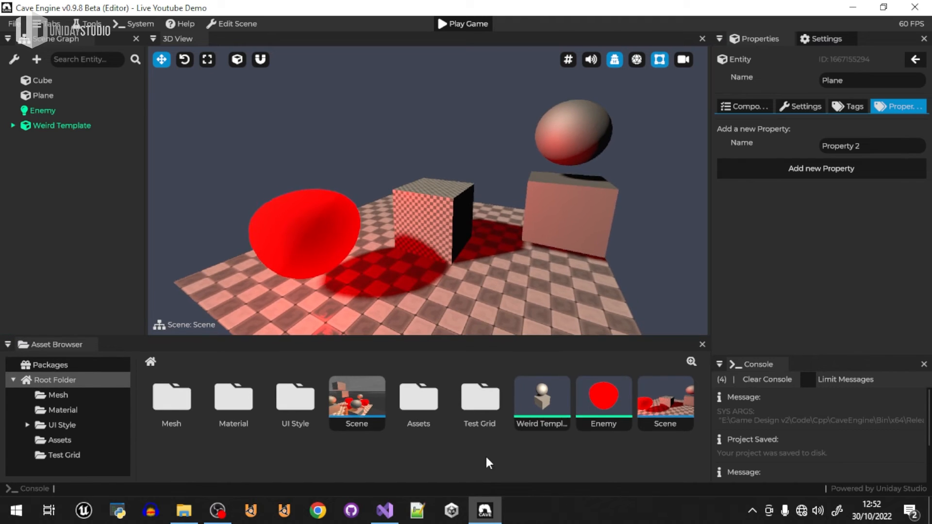
{"action": "right_click", "coordinate": [410, 453]}
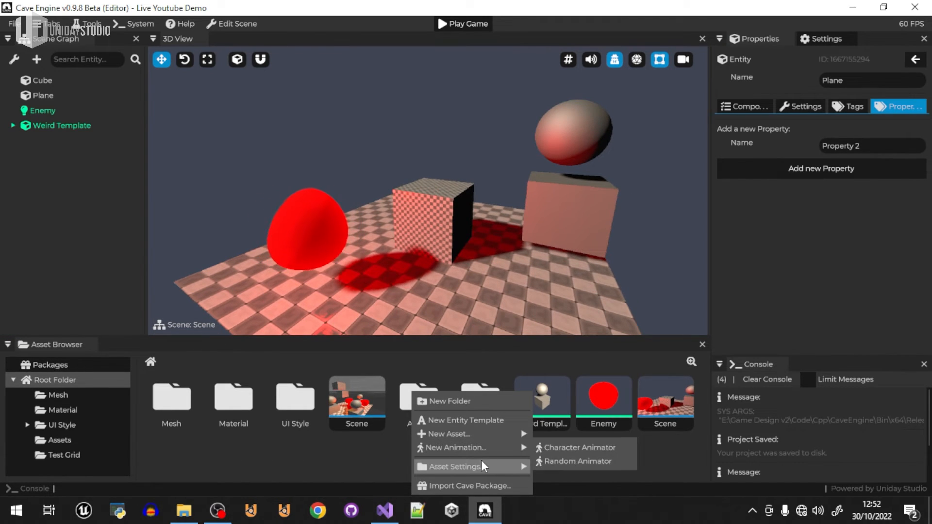
{"action": "mouse_move", "coordinate": [457, 468]}
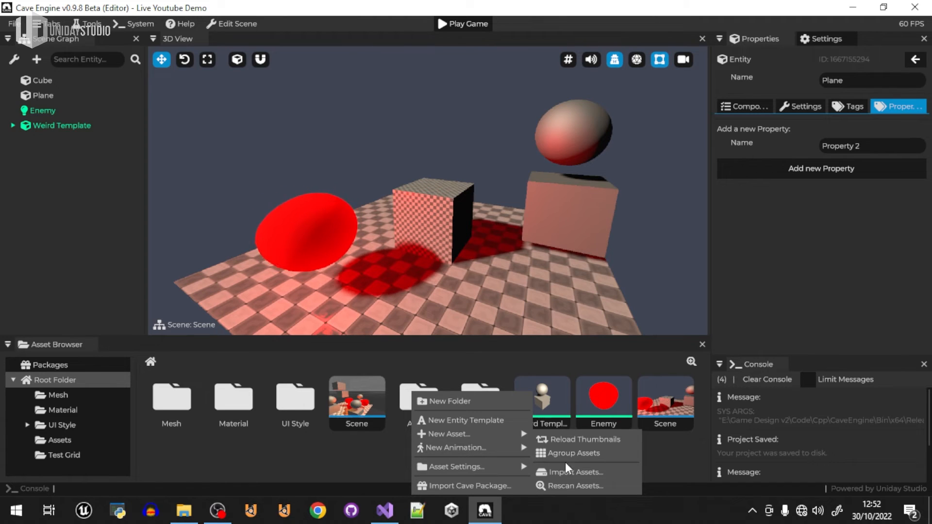
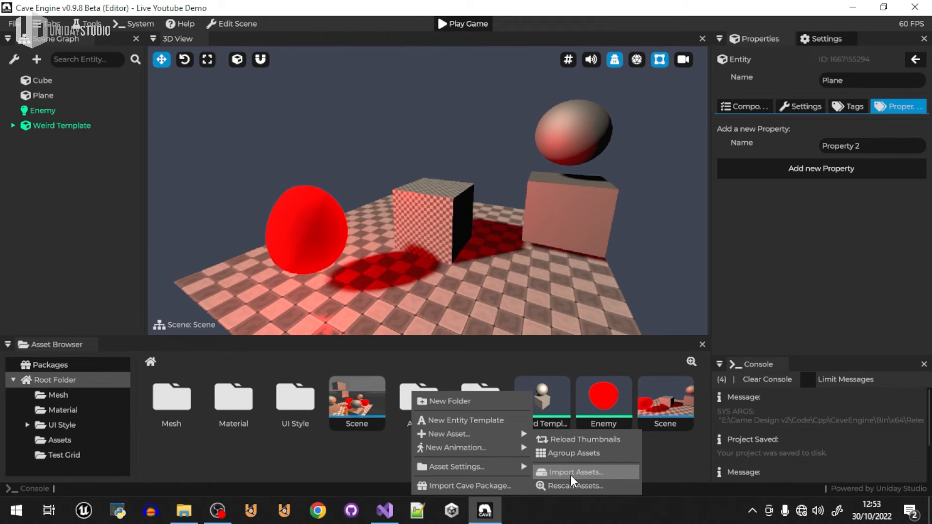
{"action": "left_click", "coordinate": [330, 441]}
{"action": "left_click_drag", "start_coordinate": [433, 336], "coordinate": [433, 298]}
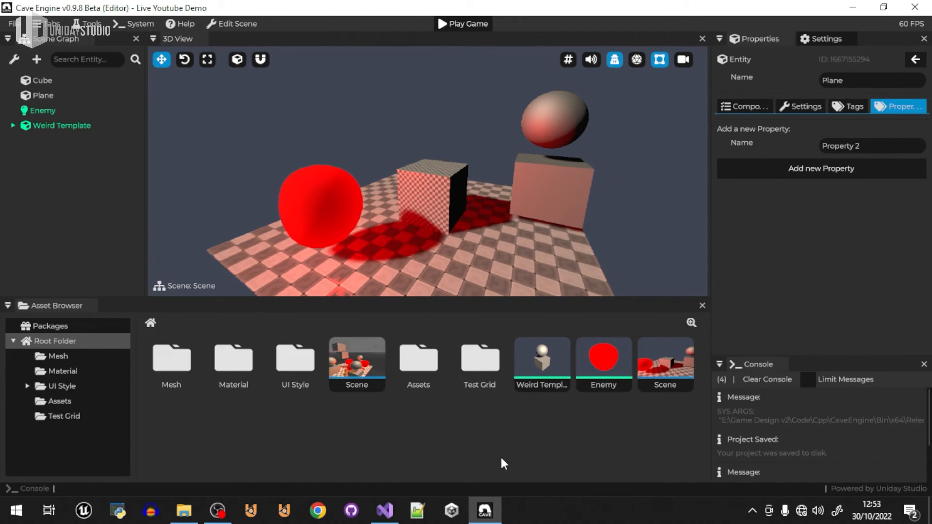
{"action": "left_click_drag", "start_coordinate": [548, 298], "coordinate": [548, 315]}
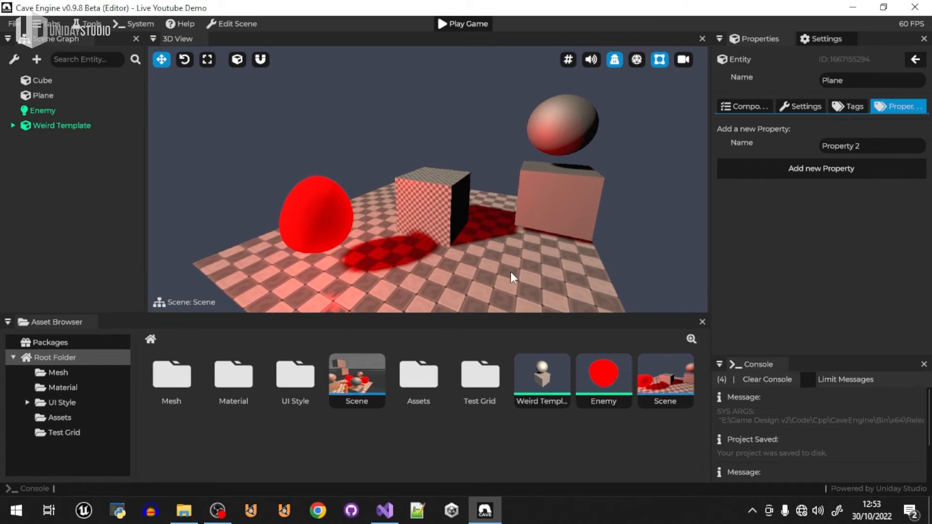
Step: Select the Cube, show its components with the mesh and rigid body sections collapsed, and add a Python Code component
{"action": "left_click", "coordinate": [449, 200]}
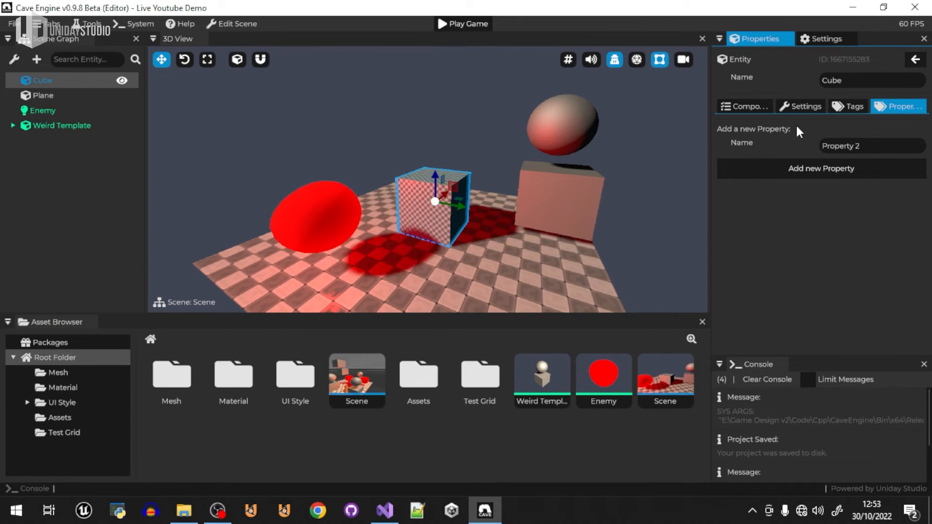
{"action": "left_click", "coordinate": [756, 106]}
{"action": "scroll", "coordinate": [764, 279], "scroll_direction": "down", "scroll_amount": 3}
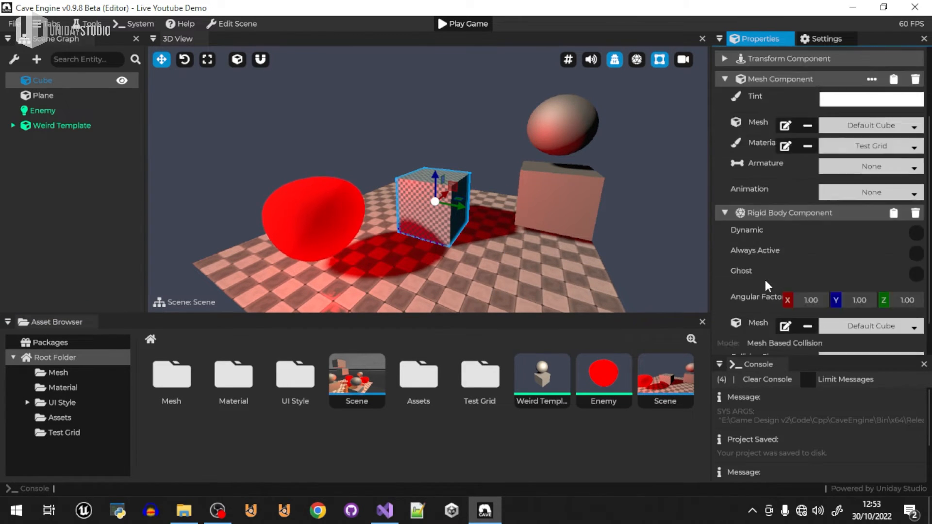
{"action": "scroll", "coordinate": [772, 204], "scroll_direction": "up", "scroll_amount": 3}
{"action": "left_click", "coordinate": [774, 178]}
{"action": "left_click", "coordinate": [791, 200]}
{"action": "right_click", "coordinate": [794, 236]}
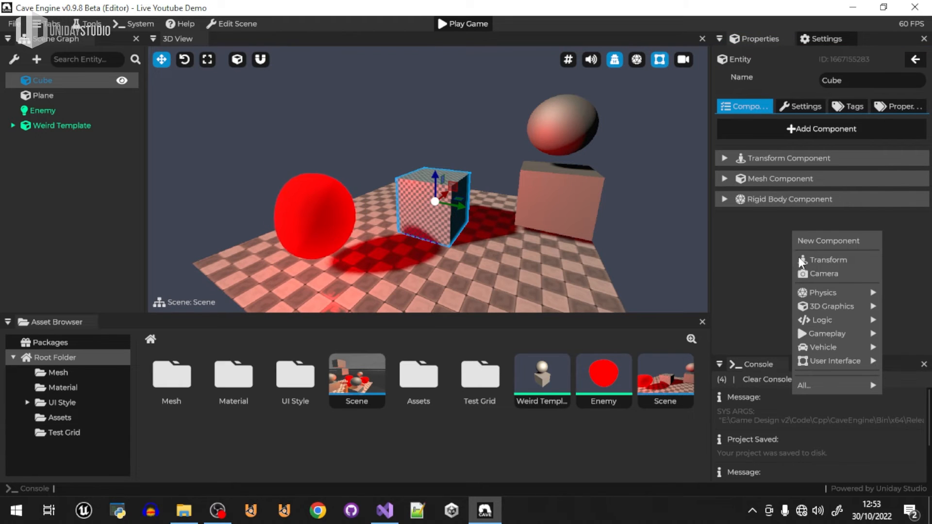
{"action": "mouse_move", "coordinate": [831, 322]}
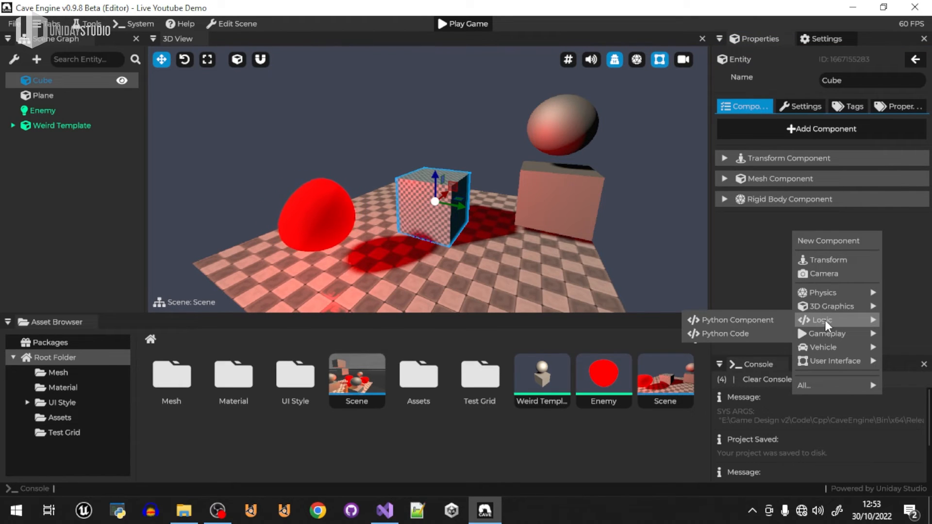
{"action": "left_click", "coordinate": [732, 334]}
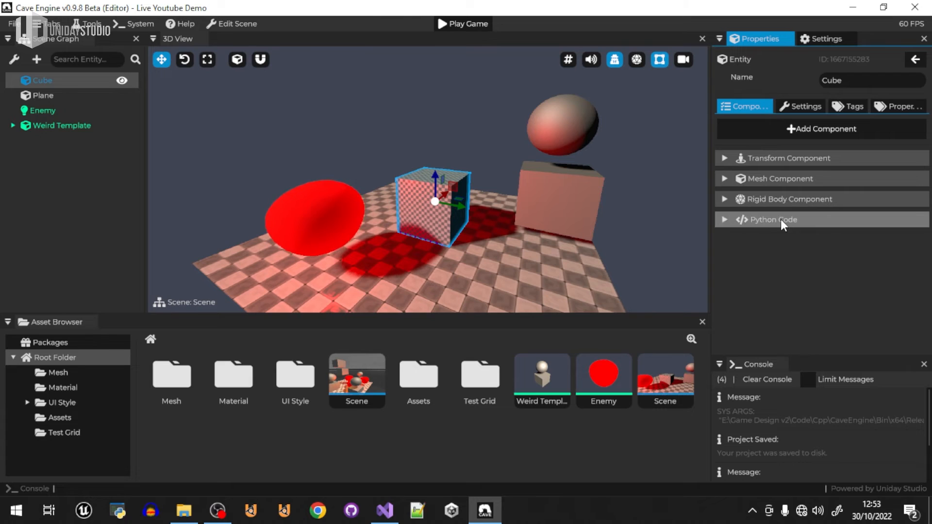
Step: Write print("start") in the Start code and print("update") in the Update code of the Cube's Python Code component
{"action": "left_click", "coordinate": [781, 219]}
{"action": "scroll", "coordinate": [789, 235], "scroll_direction": "down", "scroll_amount": 3}
{"action": "left_click", "coordinate": [799, 181]}
{"action": "left_click", "coordinate": [768, 261]}
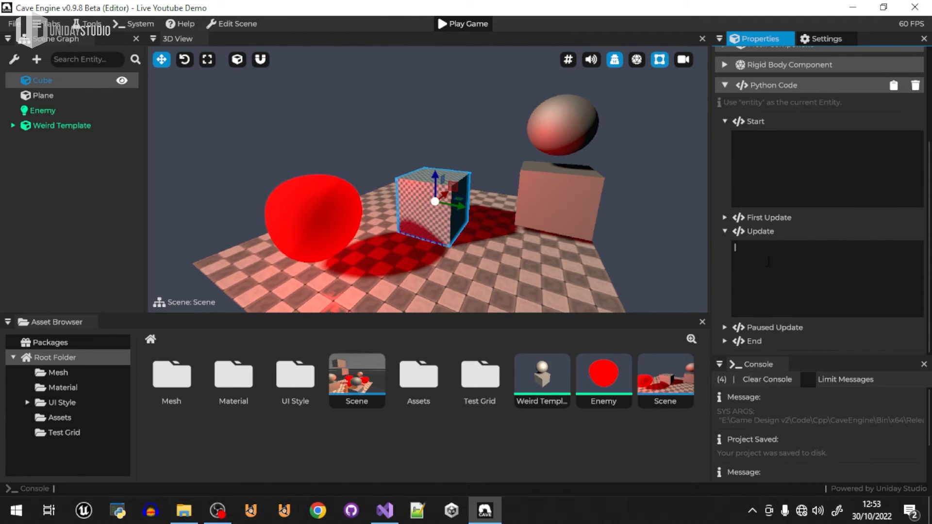
{"action": "left_click", "coordinate": [767, 139]}
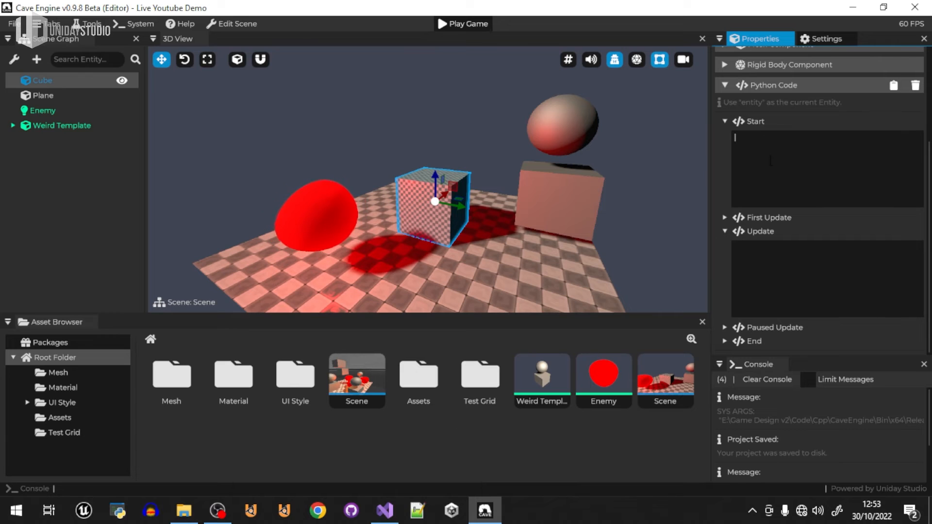
{"action": "type", "text": "opri"}
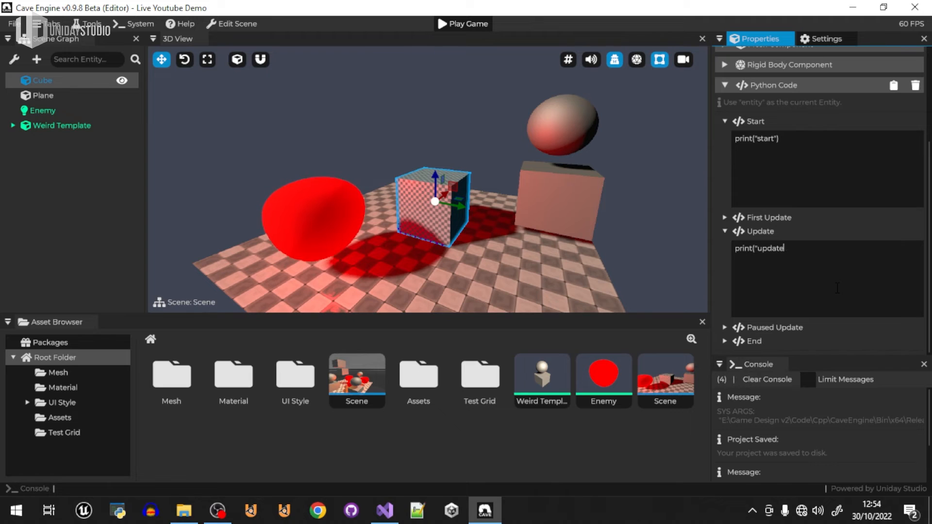
Step: Run and stop the game several times to check the Python output, clearing the console during play
{"action": "left_click", "coordinate": [475, 25]}
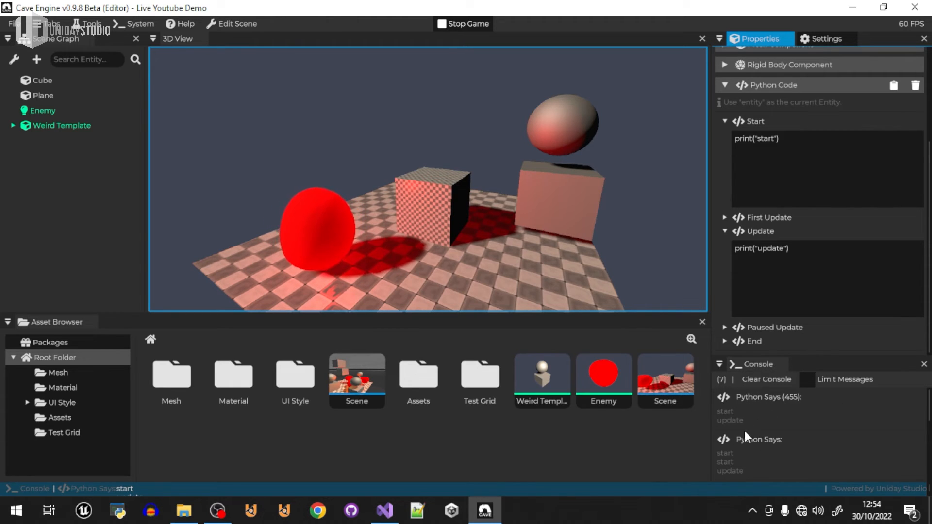
{"action": "left_click", "coordinate": [469, 24]}
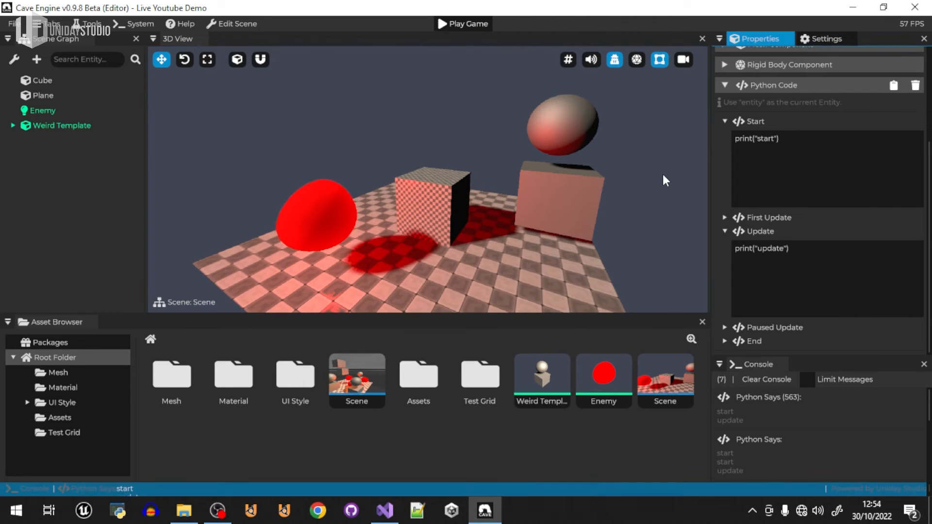
{"action": "left_click", "coordinate": [665, 381]}
{"action": "left_click", "coordinate": [469, 23]}
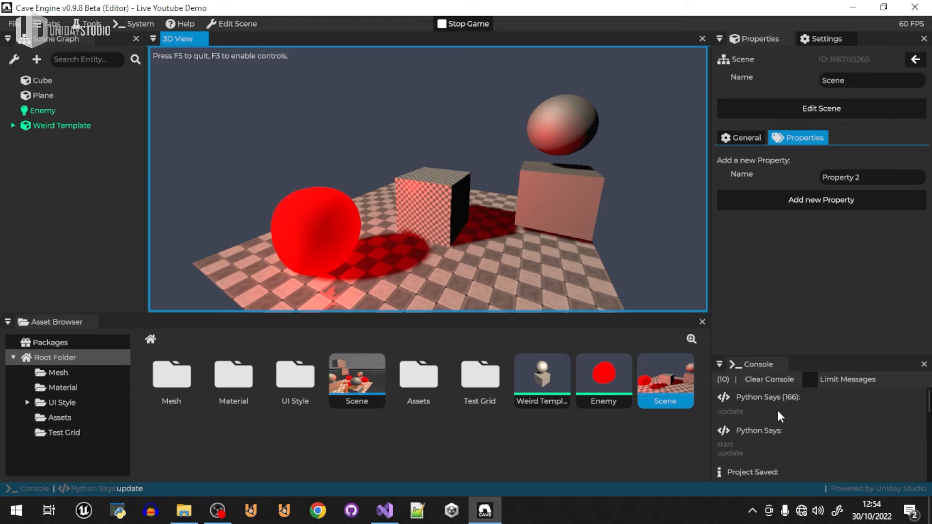
{"action": "left_click", "coordinate": [767, 379]}
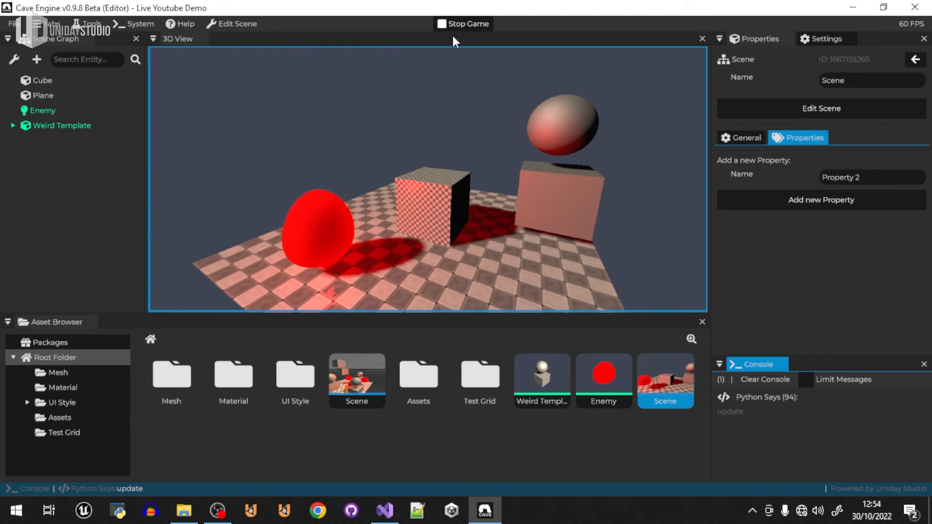
{"action": "left_click", "coordinate": [466, 23]}
{"action": "left_click", "coordinate": [469, 22]}
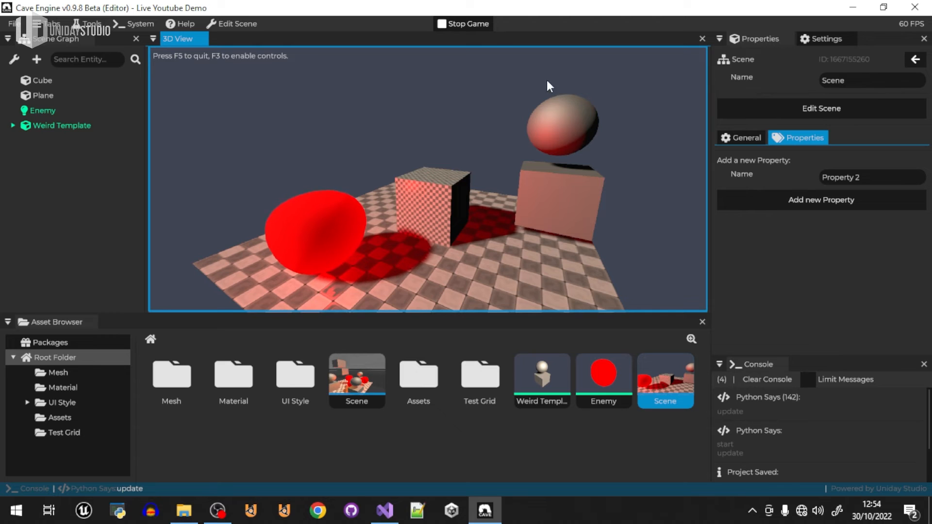
{"action": "left_click", "coordinate": [483, 24]}
Step: Delete the Python Code component from the Cube
{"action": "left_click", "coordinate": [449, 201]}
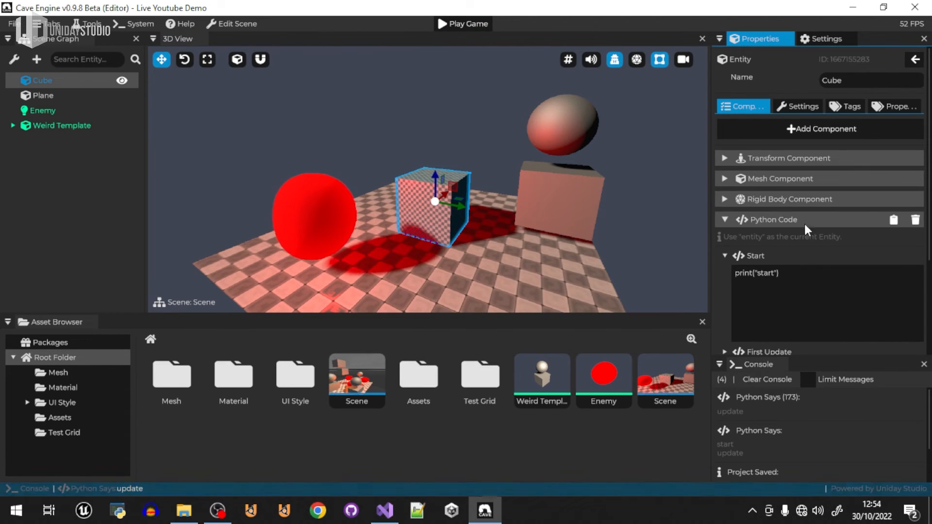
{"action": "left_click", "coordinate": [915, 220]}
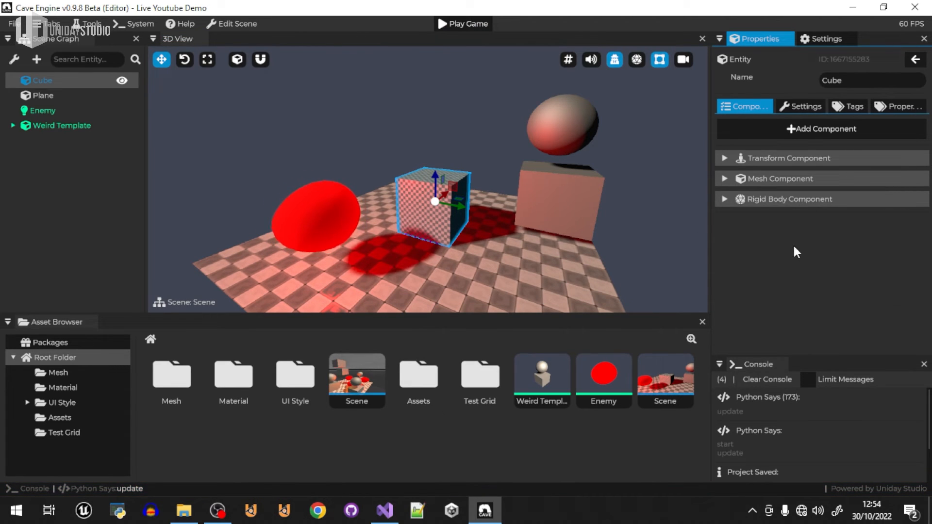
{"action": "right_click", "coordinate": [765, 265]}
{"action": "mouse_move", "coordinate": [810, 353]}
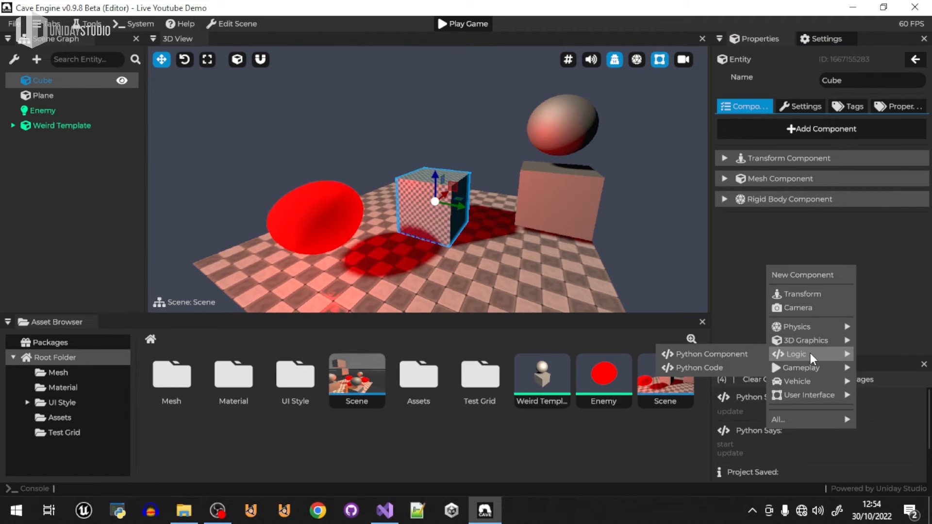
{"action": "left_click", "coordinate": [721, 368]}
{"action": "scroll", "coordinate": [825, 243], "scroll_direction": "down", "scroll_amount": 3}
{"action": "scroll", "coordinate": [826, 243], "scroll_direction": "up", "scroll_amount": 3}
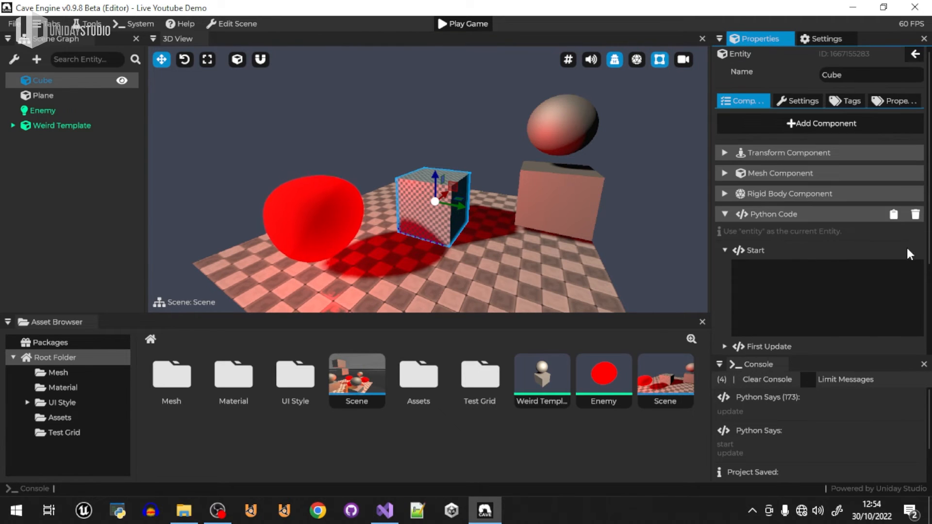
{"action": "left_click", "coordinate": [916, 216]}
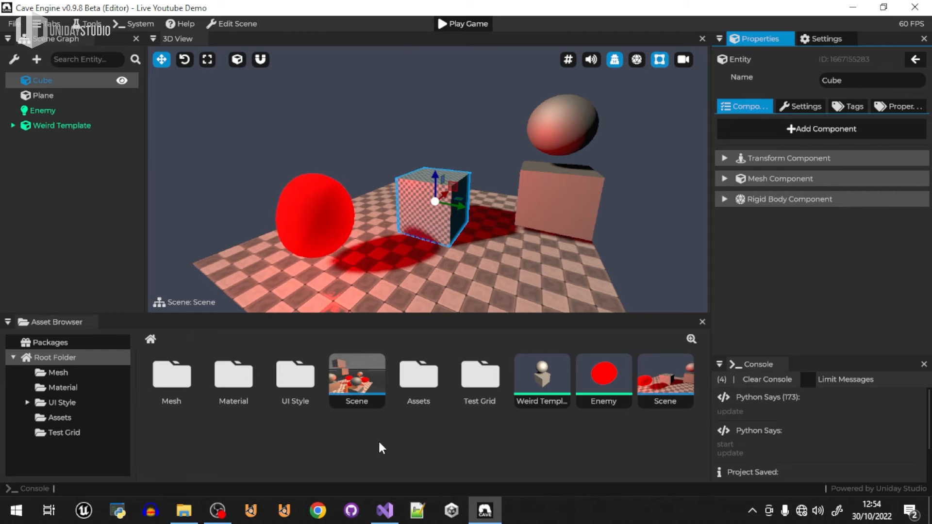
Step: Create a Python Script asset in the Root Folder and open it for editing with the text zoom at 82%
{"action": "right_click", "coordinate": [472, 438]}
{"action": "mouse_move", "coordinate": [560, 433]}
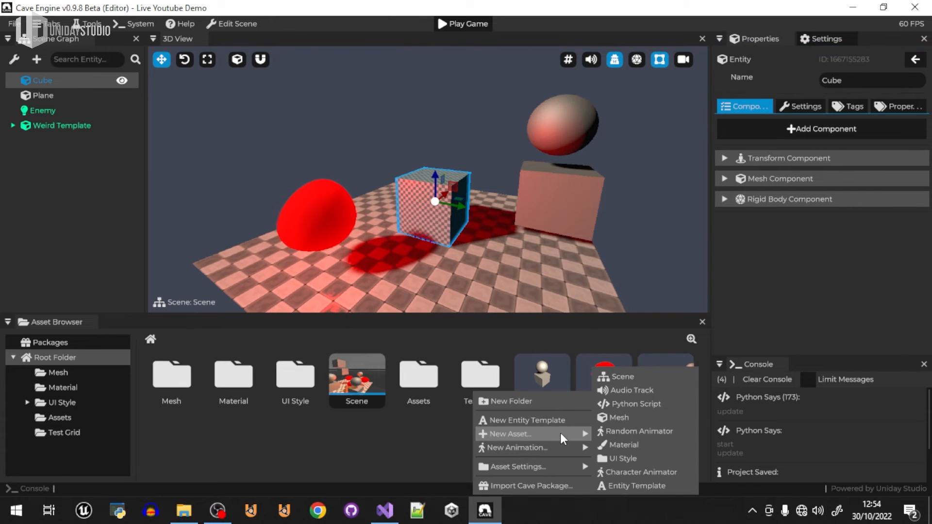
{"action": "left_click", "coordinate": [636, 403]}
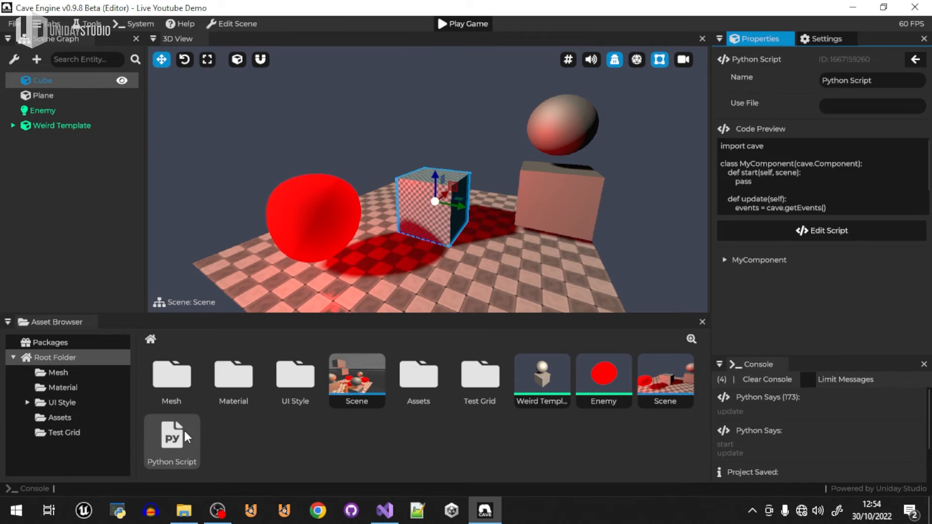
{"action": "double_click", "coordinate": [183, 429]}
{"action": "left_click", "coordinate": [251, 157]}
{"action": "left_click", "coordinate": [205, 134]}
{"action": "left_click_drag", "start_coordinate": [673, 52], "coordinate": [688, 56]}
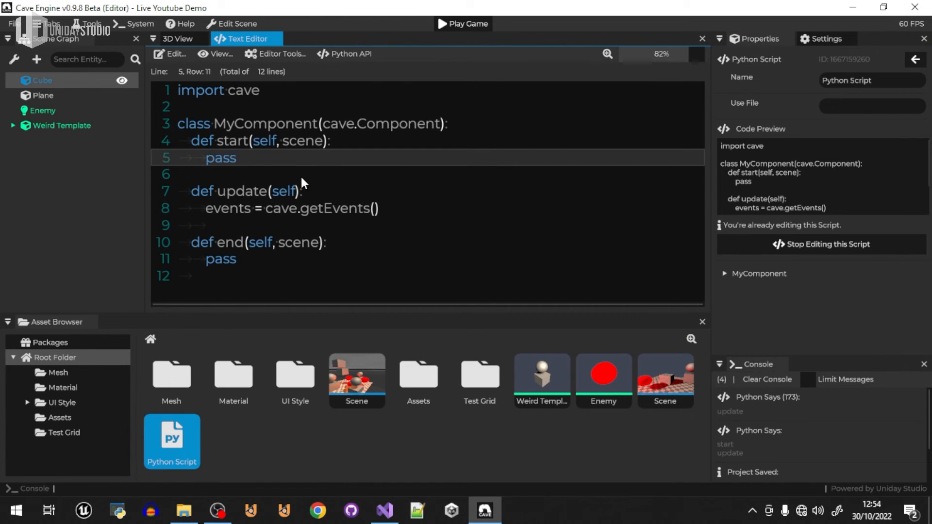
Step: Replace pass in the script's start method with print("start (from the script)")
{"action": "double_click", "coordinate": [219, 157]}
{"action": "type", "text": "pri"}
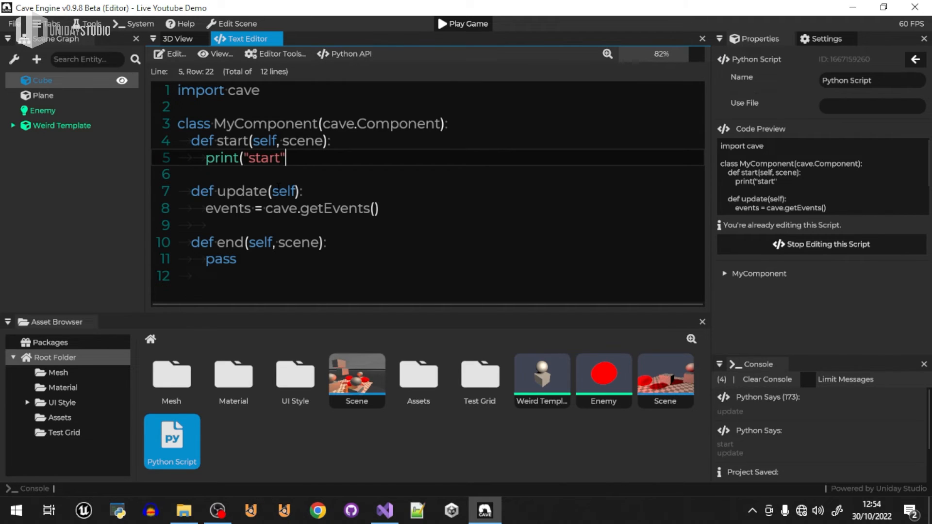
{"action": "type", "text": "nt(\"start (from the script"}
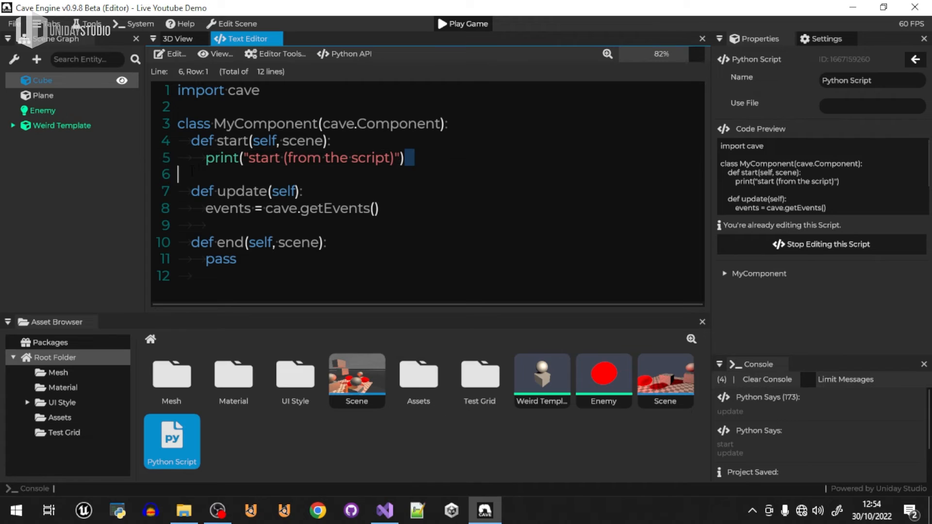
Step: Add print("update (from the script)") to the update method, separated by a blank line from the getEvents line
{"action": "left_click", "coordinate": [417, 210]}
{"action": "key", "text": "Return"}
{"action": "key", "text": "Return"}
{"action": "type", "text": "print(\"start (from the script)\")"}
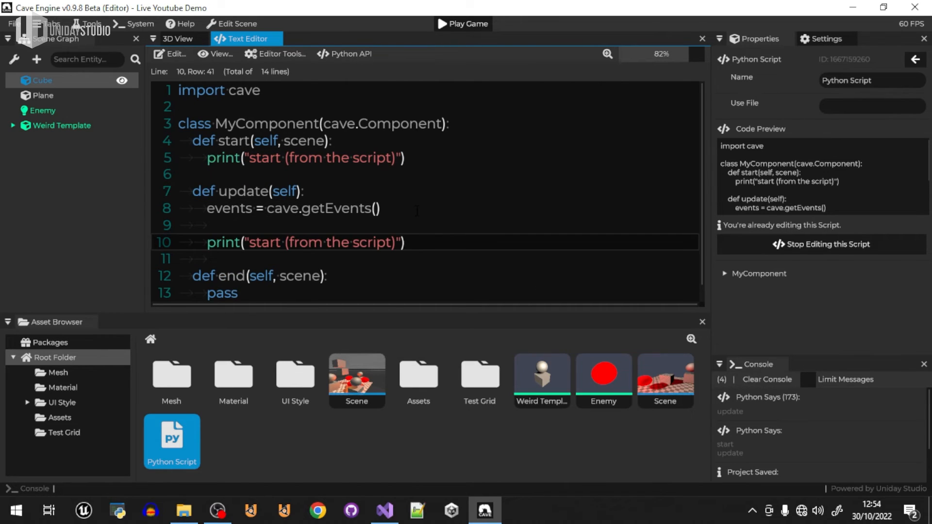
{"action": "double_click", "coordinate": [265, 244]}
{"action": "type", "text": "update "}
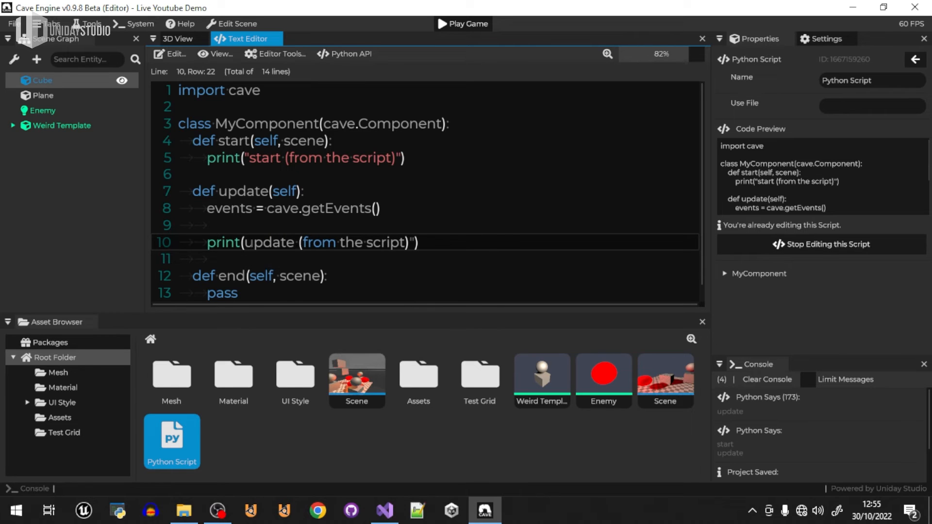
{"action": "type", "text": "\""}
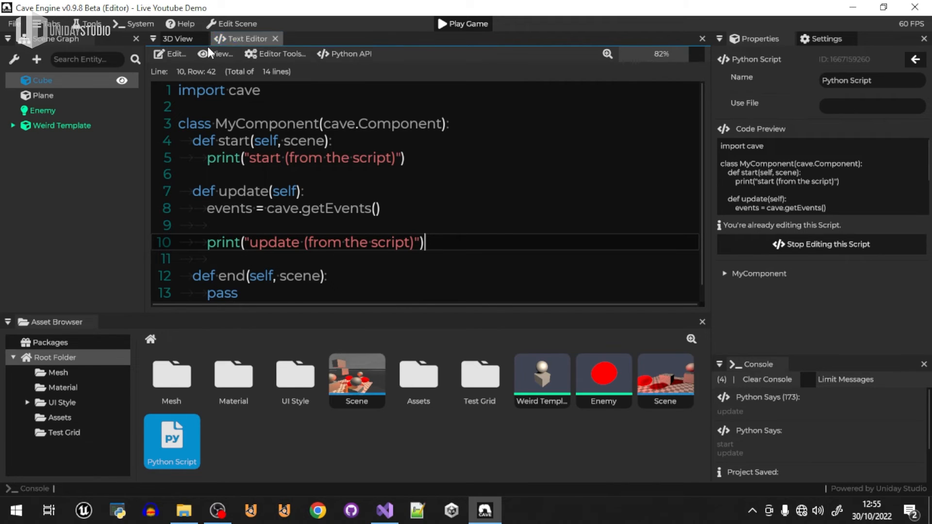
Step: Return to the 3D scene, select the Cube and add a Python Component to it
{"action": "left_click", "coordinate": [175, 39]}
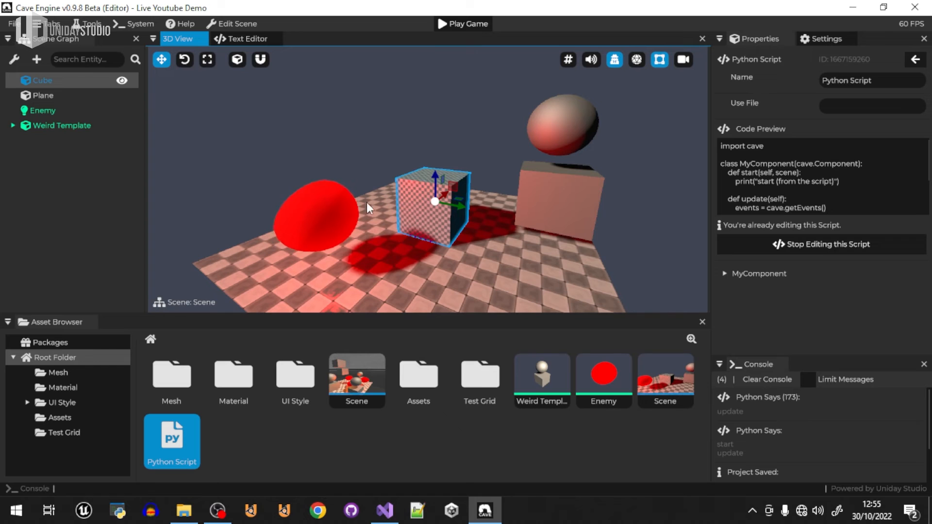
{"action": "left_click", "coordinate": [409, 200]}
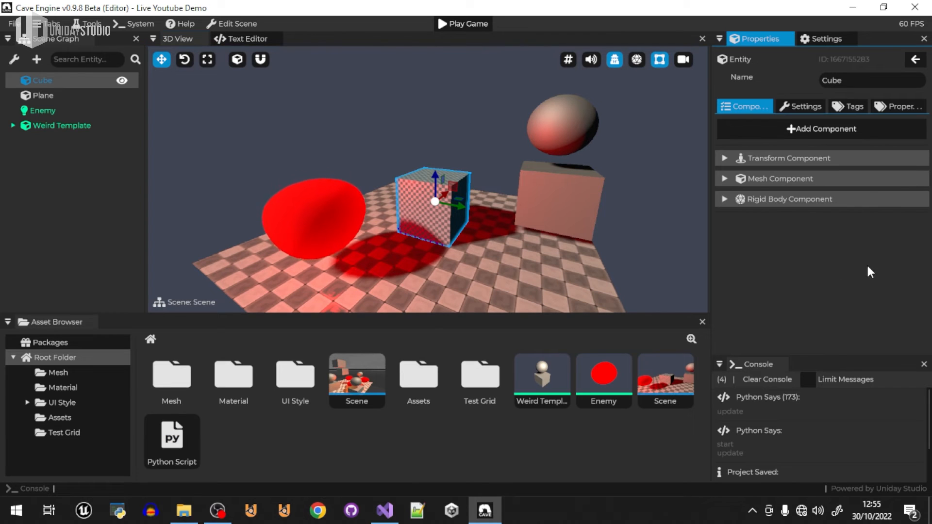
{"action": "right_click", "coordinate": [837, 237]}
{"action": "mouse_move", "coordinate": [869, 326]}
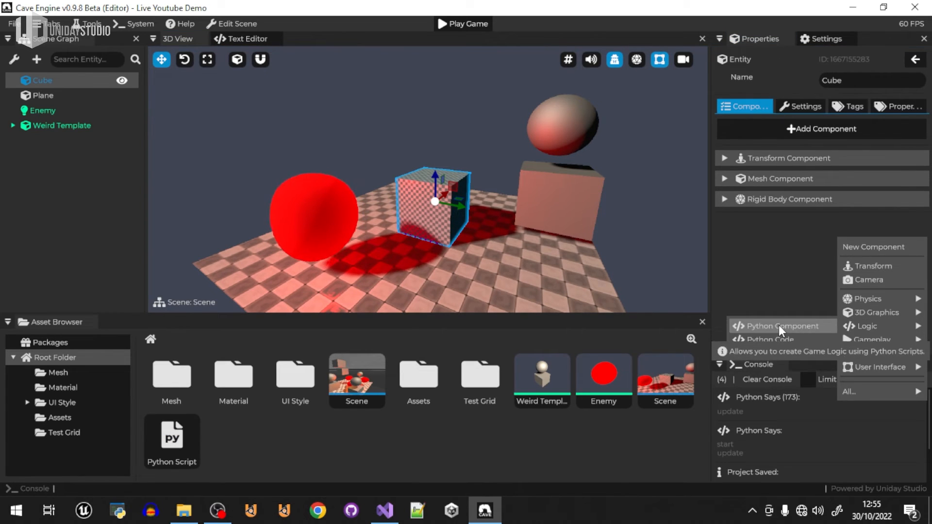
{"action": "left_click", "coordinate": [779, 325]}
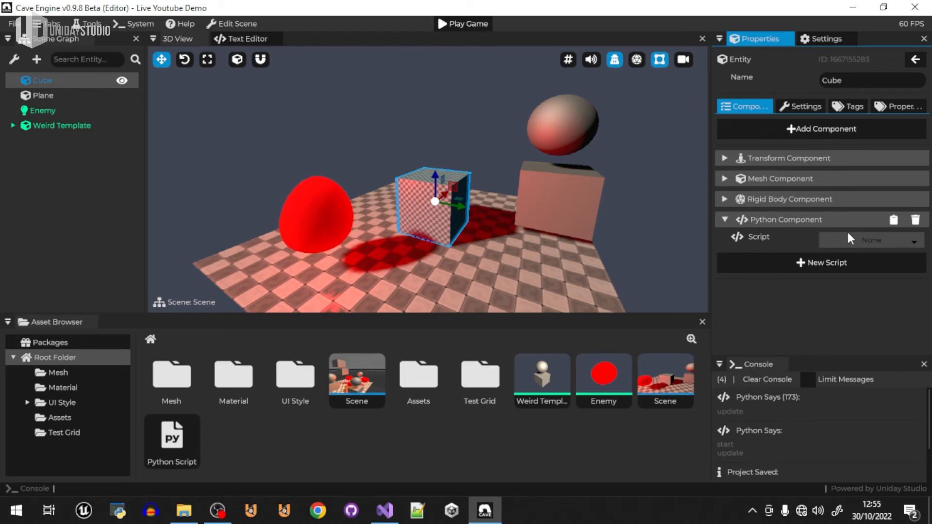
Step: Rename the Python Script asset to Test.py
{"action": "right_click", "coordinate": [188, 441]}
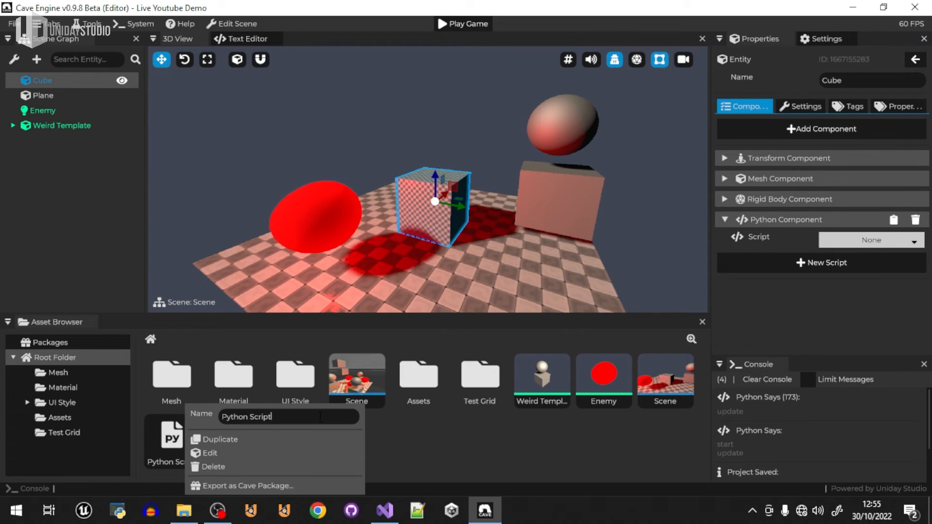
{"action": "left_click", "coordinate": [320, 417]}
{"action": "type", "text": "Test"}
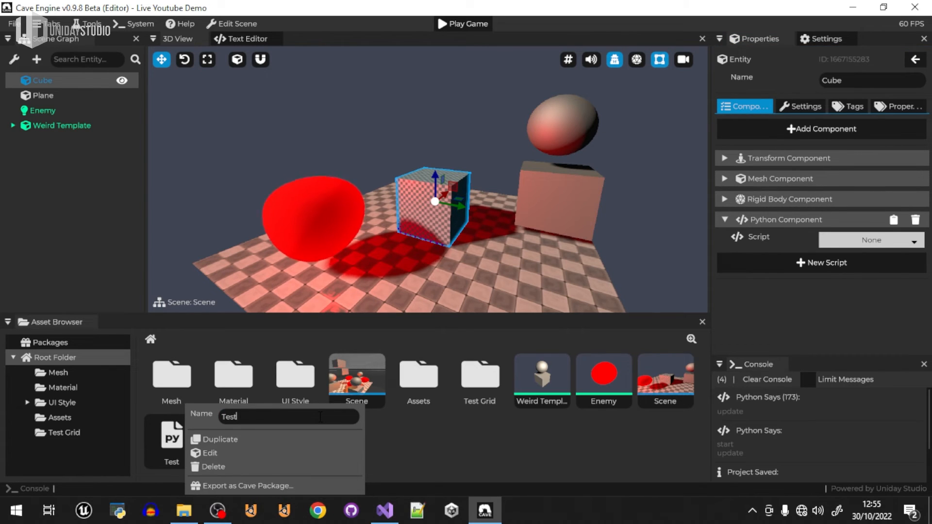
{"action": "type", "text": ".py"}
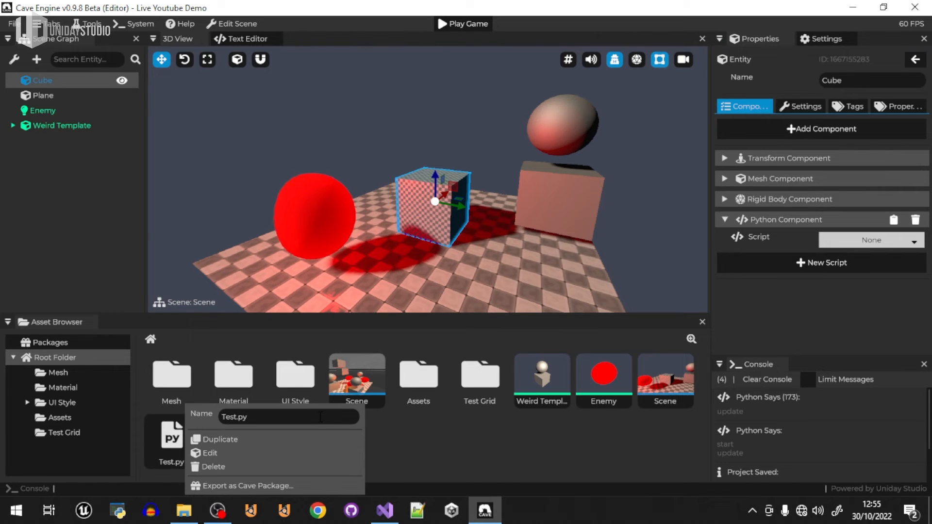
{"action": "left_click", "coordinate": [412, 436]}
Step: Open Test.py and rename its MyComponent class to TestComponent
{"action": "double_click", "coordinate": [196, 437]}
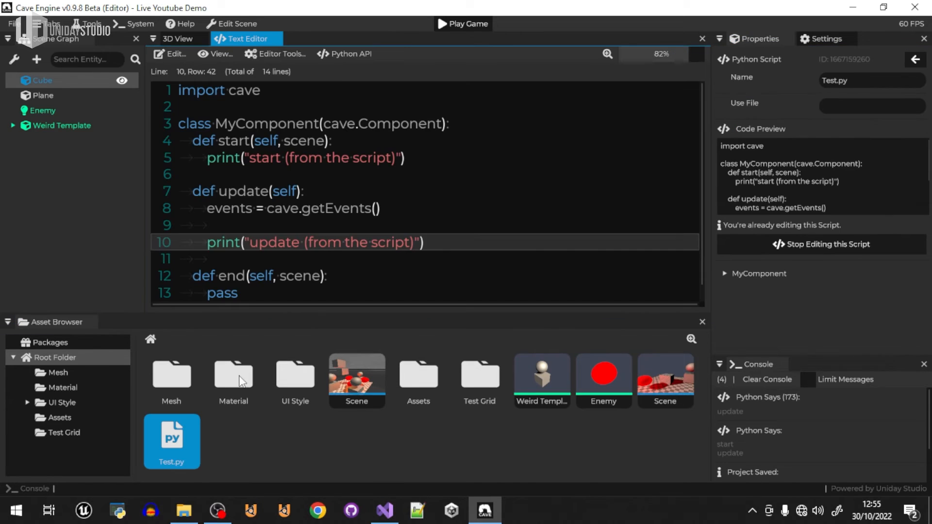
{"action": "double_click", "coordinate": [243, 125]}
{"action": "type", "text": "TestComponen"}
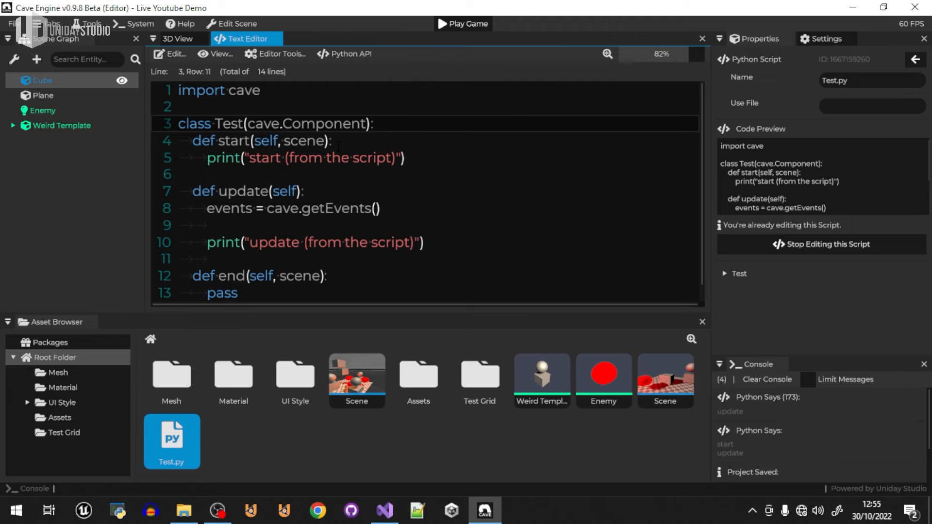
{"action": "type", "text": "t"}
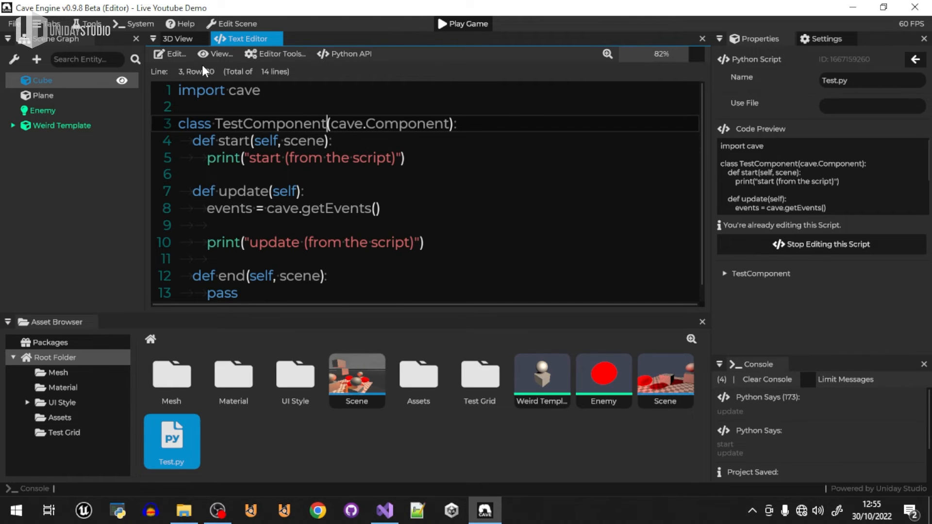
Step: Assign Test.py as the script of the Cube's Python Component and choose TestComponent as its component
{"action": "left_click", "coordinate": [178, 39]}
{"action": "left_click", "coordinate": [402, 212]}
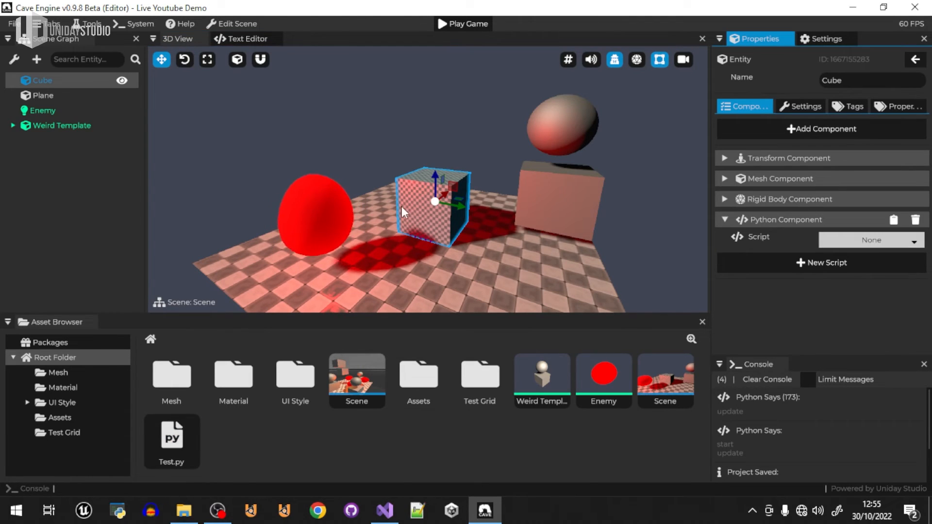
{"action": "left_click", "coordinate": [898, 238]}
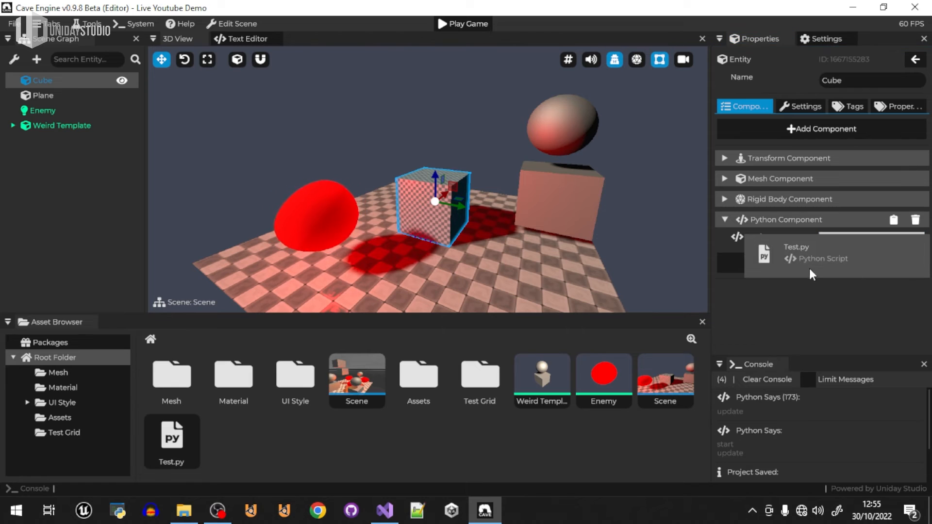
{"action": "left_click", "coordinate": [802, 258]}
{"action": "left_click", "coordinate": [808, 237]}
{"action": "left_click_drag", "start_coordinate": [161, 442], "coordinate": [857, 243]}
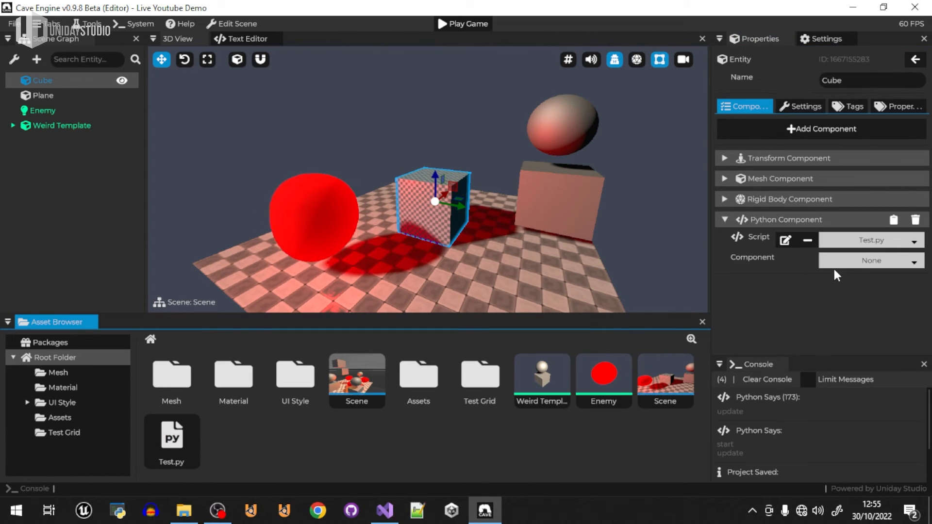
{"action": "left_click", "coordinate": [856, 263]}
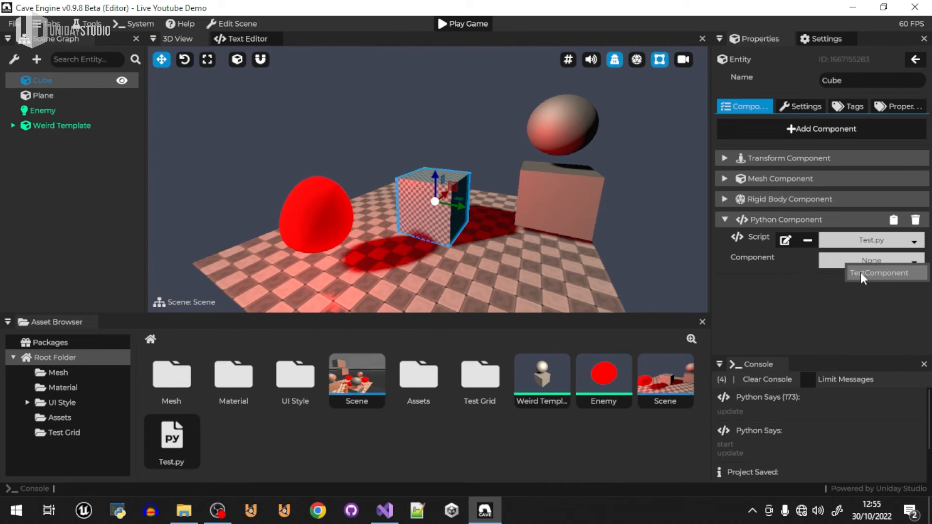
{"action": "left_click", "coordinate": [861, 273]}
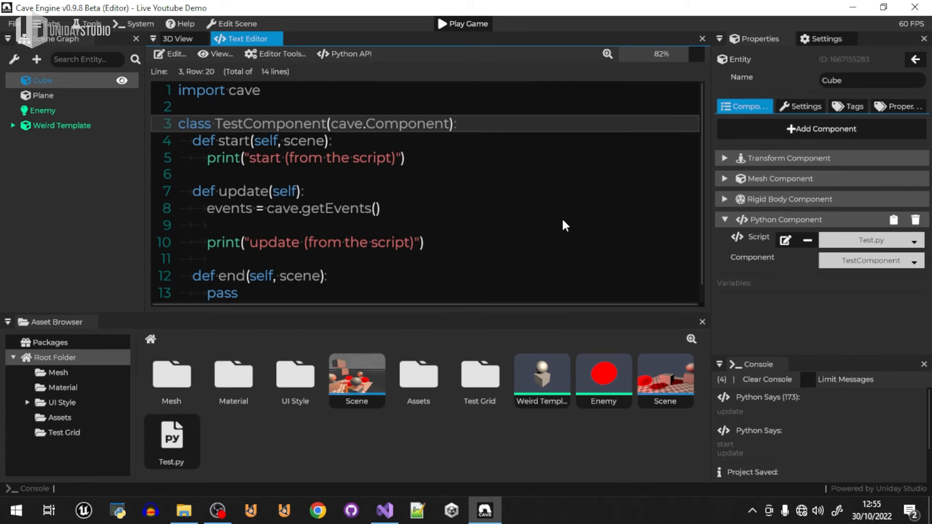
Step: Run and stop the game twice to check the script's console output
{"action": "left_click", "coordinate": [463, 24]}
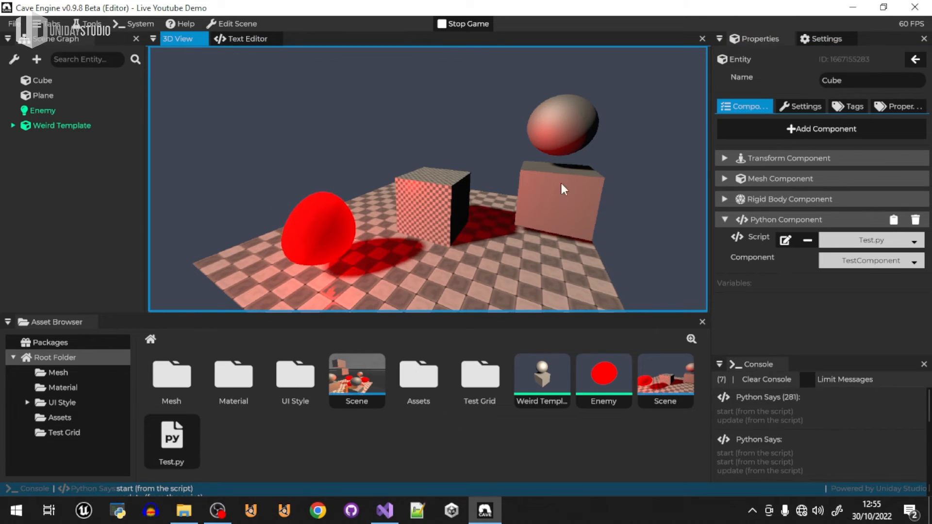
{"action": "left_click", "coordinate": [464, 25]}
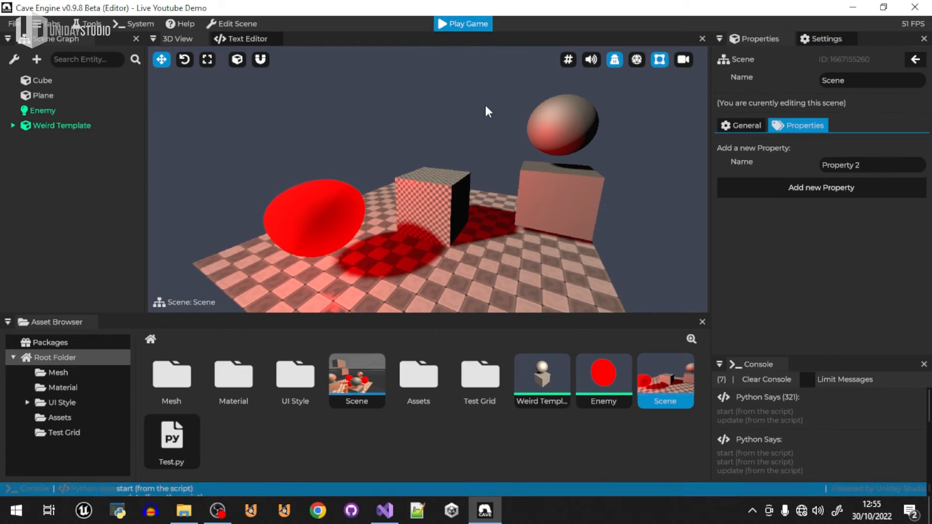
{"action": "left_click", "coordinate": [463, 24]}
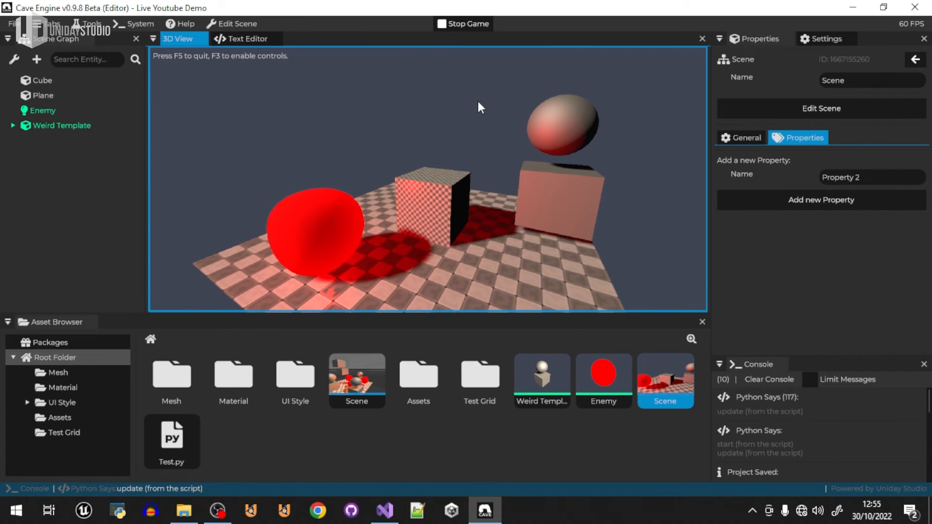
{"action": "left_click", "coordinate": [473, 25]}
Step: In Test.py's update method, add if events.pressed(cave.event.KEY_W): with print("the user pressed W") inside, and delete the print("update (from the script)") line
{"action": "left_click", "coordinate": [246, 39]}
{"action": "left_click", "coordinate": [395, 227]}
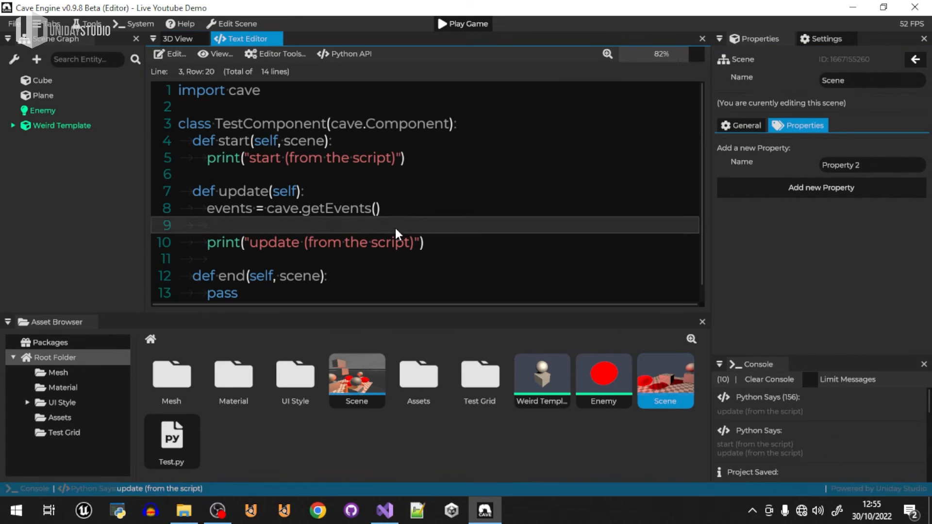
{"action": "key", "text": "Up"}
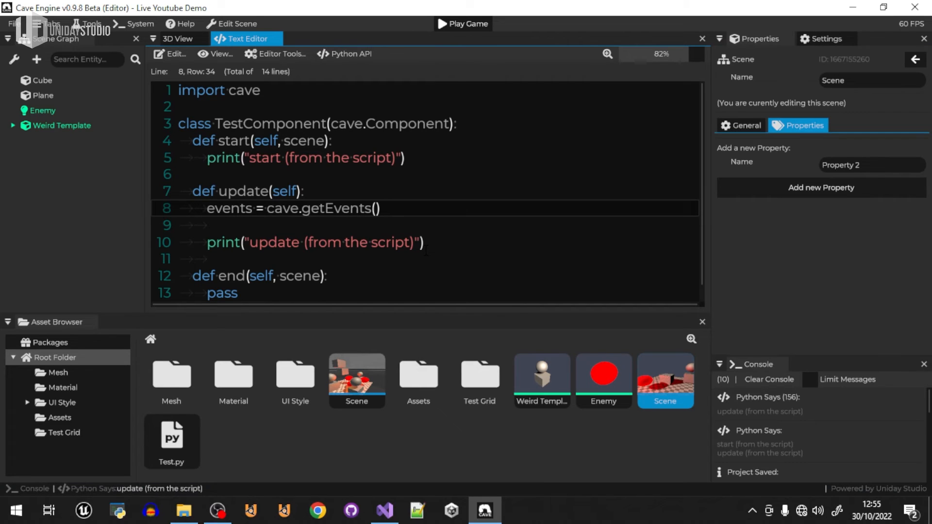
{"action": "key", "text": "Return"}
{"action": "key", "text": "Return"}
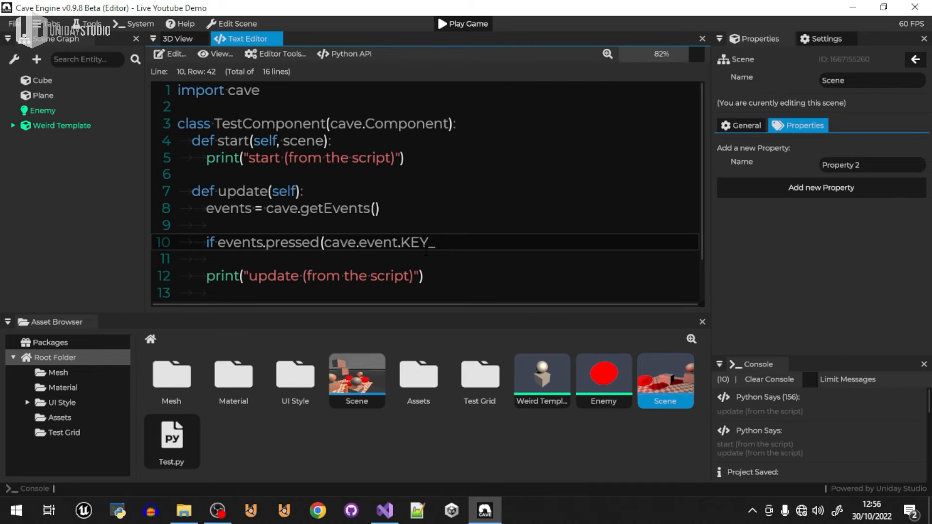
{"action": "type", "text": ":"}
{"action": "key", "text": "Return"}
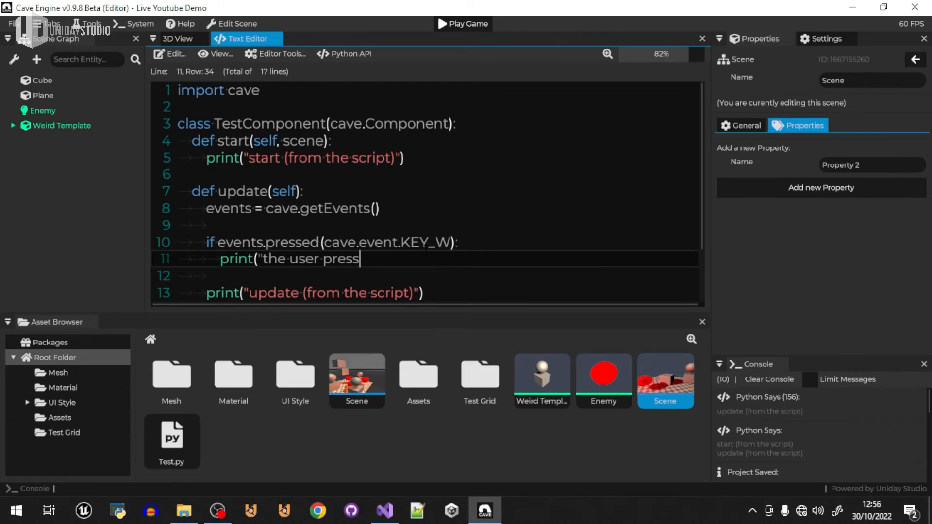
{"action": "type", "text": "W\""}
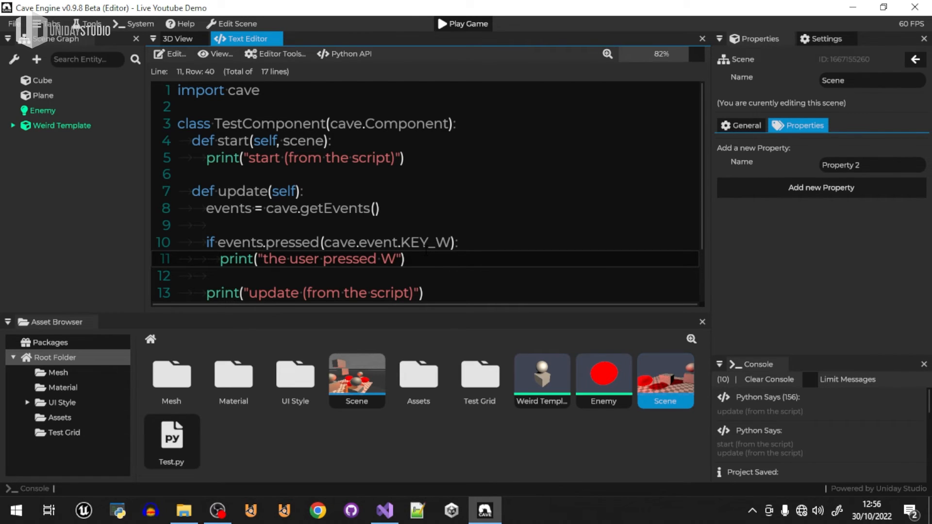
{"action": "left_click_drag", "start_coordinate": [445, 286], "coordinate": [208, 276]}
{"action": "key", "text": "BackSpace"}
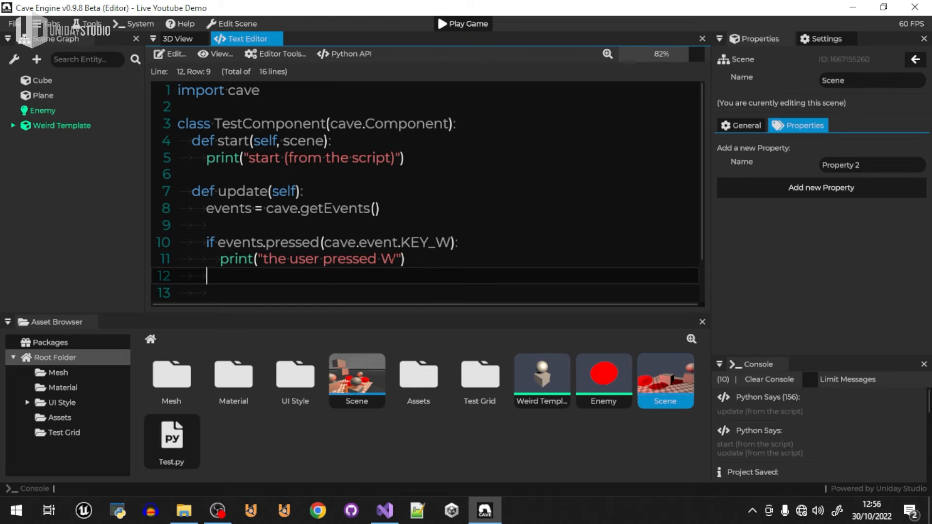
Step: Run the game, trigger the W key repeatedly to check the script's console output, and stop the game
{"action": "left_click", "coordinate": [456, 25]}
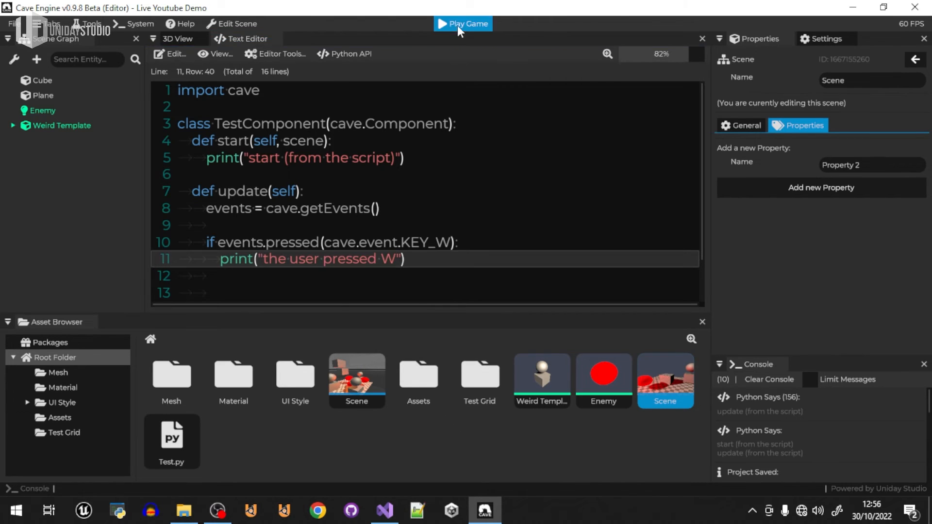
{"action": "key", "text": "w"}
{"action": "key", "text": "w"}
{"action": "key", "text": "w"}
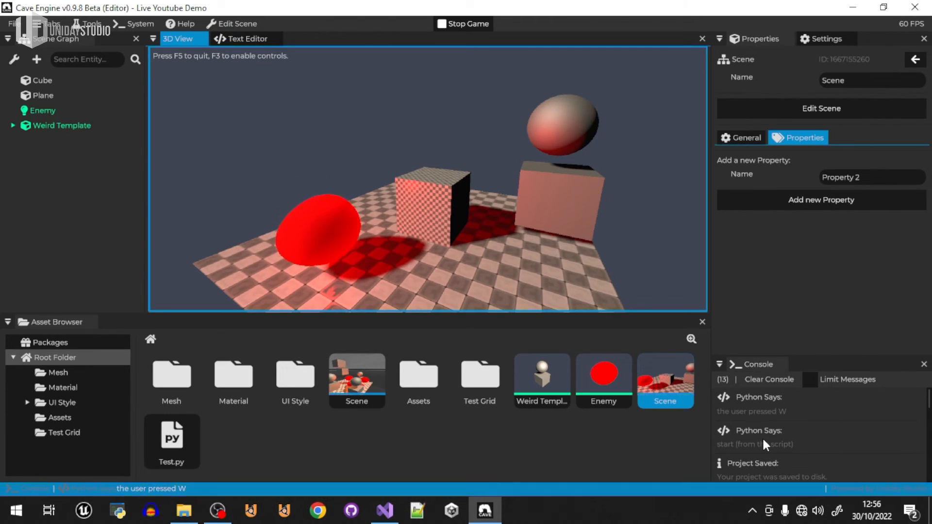
{"action": "key", "text": "w"}
{"action": "key", "text": "w"}
{"action": "key", "text": "w"}
{"action": "key", "text": "w"}
{"action": "key", "text": "w"}
{"action": "key", "text": "w"}
{"action": "key", "text": "w"}
{"action": "key", "text": "w"}
{"action": "key", "text": "w"}
{"action": "key", "text": "w"}
{"action": "key", "text": "w"}
{"action": "key", "text": "w"}
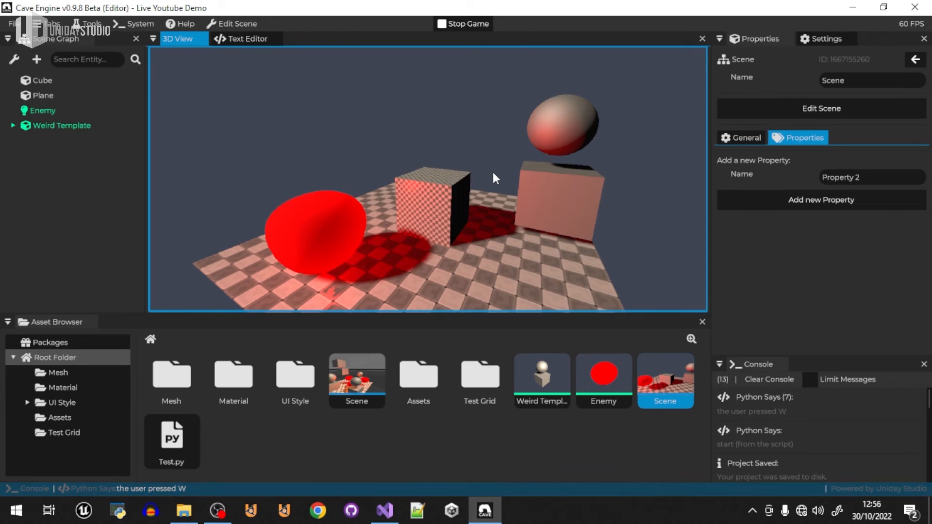
{"action": "key", "text": "w"}
{"action": "key", "text": "w"}
{"action": "key", "text": "w"}
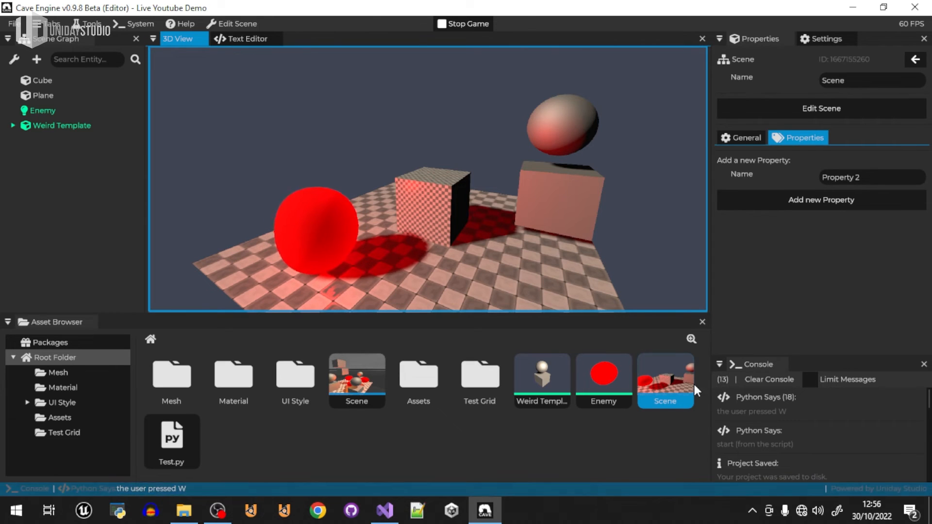
{"action": "left_click", "coordinate": [462, 28]}
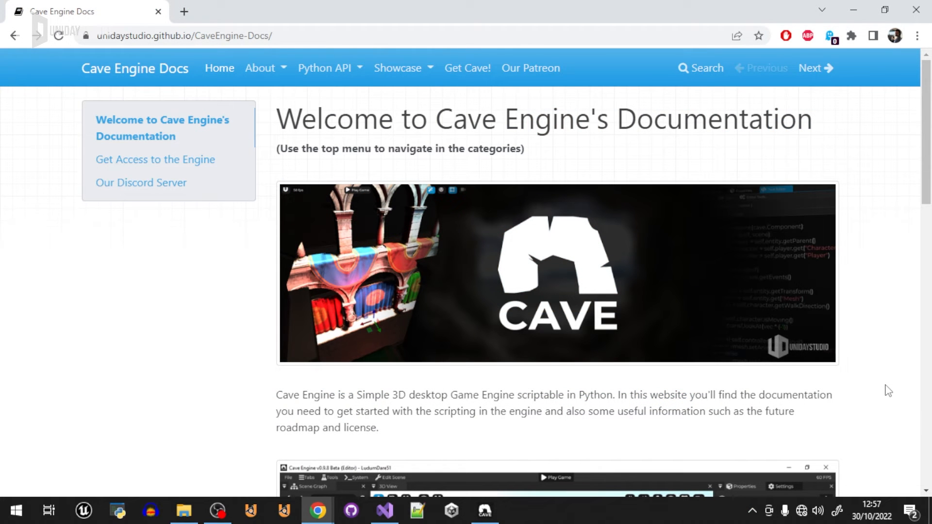
Step: Skim the Cave Engine Docs home page down to its Discord section and switch back to Cave Engine
{"action": "left_click_drag", "start_coordinate": [286, 119], "coordinate": [284, 91]}
{"action": "left_click", "coordinate": [357, 155]}
{"action": "scroll", "coordinate": [170, 358], "scroll_direction": "down", "scroll_amount": 12}
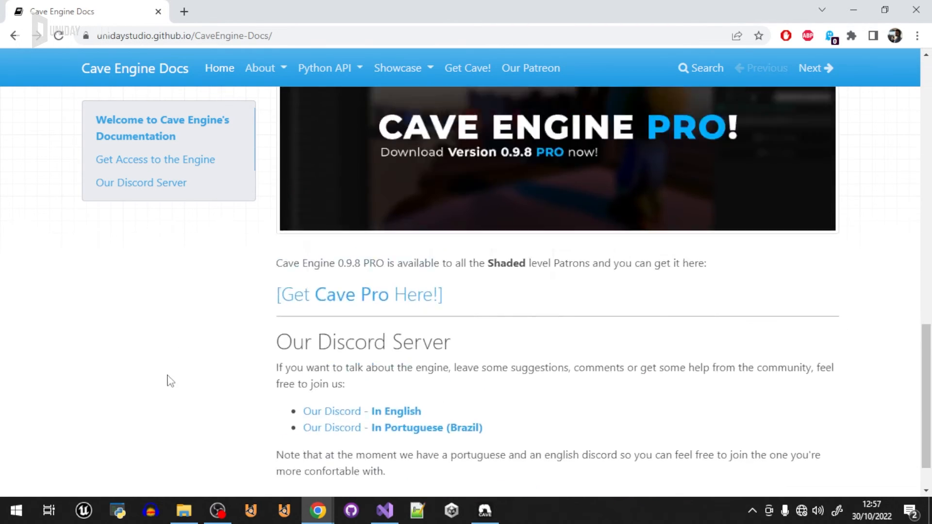
{"action": "scroll", "coordinate": [170, 381], "scroll_direction": "up", "scroll_amount": 12}
{"action": "left_click", "coordinate": [485, 510]}
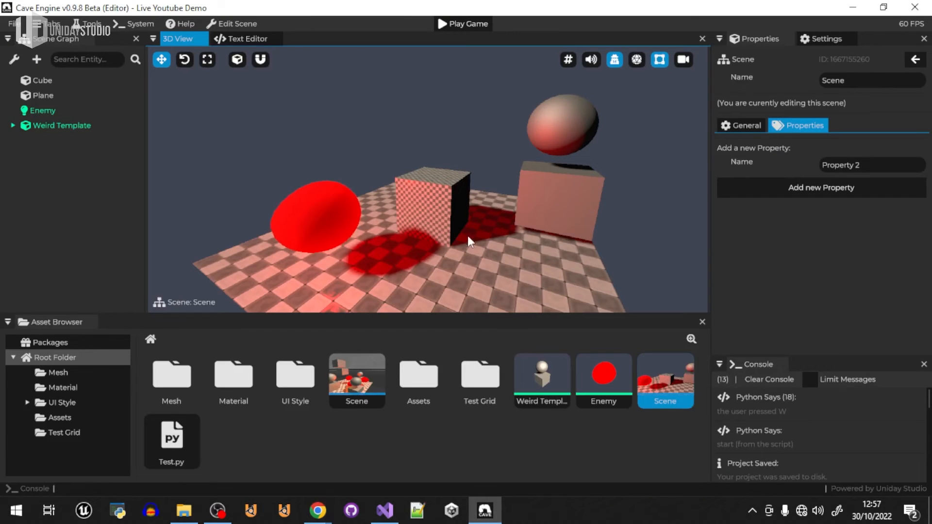
Step: Look over the editor's help links for the documentation, Python API and Discord servers
{"action": "left_click", "coordinate": [176, 24]}
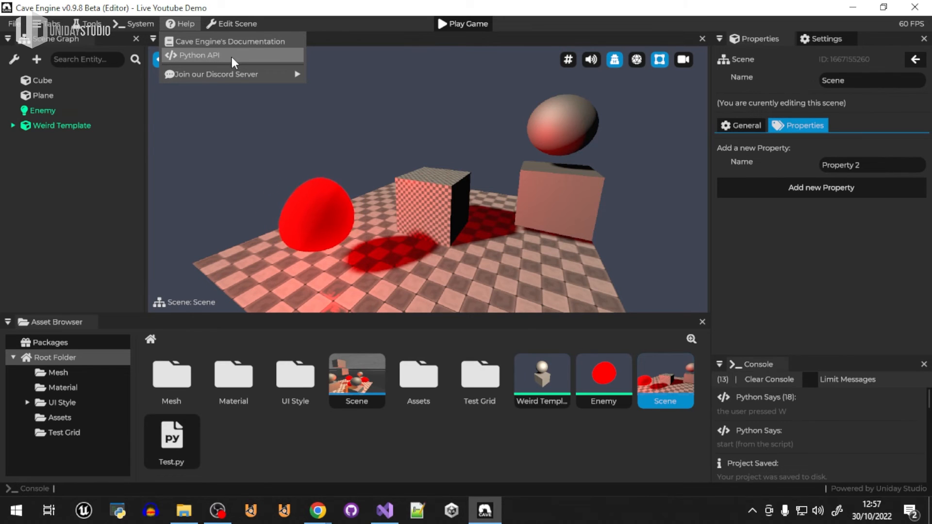
{"action": "mouse_move", "coordinate": [233, 74]}
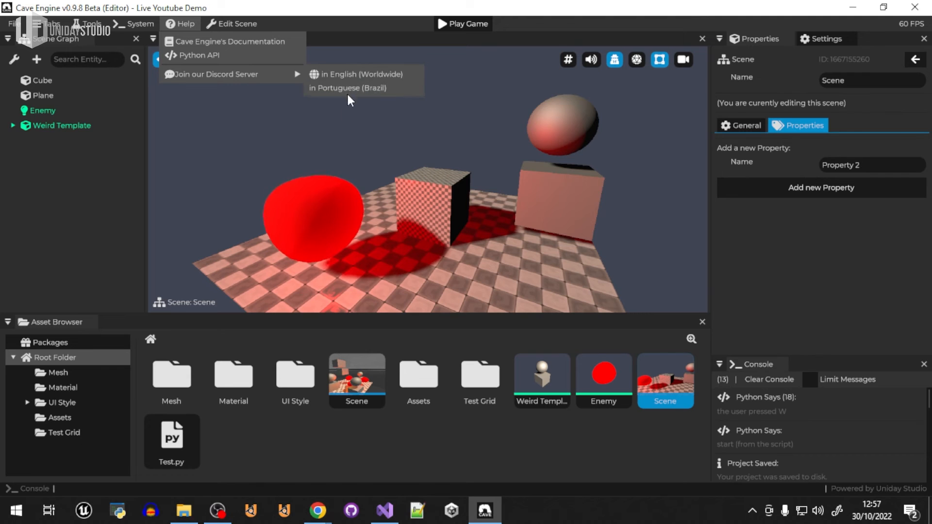
{"action": "left_click", "coordinate": [155, 209]}
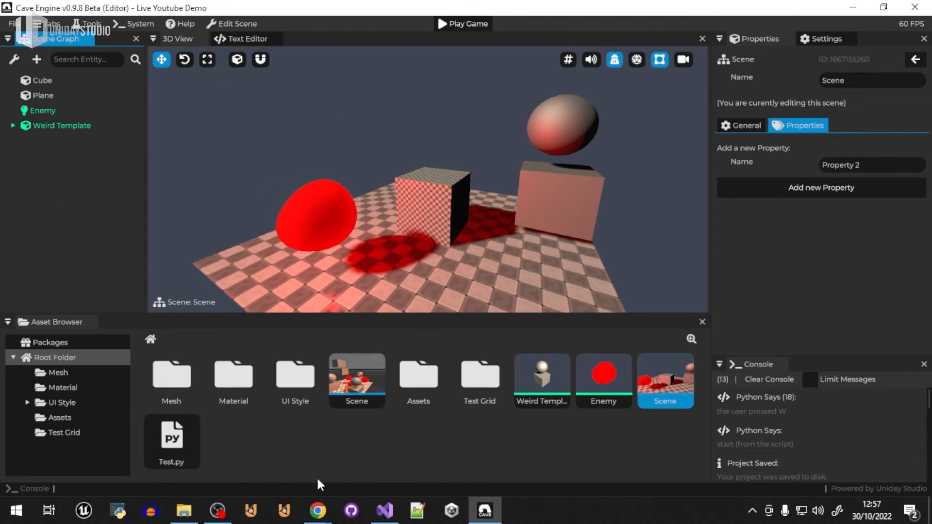
Step: Switch to the Cave Engine Docs in the browser and read through the Python API Introduction page
{"action": "mouse_move", "coordinate": [318, 511]}
{"action": "left_click", "coordinate": [391, 449]}
{"action": "left_click", "coordinate": [343, 68]}
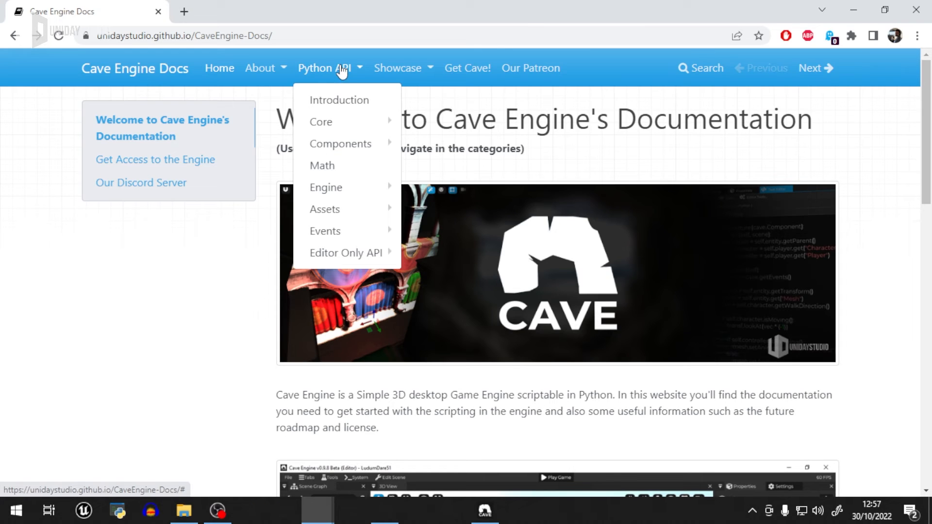
{"action": "left_click", "coordinate": [348, 104]}
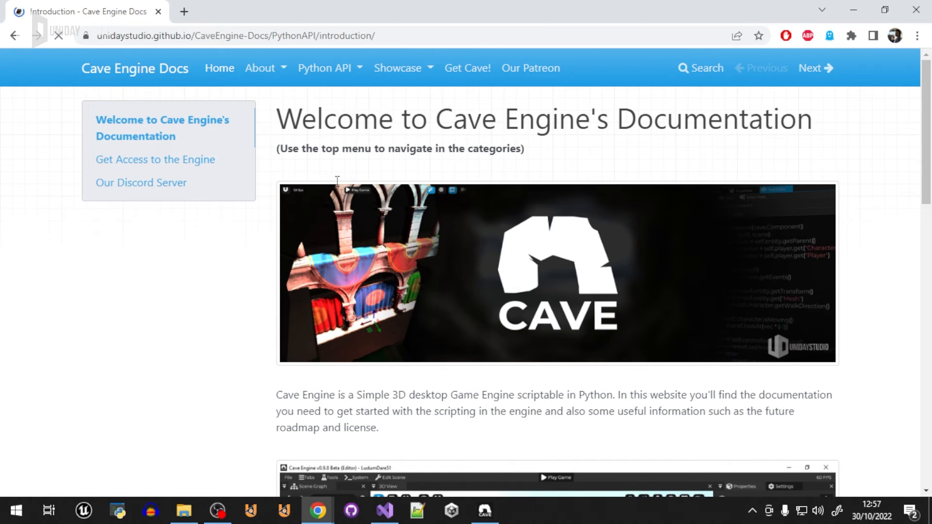
{"action": "scroll", "coordinate": [437, 238], "scroll_direction": "down", "scroll_amount": 3}
{"action": "scroll", "coordinate": [490, 291], "scroll_direction": "up", "scroll_amount": 5}
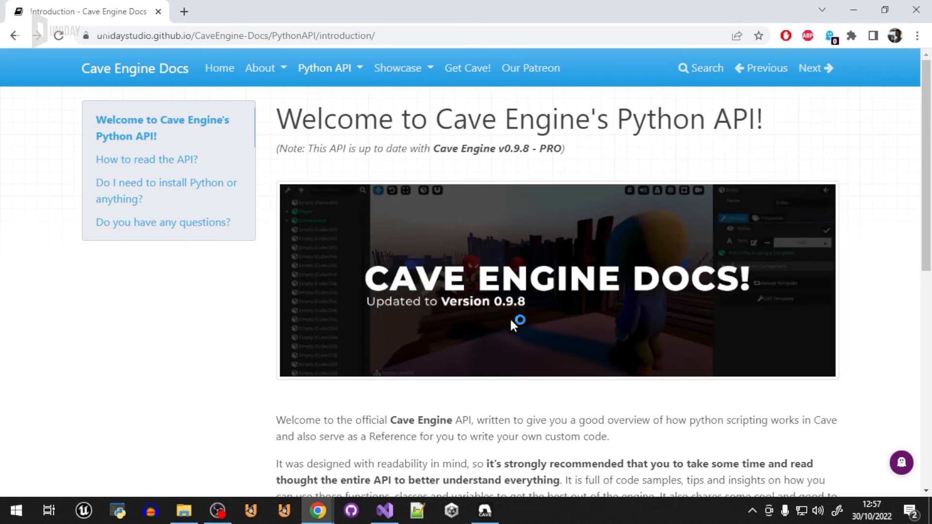
{"action": "scroll", "coordinate": [517, 284], "scroll_direction": "down", "scroll_amount": 8}
Step: Open the Keycodes page of the Python API's Events section and look through the listed keyboard events
{"action": "left_click", "coordinate": [326, 73]}
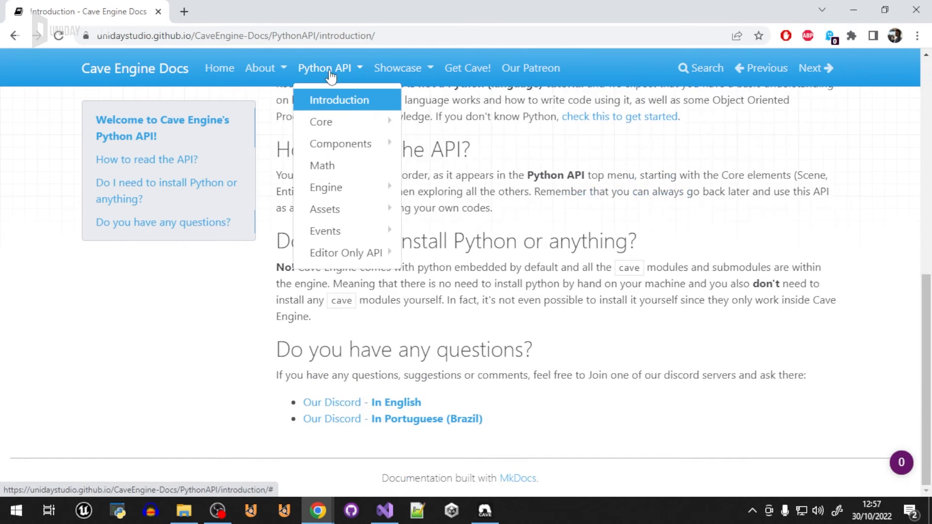
{"action": "mouse_move", "coordinate": [340, 237]}
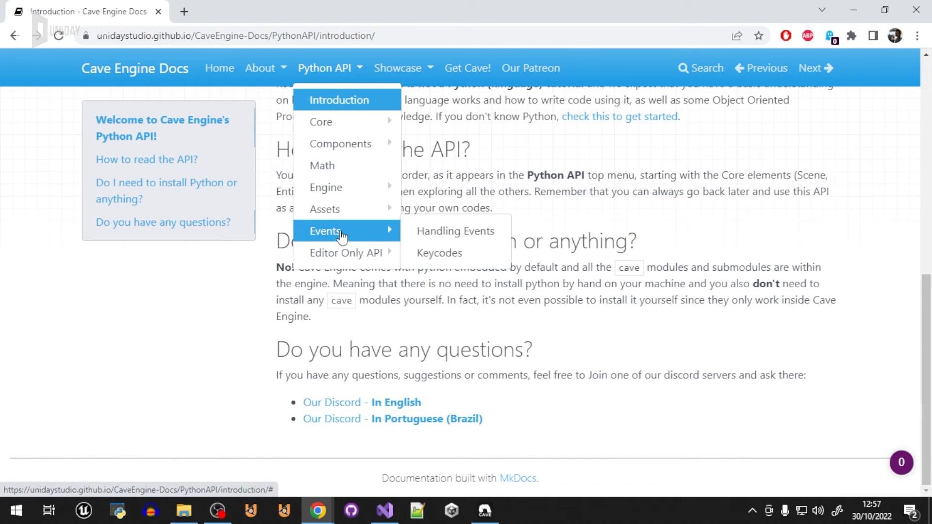
{"action": "left_click", "coordinate": [439, 252]}
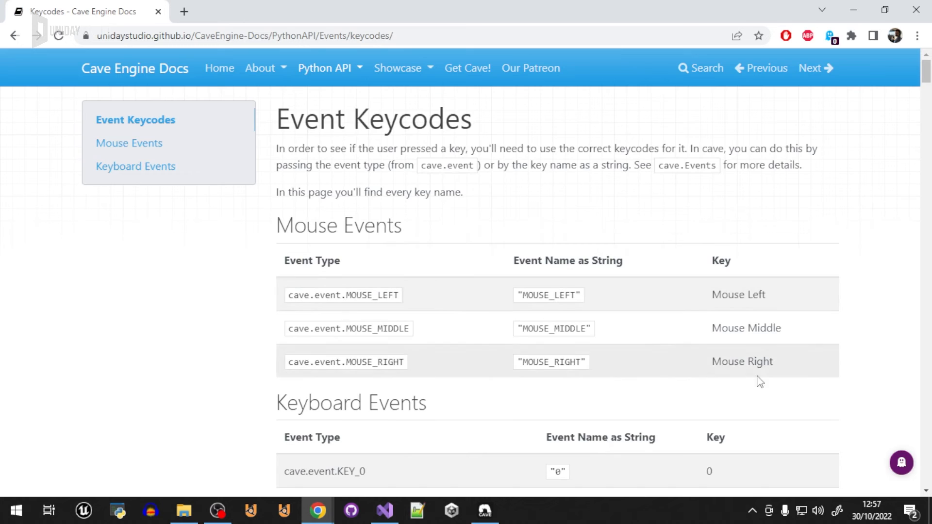
{"action": "scroll", "coordinate": [850, 302], "scroll_direction": "down", "scroll_amount": 20}
{"action": "scroll", "coordinate": [862, 385], "scroll_direction": "down", "scroll_amount": 10}
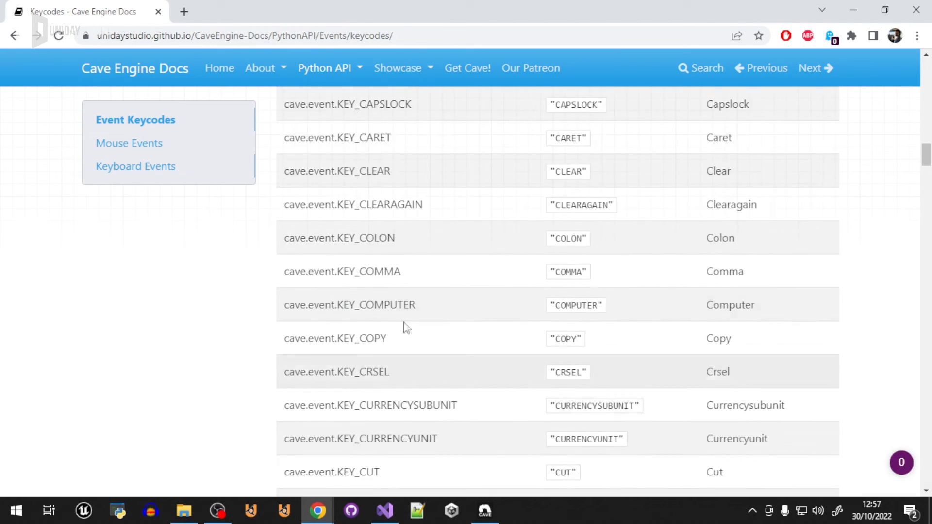
Step: Open the Handling Events page and examine the cave.Events example and its methods
{"action": "left_click", "coordinate": [334, 66]}
{"action": "mouse_move", "coordinate": [364, 233]}
{"action": "left_click", "coordinate": [437, 235]}
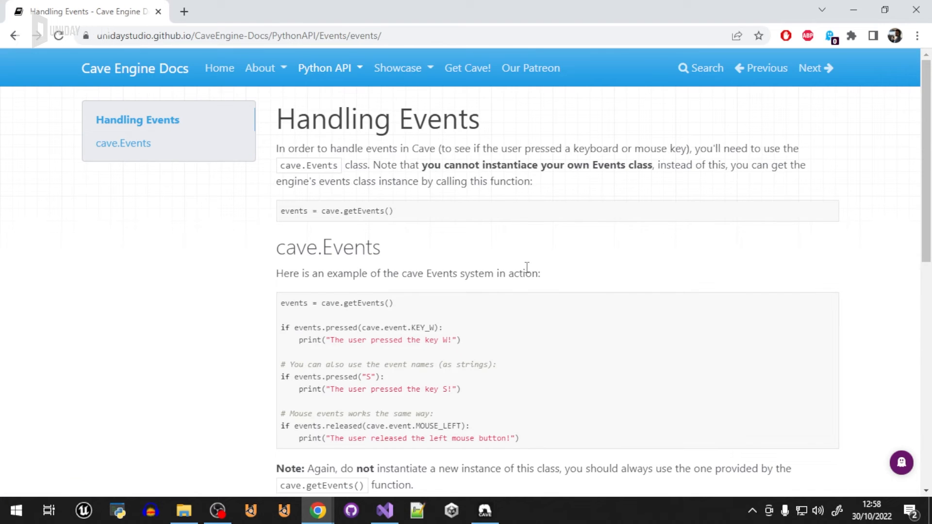
{"action": "left_click_drag", "start_coordinate": [294, 120], "coordinate": [591, 205]}
{"action": "left_click", "coordinate": [593, 250]}
{"action": "scroll", "coordinate": [593, 254], "scroll_direction": "down", "scroll_amount": 5}
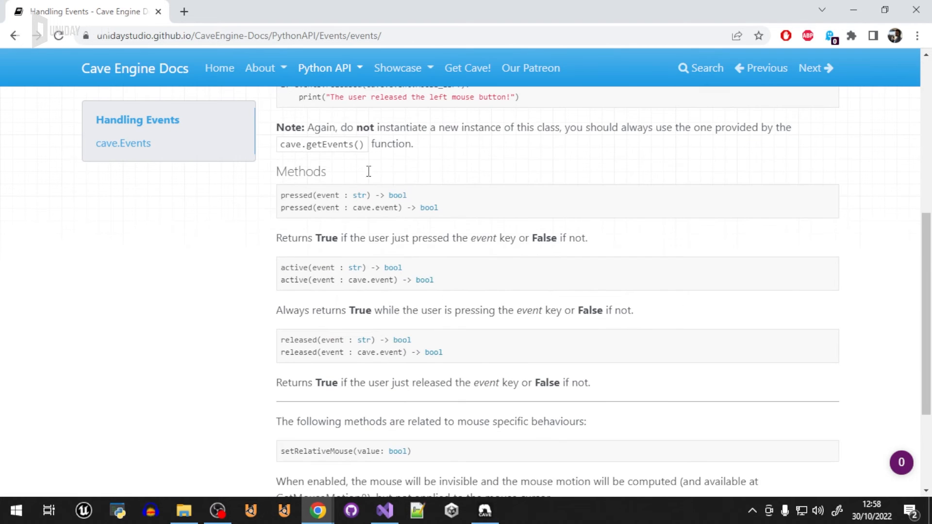
{"action": "scroll", "coordinate": [452, 294], "scroll_direction": "down", "scroll_amount": 3}
Step: Open the Entity page under the Python API's Core section and skim its variables, methods and parenting notes
{"action": "left_click", "coordinate": [335, 73]}
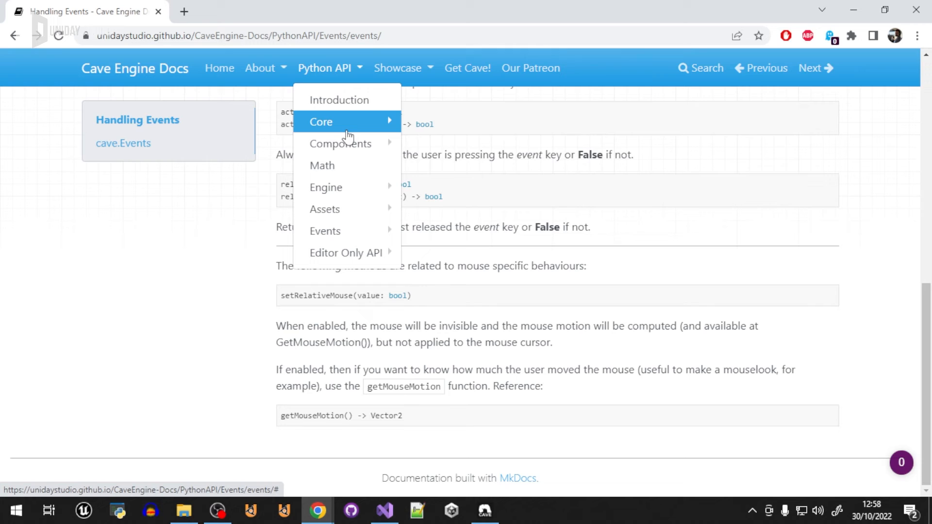
{"action": "mouse_move", "coordinate": [343, 127]}
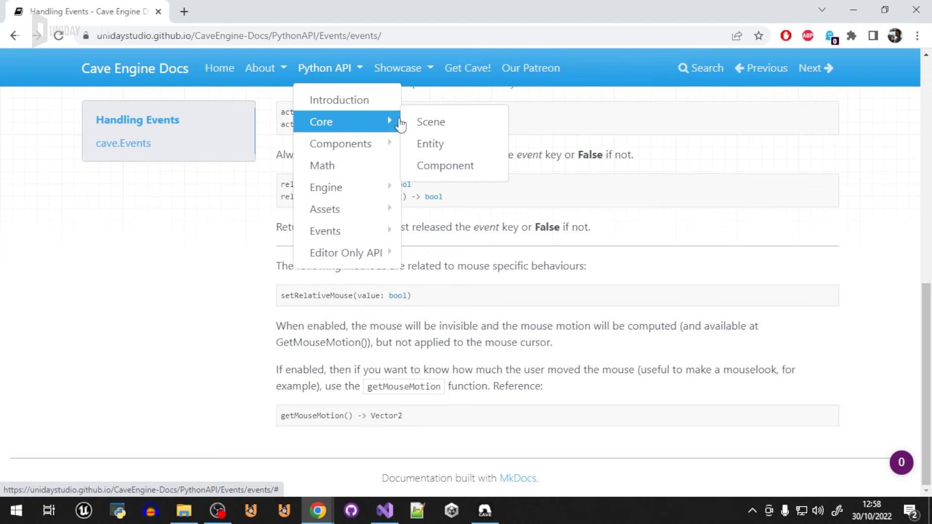
{"action": "left_click", "coordinate": [444, 148]}
{"action": "scroll", "coordinate": [358, 262], "scroll_direction": "down", "scroll_amount": 20}
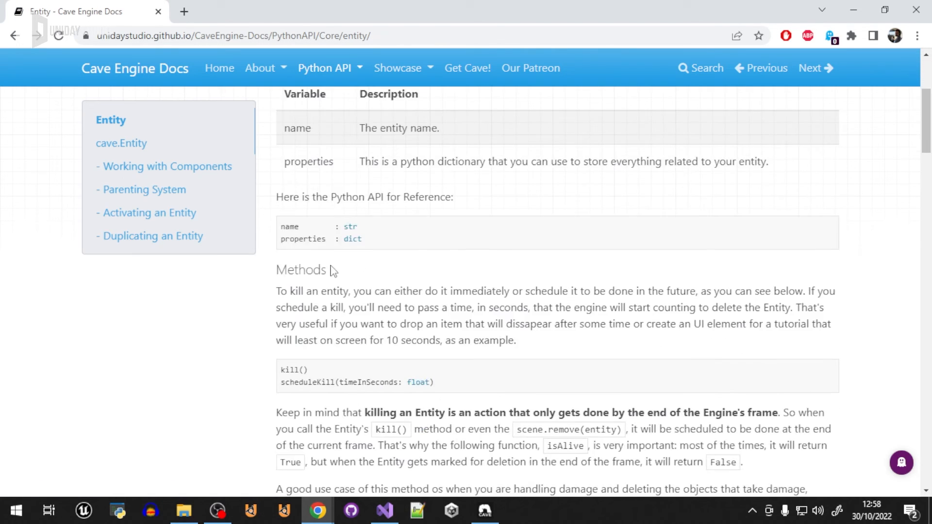
{"action": "scroll", "coordinate": [494, 365], "scroll_direction": "down", "scroll_amount": 13}
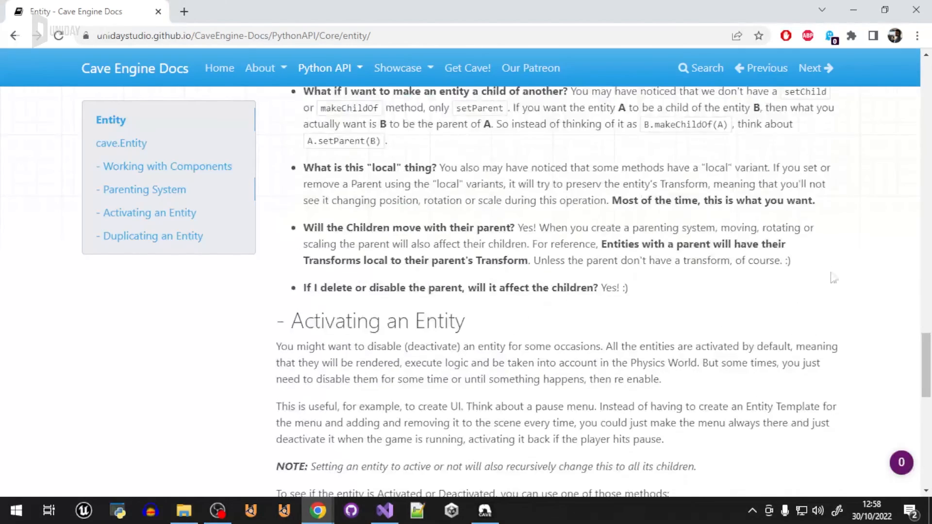
Step: Open the Transform Component page under the Python API's Components section and look over its variables and methods
{"action": "left_click", "coordinate": [325, 68]}
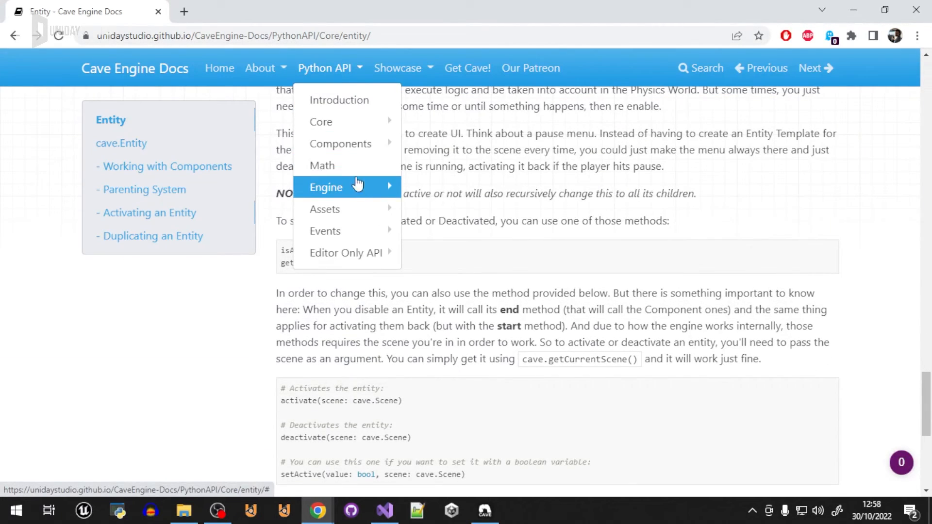
{"action": "mouse_move", "coordinate": [364, 150]}
{"action": "left_click", "coordinate": [502, 153]}
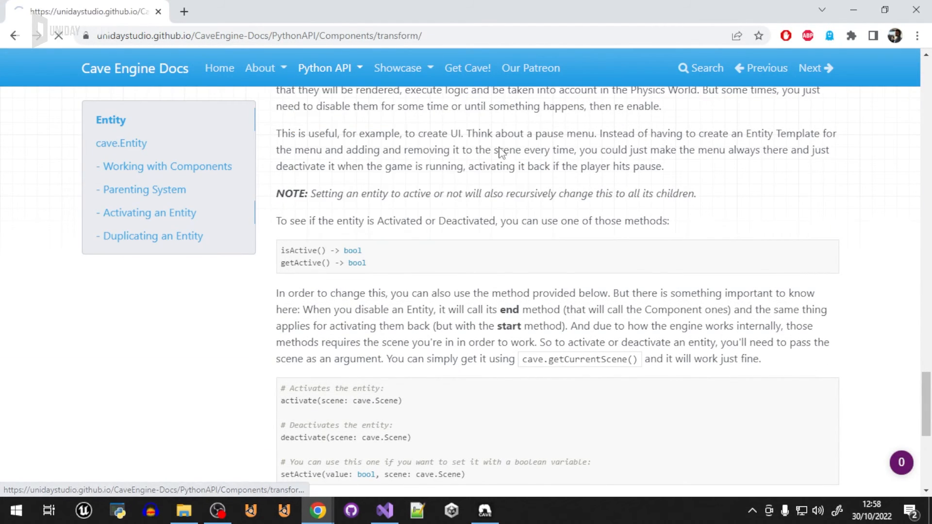
{"action": "left_click_drag", "start_coordinate": [280, 116], "coordinate": [665, 265]}
{"action": "left_click", "coordinate": [699, 347]}
{"action": "scroll", "coordinate": [666, 333], "scroll_direction": "down", "scroll_amount": 6}
{"action": "scroll", "coordinate": [600, 338], "scroll_direction": "up", "scroll_amount": 1}
{"action": "scroll", "coordinate": [600, 338], "scroll_direction": "up", "scroll_amount": 4}
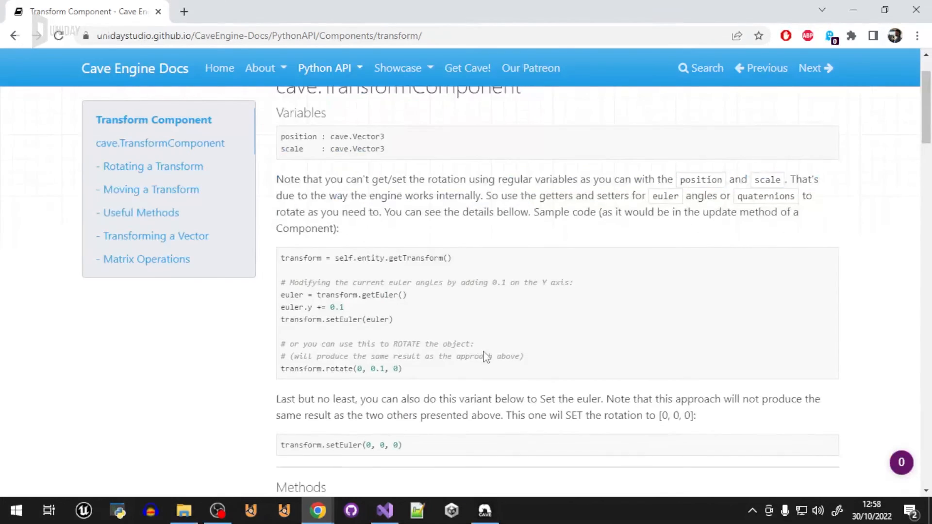
Step: Examine the Transform Component's sample rotation code and the rotation methods further down the page
{"action": "left_click_drag", "start_coordinate": [410, 362], "coordinate": [302, 272]}
{"action": "left_click", "coordinate": [393, 323]}
{"action": "left_click_drag", "start_coordinate": [409, 371], "coordinate": [278, 247]}
{"action": "left_click", "coordinate": [484, 318]}
{"action": "scroll", "coordinate": [494, 323], "scroll_direction": "down", "scroll_amount": 8}
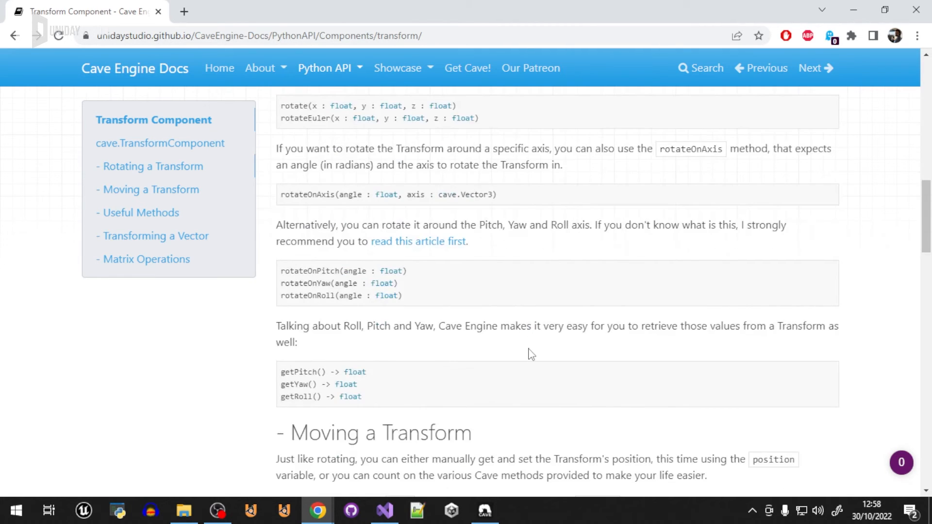
Step: Copy the line transform = self.entity.getTransform() from the Transform Component sample code
{"action": "scroll", "coordinate": [532, 348], "scroll_direction": "up", "scroll_amount": 10}
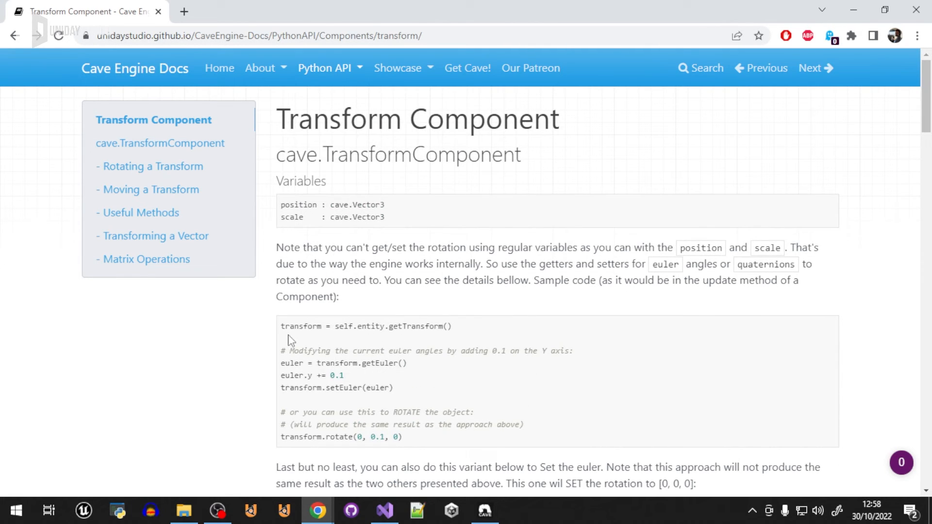
{"action": "left_click_drag", "start_coordinate": [282, 327], "coordinate": [469, 334]}
{"action": "key", "text": "ctrl+c"}
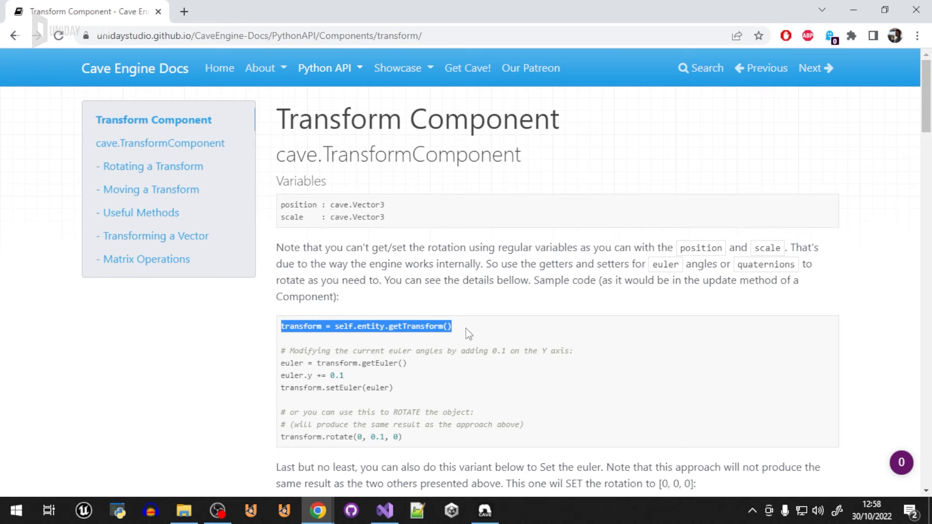
Step: Review the self.entity.getTransform() and transform.rotate(0, 0.1, 0) calls in the sample code
{"action": "scroll", "coordinate": [456, 386], "scroll_direction": "down", "scroll_amount": 2}
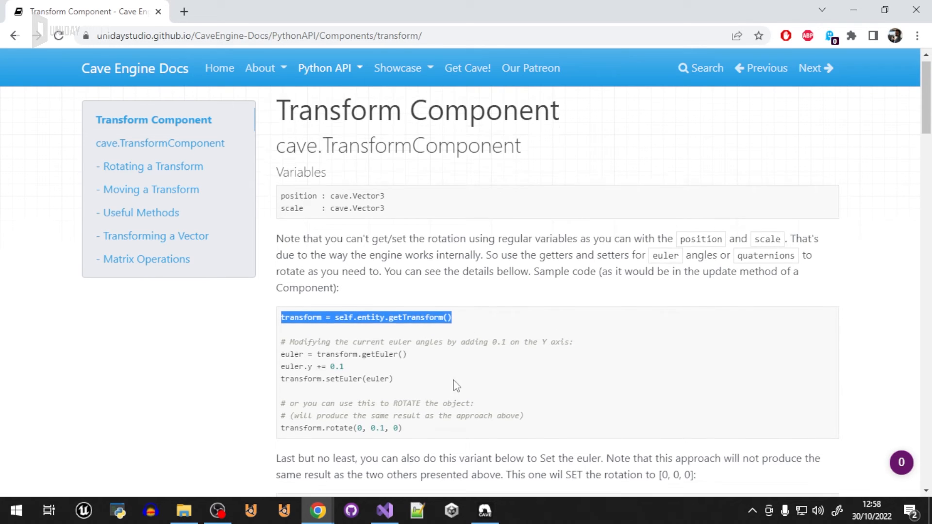
{"action": "left_click", "coordinate": [338, 275]}
{"action": "left_click_drag", "start_coordinate": [336, 259], "coordinate": [456, 263]}
{"action": "left_click", "coordinate": [430, 316]}
{"action": "left_click_drag", "start_coordinate": [410, 372], "coordinate": [302, 379]}
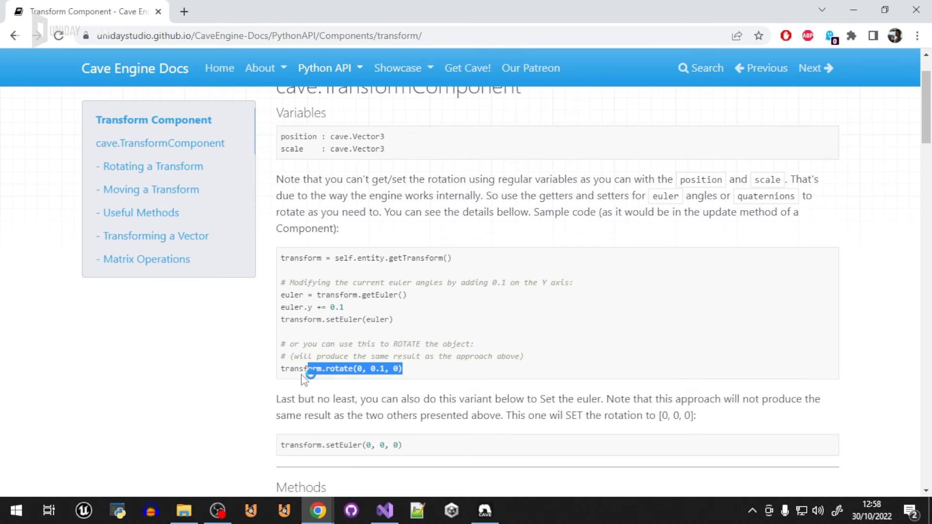
{"action": "left_click", "coordinate": [391, 369]}
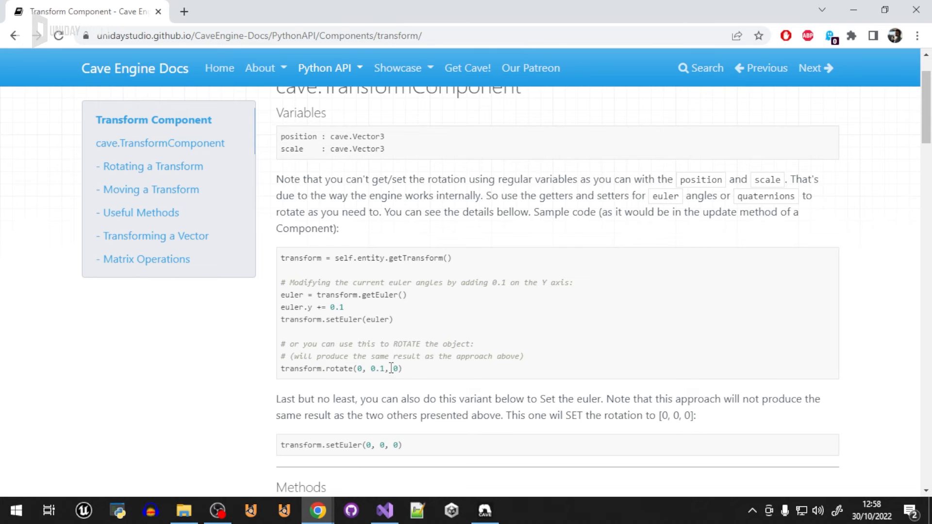
Step: Switch to Cave Engine and paste transform = self.entity.getTransform() below the events line in the script's update method
{"action": "left_click", "coordinate": [487, 512]}
{"action": "left_click", "coordinate": [239, 39]}
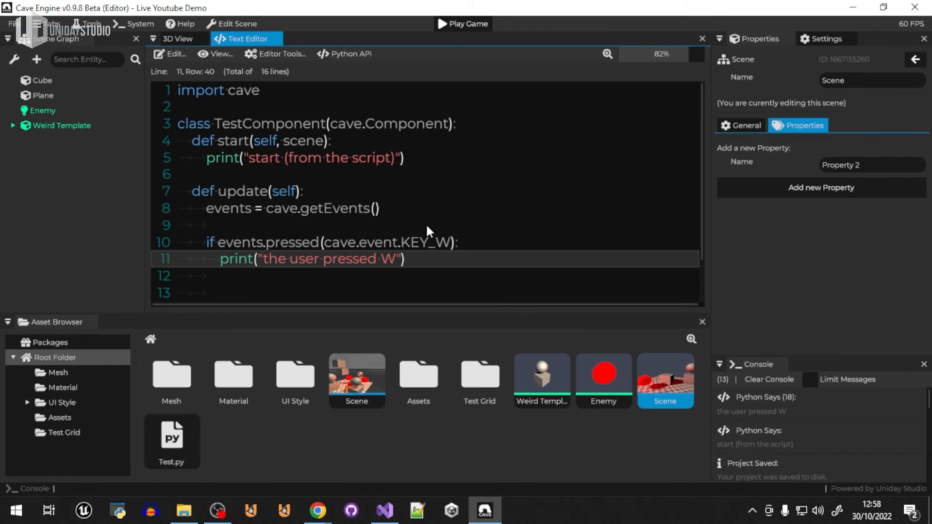
{"action": "left_click", "coordinate": [418, 210]}
{"action": "key", "text": "Return"}
{"action": "key", "text": "Return"}
{"action": "key", "text": "ctrl+v"}
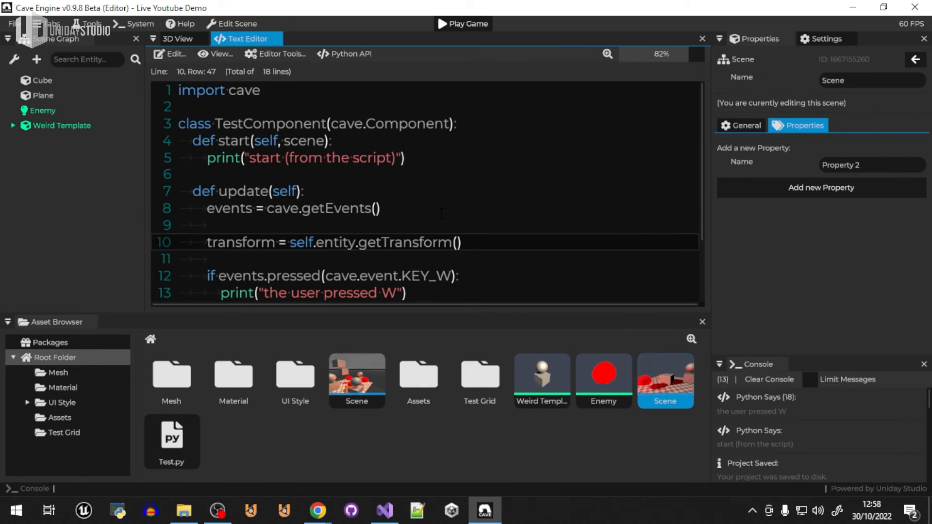
Step: Add the line transform.rotate(0, 0.1, 0) below the getTransform line, checking the call against the documentation
{"action": "key", "text": "Return"}
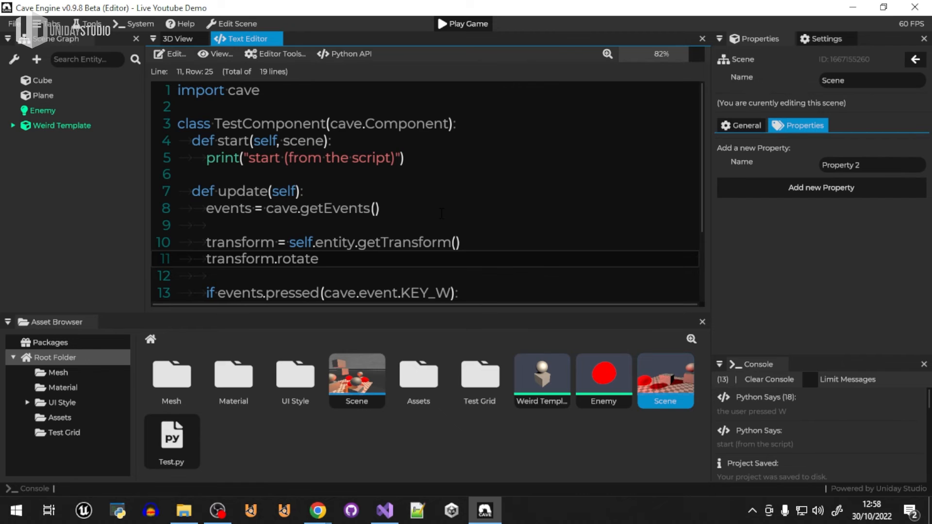
{"action": "key", "text": "alt+Tab"}
{"action": "key", "text": "alt+Tab"}
Step: Play the game to test the scripted rotation and the W key message, stop it, and reopen the script
{"action": "left_click", "coordinate": [455, 24]}
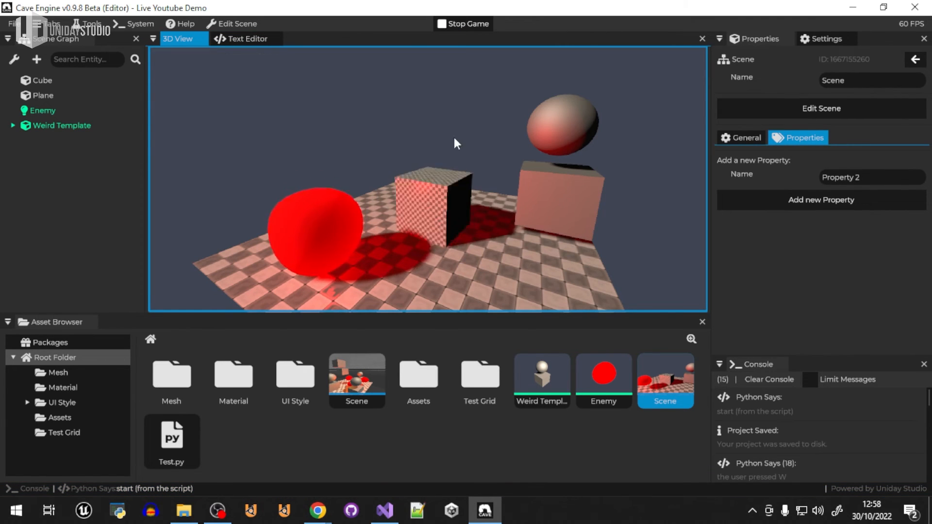
{"action": "key", "text": "w"}
{"action": "key", "text": "w"}
{"action": "key", "text": "w"}
{"action": "key", "text": "w"}
{"action": "key", "text": "w"}
{"action": "key", "text": "w"}
{"action": "left_click", "coordinate": [462, 23]}
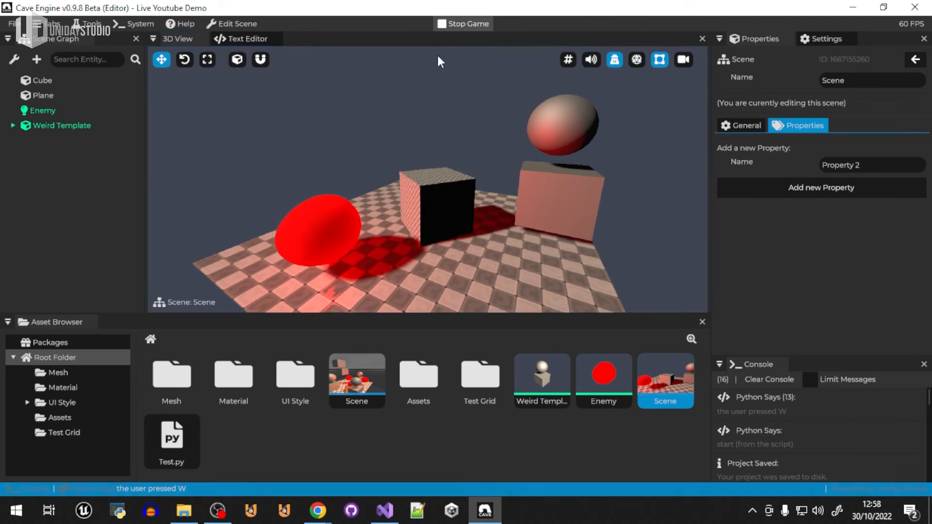
{"action": "left_click", "coordinate": [235, 37]}
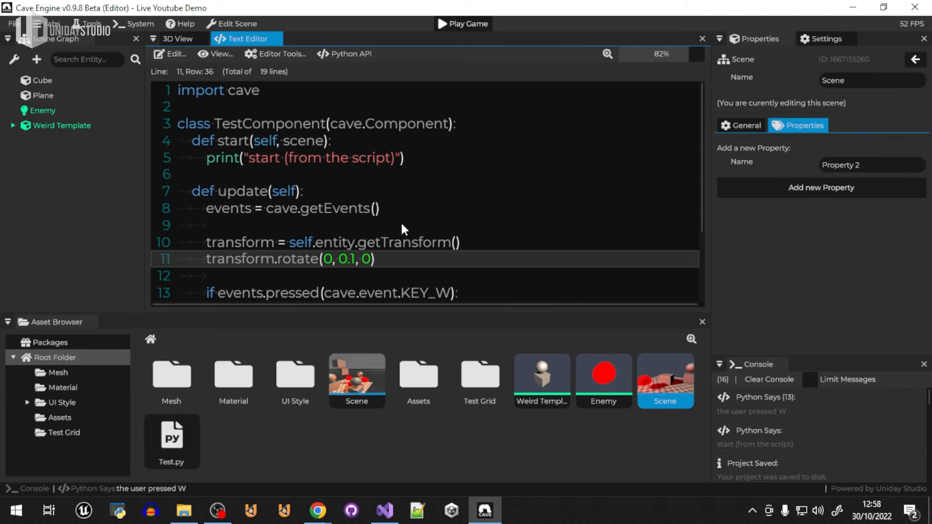
Step: Show the 3D scene, review the Goblin Character package's preview and description, and close its details without importing
{"action": "left_click", "coordinate": [176, 39]}
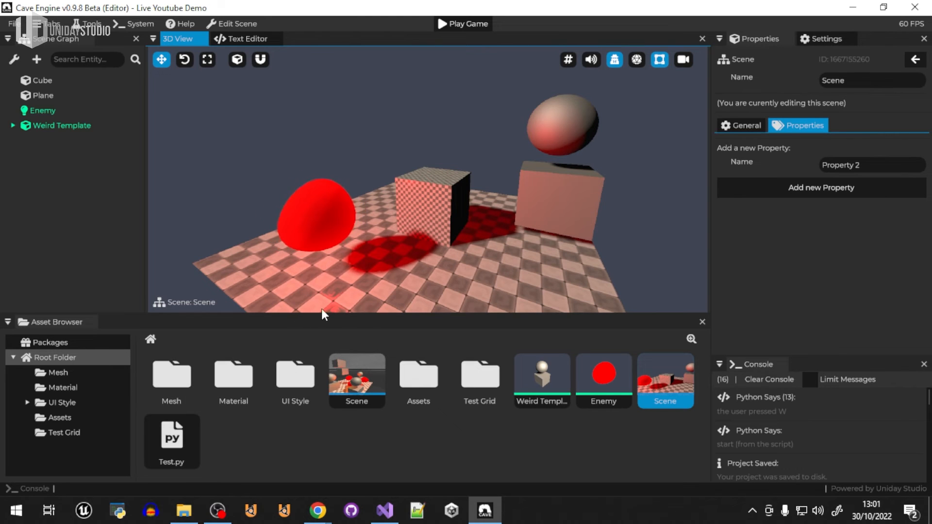
{"action": "left_click", "coordinate": [44, 343]}
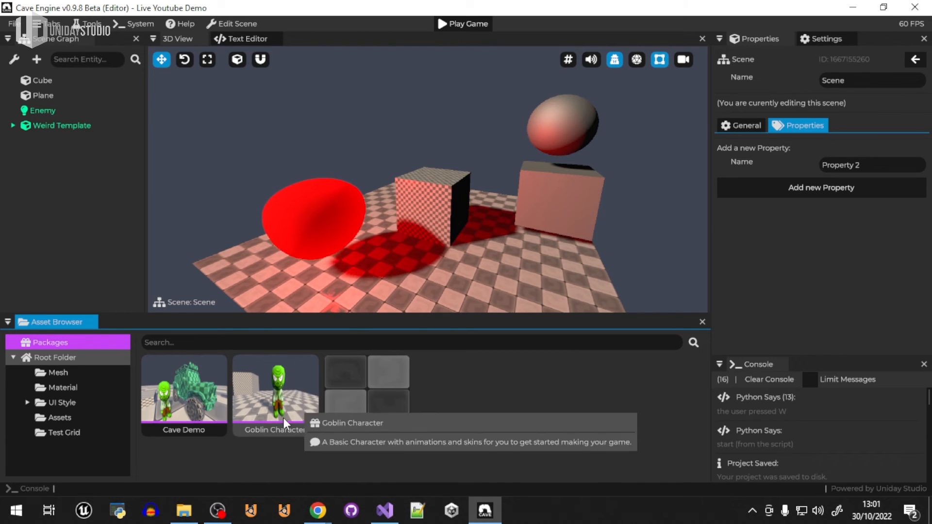
{"action": "double_click", "coordinate": [276, 383]}
{"action": "scroll", "coordinate": [489, 226], "scroll_direction": "down", "scroll_amount": 1}
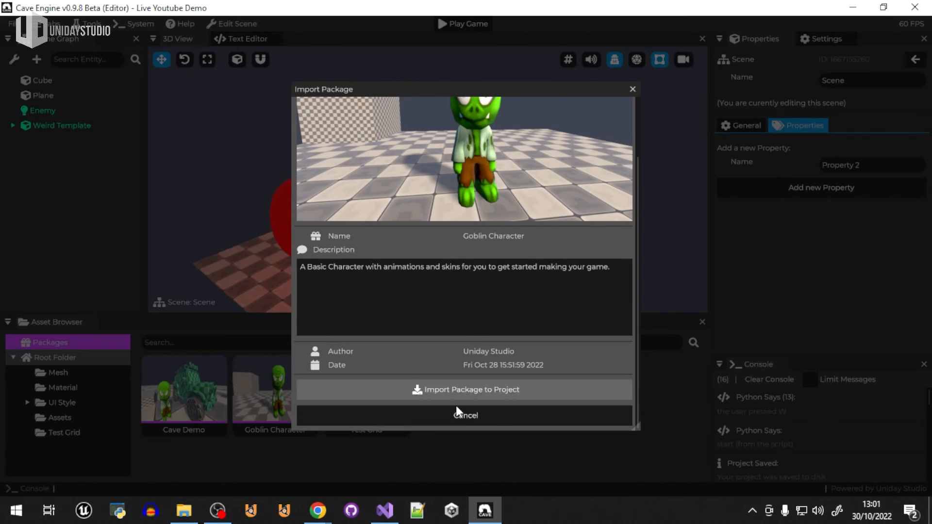
{"action": "scroll", "coordinate": [488, 374], "scroll_direction": "up", "scroll_amount": 2}
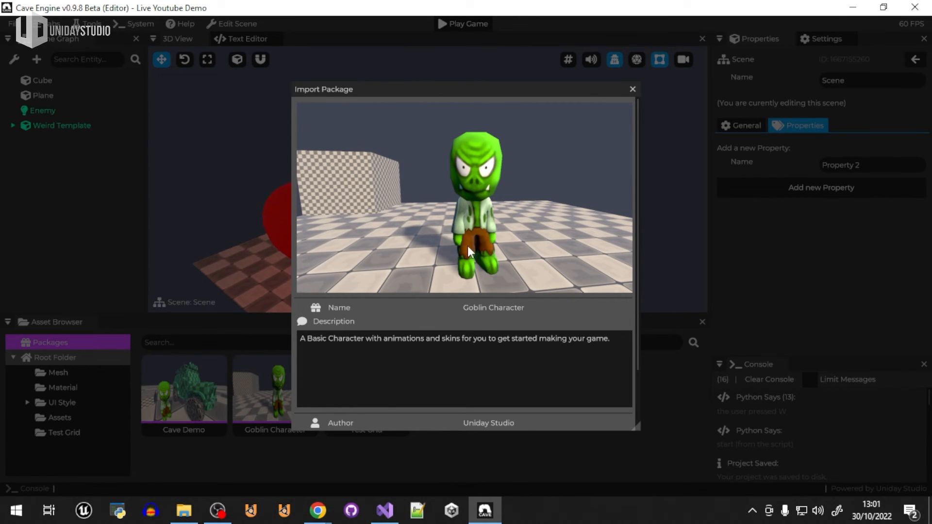
{"action": "scroll", "coordinate": [502, 225], "scroll_direction": "down", "scroll_amount": 1}
{"action": "scroll", "coordinate": [480, 230], "scroll_direction": "up", "scroll_amount": 2}
{"action": "scroll", "coordinate": [481, 262], "scroll_direction": "down", "scroll_amount": 3}
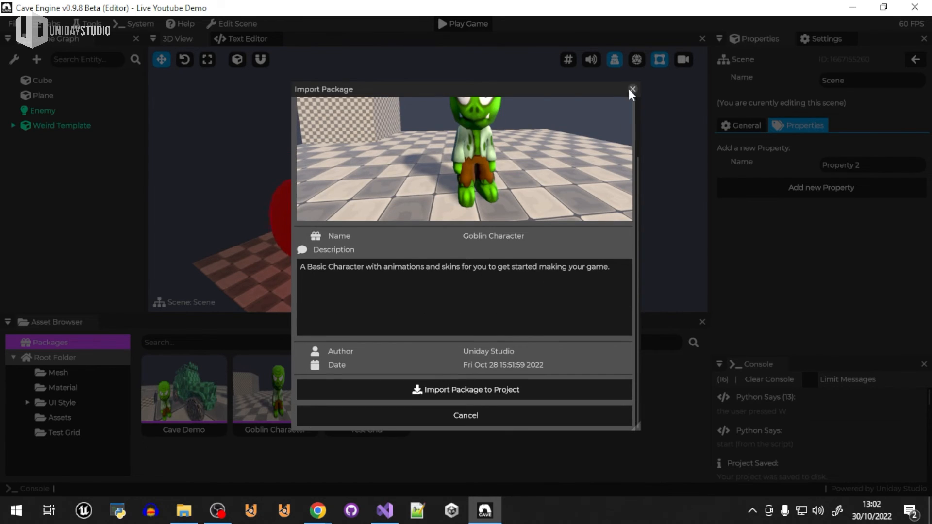
{"action": "left_click", "coordinate": [456, 416]}
Step: Review the Cave Demo package's description of included assets and controller logics, and close its details without importing
{"action": "mouse_move", "coordinate": [183, 420]}
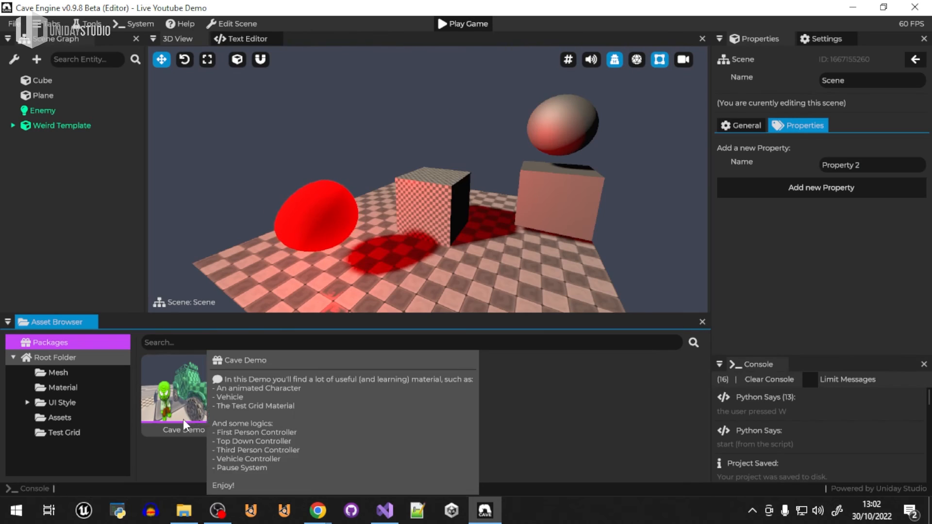
{"action": "left_click", "coordinate": [201, 388]}
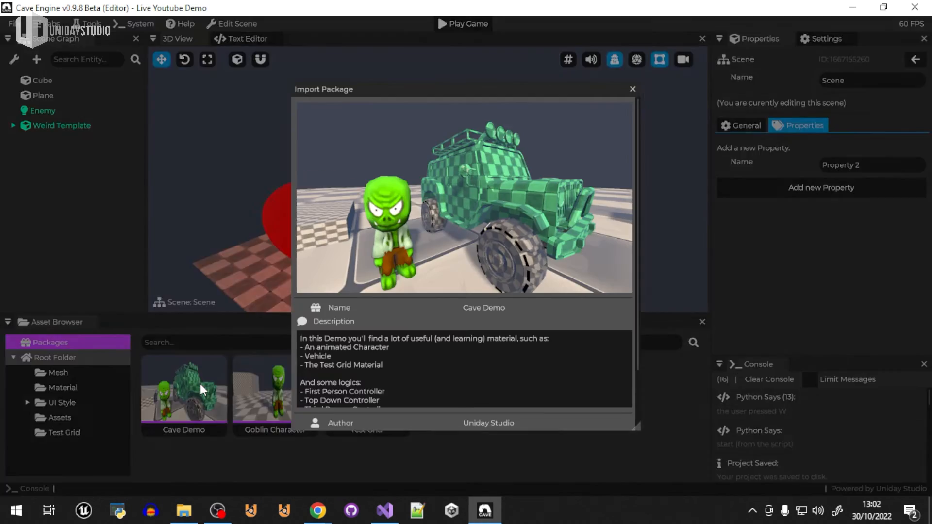
{"action": "scroll", "coordinate": [514, 205], "scroll_direction": "down", "scroll_amount": 3}
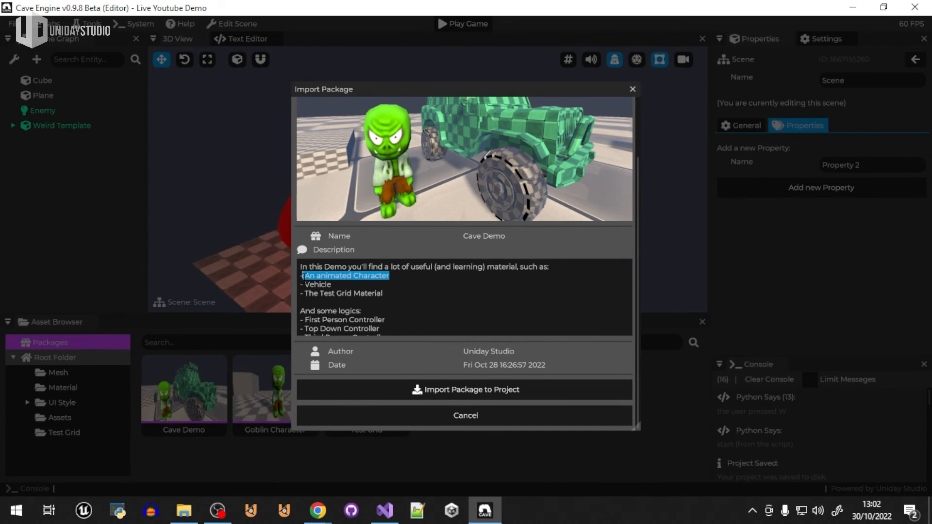
{"action": "double_click", "coordinate": [318, 285]}
{"action": "scroll", "coordinate": [480, 241], "scroll_direction": "up", "scroll_amount": 2}
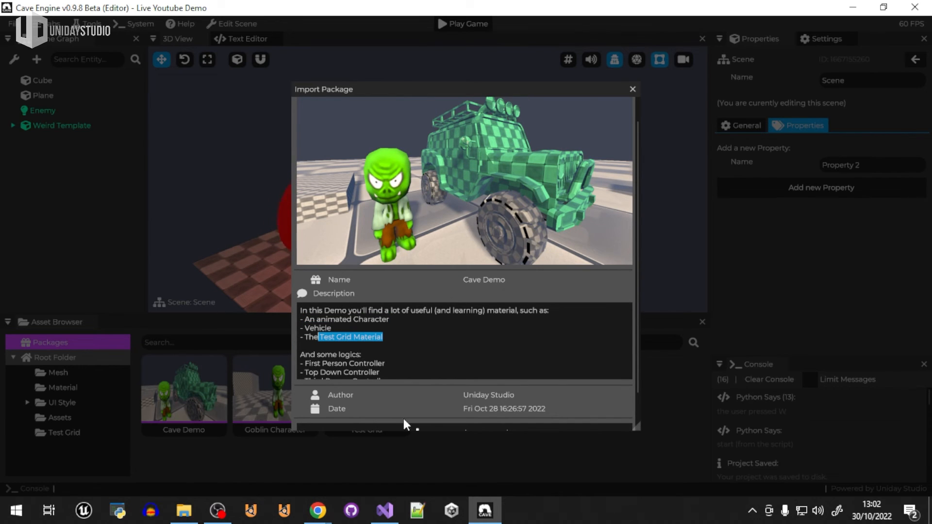
{"action": "scroll", "coordinate": [519, 322], "scroll_direction": "down", "scroll_amount": 2}
{"action": "scroll", "coordinate": [448, 381], "scroll_direction": "up", "scroll_amount": 2}
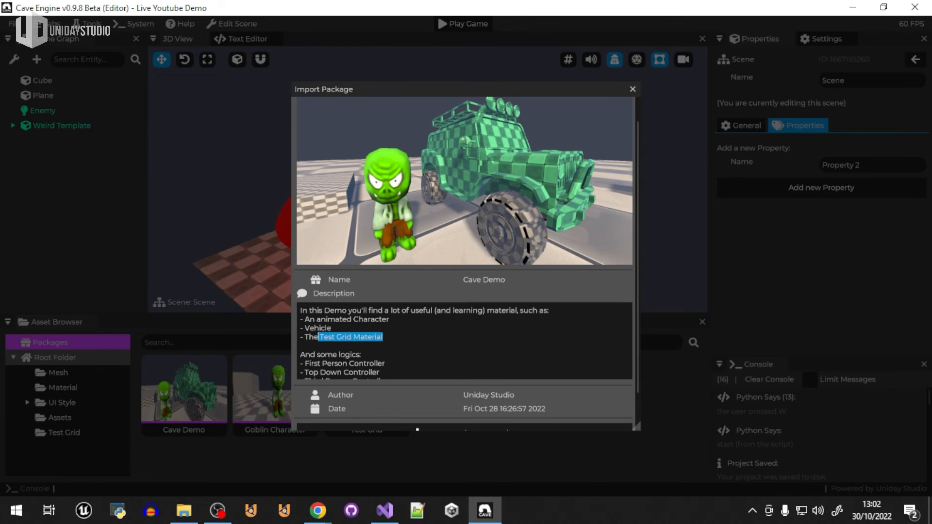
{"action": "scroll", "coordinate": [416, 328], "scroll_direction": "down", "scroll_amount": 2}
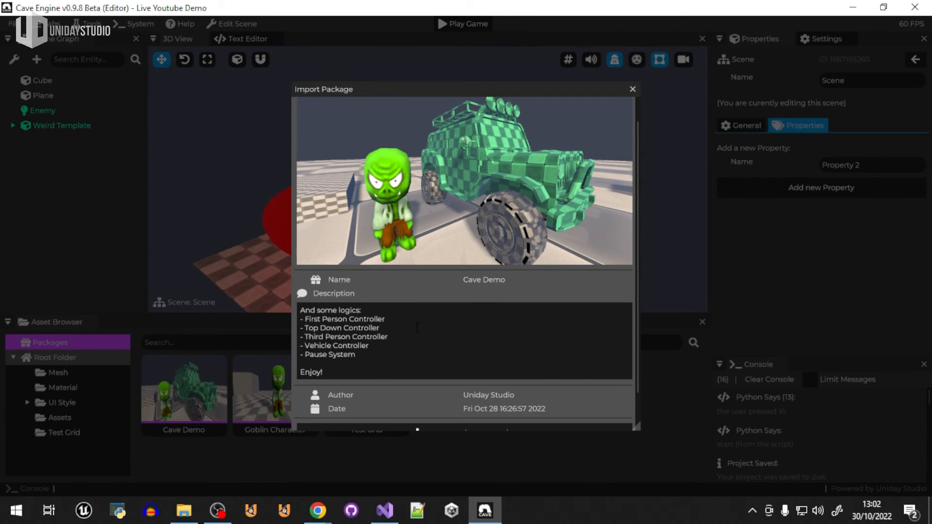
{"action": "left_click_drag", "start_coordinate": [302, 319], "coordinate": [387, 320]}
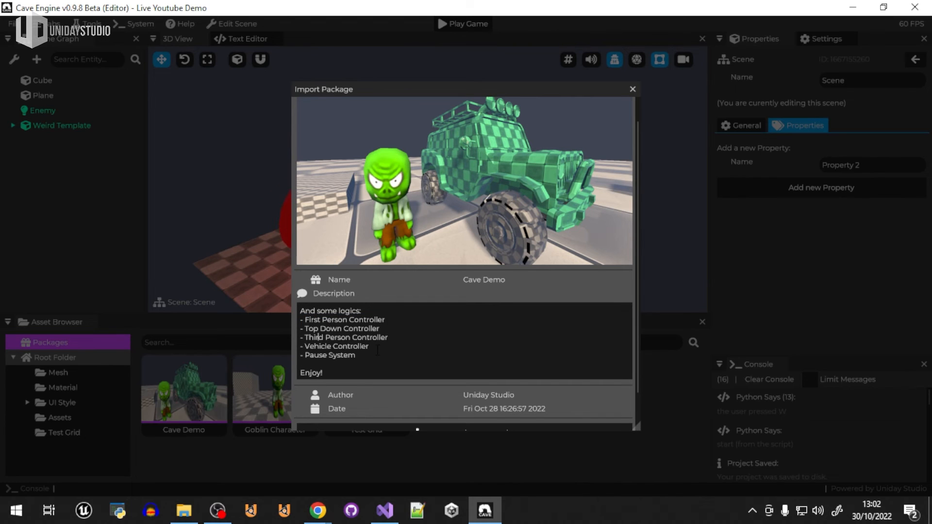
{"action": "scroll", "coordinate": [324, 362], "scroll_direction": "down", "scroll_amount": 1}
{"action": "scroll", "coordinate": [488, 369], "scroll_direction": "down", "scroll_amount": 2}
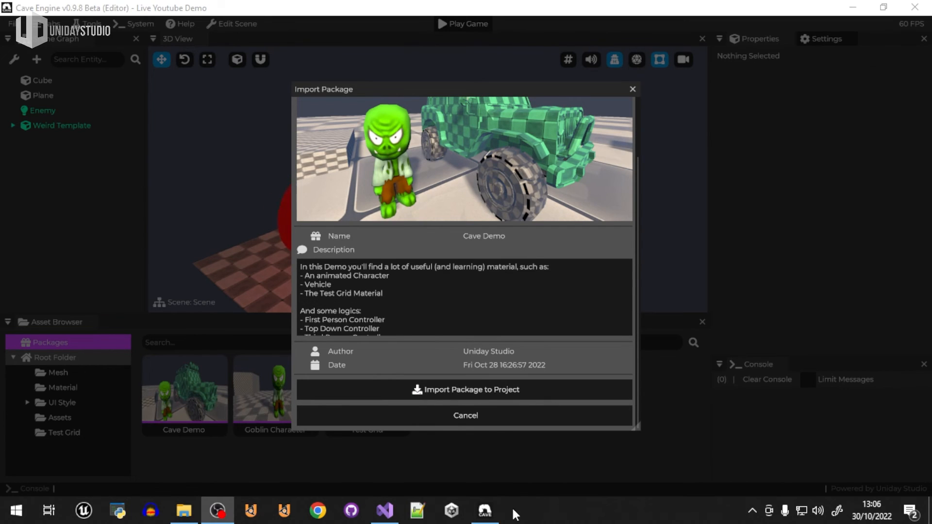
{"action": "left_click", "coordinate": [495, 509]}
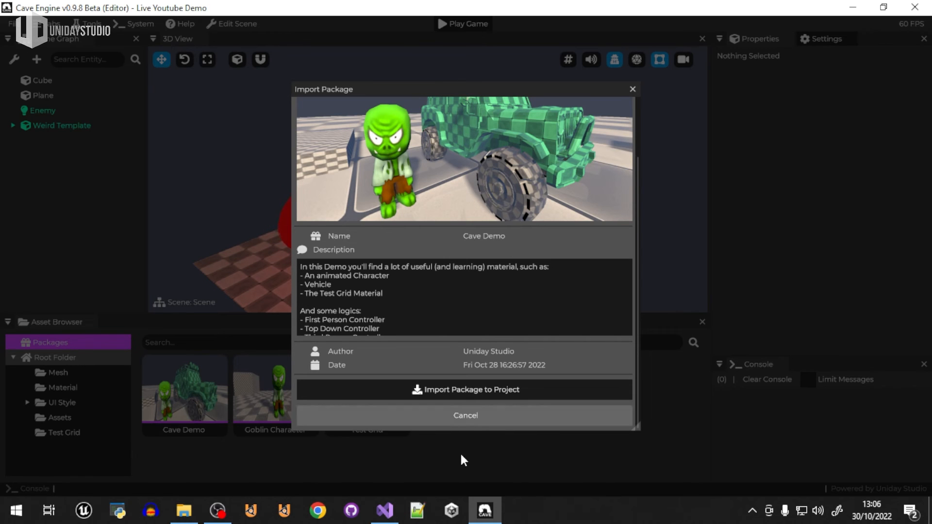
{"action": "left_click", "coordinate": [472, 421]}
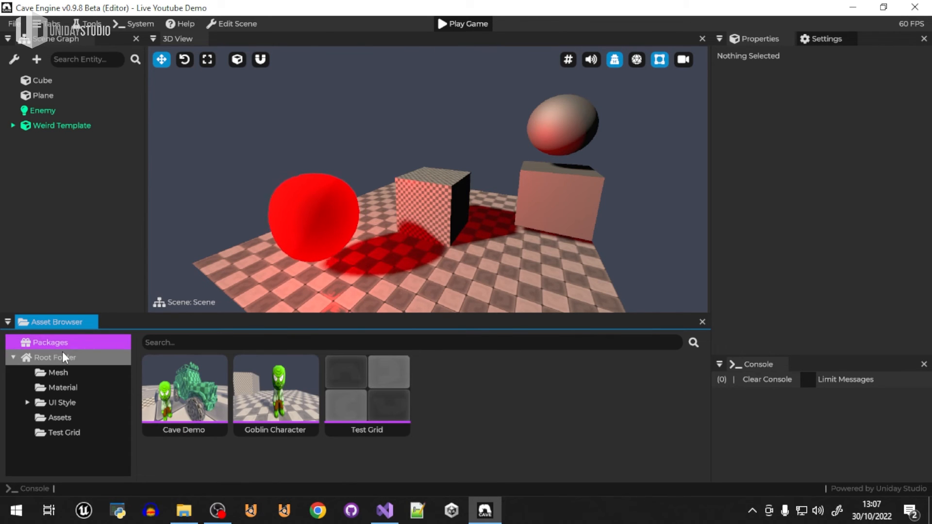
Step: Open the Test Grid folder in the project's root folder to look over its material and textures
{"action": "left_click", "coordinate": [52, 341]}
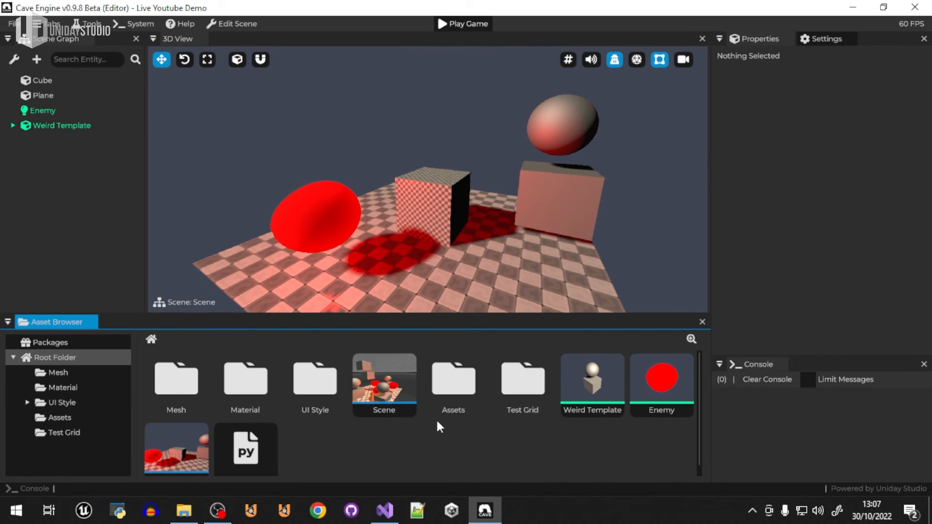
{"action": "scroll", "coordinate": [522, 391], "scroll_direction": "up", "scroll_amount": 1}
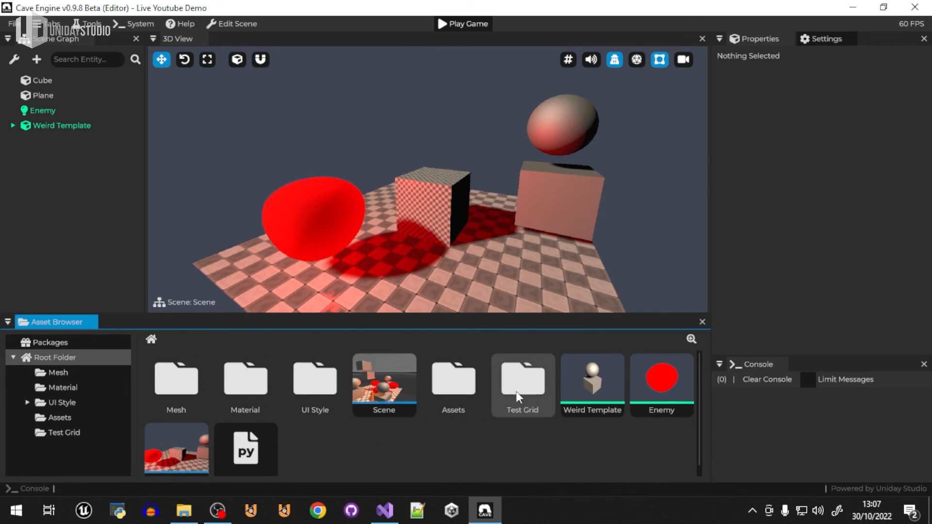
{"action": "double_click", "coordinate": [529, 386]}
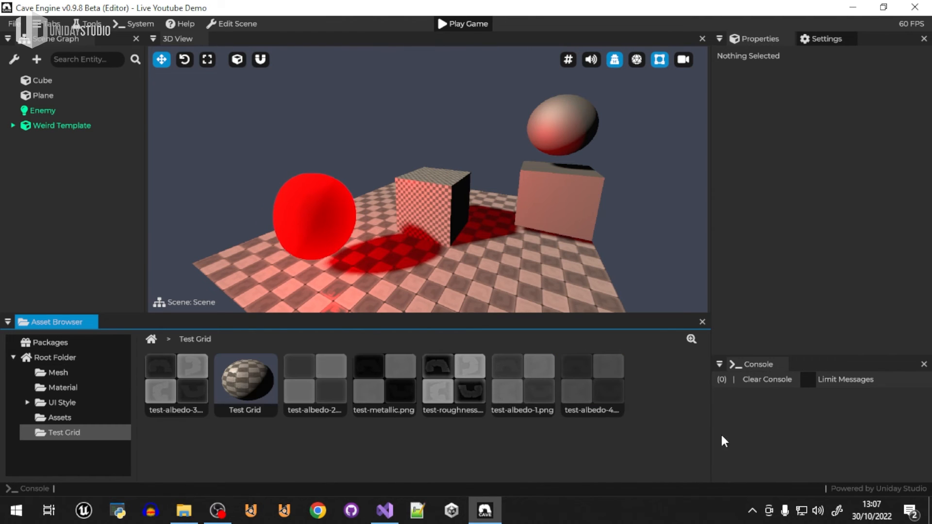
Step: Return to the root folder and delete the Test Grid folder from the project
{"action": "left_click", "coordinate": [155, 341]}
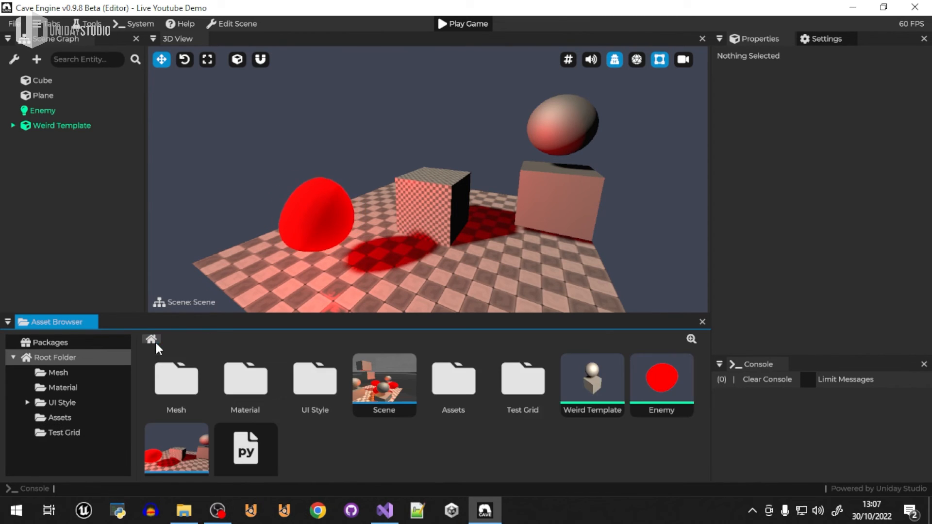
{"action": "right_click", "coordinate": [531, 370]}
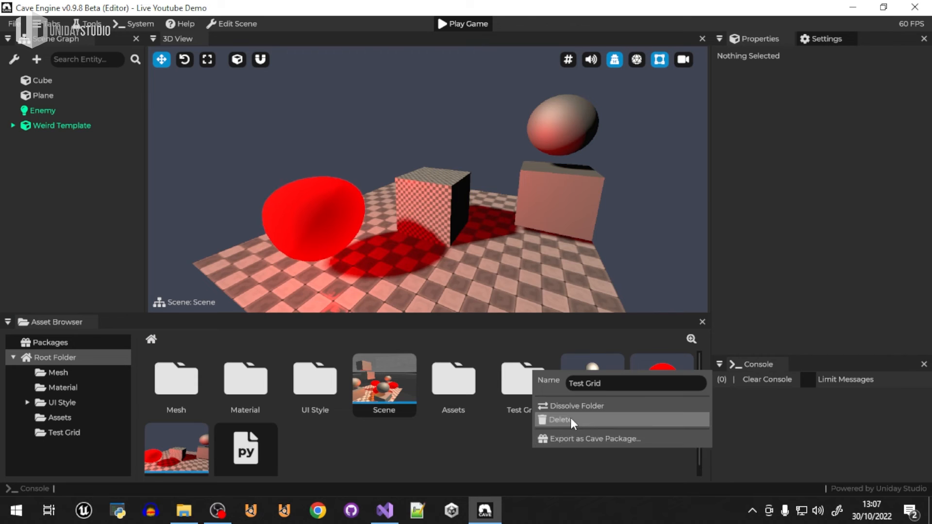
{"action": "left_click", "coordinate": [570, 420]}
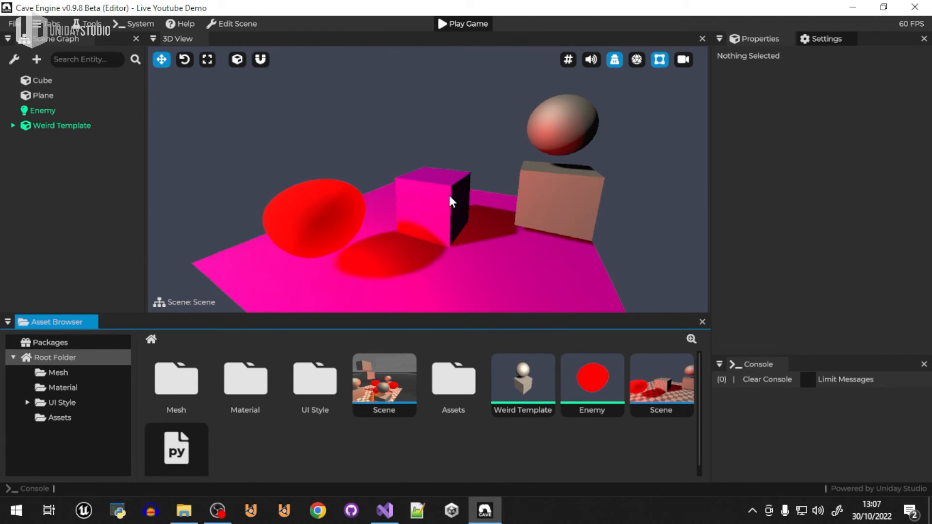
Step: Import the Cave Demo package into the project
{"action": "left_click", "coordinate": [43, 343]}
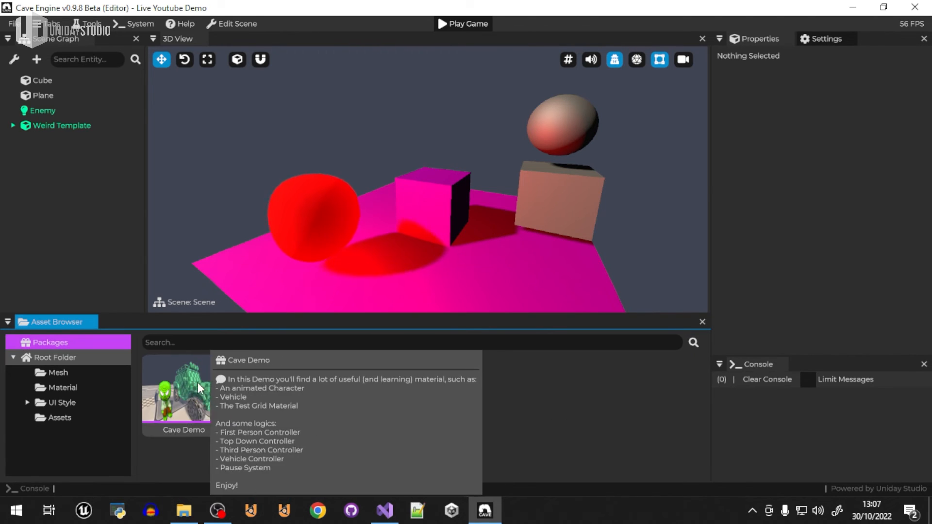
{"action": "left_click", "coordinate": [199, 398]}
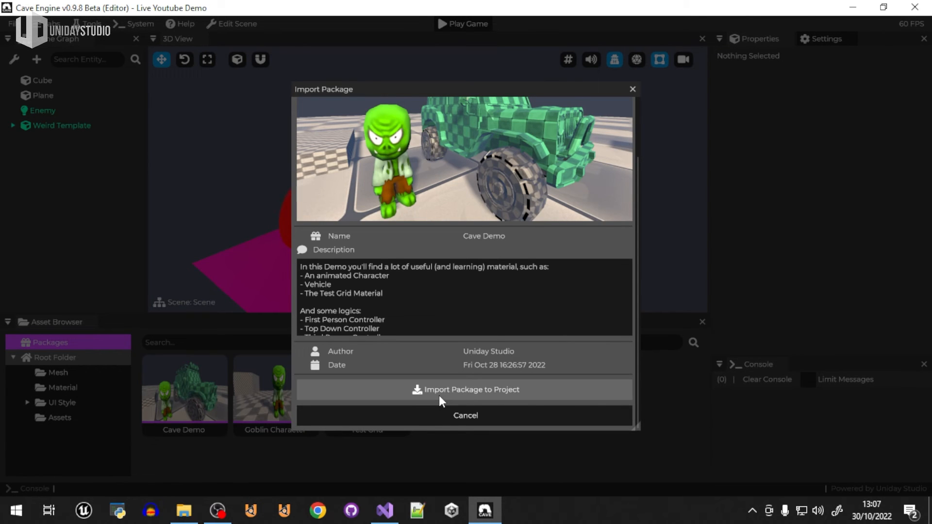
{"action": "left_click", "coordinate": [535, 388]}
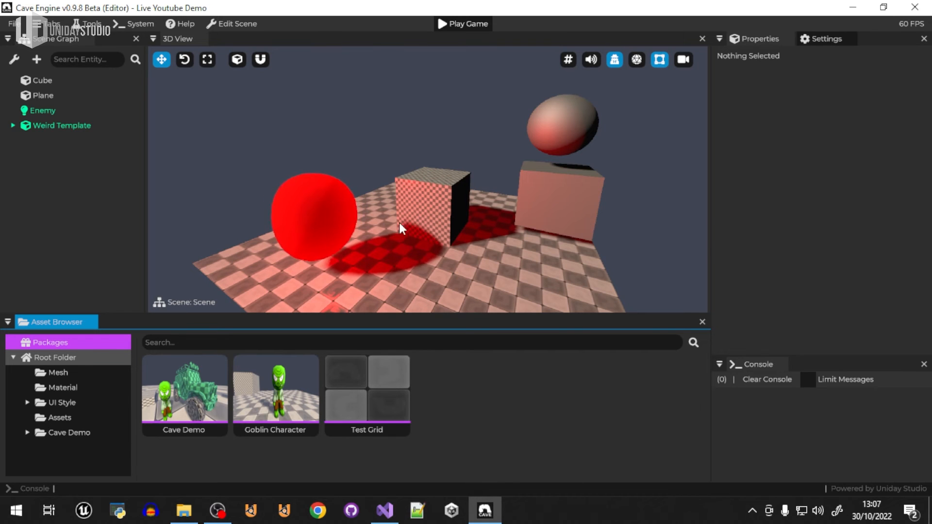
Step: Browse the imported Cave Demo folder, examining the contents of its Test Grid and Goblin subfolders
{"action": "left_click", "coordinate": [59, 357]}
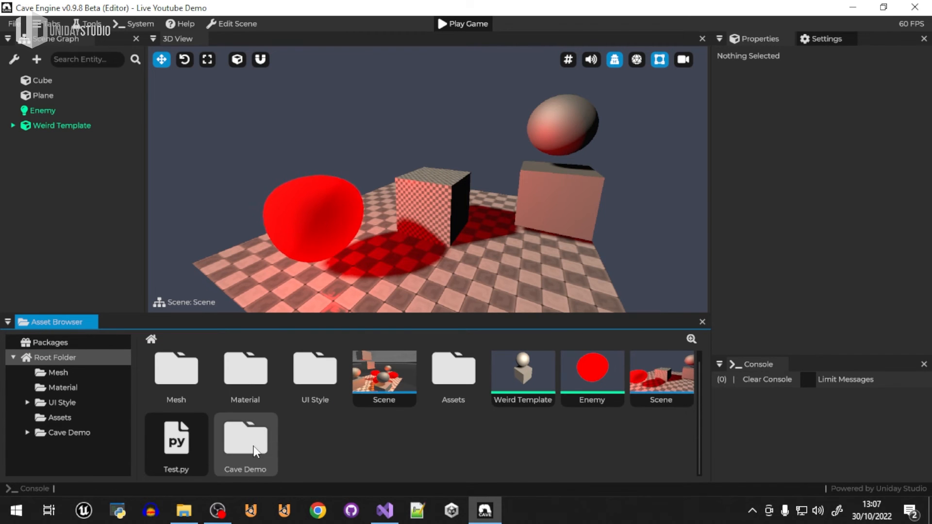
{"action": "double_click", "coordinate": [245, 468]}
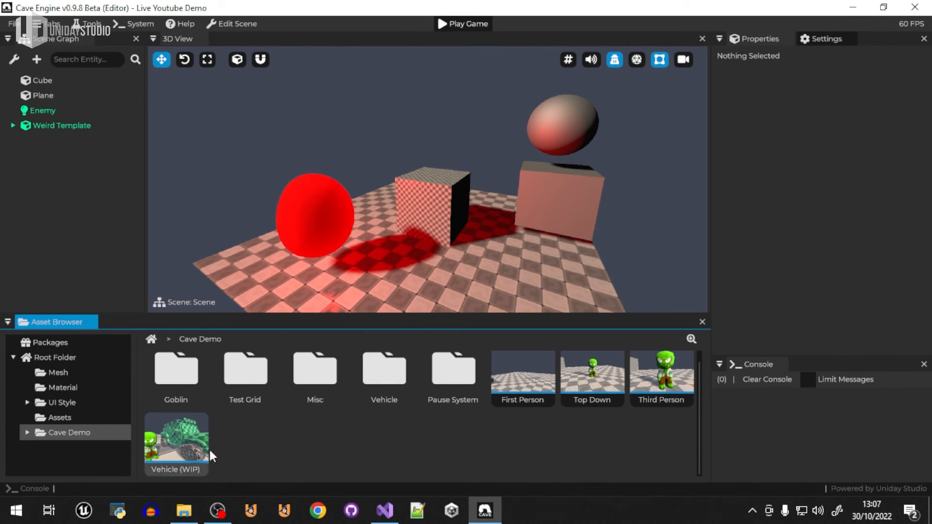
{"action": "scroll", "coordinate": [592, 451], "scroll_direction": "up", "scroll_amount": 1}
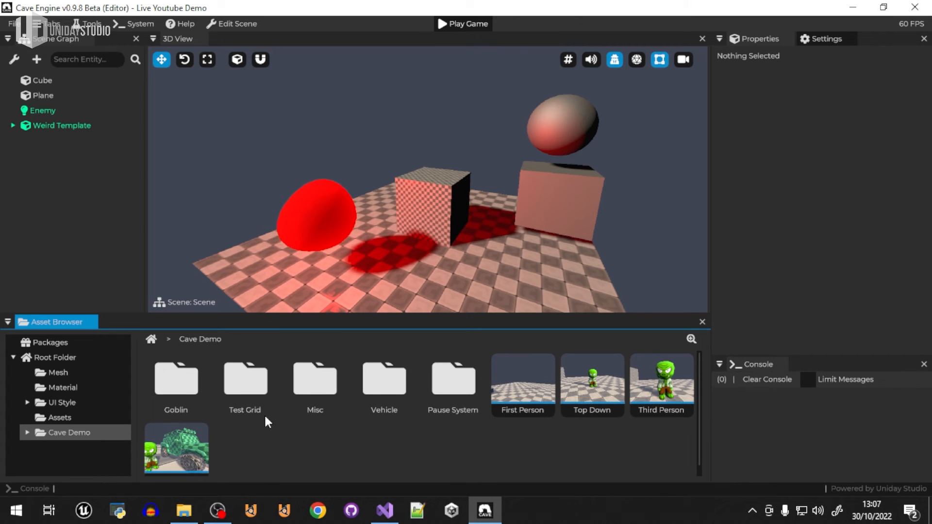
{"action": "double_click", "coordinate": [232, 373]}
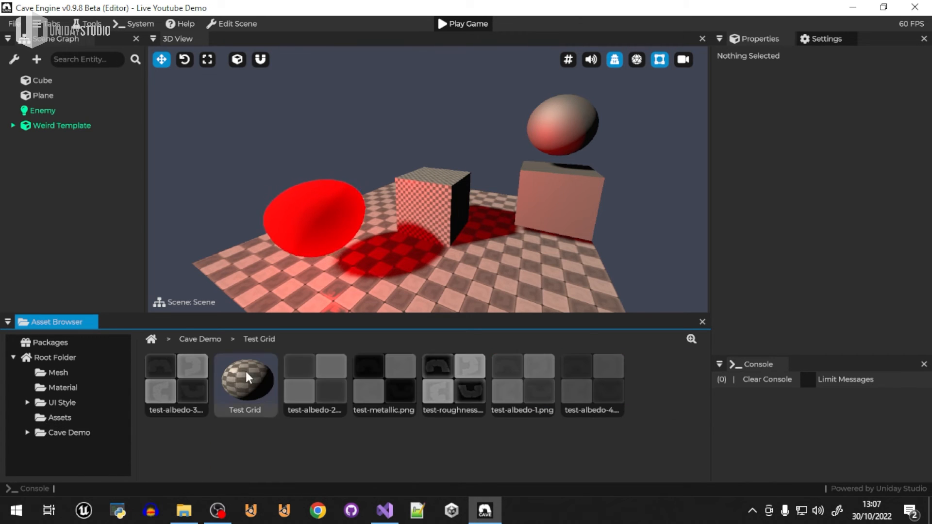
{"action": "left_click", "coordinate": [201, 339]}
{"action": "double_click", "coordinate": [169, 384]}
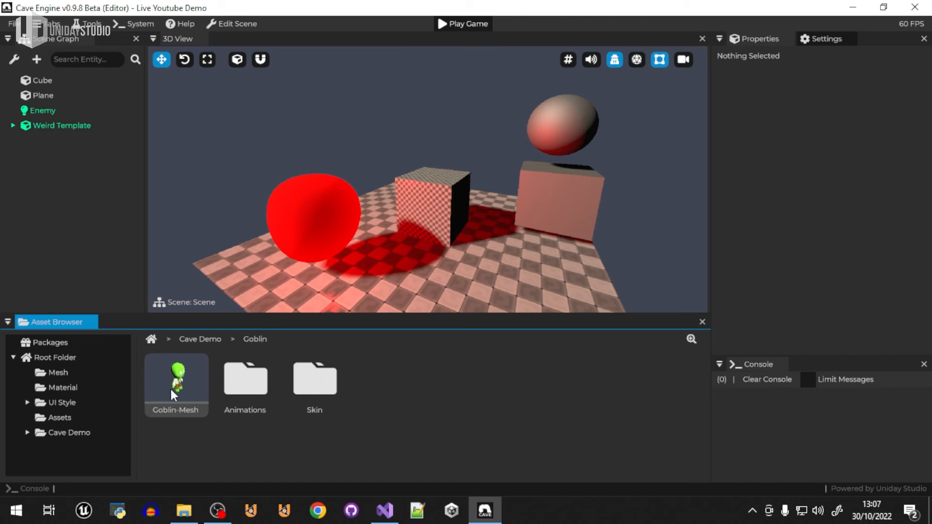
Step: Examine the Goblin-Mesh asset and the Goblin's Animations folder, including the Idling settings of the ANIM-guy-mon… asset
{"action": "left_click", "coordinate": [181, 382]}
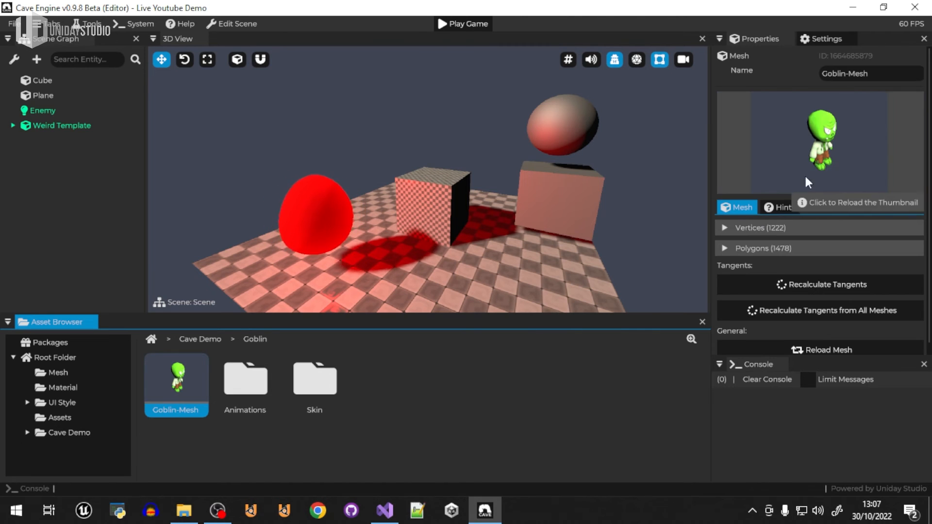
{"action": "double_click", "coordinate": [242, 380]}
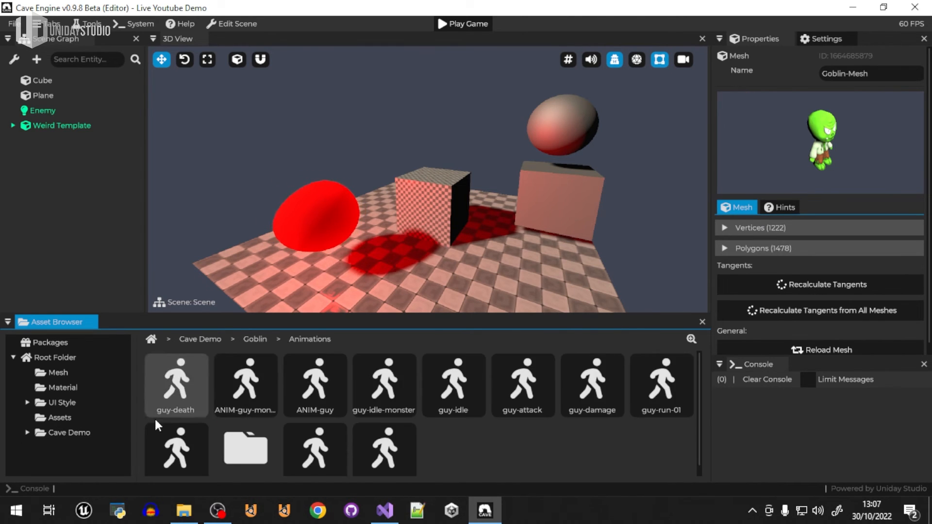
{"action": "scroll", "coordinate": [373, 437], "scroll_direction": "down", "scroll_amount": 1}
{"action": "left_click", "coordinate": [248, 381]}
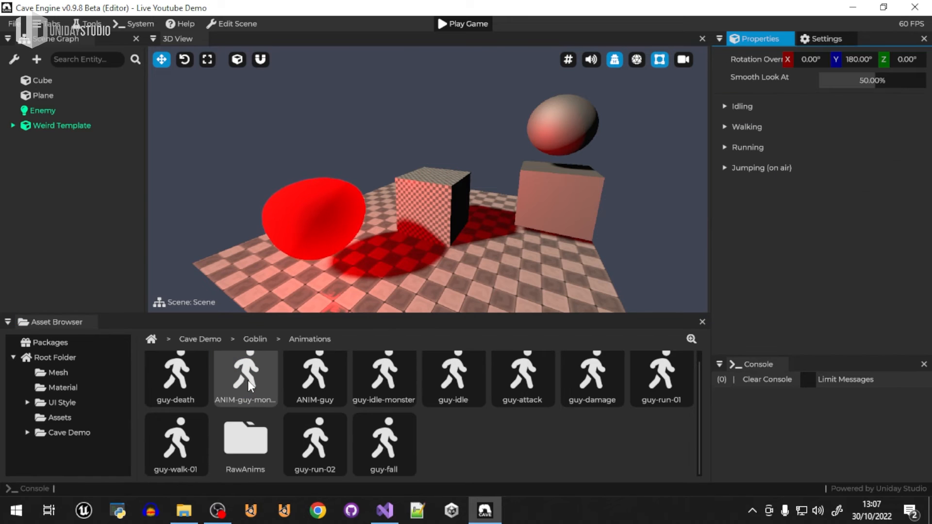
{"action": "left_click", "coordinate": [748, 107]}
{"action": "left_click", "coordinate": [758, 106]}
{"action": "scroll", "coordinate": [410, 357], "scroll_direction": "up", "scroll_amount": 1}
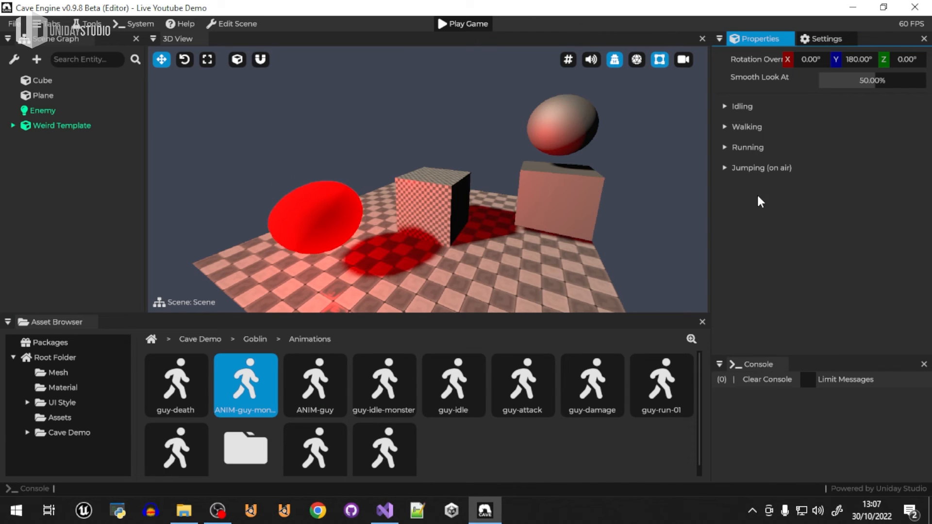
Step: Look over the Goblin's Skin folder, inspecting the Skin1 and Skin2 textures and their Skin1 Mat and Skin2 Mat materials
{"action": "left_click", "coordinate": [255, 339]}
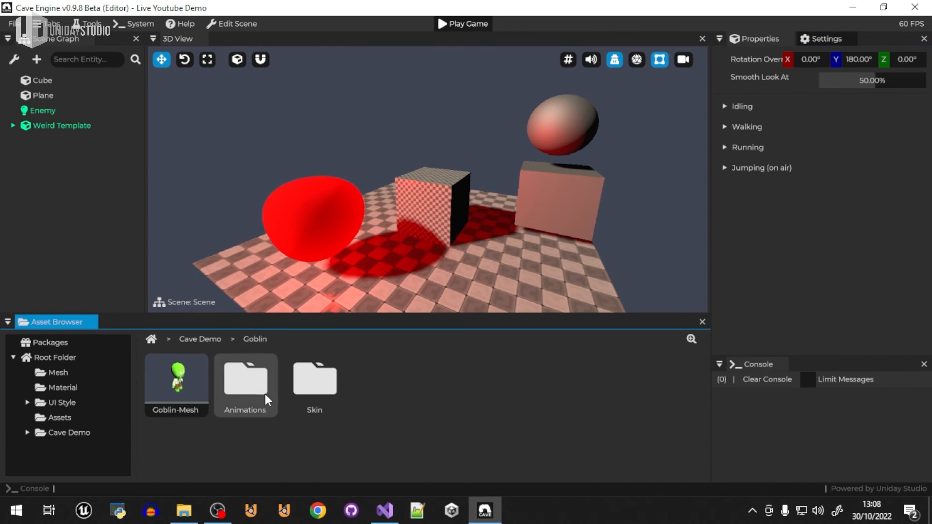
{"action": "double_click", "coordinate": [330, 381]}
{"action": "left_click", "coordinate": [249, 399]}
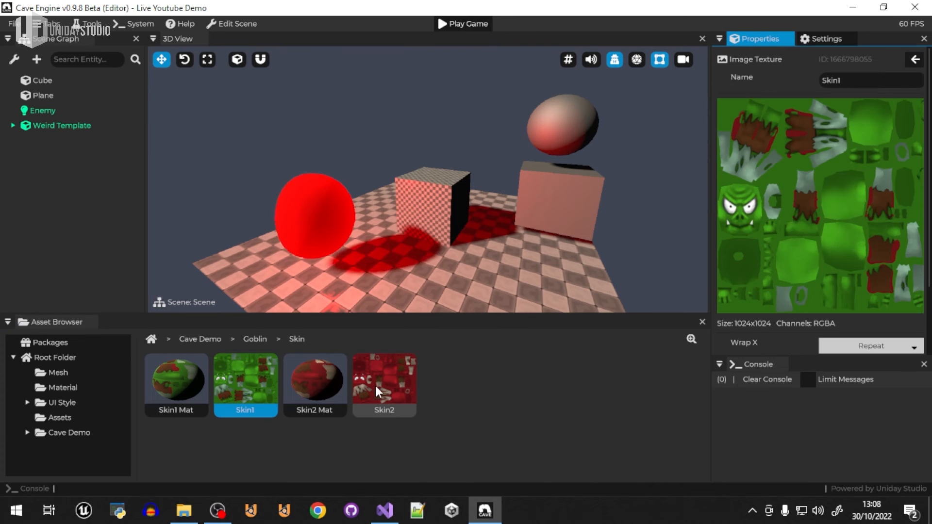
{"action": "left_click", "coordinate": [391, 384]}
{"action": "left_click", "coordinate": [310, 393]}
{"action": "left_click", "coordinate": [183, 388]}
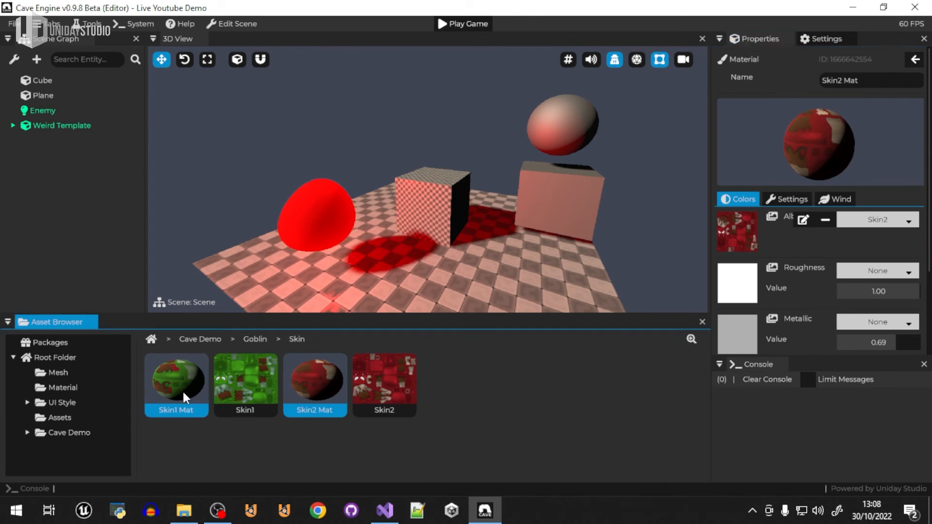
Step: Check the contents of the Misc folder inside Cave Demo and return to the Cave Demo folder
{"action": "left_click", "coordinate": [202, 339]}
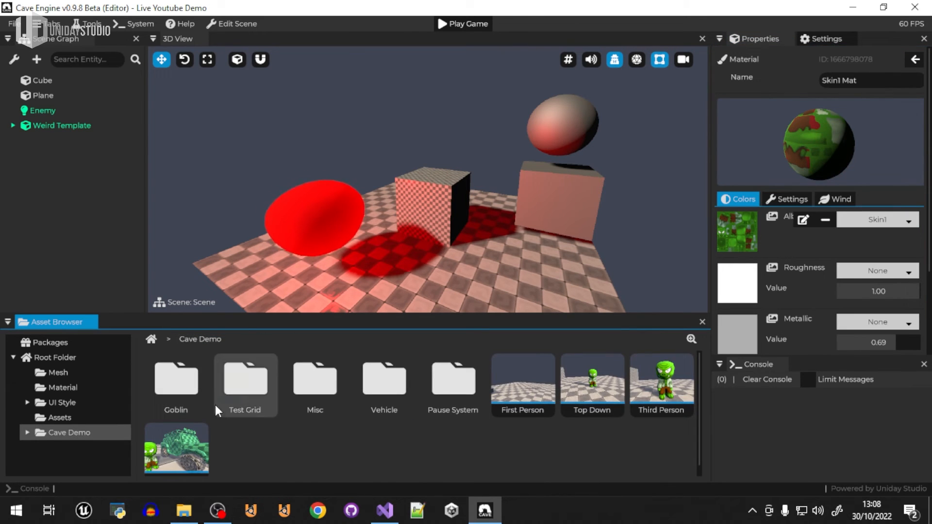
{"action": "double_click", "coordinate": [326, 377]}
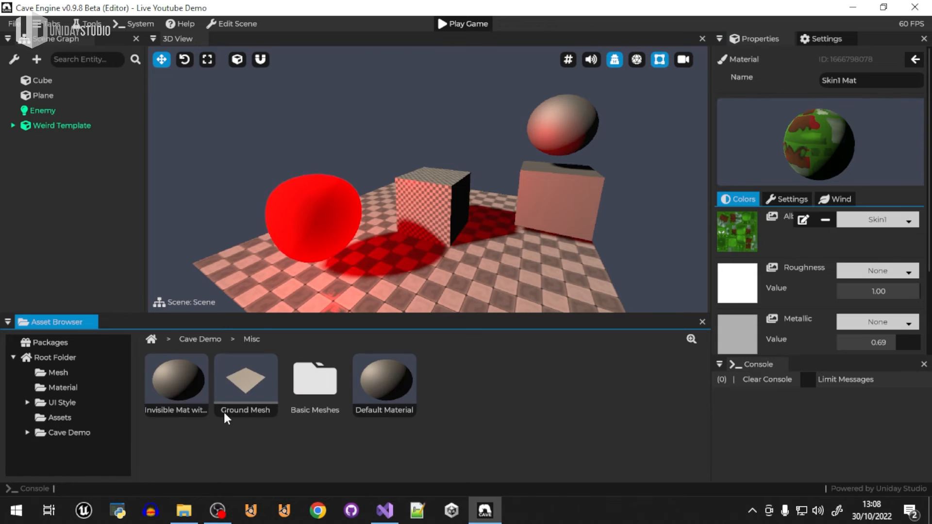
{"action": "left_click", "coordinate": [219, 338]}
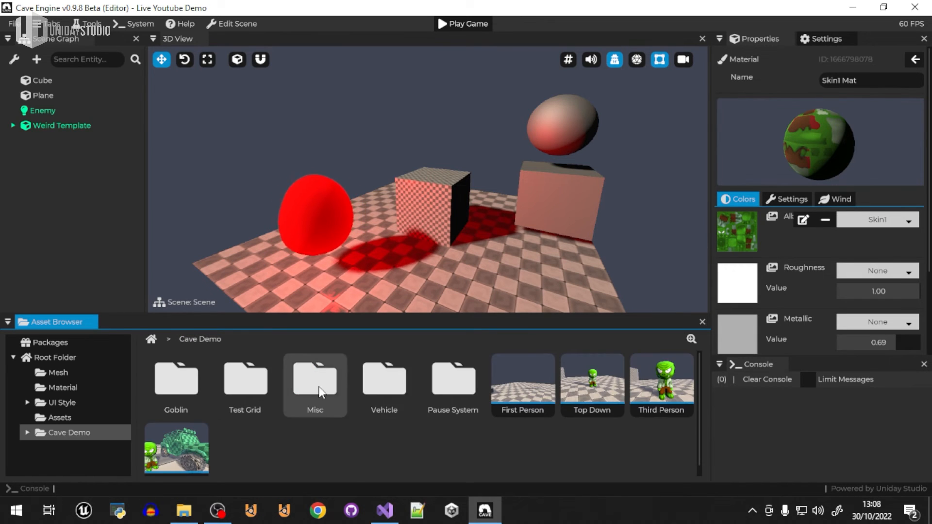
Step: Place the VehicleBody and VehicleWheel meshes from Cave Demo's Vehicle folder into the scene above the checkered cube
{"action": "double_click", "coordinate": [394, 375]}
{"action": "left_click", "coordinate": [245, 381]}
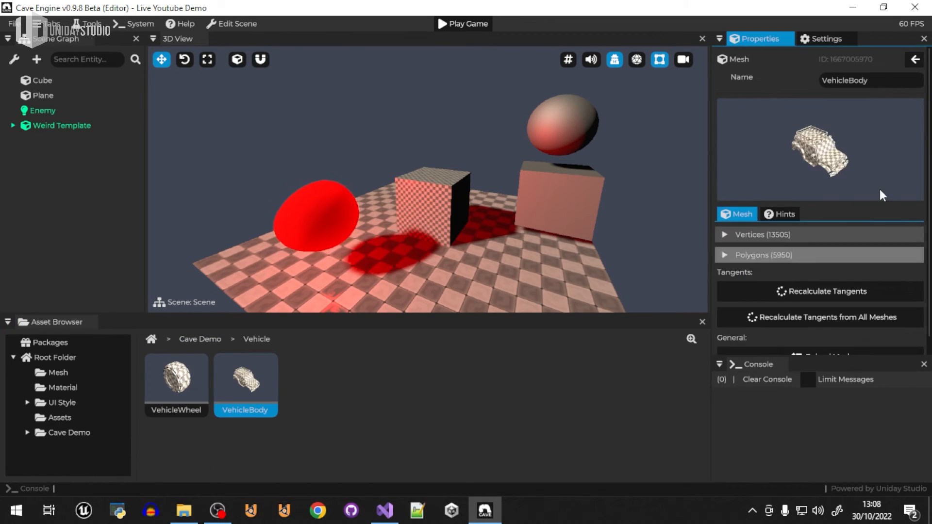
{"action": "left_click_drag", "start_coordinate": [252, 378], "coordinate": [433, 115]}
{"action": "left_click_drag", "start_coordinate": [177, 383], "coordinate": [423, 108]}
{"action": "scroll", "coordinate": [427, 267], "scroll_direction": "up", "scroll_amount": 5}
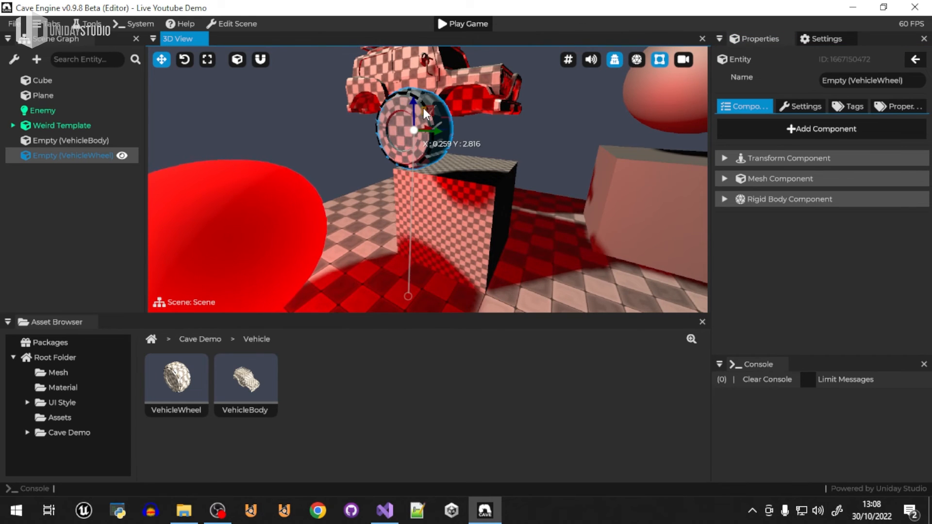
Step: Open the Pause System template from Cave Demo's Pause System folder and inspect the Python Component of its PauseControl entity
{"action": "left_click", "coordinate": [201, 339]}
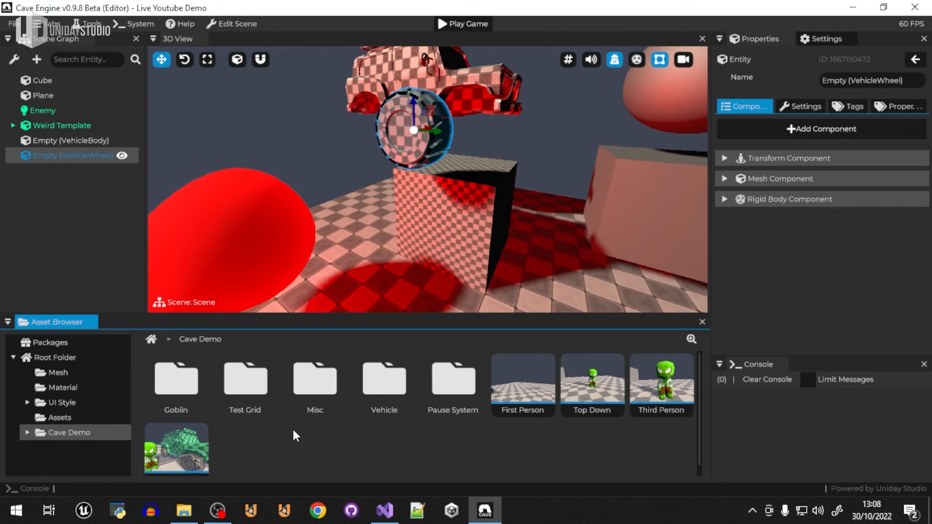
{"action": "double_click", "coordinate": [458, 389]}
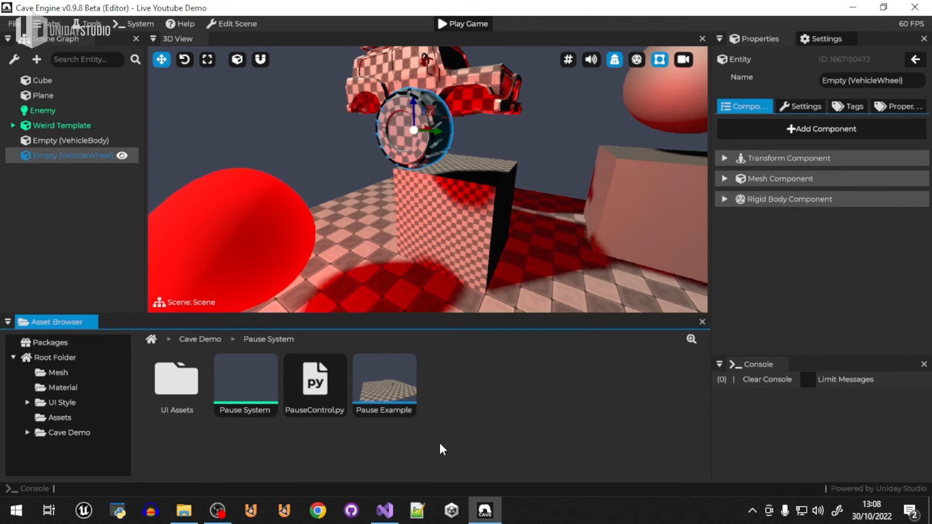
{"action": "scroll", "coordinate": [544, 113], "scroll_direction": "down", "scroll_amount": 5}
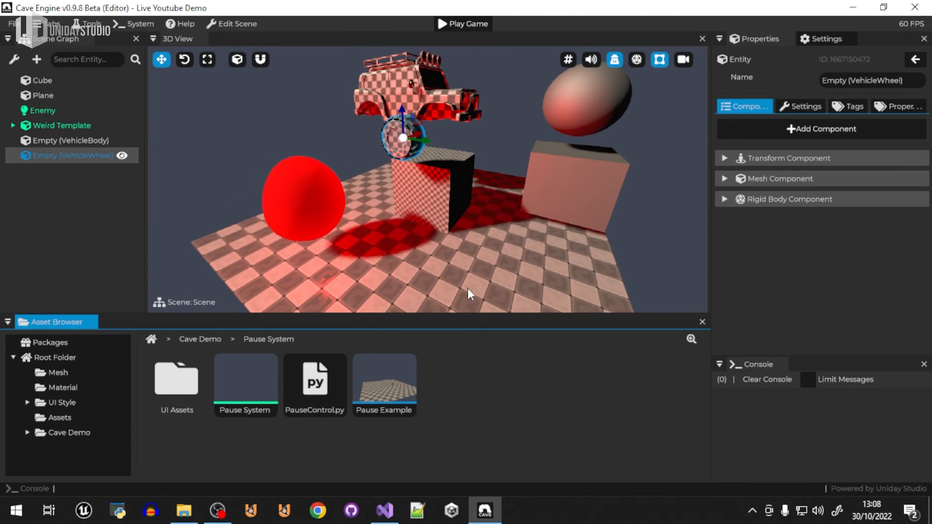
{"action": "double_click", "coordinate": [251, 374]}
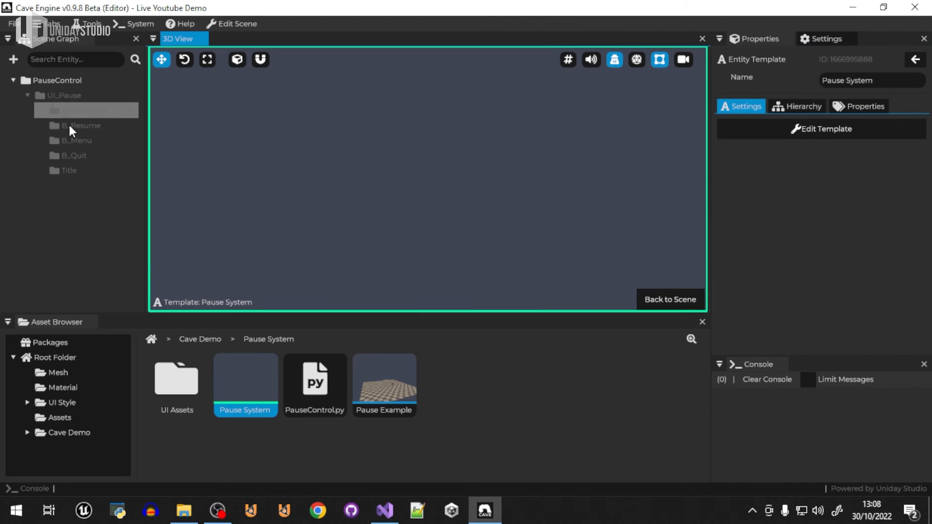
{"action": "left_click", "coordinate": [71, 81]}
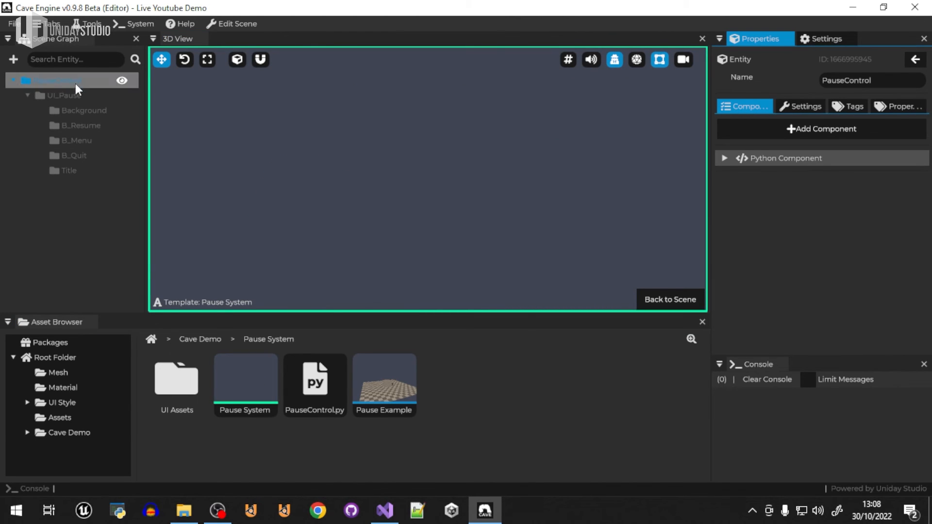
{"action": "left_click", "coordinate": [733, 159]}
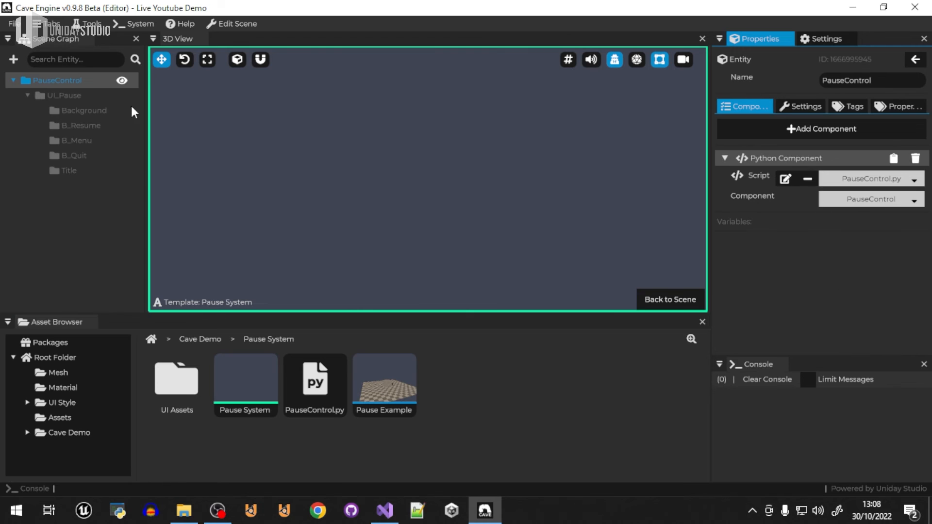
Step: Activate the UI_Pause entity to preview the pause menu, toggling the viewport's UI display off and on
{"action": "left_click", "coordinate": [78, 95]}
{"action": "left_click", "coordinate": [121, 96]}
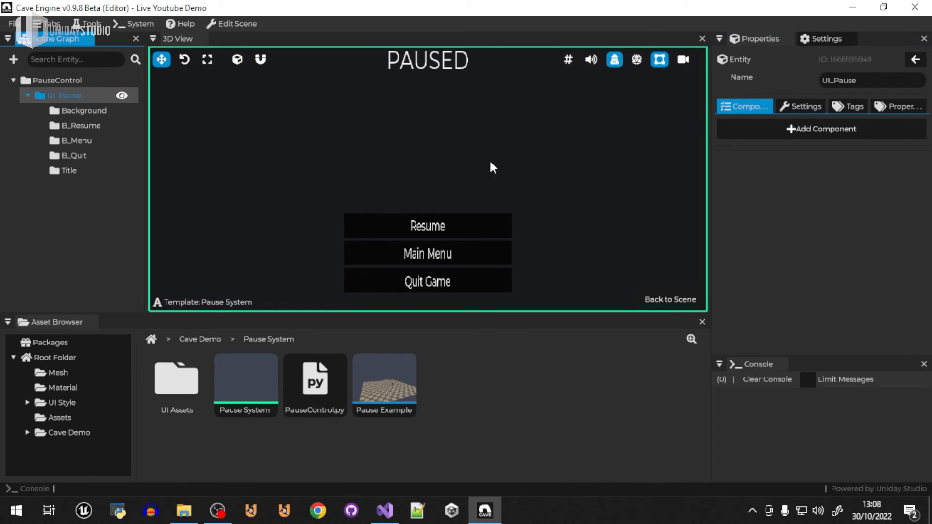
{"action": "left_click", "coordinate": [658, 60]}
{"action": "left_click", "coordinate": [659, 60]}
{"action": "left_click", "coordinate": [660, 60]}
{"action": "left_click", "coordinate": [660, 59]}
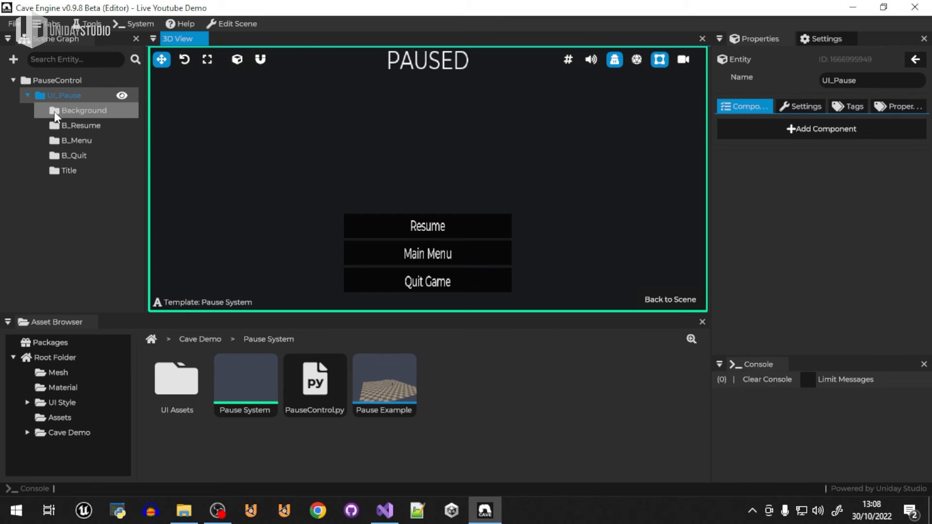
Step: Inspect the pause menu's child elements and the click script in B_Resume's UI Button Component
{"action": "left_click", "coordinate": [68, 110]}
{"action": "left_click", "coordinate": [74, 139]}
{"action": "left_click", "coordinate": [73, 160]}
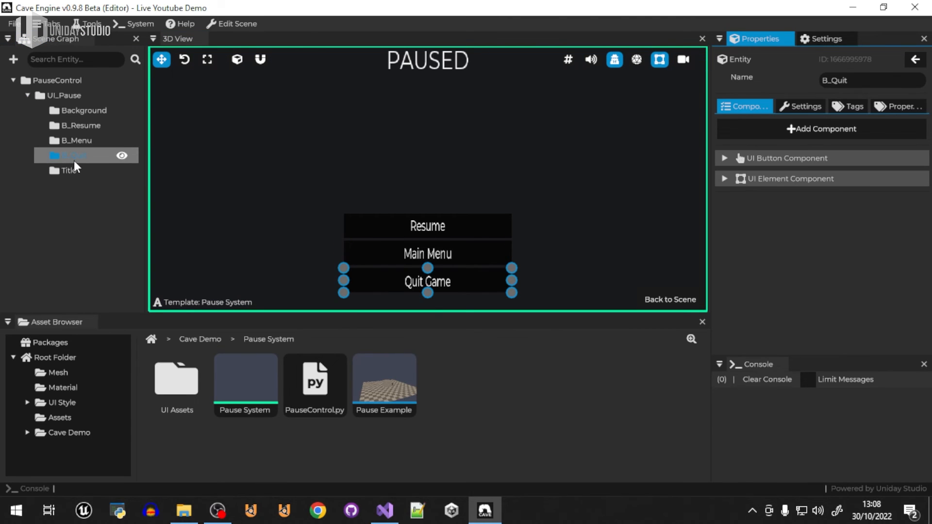
{"action": "left_click", "coordinate": [83, 115]}
{"action": "left_click", "coordinate": [80, 127]}
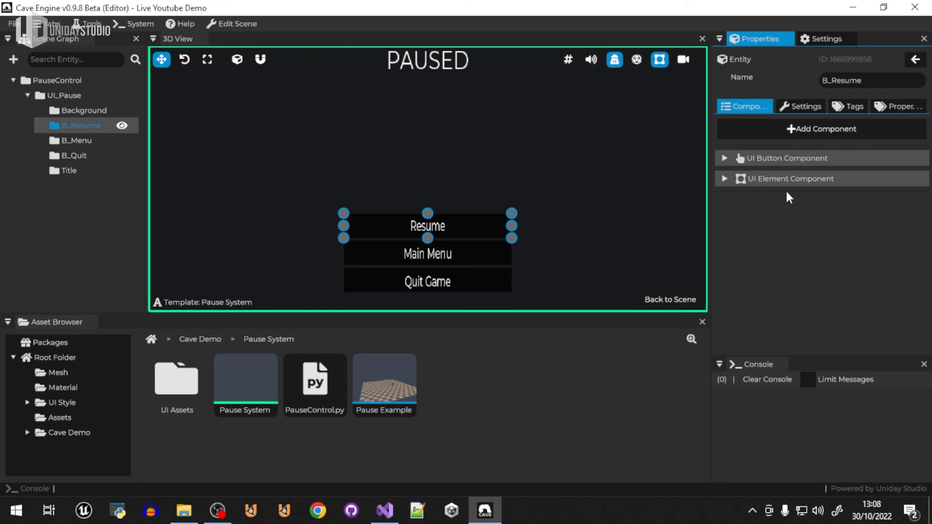
{"action": "left_click", "coordinate": [802, 158]}
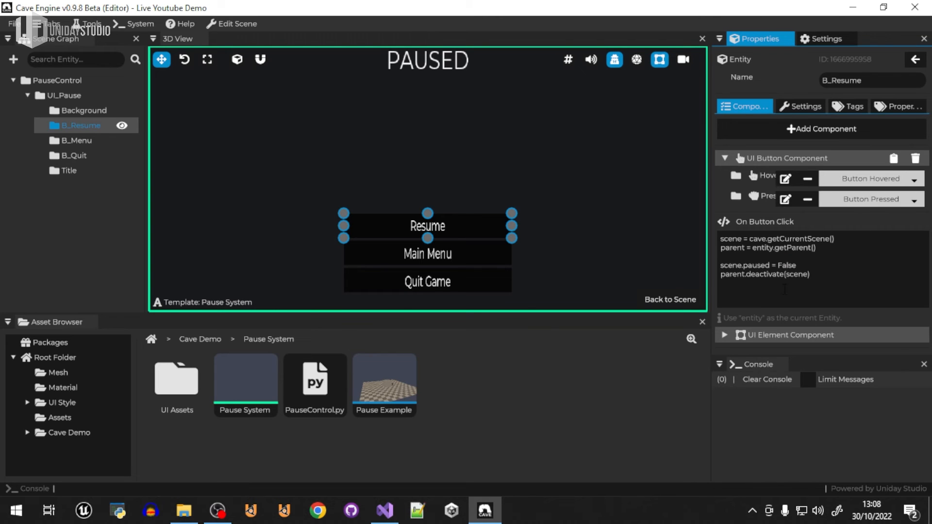
Step: Hide the UI_Pause entity, then go back to the scene and add the Pause System template to it
{"action": "left_click", "coordinate": [63, 95]}
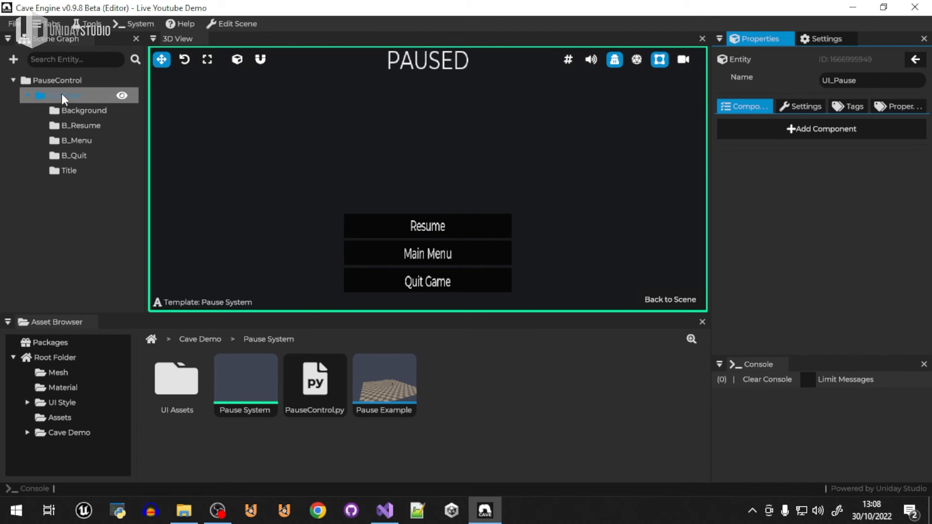
{"action": "left_click", "coordinate": [121, 95]}
{"action": "left_click", "coordinate": [695, 299]}
{"action": "left_click_drag", "start_coordinate": [241, 390], "coordinate": [494, 220]}
Step: Test the pause menu in a game run by pausing and resuming twice, then stop the game
{"action": "left_click", "coordinate": [464, 24]}
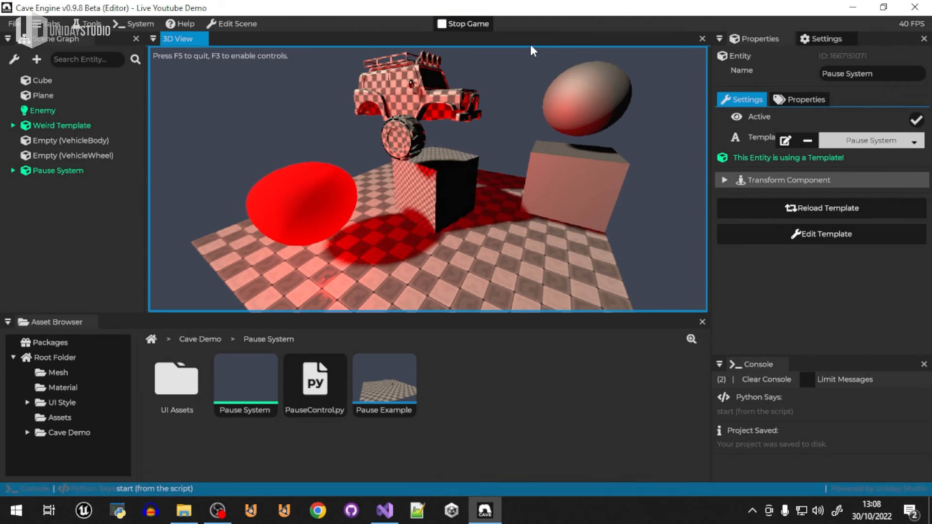
{"action": "key", "text": "Escape"}
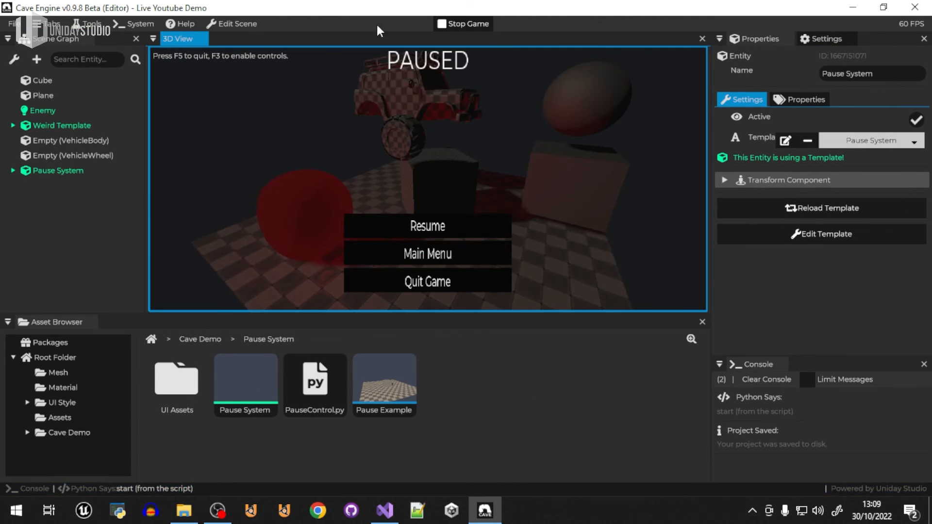
{"action": "left_click", "coordinate": [433, 216]}
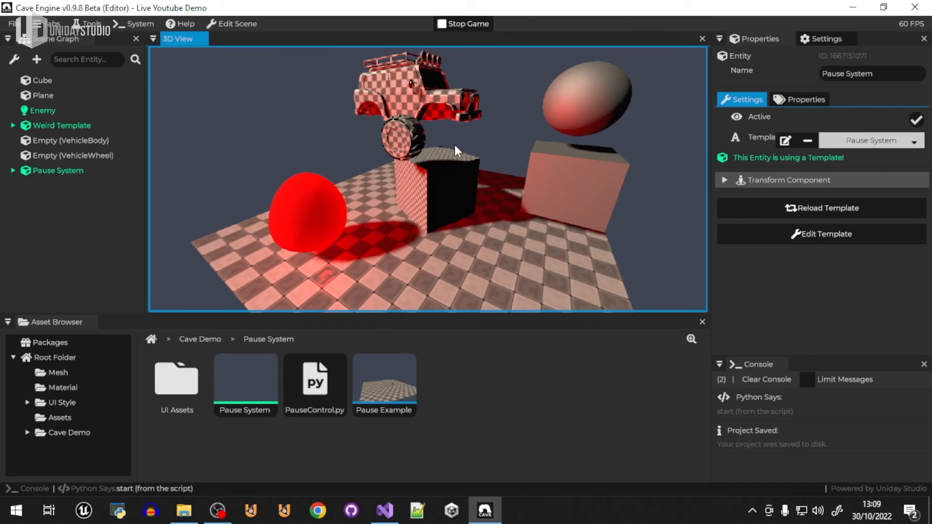
{"action": "key", "text": "Escape"}
{"action": "left_click", "coordinate": [467, 224]}
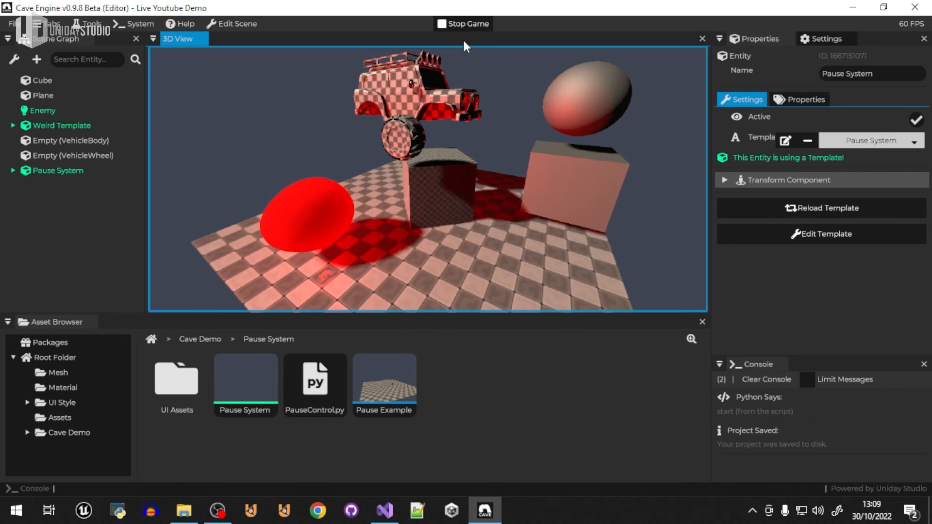
{"action": "left_click", "coordinate": [461, 23]}
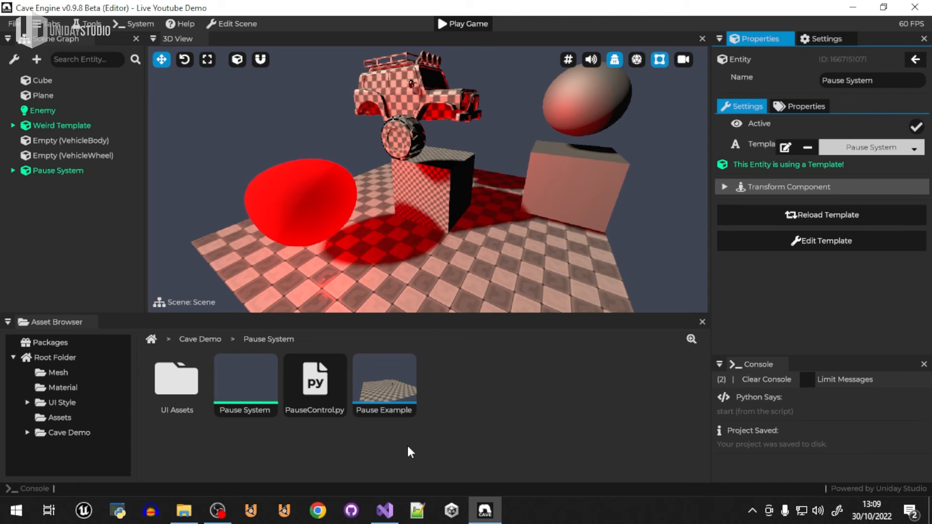
Step: Open the First Person scene from the Cave Demo folder, walk around it in a game run, and stop the game
{"action": "left_click", "coordinate": [214, 339]}
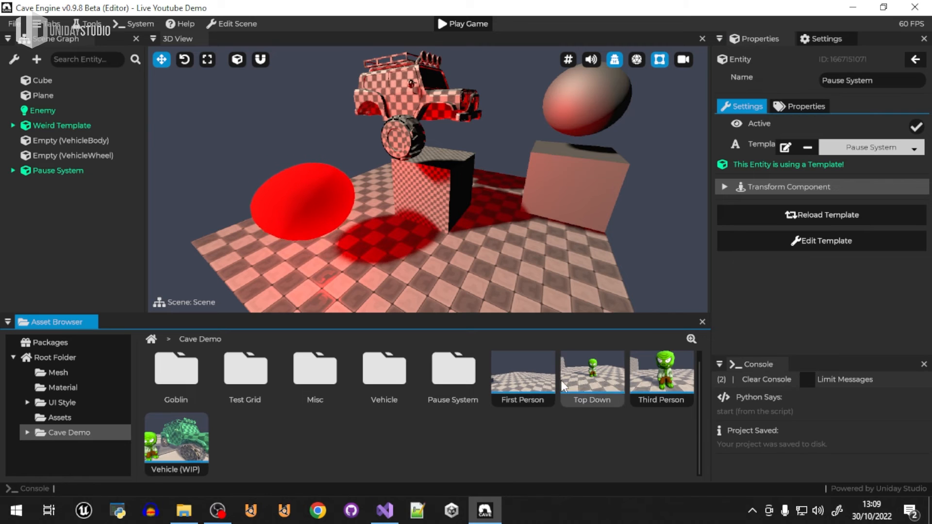
{"action": "double_click", "coordinate": [538, 379]}
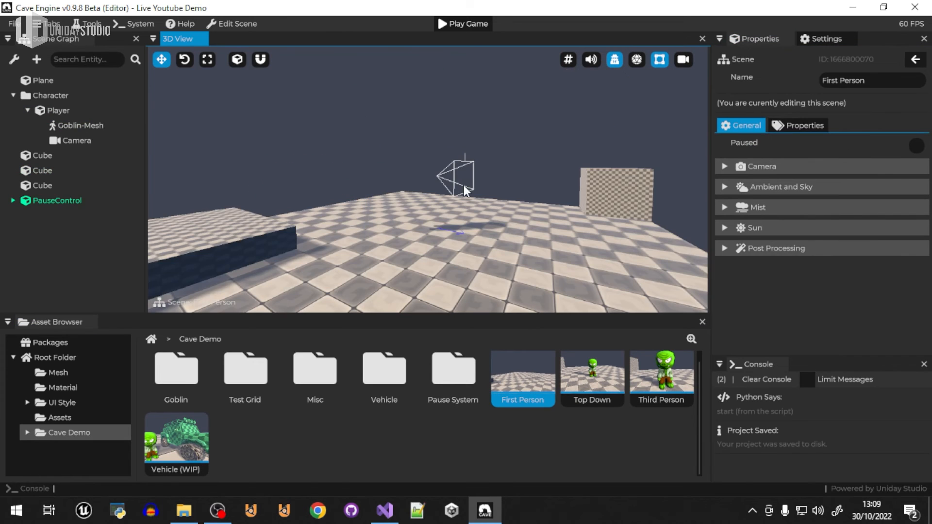
{"action": "left_click", "coordinate": [467, 23]}
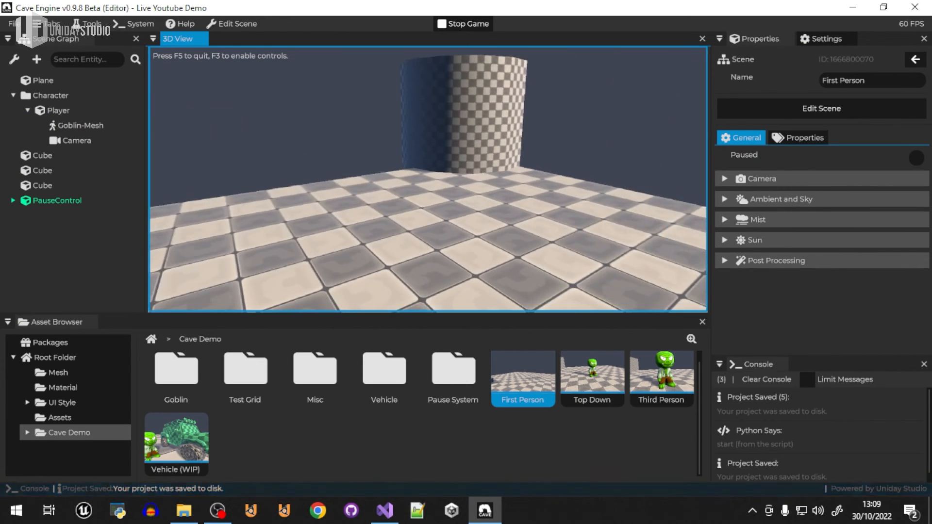
{"action": "key", "text": "w"}
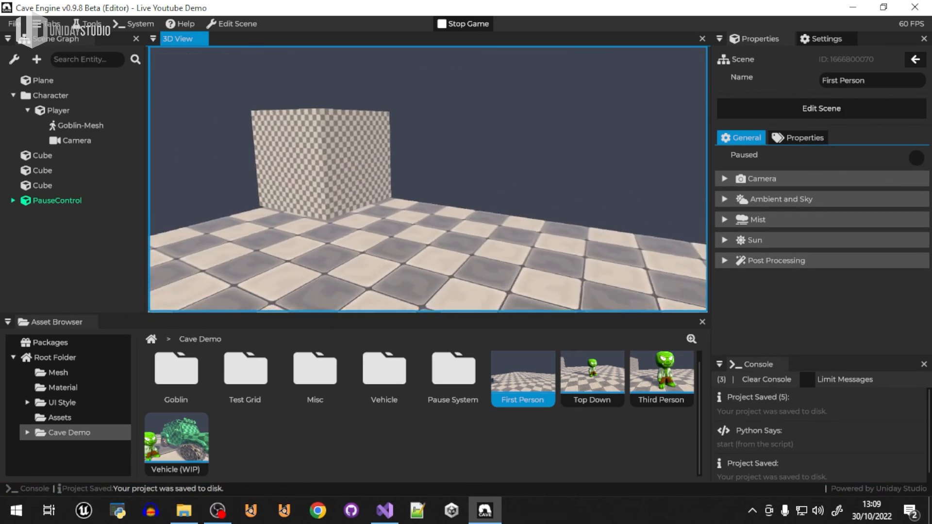
{"action": "key", "text": "w"}
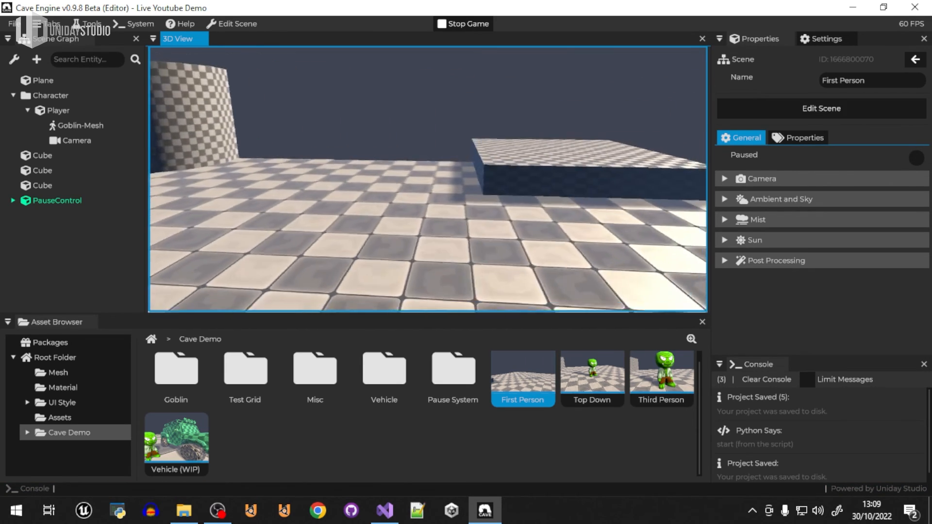
{"action": "key", "text": "w"}
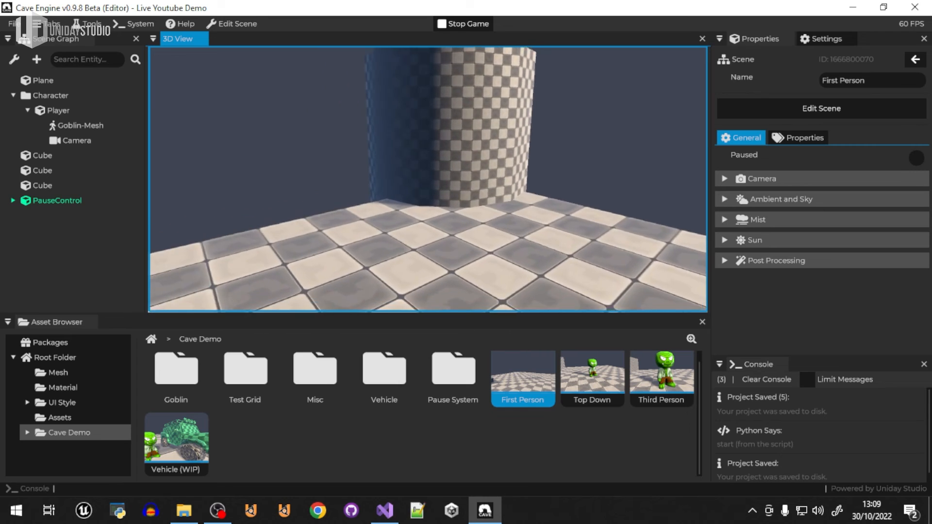
{"action": "key", "text": "w"}
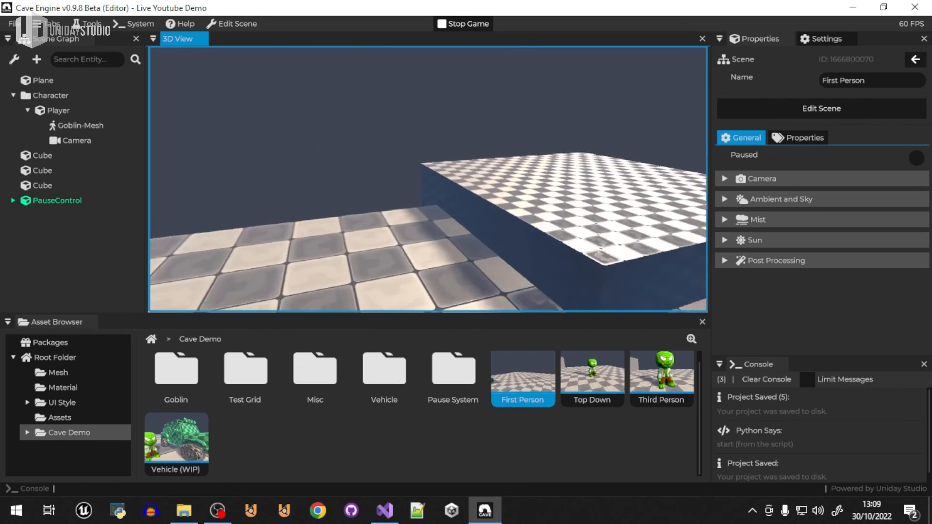
{"action": "key", "text": "w"}
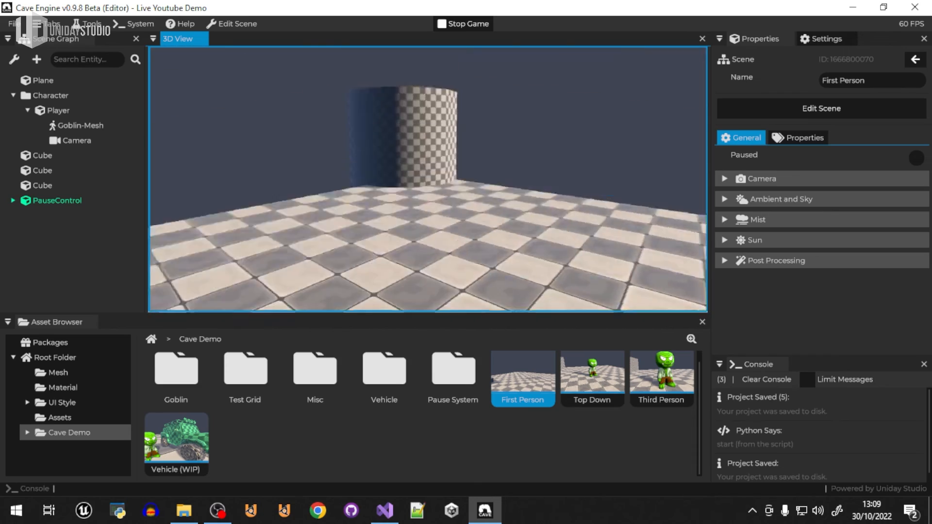
{"action": "key", "text": "w"}
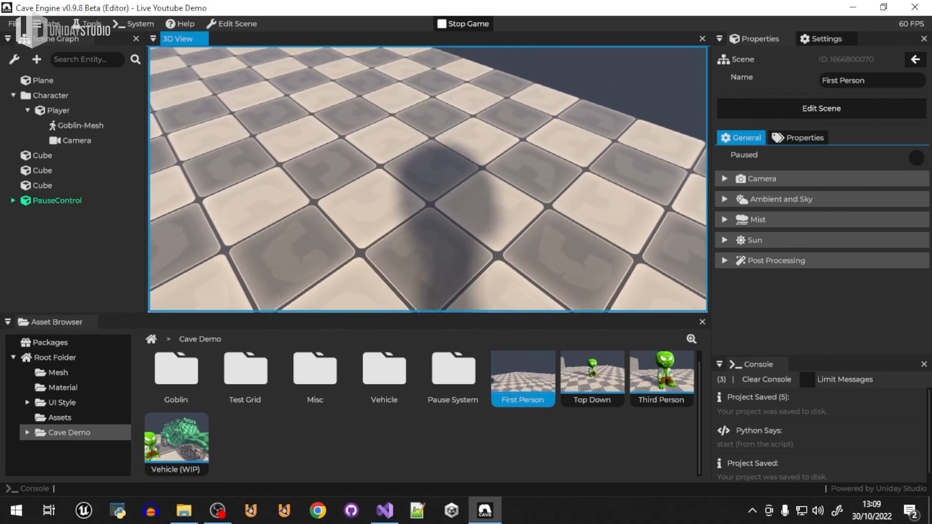
{"action": "key", "text": "Escape"}
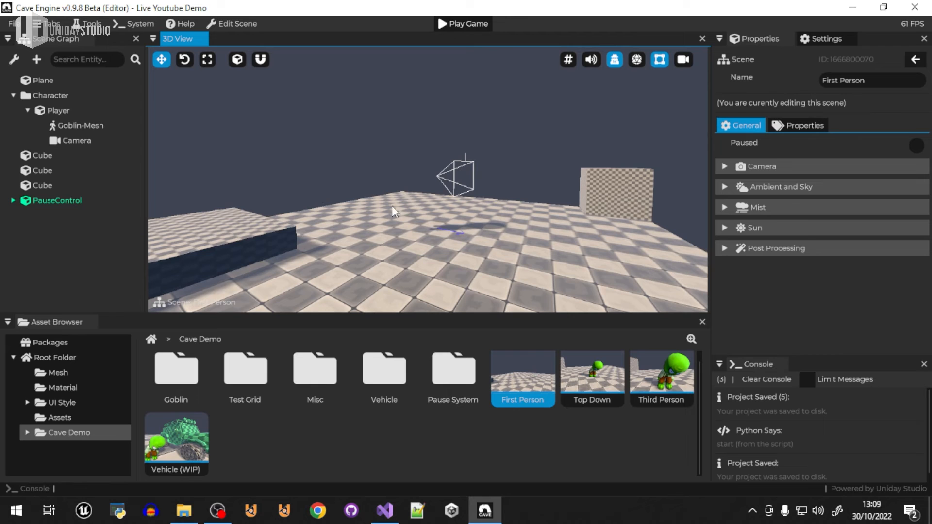
Step: Change the material in Goblin-Mesh's Mesh Component to Skin1 Mat and bring the character into closer view
{"action": "left_click", "coordinate": [89, 127]}
{"action": "middle_click_drag", "start_coordinate": [445, 178], "coordinate": [441, 198]}
{"action": "scroll", "coordinate": [440, 198], "scroll_direction": "up", "scroll_amount": 5}
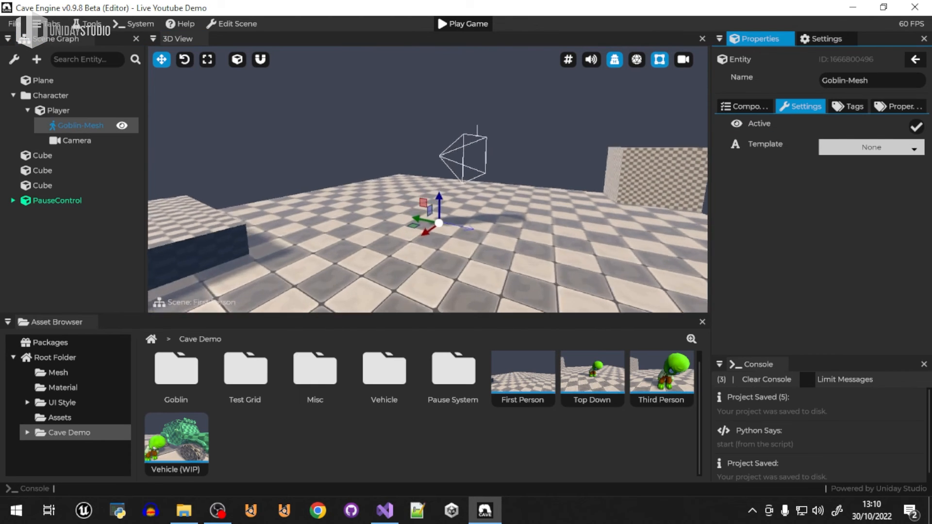
{"action": "left_click", "coordinate": [750, 102]}
{"action": "left_click", "coordinate": [811, 179]}
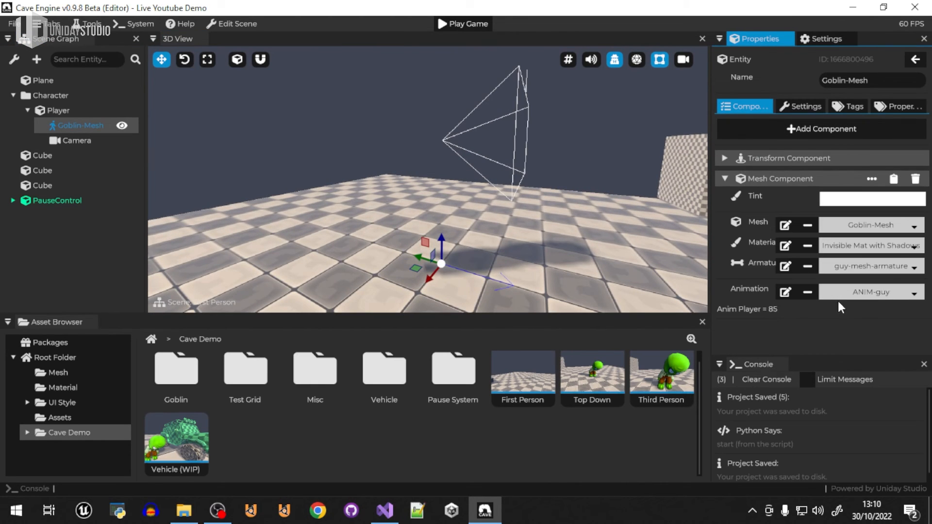
{"action": "left_click", "coordinate": [880, 248]}
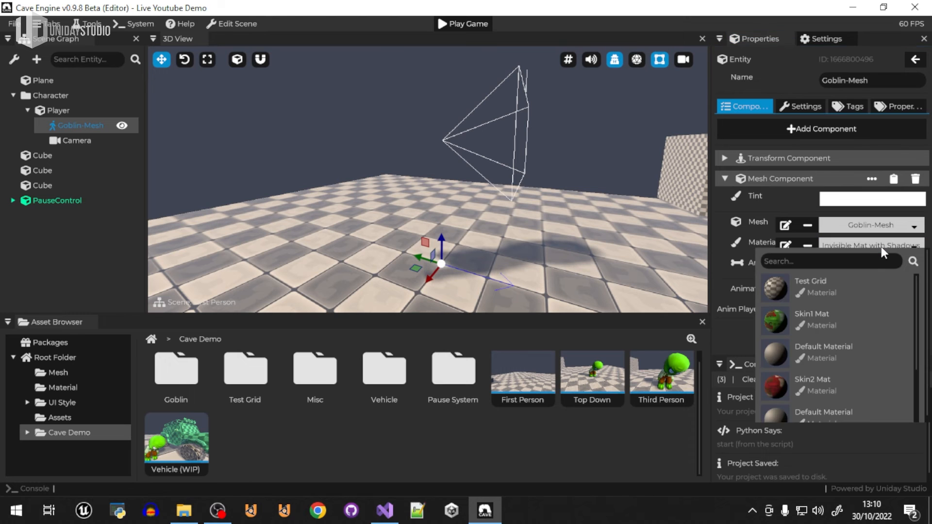
{"action": "left_click", "coordinate": [832, 325]}
{"action": "right_click_drag", "start_coordinate": [558, 199], "coordinate": [437, 176]}
{"action": "key", "text": "w"}
{"action": "key", "text": "s"}
{"action": "key", "text": "d"}
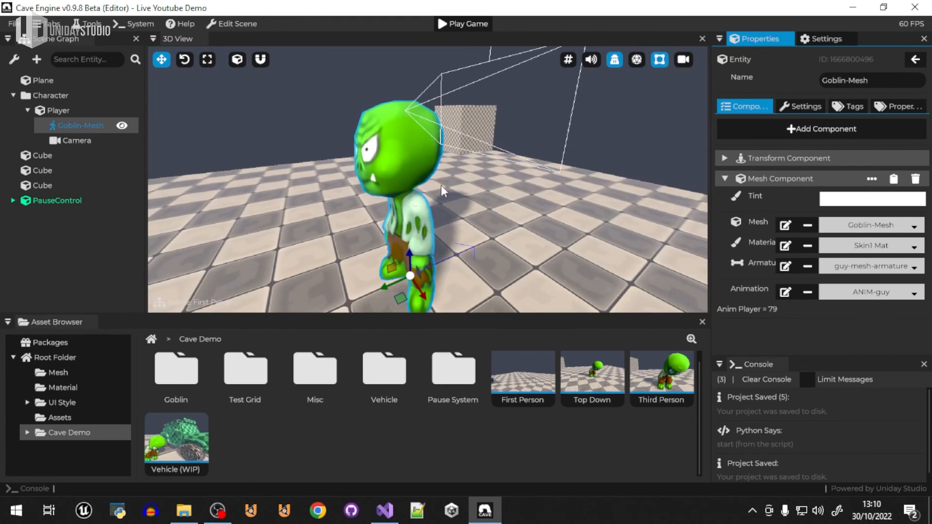
Step: Run the First Person scene with the textured goblin, look down at its body, and stop the game
{"action": "left_click", "coordinate": [482, 64]}
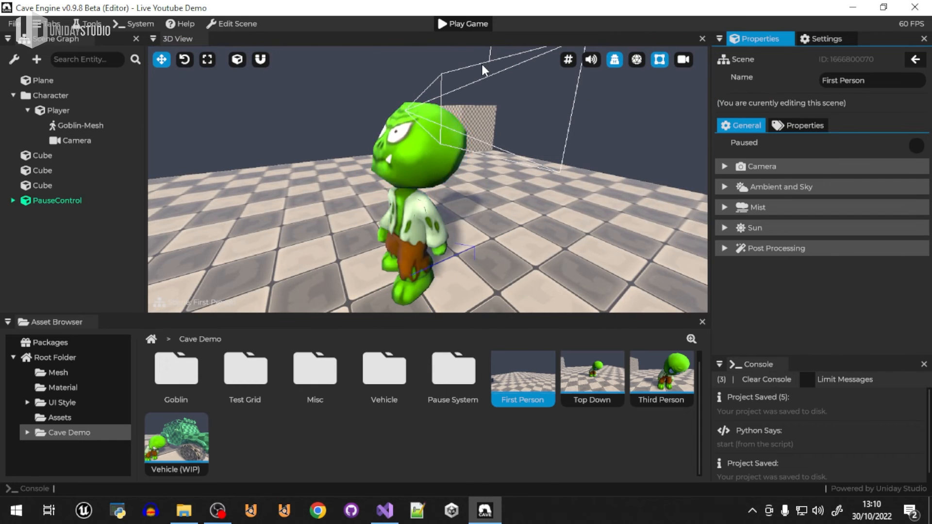
{"action": "left_click", "coordinate": [477, 24]}
{"action": "key", "text": "w"}
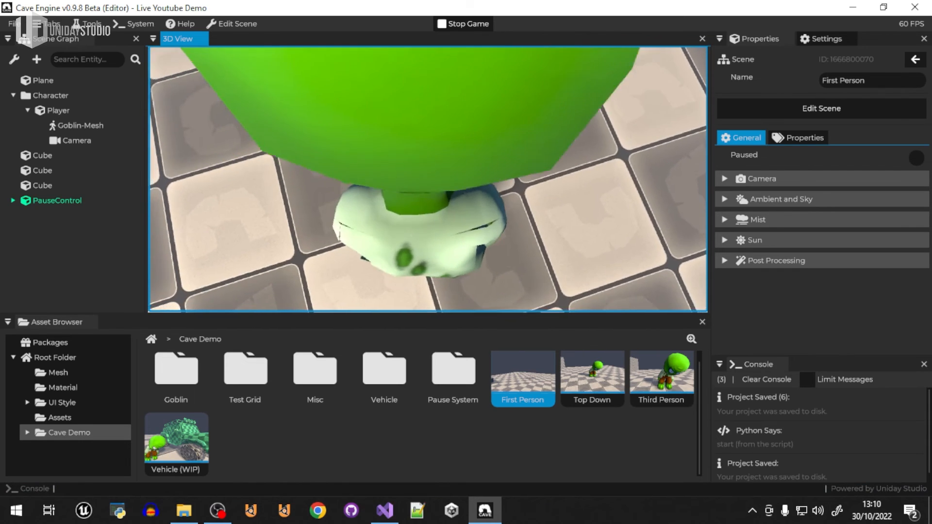
{"action": "key", "text": "F5"}
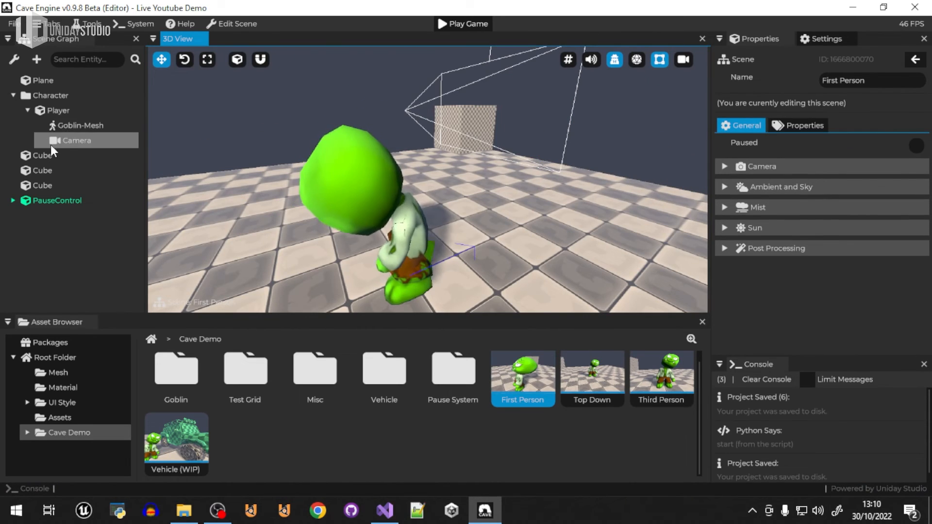
Step: Set Goblin-Mesh's material back to Invisible Mat with Shadows
{"action": "left_click", "coordinate": [72, 125]}
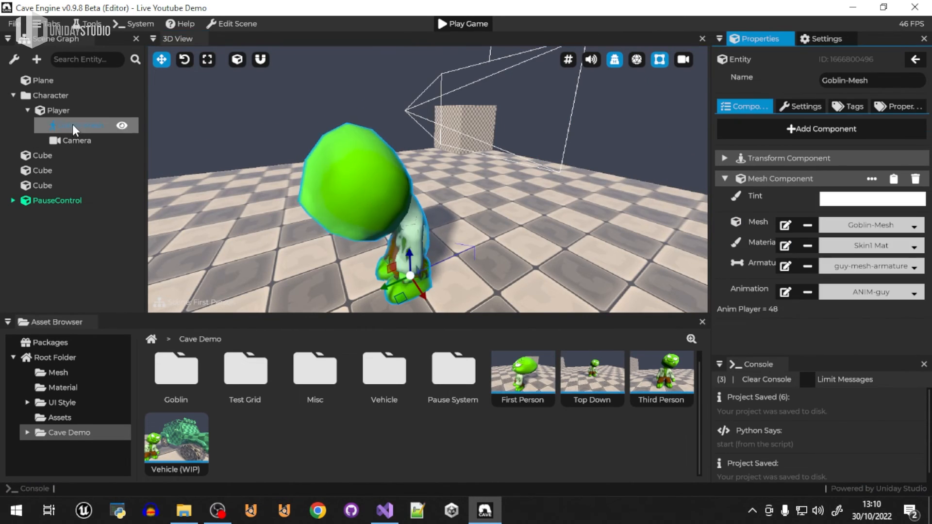
{"action": "left_click", "coordinate": [848, 244]}
{"action": "scroll", "coordinate": [853, 348], "scroll_direction": "down", "scroll_amount": 1}
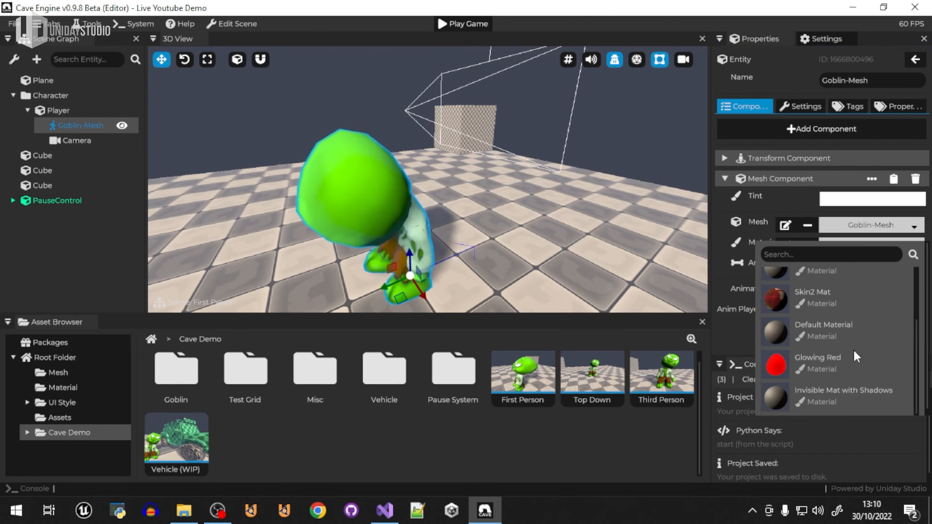
{"action": "left_click", "coordinate": [835, 400]}
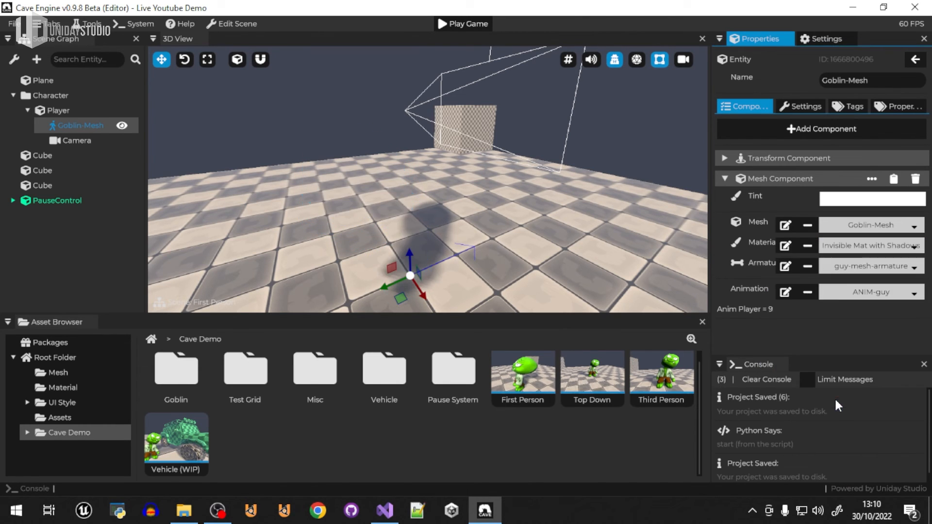
Step: Open the Invisible Mat with Shadows material and examine its settings down to the Visibility Mask
{"action": "left_click", "coordinate": [787, 244]}
{"action": "scroll", "coordinate": [776, 258], "scroll_direction": "down", "scroll_amount": 3}
{"action": "scroll", "coordinate": [801, 257], "scroll_direction": "up", "scroll_amount": 3}
{"action": "left_click", "coordinate": [788, 199]}
{"action": "scroll", "coordinate": [777, 291], "scroll_direction": "down", "scroll_amount": 1}
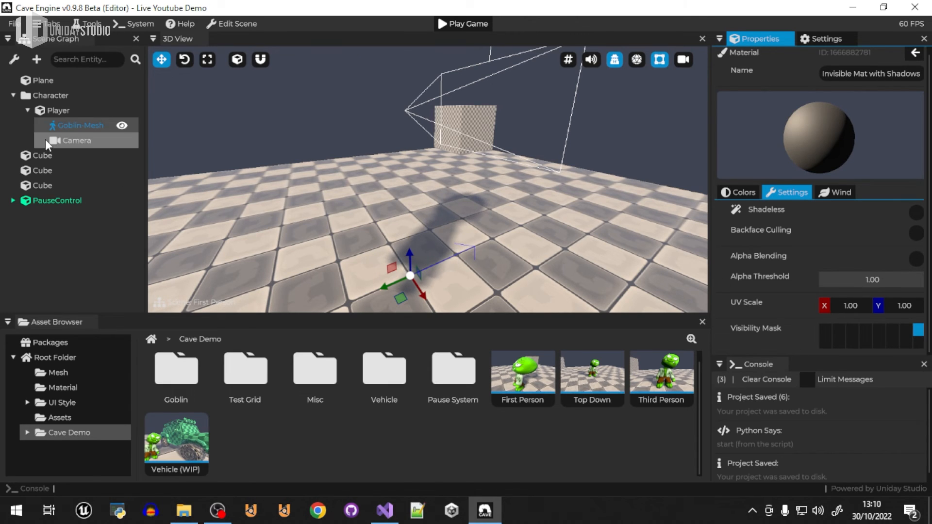
Step: Inspect the Camera entity's Camera Component, briefly expanding its preview, and collapse the component again
{"action": "left_click", "coordinate": [71, 141]}
{"action": "left_click", "coordinate": [797, 178]}
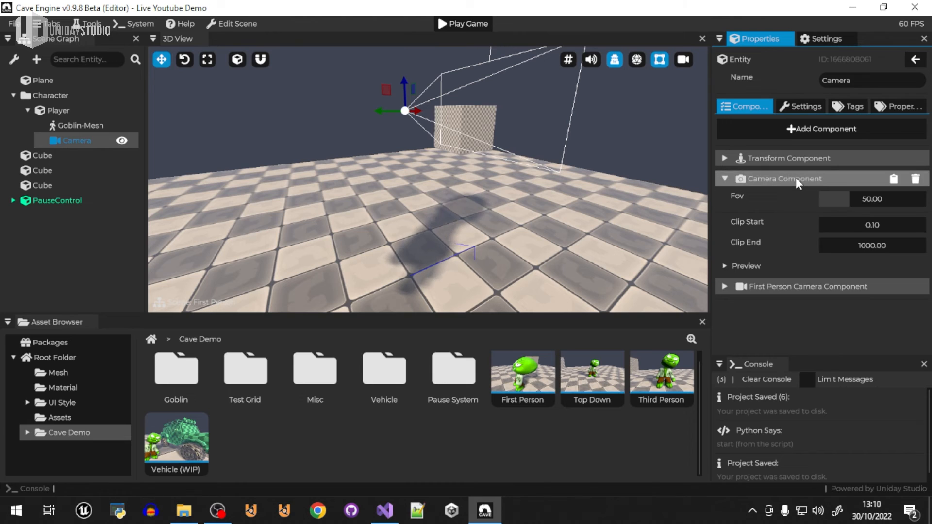
{"action": "left_click", "coordinate": [753, 266]}
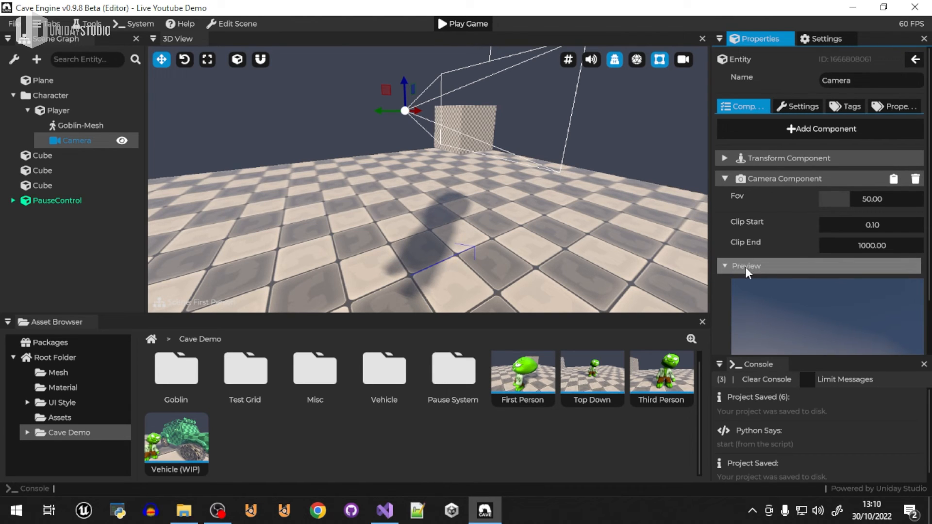
{"action": "left_click", "coordinate": [745, 266]}
{"action": "left_click", "coordinate": [783, 178]}
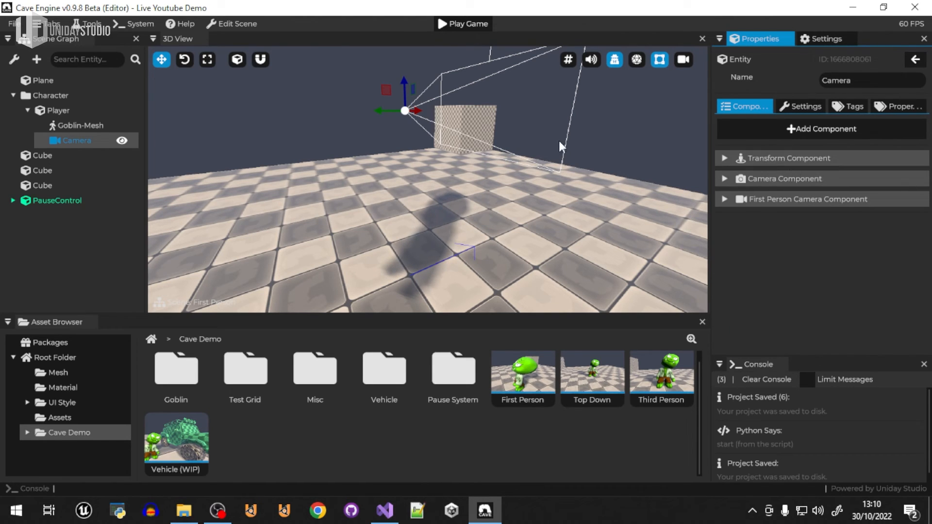
Step: In the scene's camera settings, turn the eighth Render Mask layer on and off again
{"action": "left_click", "coordinate": [14, 60]}
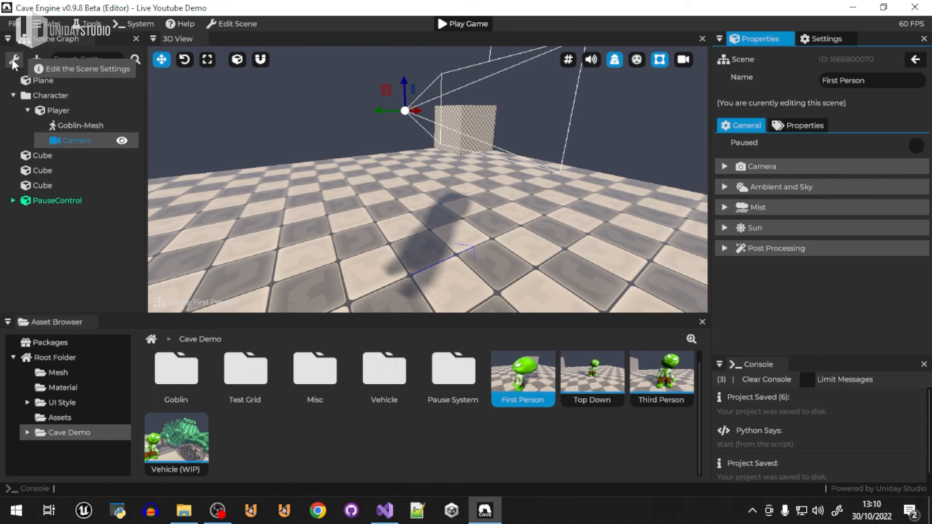
{"action": "left_click", "coordinate": [784, 168]}
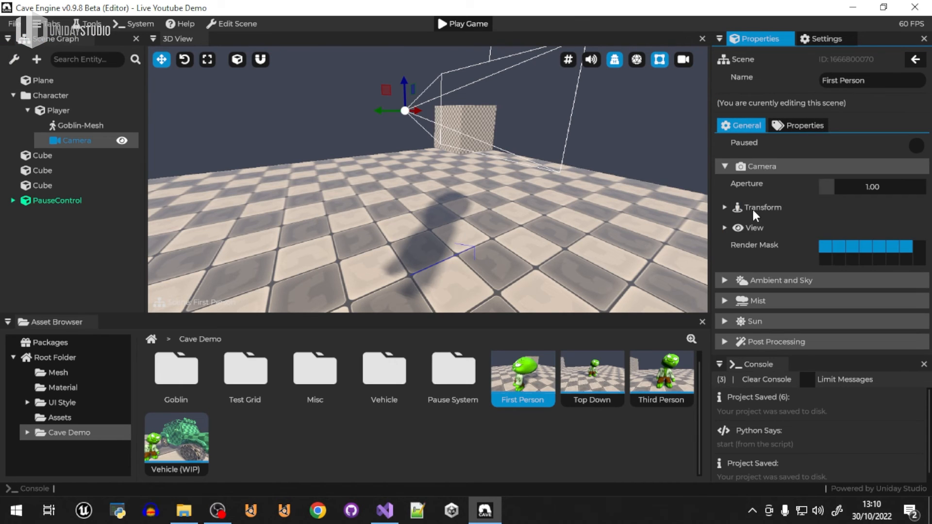
{"action": "left_click", "coordinate": [919, 248]}
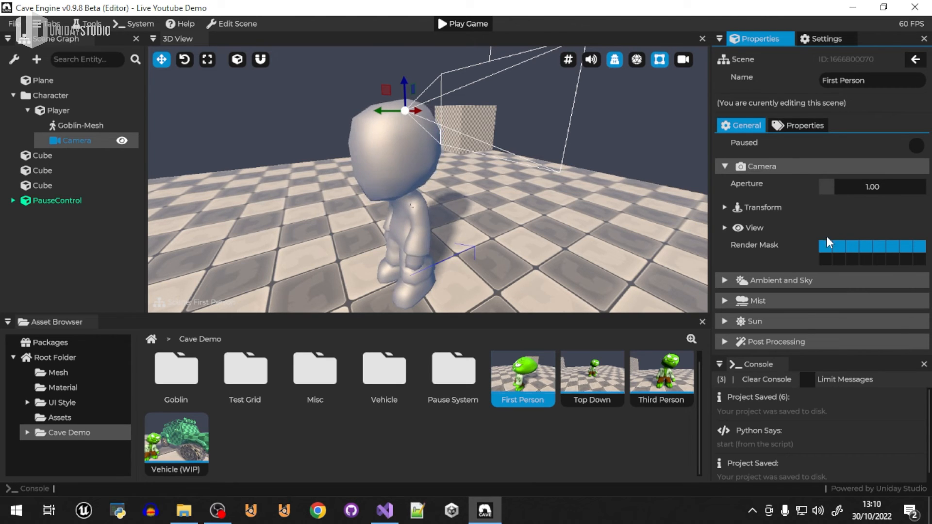
{"action": "left_click", "coordinate": [920, 248]}
Step: Expand the Sun's shadow settings and toggle the eighth Shadow Mask layer off and back on
{"action": "left_click", "coordinate": [783, 321]}
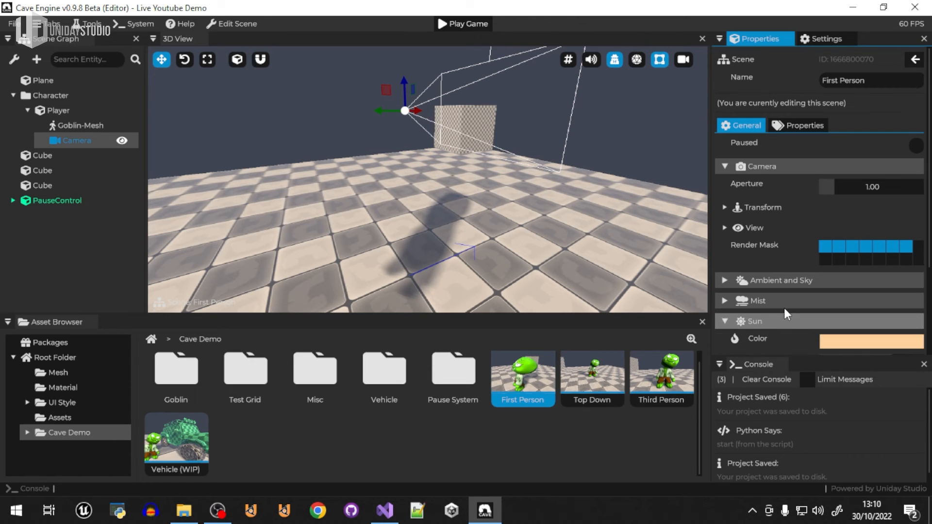
{"action": "scroll", "coordinate": [779, 309], "scroll_direction": "down", "scroll_amount": 3}
{"action": "left_click", "coordinate": [742, 323]}
{"action": "scroll", "coordinate": [785, 290], "scroll_direction": "down", "scroll_amount": 5}
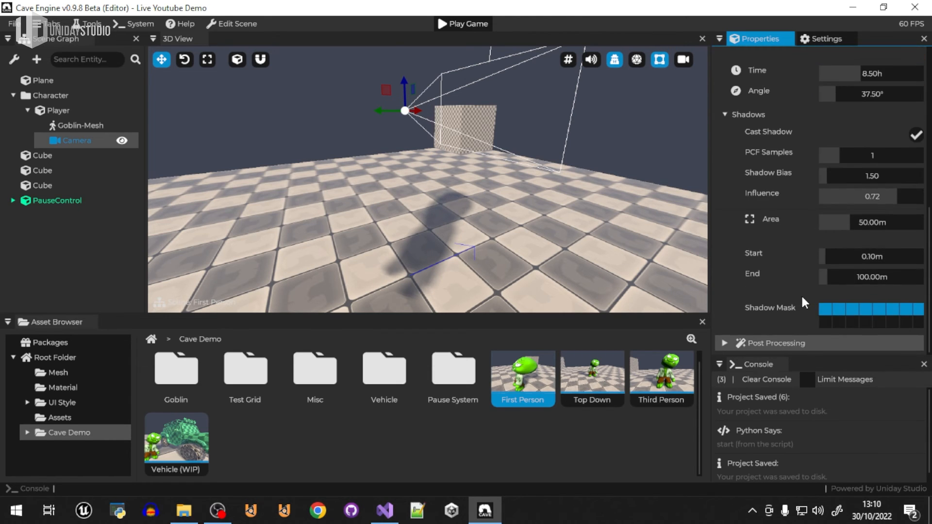
{"action": "left_click", "coordinate": [921, 311]}
{"action": "left_click", "coordinate": [920, 310]}
Step: Deselect the ground plane, check the character's shadow in a game run, and stop the game
{"action": "left_click", "coordinate": [511, 242]}
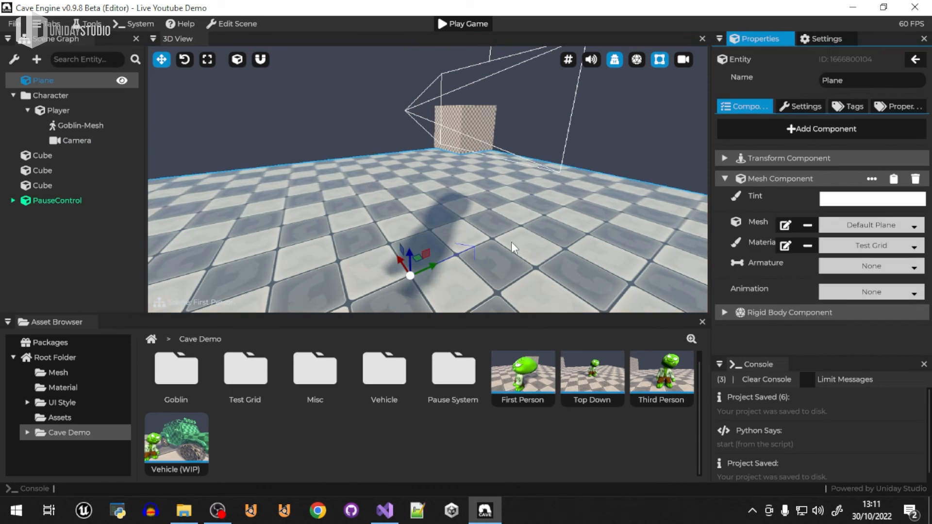
{"action": "left_click", "coordinate": [622, 100]}
{"action": "left_click", "coordinate": [462, 23]}
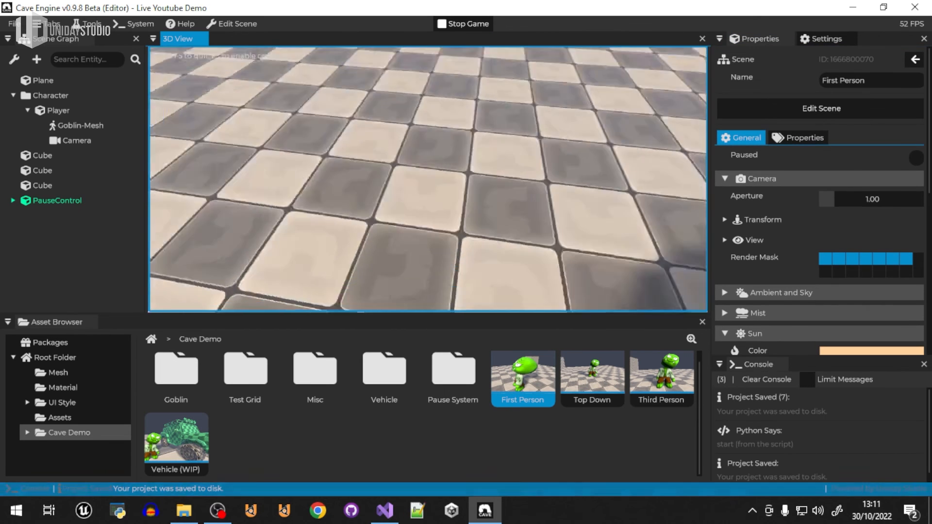
{"action": "key", "text": "F9"}
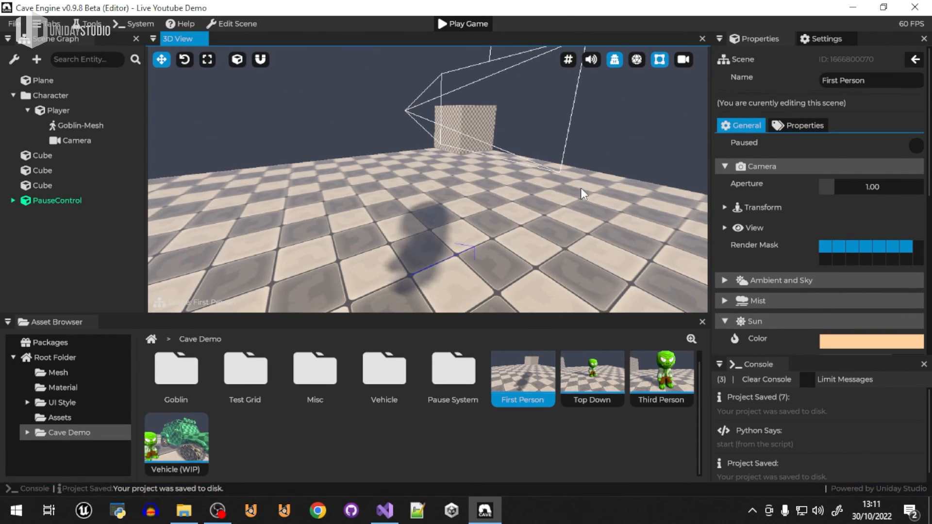
Step: Inspect the Player entity's Player Component and Character Component, collapsing both again
{"action": "left_click", "coordinate": [53, 111]}
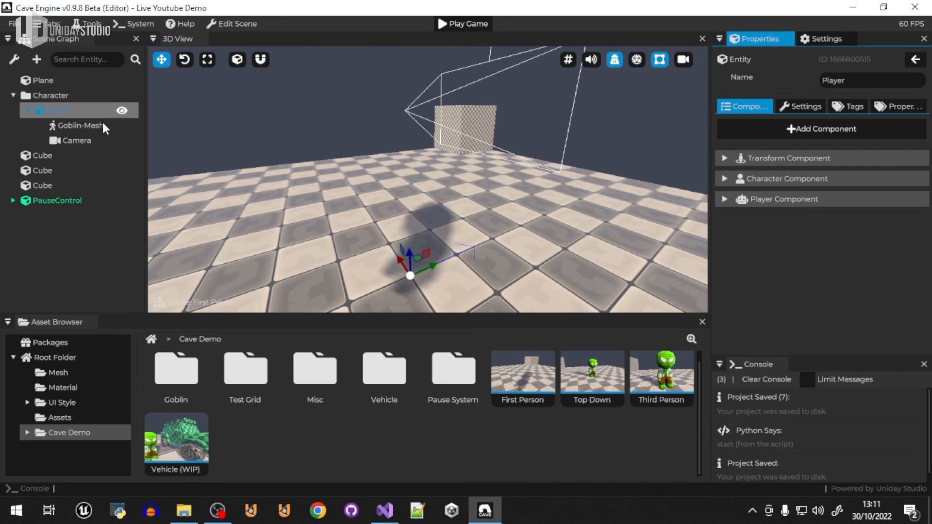
{"action": "left_click", "coordinate": [815, 198]}
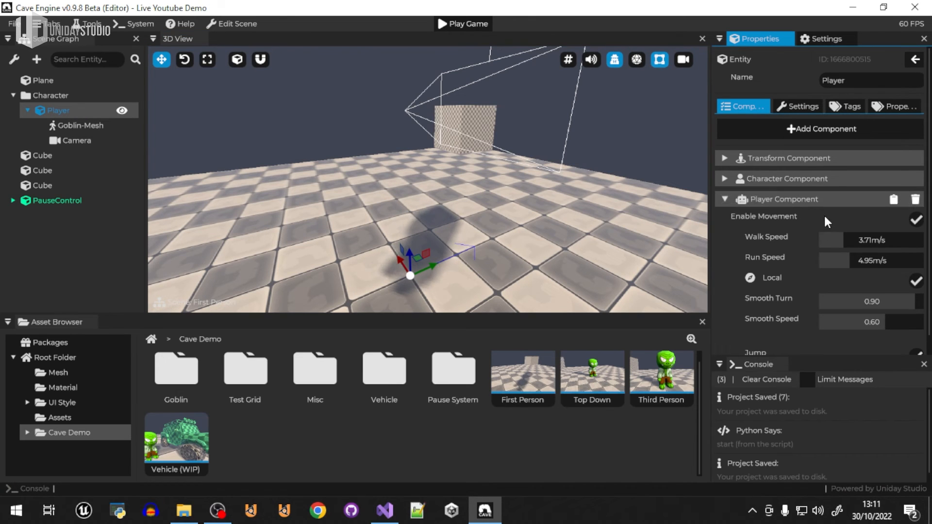
{"action": "left_click", "coordinate": [799, 200]}
{"action": "left_click", "coordinate": [802, 180]}
{"action": "left_click", "coordinate": [809, 180]}
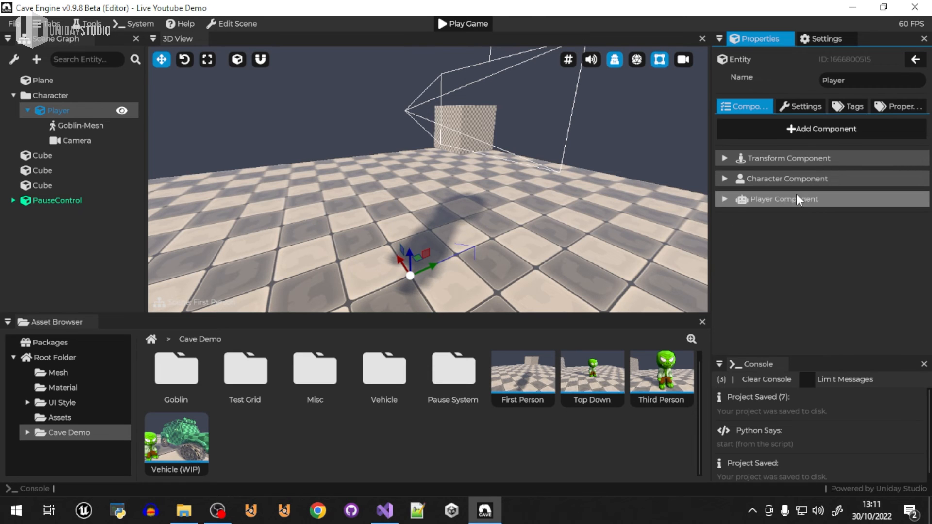
Step: Examine the Player's Player Component and the Camera's First Person Camera Component settings, collapse the camera component, and deselect the entity
{"action": "left_click", "coordinate": [800, 200]}
{"action": "scroll", "coordinate": [779, 319], "scroll_direction": "down", "scroll_amount": 1}
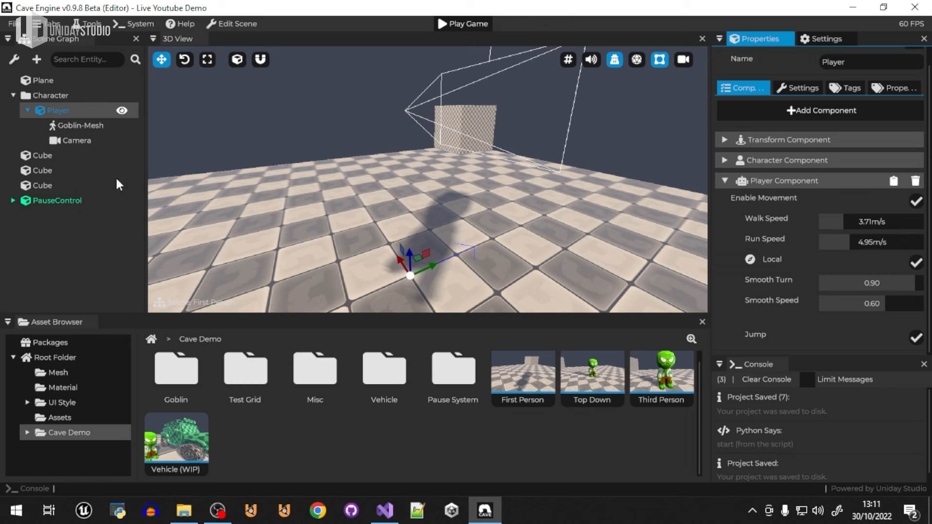
{"action": "left_click", "coordinate": [70, 137]}
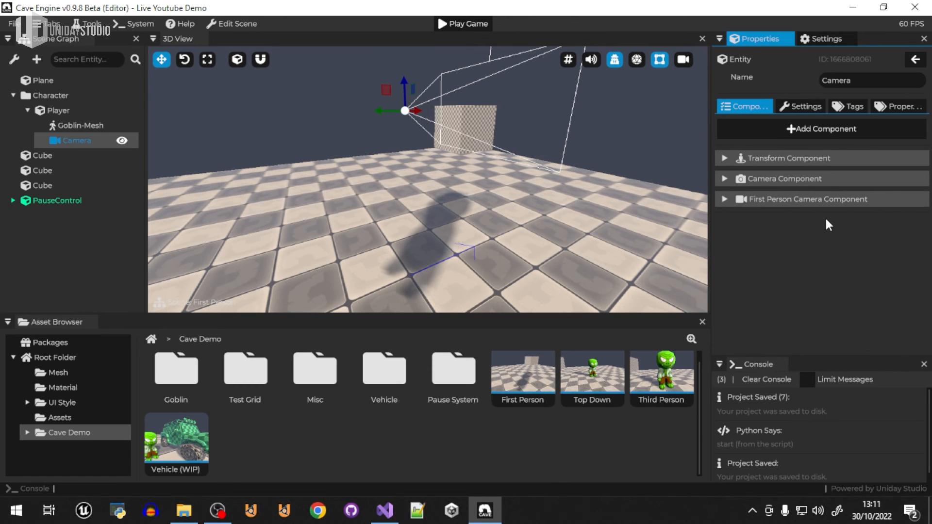
{"action": "left_click", "coordinate": [790, 199]}
{"action": "scroll", "coordinate": [730, 296], "scroll_direction": "down", "scroll_amount": 1}
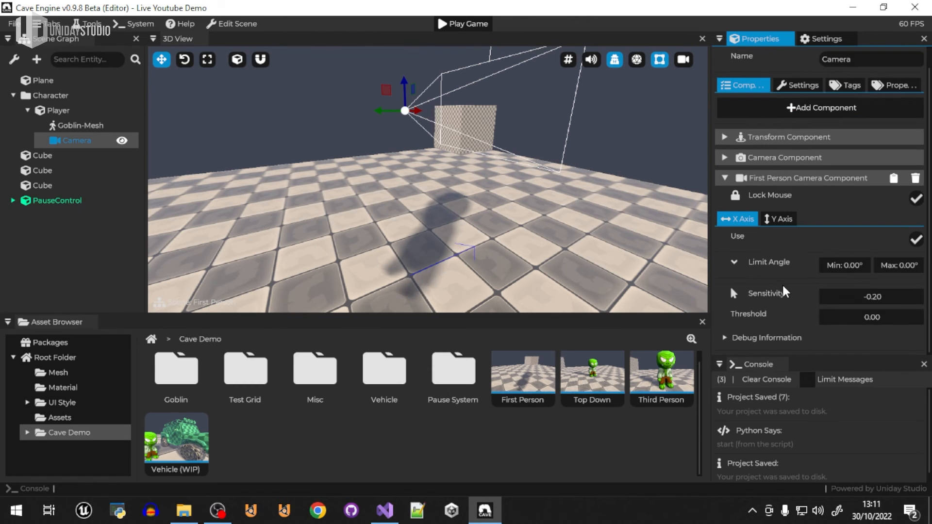
{"action": "left_click", "coordinate": [798, 180]}
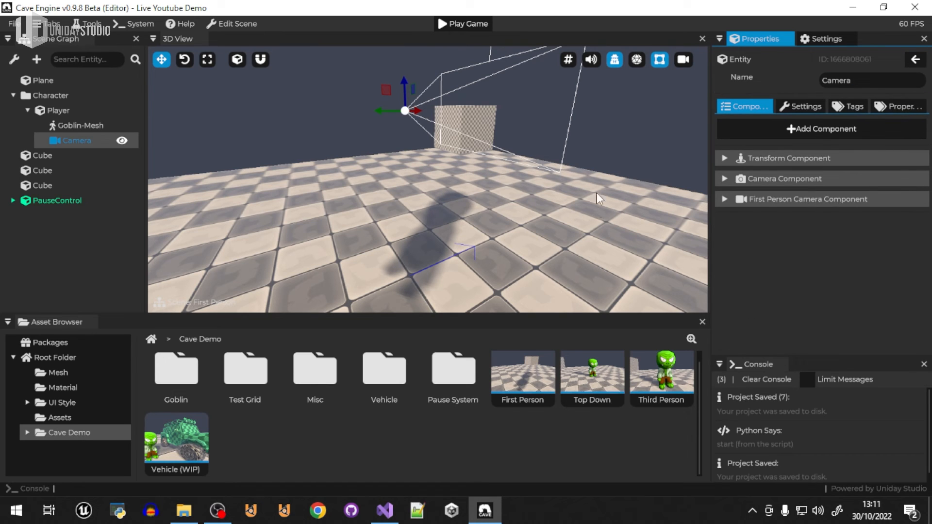
{"action": "left_click", "coordinate": [611, 125]}
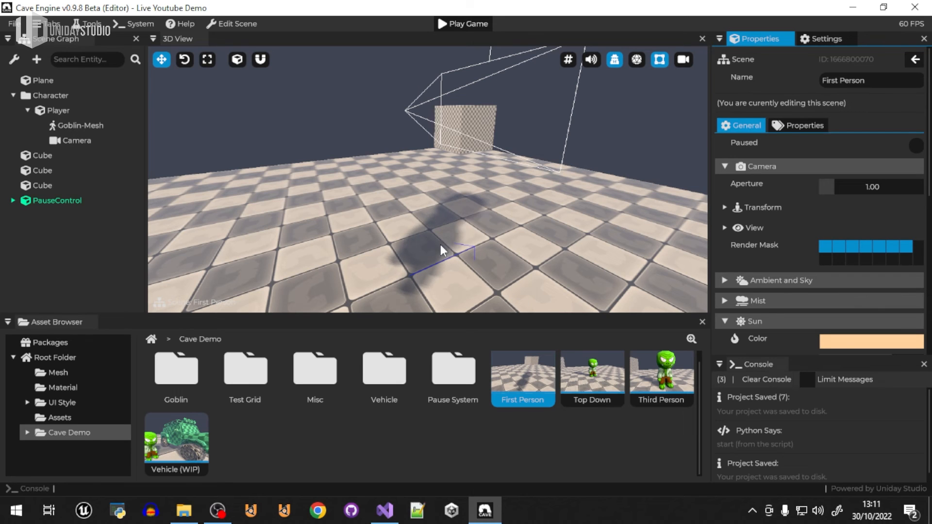
Step: Check the Goblin-Mesh entity's Mesh Component, deselect it, and briefly test the First Person scene in a game run
{"action": "left_click", "coordinate": [82, 126]}
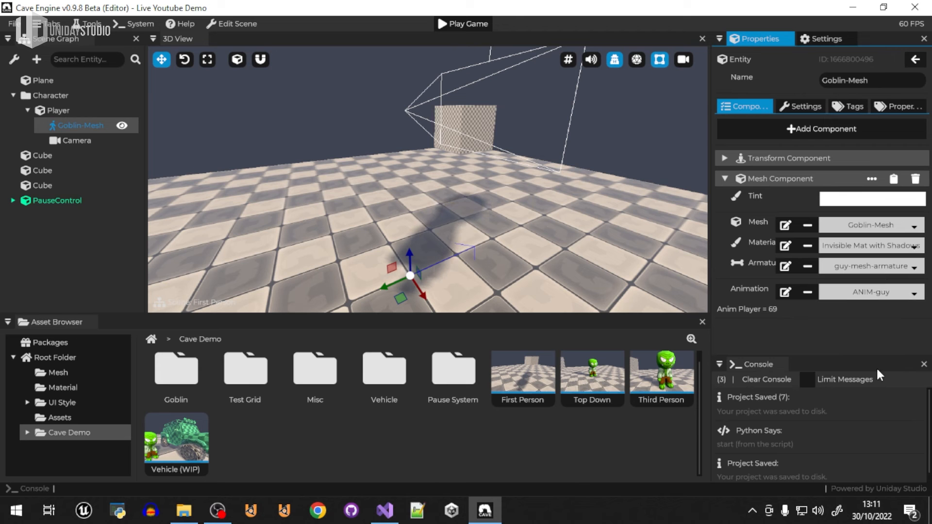
{"action": "left_click", "coordinate": [637, 124]}
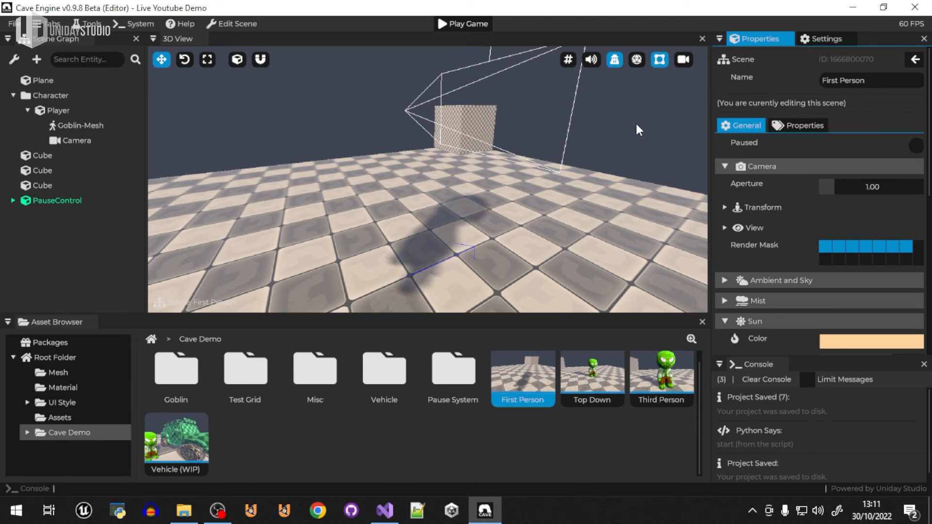
{"action": "left_click", "coordinate": [476, 24]}
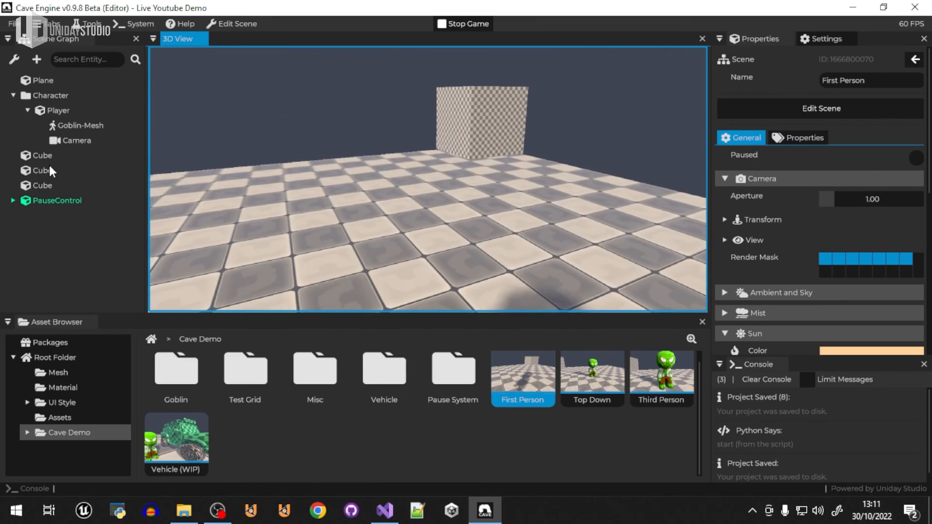
{"action": "key", "text": "Escape"}
Step: Open the Top Down scene, run the game, walk the character in all directions, and pause it
{"action": "double_click", "coordinate": [610, 378]}
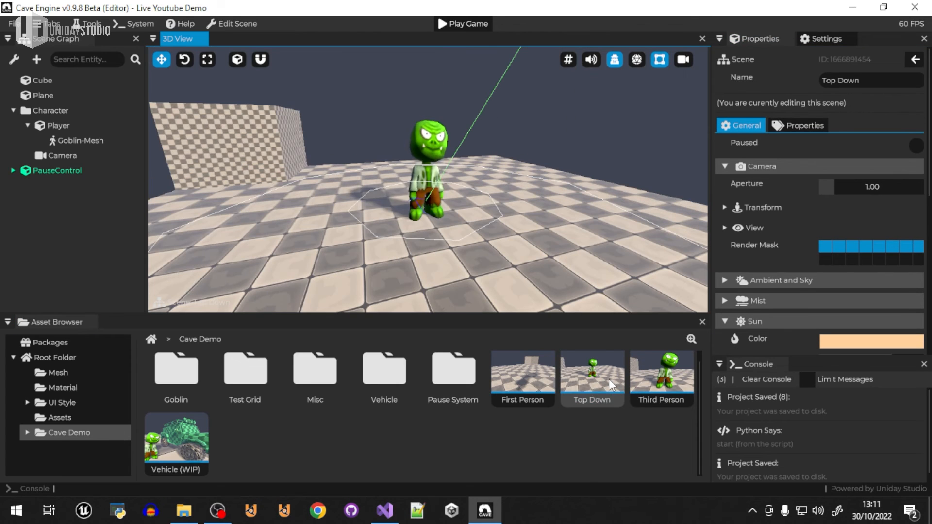
{"action": "left_click", "coordinate": [467, 22]}
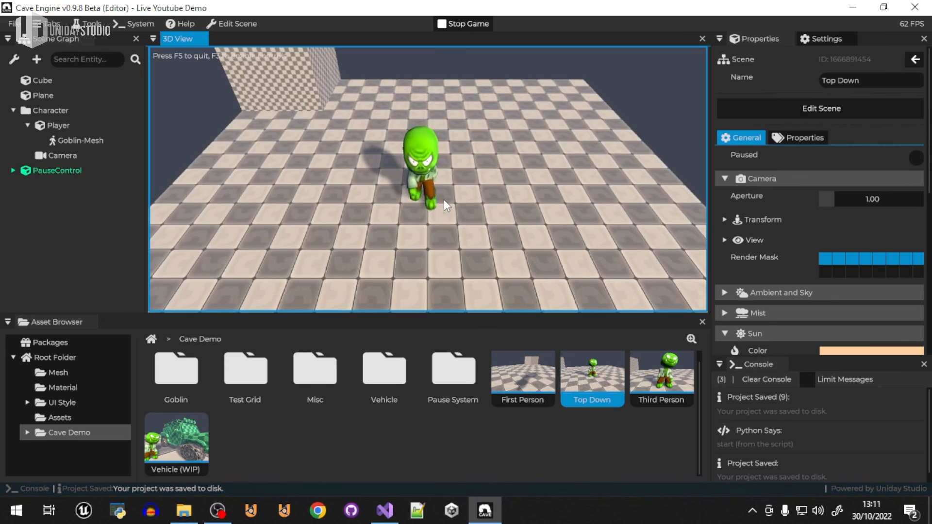
{"action": "key", "text": "w"}
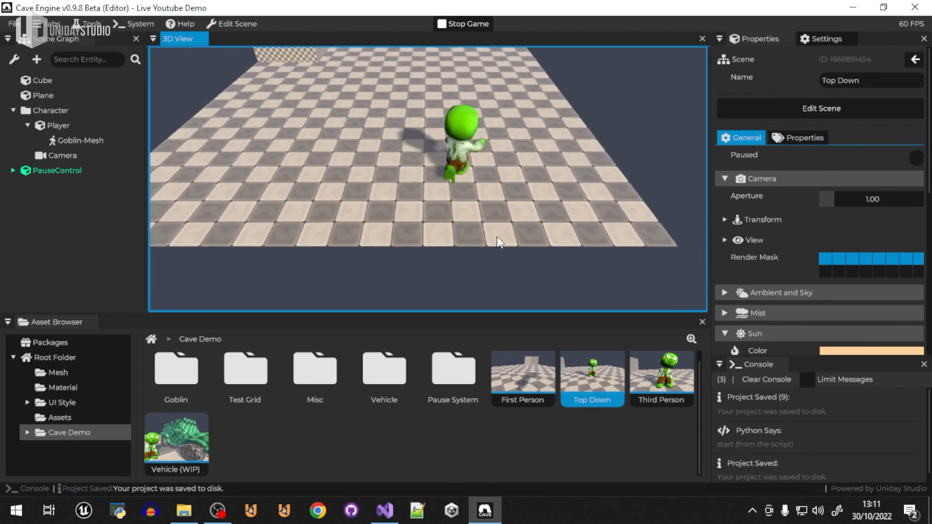
{"action": "key", "text": "a"}
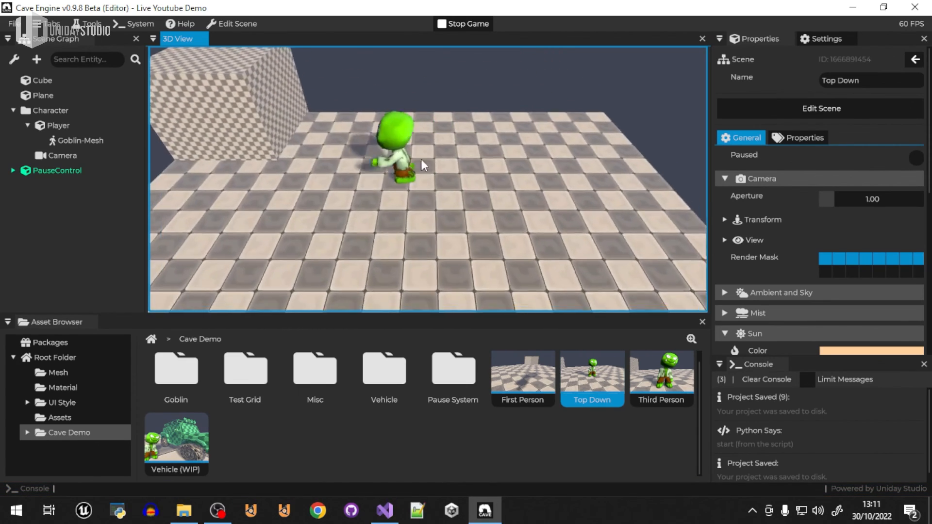
{"action": "key", "text": "s"}
{"action": "key", "text": "d"}
{"action": "key", "text": "w"}
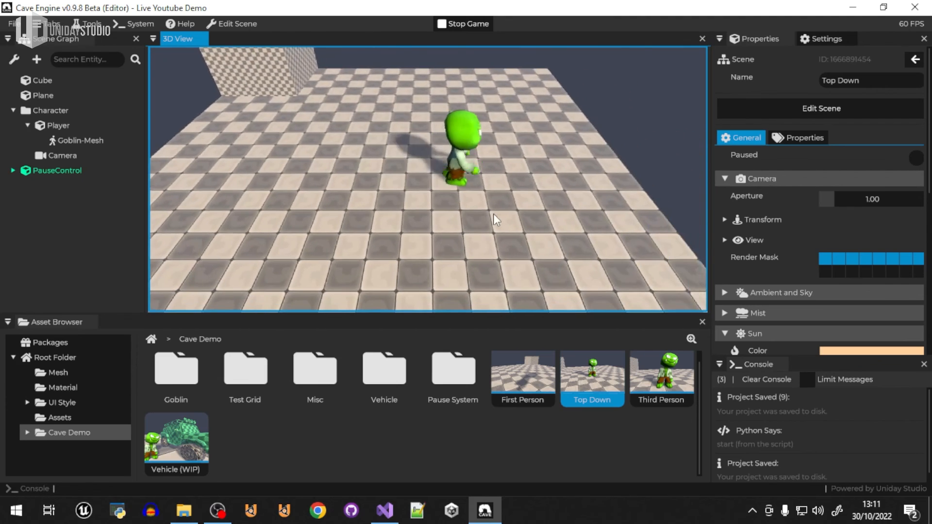
{"action": "key", "text": "Escape"}
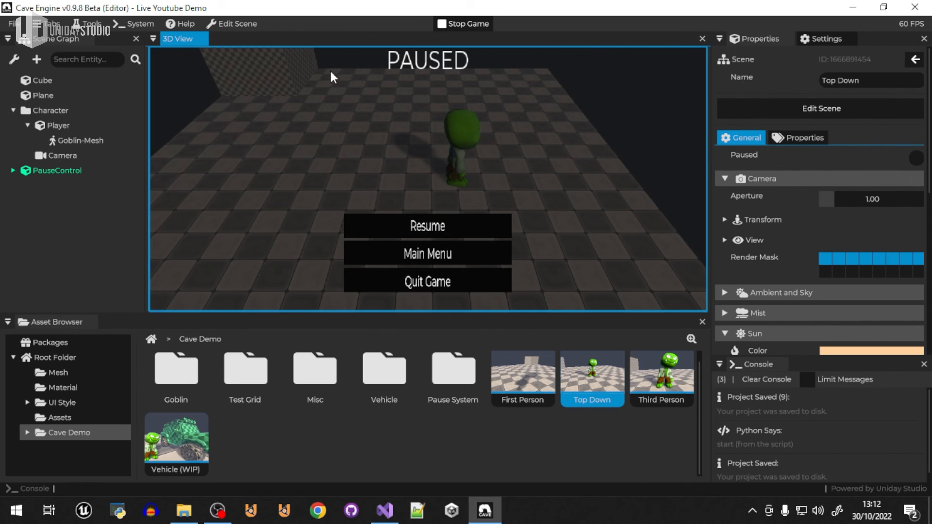
Step: Resume the paused Top Down game, move the character around with a jump, and stop the game
{"action": "left_click", "coordinate": [468, 224]}
{"action": "key", "text": "a"}
{"action": "key", "text": "s"}
{"action": "key", "text": "space"}
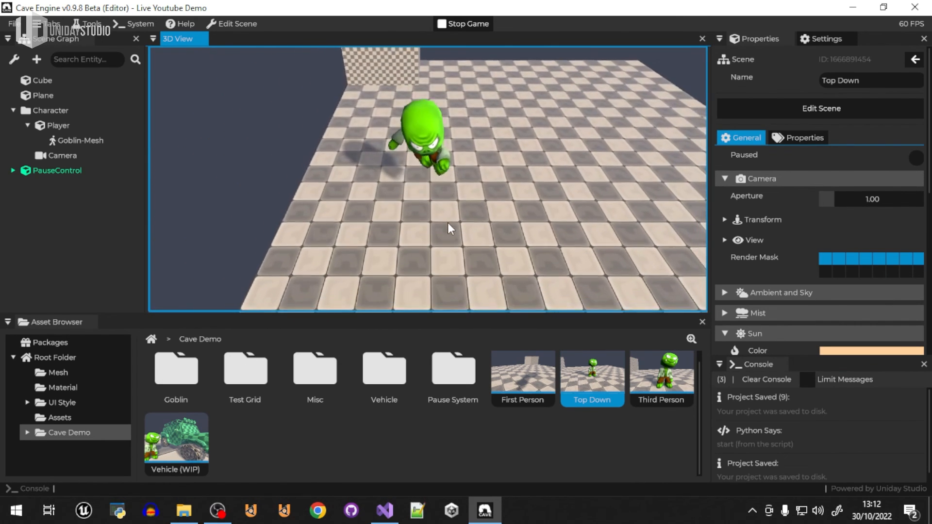
{"action": "key", "text": "s"}
{"action": "key", "text": "d"}
{"action": "key", "text": "w"}
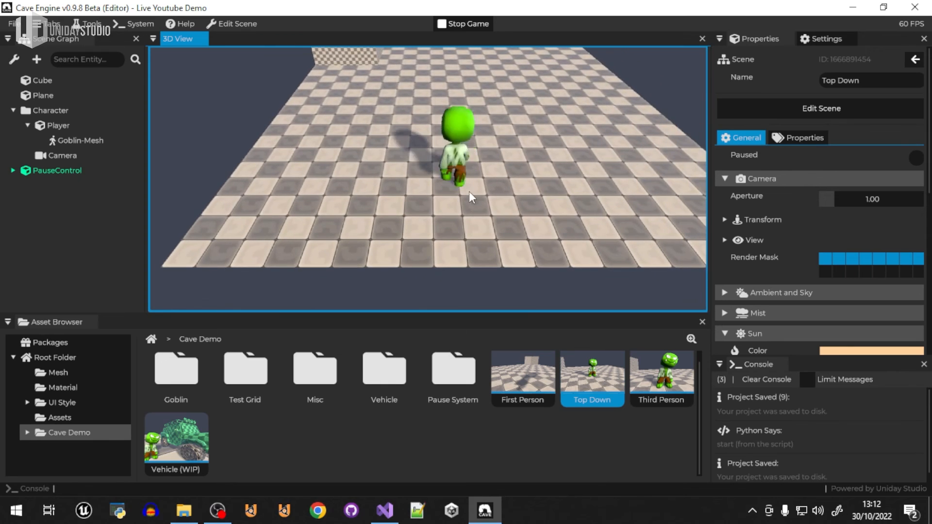
{"action": "left_click", "coordinate": [479, 22]}
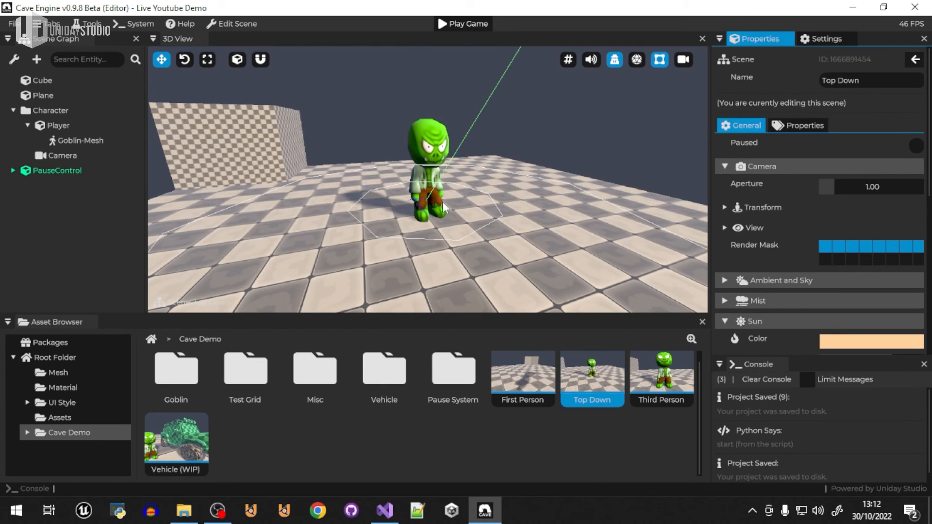
Step: Inspect the Top Down scene's Player entity and its Goblin-Mesh child
{"action": "left_click", "coordinate": [57, 126]}
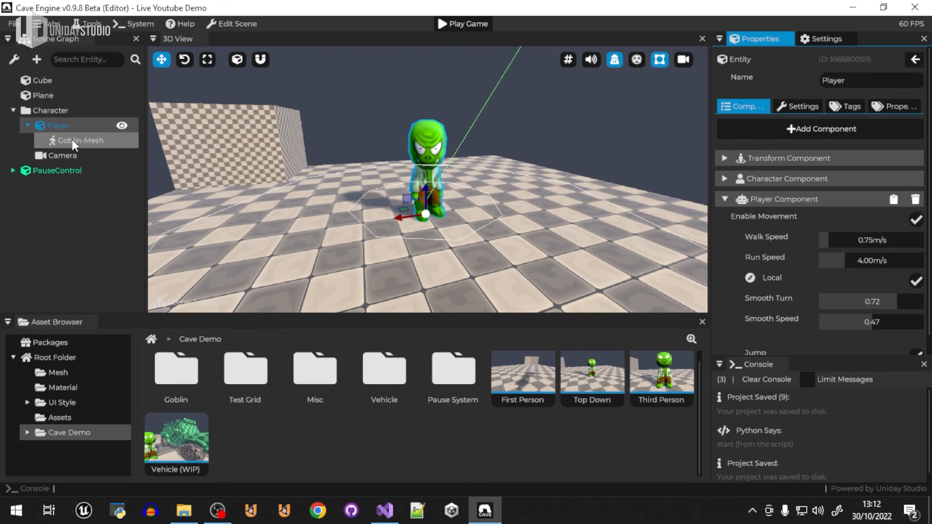
{"action": "left_click", "coordinate": [72, 140]}
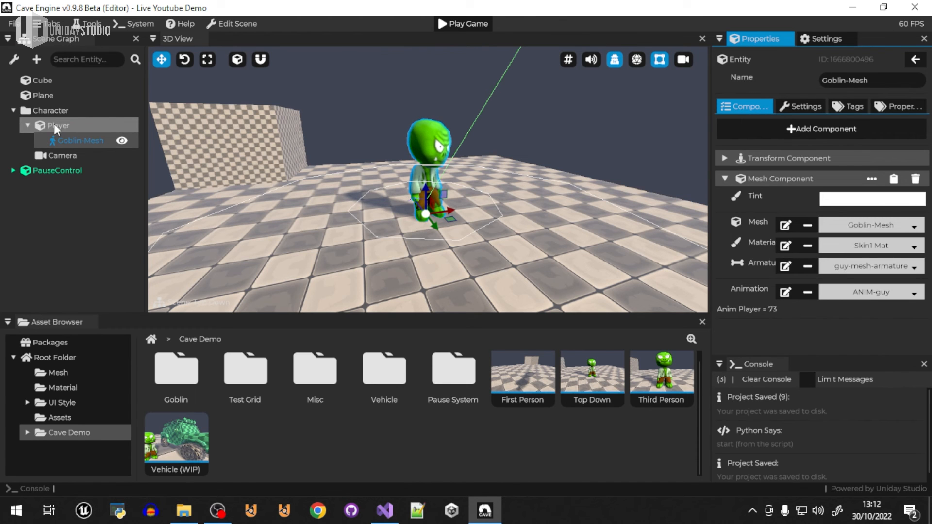
{"action": "left_click", "coordinate": [55, 124]}
{"action": "right_click_drag", "start_coordinate": [340, 190], "coordinate": [527, 142]}
Step: Set the Camera's TopDown Camera Component range to a minimum of 2.80 m and a maximum of 4.90 m, and deselect the camera
{"action": "left_click", "coordinate": [64, 158]}
{"action": "key", "text": "s"}
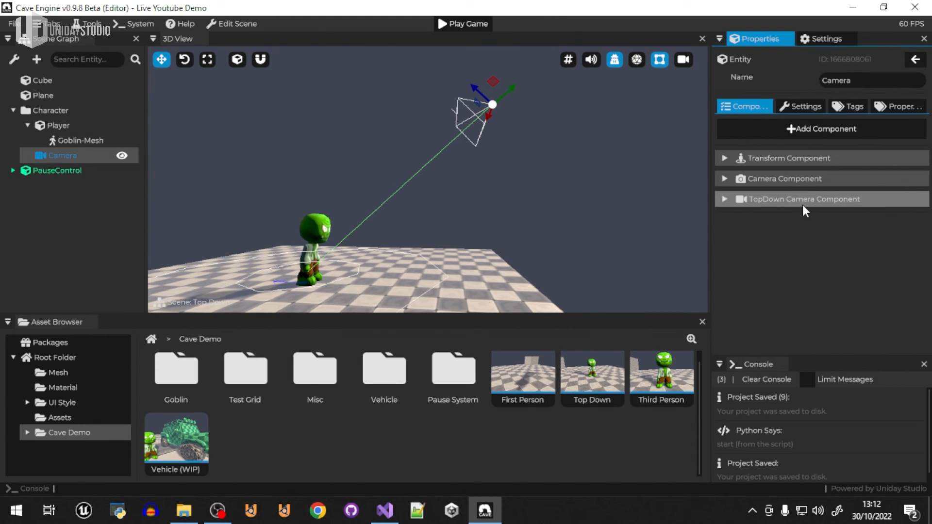
{"action": "left_click", "coordinate": [770, 199]}
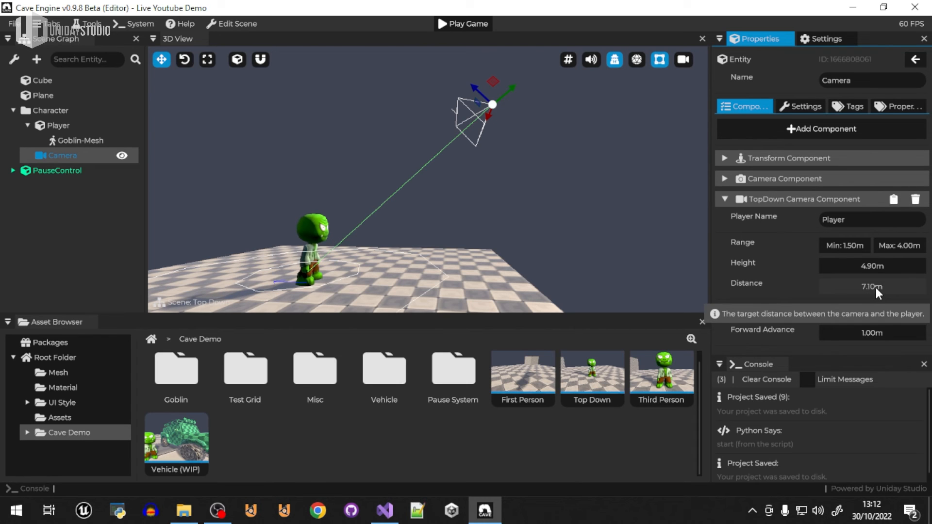
{"action": "right_click_drag", "start_coordinate": [461, 163], "coordinate": [429, 174]}
{"action": "left_click_drag", "start_coordinate": [863, 243], "coordinate": [916, 244]}
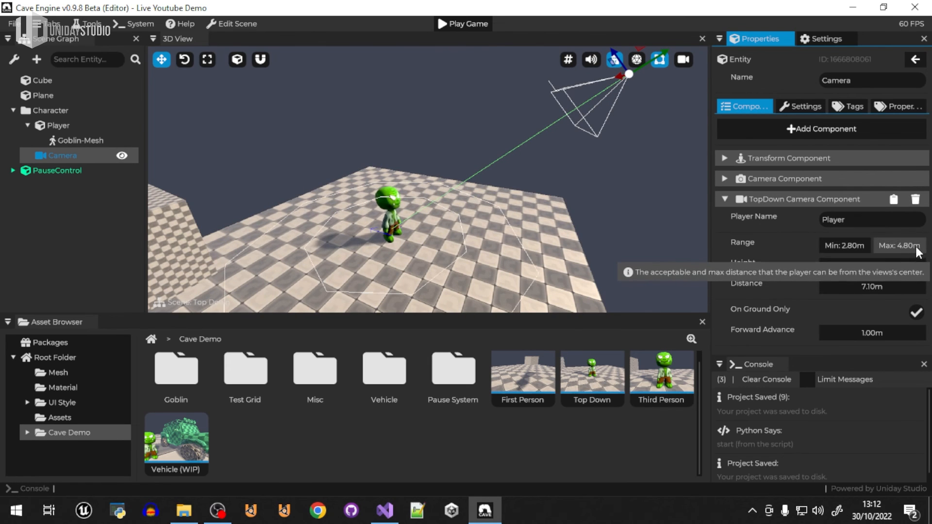
{"action": "left_click", "coordinate": [523, 103]}
Step: Run the Top Down game to test the widened camera range by walking the character in all directions, and stop it
{"action": "left_click", "coordinate": [468, 25]}
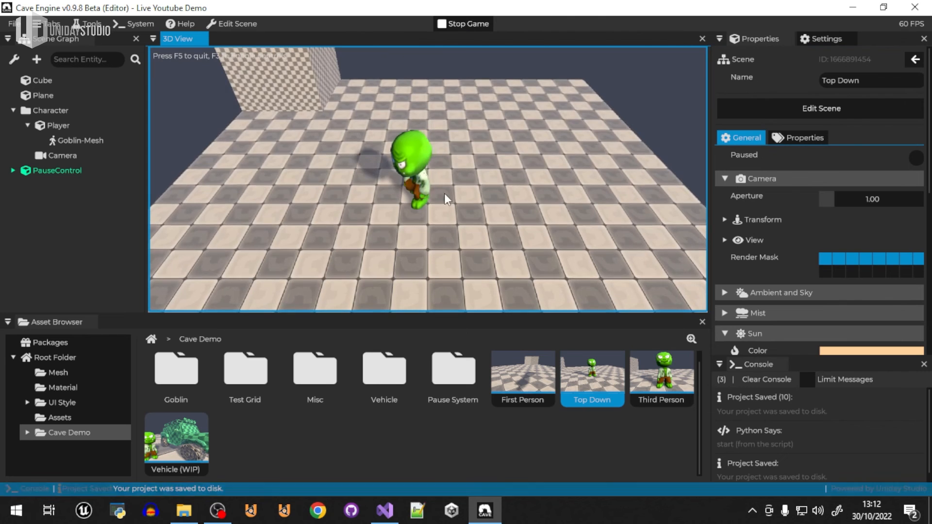
{"action": "key", "text": "a"}
{"action": "key", "text": "s"}
{"action": "key", "text": "a"}
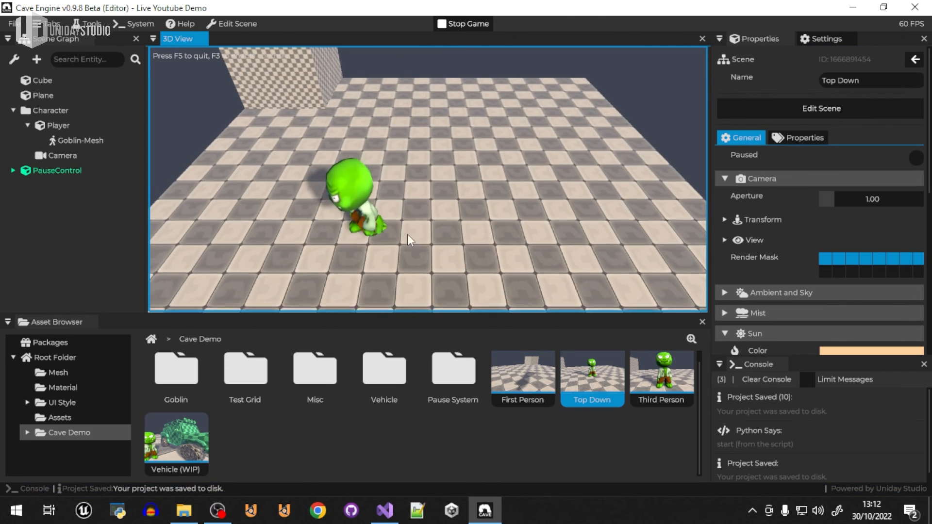
{"action": "key", "text": "d"}
{"action": "key", "text": "w"}
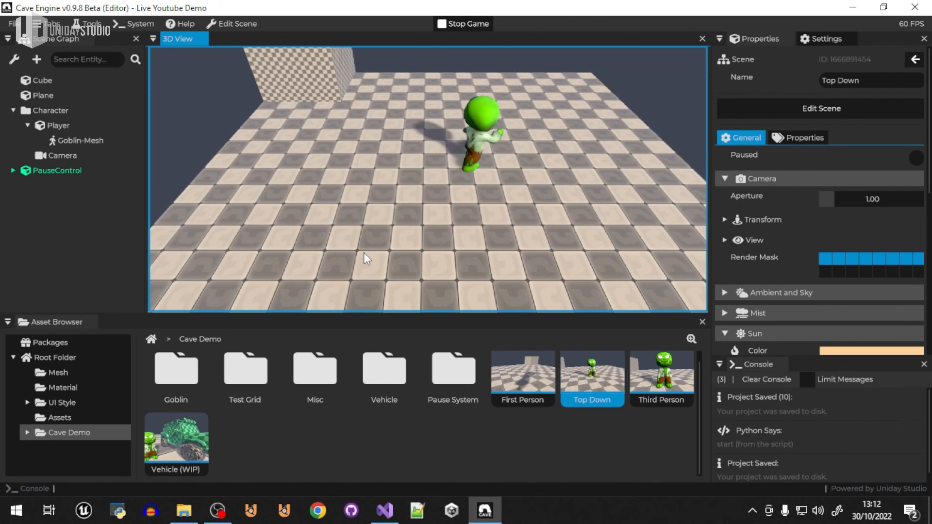
{"action": "key", "text": "a"}
{"action": "key", "text": "s"}
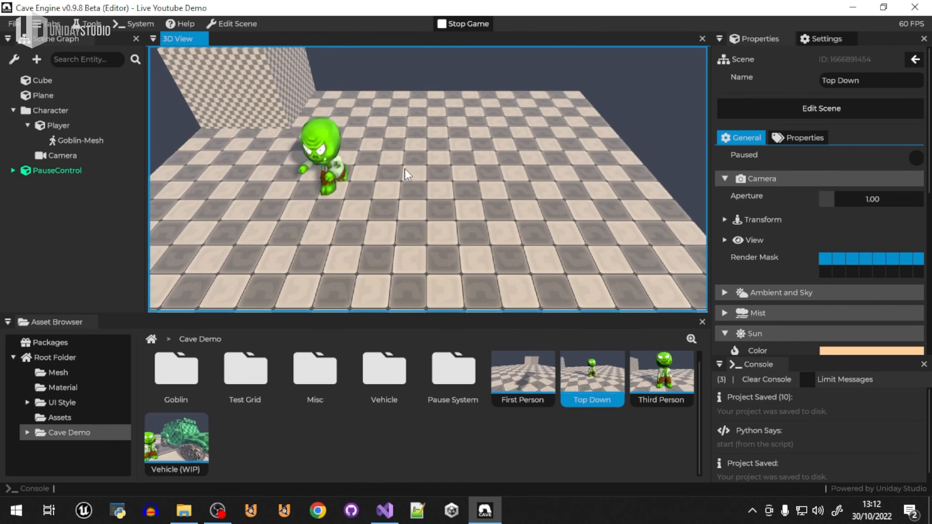
{"action": "key", "text": "d"}
{"action": "key", "text": "w"}
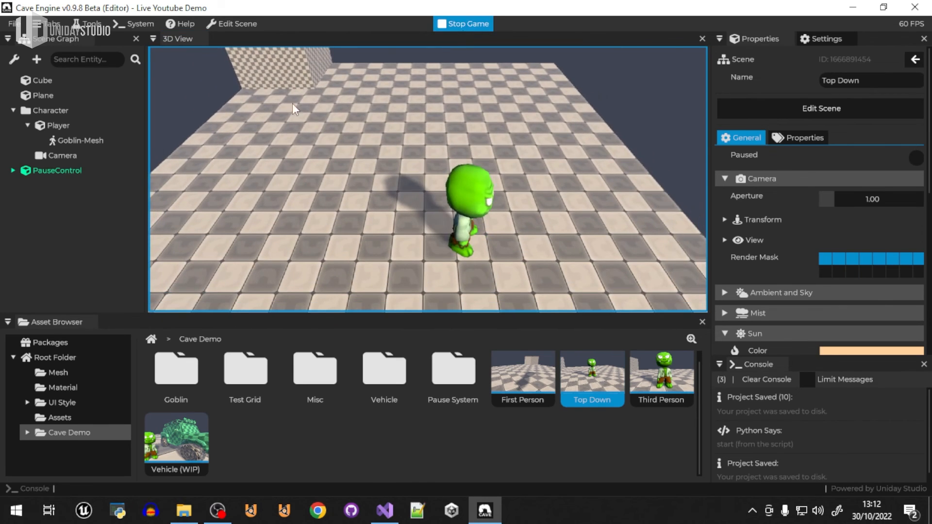
{"action": "left_click", "coordinate": [464, 24]}
Step: Reduce the Camera's TopDown range minimum to 2.20 m
{"action": "left_click", "coordinate": [69, 162]}
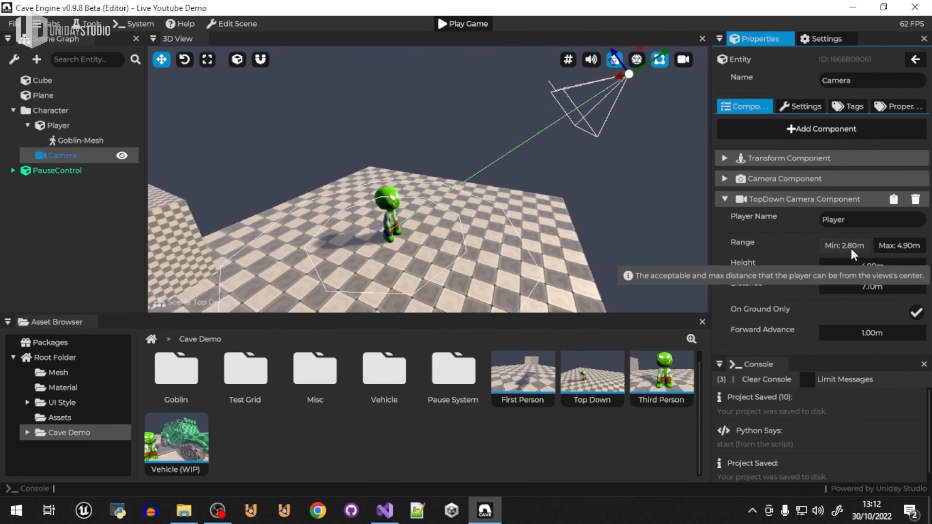
{"action": "left_click_drag", "start_coordinate": [840, 249], "coordinate": [858, 247]}
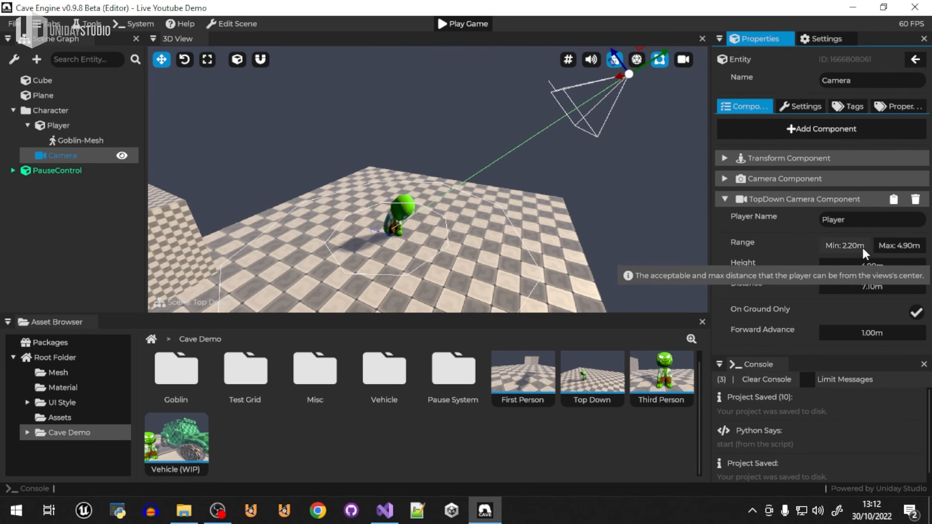
{"action": "middle_click_drag", "start_coordinate": [518, 253], "coordinate": [427, 253]}
{"action": "key", "text": "w"}
{"action": "right_click_drag", "start_coordinate": [427, 252], "coordinate": [411, 242]}
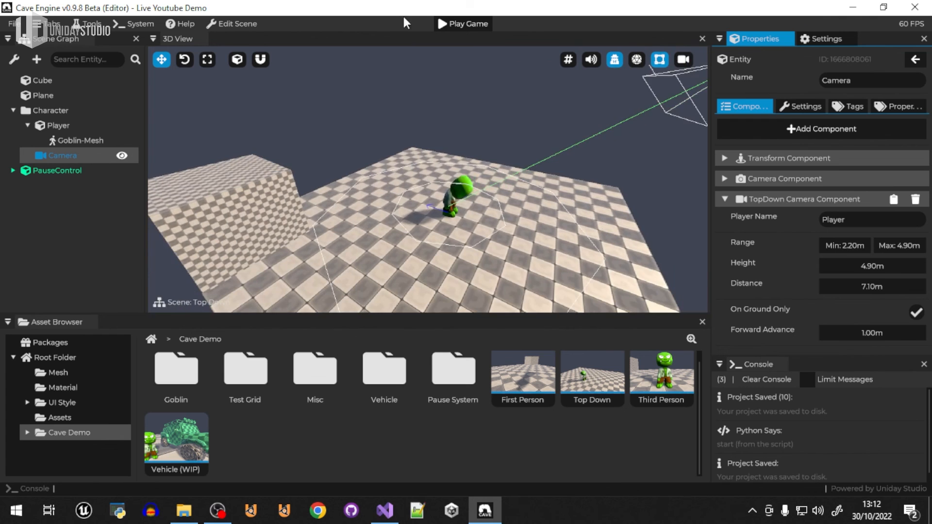
Step: Test the narrowed minimum camera range by walking the character around in a game run, and stop the game
{"action": "left_click", "coordinate": [490, 25]}
{"action": "key", "text": "w"}
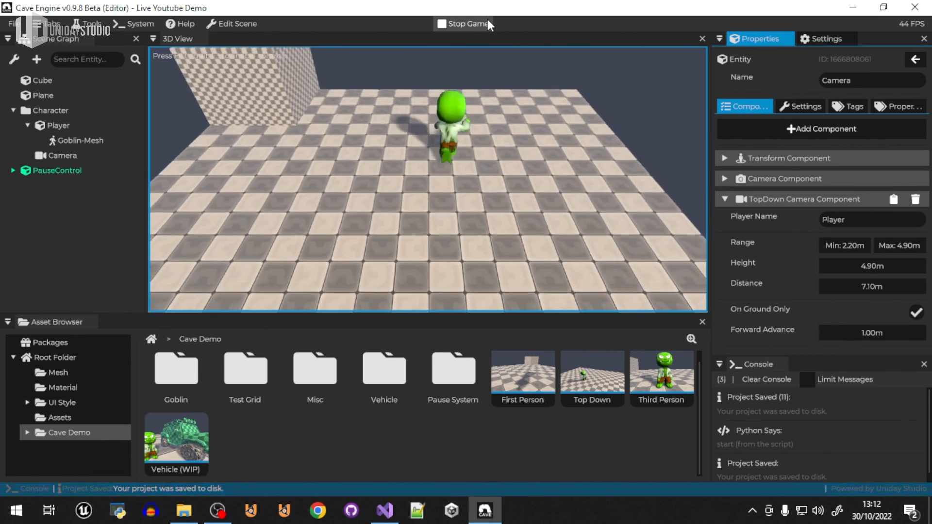
{"action": "key", "text": "a"}
{"action": "key", "text": "s"}
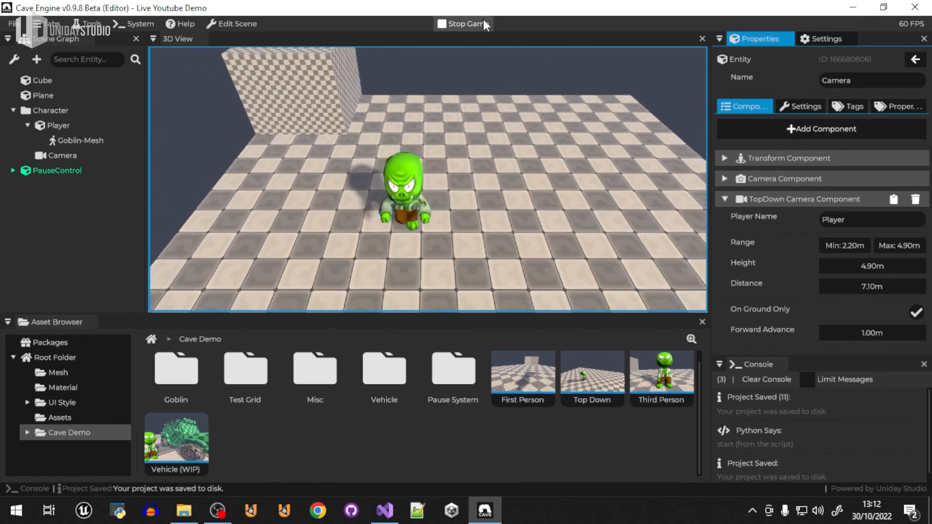
{"action": "key", "text": "d"}
{"action": "key", "text": "s"}
{"action": "key", "text": "d"}
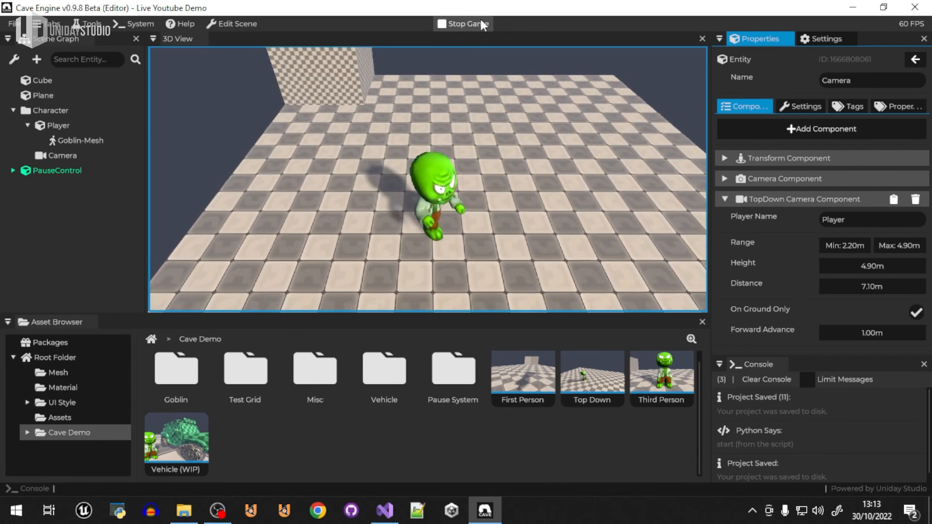
{"action": "left_click", "coordinate": [475, 24]}
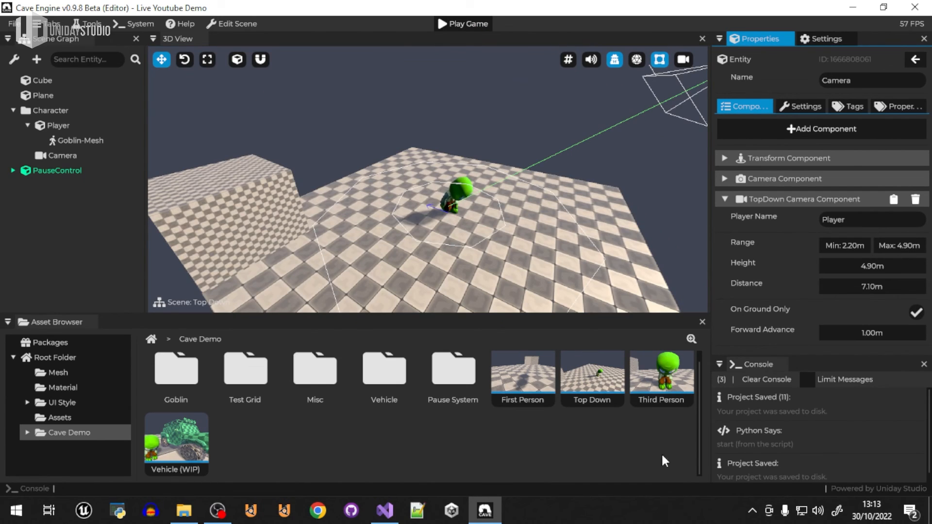
Step: Open the Third Person scene from the Cave Demo folder for editing
{"action": "double_click", "coordinate": [674, 374]}
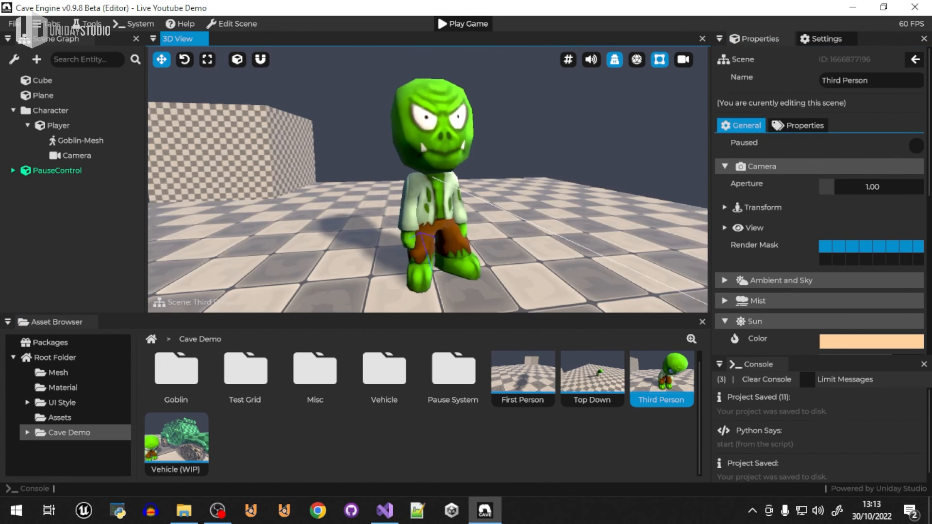
Step: Look over the Third Person scene's character and list the components of the Player's Camera entity
{"action": "key", "text": "s"}
{"action": "right_click_drag", "start_coordinate": [420, 164], "coordinate": [437, 178]}
{"action": "key", "text": "w"}
{"action": "key", "text": "w"}
{"action": "key", "text": "s"}
{"action": "key", "text": "w"}
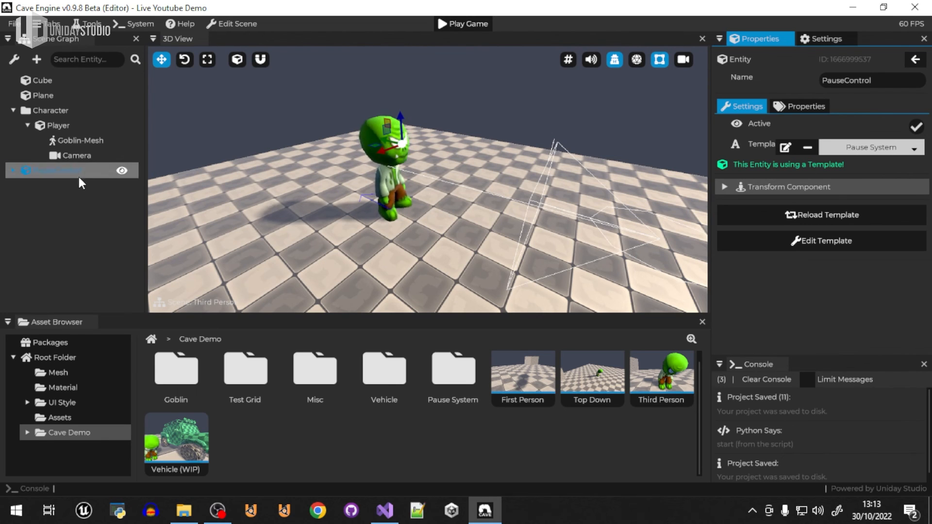
{"action": "left_click", "coordinate": [73, 156]}
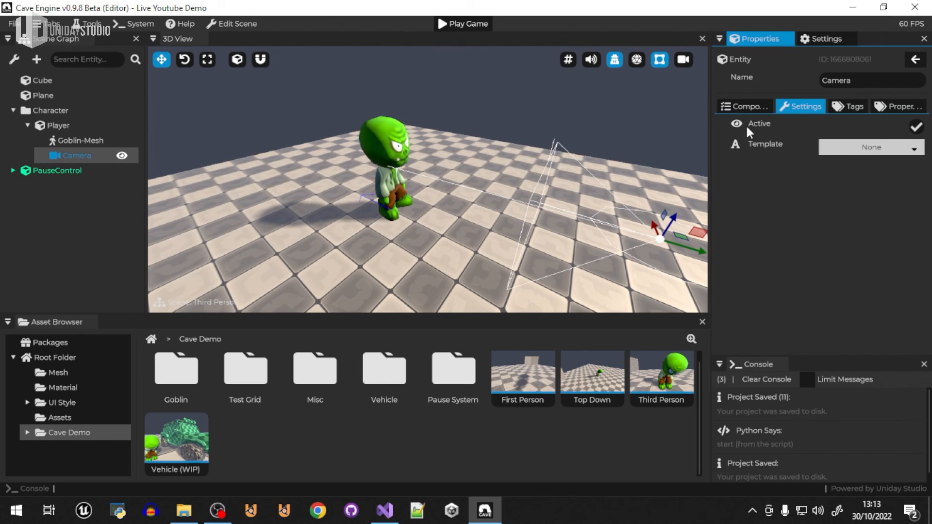
{"action": "left_click", "coordinate": [743, 107]}
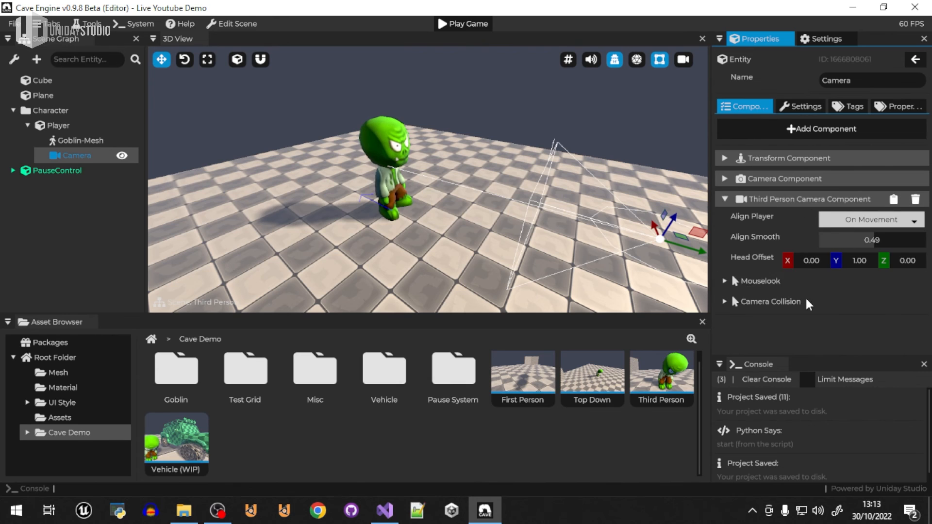
Step: Examine the Camera Collision and Mouselook settings of the Camera's Third Person Camera Component, and deselect the Camera
{"action": "left_click", "coordinate": [777, 301]}
{"action": "scroll", "coordinate": [782, 345], "scroll_direction": "down", "scroll_amount": 1}
{"action": "left_click", "coordinate": [761, 246]}
{"action": "scroll", "coordinate": [771, 284], "scroll_direction": "down", "scroll_amount": 2}
{"action": "left_click", "coordinate": [744, 265]}
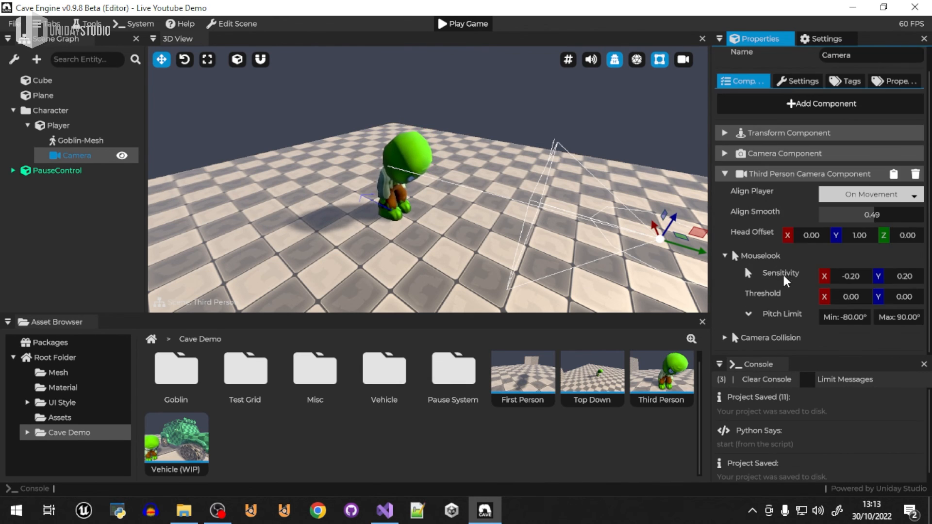
{"action": "left_click", "coordinate": [744, 253]}
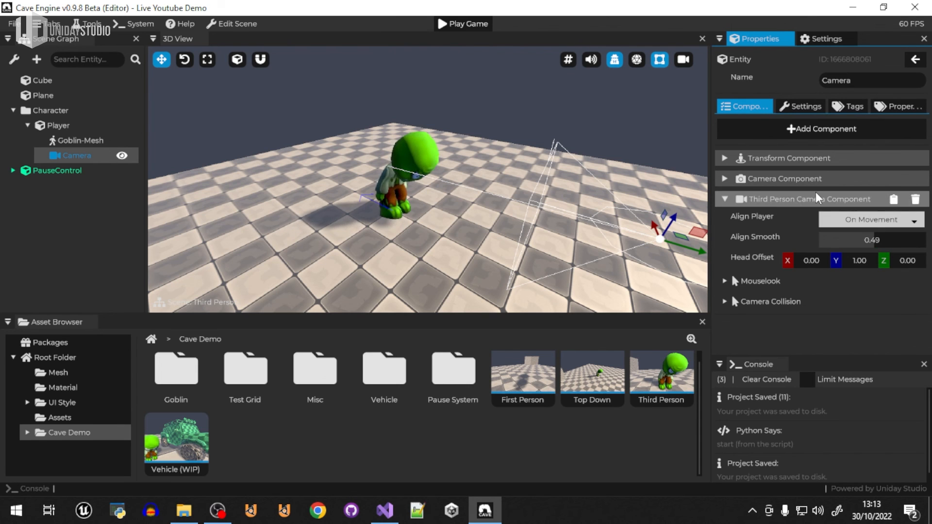
{"action": "left_click", "coordinate": [725, 199]}
{"action": "left_click", "coordinate": [491, 57]}
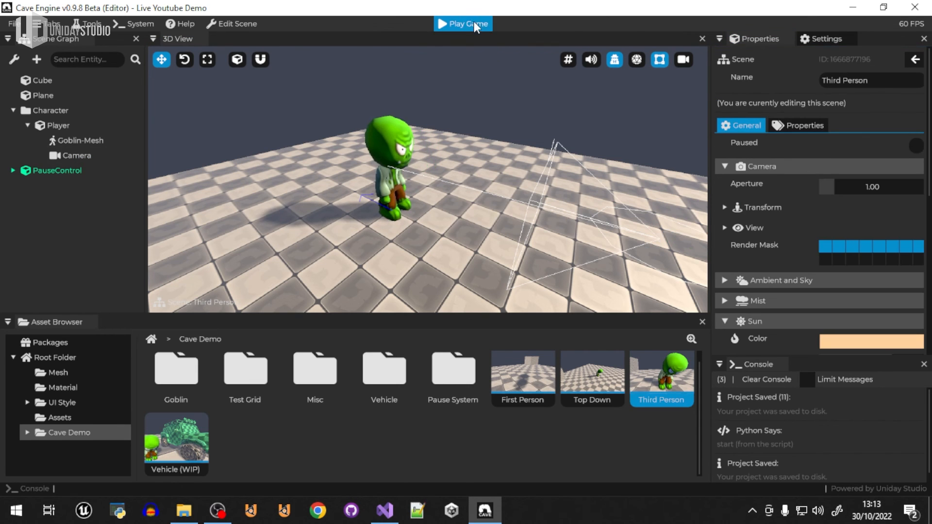
Step: Run the Third Person game, walk the goblin in all directions, make it jump, and stop the game
{"action": "left_click", "coordinate": [474, 24]}
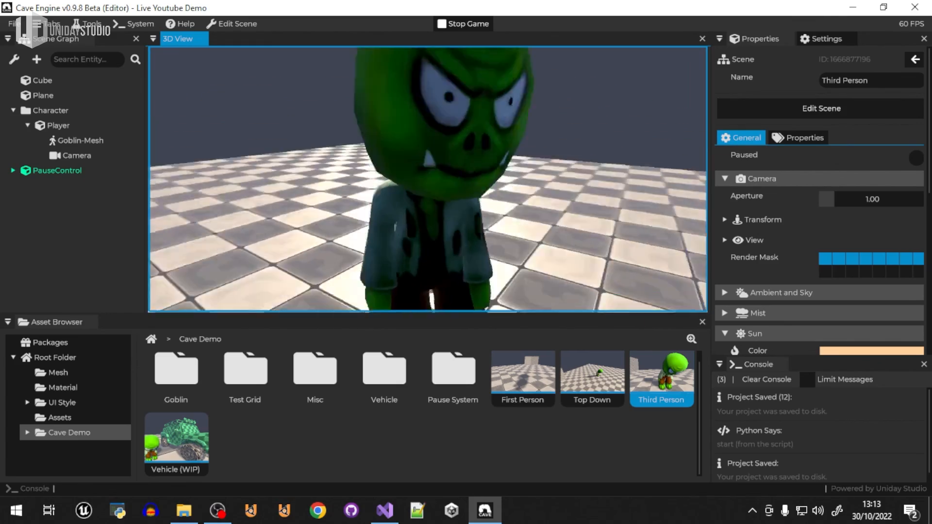
{"action": "key", "text": "w"}
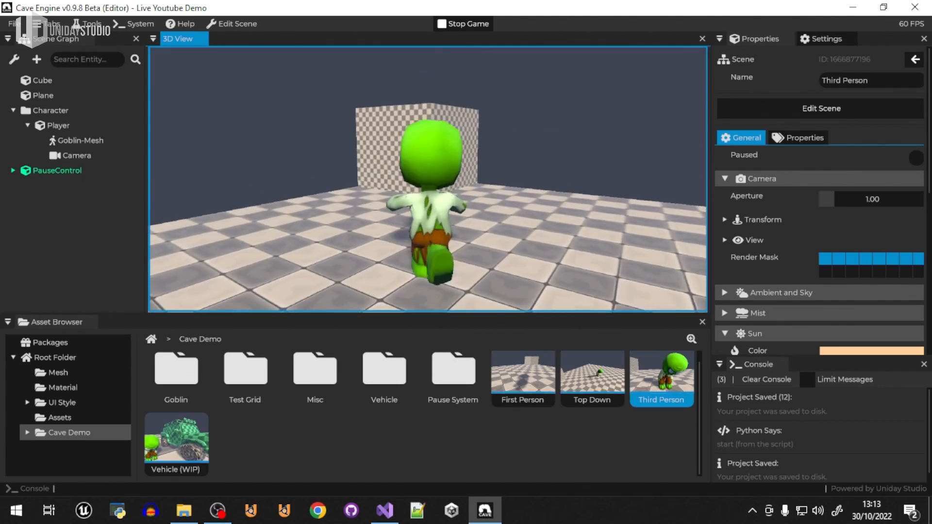
{"action": "key", "text": "d"}
{"action": "key", "text": "s"}
{"action": "key", "text": "a"}
{"action": "key", "text": "w"}
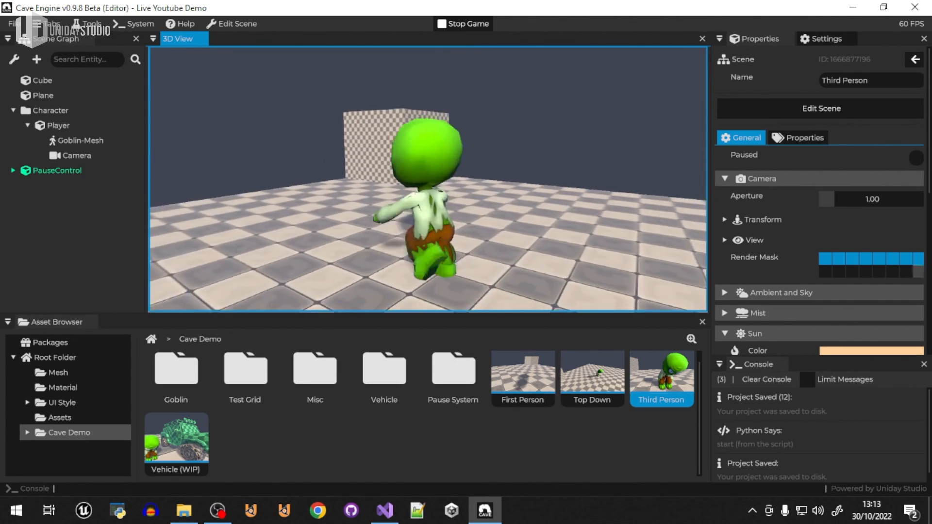
{"action": "key", "text": "space"}
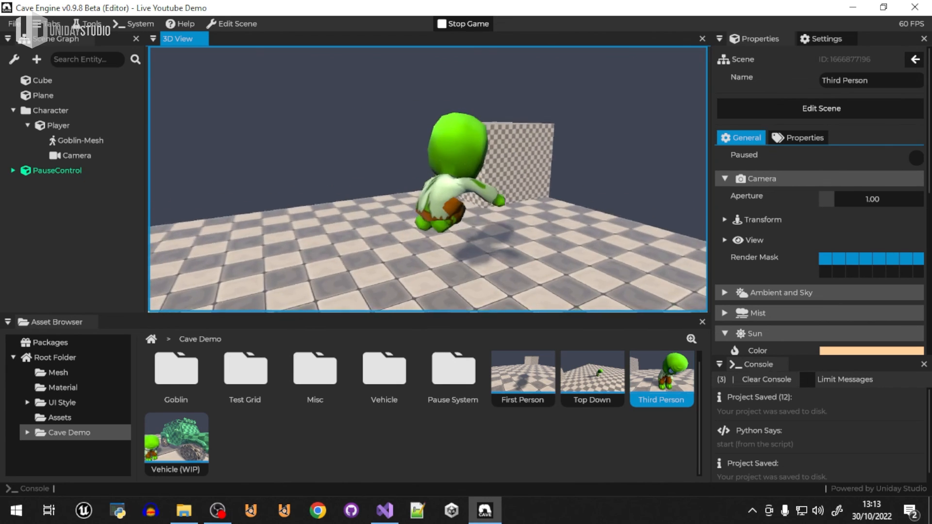
{"action": "key", "text": "Escape"}
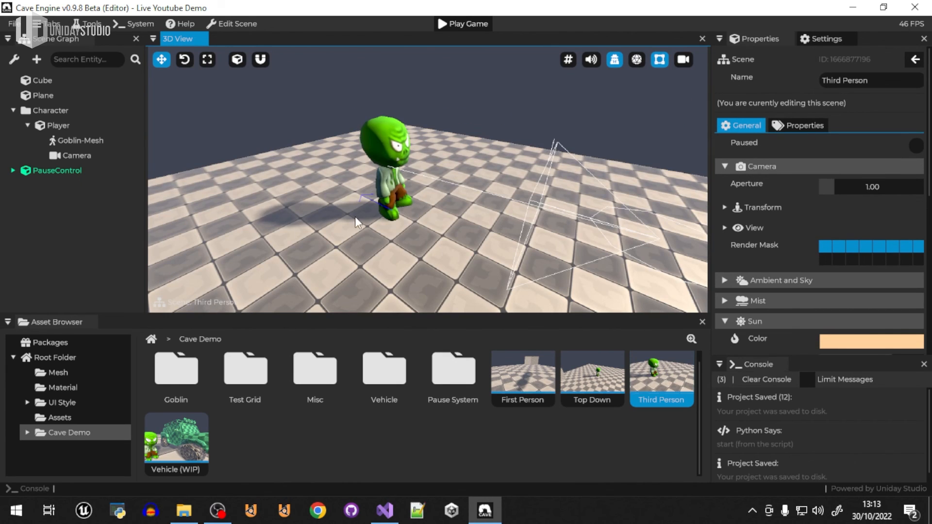
Step: Open the Vehicle (WIP) scene and review the Vehicle entity's Vehicle and Vehicle Controller components
{"action": "double_click", "coordinate": [197, 439]}
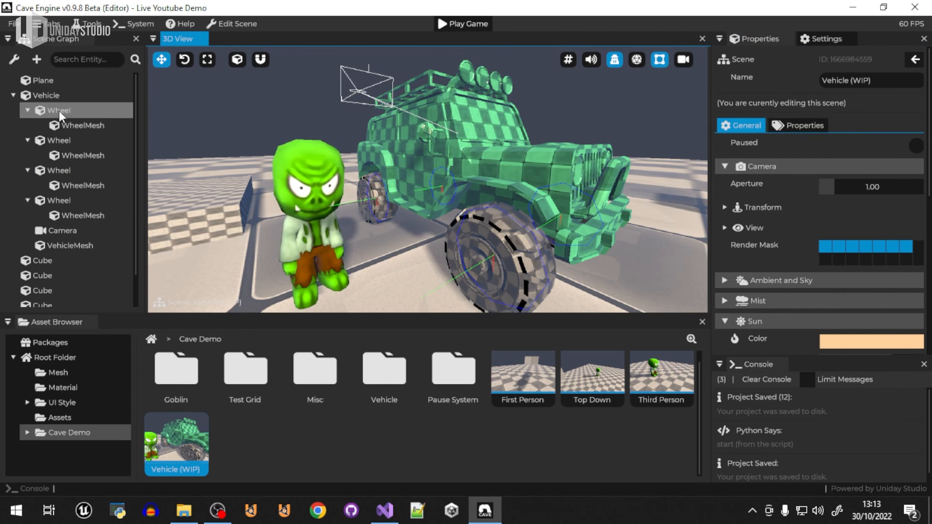
{"action": "left_click", "coordinate": [52, 98]}
{"action": "left_click", "coordinate": [785, 199]}
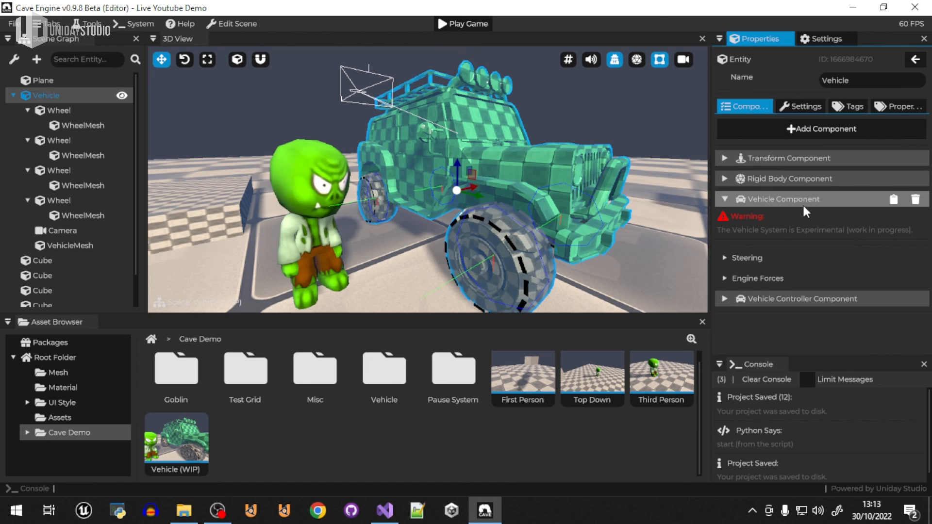
{"action": "left_click", "coordinate": [786, 199]}
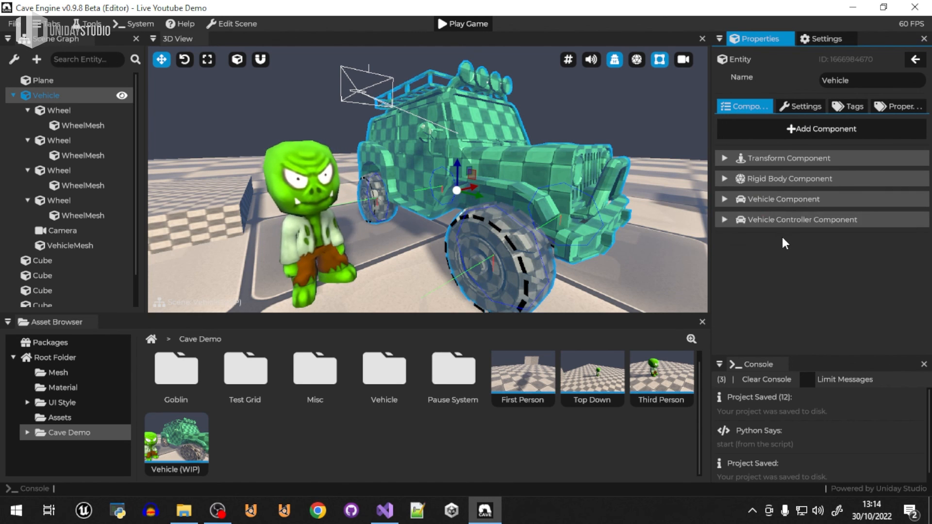
{"action": "left_click", "coordinate": [791, 221]}
{"action": "left_click", "coordinate": [780, 223]}
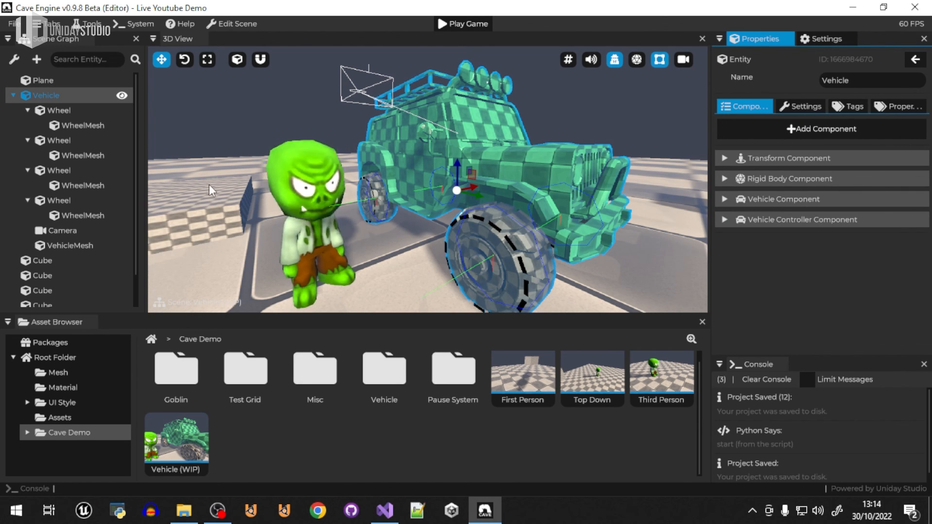
Step: Review the Wheel Component of the Vehicle's first Wheel entity, and deselect the wheel
{"action": "left_click", "coordinate": [32, 110]}
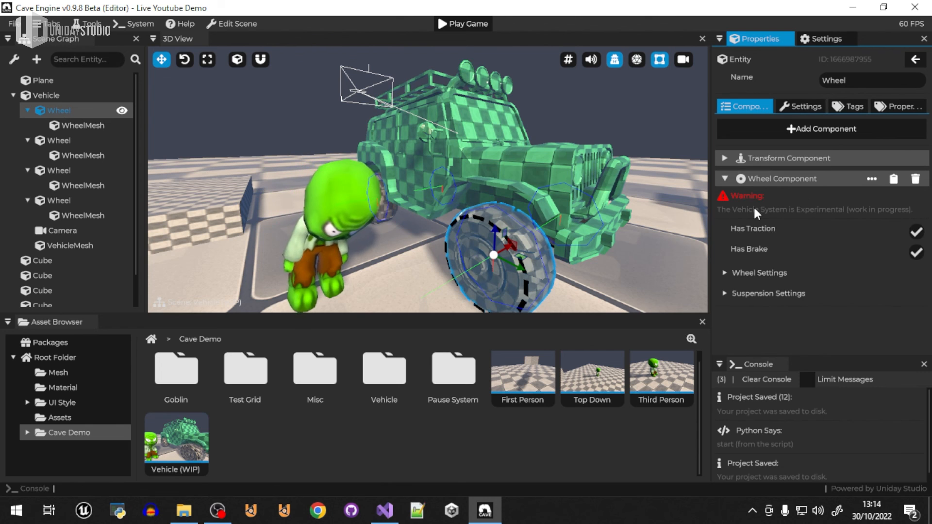
{"action": "left_click", "coordinate": [781, 178]}
{"action": "left_click", "coordinate": [601, 131]}
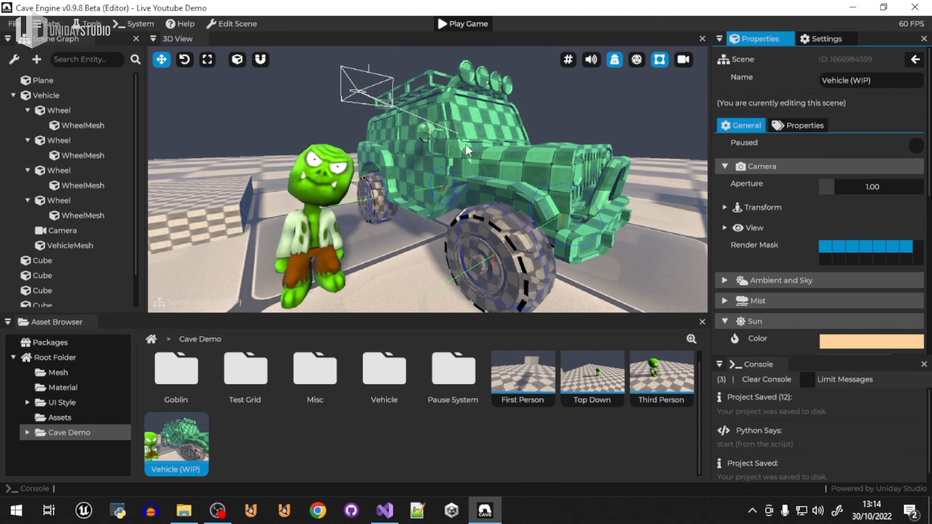
Step: Run the Vehicle (WIP) scene and drive the vehicle forward while steering to both sides
{"action": "right_click_drag", "start_coordinate": [465, 144], "coordinate": [476, 146]}
{"action": "key", "text": "s"}
{"action": "mouse_move", "coordinate": [342, 273]}
{"action": "right_mouse_down"}
{"action": "mouse_move", "coordinate": [335, 267]}
{"action": "mouse_move", "coordinate": [342, 274]}
{"action": "right_mouse_up"}
{"action": "key", "text": "w"}
{"action": "key", "text": "s"}
{"action": "mouse_move", "coordinate": [478, 73]}
{"action": "right_mouse_down"}
{"action": "mouse_move", "coordinate": [473, 82]}
{"action": "mouse_move", "coordinate": [478, 73]}
{"action": "right_mouse_up"}
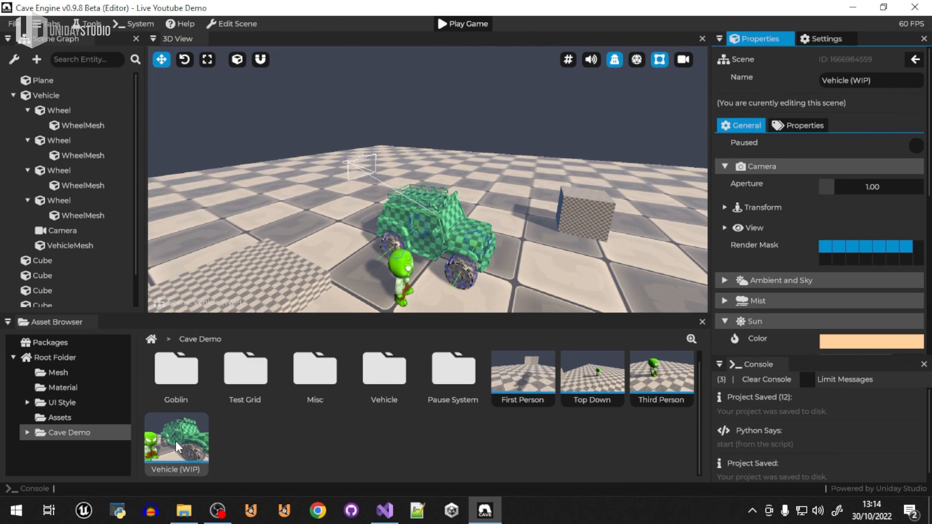
{"action": "left_click", "coordinate": [472, 25]}
{"action": "key", "text": "a"}
{"action": "key", "text": "d"}
{"action": "key", "text": "w"}
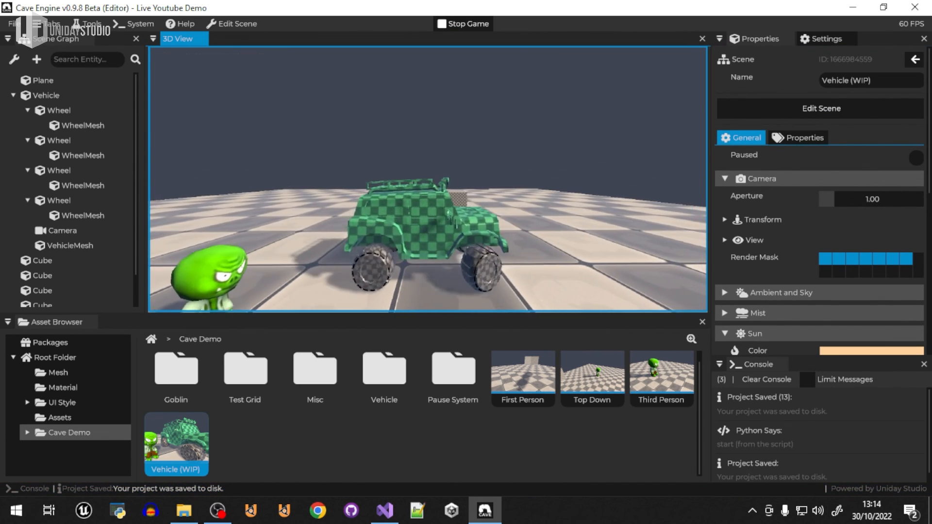
{"action": "key", "text": "a"}
{"action": "key", "text": "w"}
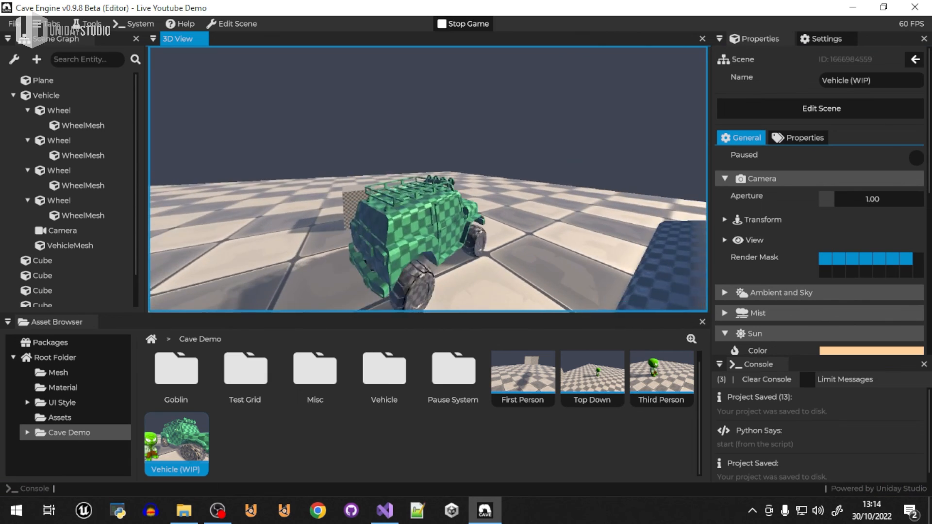
Step: Drive the vehicle over the ramp and around the obstacles with repeated right turns, and stop the game
{"action": "key", "text": "d"}
{"action": "key", "text": "w"}
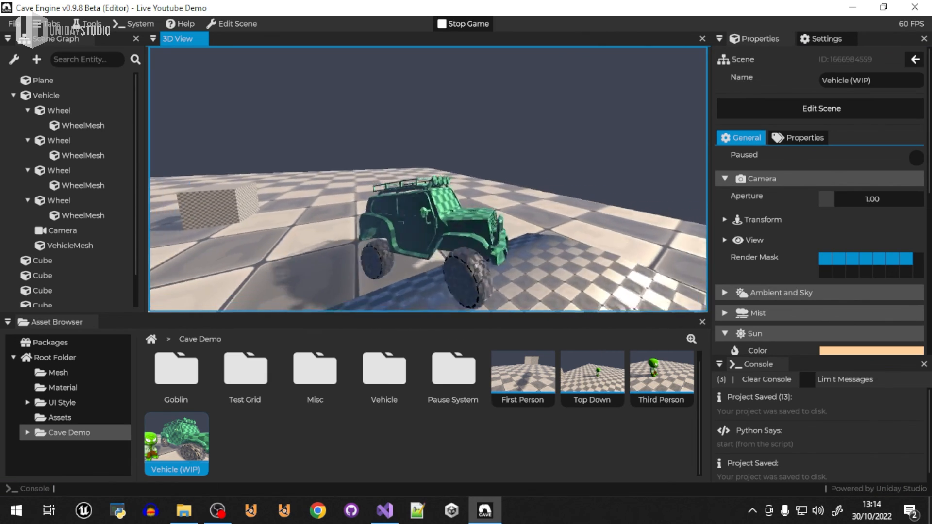
{"action": "key", "text": "w"}
{"action": "key", "text": "d"}
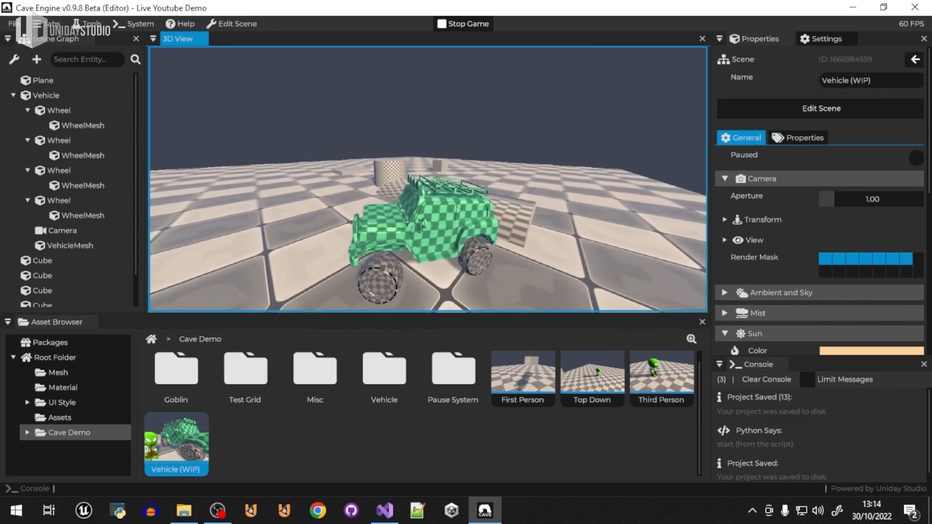
{"action": "key", "text": "w"}
{"action": "key", "text": "d"}
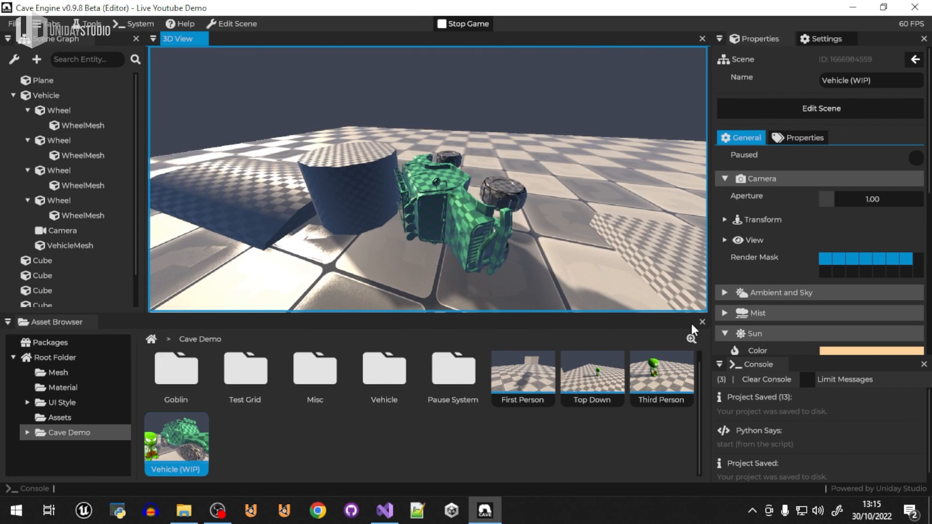
{"action": "key", "text": "Escape"}
Step: Open the Third Person scene, and switch to the Pause Example scene in the Pause System folder
{"action": "double_click", "coordinate": [670, 377]}
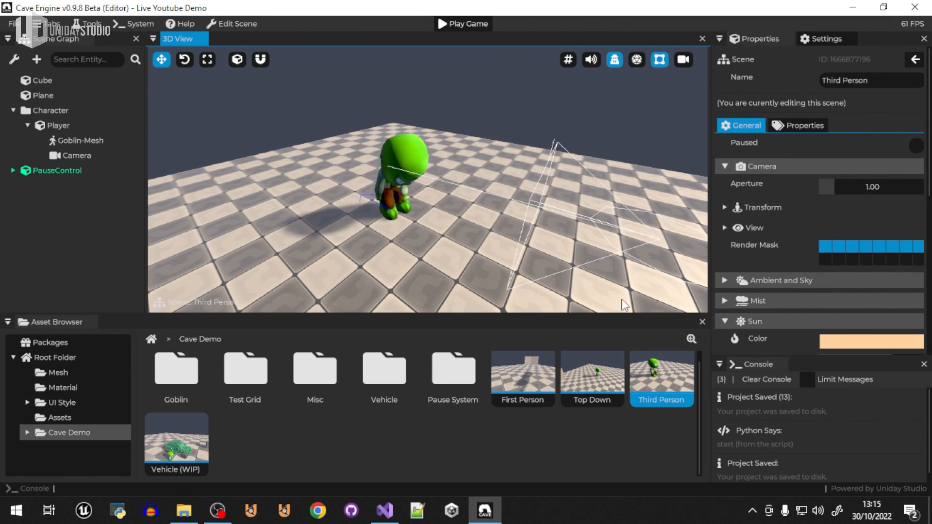
{"action": "double_click", "coordinate": [439, 392]}
{"action": "double_click", "coordinate": [374, 362]}
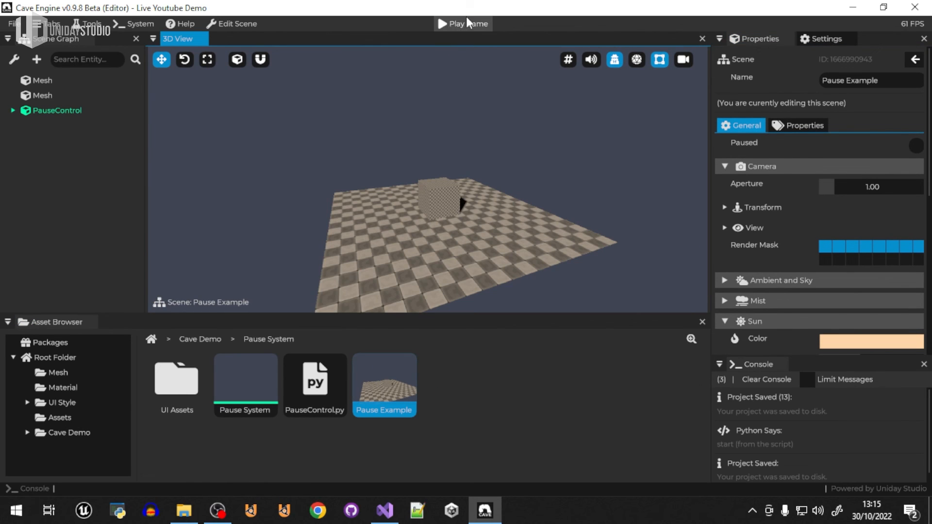
Step: Run the Pause Example scene, try pausing and resuming it, and stop the game
{"action": "left_click", "coordinate": [467, 23]}
{"action": "key", "text": "Escape"}
{"action": "left_click", "coordinate": [418, 226]}
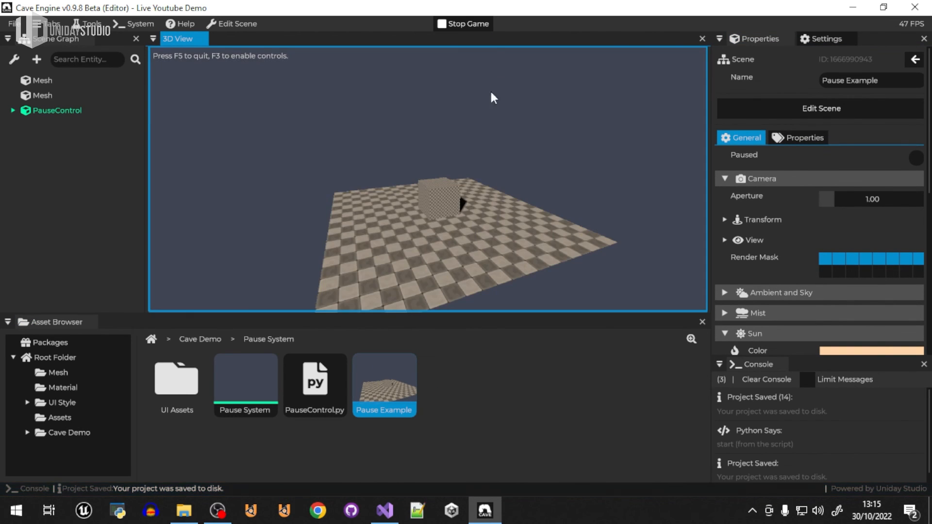
{"action": "key", "text": "Escape"}
{"action": "key", "text": "Escape"}
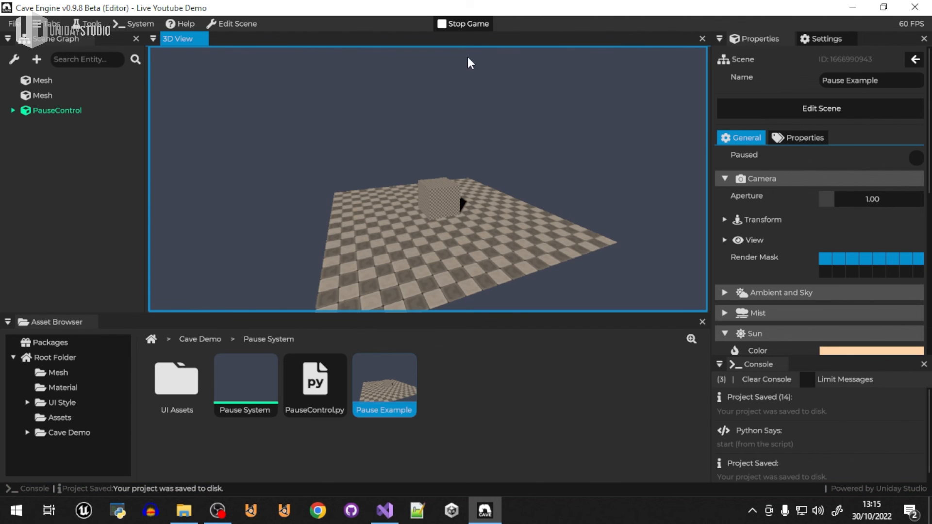
{"action": "left_click", "coordinate": [468, 24]}
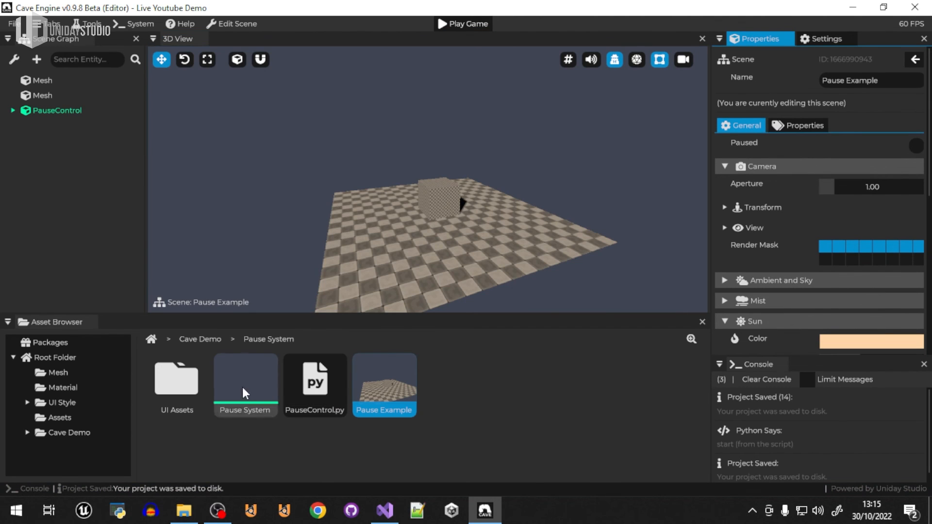
Step: Open the PauseControl.py script from the Pause System folder to view its code
{"action": "left_click", "coordinate": [316, 385]}
{"action": "double_click", "coordinate": [315, 385]}
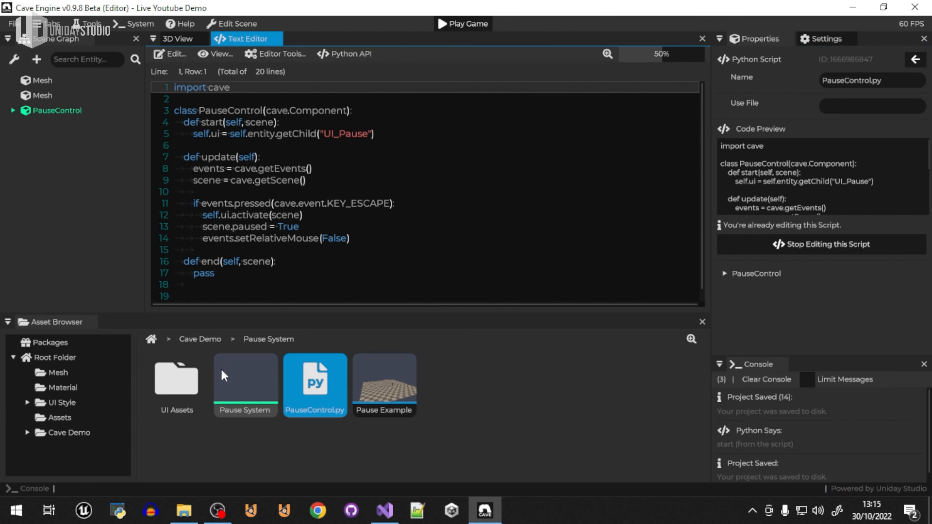
Step: Return to the Cave Demo folder, open the Vehicle (WIP) scene, and switch to the Third Person scene
{"action": "left_click", "coordinate": [211, 336]}
{"action": "double_click", "coordinate": [202, 445]}
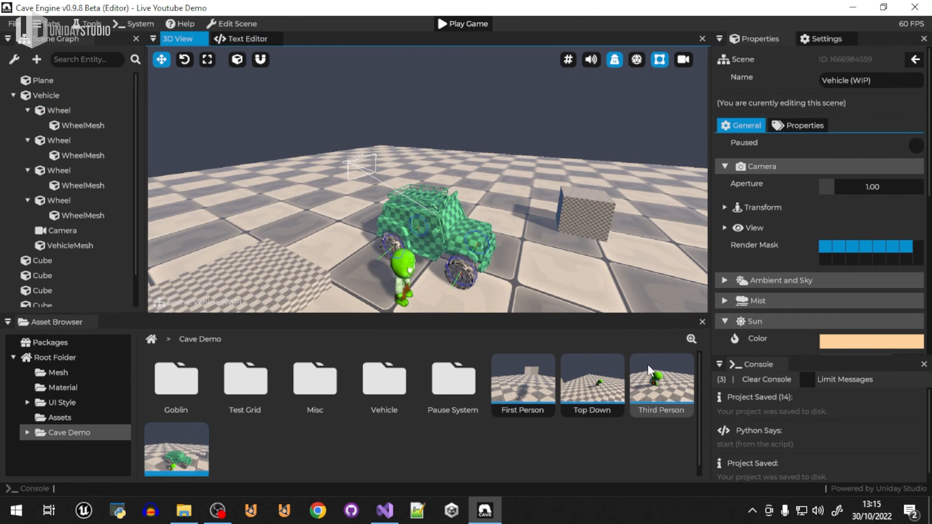
{"action": "double_click", "coordinate": [648, 369]}
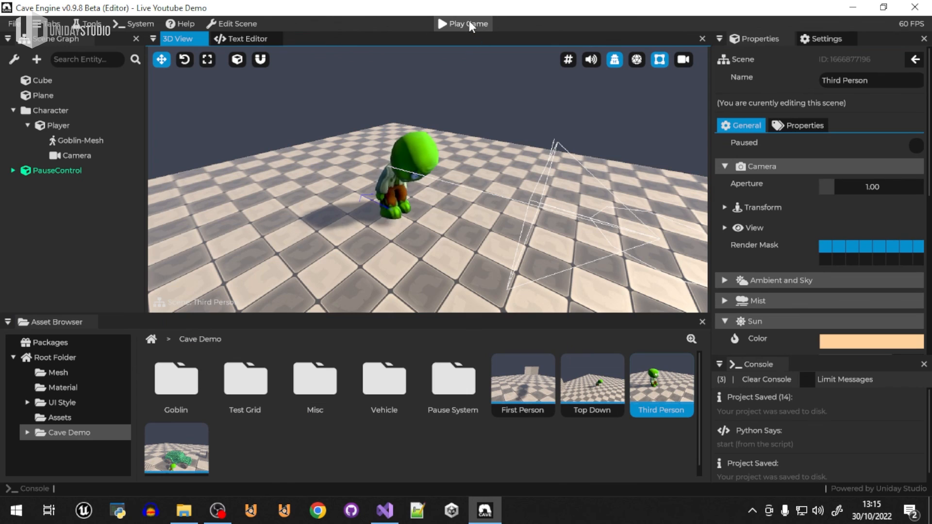
Step: Run the Third Person scene, walk the goblin around the floor and the checkered block, jump, and stop the game
{"action": "key", "text": "F5"}
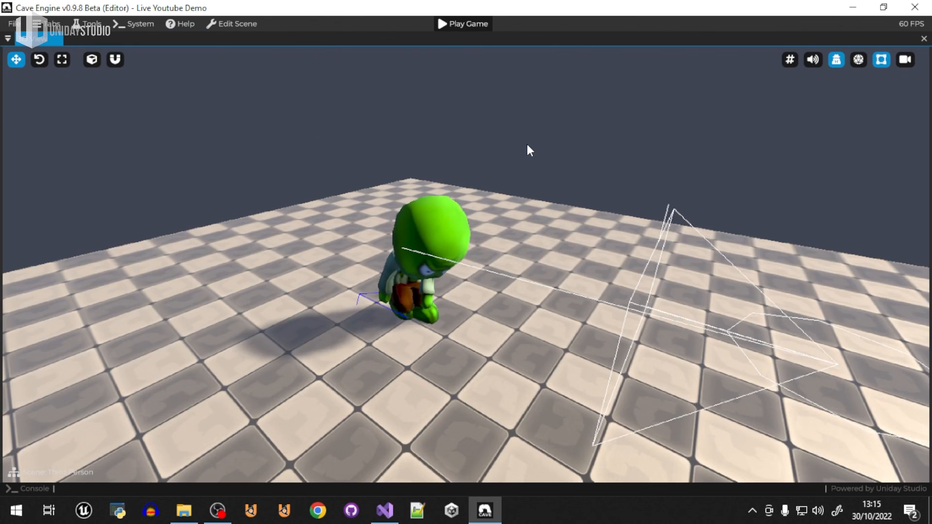
{"action": "key", "text": "w"}
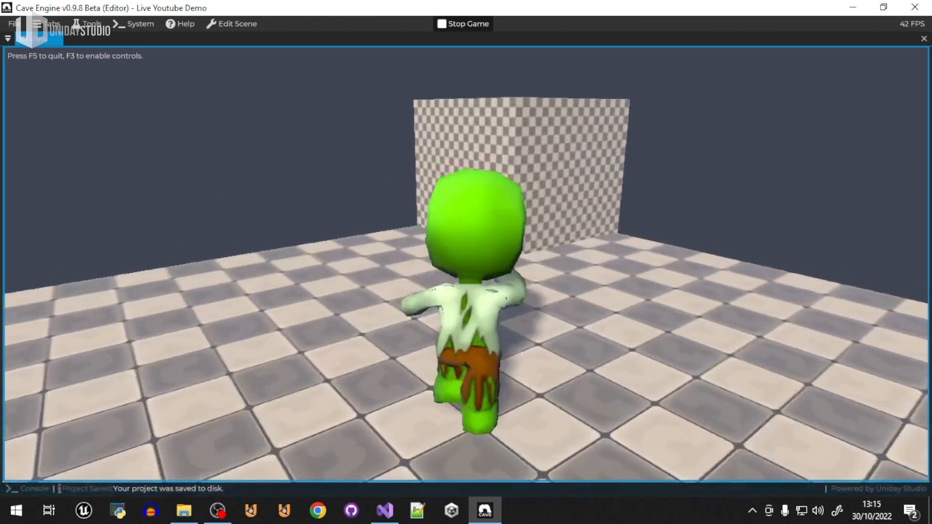
{"action": "key", "text": "d"}
{"action": "key", "text": "w"}
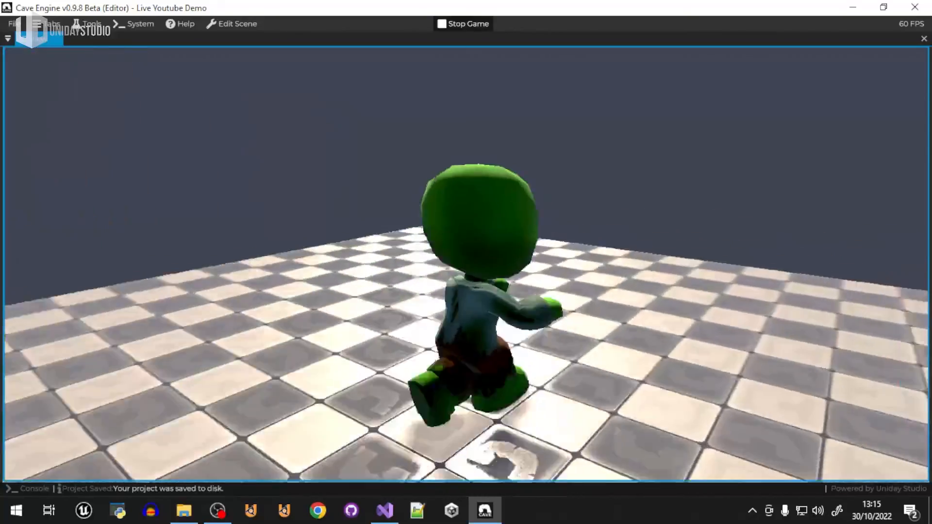
{"action": "key", "text": "d"}
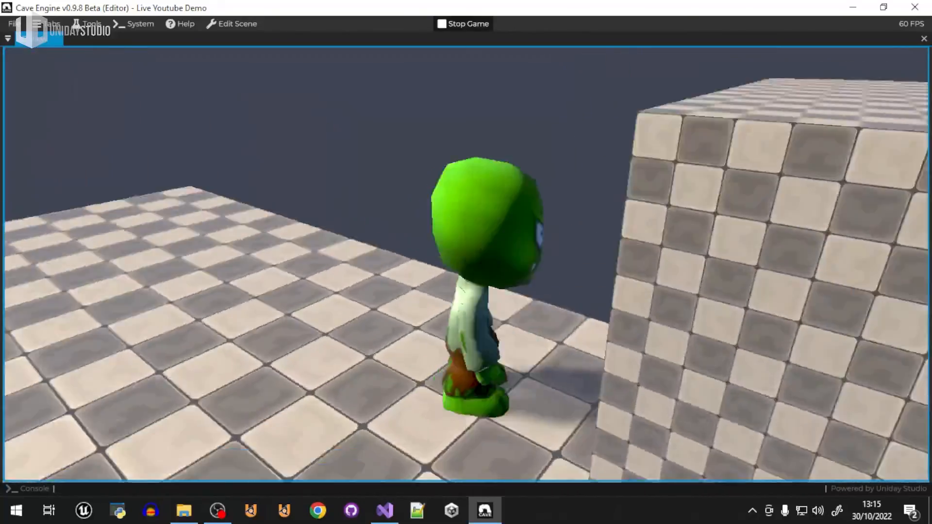
{"action": "key", "text": "w"}
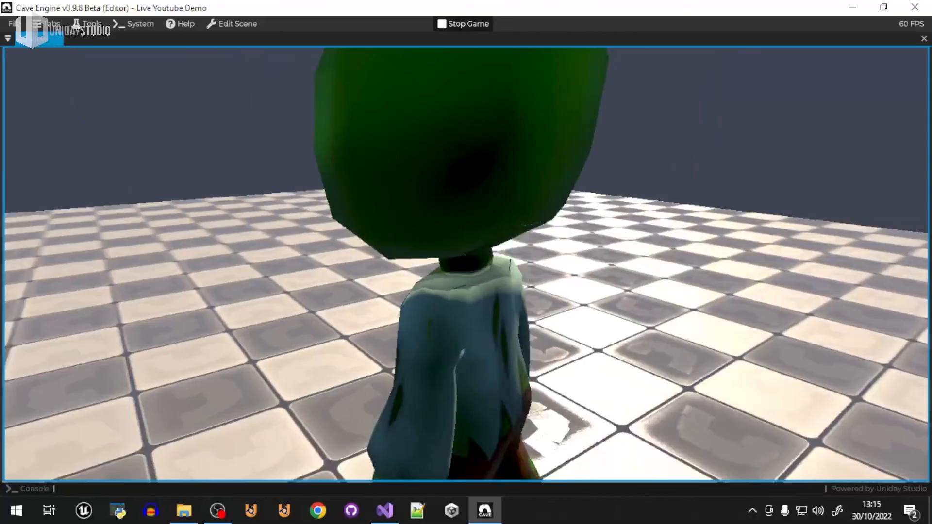
{"action": "key", "text": "d"}
{"action": "key", "text": "a"}
{"action": "key", "text": "w"}
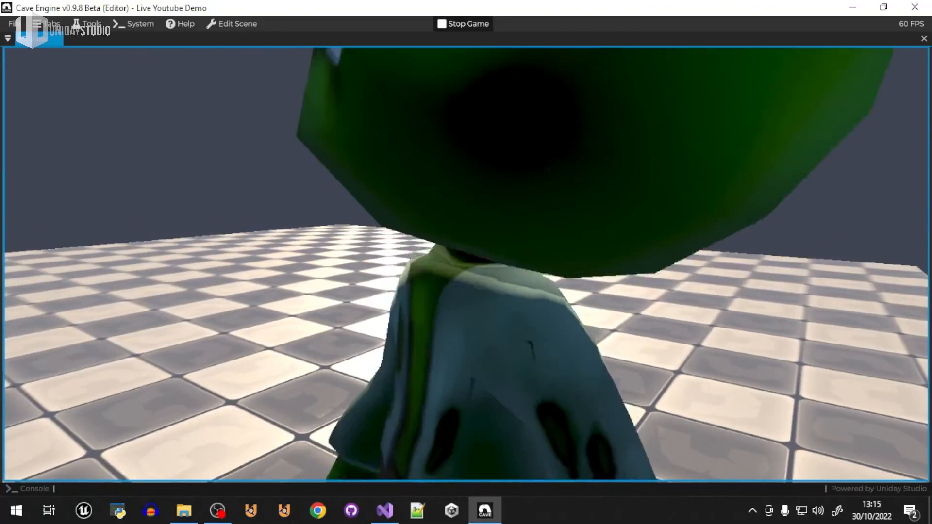
{"action": "key", "text": "d"}
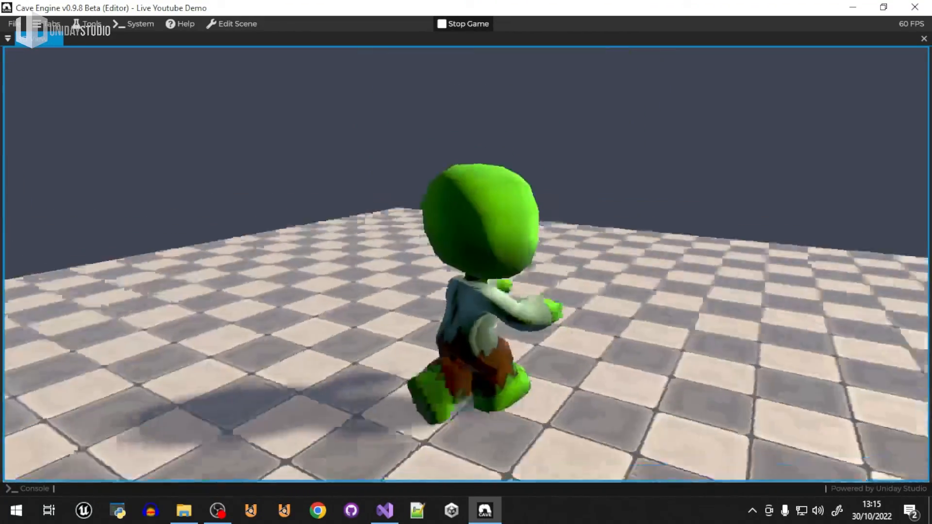
{"action": "key", "text": "a"}
{"action": "key", "text": "d"}
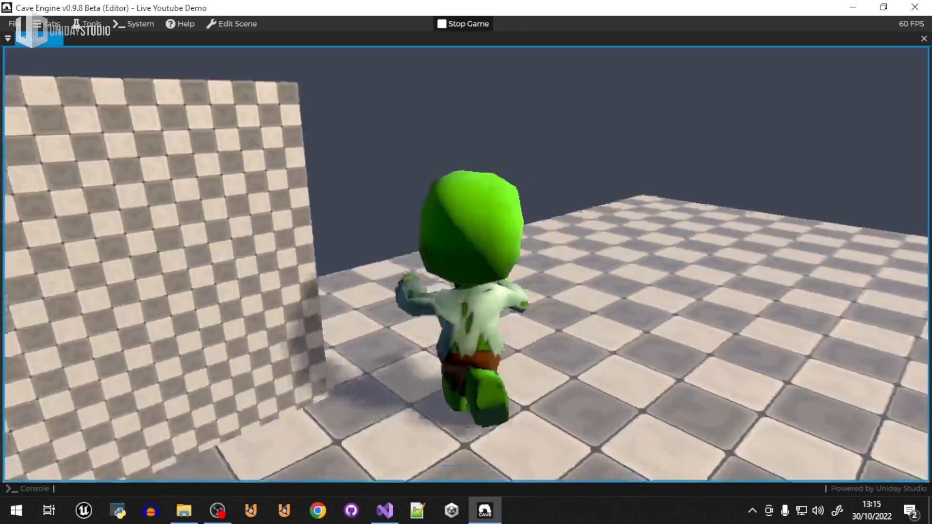
{"action": "key", "text": "w"}
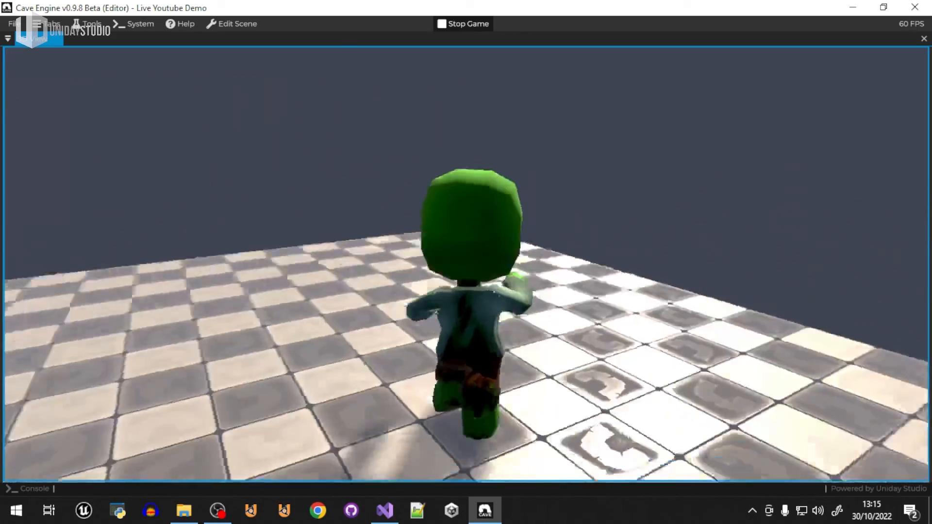
{"action": "key", "text": "d"}
{"action": "key", "text": "w"}
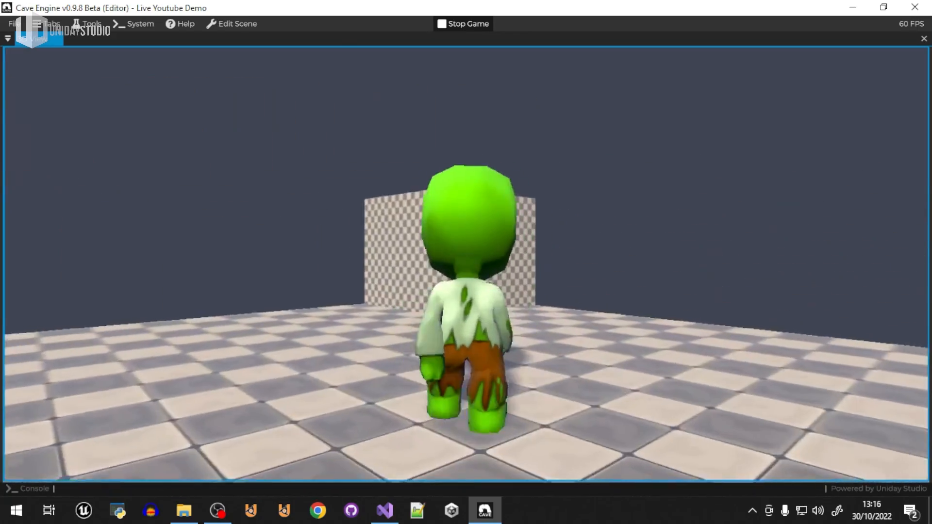
{"action": "key", "text": "space"}
{"action": "key", "text": "Escape"}
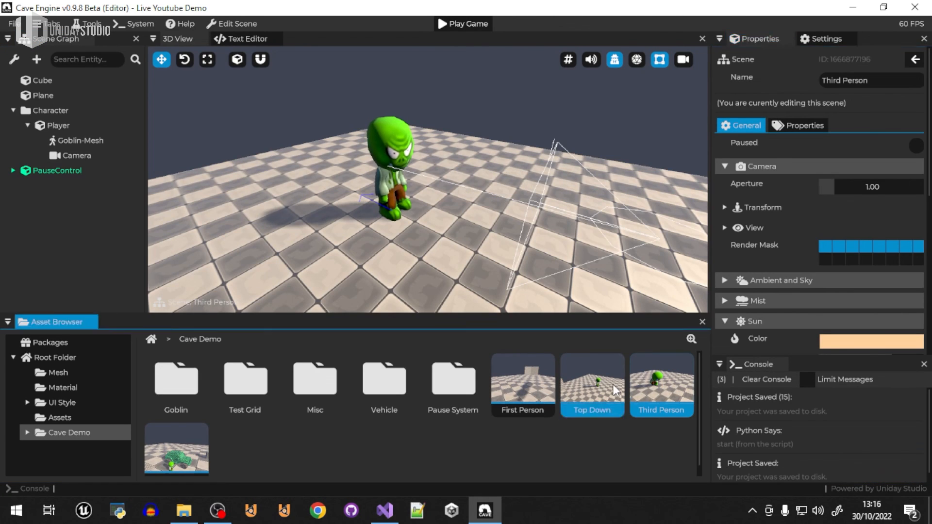
Step: Open the Top Down scene, run it, walk the goblin in repeated circles around the floor, and stop the game
{"action": "double_click", "coordinate": [613, 385]}
{"action": "key", "text": "F5"}
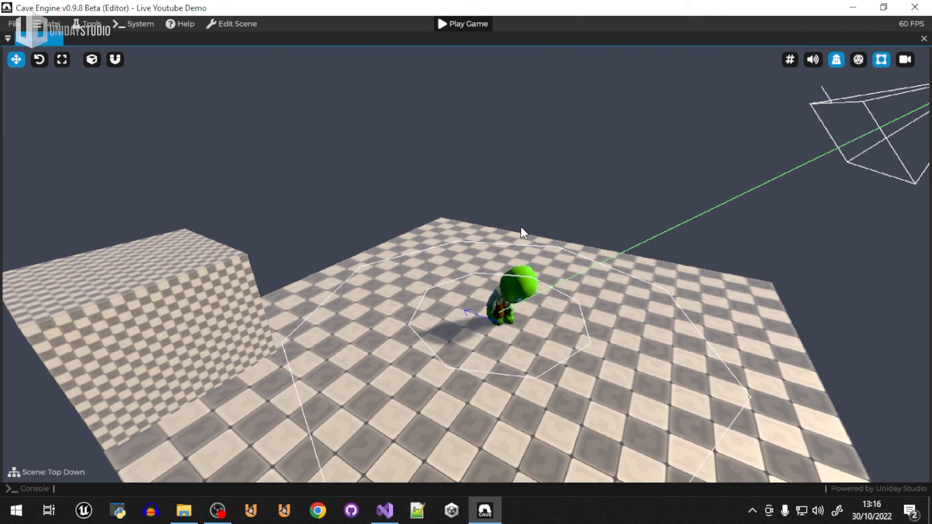
{"action": "key", "text": "a"}
{"action": "key", "text": "w"}
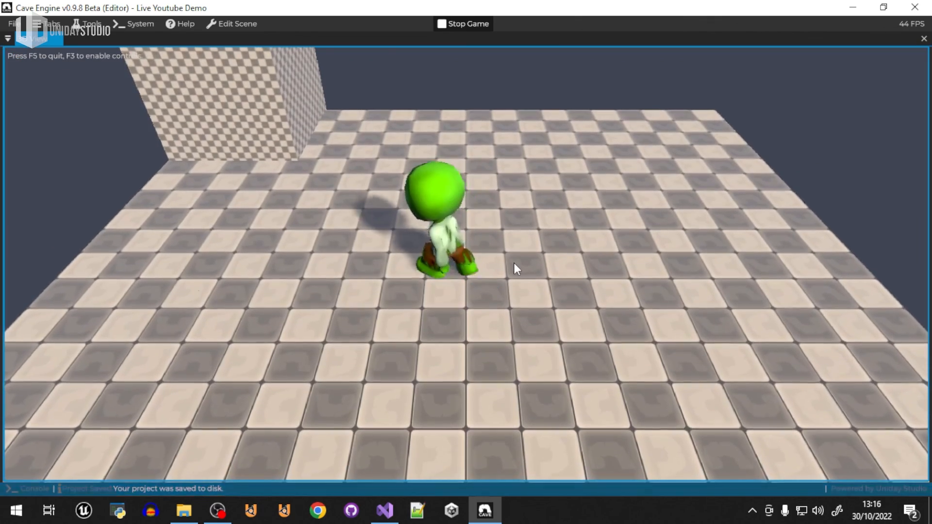
{"action": "key", "text": "s"}
{"action": "key", "text": "d"}
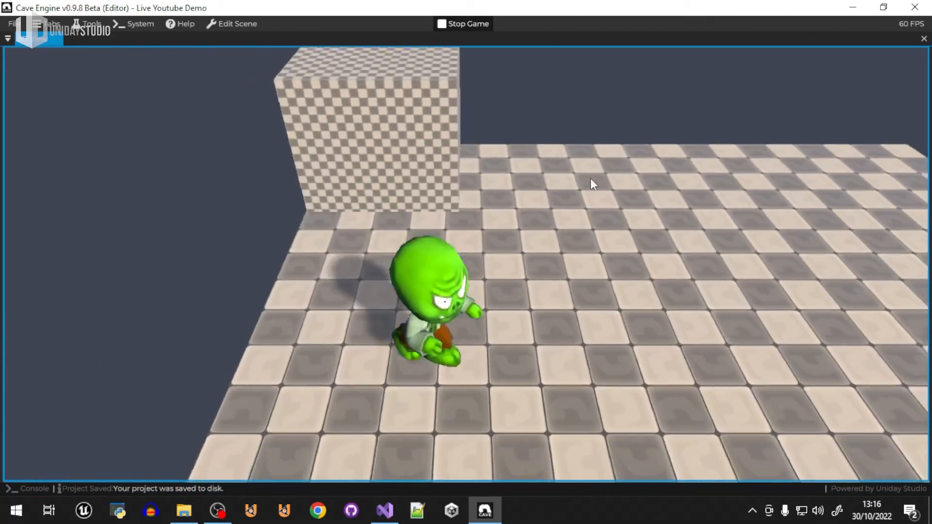
{"action": "key", "text": "w"}
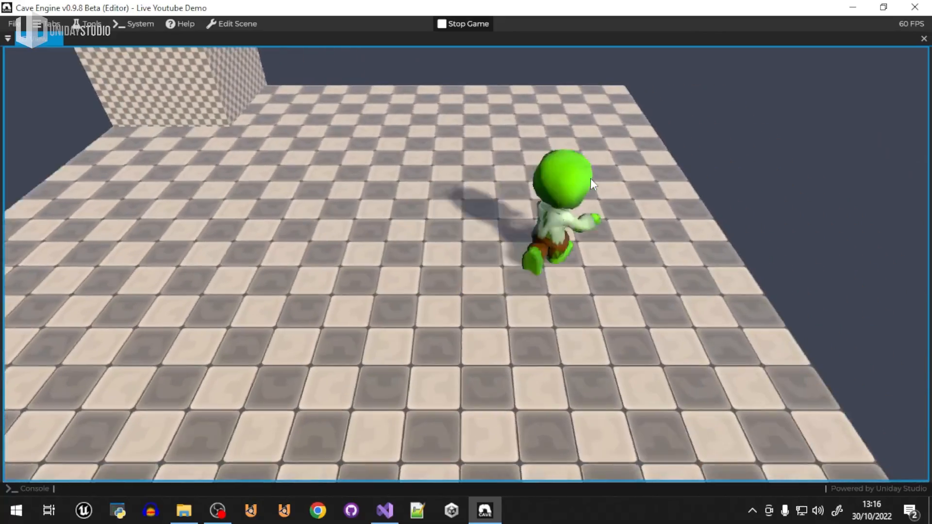
{"action": "key", "text": "a"}
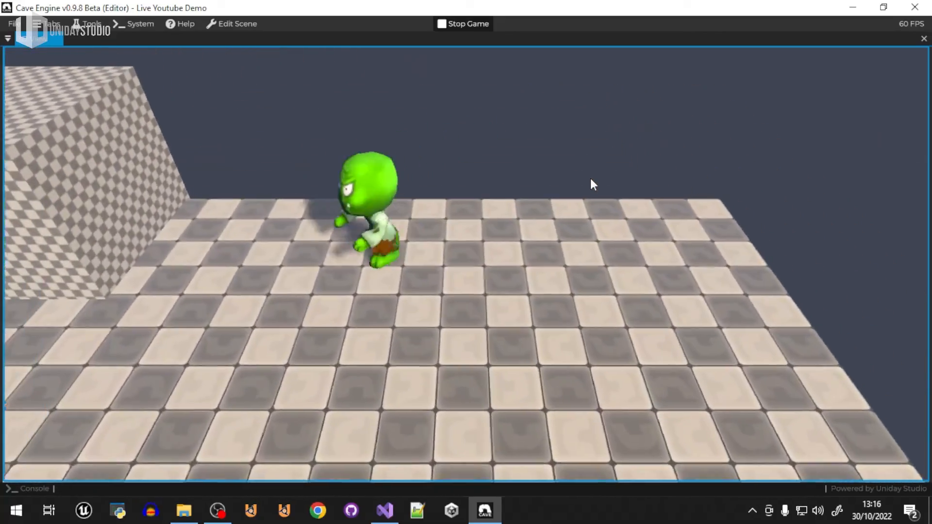
{"action": "key", "text": "s"}
{"action": "key", "text": "d"}
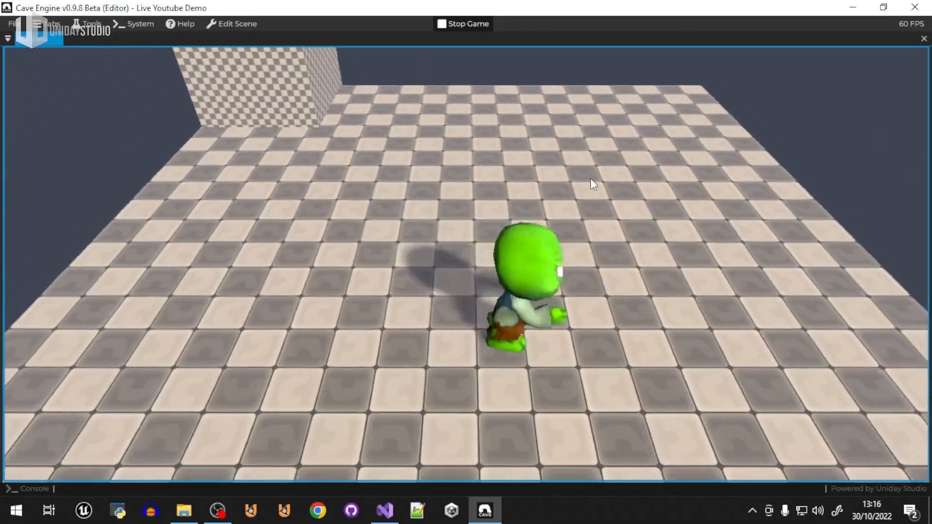
{"action": "key", "text": "w"}
{"action": "key", "text": "a"}
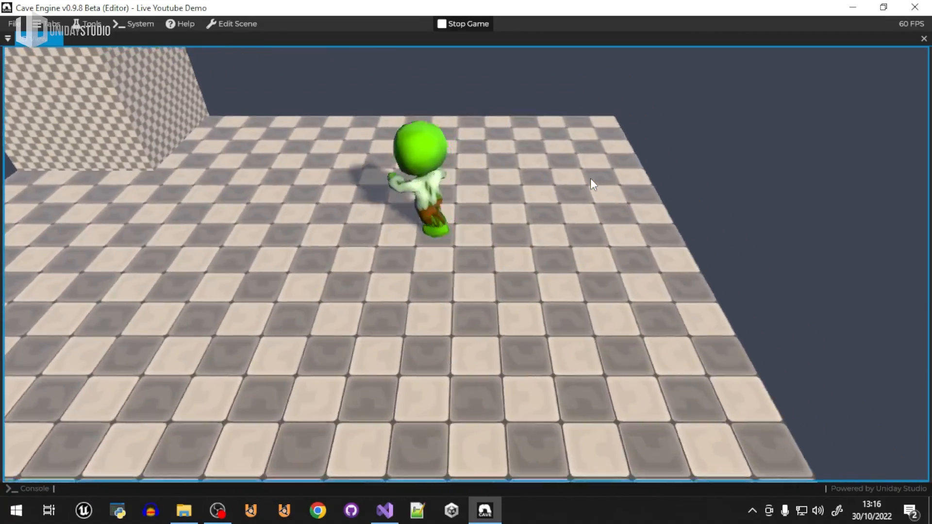
{"action": "key", "text": "s"}
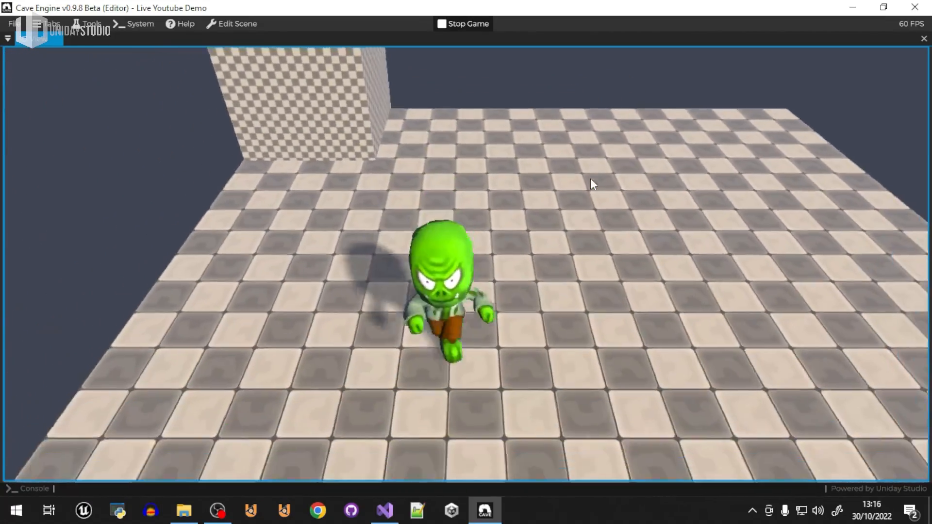
{"action": "key", "text": "d"}
{"action": "key", "text": "a"}
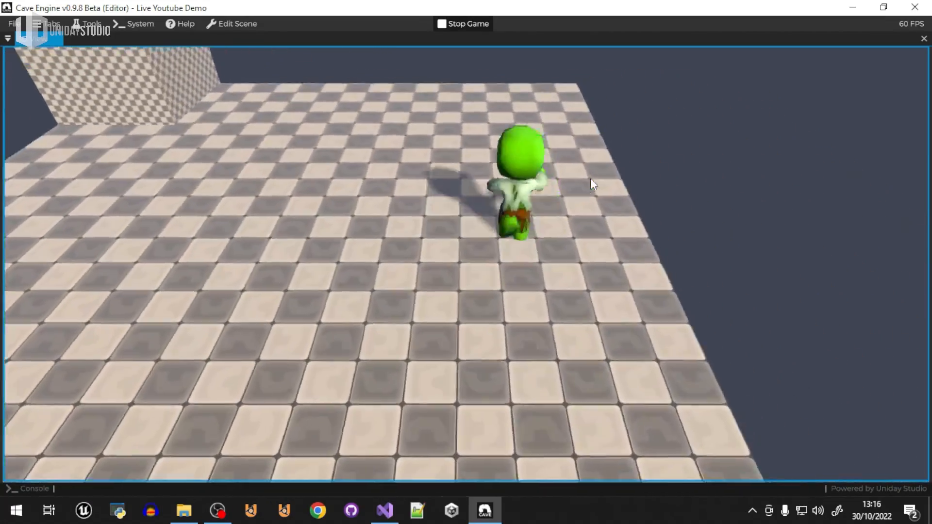
{"action": "key", "text": "s"}
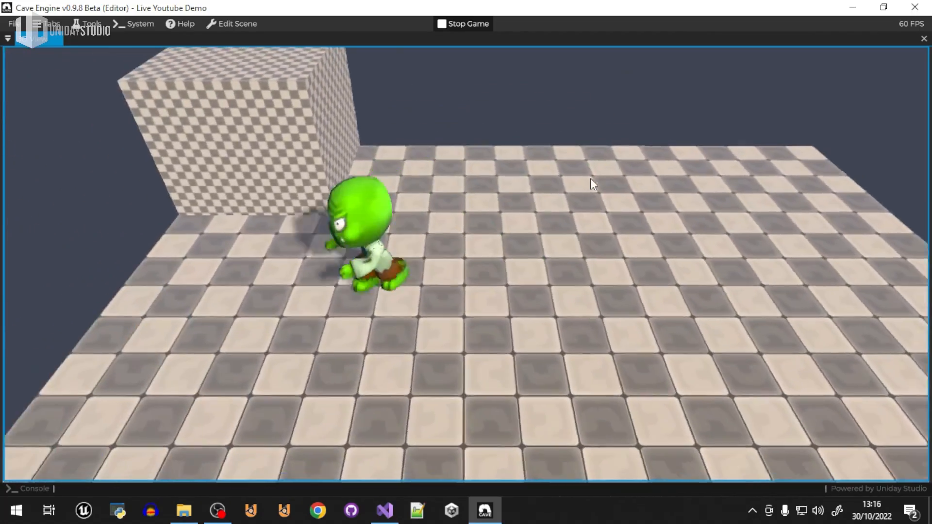
{"action": "key", "text": "d"}
{"action": "key", "text": "w"}
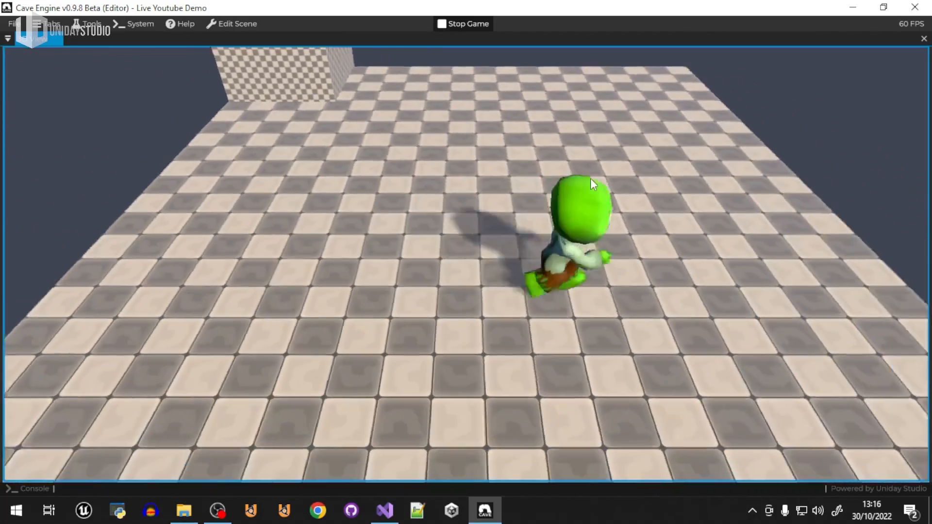
{"action": "key", "text": "a"}
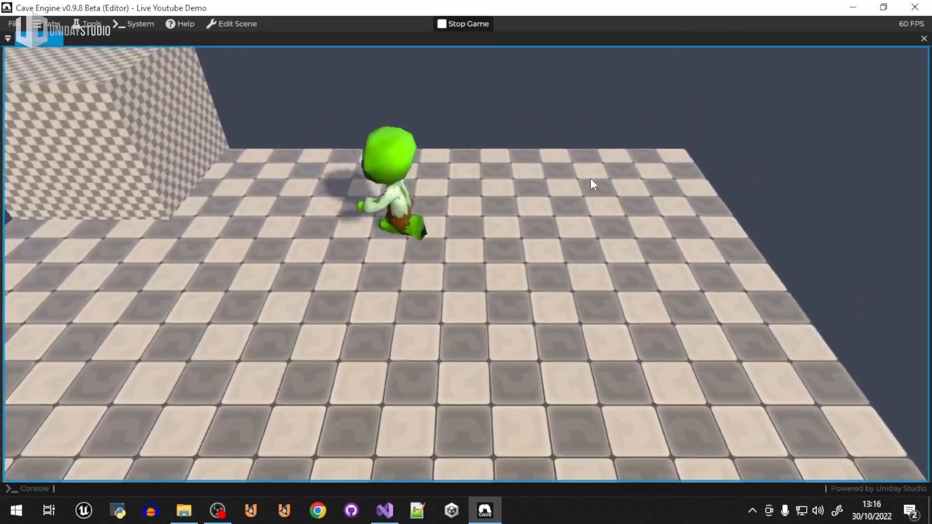
{"action": "key", "text": "s"}
{"action": "key", "text": "d"}
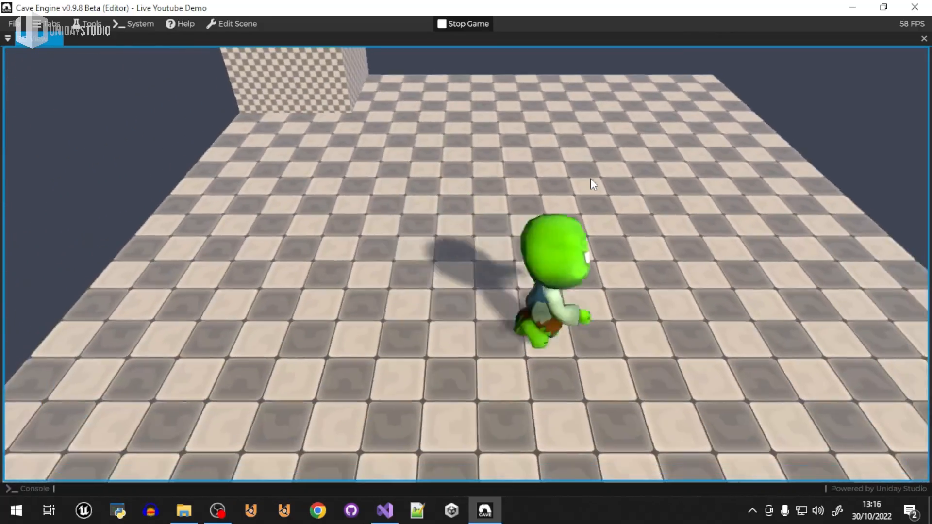
{"action": "key", "text": "w"}
{"action": "key", "text": "a"}
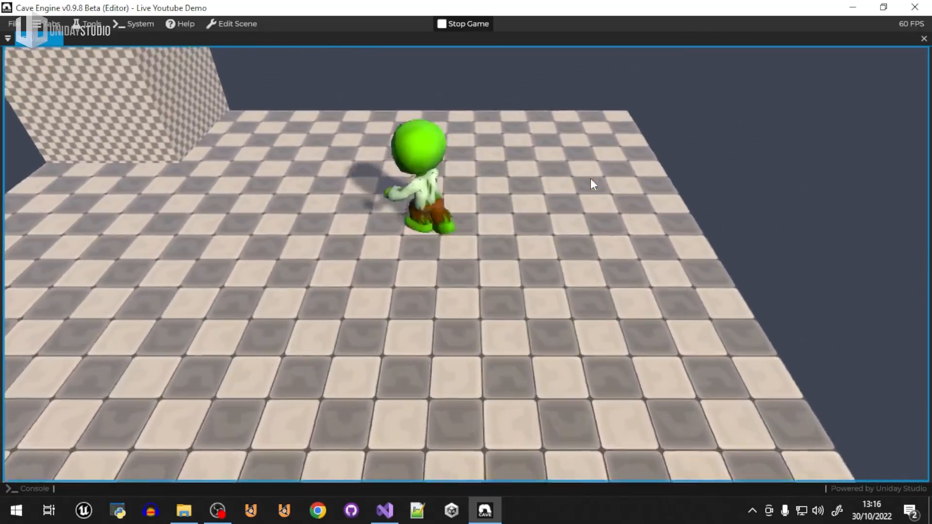
{"action": "key", "text": "s"}
{"action": "key", "text": "d"}
{"action": "key", "text": "w"}
{"action": "key", "text": "a"}
{"action": "key", "text": "Escape"}
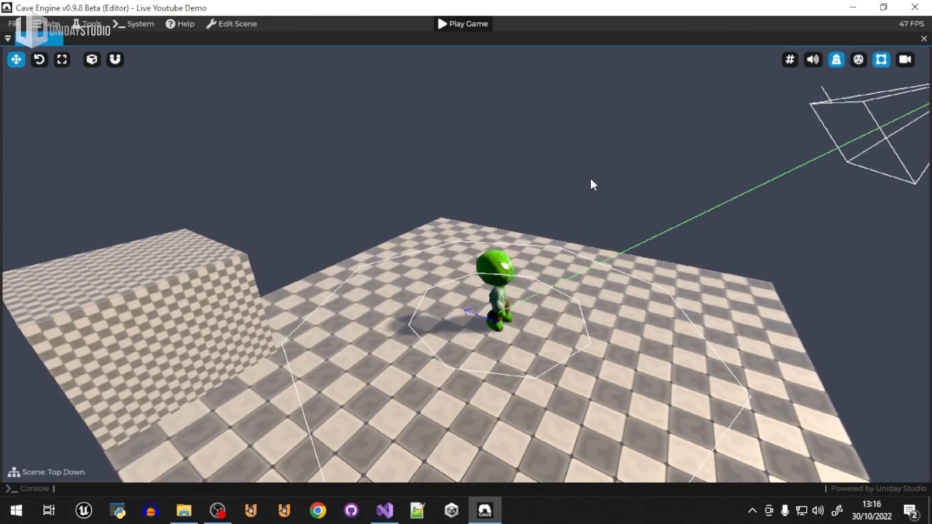